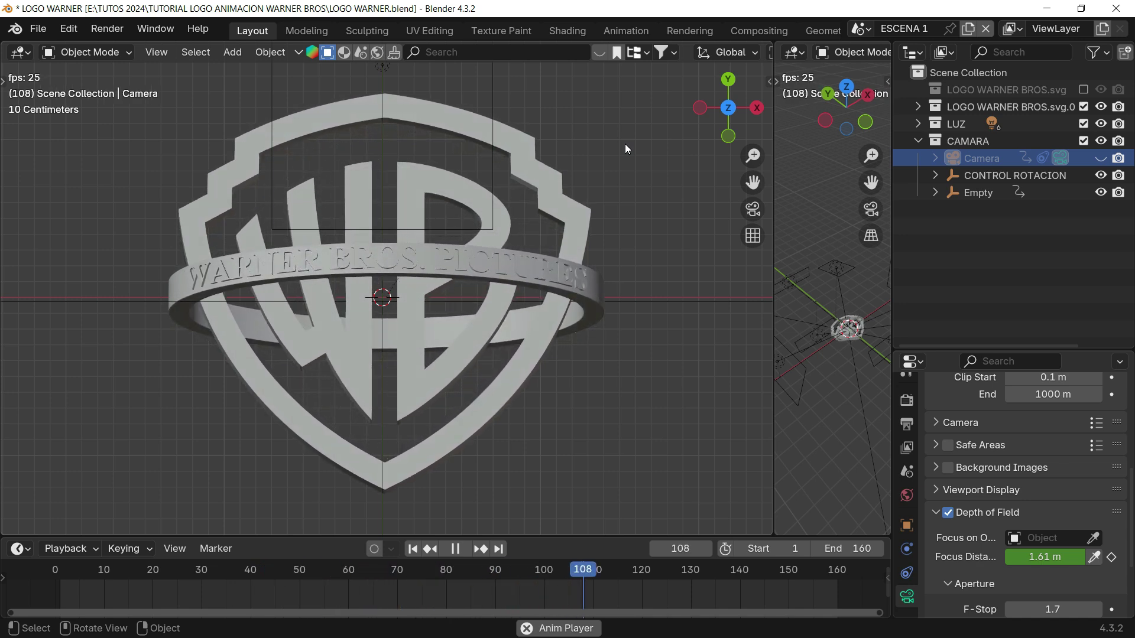
# - Stop the animation playback and examine the finished Warner Bros. shield logo models and their lettered bands from several angles
pyautogui.press('space')
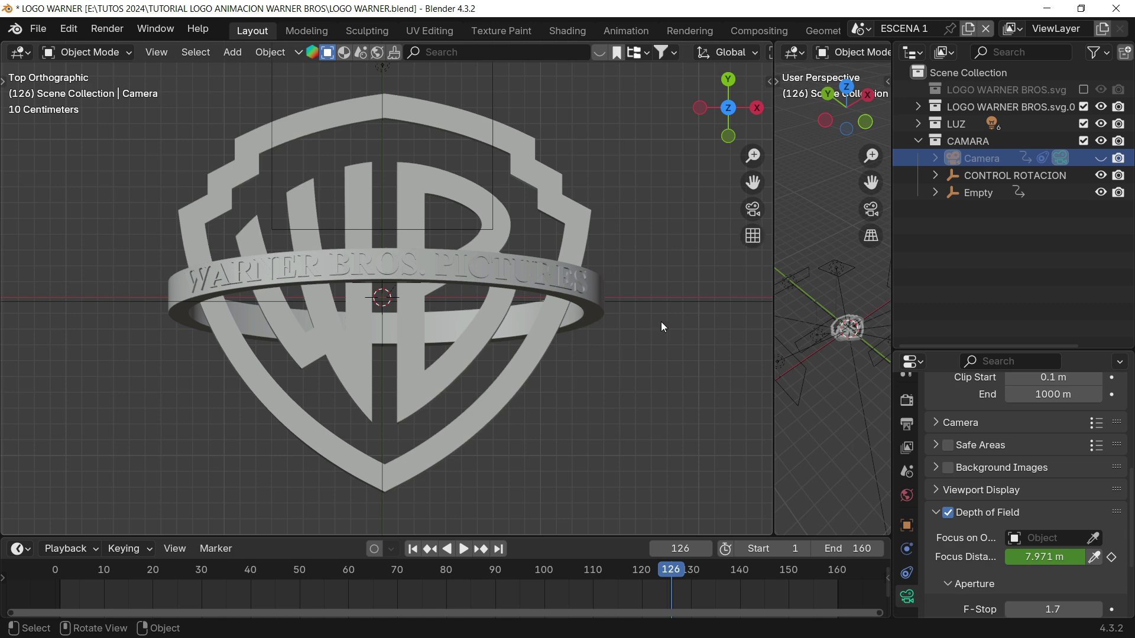
pyautogui.moveTo(578, 338); pyautogui.dragTo(611, 283, button='middle')
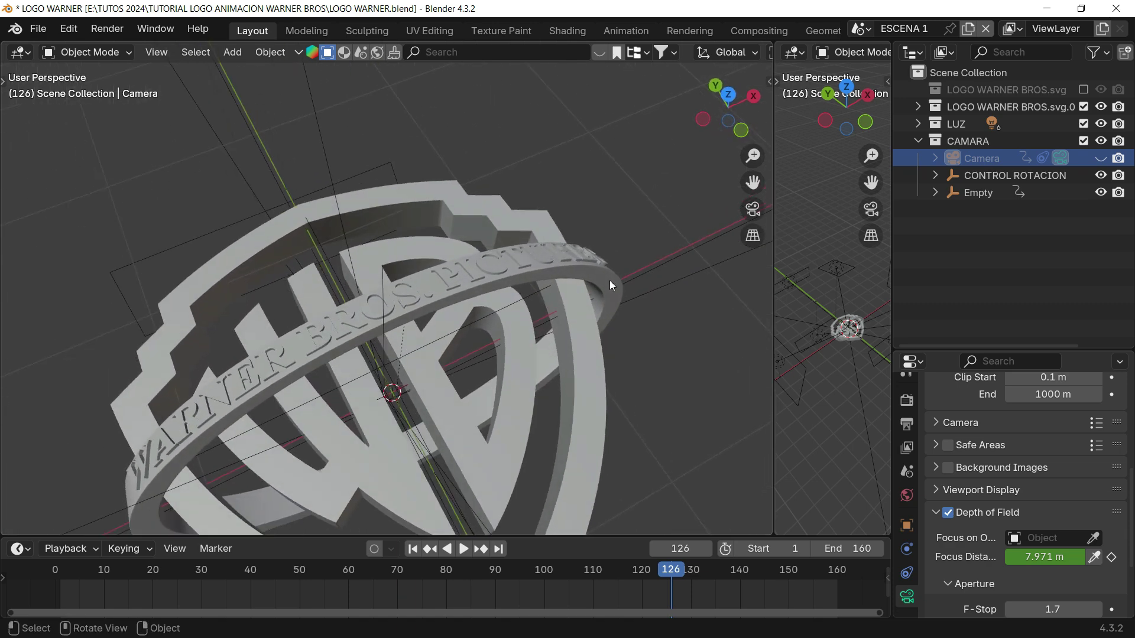
pyautogui.scroll(-3, 608, 283)
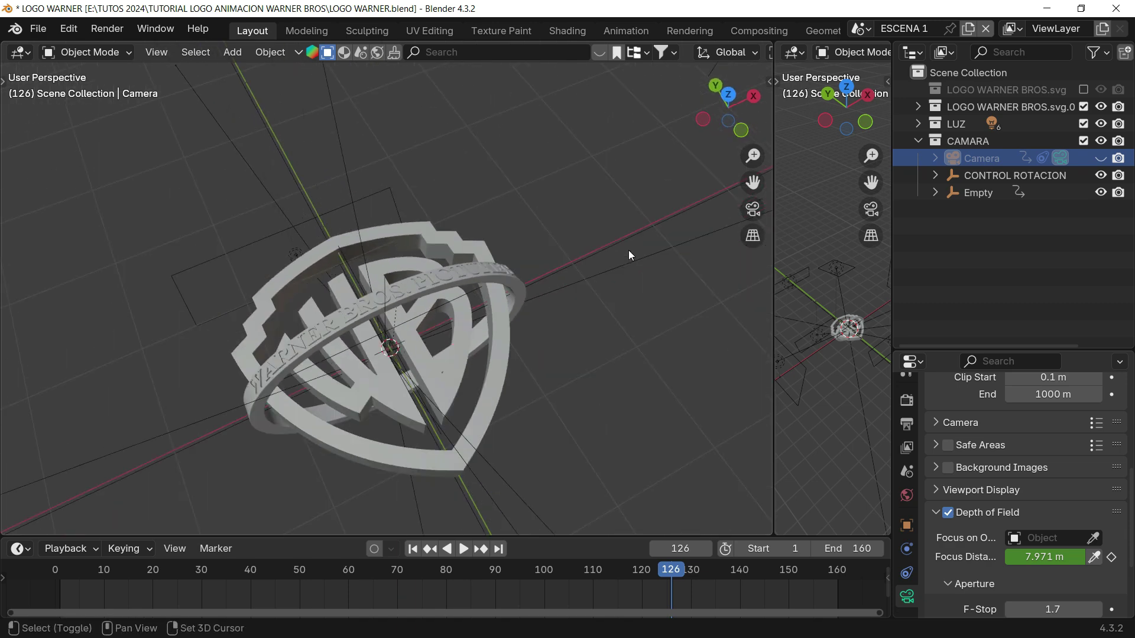
pyautogui.moveTo(580, 307); pyautogui.dragTo(593, 272, button='middle')
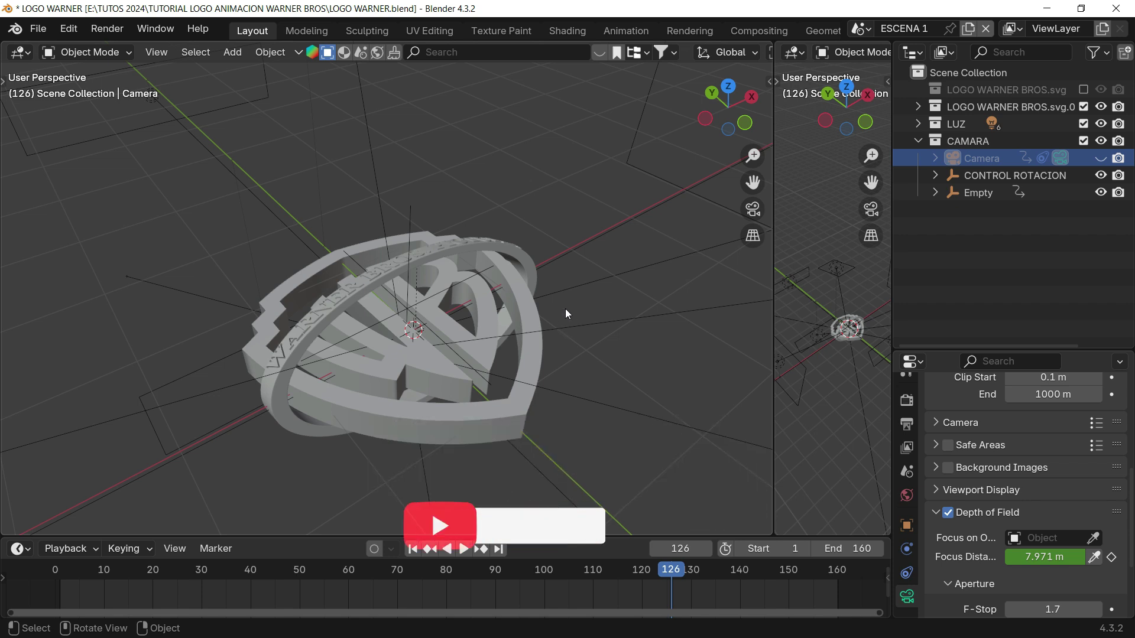
pyautogui.moveTo(565, 309); pyautogui.dragTo(575, 276, button='middle')
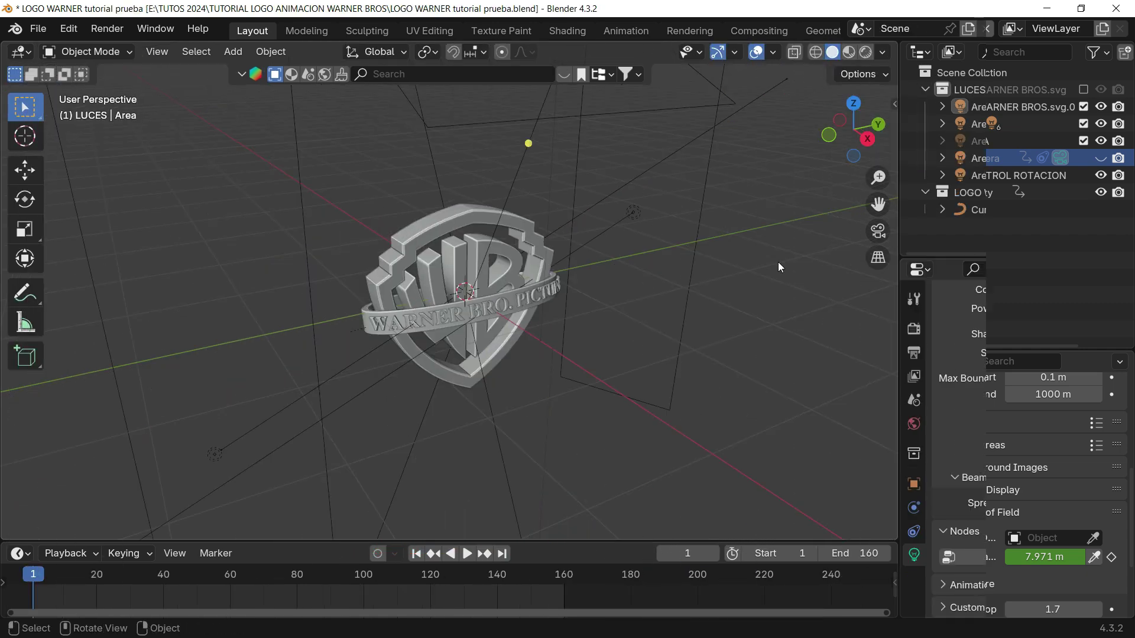
pyautogui.scroll(5, 555, 345)
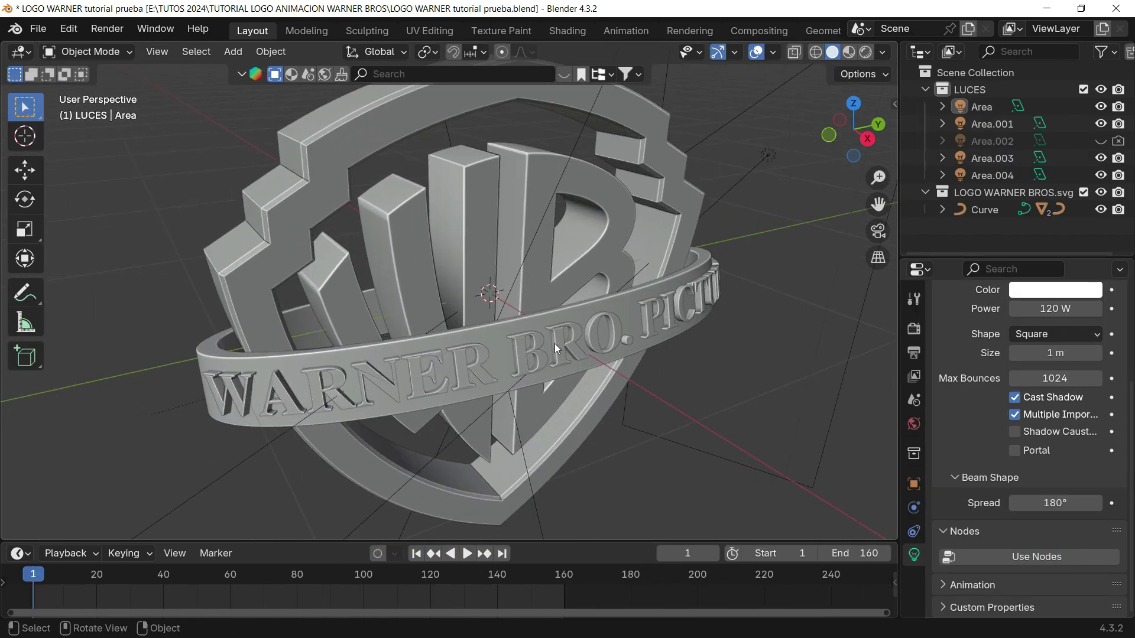
pyautogui.scroll(-3, 560, 356)
pyautogui.moveTo(558, 355)
pyautogui.mouseDown(button='middle')
pyautogui.moveTo(576, 357)
pyautogui.moveTo(481, 341)
pyautogui.moveTo(446, 318)
pyautogui.moveTo(555, 318)
pyautogui.moveTo(573, 339)
pyautogui.mouseUp(button='middle')
pyautogui.scroll(4, 555, 328)
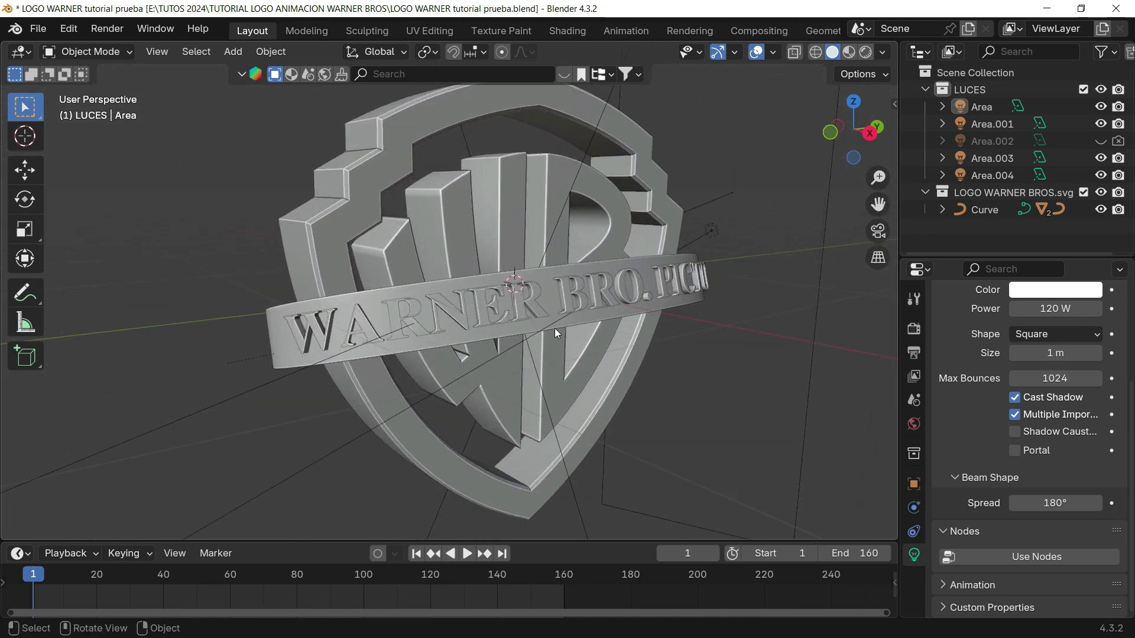
pyautogui.scroll(-2, 551, 336)
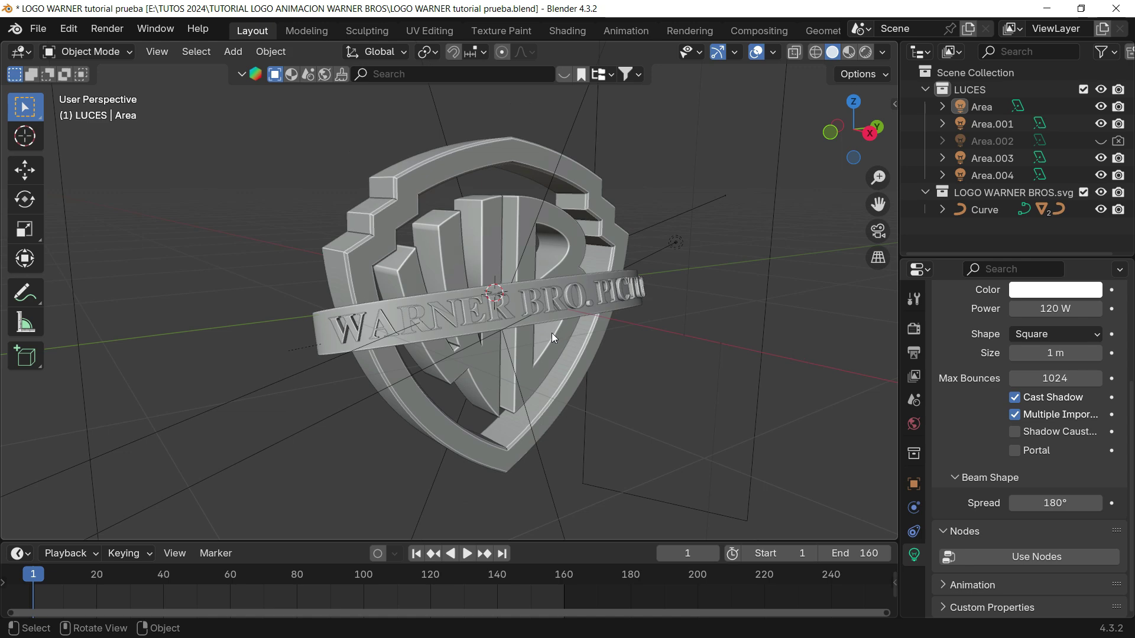
# - Start a new General file and widen the 3D viewport across the image and shader editors' space
pyautogui.click(50, 31)
pyautogui.moveTo(57, 49)
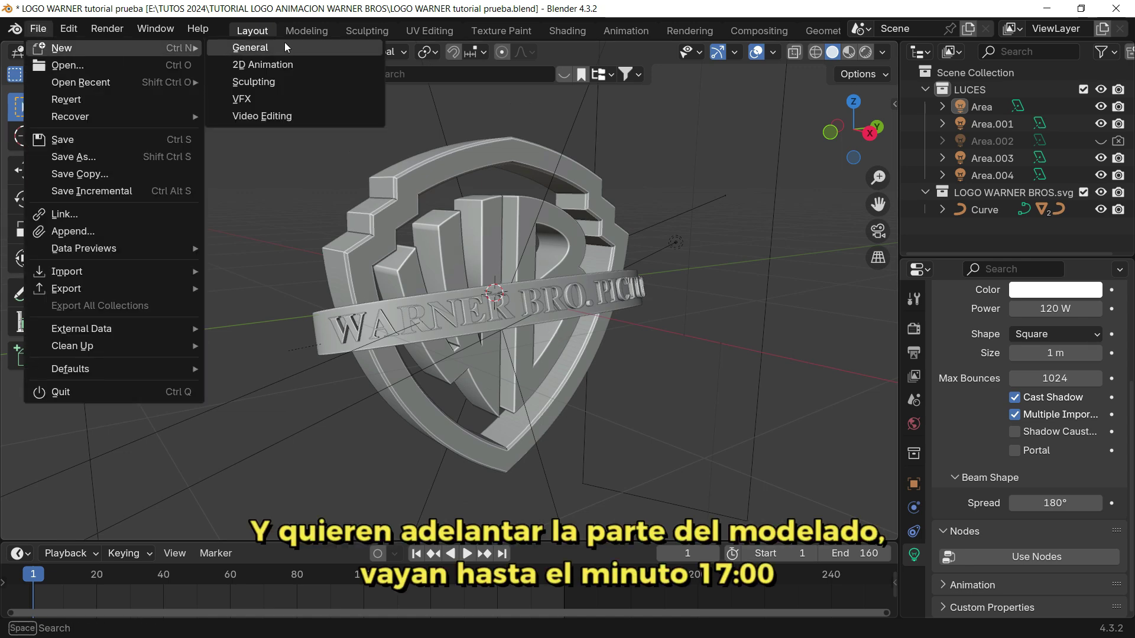
pyautogui.click(285, 43)
pyautogui.click(578, 357)
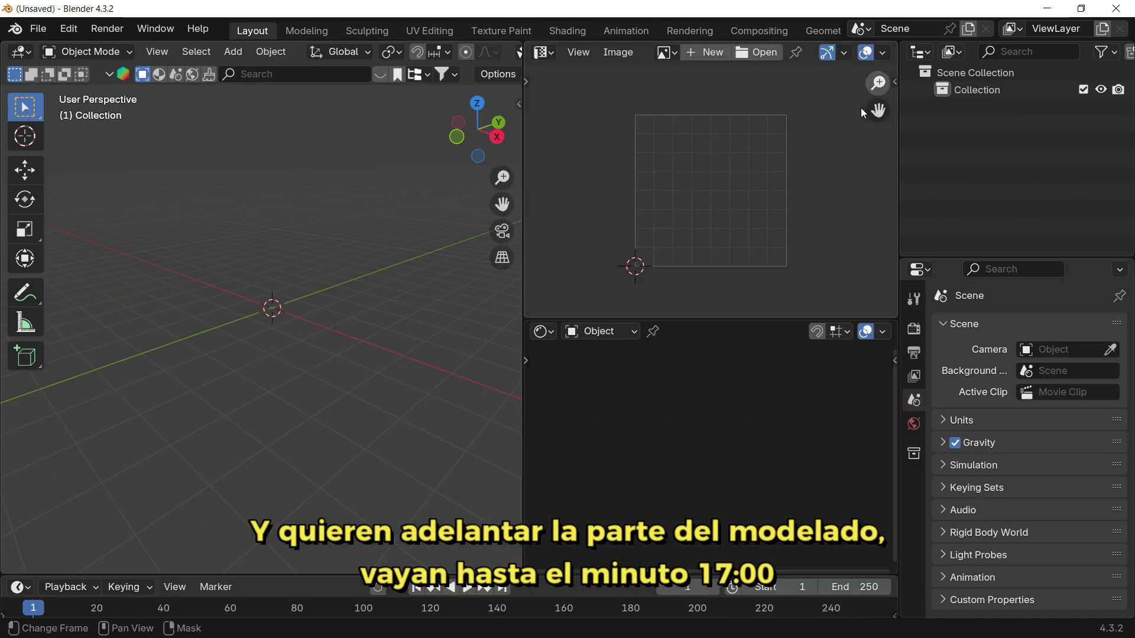
pyautogui.moveTo(523, 266); pyautogui.dragTo(873, 266)
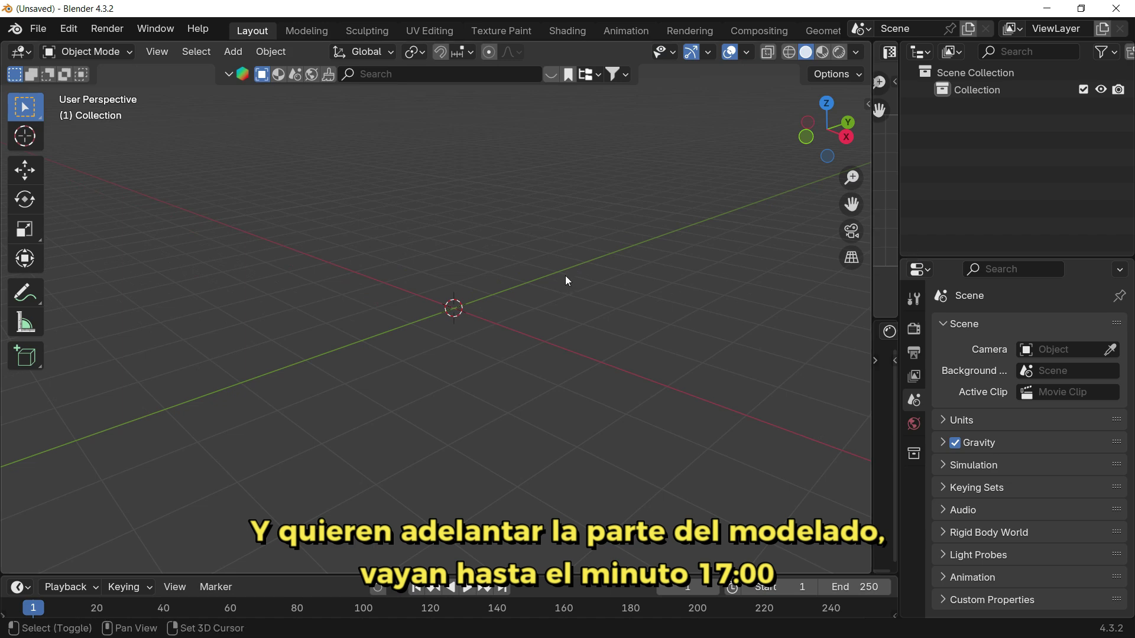
pyautogui.click(846, 138)
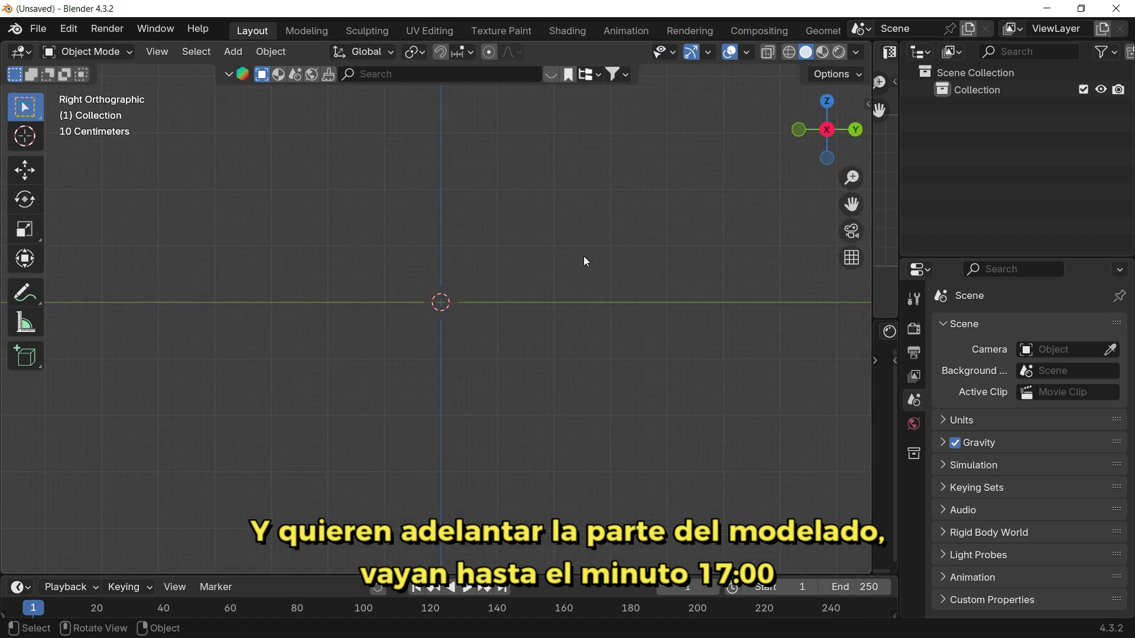
pyautogui.moveTo(583, 257); pyautogui.dragTo(541, 255, button='middle')
# - Import LOGO WARNER BROS.svg as a Scalable Vector Graphics file
pyautogui.click(41, 29)
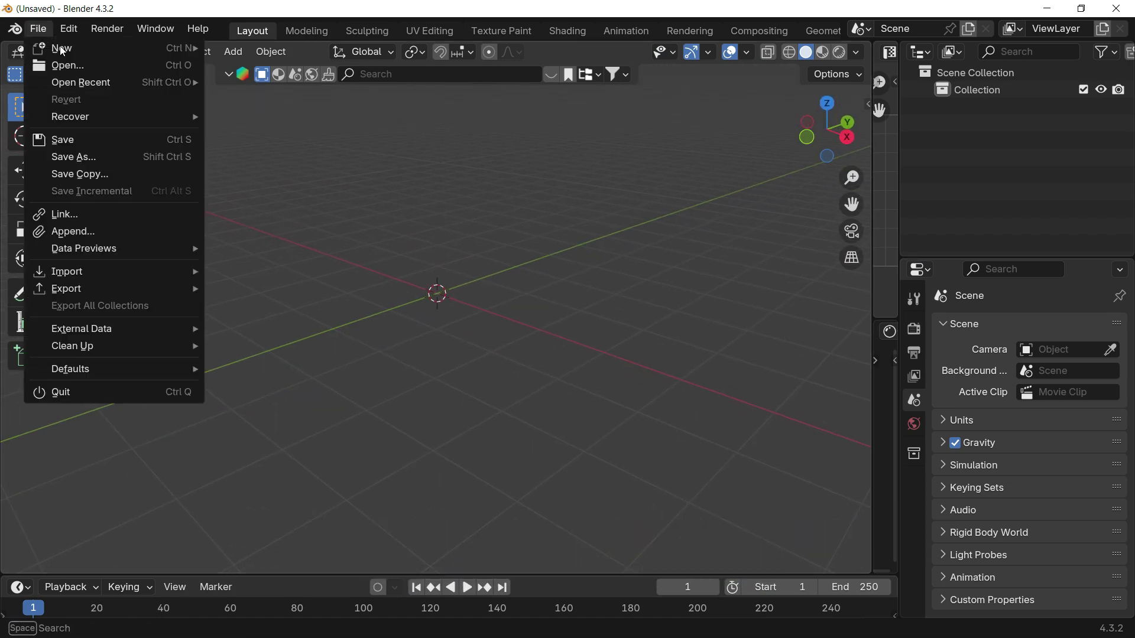
pyautogui.click(41, 31)
pyautogui.click(43, 32)
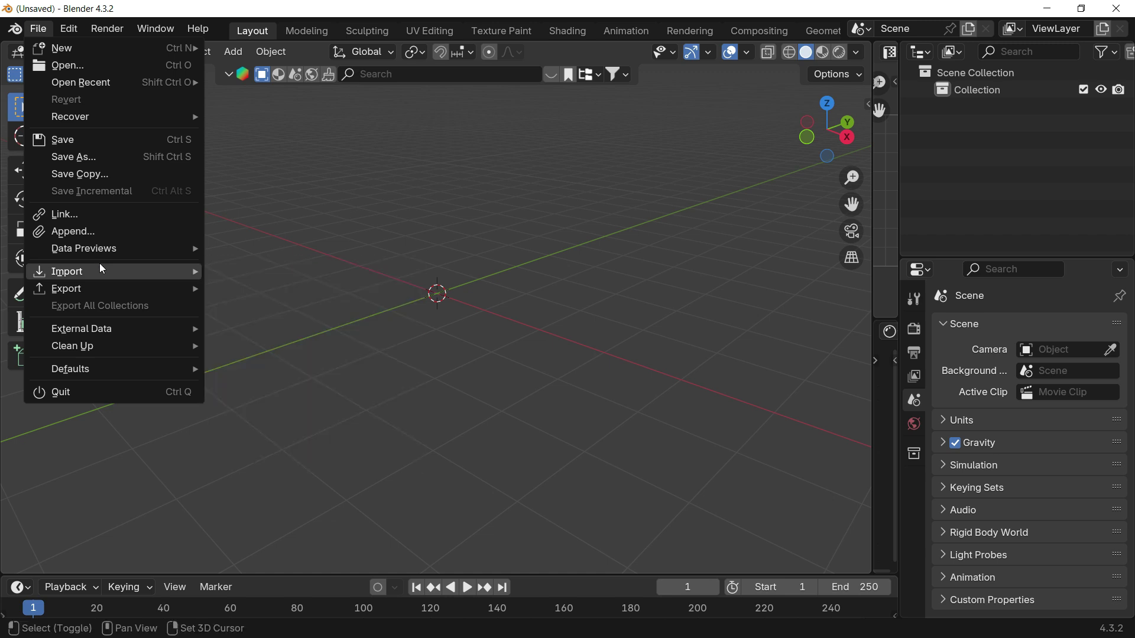
pyautogui.moveTo(98, 264)
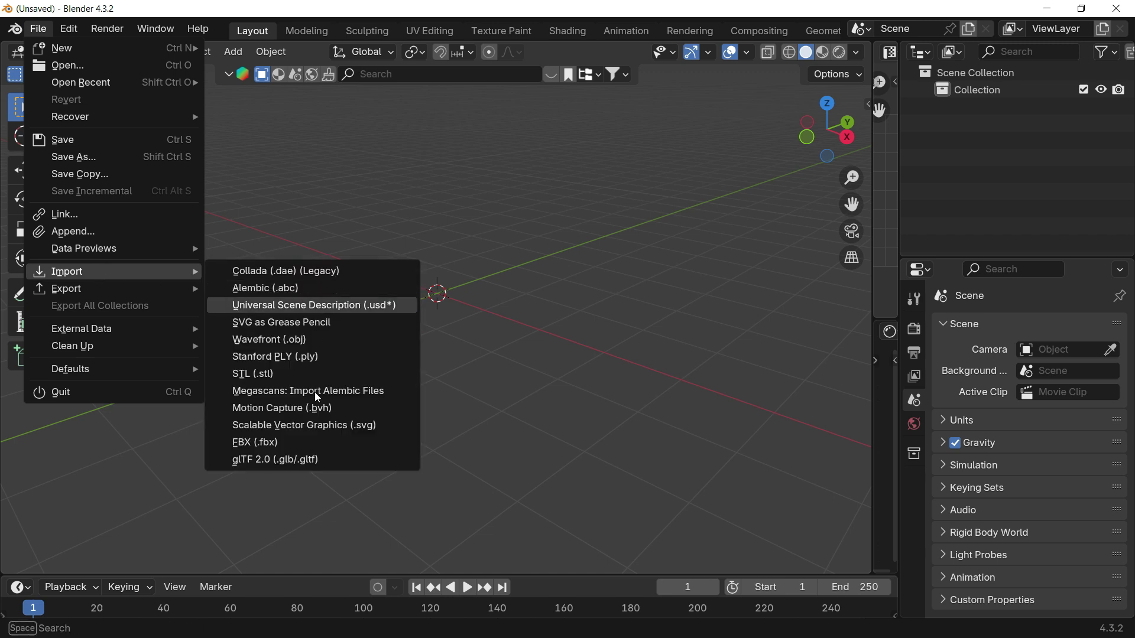
pyautogui.click(321, 423)
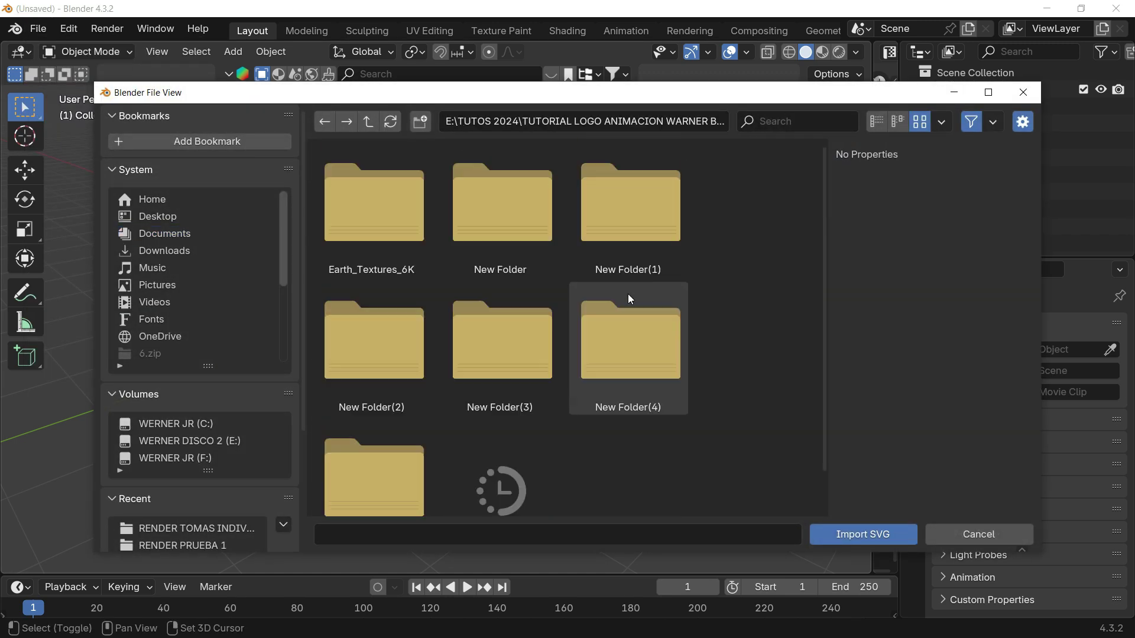
pyautogui.click(519, 403)
pyautogui.moveTo(602, 102); pyautogui.dragTo(602, 85)
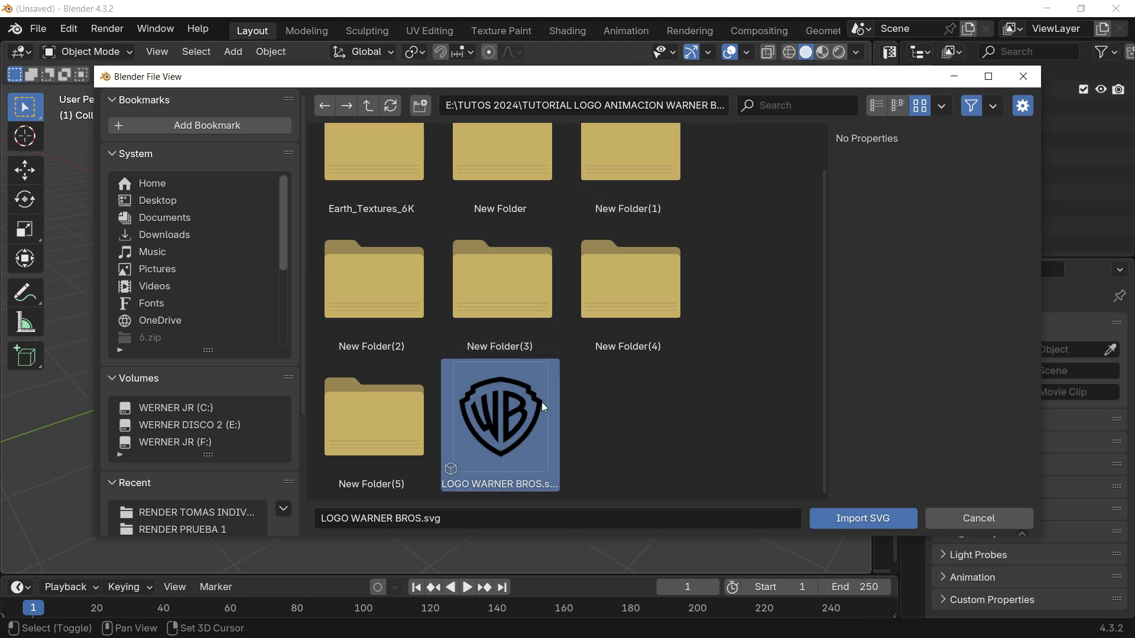
pyautogui.click(863, 519)
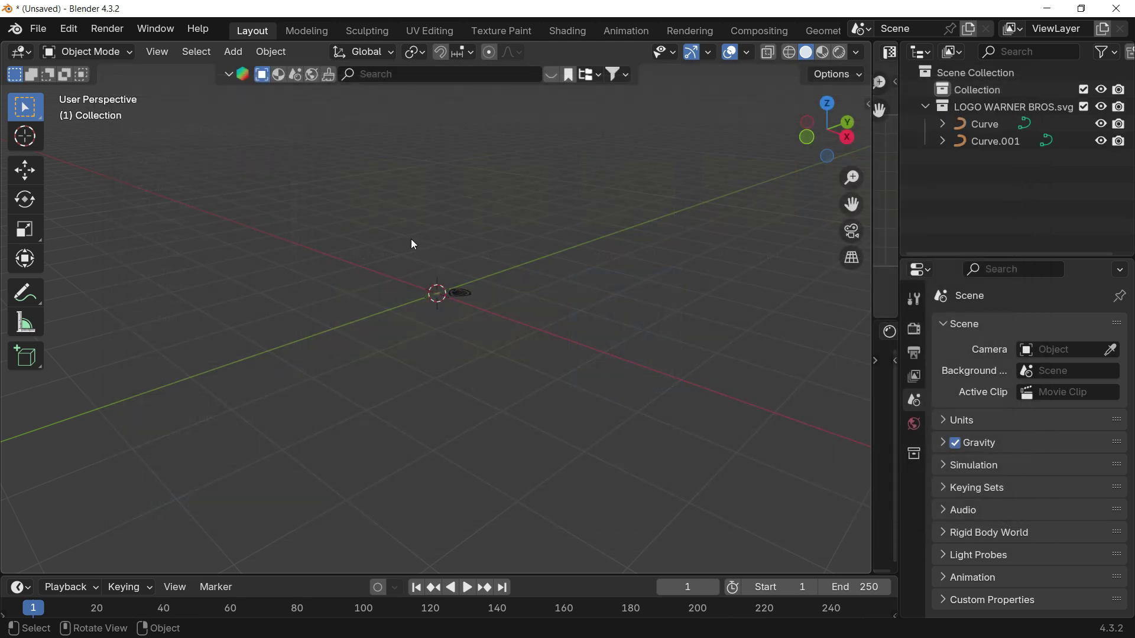
# - Scale up both imported logo curves and rotate them 90° about the Z axis and 90° about the Y axis
pyautogui.press('s')
pyautogui.click(500, 305)
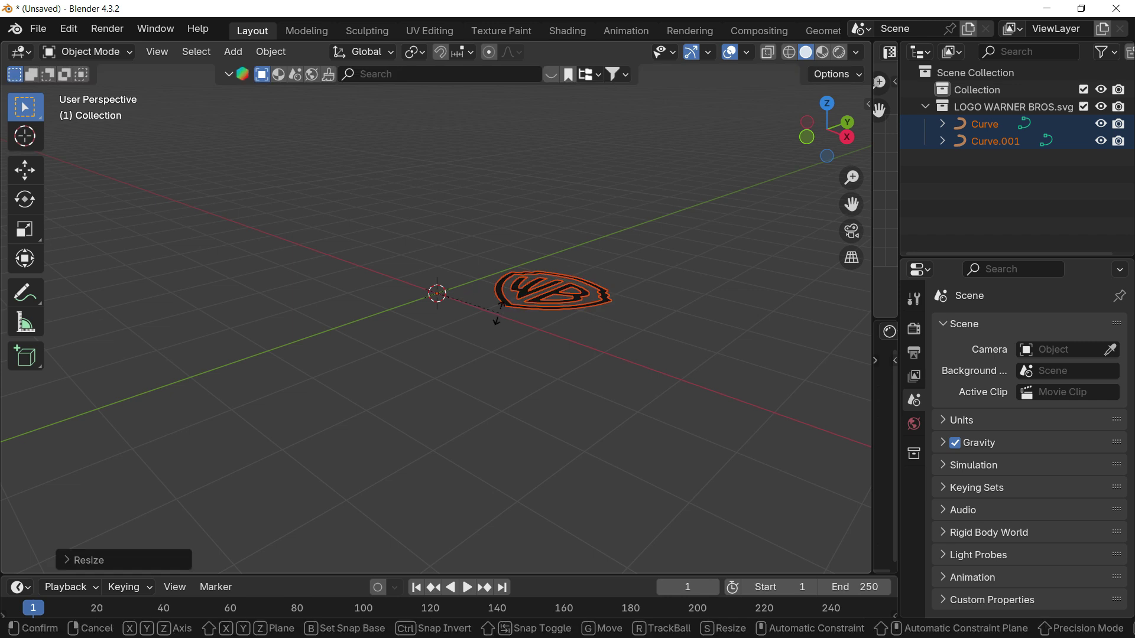
pyautogui.write('z90')
pyautogui.click(491, 278)
pyautogui.write('ry9')
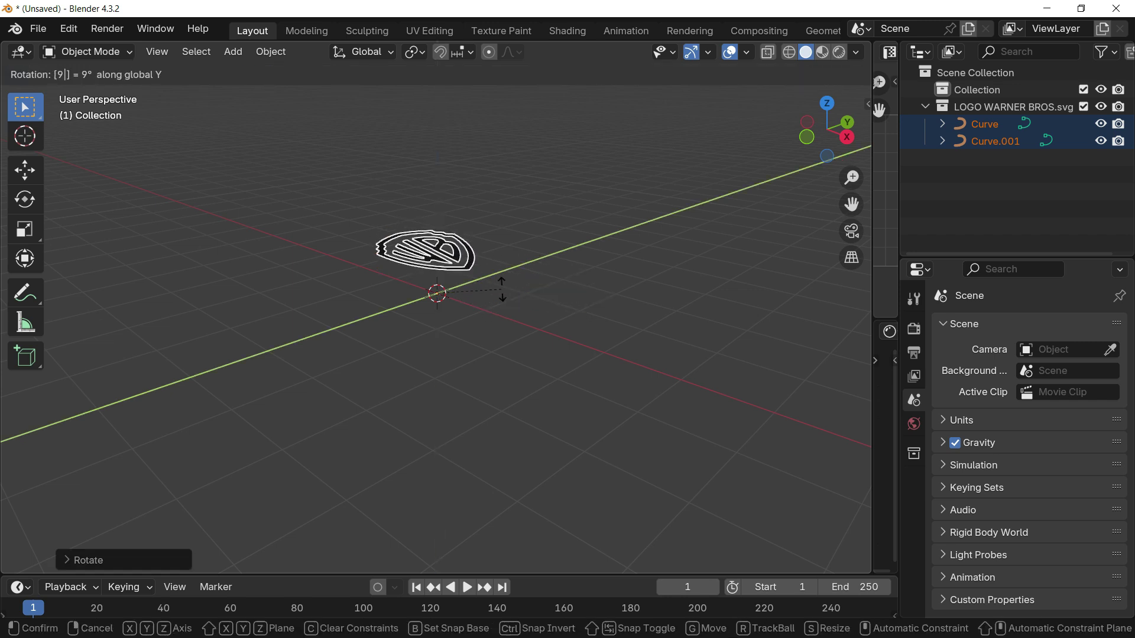
pyautogui.write('0')
pyautogui.click(502, 290)
# - Remove the SVGMat material slot from both the WB letters curve and the shield outline curve
pyautogui.click(851, 137)
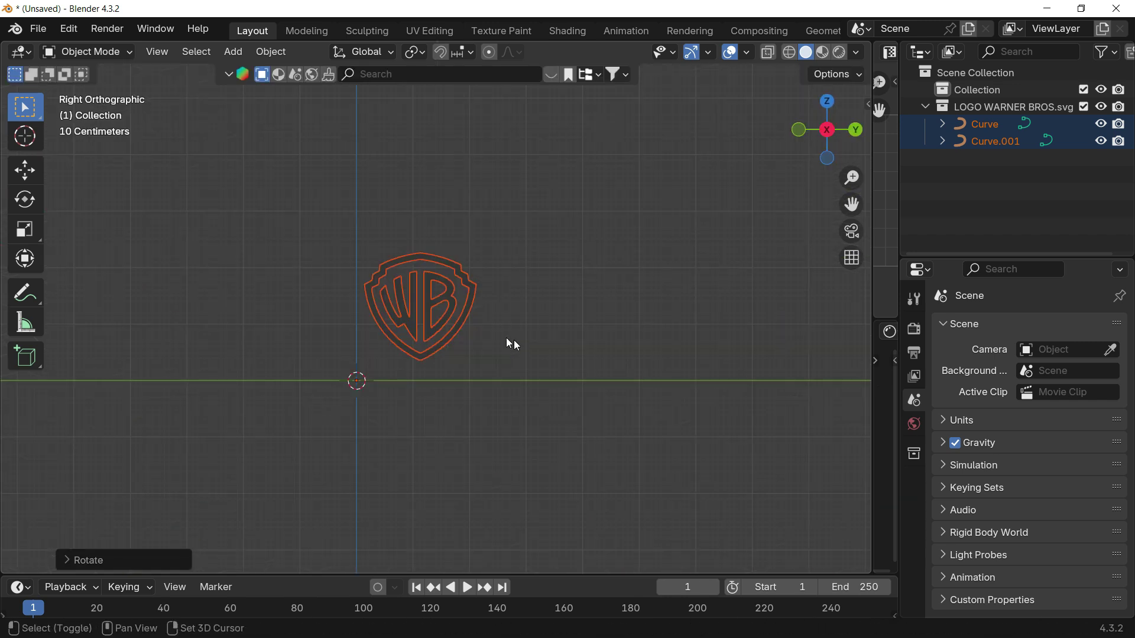
pyautogui.keyDown('shift'); pyautogui.moveTo(472, 304); pyautogui.dragTo(470, 299, button='middle'); pyautogui.keyUp('shift')
pyautogui.scroll(2, 473, 300)
pyautogui.keyDown('shift'); pyautogui.moveTo(560, 302); pyautogui.dragTo(641, 295, button='middle'); pyautogui.keyUp('shift')
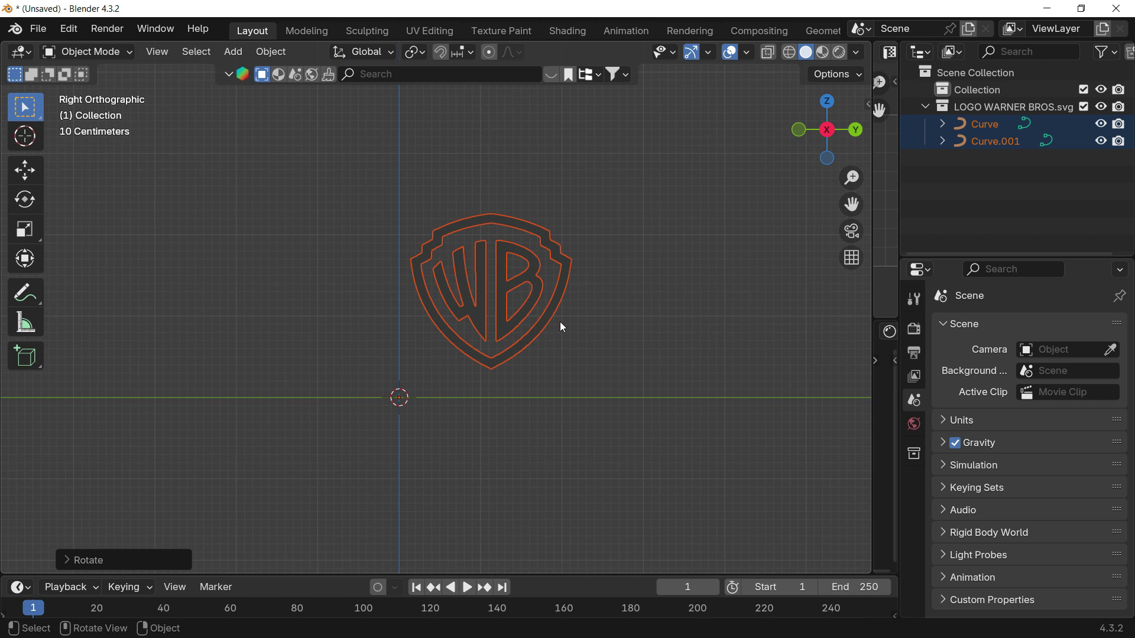
pyautogui.click(614, 231)
pyautogui.click(547, 293)
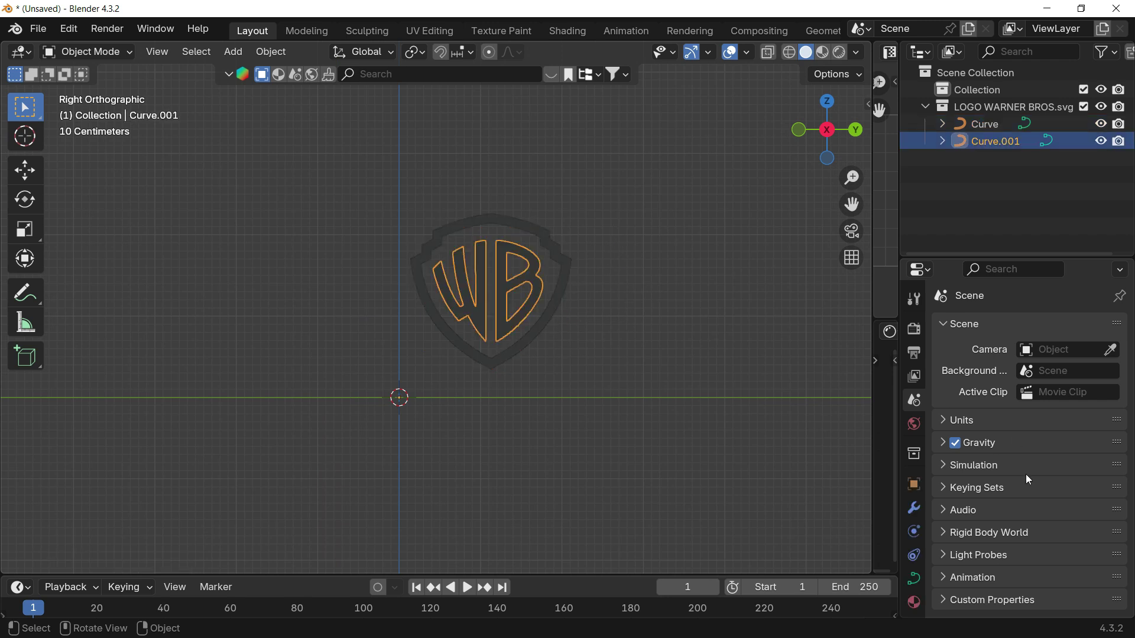
pyautogui.click(914, 602)
pyautogui.click(1117, 348)
pyautogui.click(564, 265)
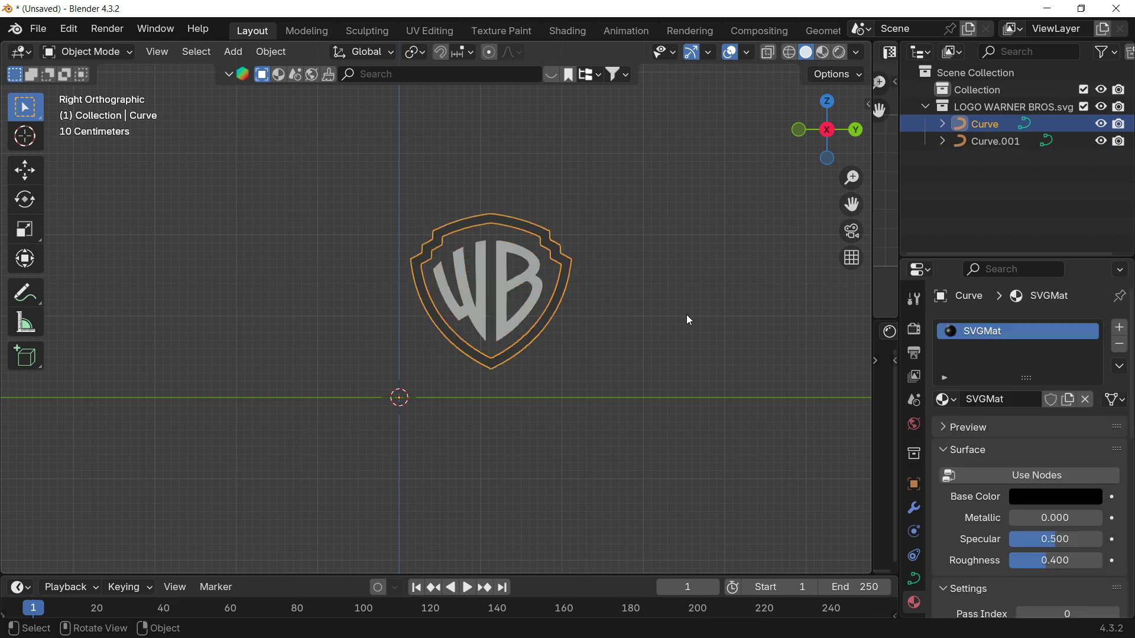
pyautogui.click(1118, 347)
# - Examine the shield and WB letters as separate curve objects, including the letters' control points in Edit Mode
pyautogui.moveTo(534, 355); pyautogui.dragTo(514, 286, button='middle')
pyautogui.scroll(3, 518, 296)
pyautogui.keyDown('shift'); pyautogui.moveTo(529, 334); pyautogui.dragTo(516, 305, button='middle'); pyautogui.keyUp('shift')
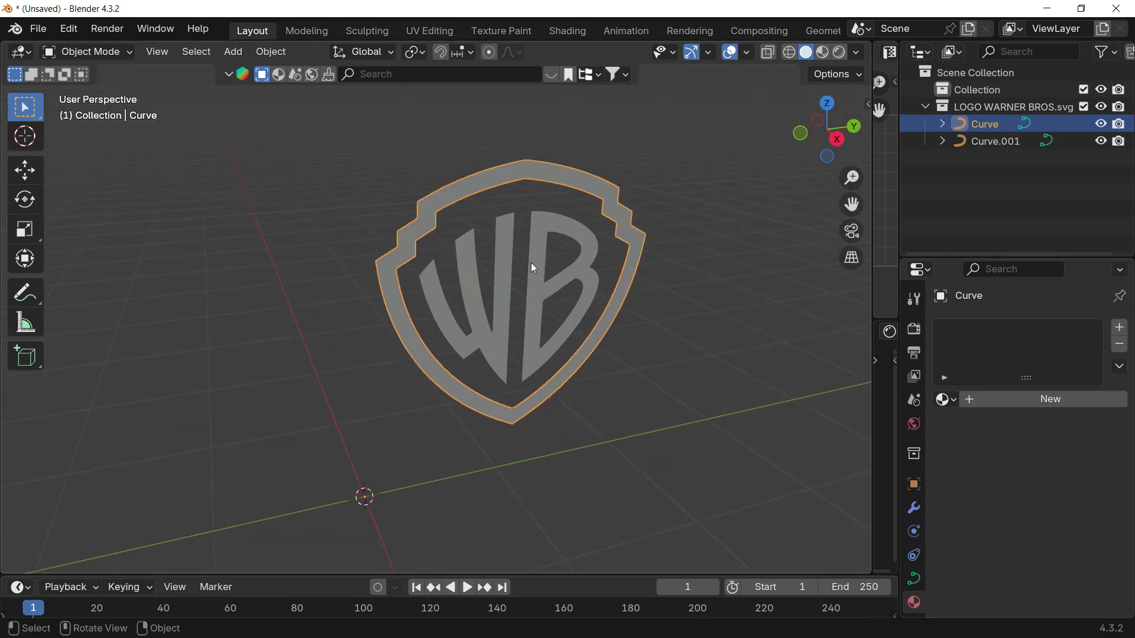
pyautogui.click(576, 241)
pyautogui.click(611, 184)
pyautogui.press('KP_3')
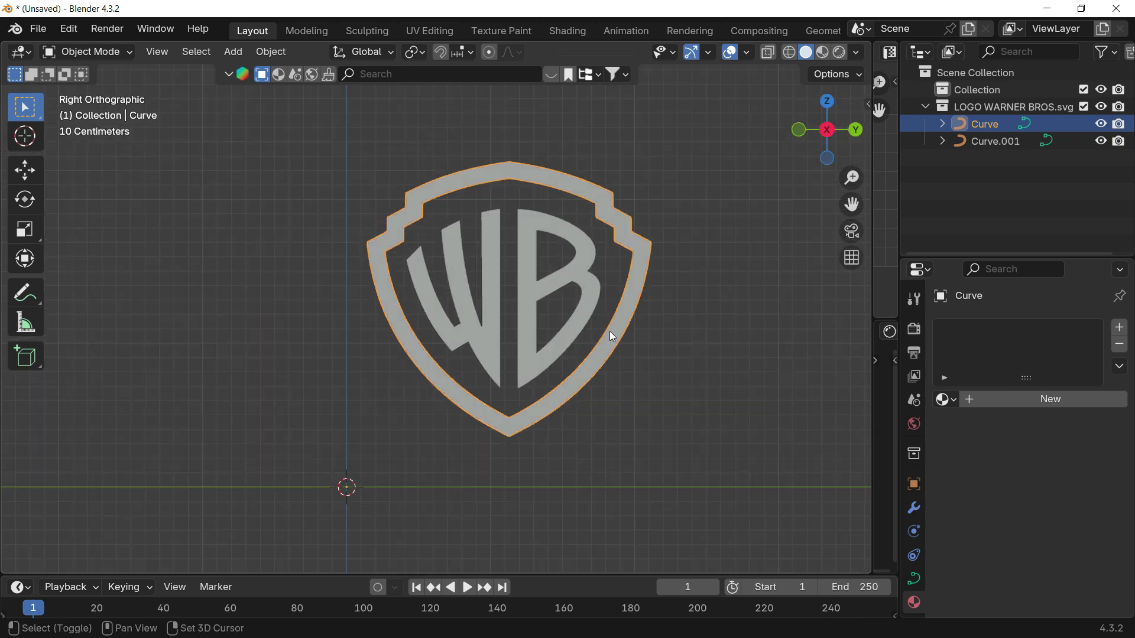
pyautogui.click(584, 227)
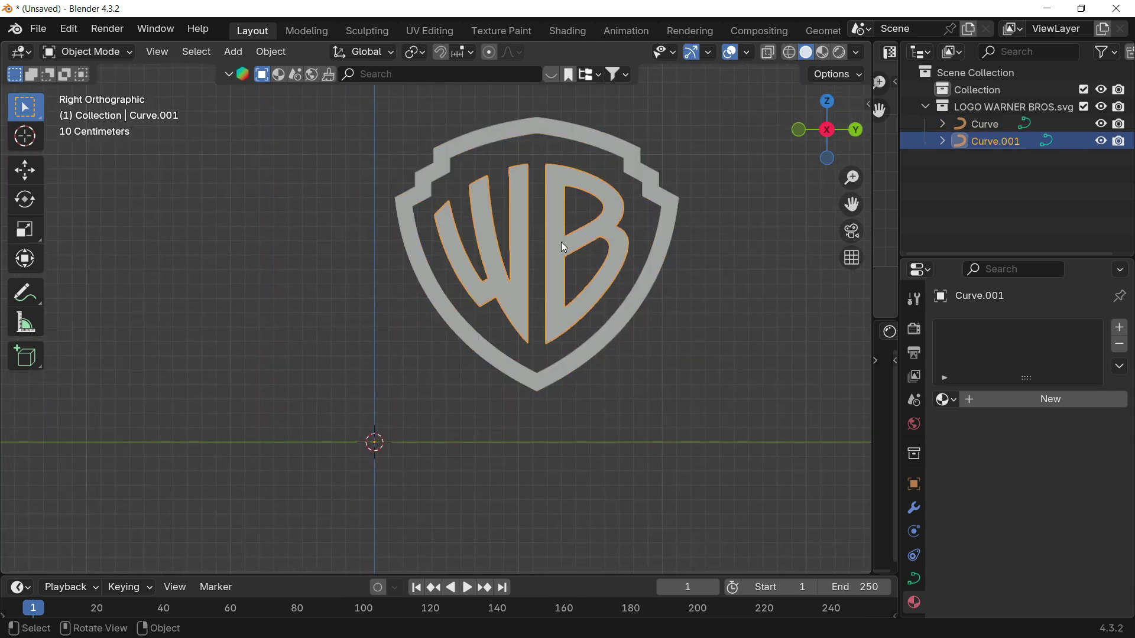
pyautogui.keyDown('shift'); pyautogui.moveTo(620, 359); pyautogui.dragTo(585, 389, button='middle'); pyautogui.keyUp('shift')
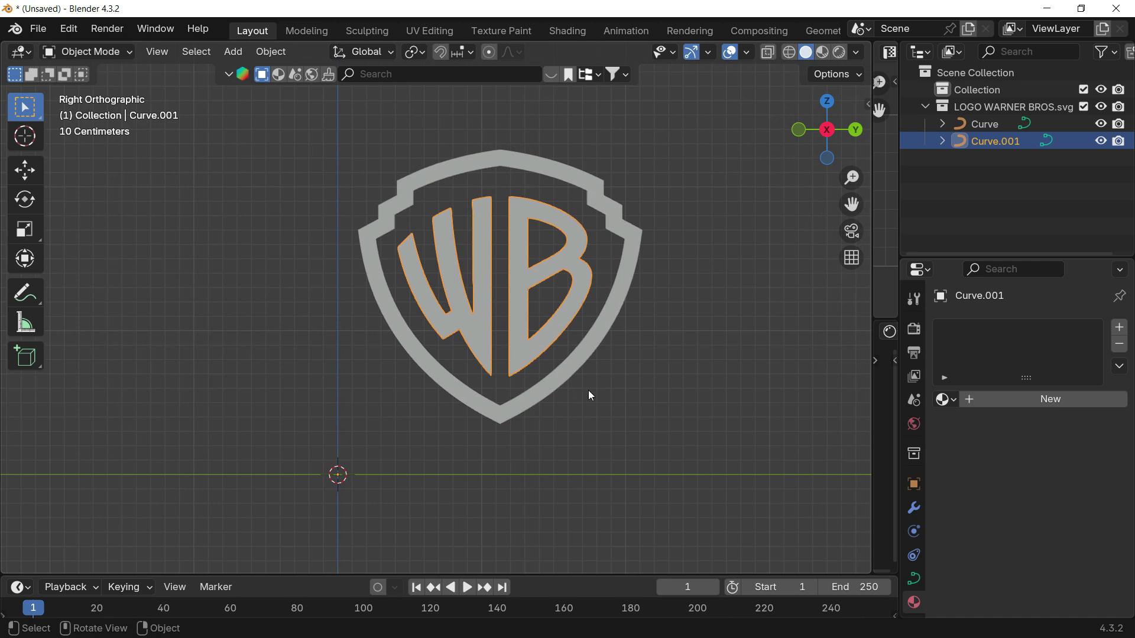
pyautogui.press('Tab')
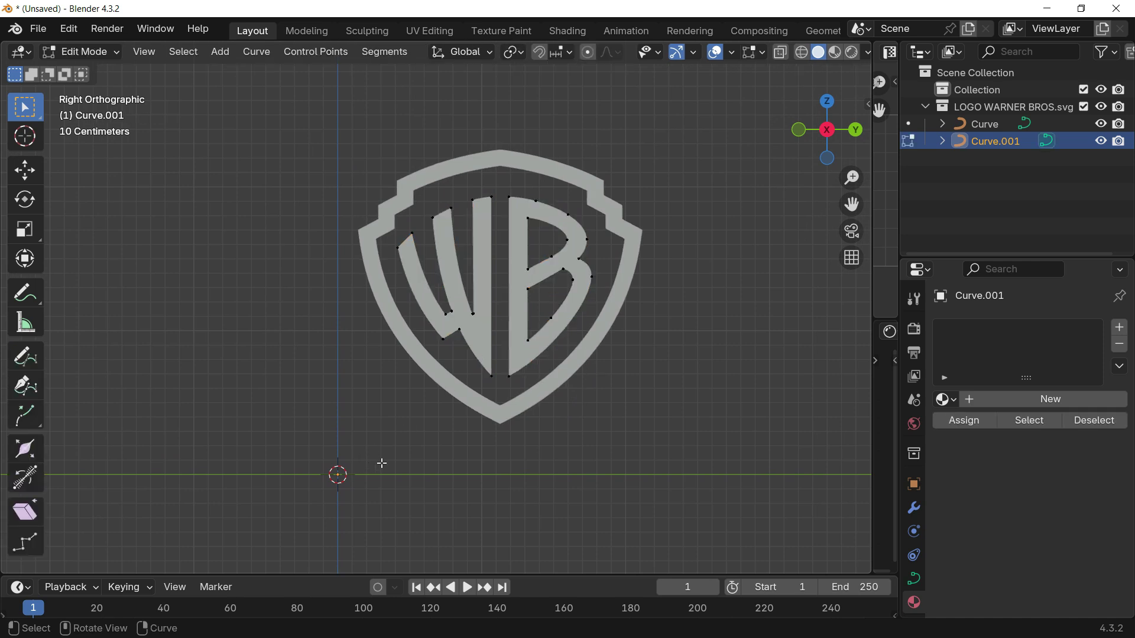
pyautogui.press('Tab')
pyautogui.keyDown('shift'); pyautogui.moveTo(395, 426); pyautogui.dragTo(456, 372, button='middle'); pyautogui.keyUp('shift')
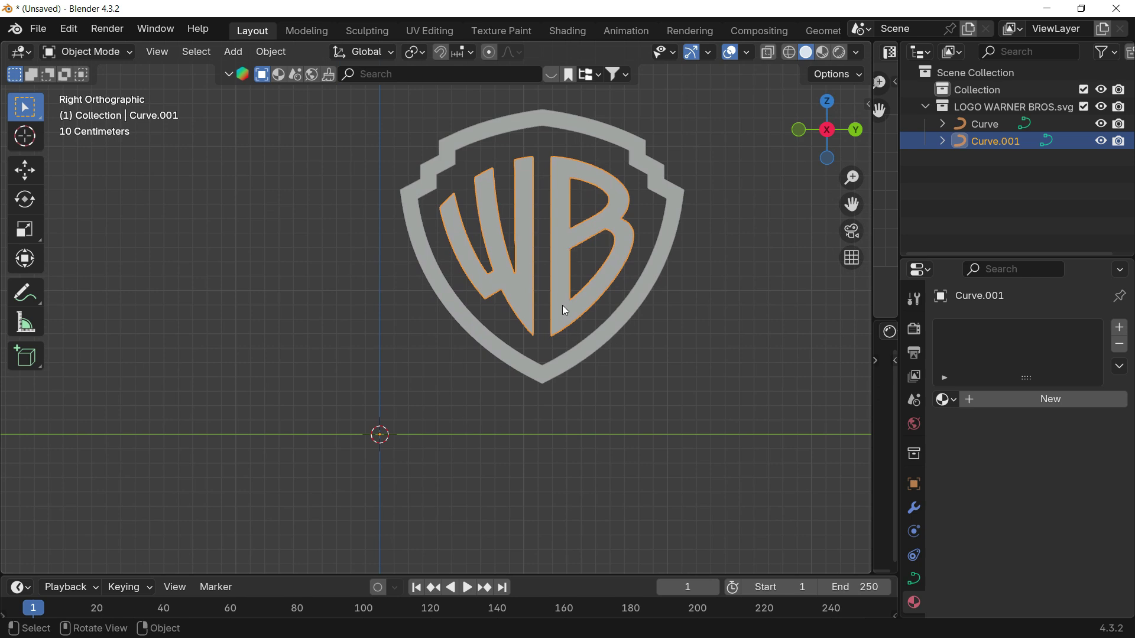
pyautogui.press('g')
pyautogui.press('y')
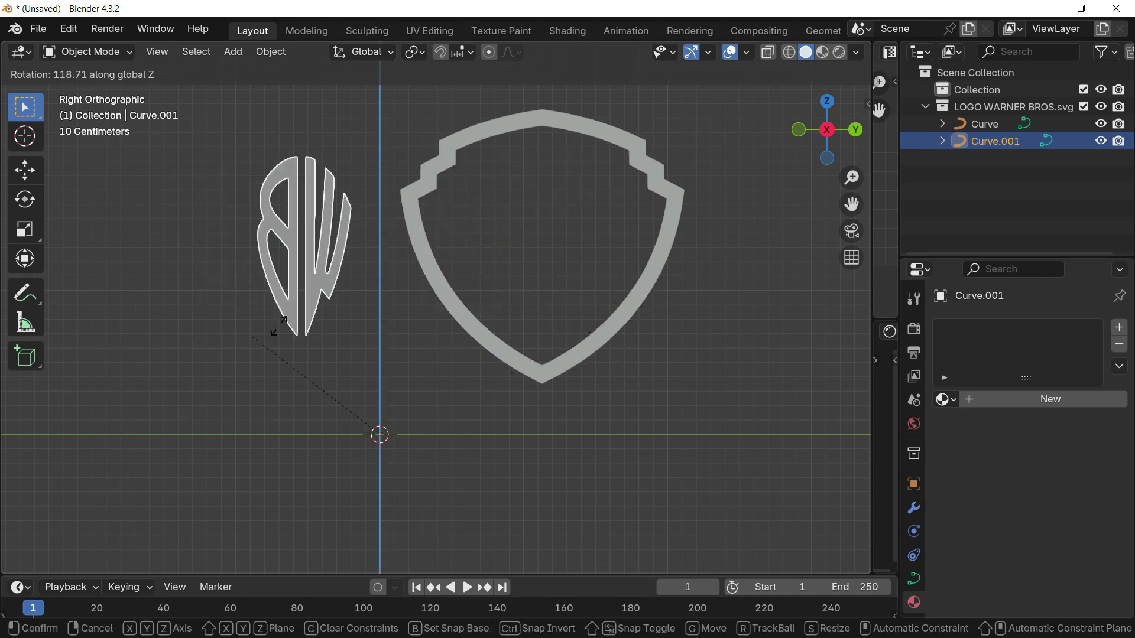
pyautogui.press('Escape')
# - Move the shield outline's geometry to its origin using Set Origin with Geometry to Origin
pyautogui.keyDown('shift'); pyautogui.moveTo(608, 375); pyautogui.dragTo(639, 339, button='middle'); pyautogui.keyUp('shift')
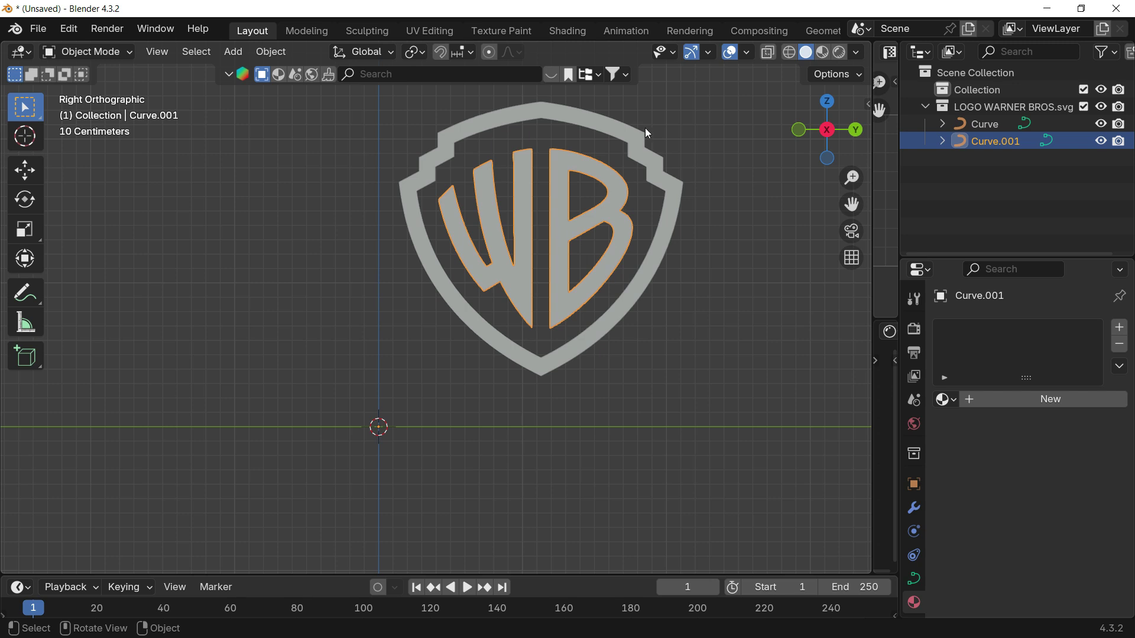
pyautogui.click(661, 274)
pyautogui.keyDown('shift'); pyautogui.moveTo(661, 274); pyautogui.dragTo(674, 256, button='middle'); pyautogui.keyUp('shift')
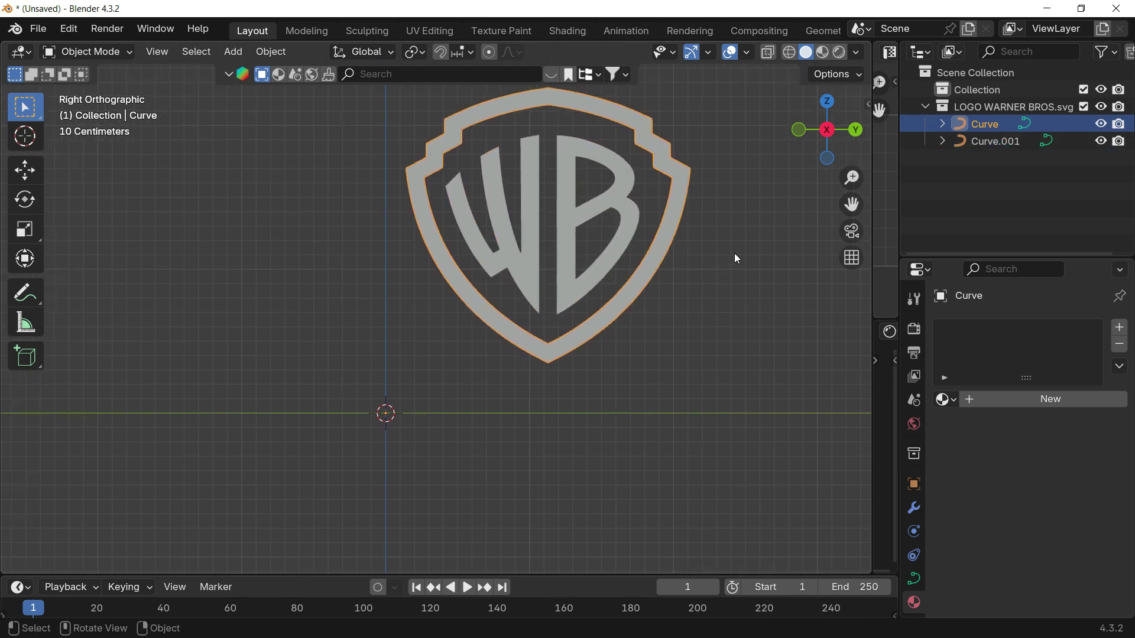
pyautogui.rightClick(627, 158)
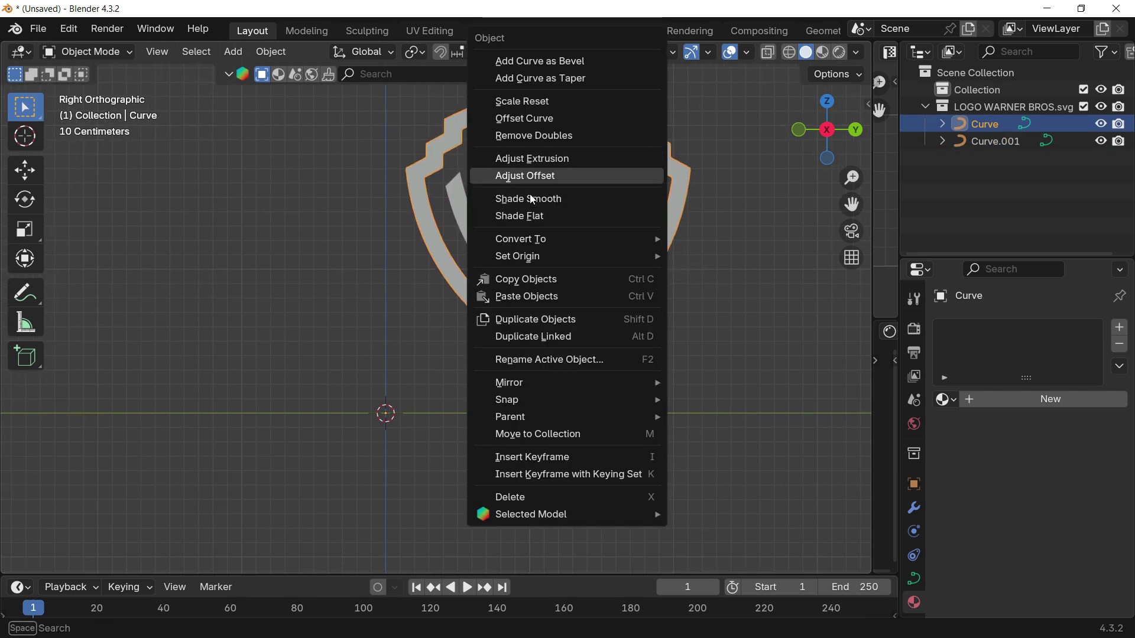
pyautogui.moveTo(515, 240)
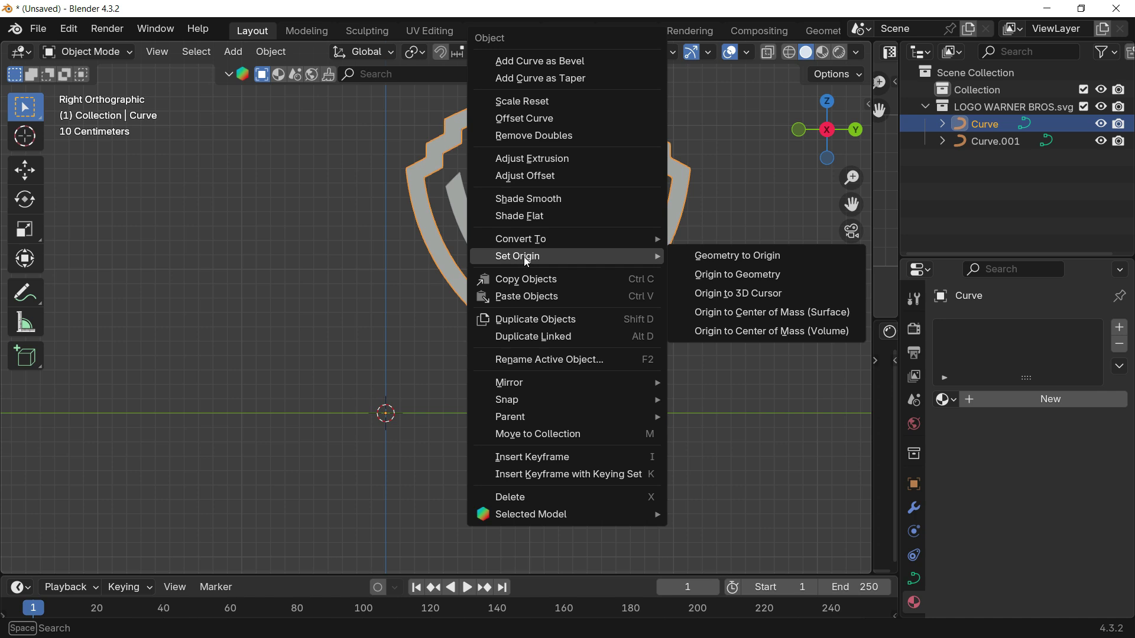
pyautogui.click(765, 256)
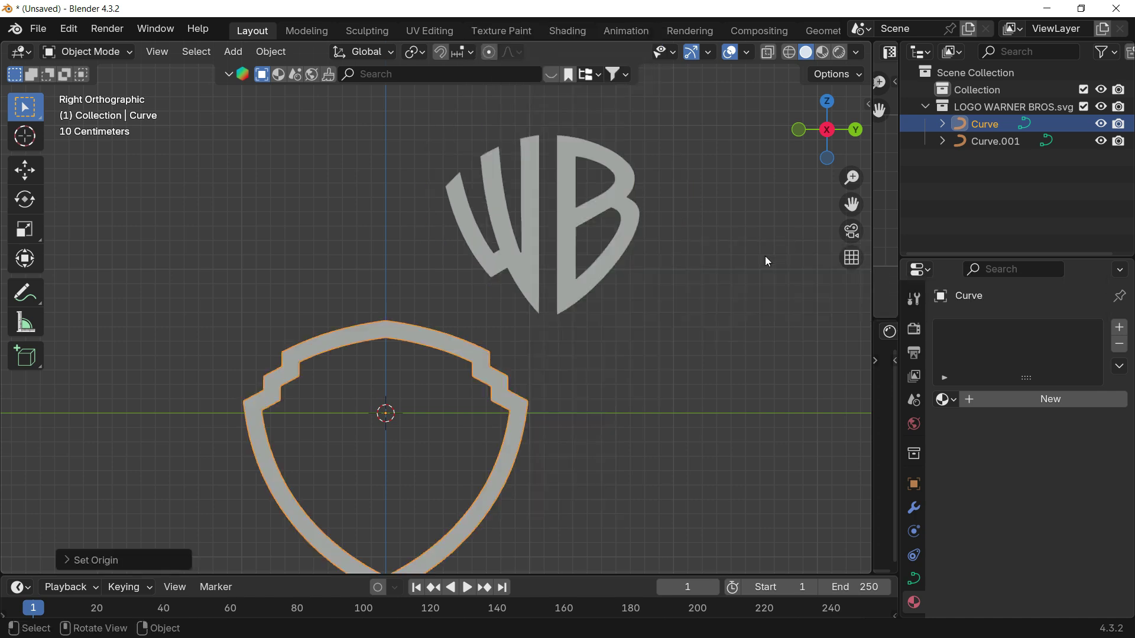
pyautogui.keyDown('shift'); pyautogui.moveTo(596, 333); pyautogui.dragTo(617, 292, button='middle'); pyautogui.keyUp('shift')
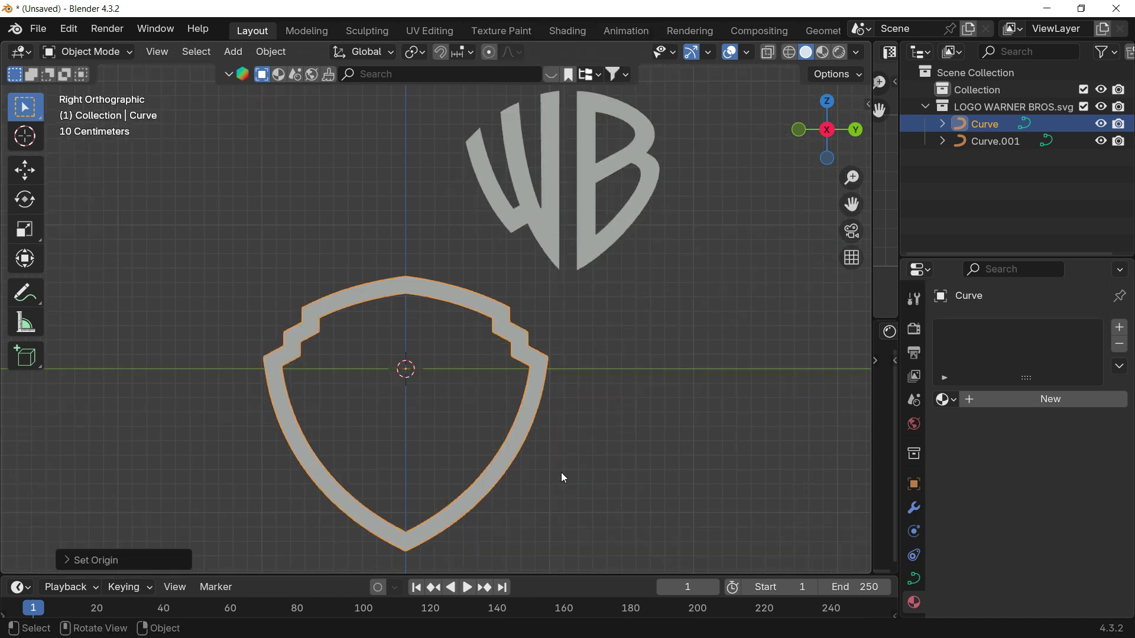
pyautogui.press('g')
pyautogui.press('z')
pyautogui.click(563, 437)
pyautogui.hotkey('ctrl', 'z')
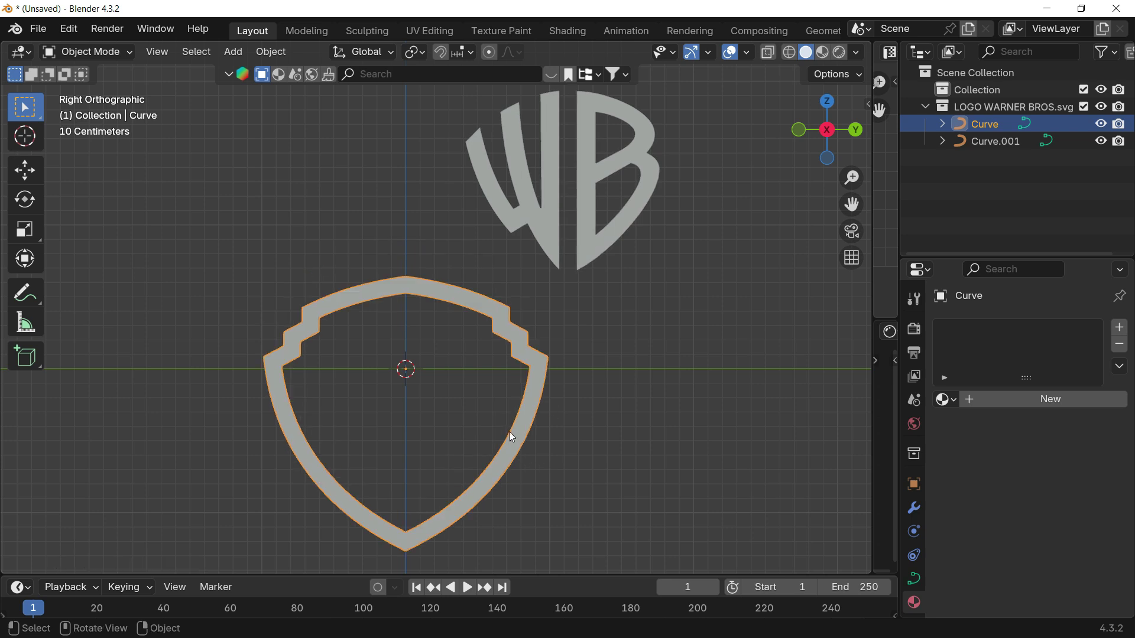
# - Move the WB letters' geometry to its origin using Set Origin with Geometry to Origin
pyautogui.click(581, 173)
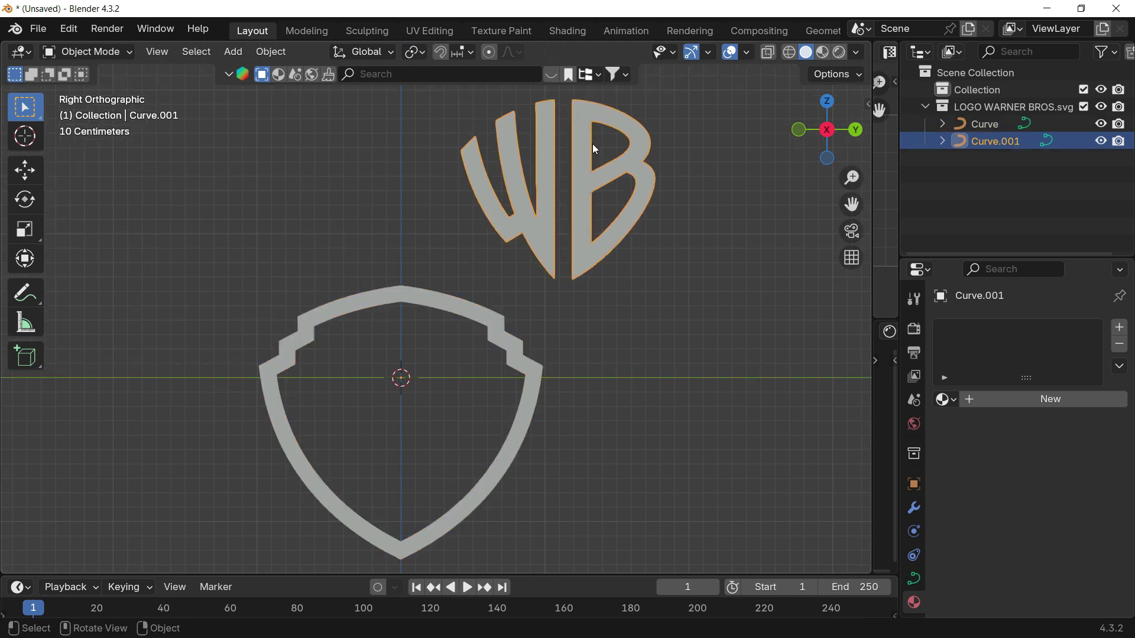
pyautogui.rightClick(611, 177)
pyautogui.moveTo(551, 261)
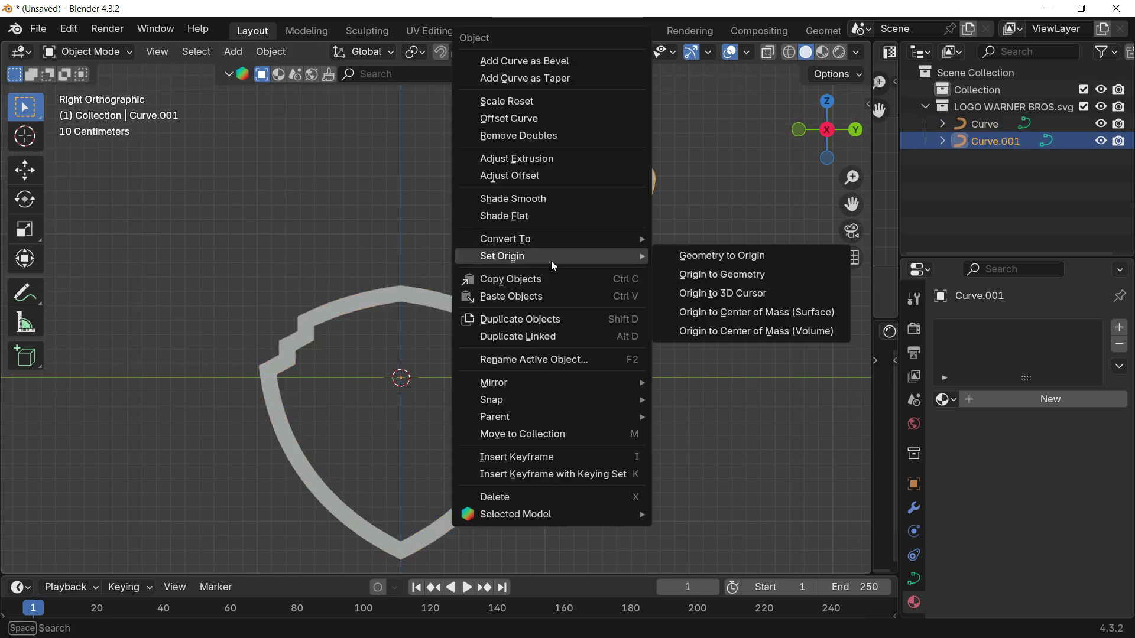
pyautogui.click(796, 256)
pyautogui.keyDown('shift'); pyautogui.moveTo(613, 327); pyautogui.dragTo(668, 267, button='middle'); pyautogui.keyUp('shift')
pyautogui.scroll(1, 544, 340)
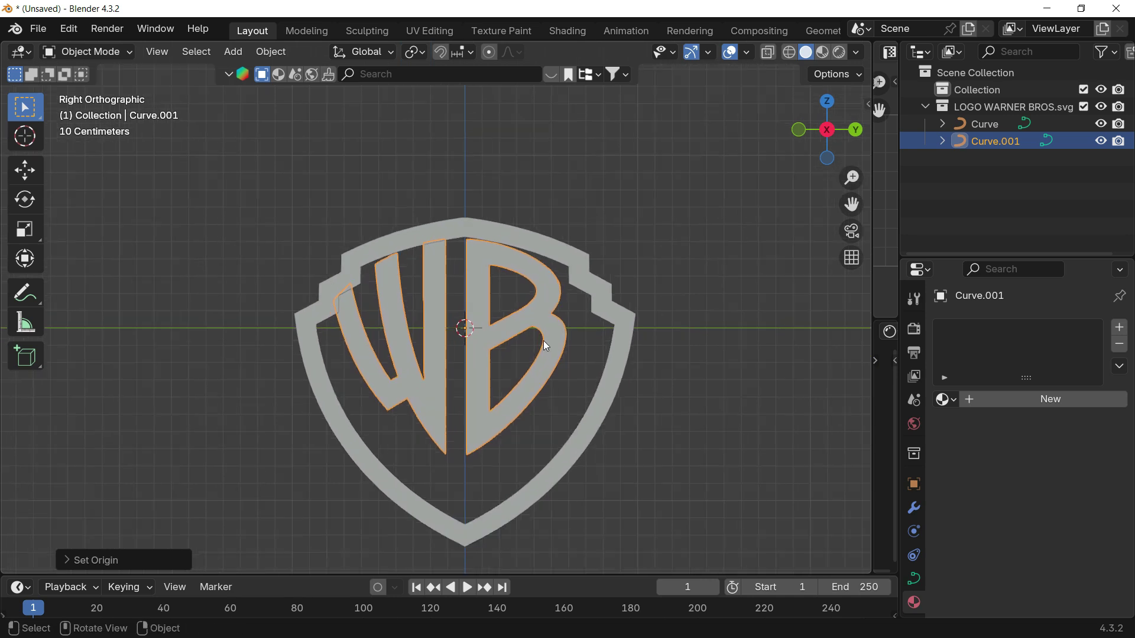
# - Move the shield outline up along the Z axis so it surrounds the WB letters vertically
pyautogui.scroll(2, 539, 331)
pyautogui.keyDown('shift'); pyautogui.moveTo(535, 319); pyautogui.dragTo(474, 219, button='middle'); pyautogui.keyUp('shift')
pyautogui.scroll(-2, 485, 247)
pyautogui.keyDown('shift'); pyautogui.moveTo(495, 281); pyautogui.dragTo(508, 302, button='middle'); pyautogui.keyUp('shift')
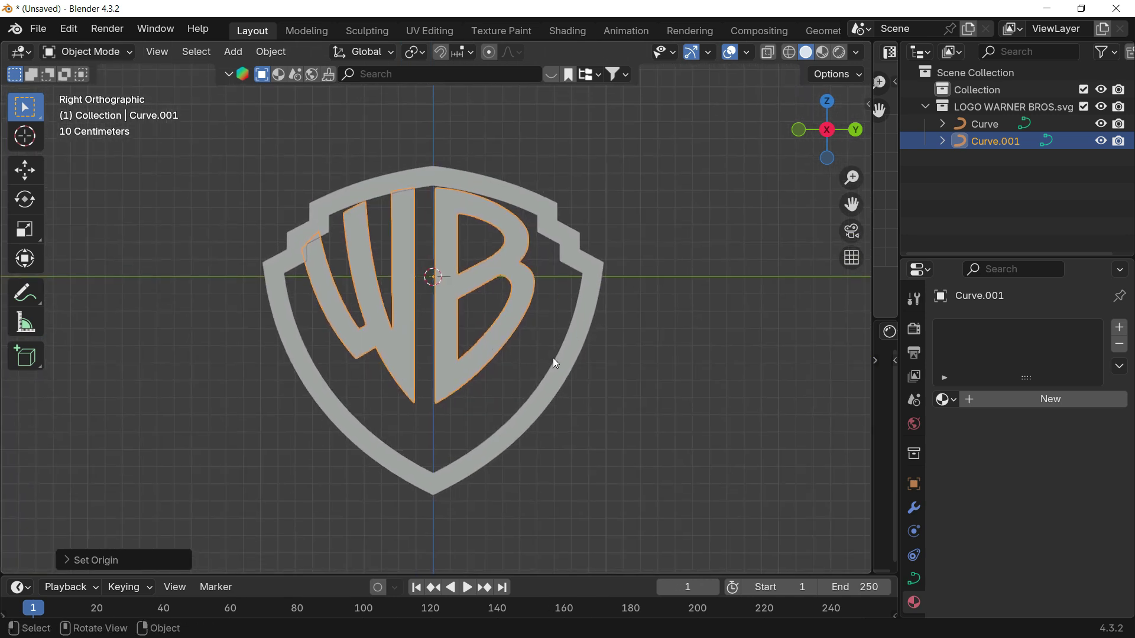
pyautogui.scroll(2, 545, 354)
pyautogui.click(616, 320)
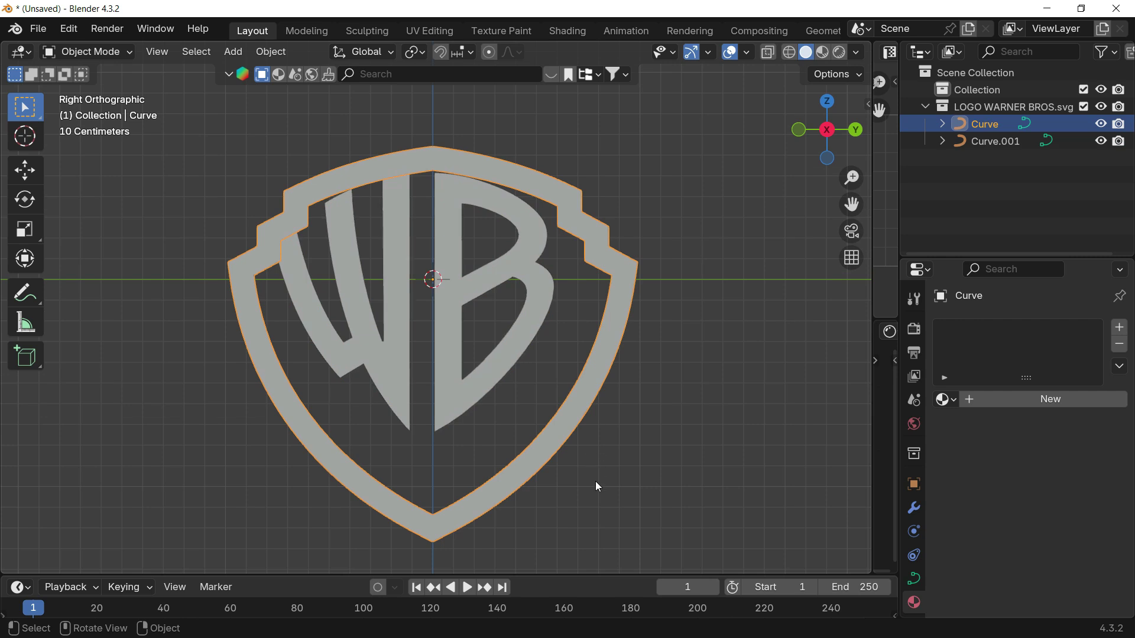
pyautogui.press('g')
pyautogui.press('z')
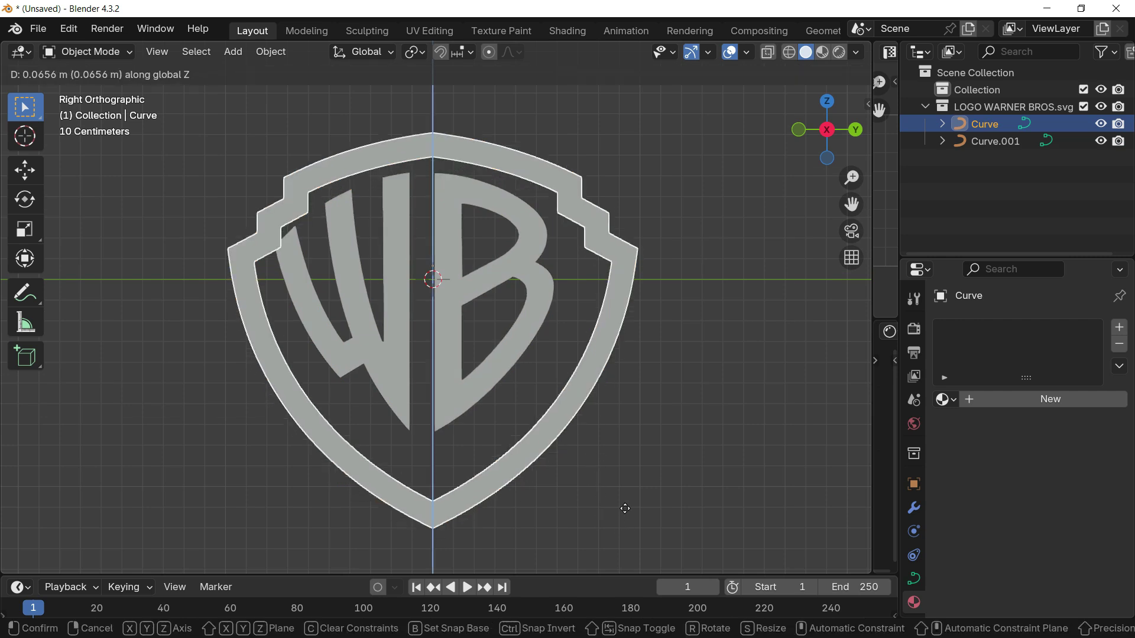
pyautogui.click(642, 476)
# - Centre the WB letters inside the shield by moving them about 0.055 m along Y and 0.042 m along Z
pyautogui.keyDown('shift'); pyautogui.moveTo(491, 92); pyautogui.dragTo(466, 225, button='middle'); pyautogui.keyUp('shift')
pyautogui.scroll(7, 449, 187)
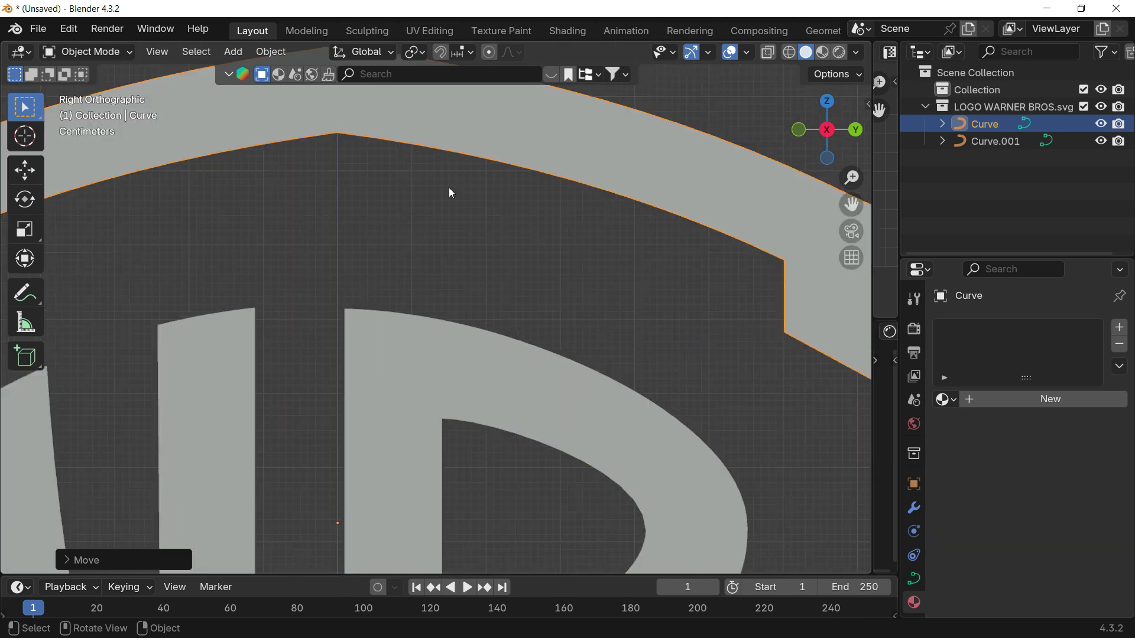
pyautogui.keyDown('shift'); pyautogui.moveTo(292, 224); pyautogui.dragTo(364, 409, button='middle'); pyautogui.keyUp('shift')
pyautogui.scroll(5, 380, 235)
pyautogui.scroll(-12, 473, 192)
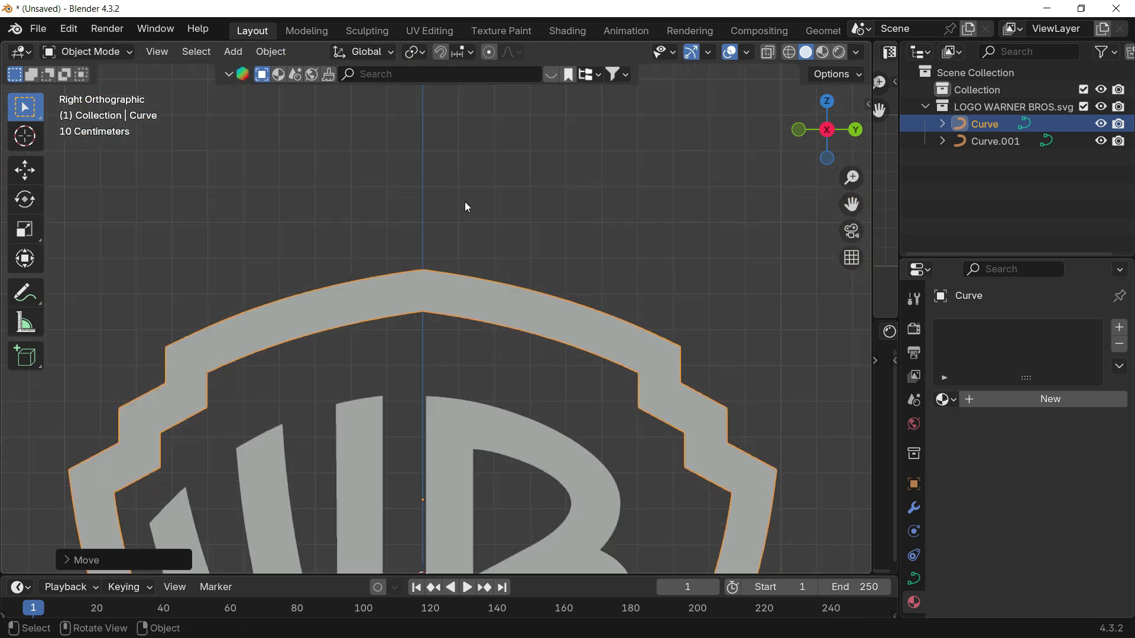
pyautogui.keyDown('shift'); pyautogui.moveTo(510, 352); pyautogui.dragTo(517, 216, button='middle'); pyautogui.keyUp('shift')
pyautogui.scroll(3, 439, 310)
pyautogui.click(489, 307)
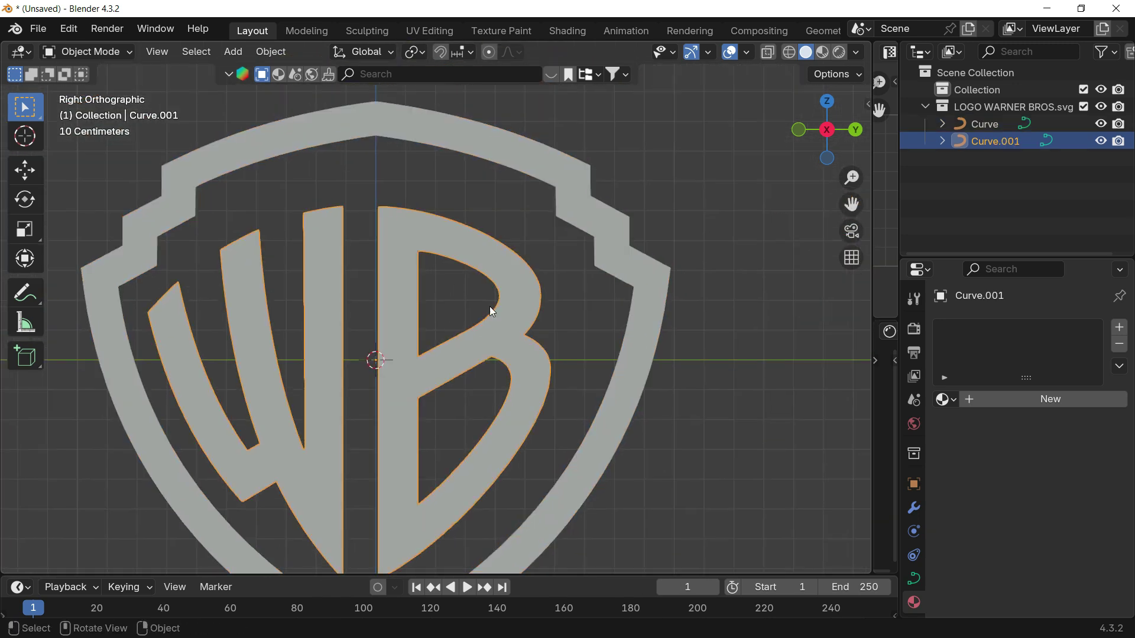
pyautogui.keyDown('shift'); pyautogui.moveTo(490, 306); pyautogui.dragTo(504, 231, button='middle'); pyautogui.keyUp('shift')
pyautogui.press('g')
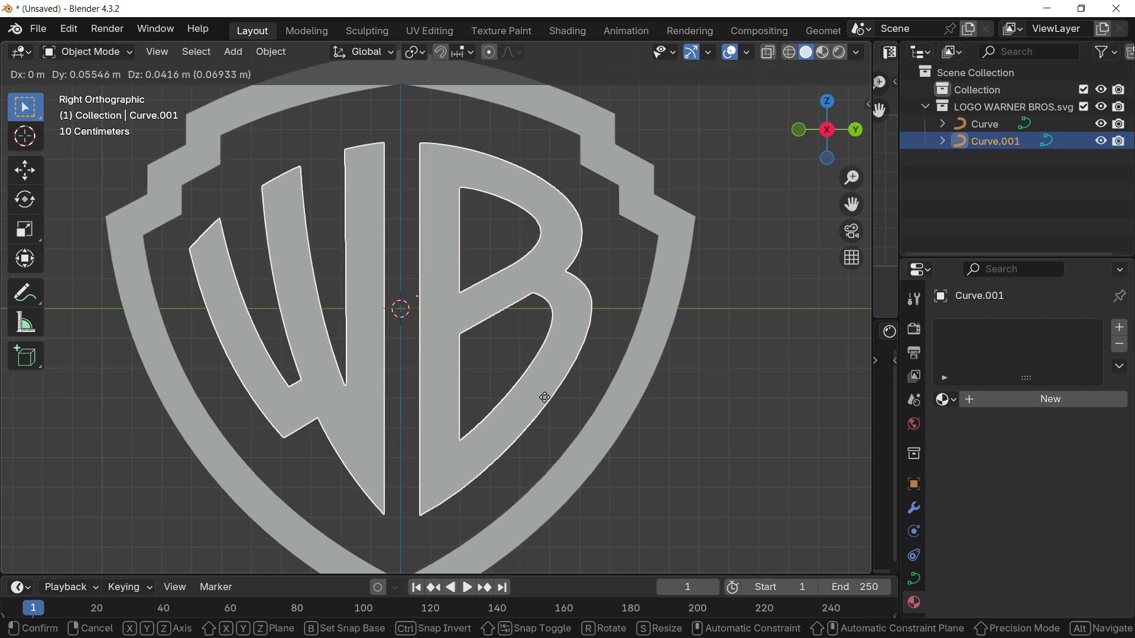
pyautogui.click(545, 396)
# - Set the origin of the WB letters curve to the 3D cursor
pyautogui.keyDown('shift'); pyautogui.moveTo(413, 292); pyautogui.dragTo(427, 258, button='middle'); pyautogui.keyUp('shift')
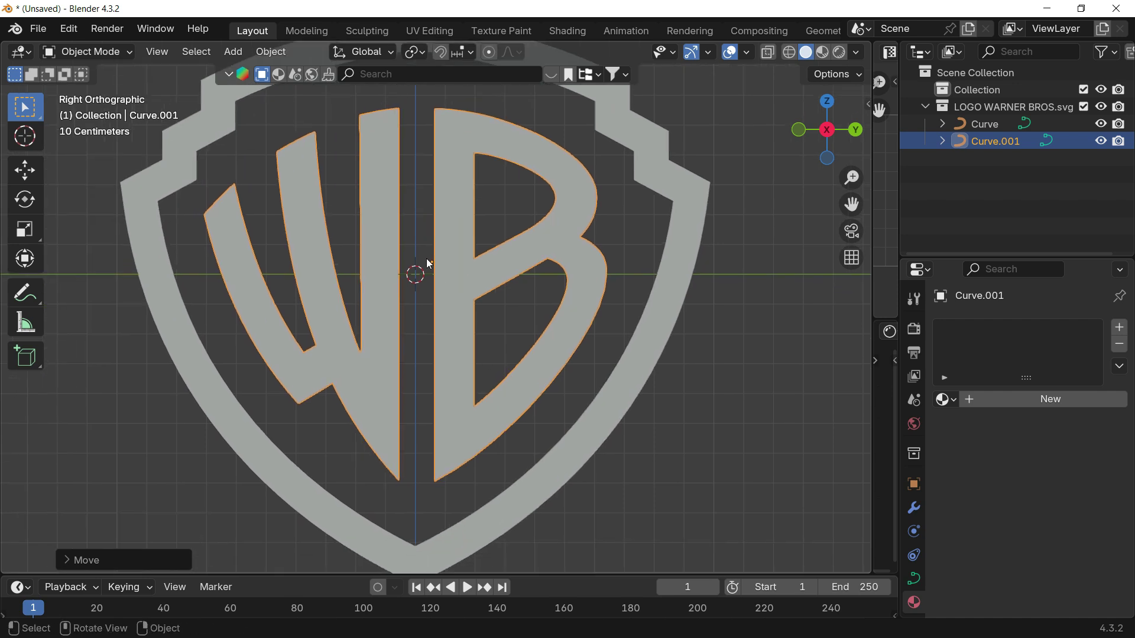
pyautogui.rightClick(440, 196)
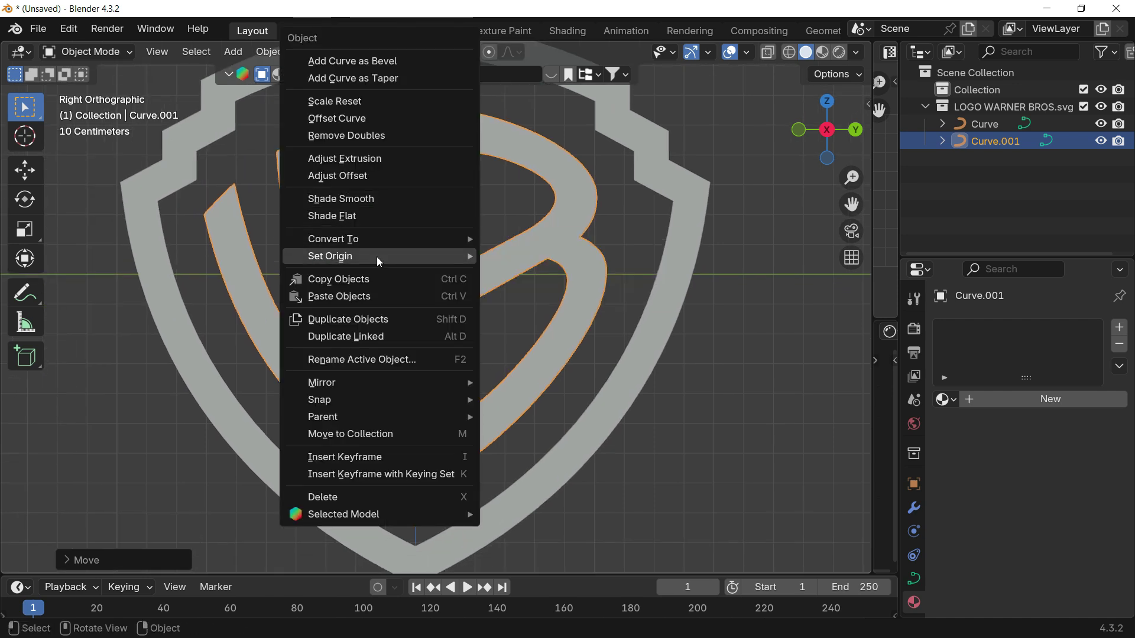
pyautogui.moveTo(375, 257)
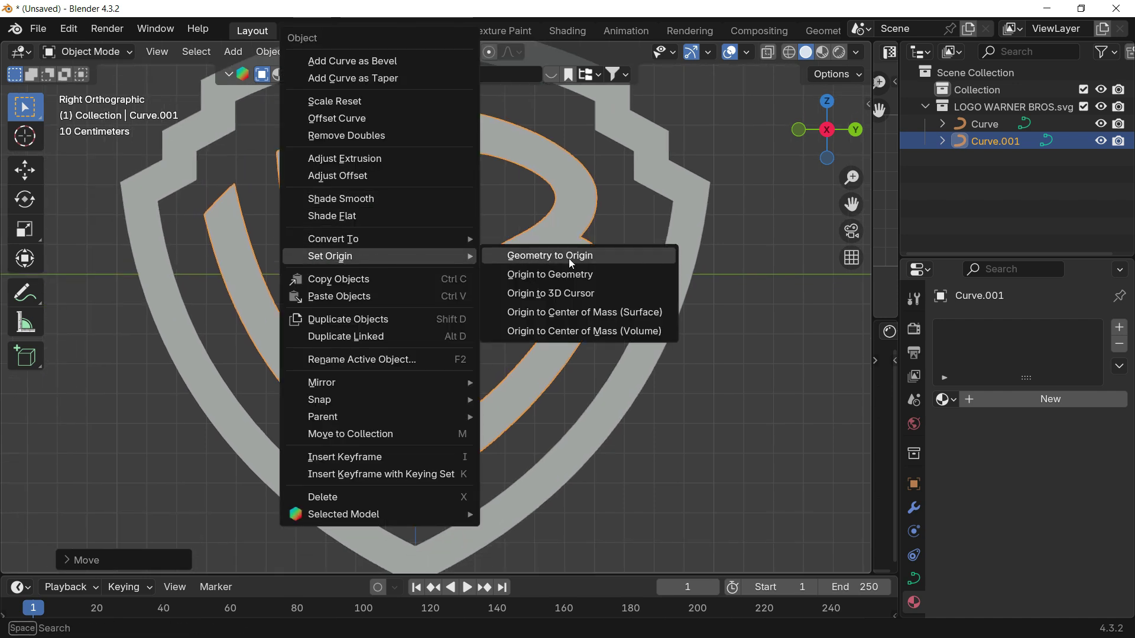
pyautogui.click(583, 294)
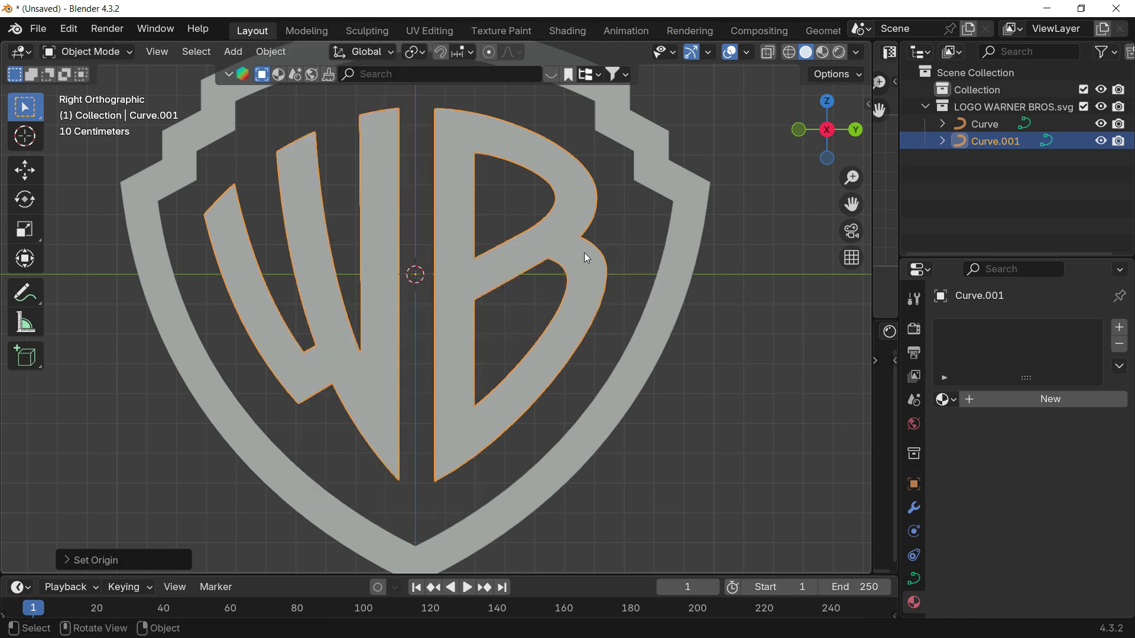
pyautogui.press('r')
pyautogui.press('z')
pyautogui.click(300, 292)
pyautogui.hotkey('ctrl', 'z')
# - Set the origin of the shield outline curve to the 3D cursor
pyautogui.scroll(-1, 437, 308)
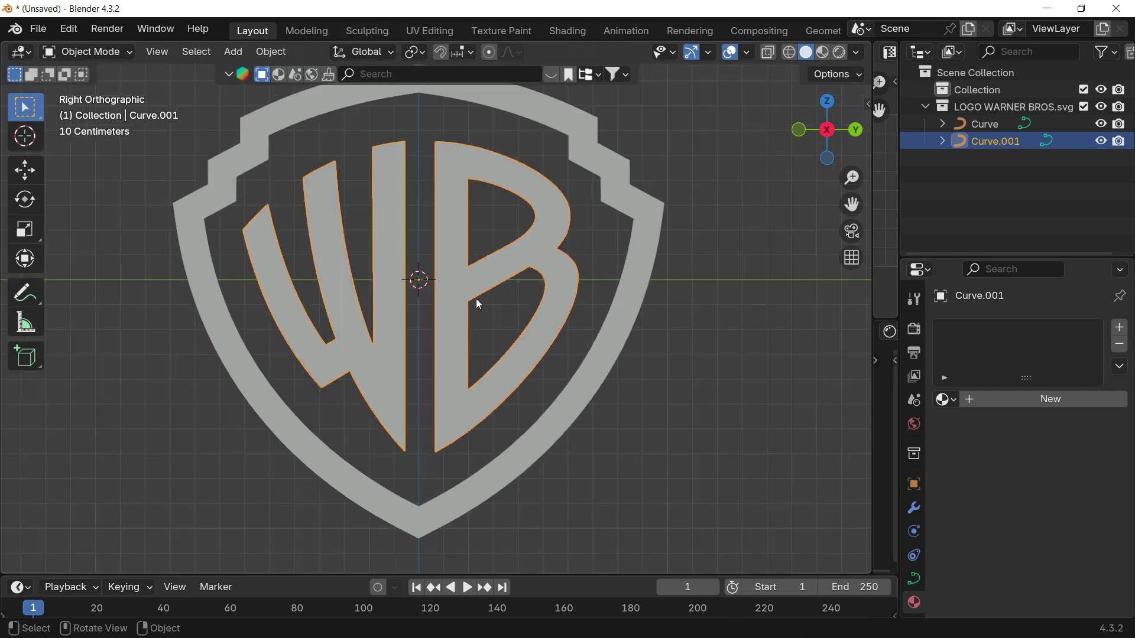
pyautogui.scroll(-1, 477, 300)
pyautogui.click(570, 200)
pyautogui.press('r')
pyautogui.press('z')
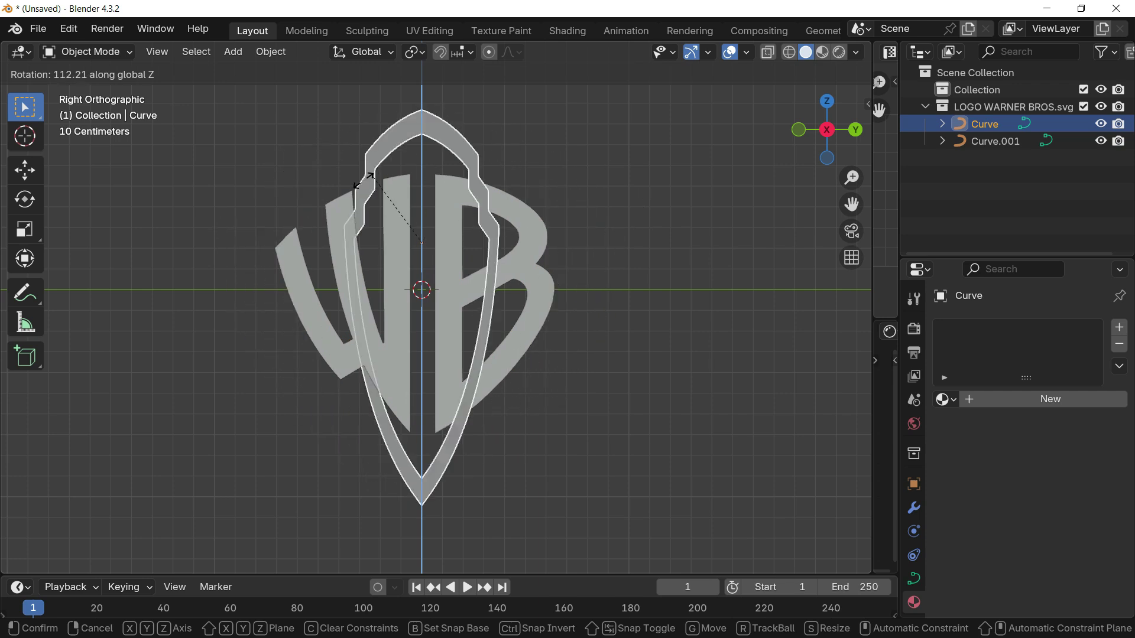
pyautogui.press('Escape')
pyautogui.rightClick(559, 177)
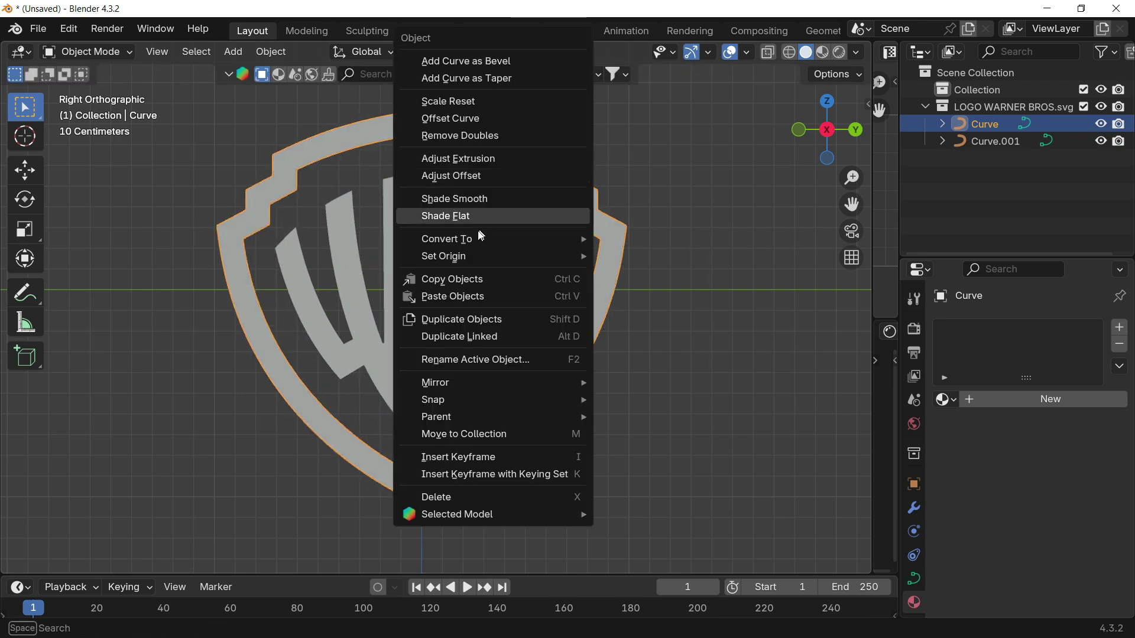
pyautogui.moveTo(481, 255)
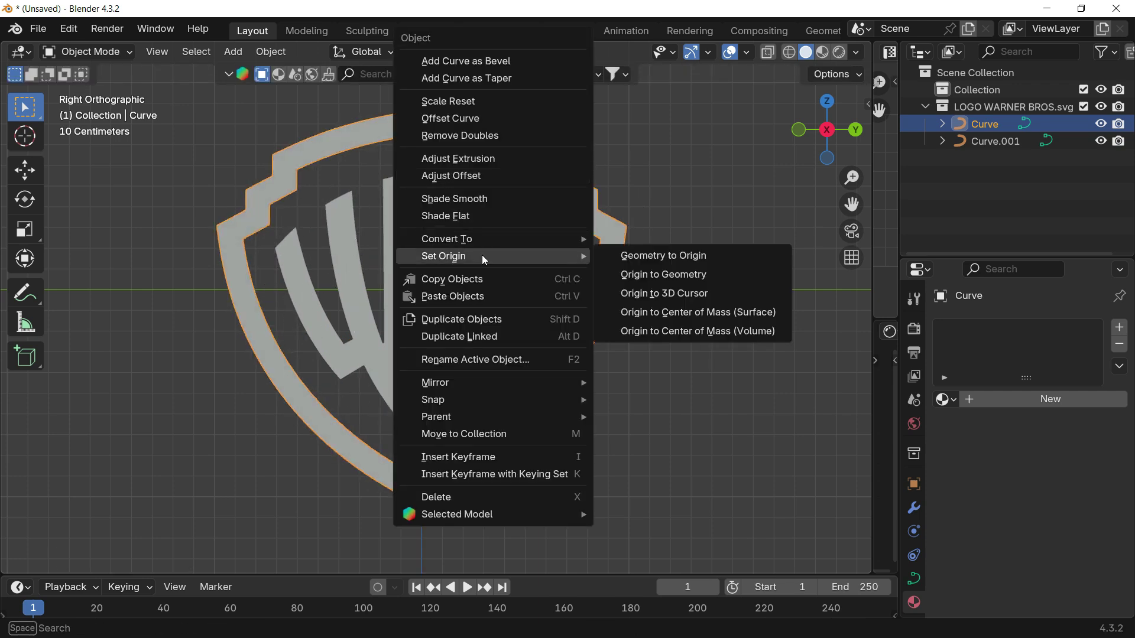
pyautogui.click(699, 295)
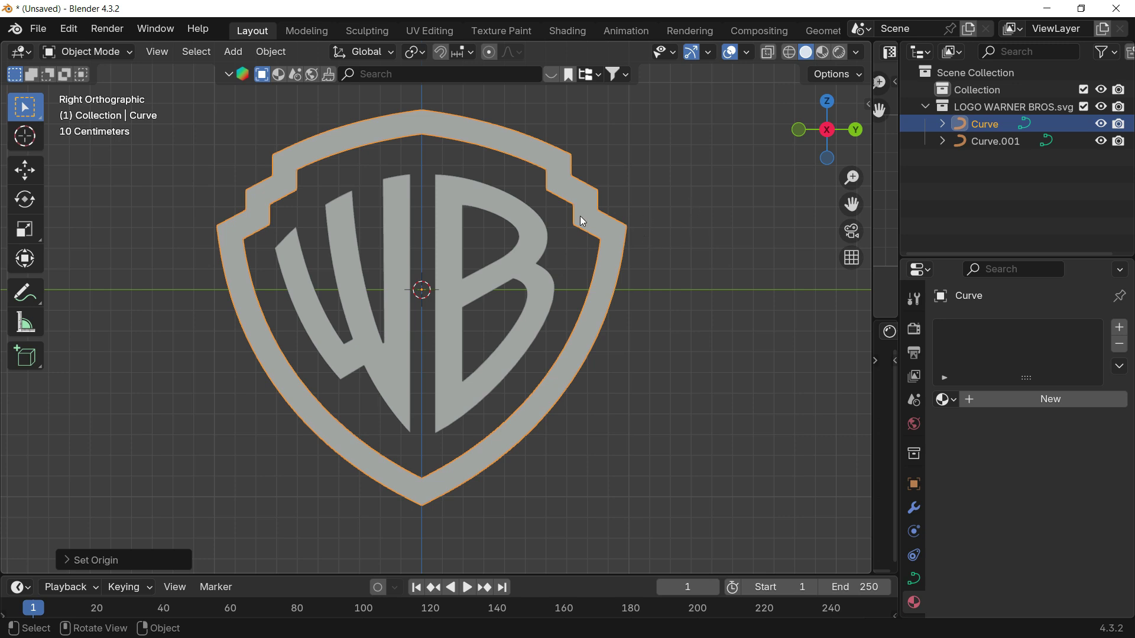
pyautogui.press('r')
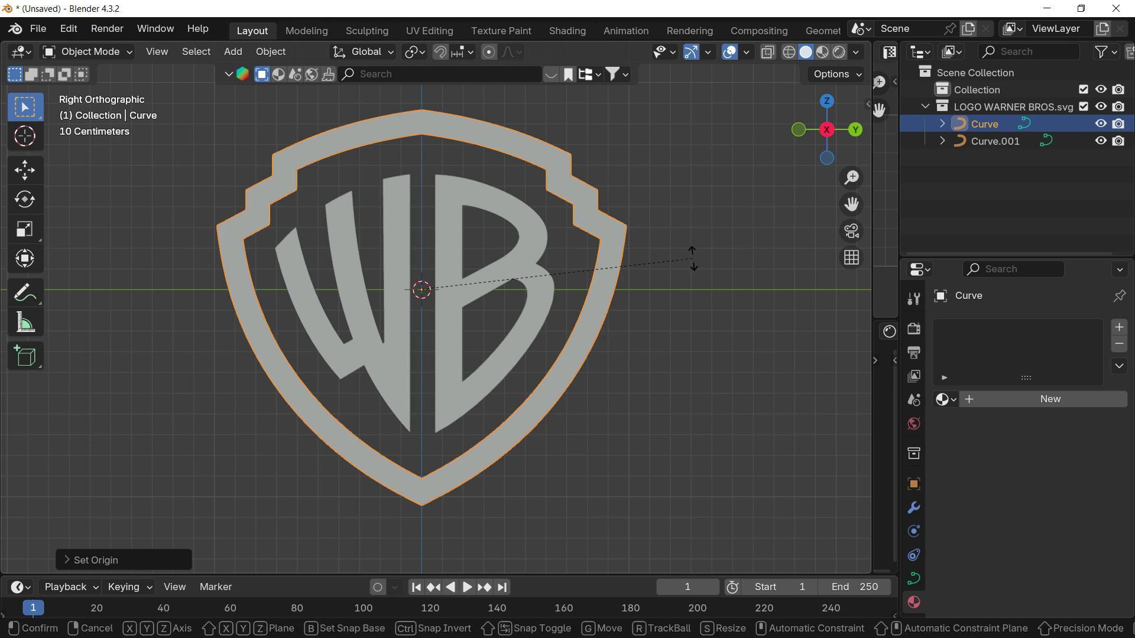
pyautogui.press('z')
pyautogui.press('Escape')
pyautogui.press('r')
pyautogui.press('y')
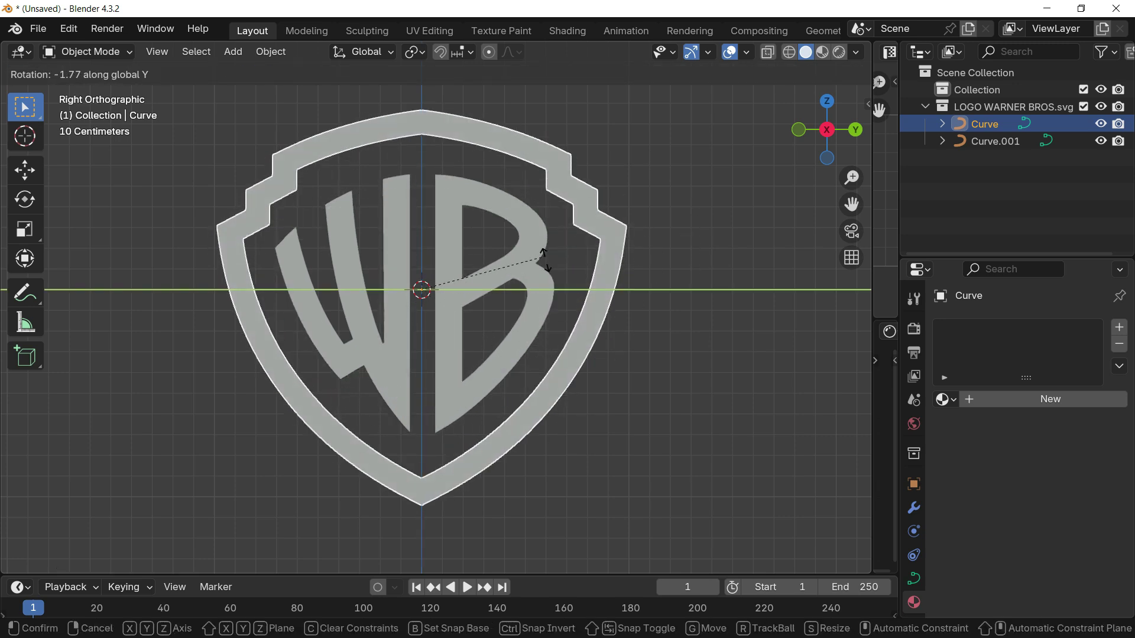
pyautogui.click(560, 335)
pyautogui.keyDown('shift'); pyautogui.moveTo(560, 338); pyautogui.dragTo(559, 356, button='middle'); pyautogui.keyUp('shift')
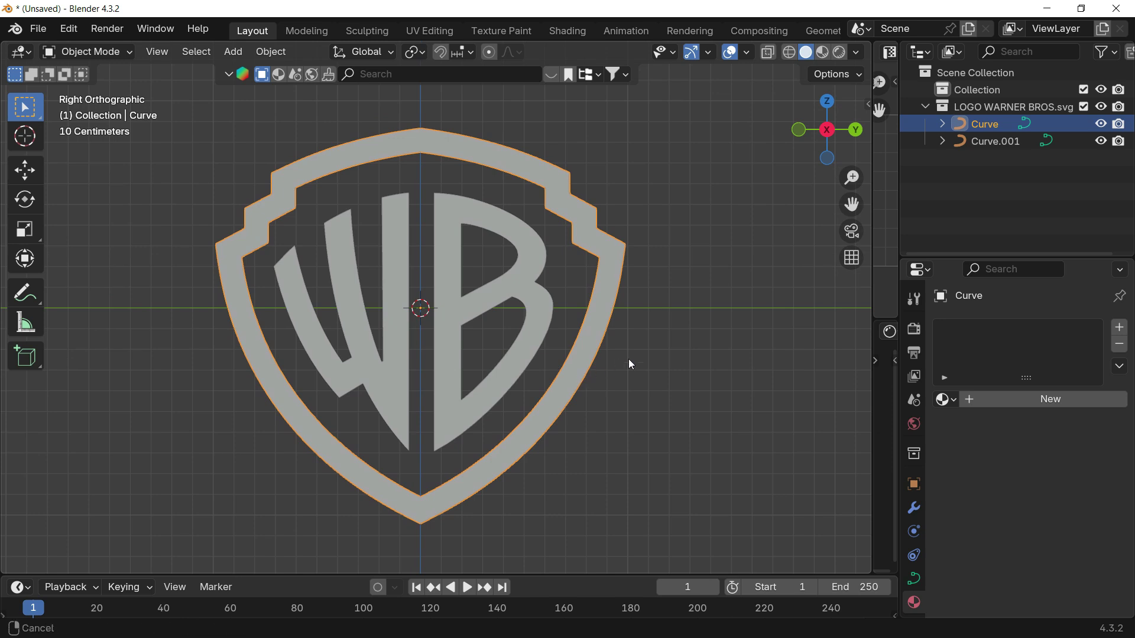
# - Set the shield outline curve's preview resolution to 32 in its curve data properties
pyautogui.scroll(-1, 561, 365)
pyautogui.click(914, 508)
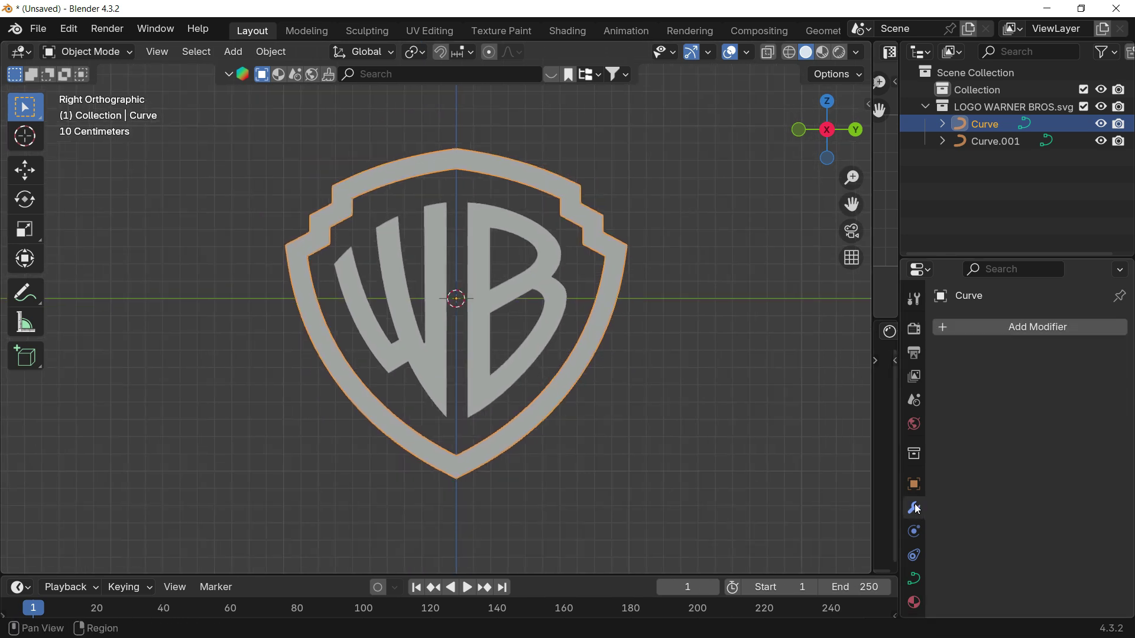
pyautogui.click(914, 578)
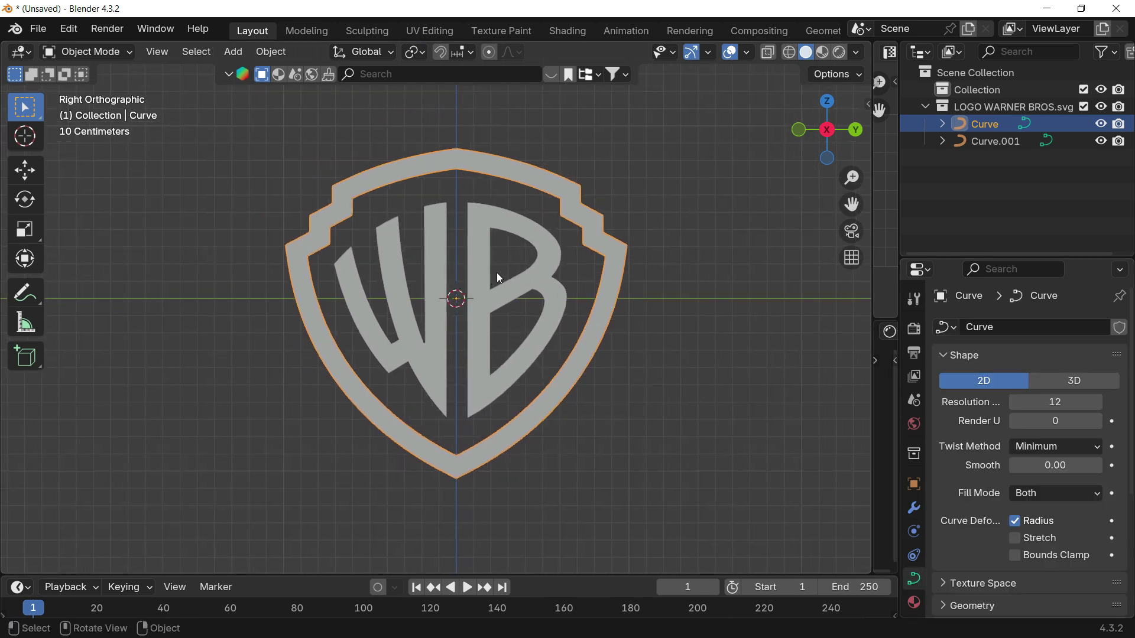
pyautogui.moveTo(499, 278); pyautogui.dragTo(449, 170, button='middle')
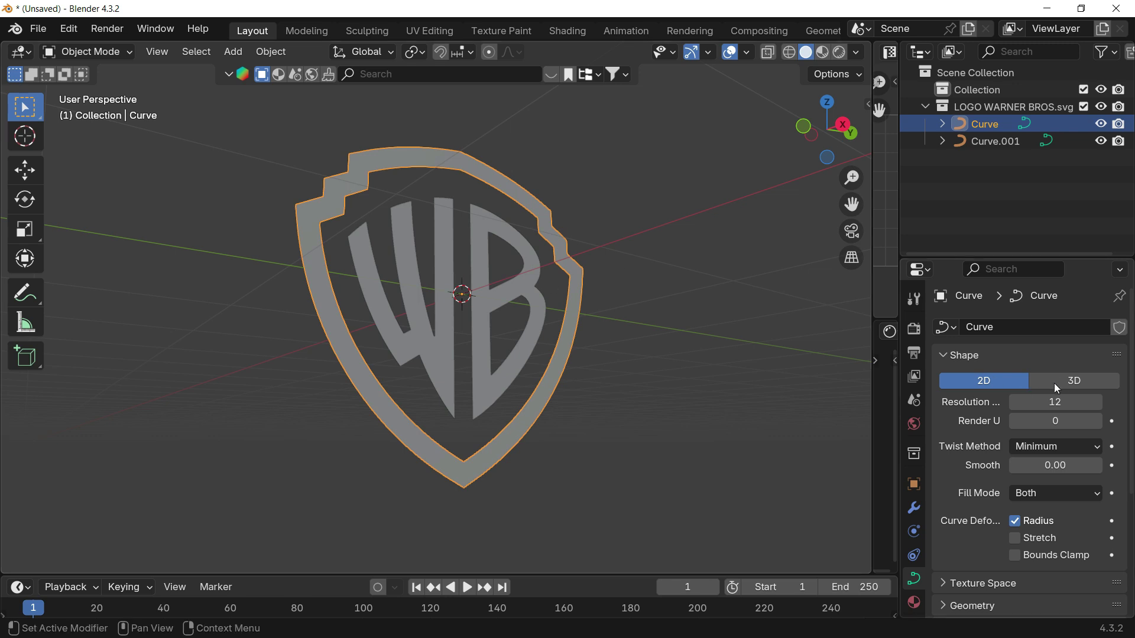
pyautogui.click(1052, 402)
pyautogui.press('Return')
# - Enlarge the properties editor and expand the shield outline curve's Geometry settings
pyautogui.moveTo(1036, 258); pyautogui.dragTo(1034, 175)
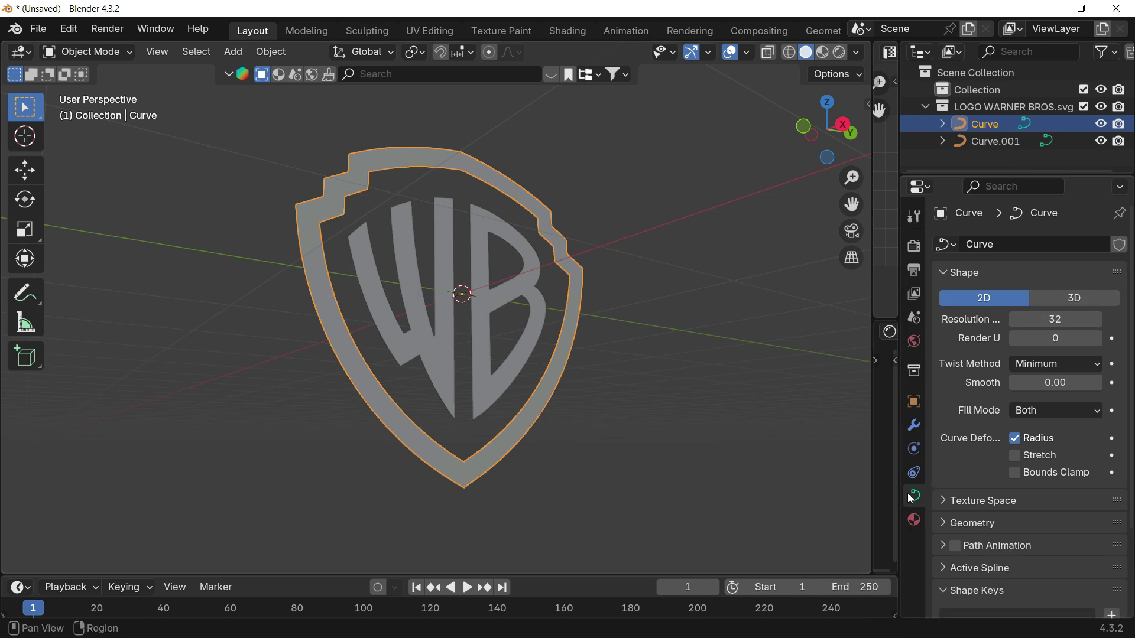
pyautogui.moveTo(900, 464); pyautogui.dragTo(845, 463)
pyautogui.scroll(-4, 989, 487)
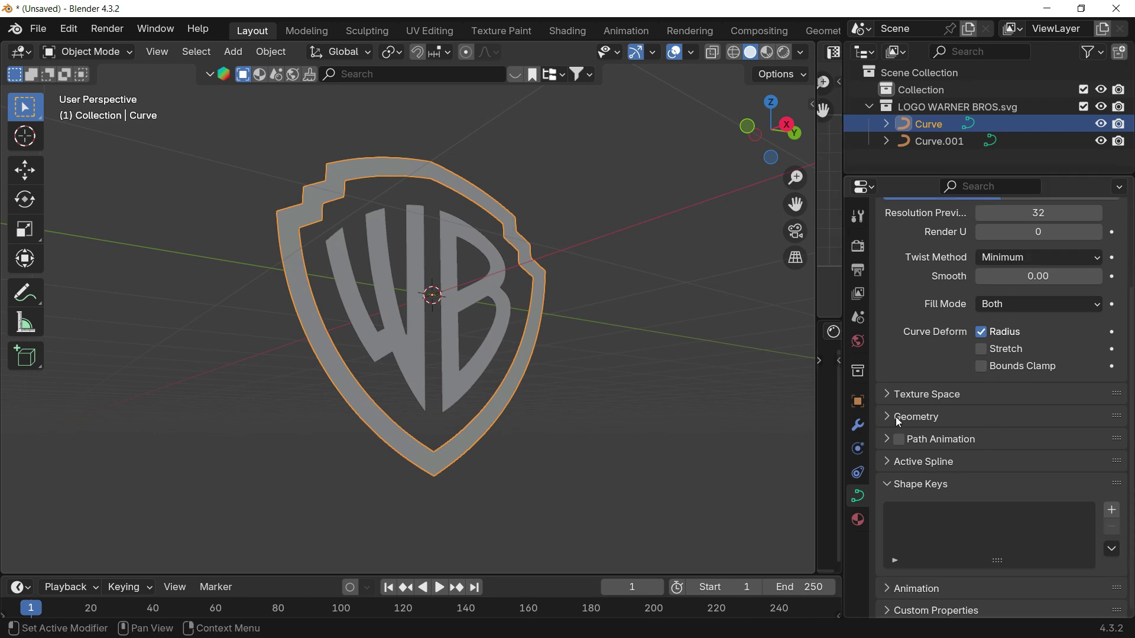
pyautogui.click(896, 417)
pyautogui.scroll(-3, 988, 479)
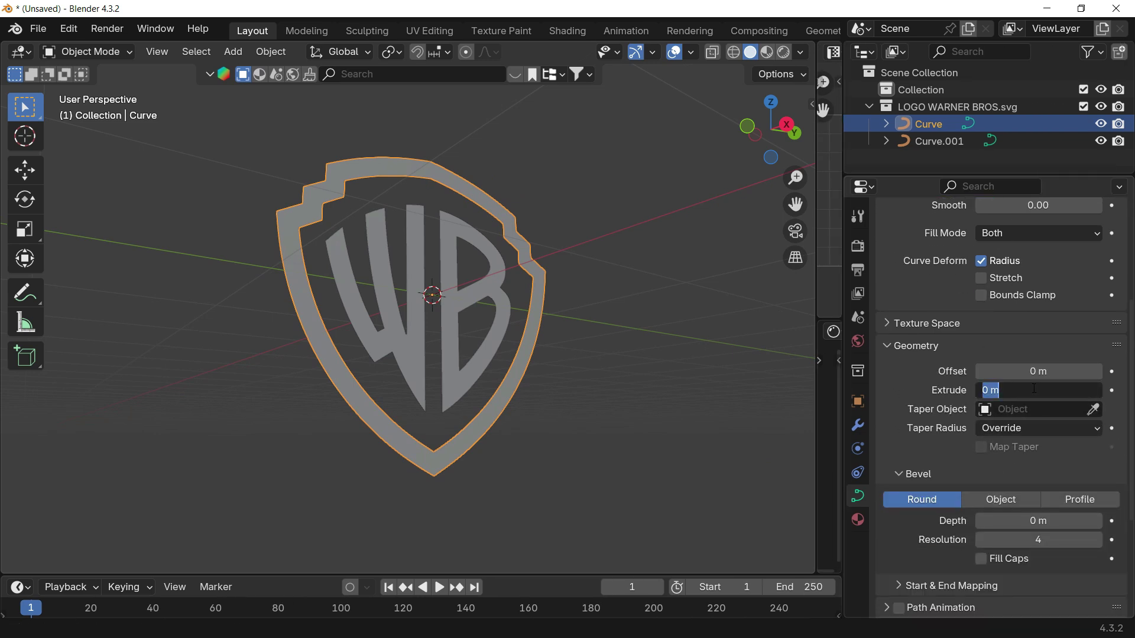
# - Try extruding the shield outline curve by 0.01 m
pyautogui.click(1034, 389)
pyautogui.write('0.01')
pyautogui.press('Return')
pyautogui.moveTo(443, 248); pyautogui.dragTo(455, 258, button='middle')
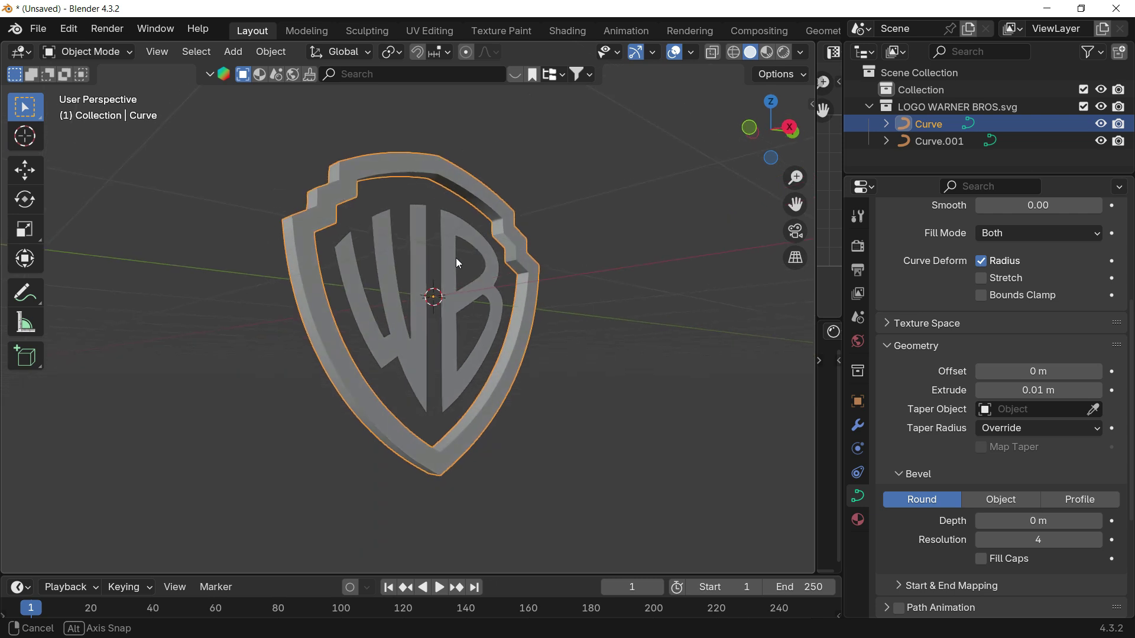
# - Set the shield outline curve's extrusion to 0.02 m
pyautogui.click(1033, 388)
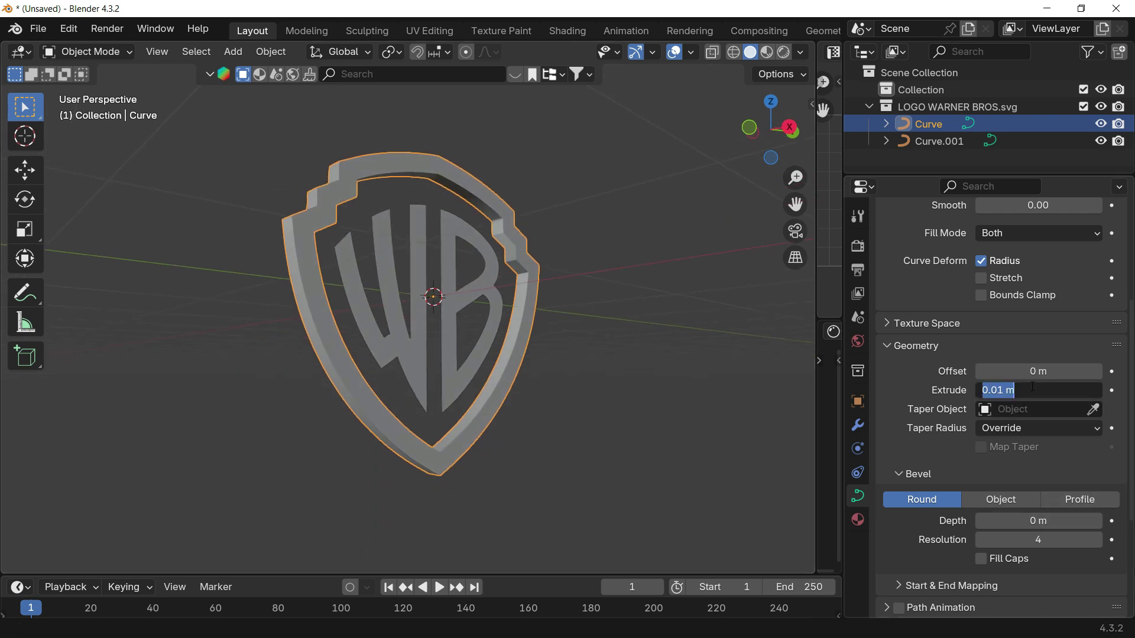
pyautogui.write('0.02')
pyautogui.press('Return')
pyautogui.moveTo(424, 264); pyautogui.dragTo(453, 268, button='middle')
# - Extrude the WB letters curve by 0.02 m and deselect it
pyautogui.click(459, 275)
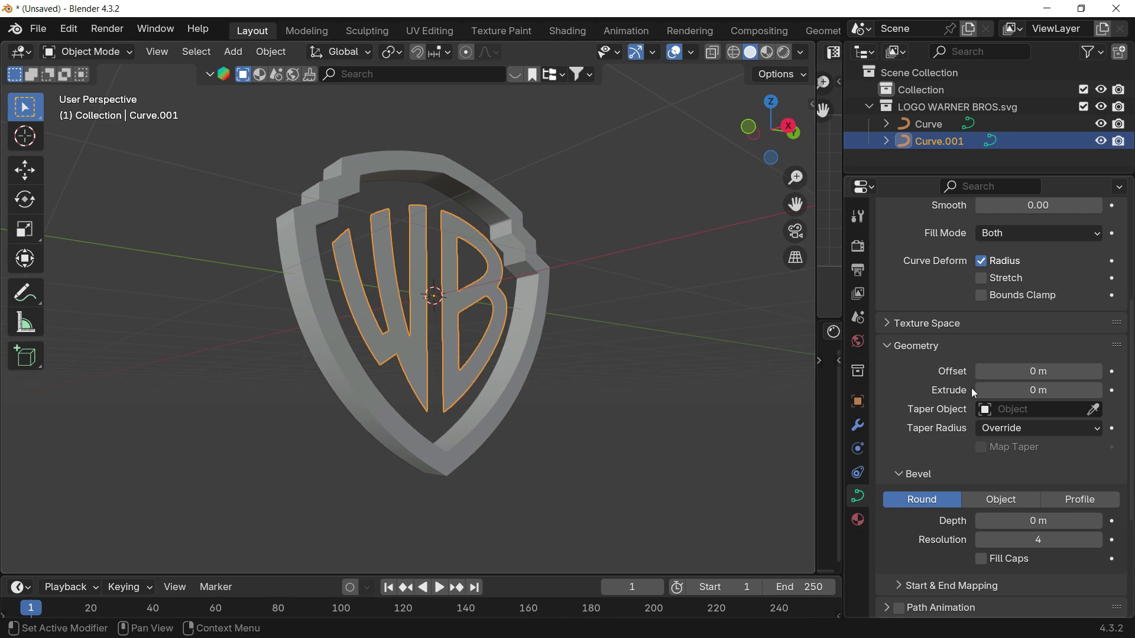
pyautogui.click(1030, 390)
pyautogui.write('0.02')
pyautogui.press('Return')
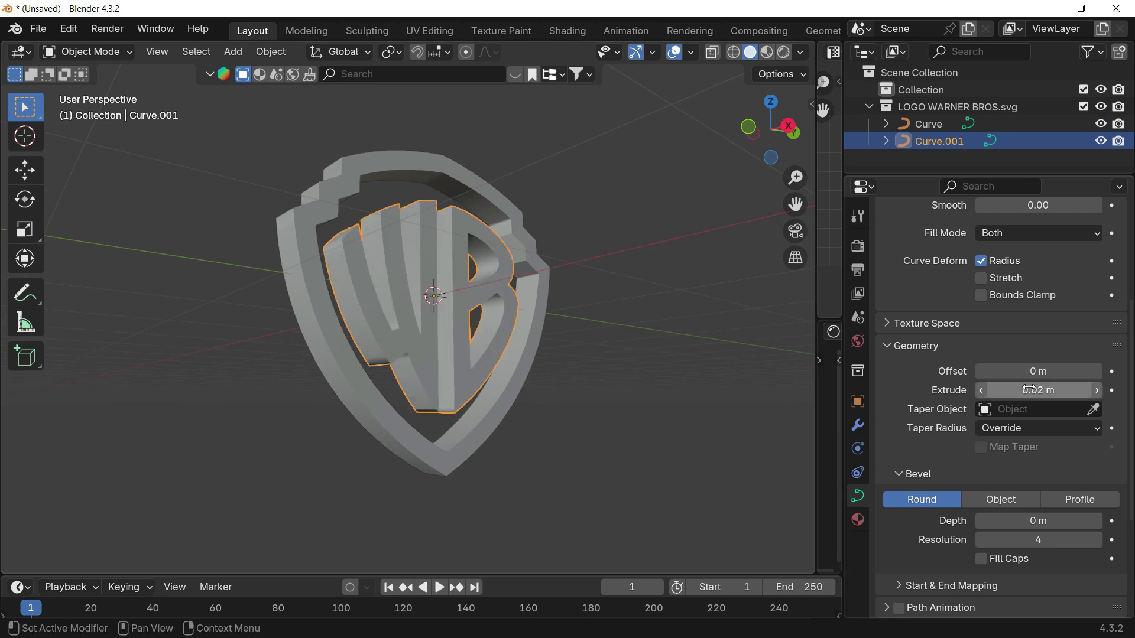
pyautogui.click(657, 306)
pyautogui.moveTo(650, 311); pyautogui.dragTo(538, 242, button='middle')
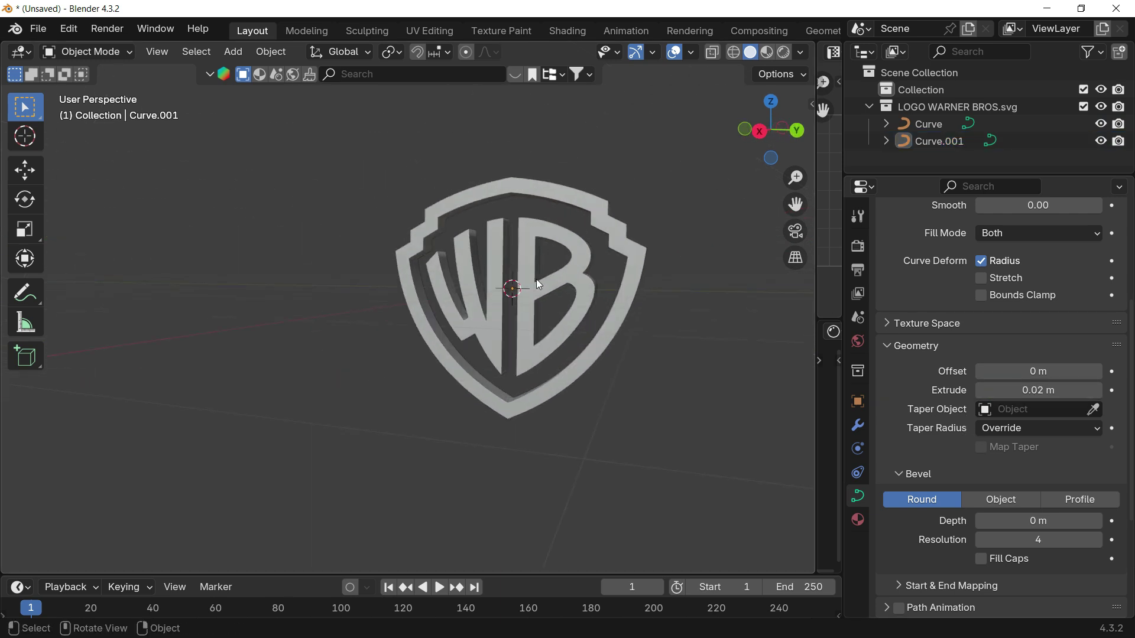
pyautogui.moveTo(539, 285); pyautogui.dragTo(503, 361, button='middle')
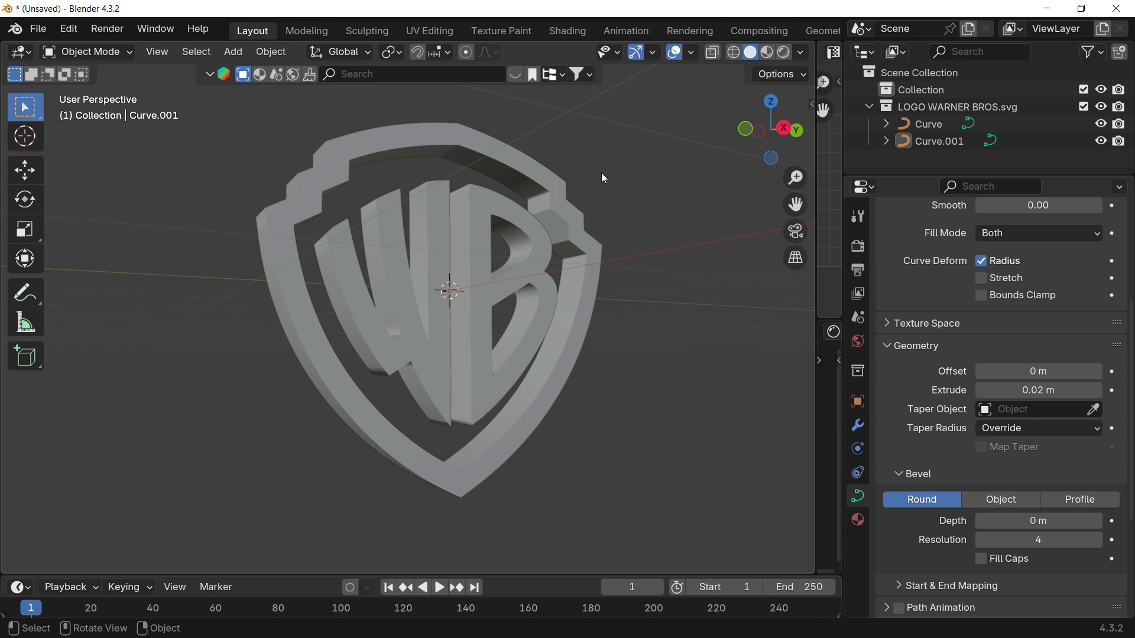
pyautogui.click(784, 127)
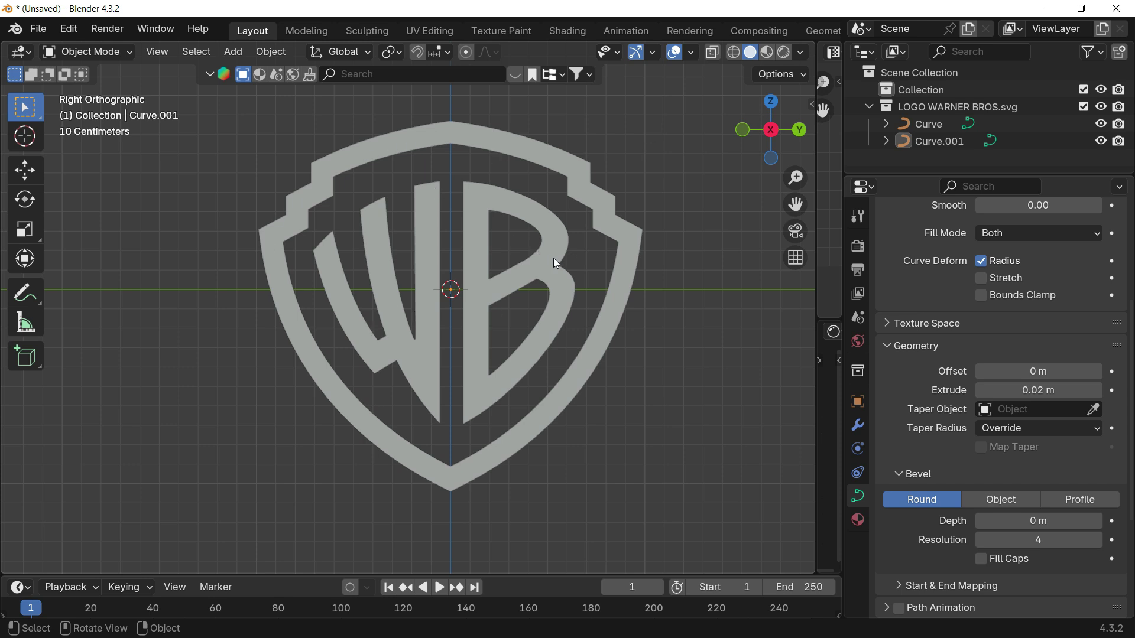
pyautogui.moveTo(556, 264); pyautogui.dragTo(502, 256, button='middle')
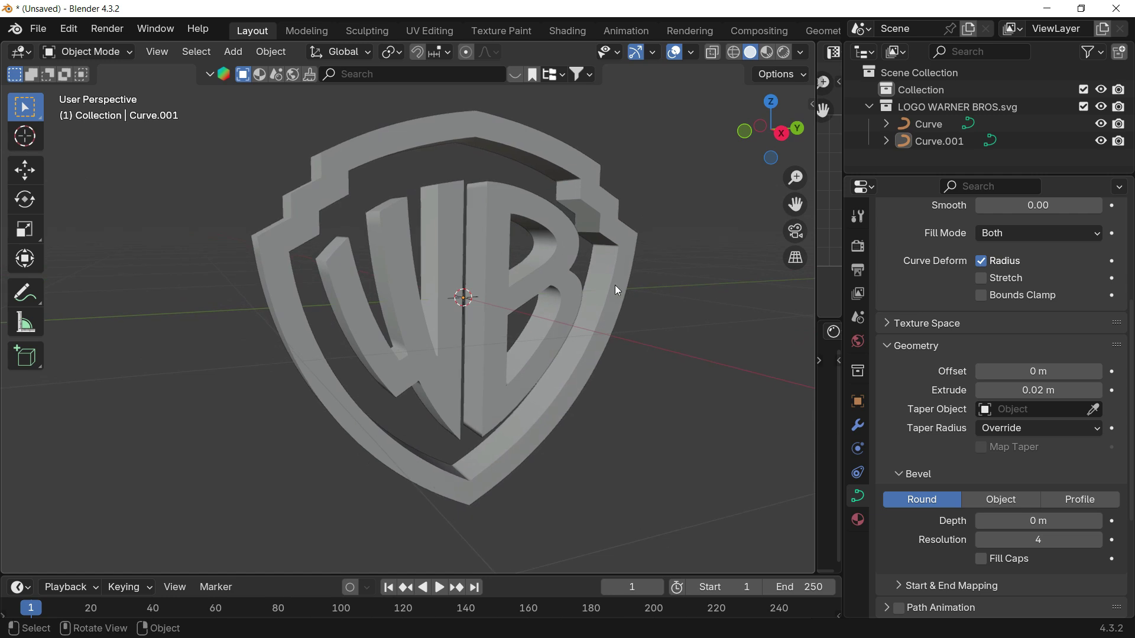
# - Add a mesh cylinder with 128 vertices at the centre of the logo
pyautogui.click(781, 134)
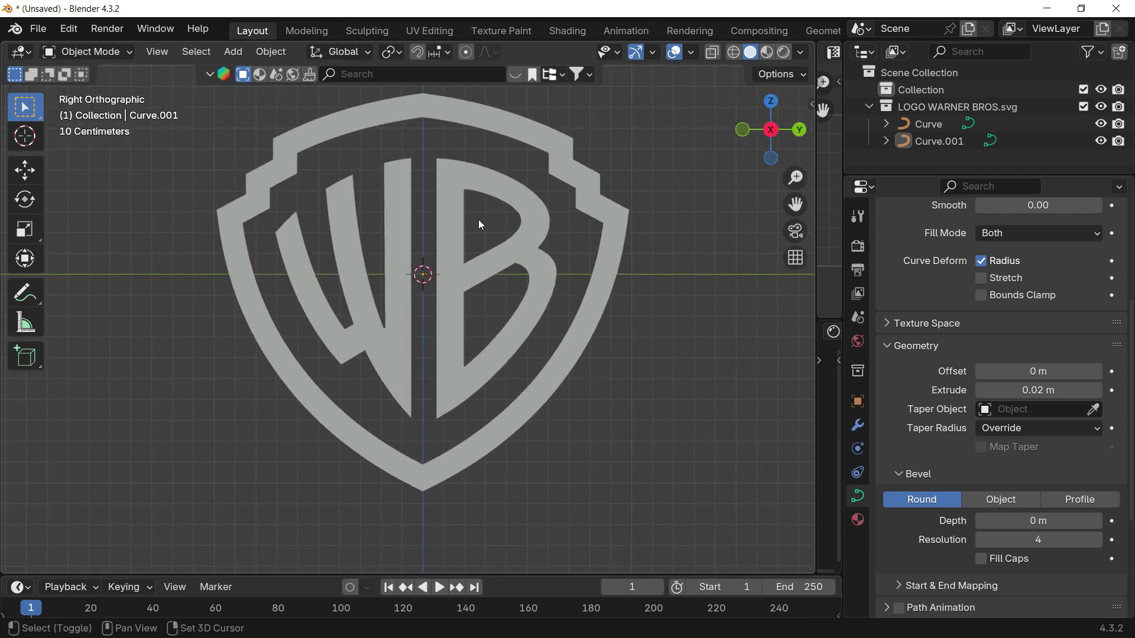
pyautogui.hotkey('shift', 'a')
pyautogui.moveTo(456, 84)
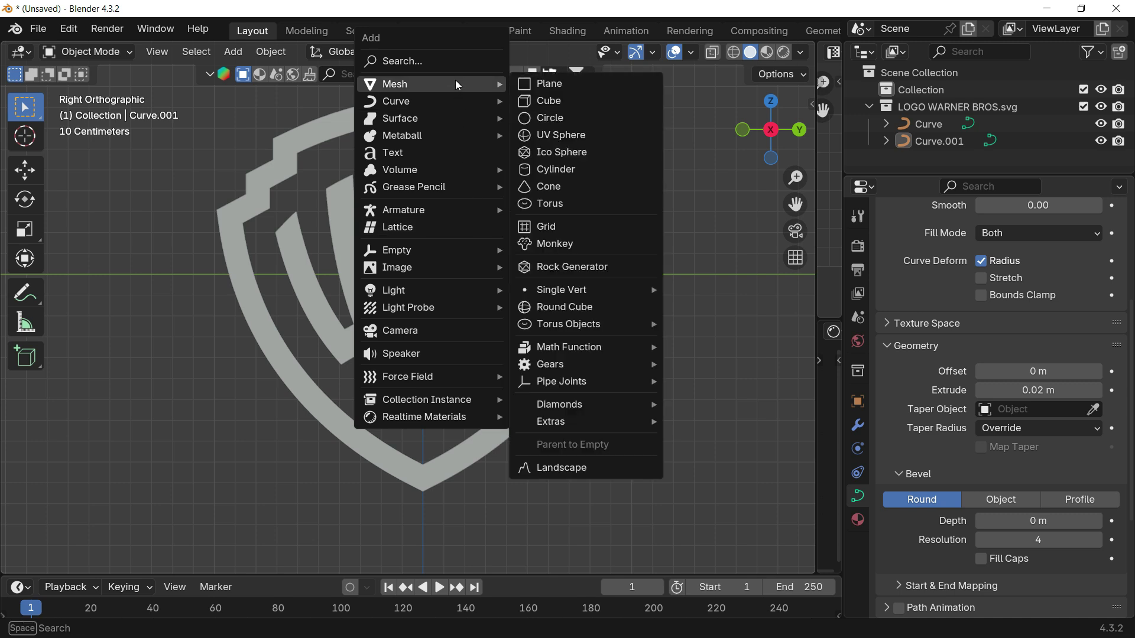
pyautogui.click(594, 170)
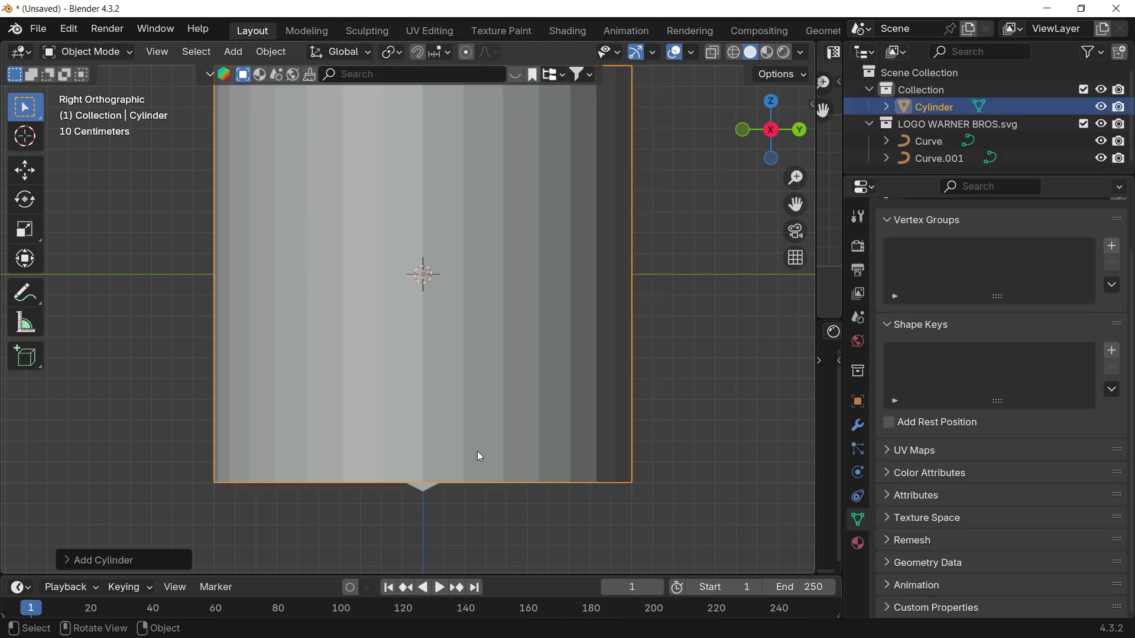
pyautogui.click(101, 559)
pyautogui.click(225, 353)
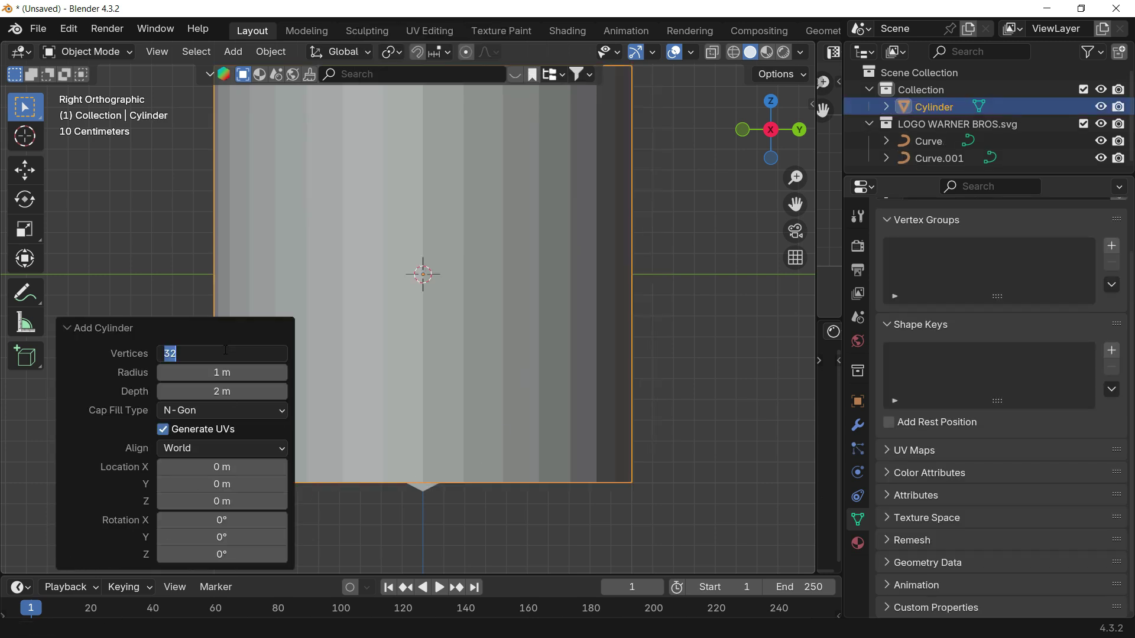
pyautogui.write('128')
pyautogui.press('Return')
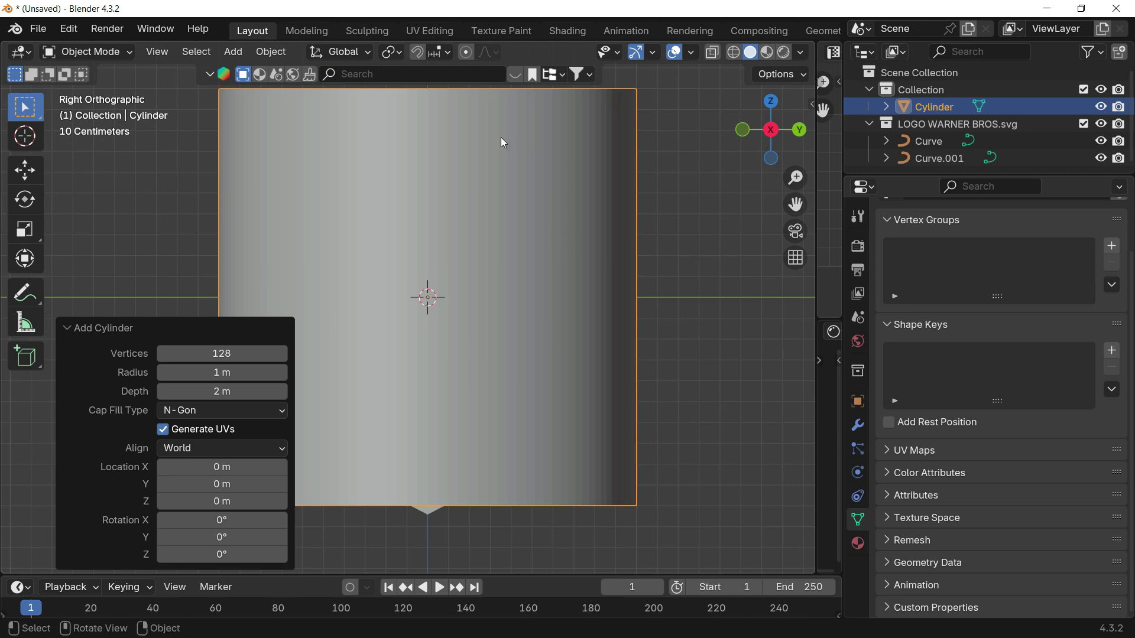
# - Delete the cylinder's top and bottom cap faces to leave an open tube
pyautogui.moveTo(502, 143); pyautogui.dragTo(609, 314, button='middle')
pyautogui.keyDown('shift'); pyautogui.moveTo(562, 246); pyautogui.dragTo(589, 252, button='middle'); pyautogui.keyUp('shift')
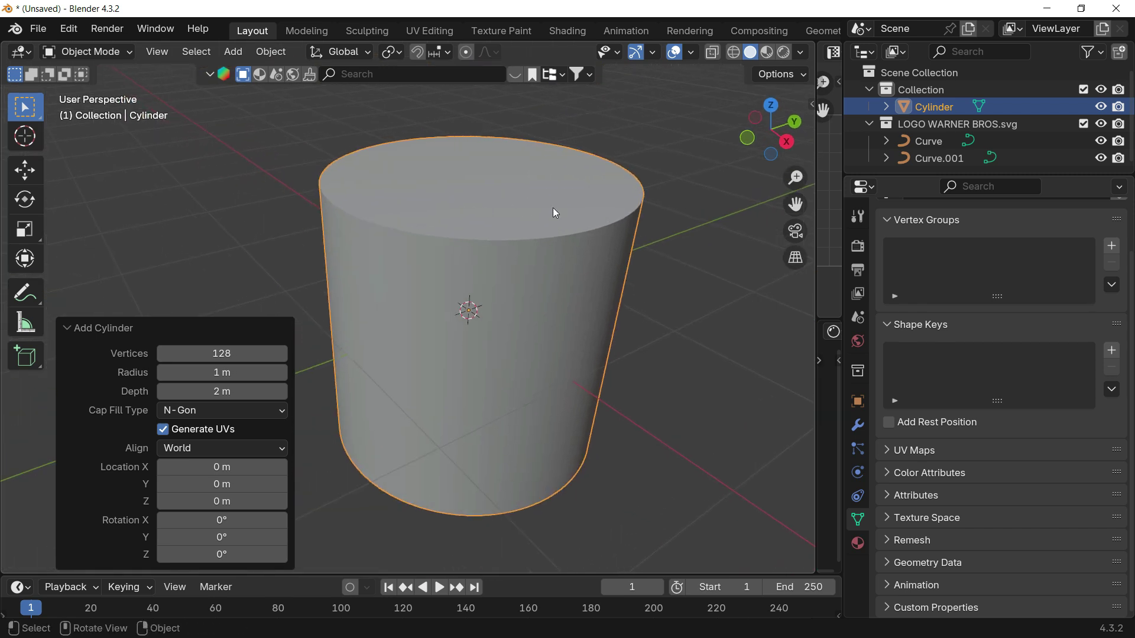
pyautogui.press('Tab')
pyautogui.press('3')
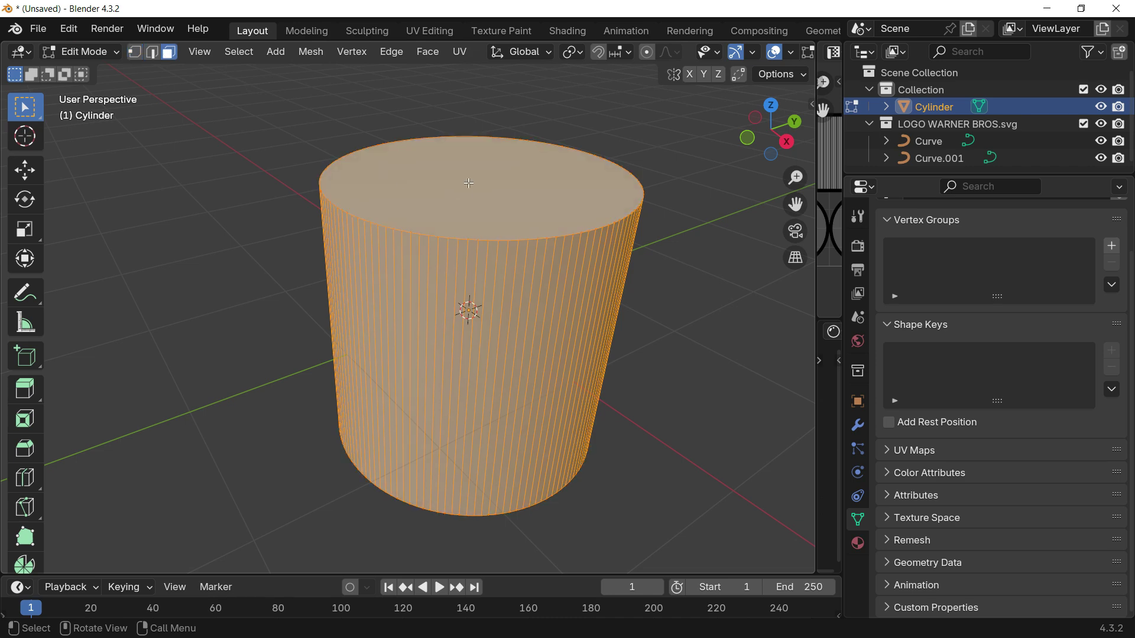
pyautogui.hotkey('alt', 'a')
pyautogui.moveTo(433, 438); pyautogui.dragTo(477, 180, button='middle')
pyautogui.click(480, 363)
pyautogui.press('x')
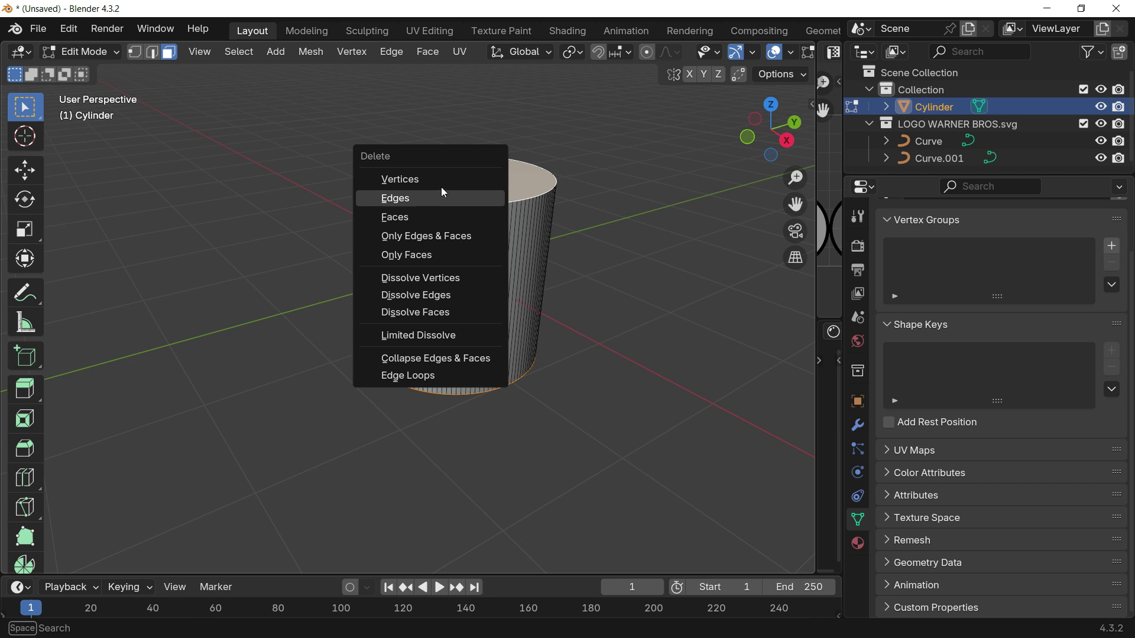
pyautogui.click(417, 217)
pyautogui.moveTo(558, 286); pyautogui.dragTo(516, 362, button='middle')
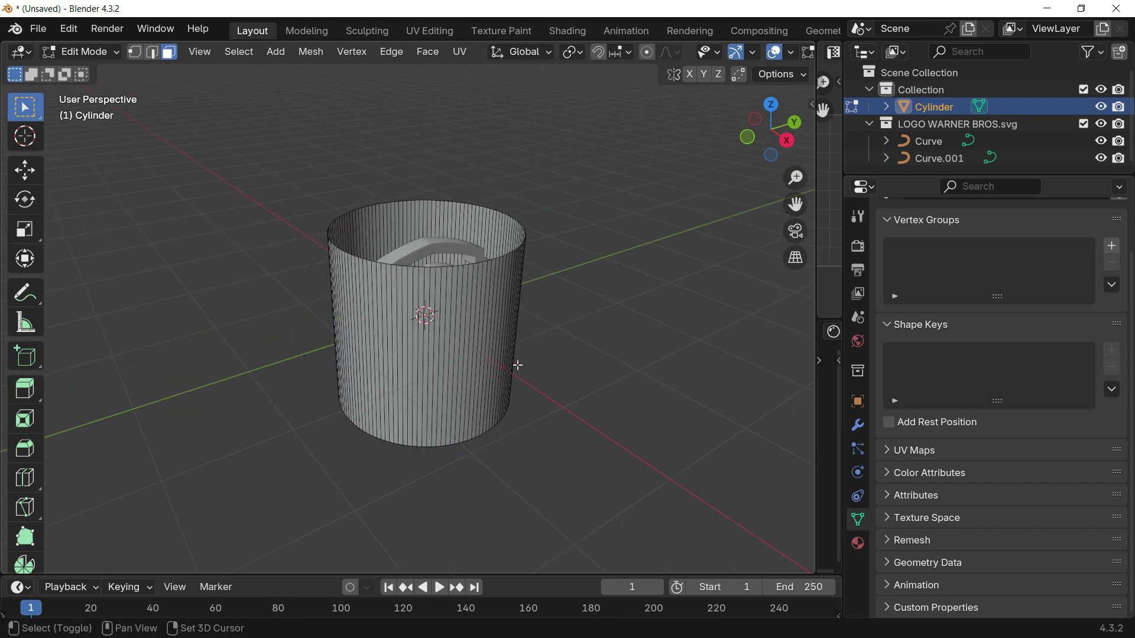
# - Flatten the open cylinder into a narrow ring by scaling it to about 0.093 along Z
pyautogui.press('Tab')
pyautogui.press('s')
pyautogui.press('z')
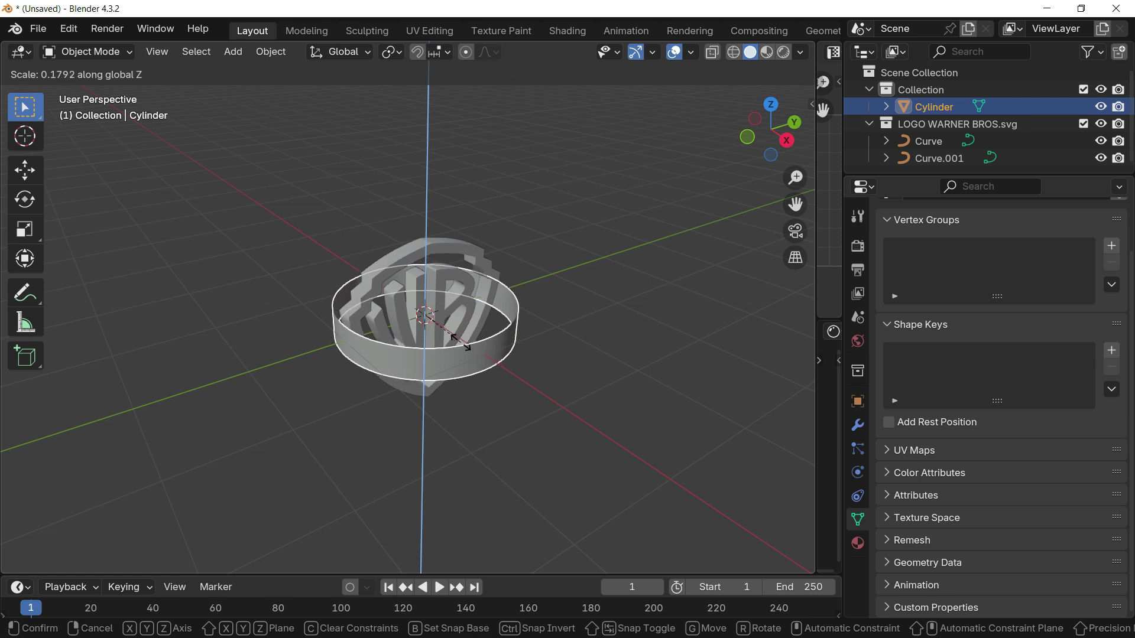
pyautogui.click(439, 336)
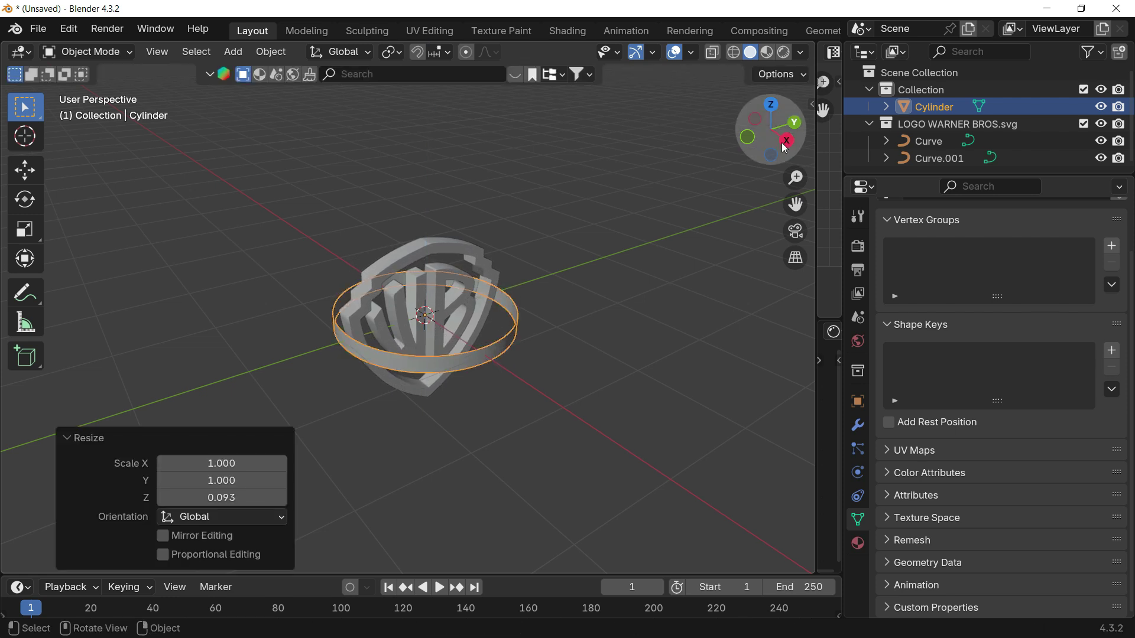
# - Try moving the ring along Z against the logo in the right orthographic view
pyautogui.click(786, 140)
pyautogui.keyDown('shift'); pyautogui.moveTo(579, 323); pyautogui.dragTo(507, 255, button='middle'); pyautogui.keyUp('shift')
pyautogui.scroll(2, 519, 257)
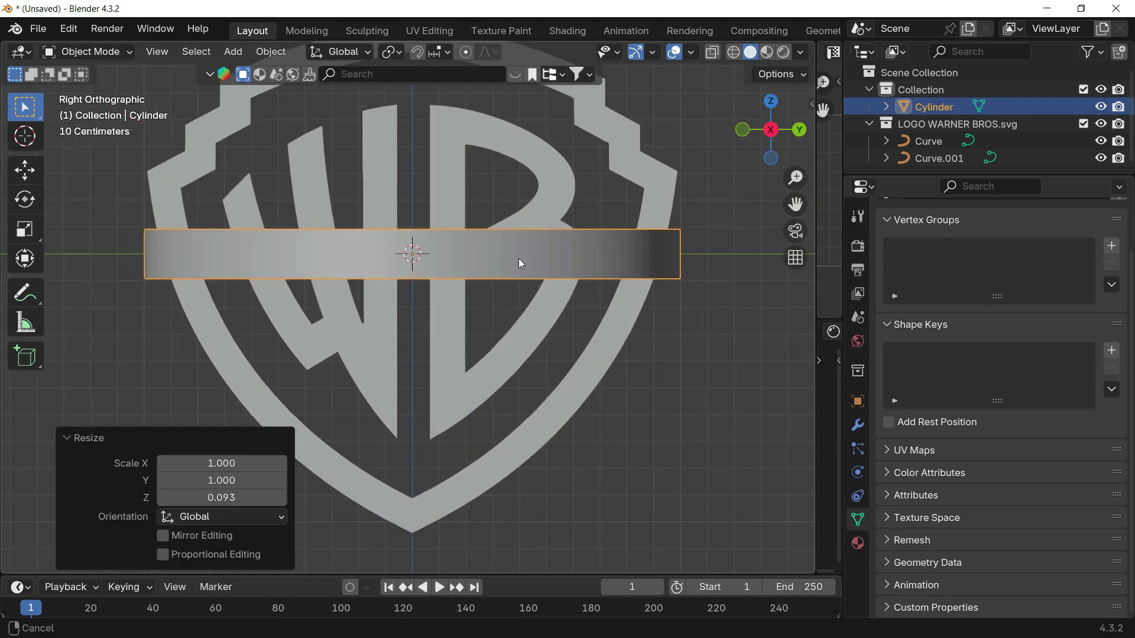
pyautogui.press('g')
pyautogui.press('z')
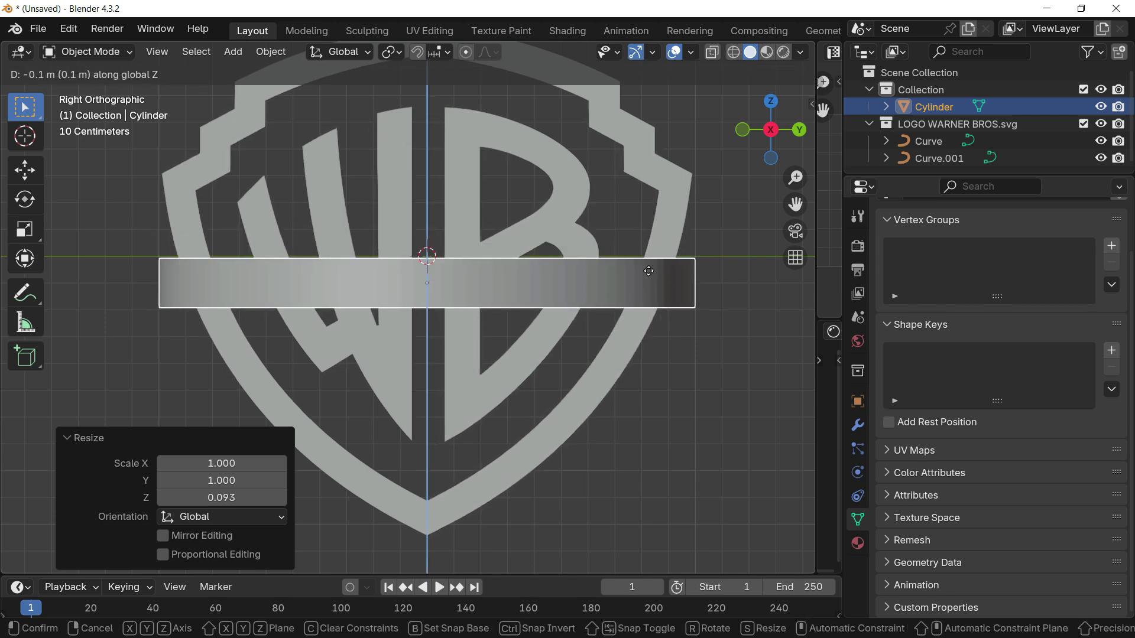
pyautogui.click(565, 262)
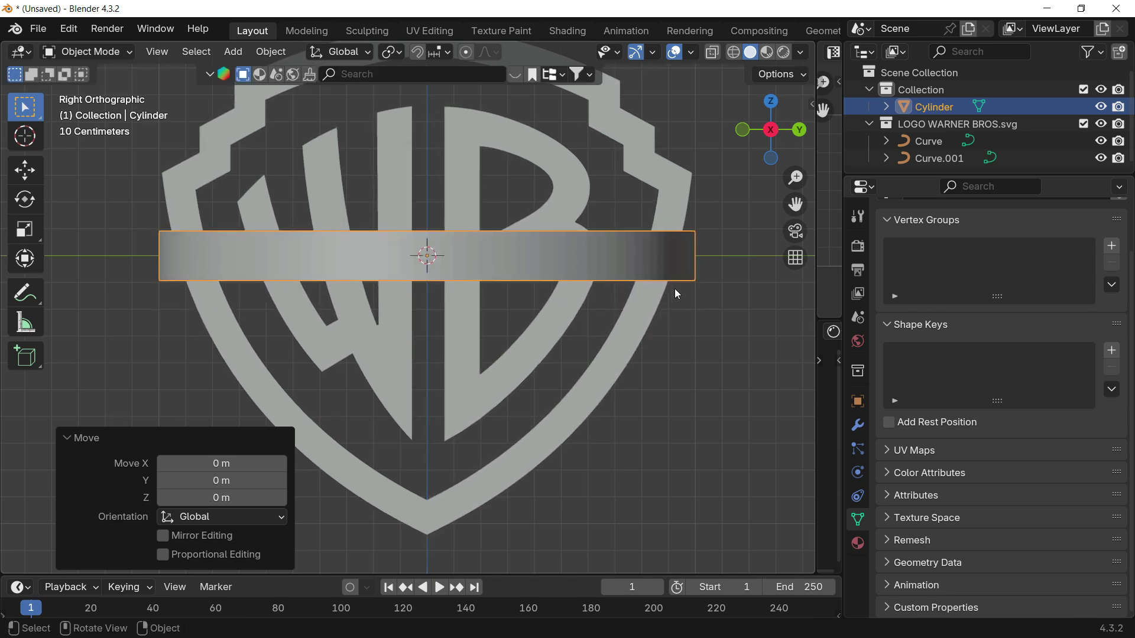
# - Make the ring taller by scaling it by 1.4 along Z
pyautogui.press('s')
pyautogui.press('z')
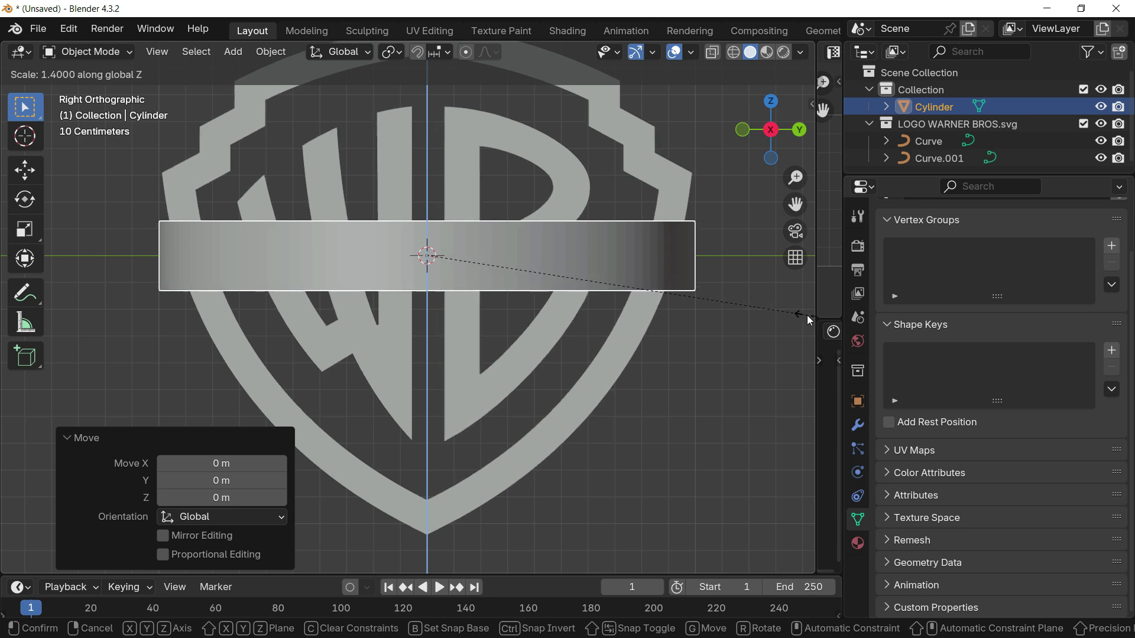
pyautogui.click(807, 318)
pyautogui.keyDown('shift'); pyautogui.moveTo(660, 232); pyautogui.dragTo(663, 254, button='middle'); pyautogui.keyUp('shift')
pyautogui.moveTo(503, 292); pyautogui.dragTo(618, 352, button='middle')
pyautogui.click(771, 106)
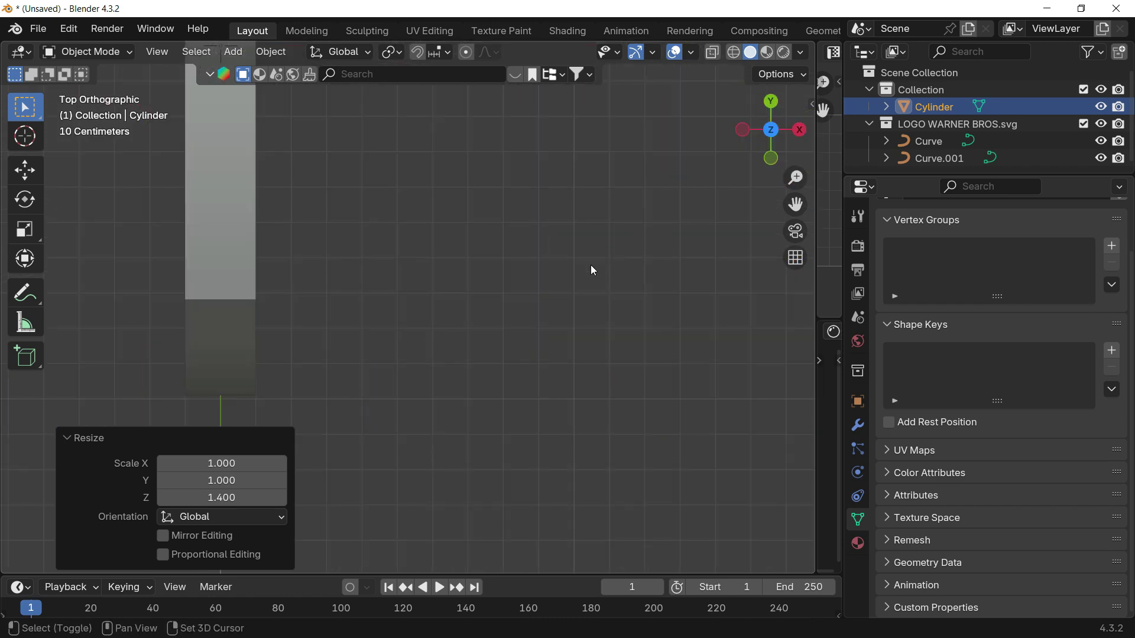
pyautogui.keyDown('shift'); pyautogui.moveTo(493, 200); pyautogui.dragTo(592, 372, button='middle'); pyautogui.keyUp('shift')
pyautogui.scroll(-6, 539, 278)
pyautogui.keyDown('shift'); pyautogui.moveTo(539, 278); pyautogui.dragTo(543, 333, button='middle'); pyautogui.keyUp('shift')
# - Thicken the ring by extruding all its faces about 0.05 m outward along their normals
pyautogui.press('Tab')
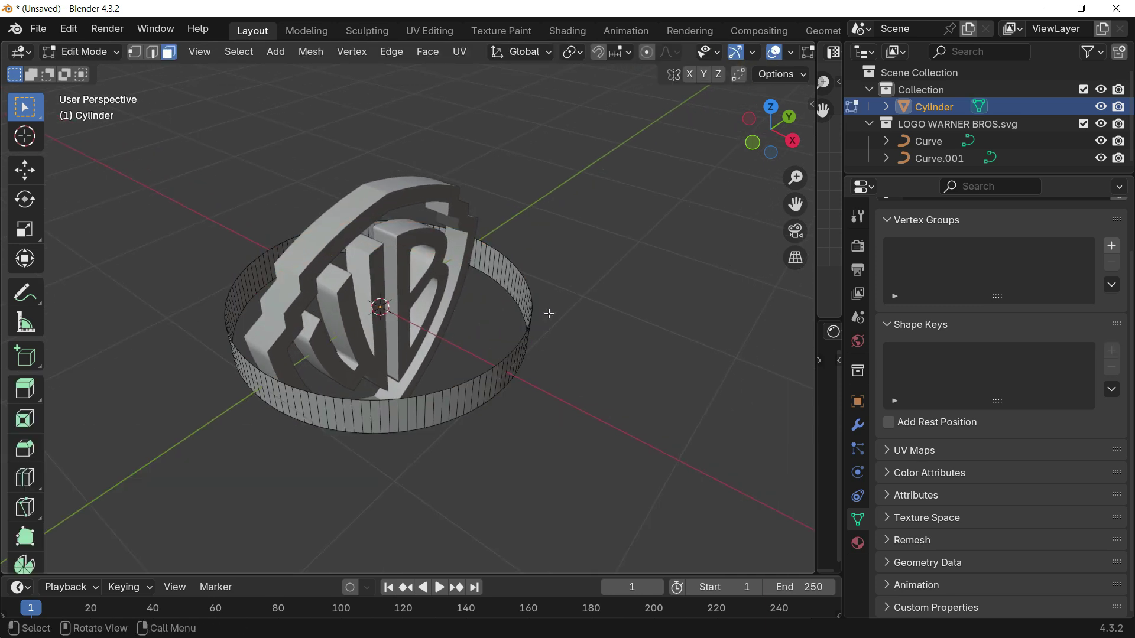
pyautogui.press('a')
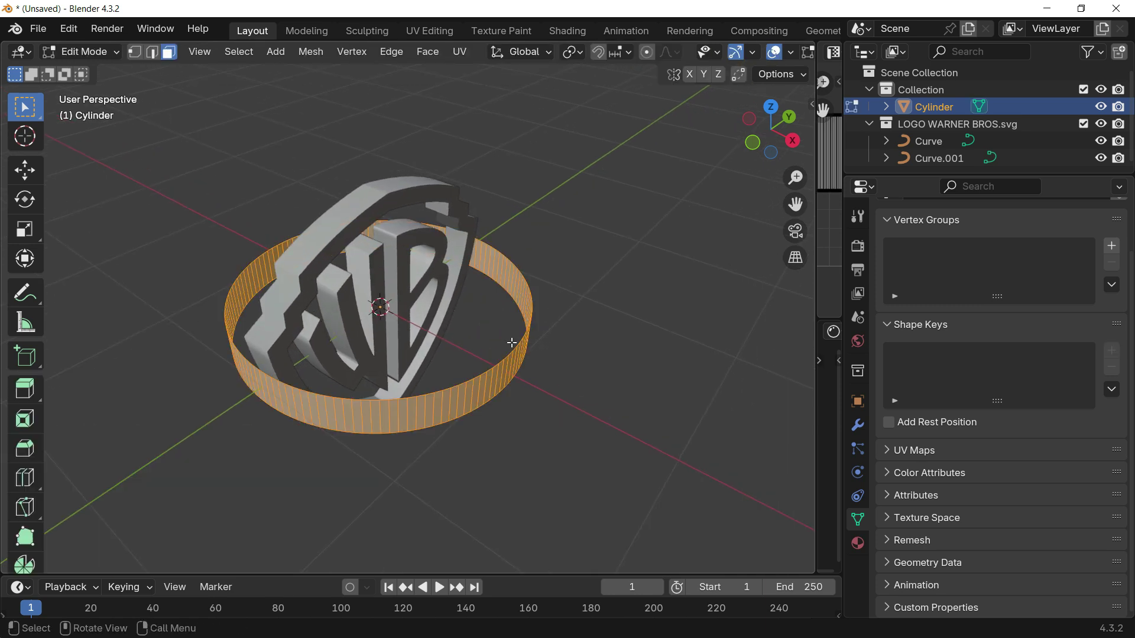
pyautogui.keyDown('shift'); pyautogui.moveTo(550, 337); pyautogui.dragTo(573, 323, button='middle'); pyautogui.keyUp('shift')
pyautogui.scroll(2, 591, 318)
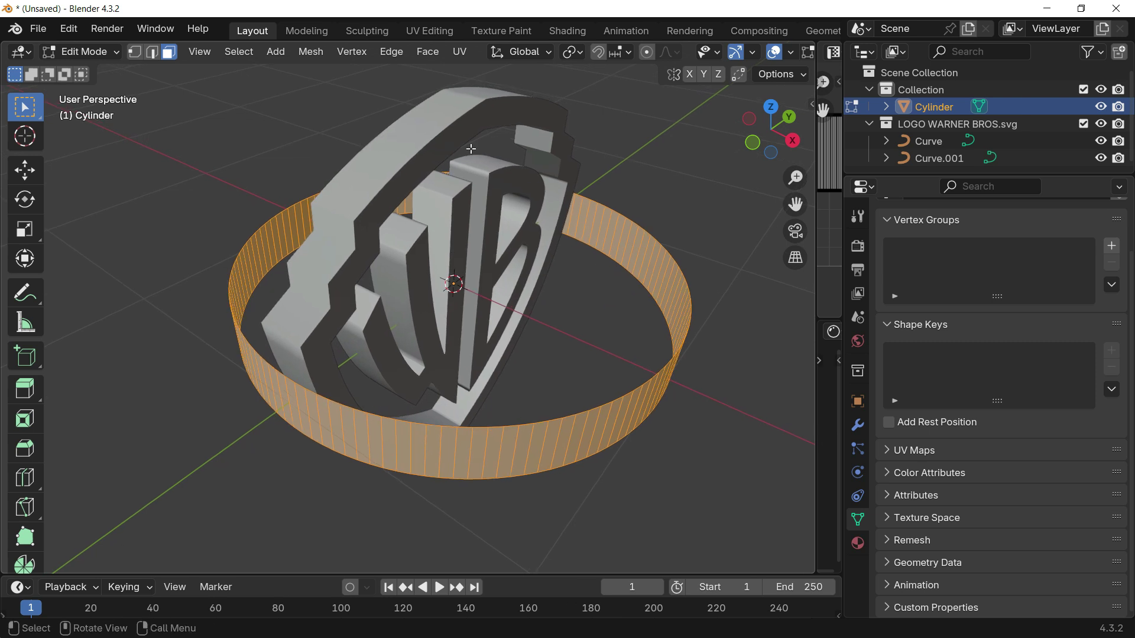
pyautogui.hotkey('ctrl', 'f')
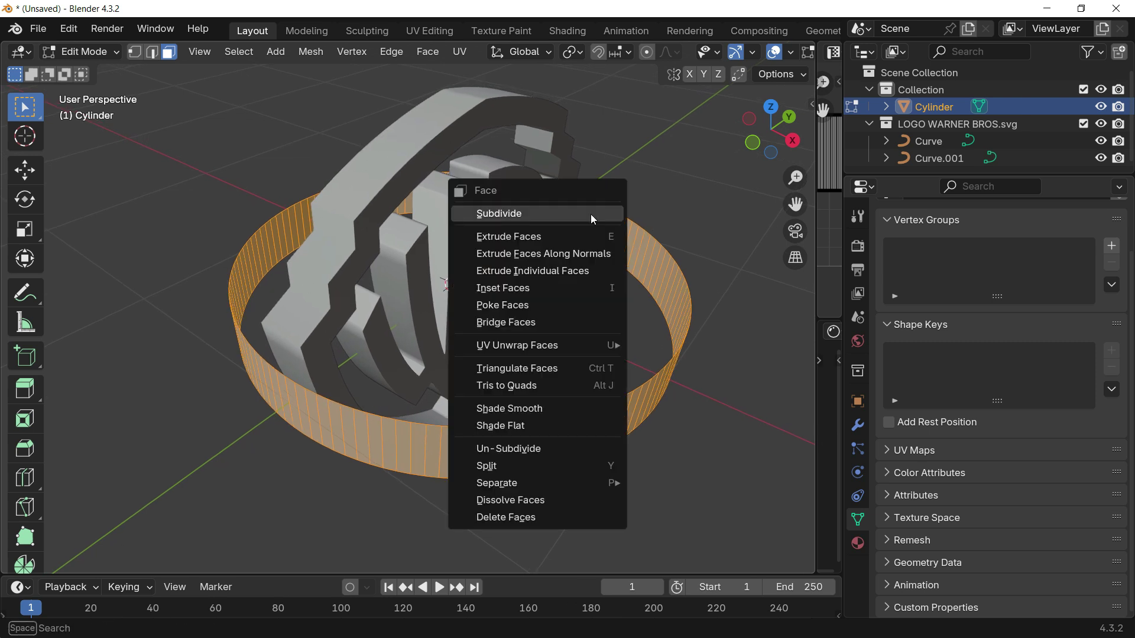
pyautogui.click(572, 254)
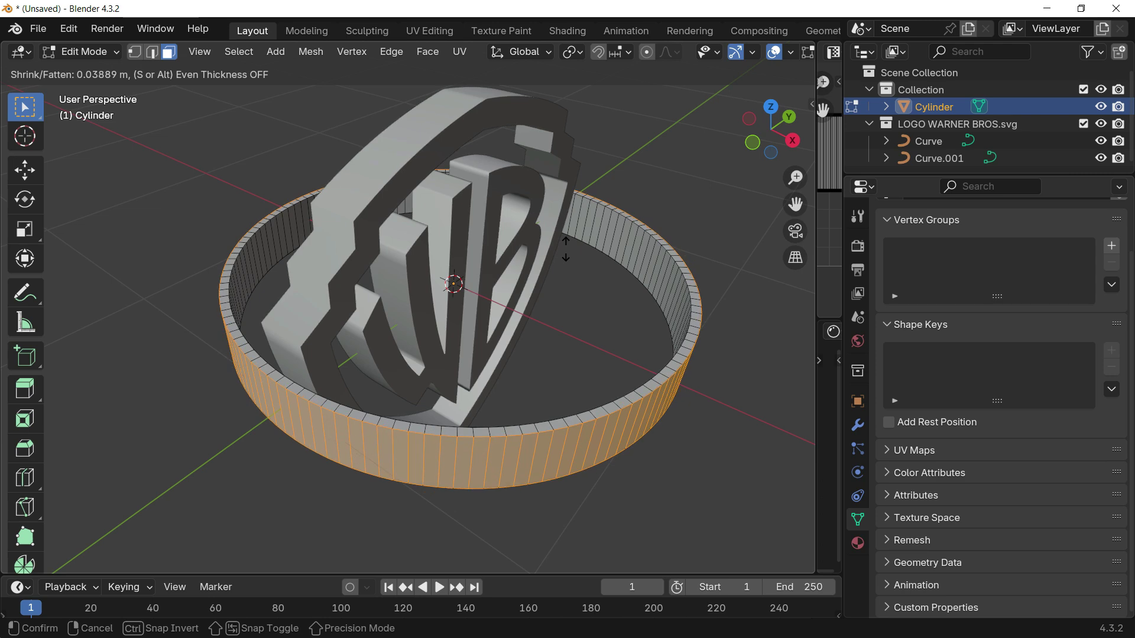
pyautogui.click(598, 348)
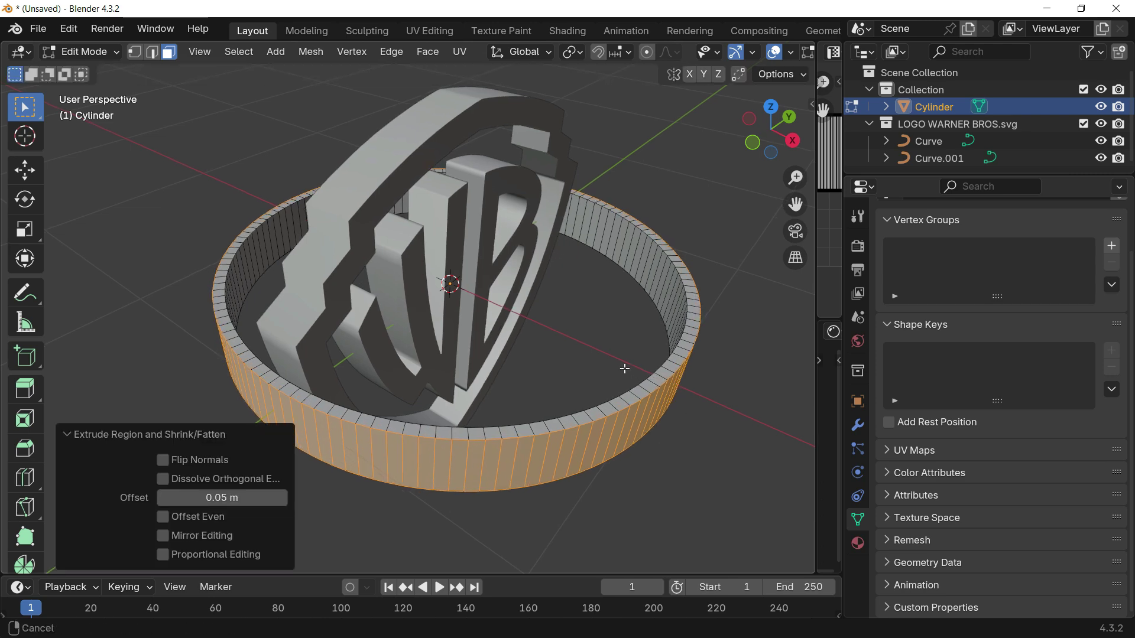
pyautogui.press('Tab')
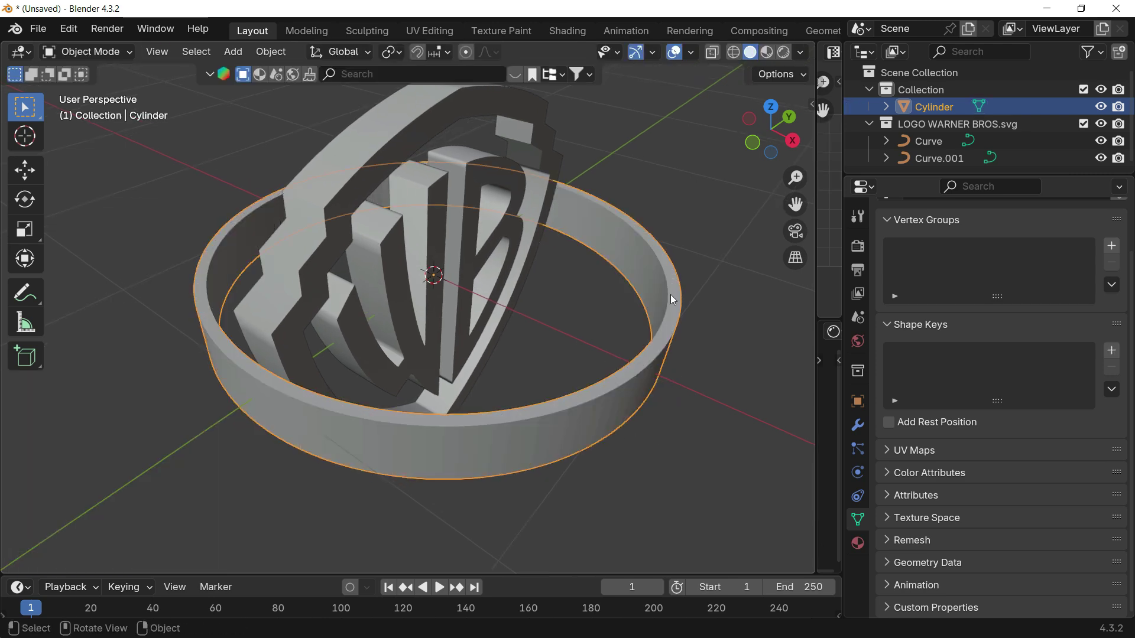
pyautogui.press('Tab')
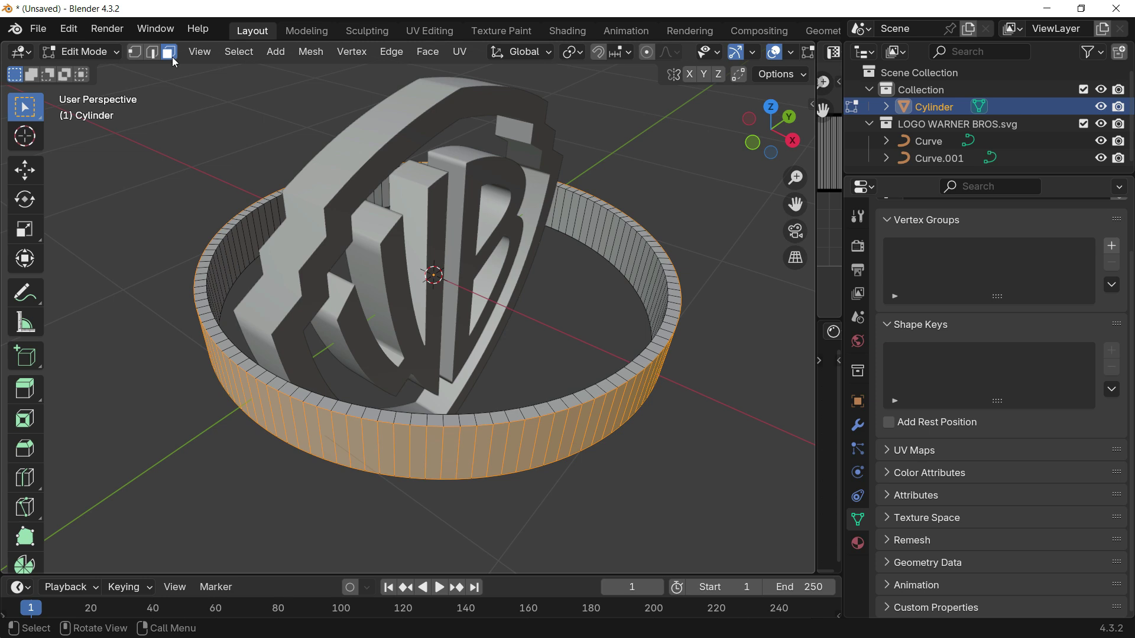
# - Return the ring to object mode and narrow it by scaling it to about 0.43 along X in the top view
pyautogui.click(152, 52)
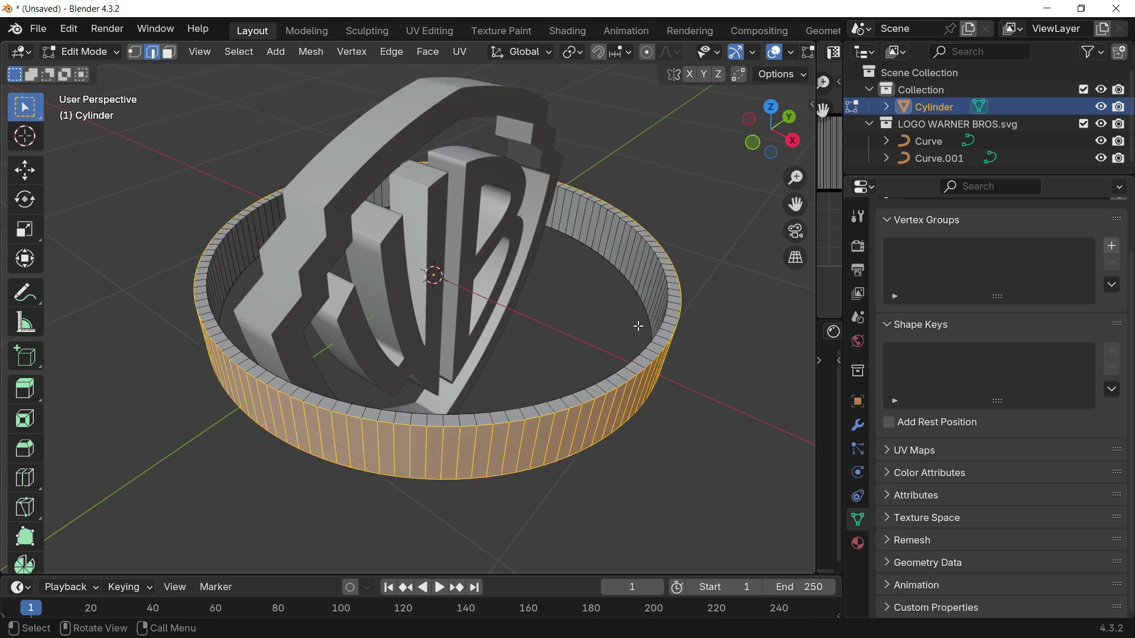
pyautogui.press('Tab')
pyautogui.keyDown('shift'); pyautogui.moveTo(597, 343); pyautogui.dragTo(673, 246, button='middle'); pyautogui.keyUp('shift')
pyautogui.click(771, 106)
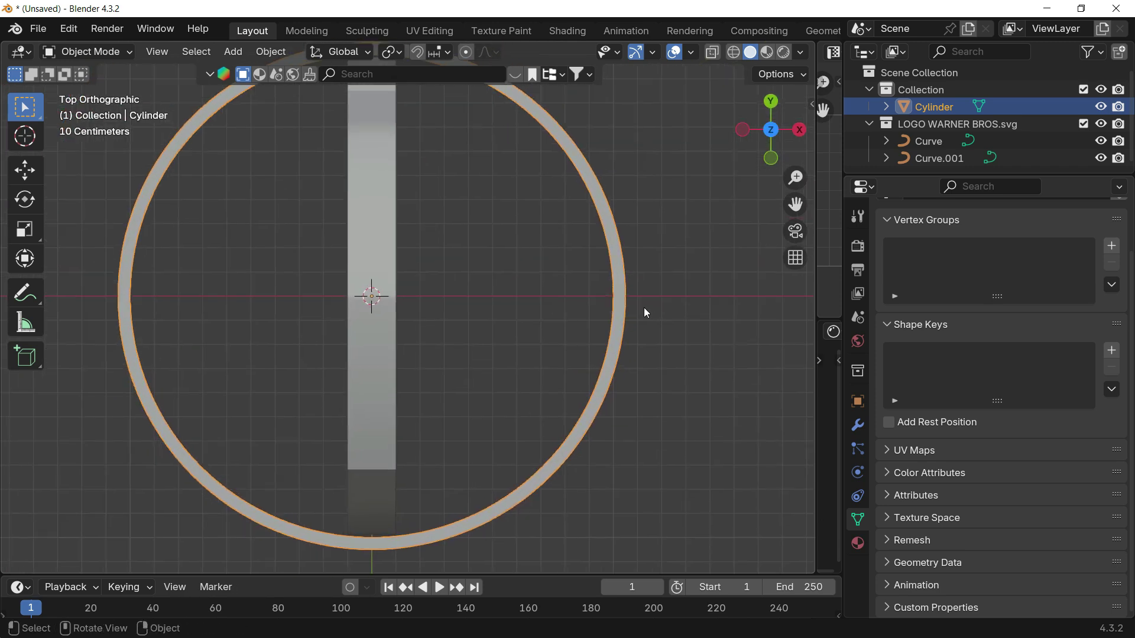
pyautogui.scroll(-2, 646, 313)
pyautogui.press('s')
pyautogui.press('x')
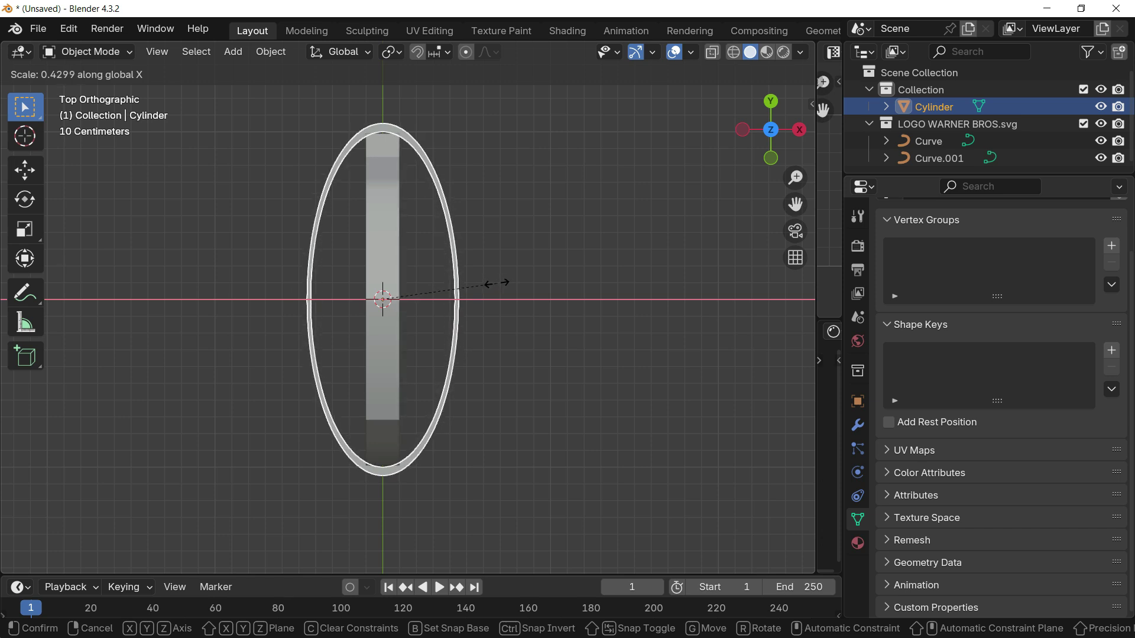
pyautogui.click(496, 284)
# - Examine how the narrowed ring fits around the shield logo from the right orthographic view and in perspective
pyautogui.click(552, 273)
pyautogui.moveTo(552, 273); pyautogui.dragTo(753, 155, button='middle')
pyautogui.click(753, 155)
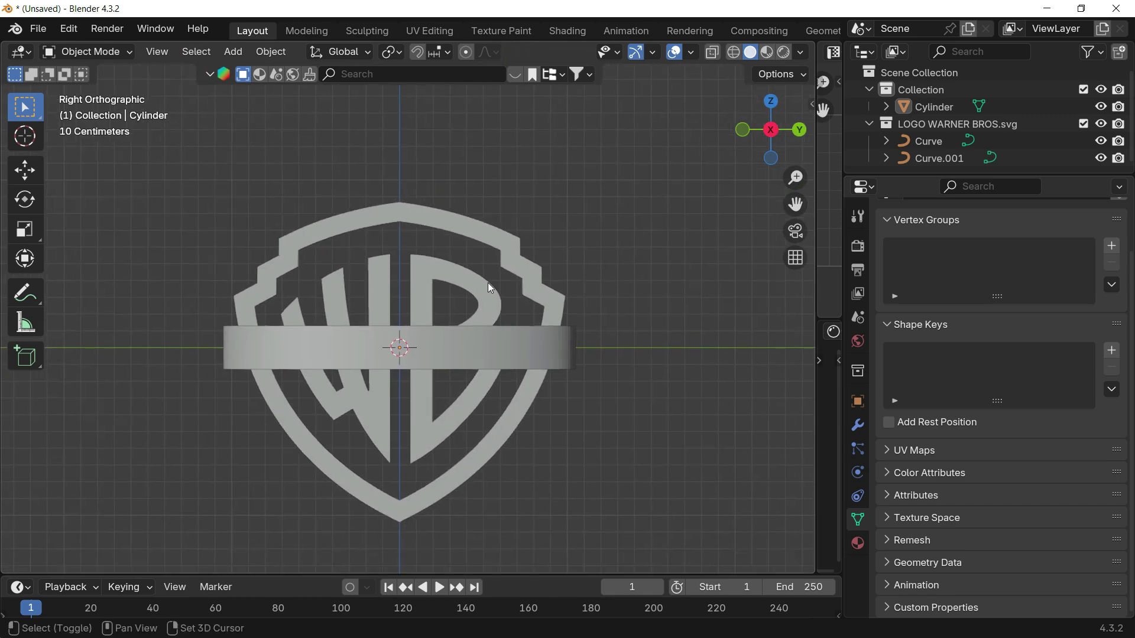
pyautogui.moveTo(489, 285); pyautogui.dragTo(568, 280, button='middle')
pyautogui.click(441, 360)
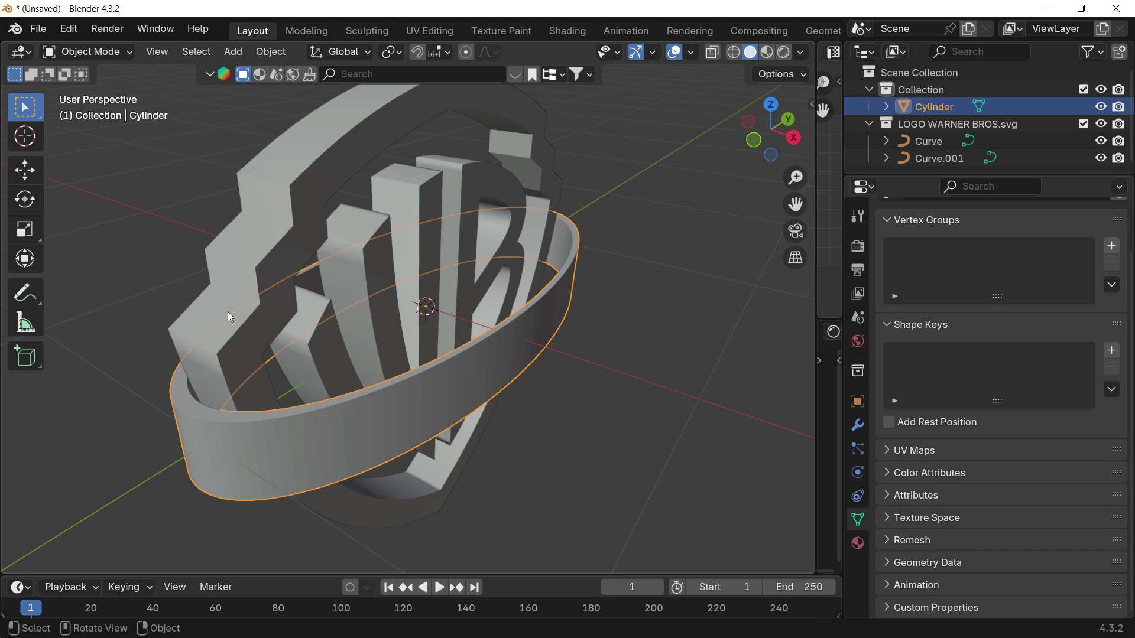
pyautogui.moveTo(565, 294); pyautogui.dragTo(545, 347, button='middle')
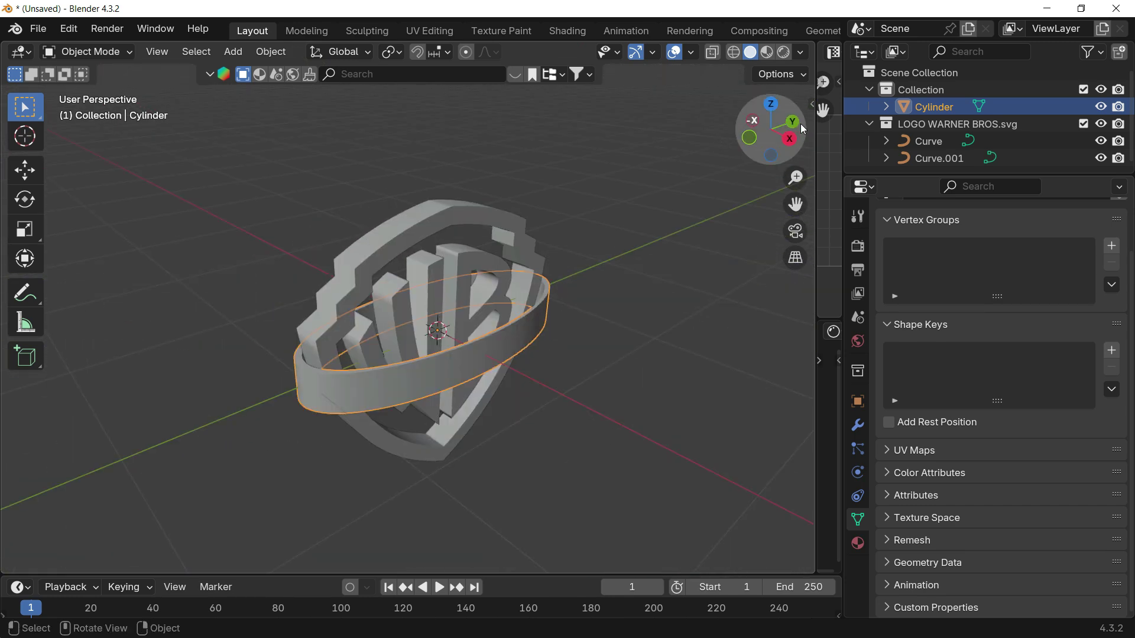
pyautogui.click(785, 148)
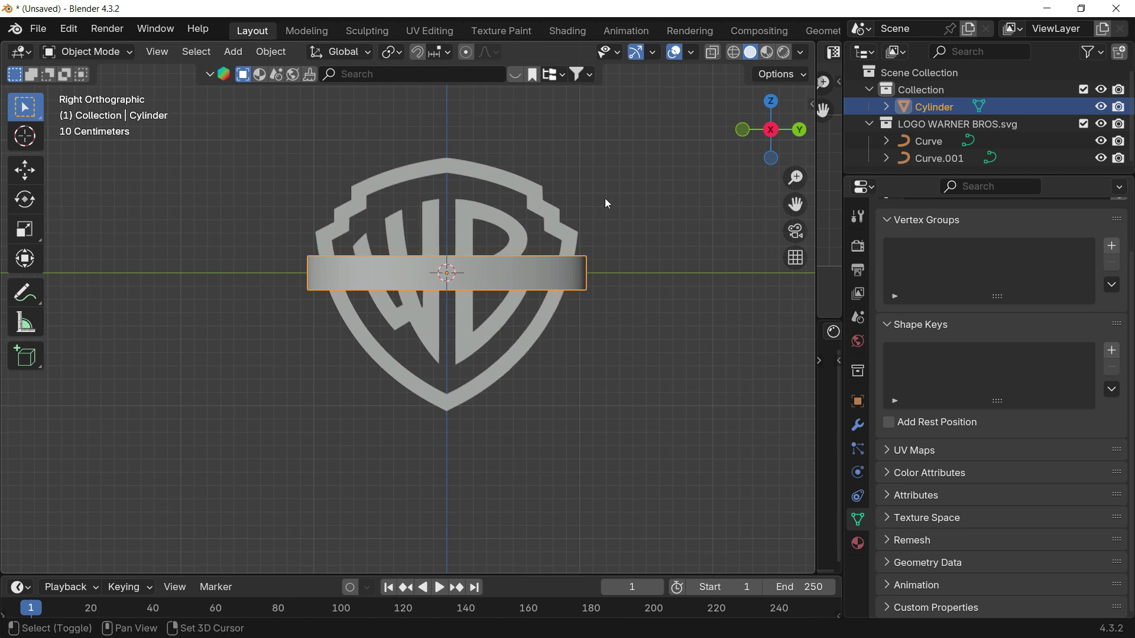
pyautogui.click(582, 250)
pyautogui.keyDown('shift'); pyautogui.moveTo(538, 286); pyautogui.dragTo(521, 299, button='middle'); pyautogui.keyUp('shift')
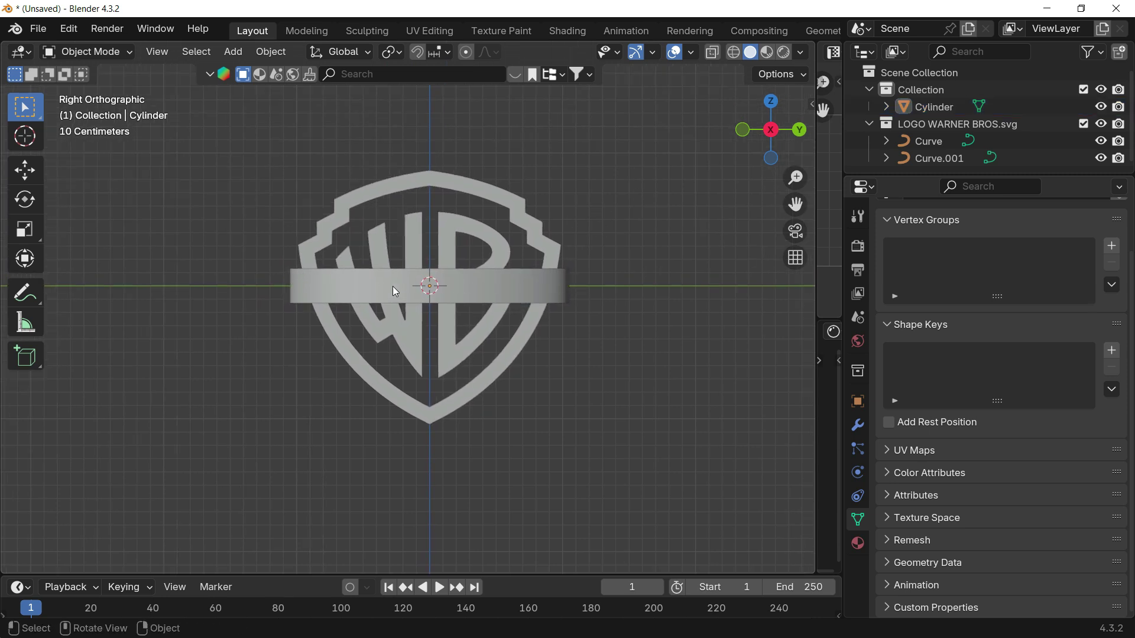
pyautogui.moveTo(520, 272); pyautogui.dragTo(567, 302, button='middle')
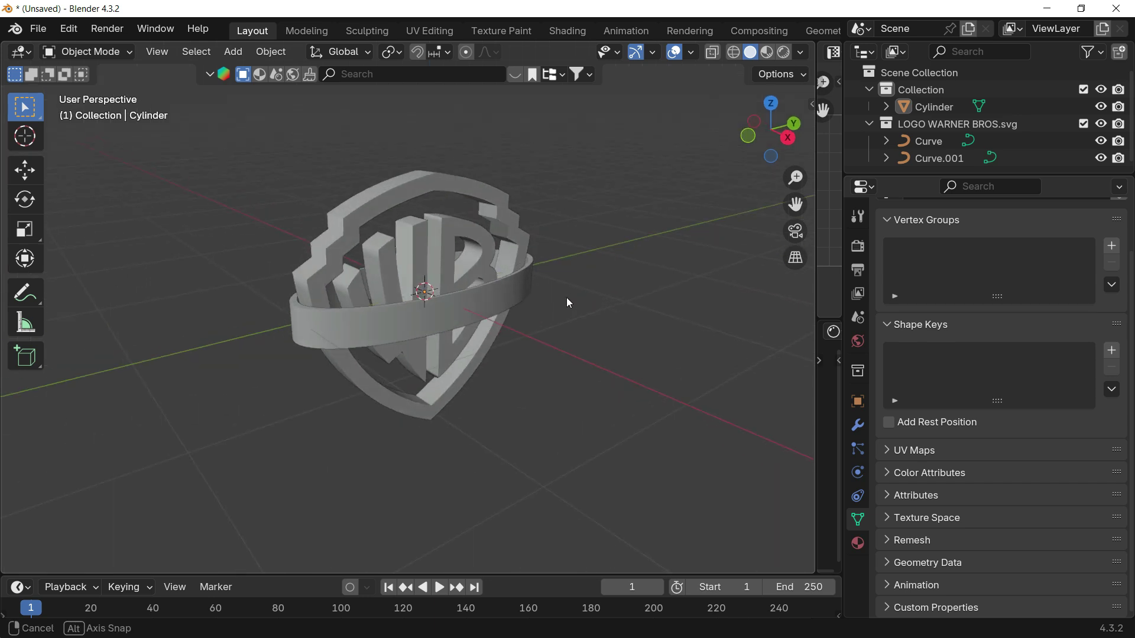
# - Add a text object and replace its content with "WARNER BROS. PICTURES"
pyautogui.hotkey('shift', 'a')
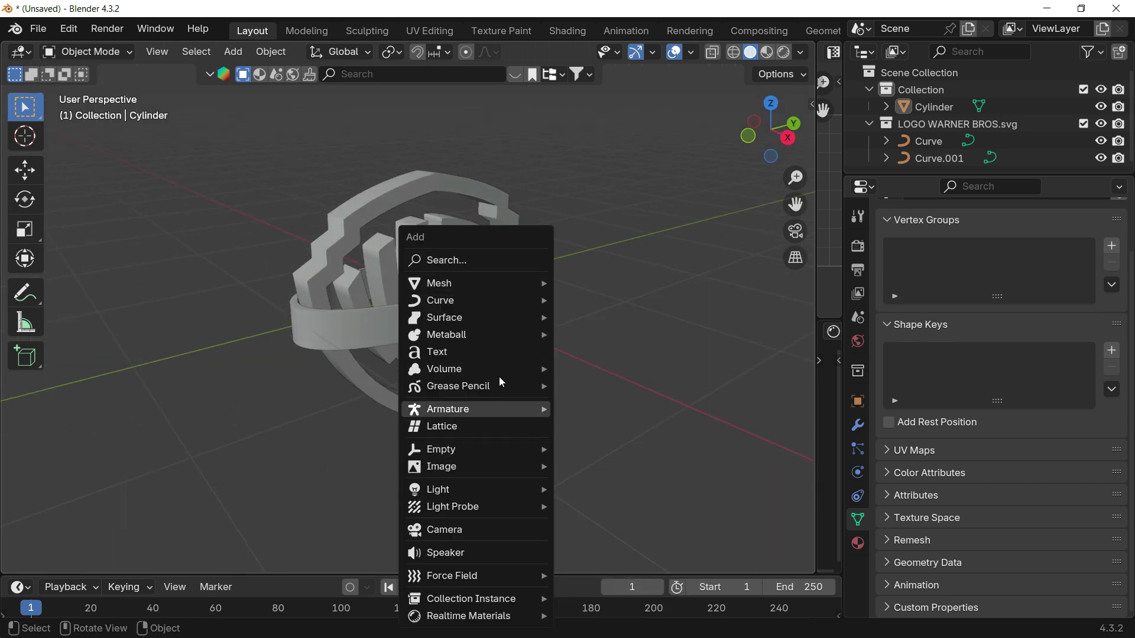
pyautogui.click(476, 350)
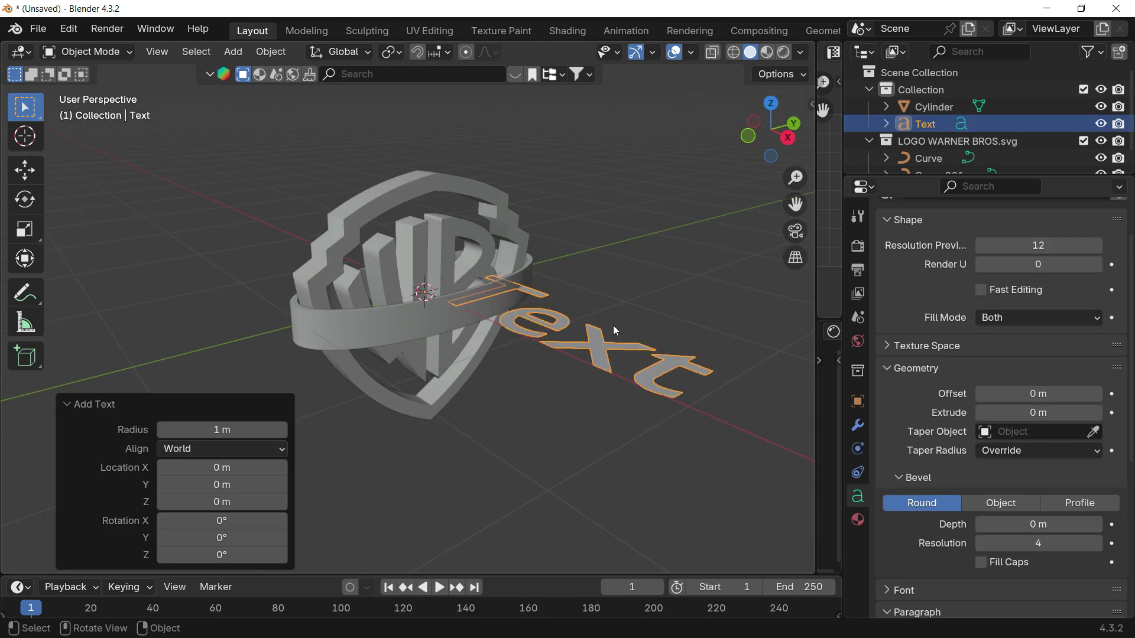
pyautogui.moveTo(631, 375); pyautogui.dragTo(472, 352, button='middle')
pyautogui.press('Tab')
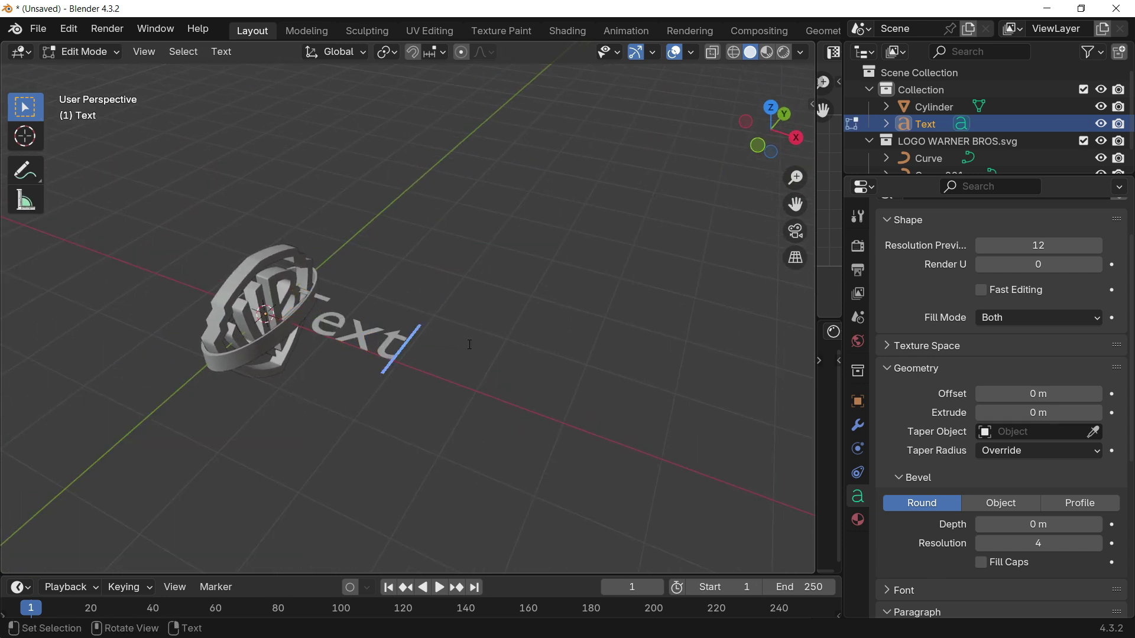
pyautogui.press('BackSpace')
pyautogui.press('BackSpace')
pyautogui.press('BackSpace')
pyautogui.press('BackSpace')
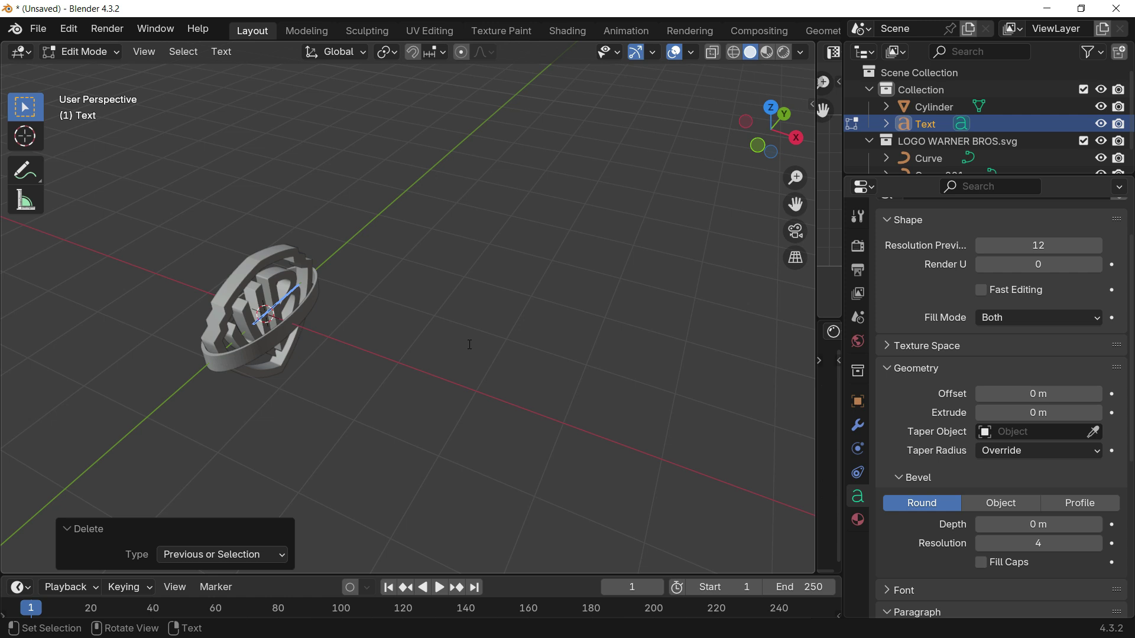
pyautogui.write('WAR')
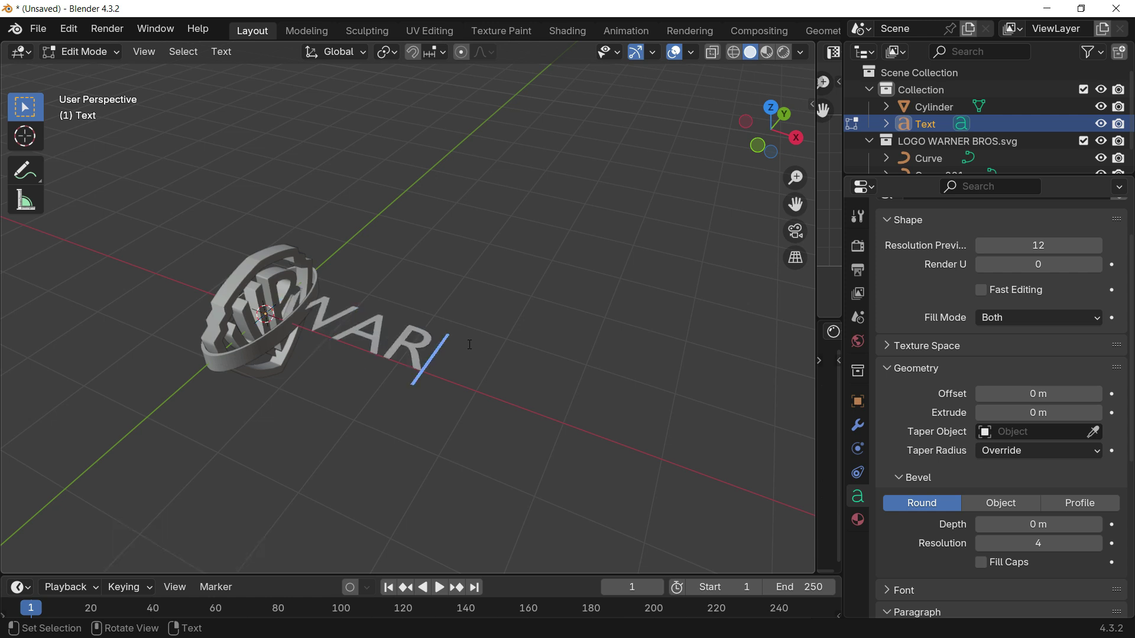
pyautogui.write('NER BRO')
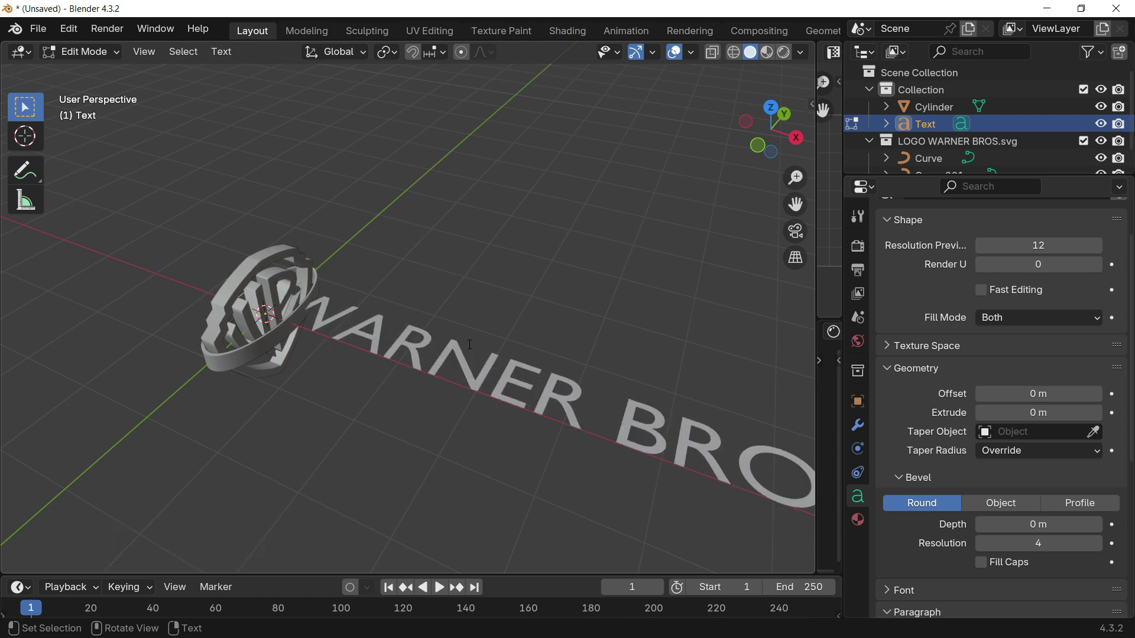
pyautogui.press('Tab')
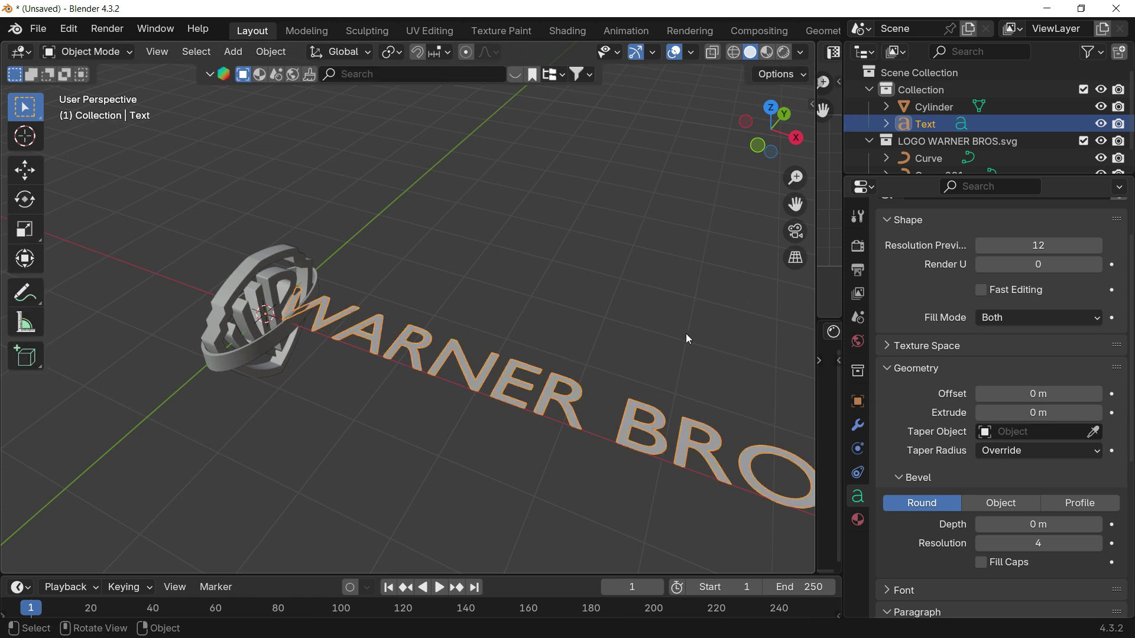
# - Scale the text to about 0.253, then rotate it 90° about Z and 90° about Y
pyautogui.press('s')
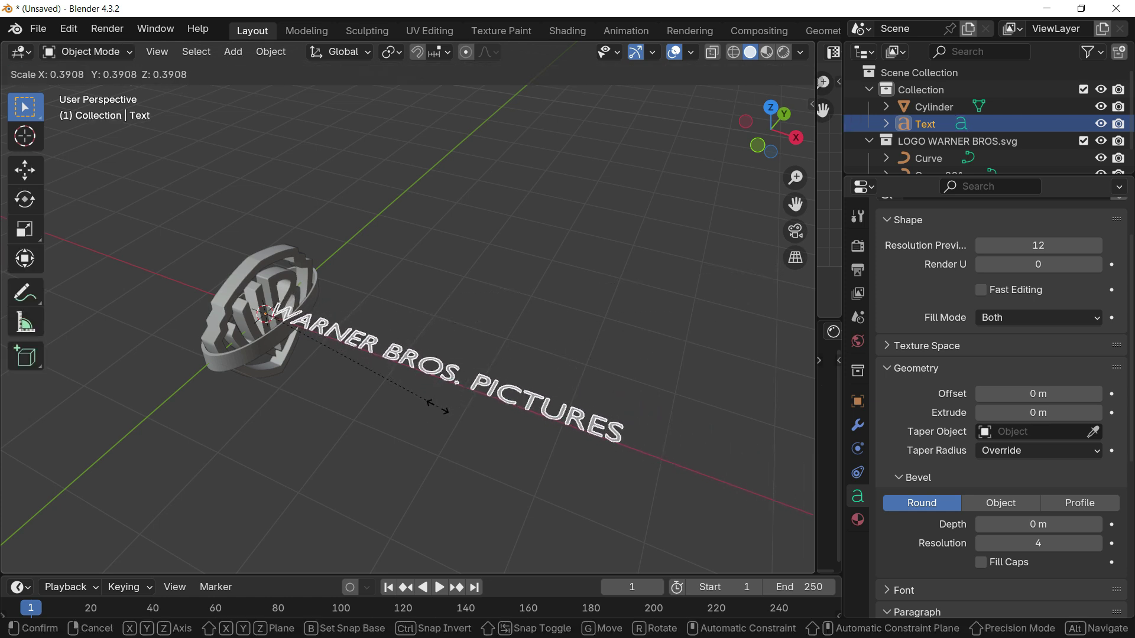
pyautogui.click(313, 431)
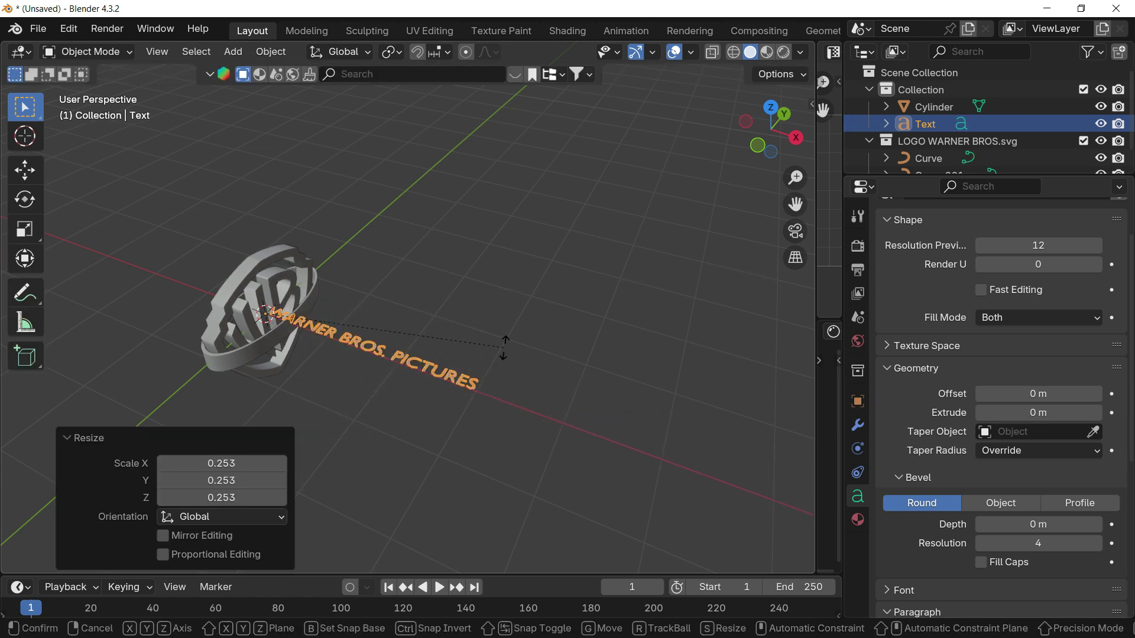
pyautogui.write('rz90')
pyautogui.press('Return')
pyautogui.write('ry90')
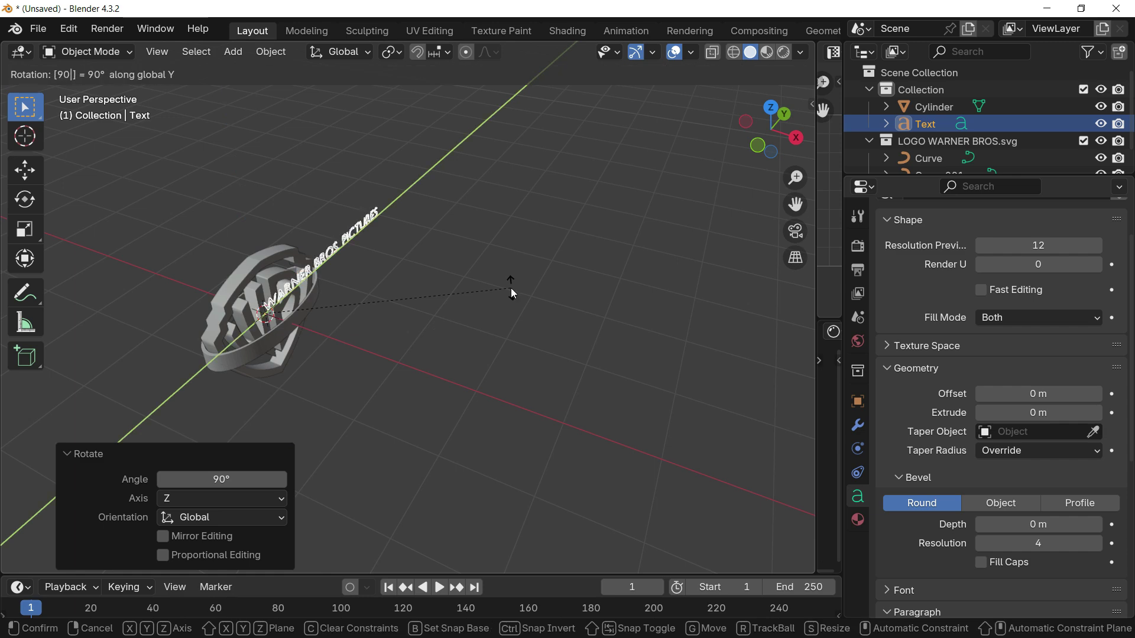
pyautogui.press('Return')
pyautogui.click(796, 141)
pyautogui.keyDown('shift'); pyautogui.moveTo(651, 278); pyautogui.dragTo(679, 340, button='middle'); pyautogui.keyUp('shift')
pyautogui.scroll(4, 627, 322)
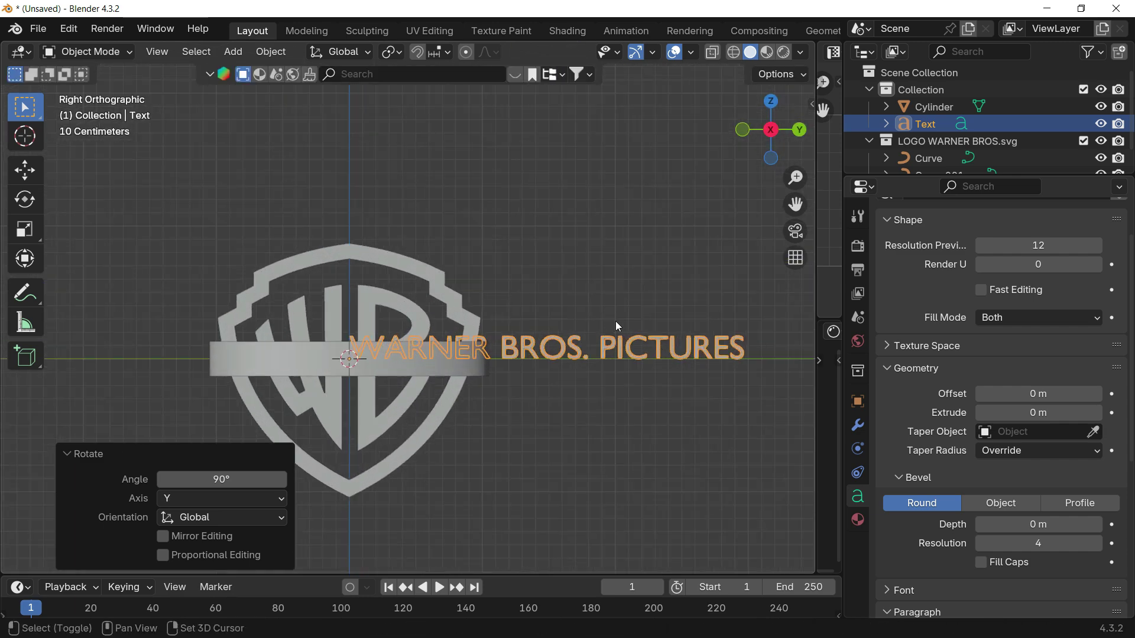
# - Try moving the text freely onto the ring in the right orthographic view, and undo the moves
pyautogui.keyDown('shift'); pyautogui.moveTo(648, 379); pyautogui.dragTo(717, 327, button='middle'); pyautogui.keyUp('shift')
pyautogui.scroll(3, 717, 326)
pyautogui.keyDown('shift'); pyautogui.moveTo(629, 345); pyautogui.dragTo(524, 368, button='middle'); pyautogui.keyUp('shift')
pyautogui.keyDown('shift'); pyautogui.moveTo(683, 330); pyautogui.dragTo(721, 338, button='middle'); pyautogui.keyUp('shift')
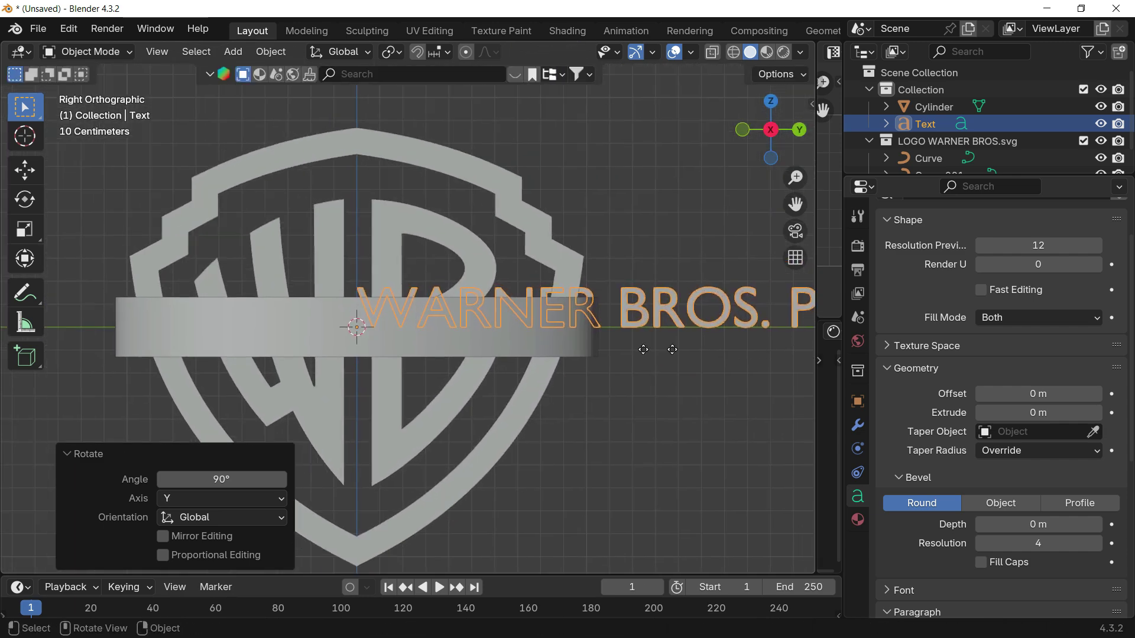
pyautogui.press('g')
pyautogui.click(537, 360)
pyautogui.hotkey('ctrl', 'z')
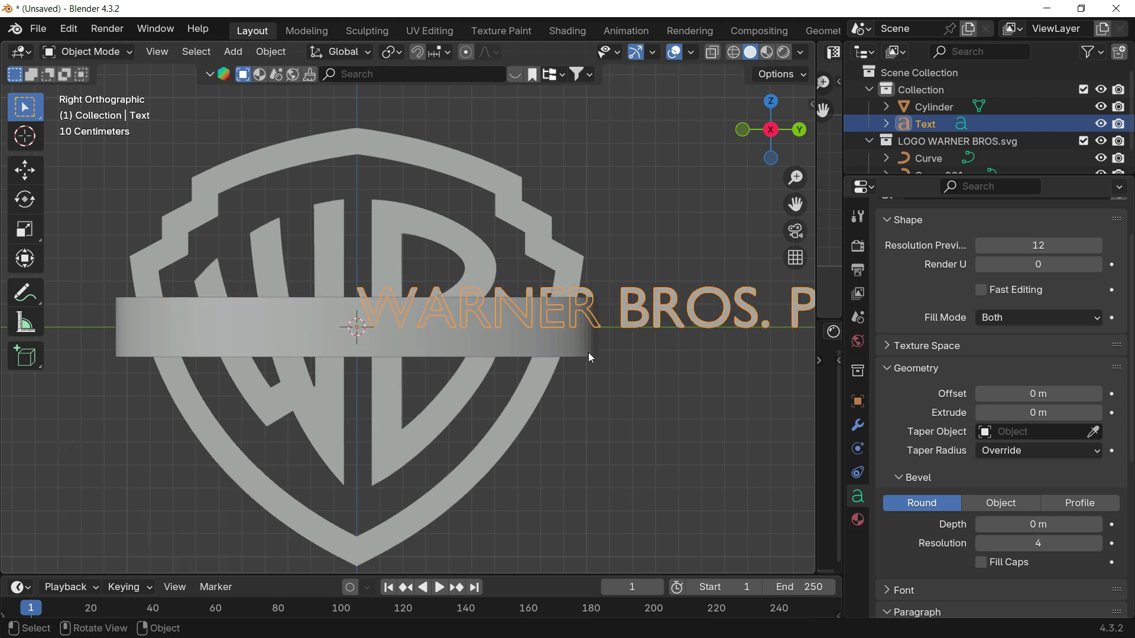
pyautogui.keyDown('shift'); pyautogui.moveTo(604, 356); pyautogui.dragTo(548, 364, button='middle'); pyautogui.keyUp('shift')
pyautogui.scroll(-2, 532, 361)
pyautogui.keyDown('shift'); pyautogui.moveTo(463, 358); pyautogui.dragTo(439, 364, button='middle'); pyautogui.keyUp('shift')
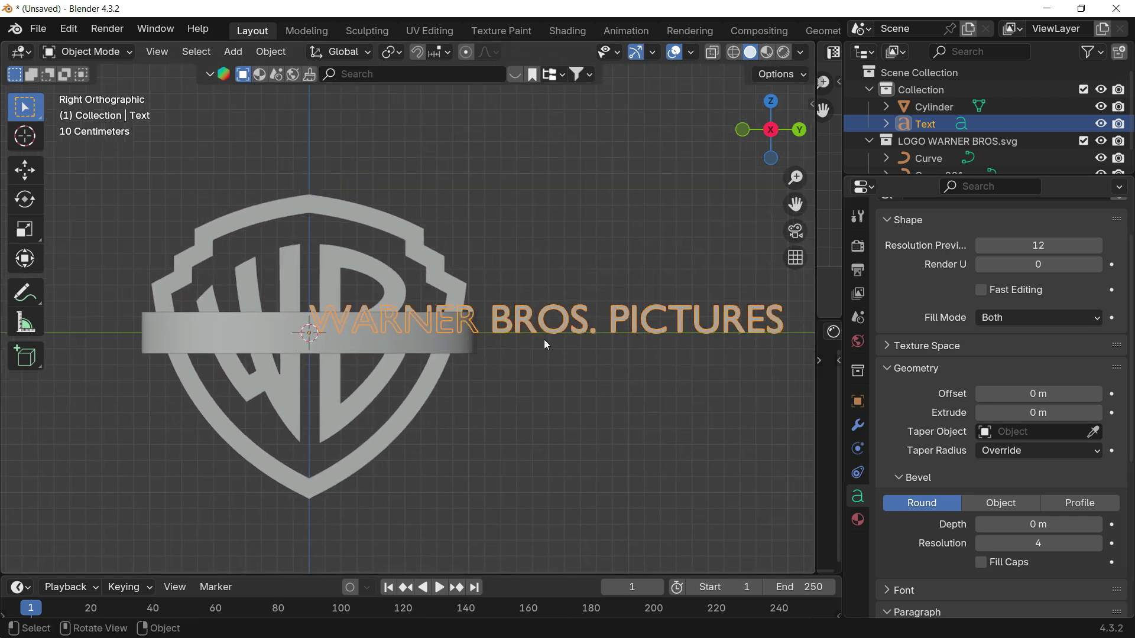
pyautogui.press('g')
pyautogui.click(321, 380)
pyautogui.hotkey('ctrl', 'z')
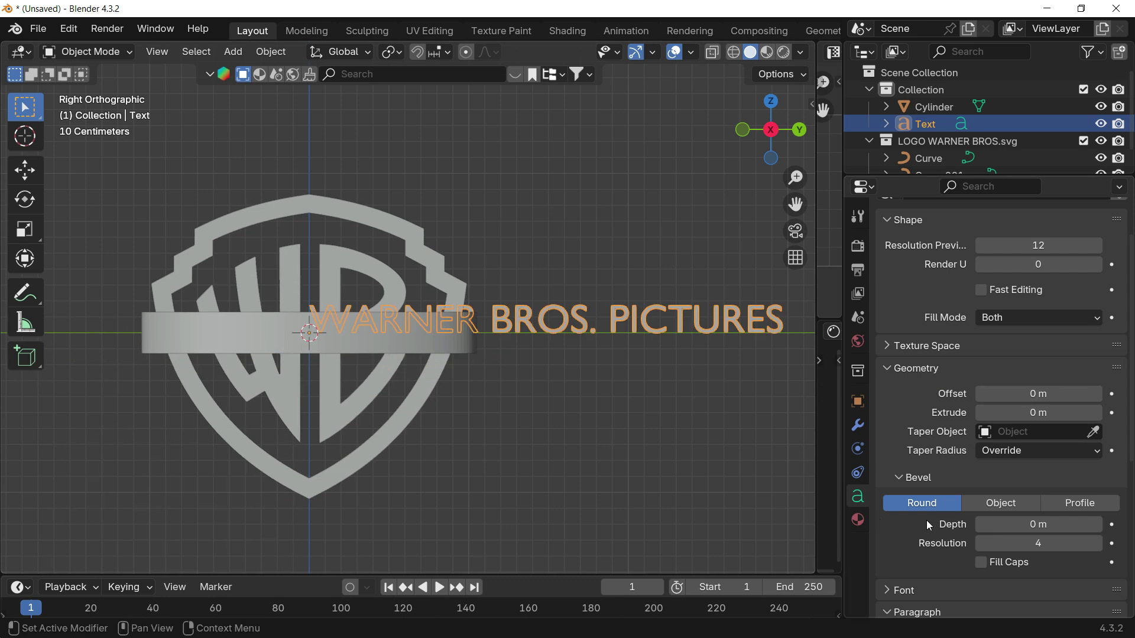
# - Set the text's horizontal paragraph alignment to Center
pyautogui.scroll(-1, 1005, 498)
pyautogui.scroll(-6, 1005, 495)
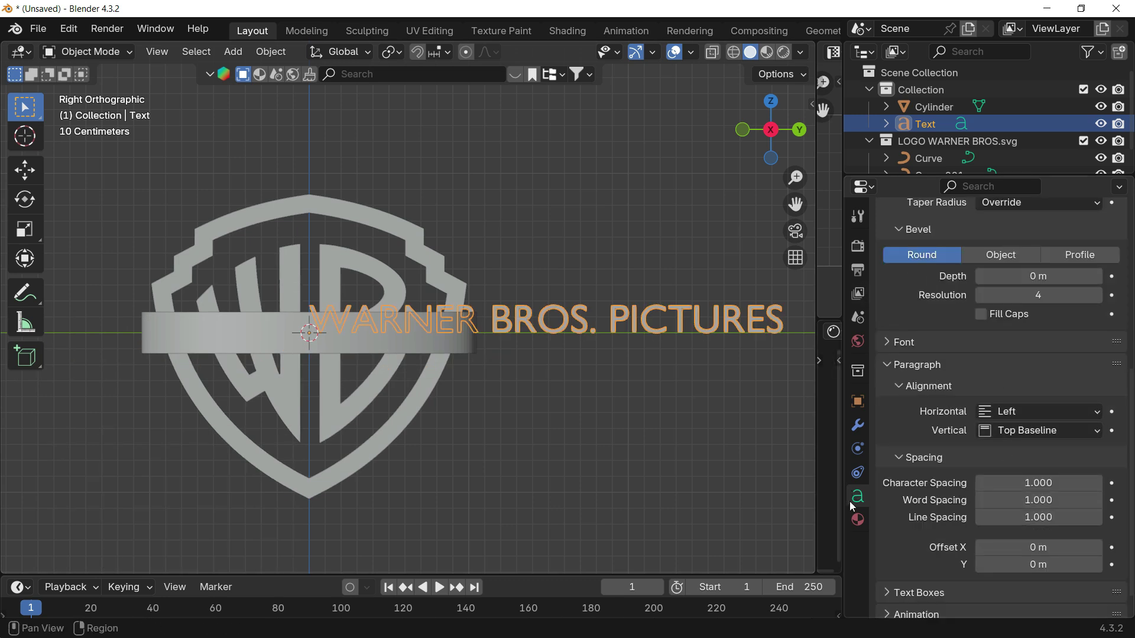
pyautogui.click(1028, 413)
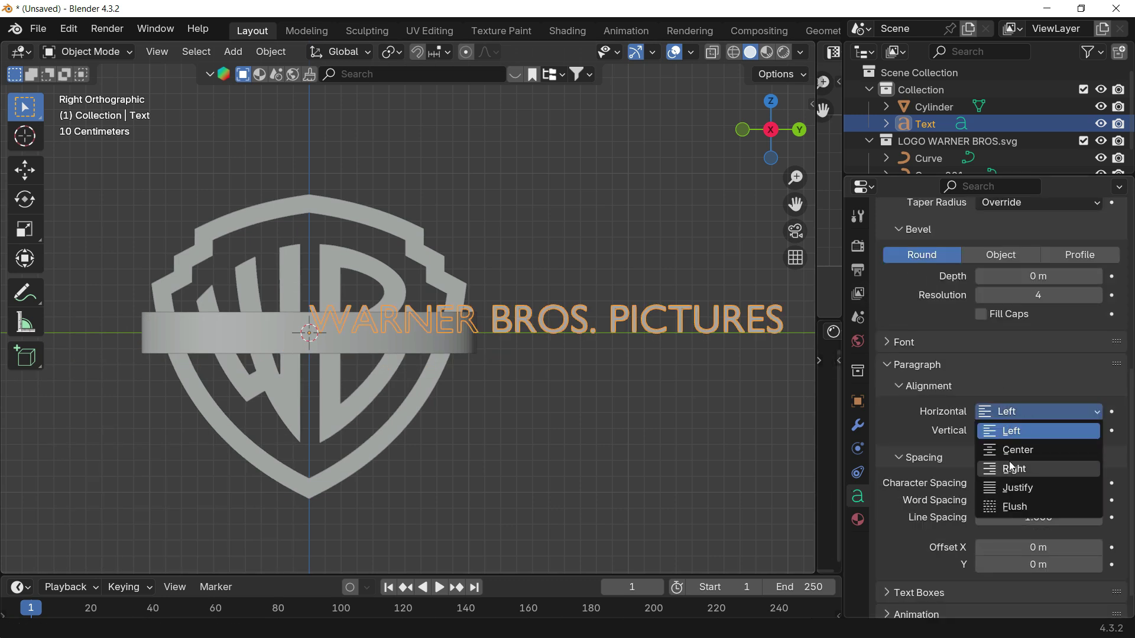
pyautogui.click(1040, 451)
# - Move the text down about 0.085 m along Z onto the middle of the ring band
pyautogui.scroll(3, 650, 342)
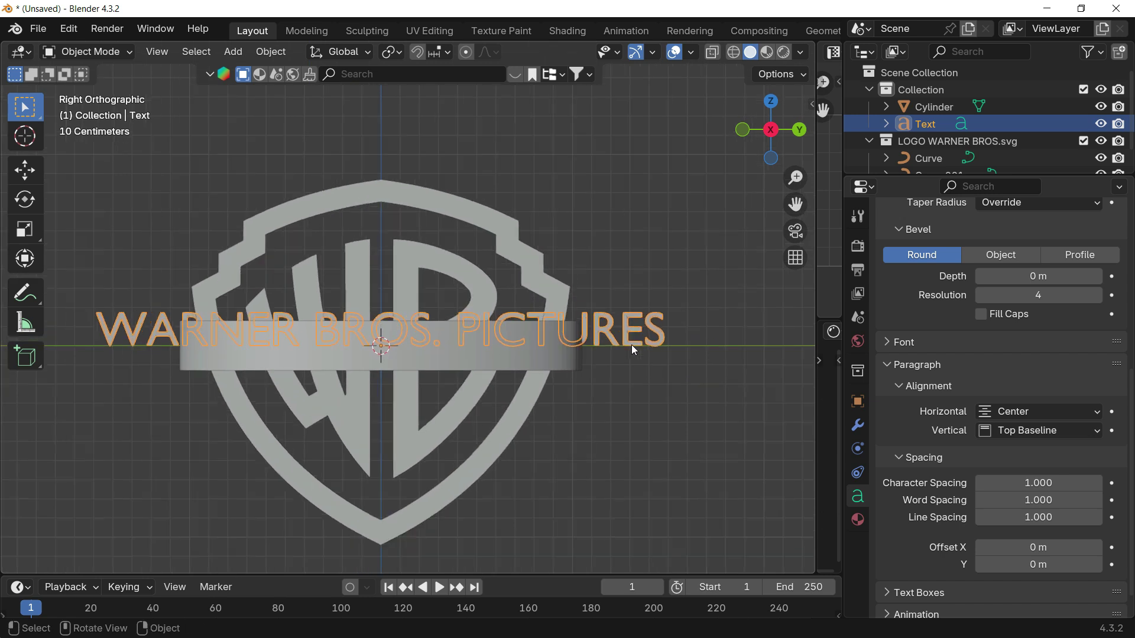
pyautogui.press('g')
pyautogui.press('z')
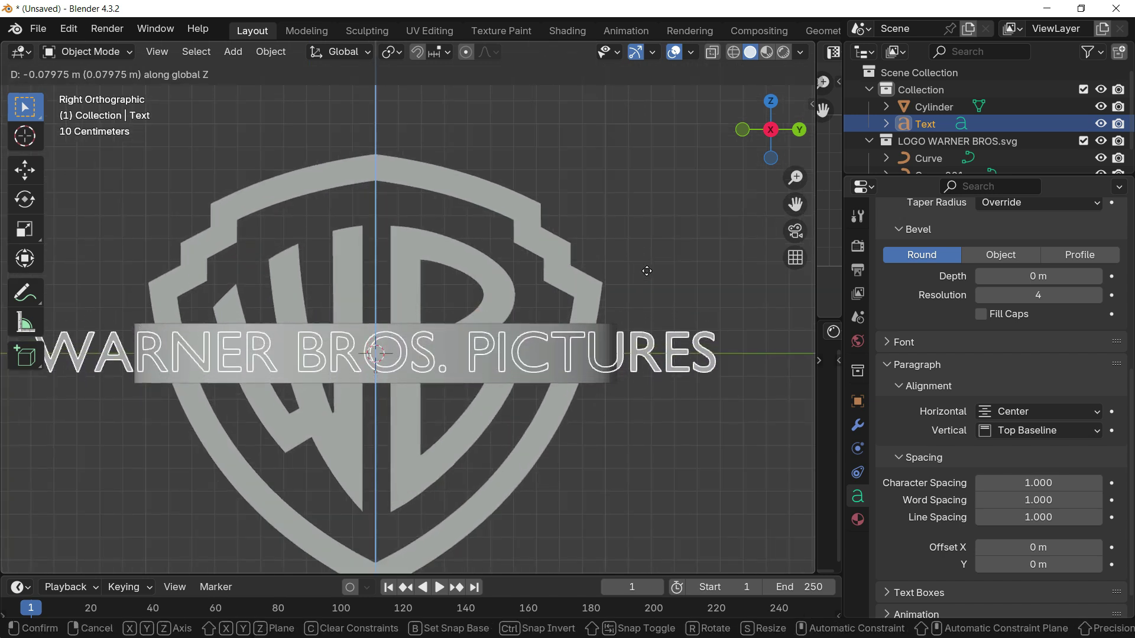
pyautogui.click(652, 273)
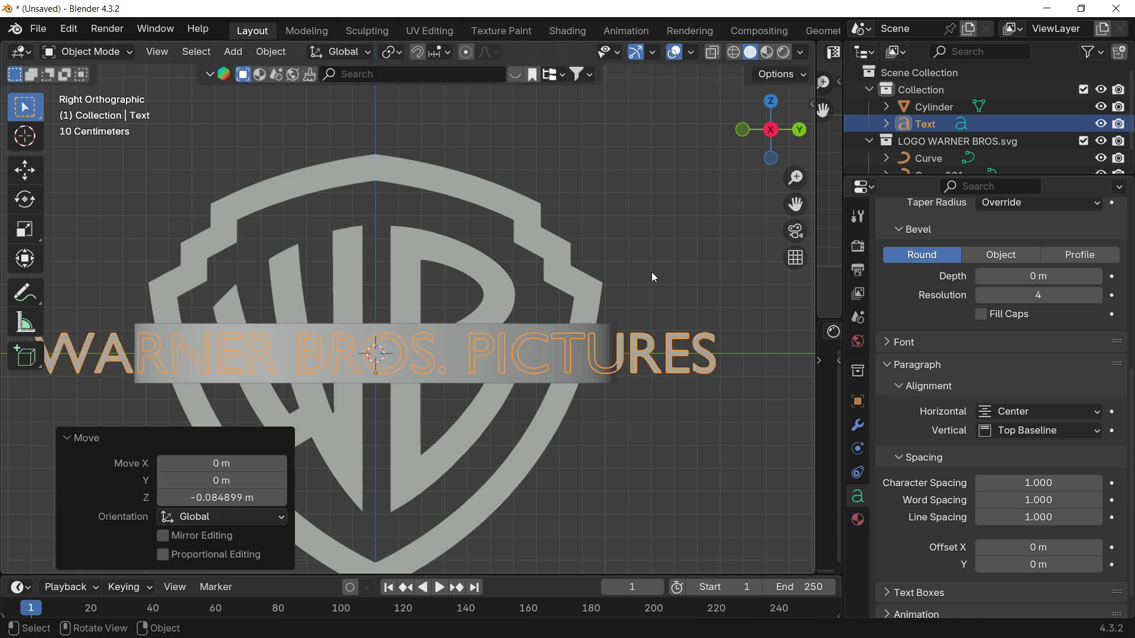
# - Browse the system fonts for the text's regular style, search for TIMES and select Times Bold
pyautogui.keyDown('shift'); pyautogui.moveTo(730, 375); pyautogui.dragTo(740, 370, button='middle'); pyautogui.keyUp('shift')
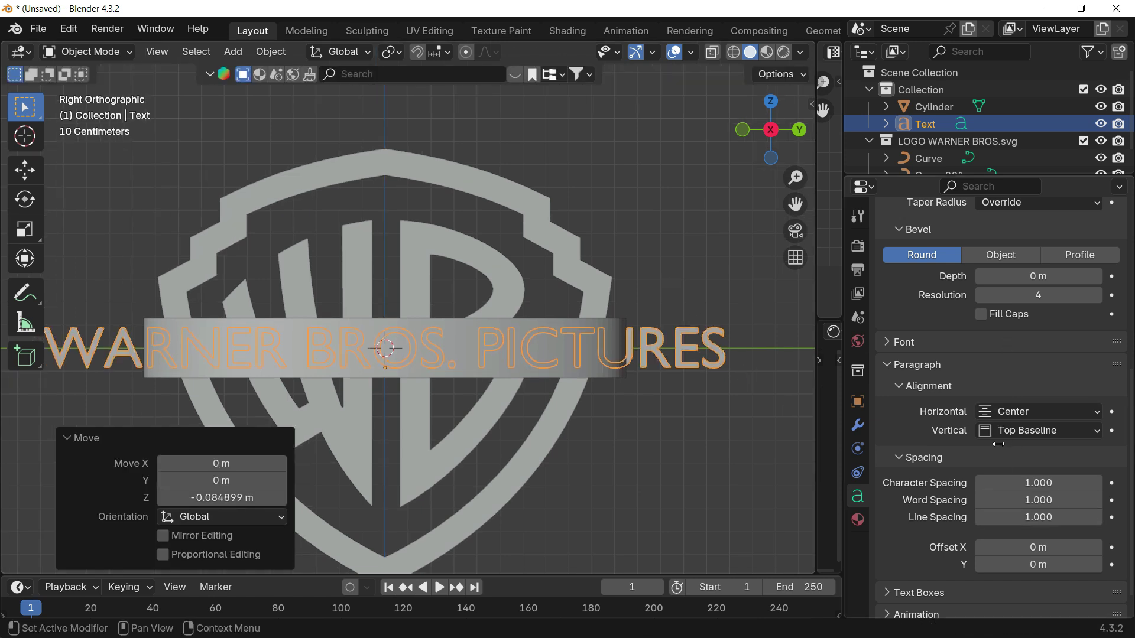
pyautogui.scroll(-2, 998, 444)
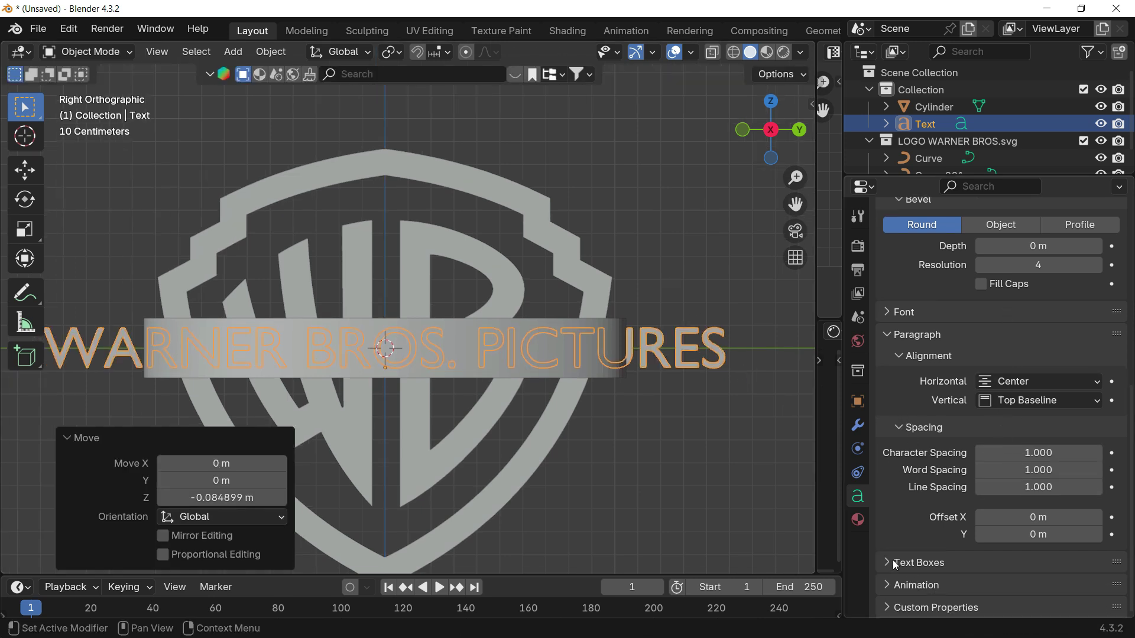
pyautogui.scroll(3, 927, 386)
pyautogui.click(887, 383)
pyautogui.scroll(-3, 1057, 408)
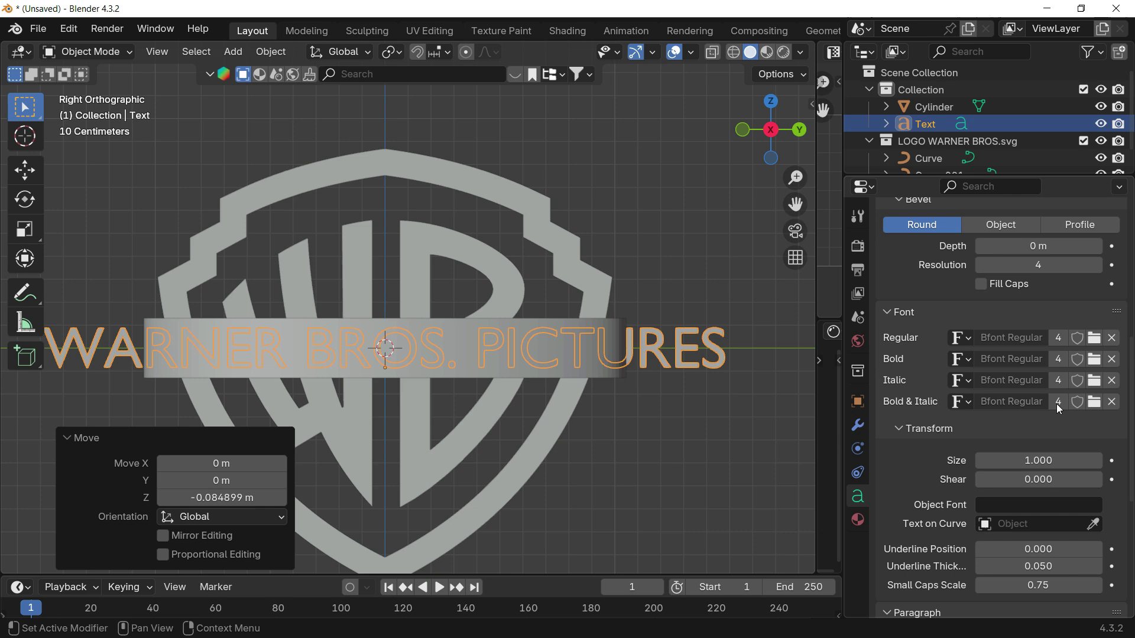
pyautogui.click(1094, 338)
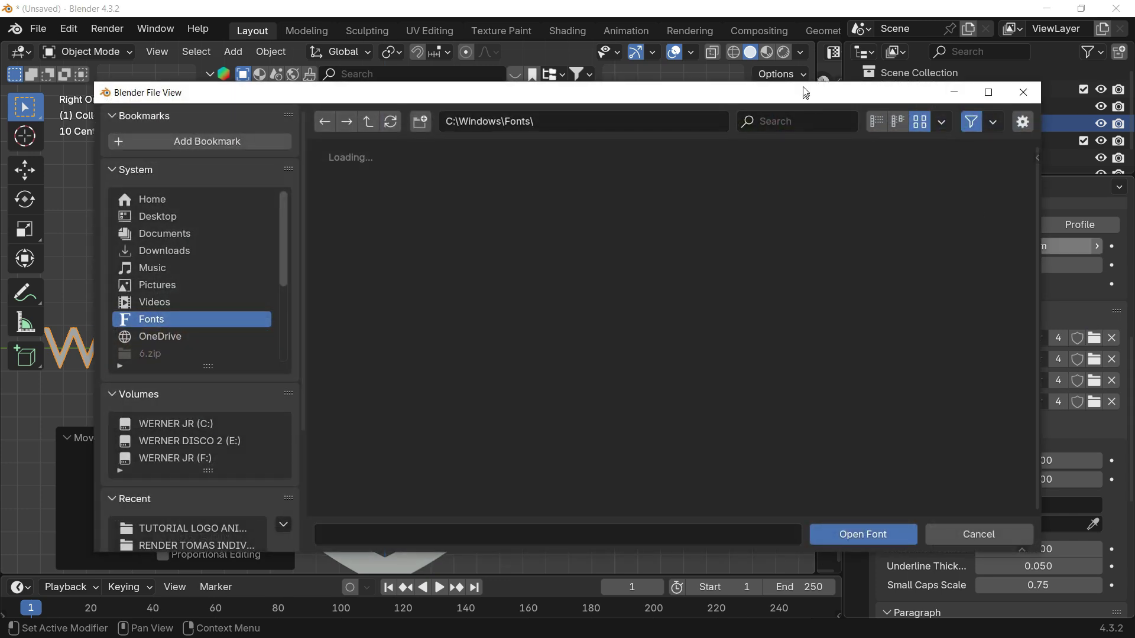
pyautogui.click(811, 121)
pyautogui.write('TIMES')
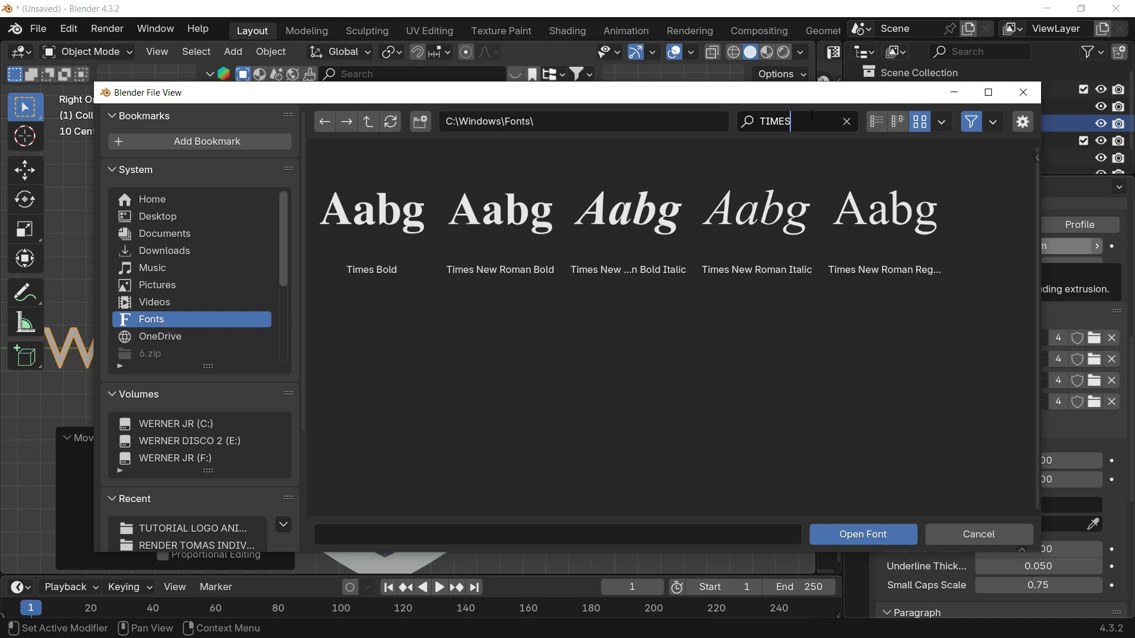
pyautogui.click(394, 213)
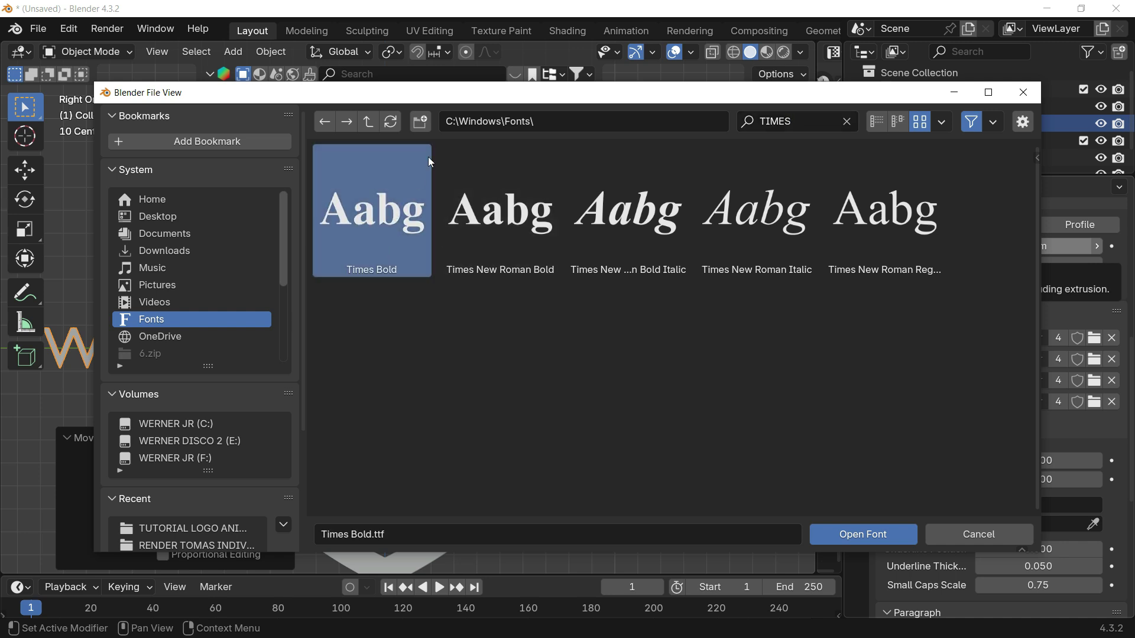
# - Clear the font search, search for times again and load Times Bold as the text's regular font
pyautogui.moveTo(449, 97)
pyautogui.mouseDown()
pyautogui.moveTo(449, 116)
pyautogui.moveTo(442, 90)
pyautogui.mouseUp()
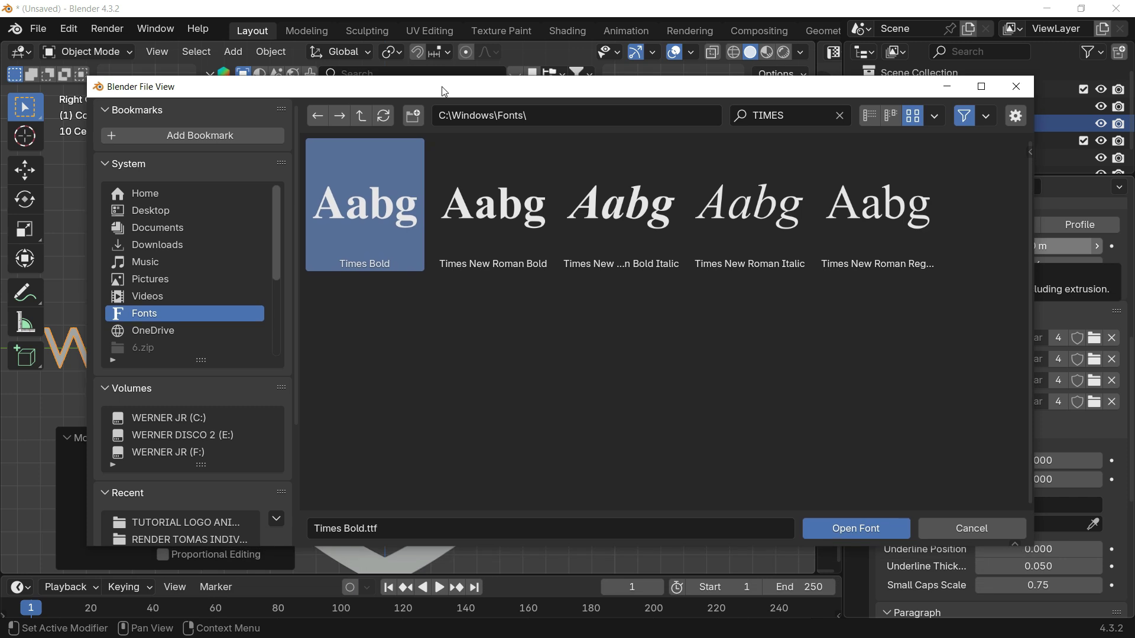
pyautogui.click(819, 118)
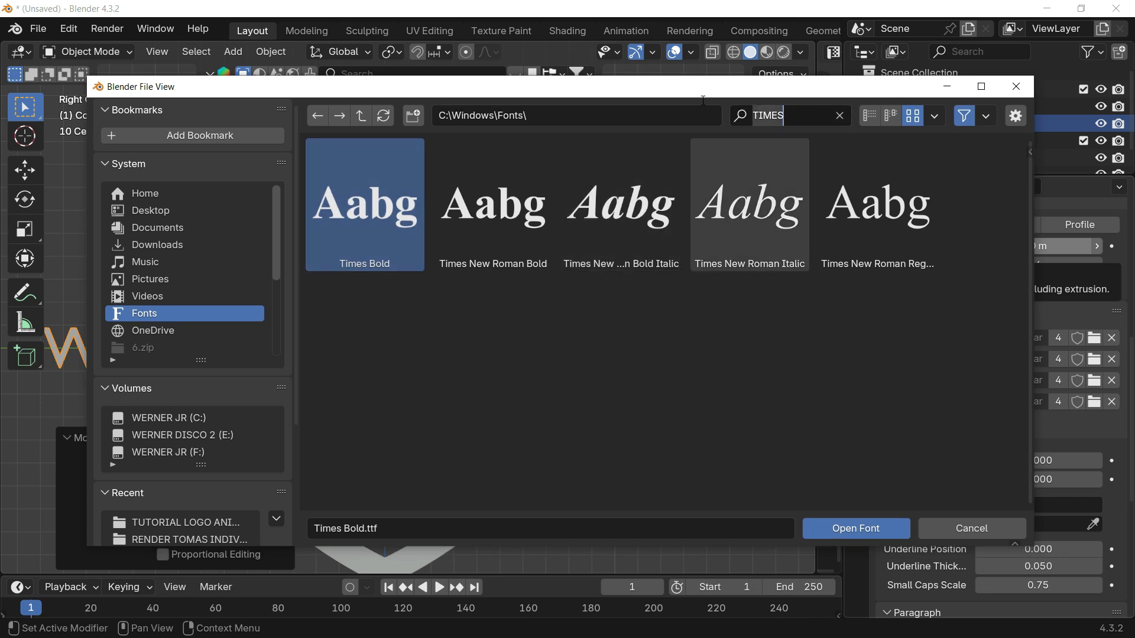
pyautogui.press('BackSpace')
pyautogui.press('Return')
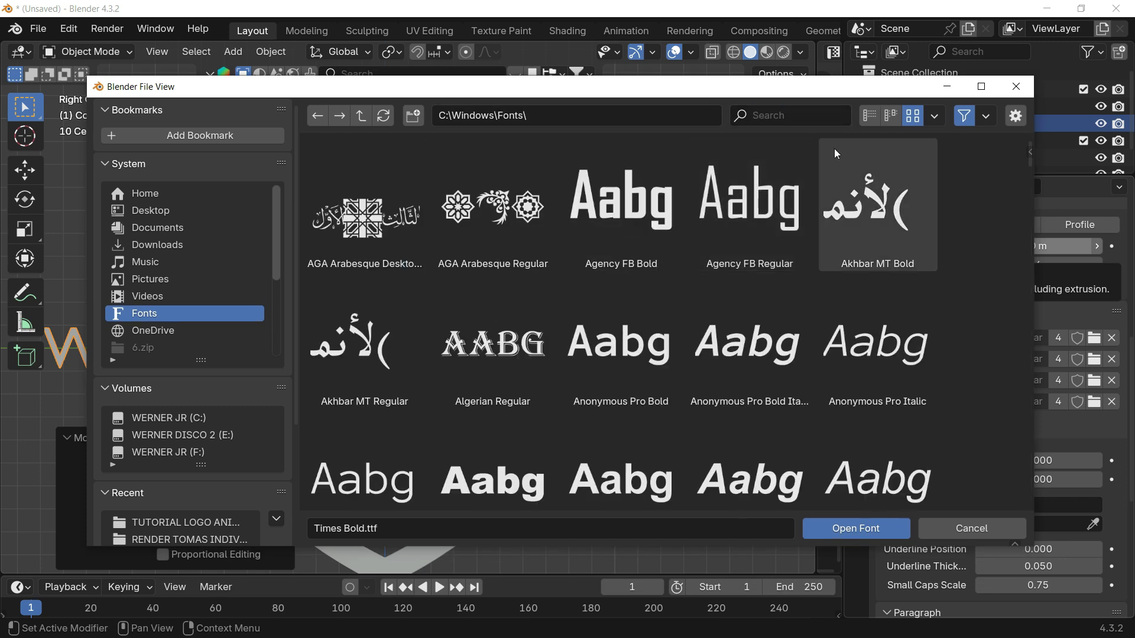
pyautogui.write('times')
pyautogui.press('Return')
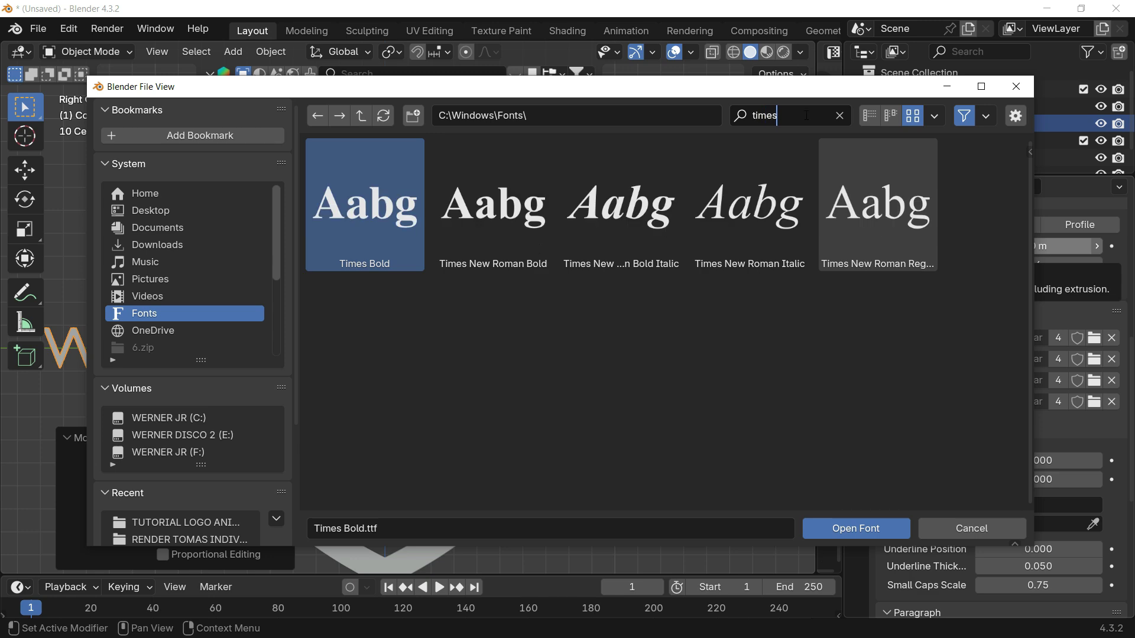
pyautogui.click(860, 531)
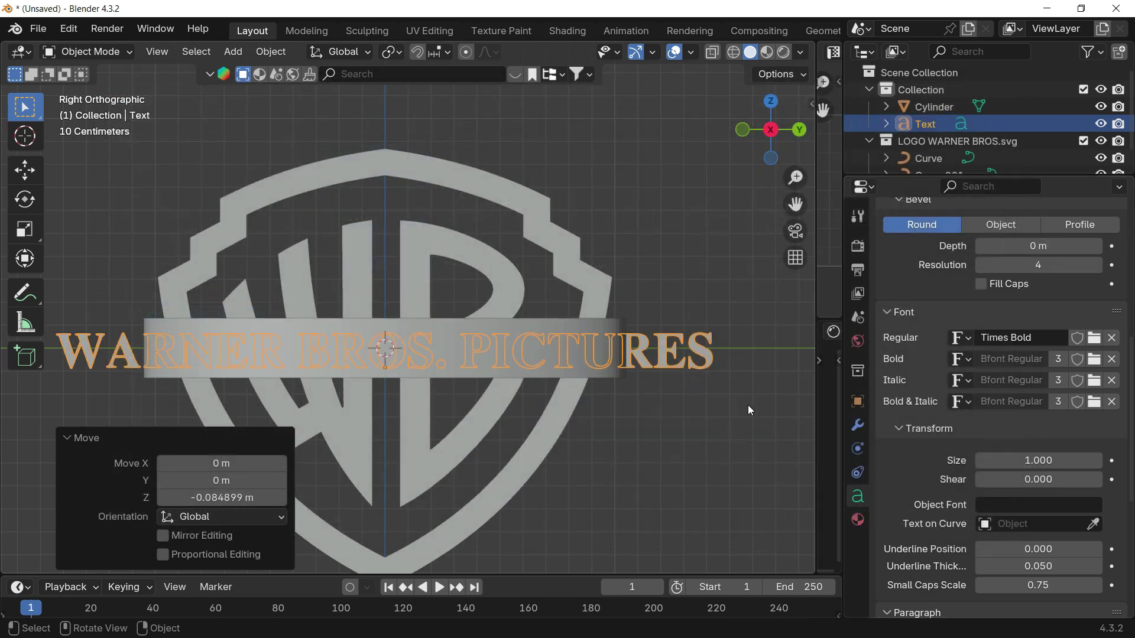
# - Set both the preview resolution and the render resolution of the text to 32
pyautogui.moveTo(498, 371); pyautogui.dragTo(630, 357, button='middle')
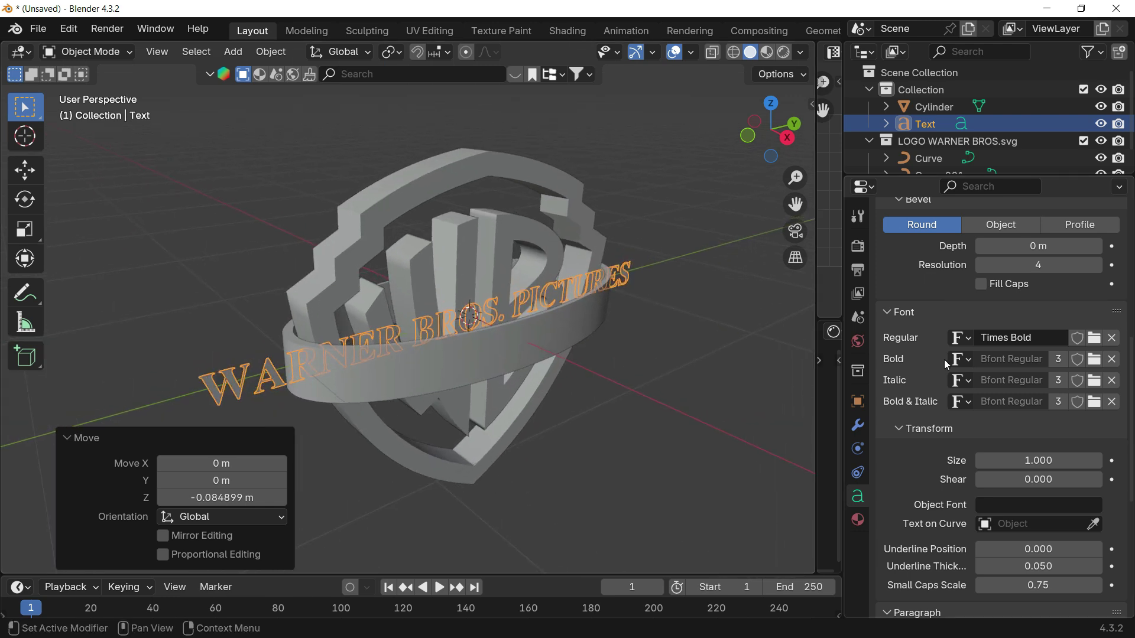
pyautogui.scroll(6, 946, 357)
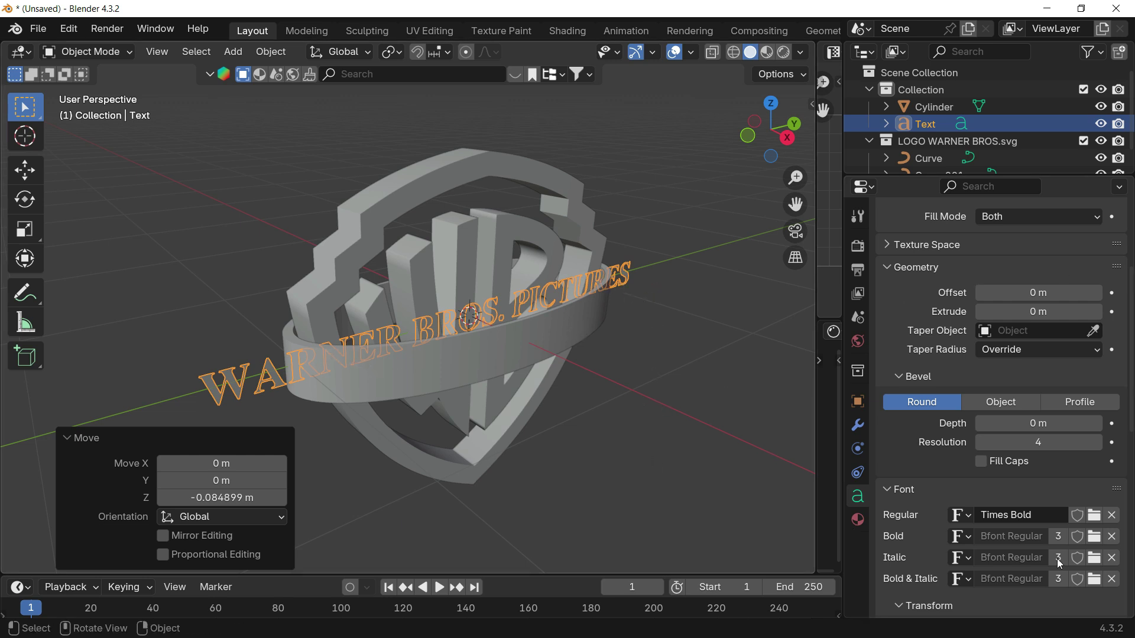
pyautogui.scroll(5, 986, 458)
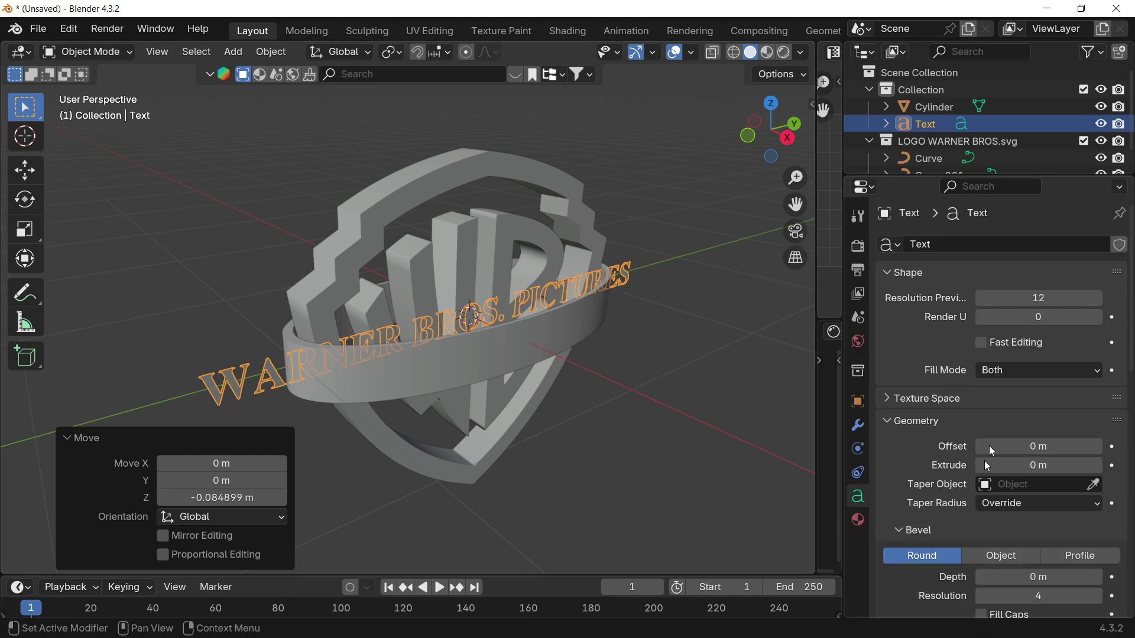
pyautogui.click(1047, 299)
pyautogui.write('32')
pyautogui.press('Return')
pyautogui.click(1024, 325)
pyautogui.write('32')
pyautogui.press('Return')
# - Try extruding the text by 0.01 m and by 0.1 m
pyautogui.click(1029, 466)
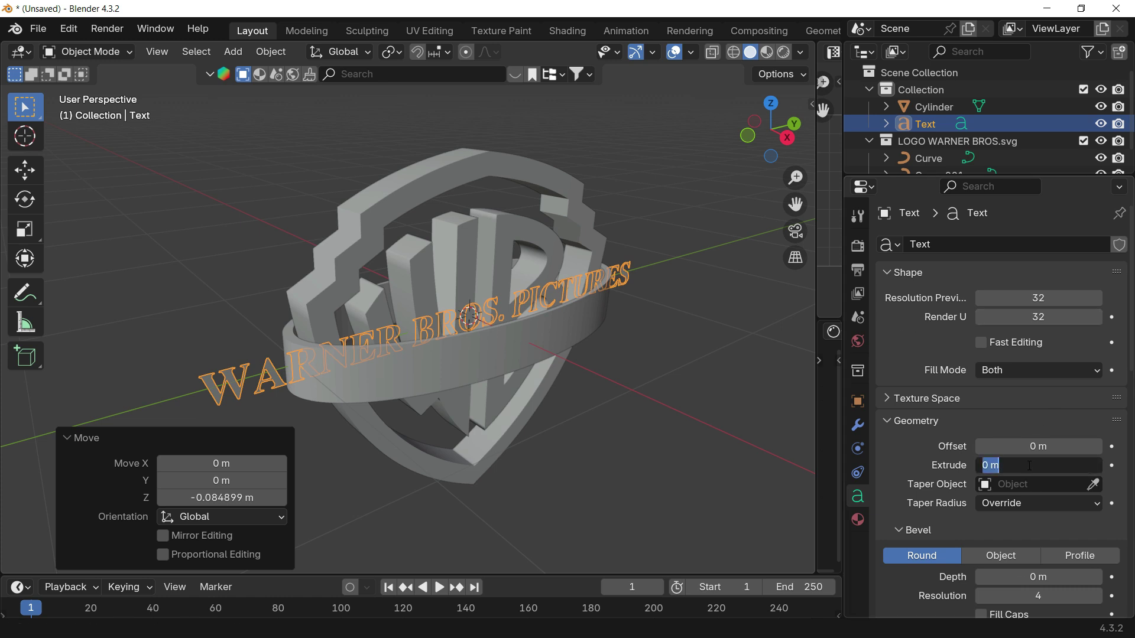
pyautogui.write('0.01')
pyautogui.press('Return')
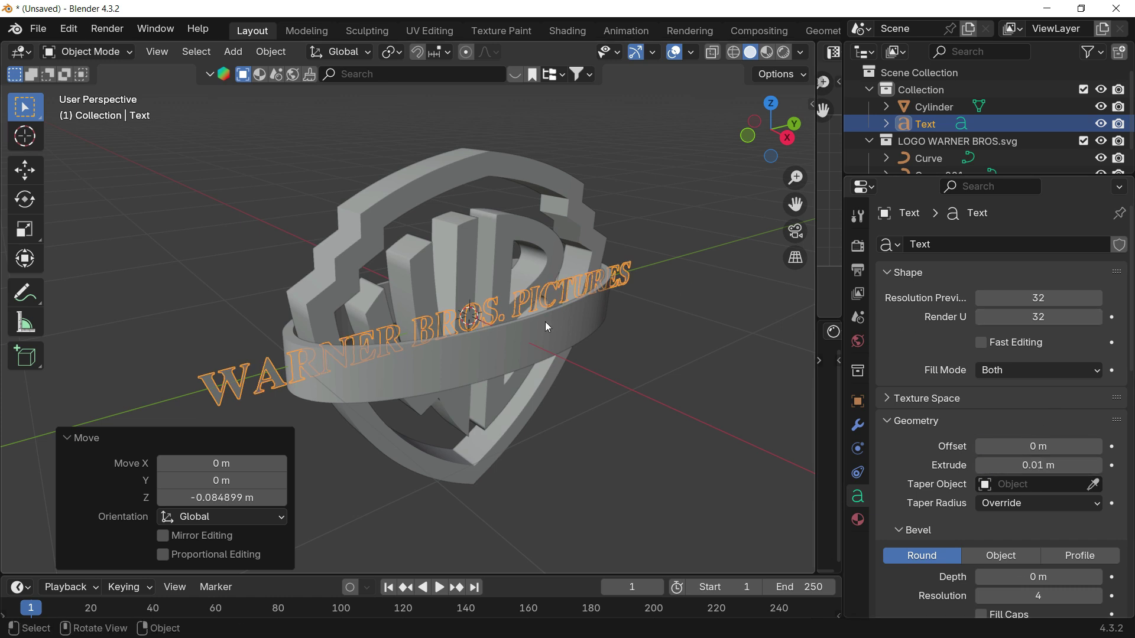
pyautogui.scroll(2, 545, 322)
pyautogui.moveTo(545, 321); pyautogui.dragTo(775, 370, button='middle')
pyautogui.click(1032, 466)
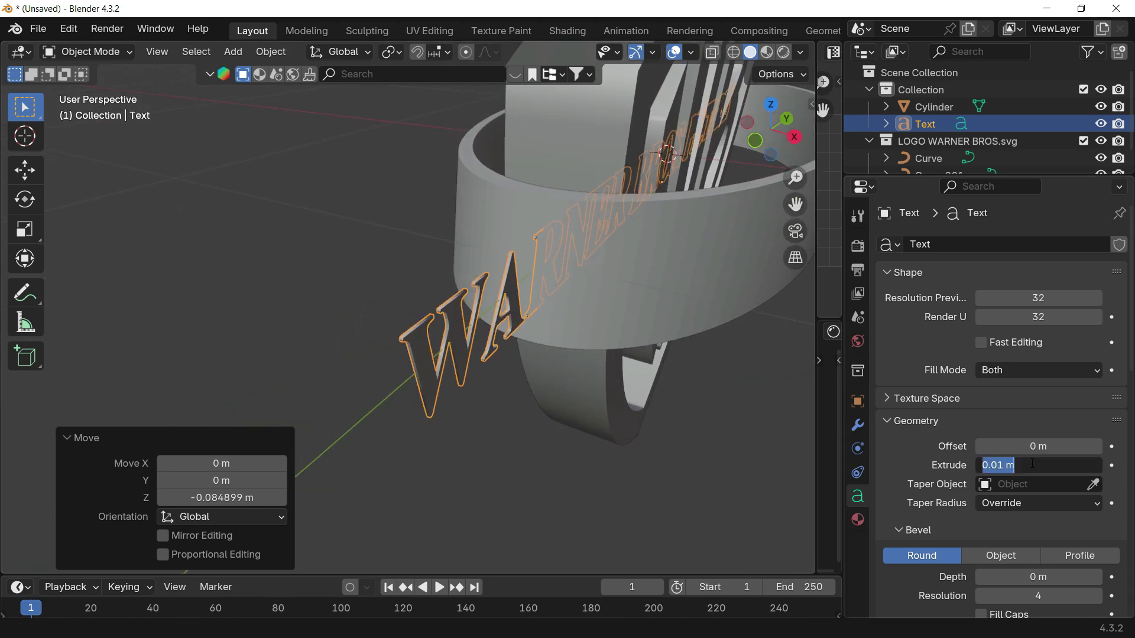
pyautogui.write('0.1')
pyautogui.press('Return')
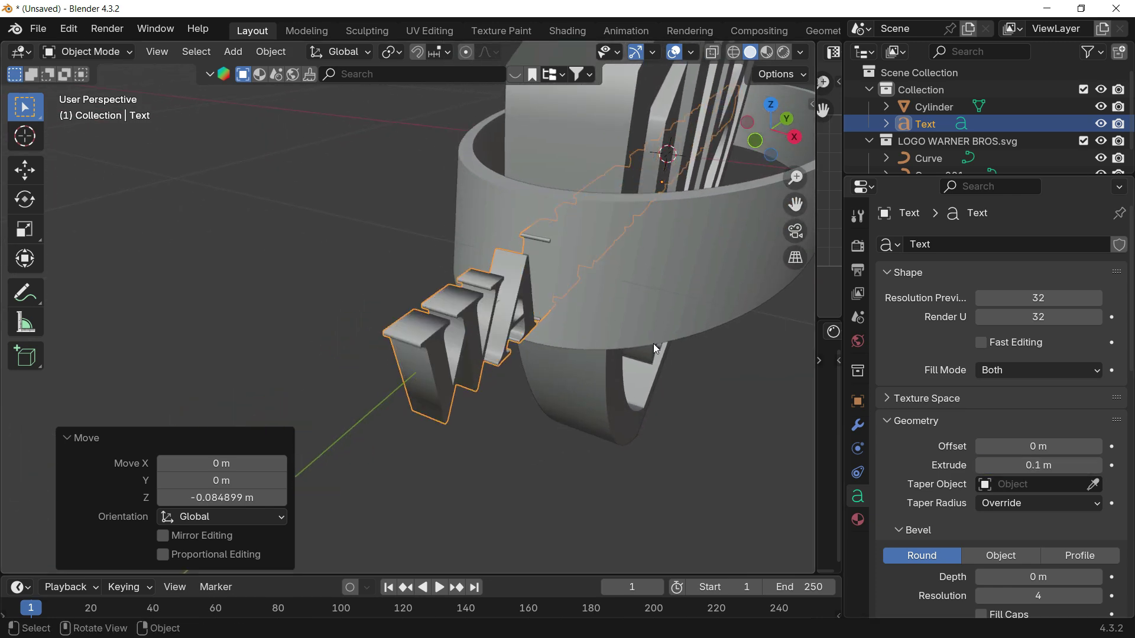
# - Set the text's extrusion to 0.05 m
pyautogui.click(1038, 465)
pyautogui.write('0.05')
pyautogui.press('Return')
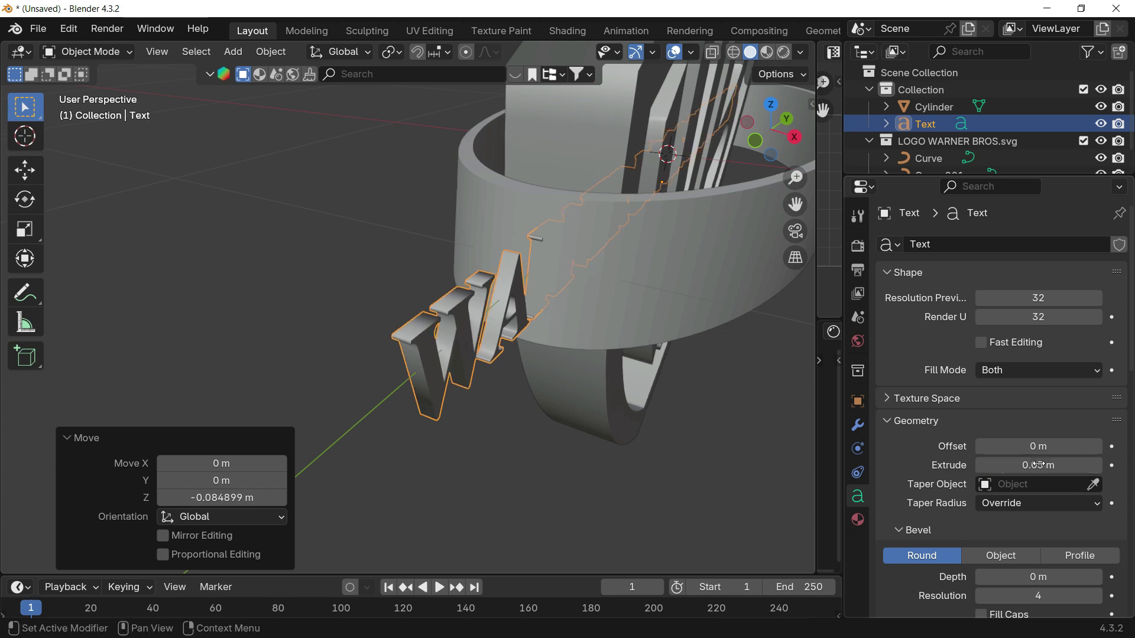
# - Add a mesh circle with 64 vertices at the centre of the logo, working in the top orthographic view
pyautogui.moveTo(745, 328); pyautogui.dragTo(647, 401, button='middle')
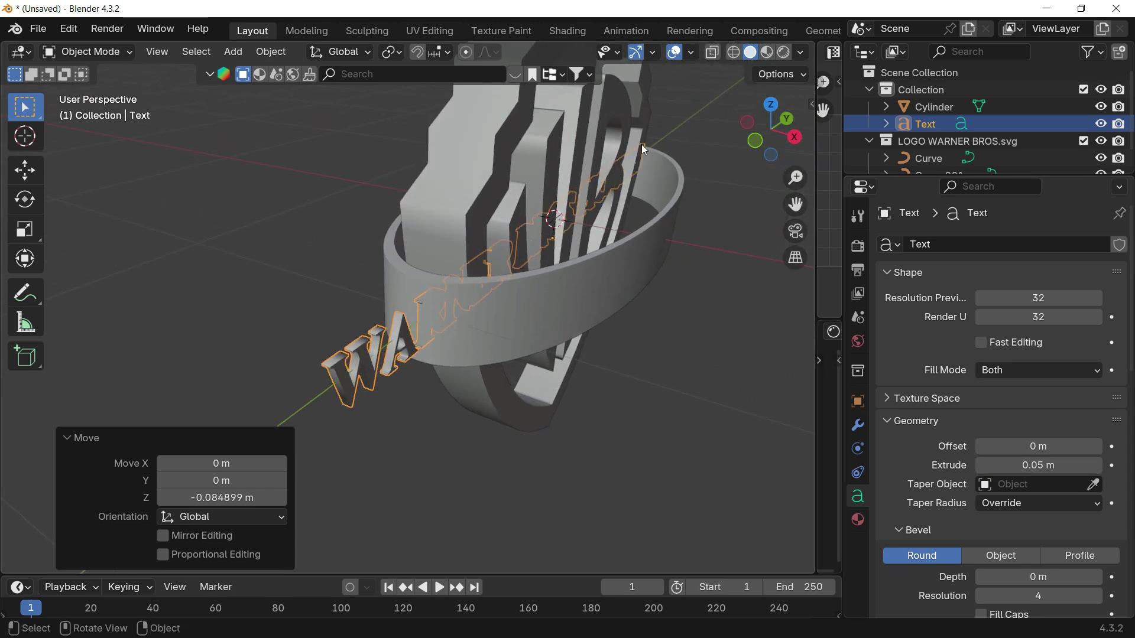
pyautogui.click(772, 104)
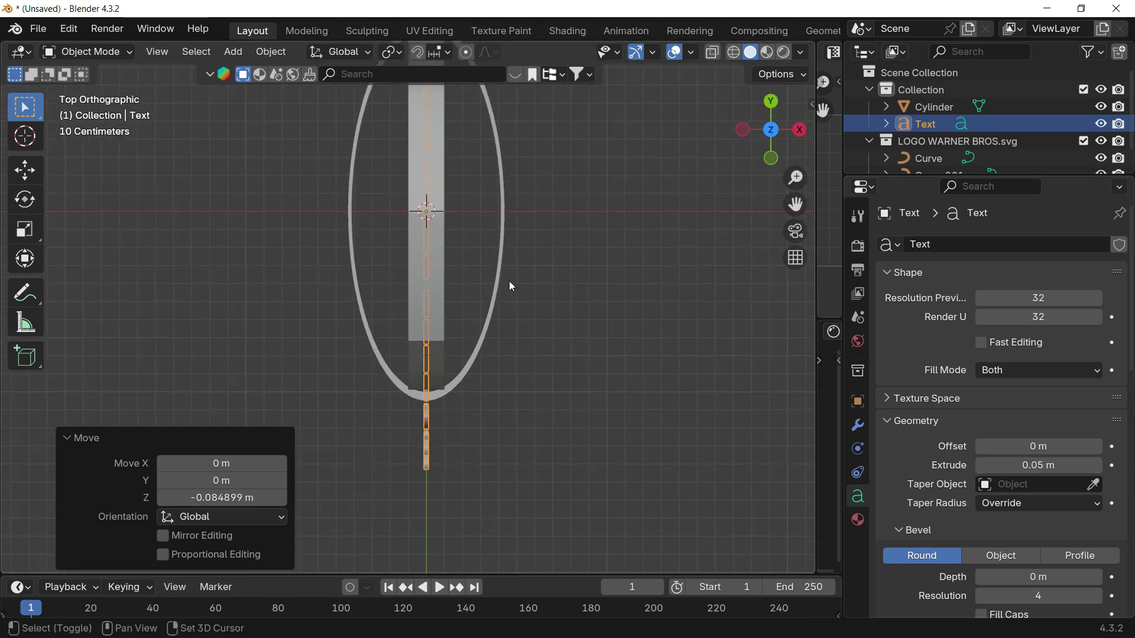
pyautogui.keyDown('shift'); pyautogui.moveTo(502, 309); pyautogui.dragTo(447, 358, button='middle'); pyautogui.keyUp('shift')
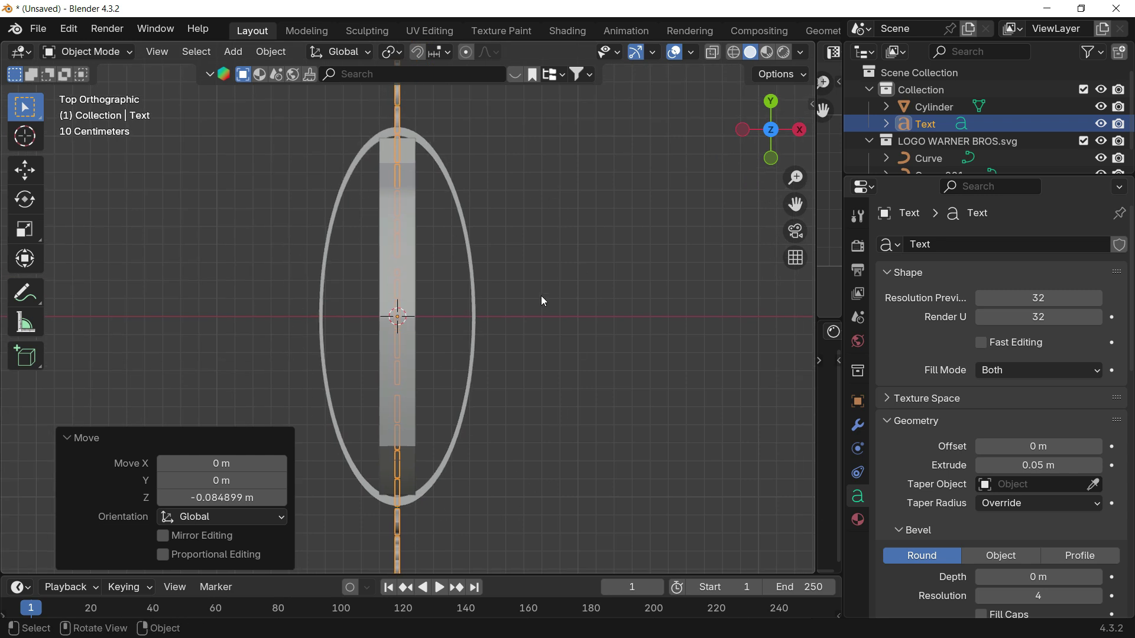
pyautogui.keyDown('shift'); pyautogui.moveTo(537, 343); pyautogui.dragTo(546, 341, button='middle'); pyautogui.keyUp('shift')
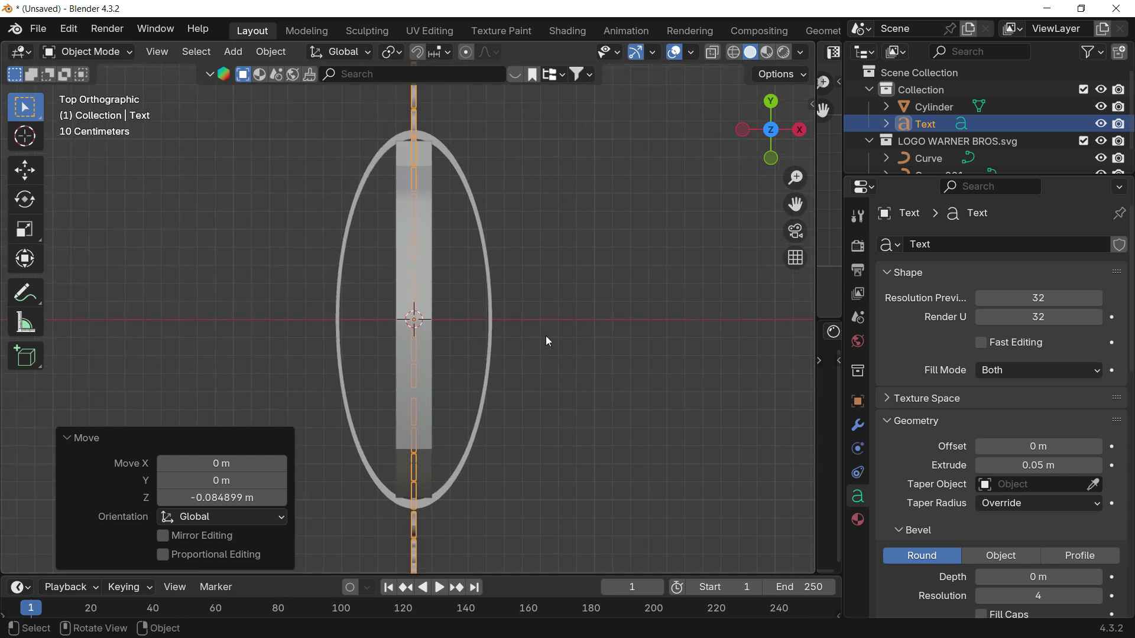
pyautogui.hotkey('shift', 'a')
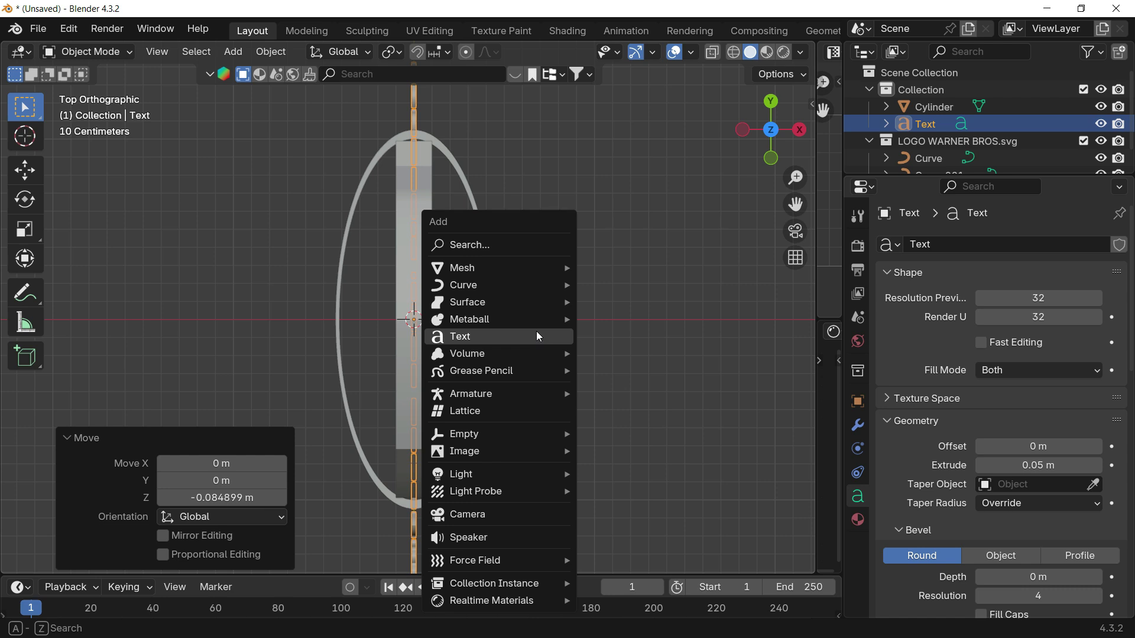
pyautogui.moveTo(481, 289)
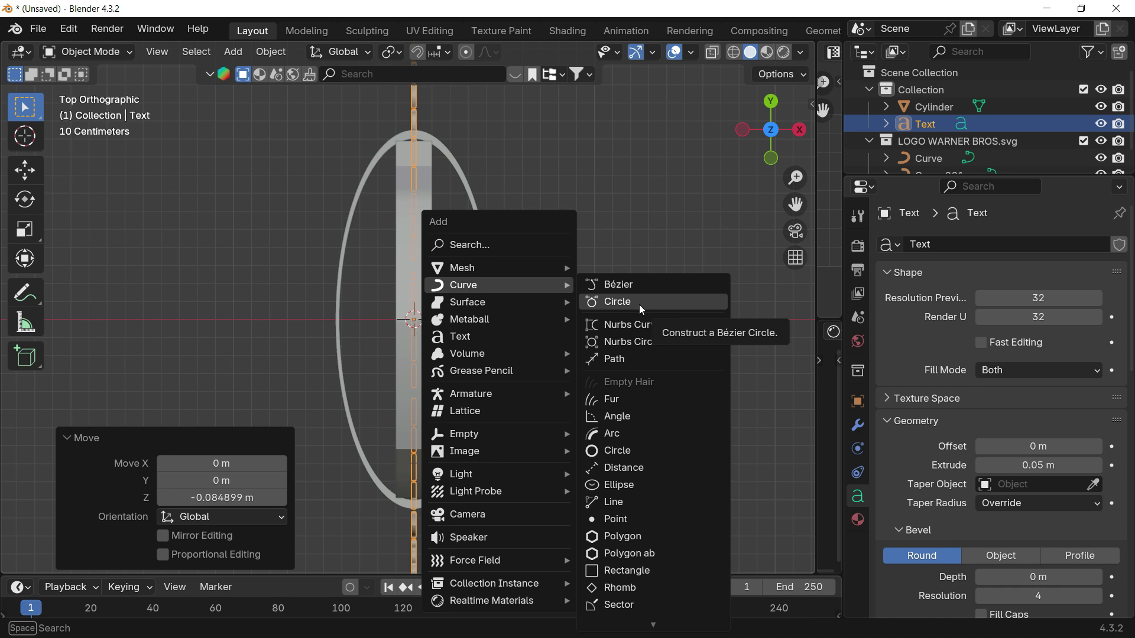
pyautogui.moveTo(492, 268)
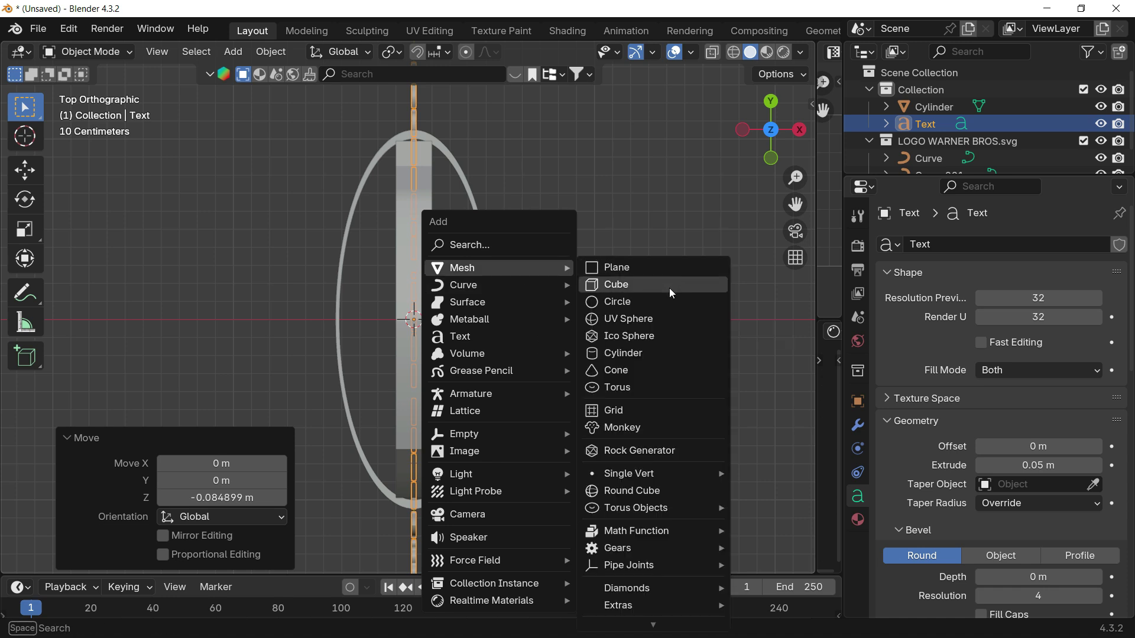
pyautogui.click(650, 303)
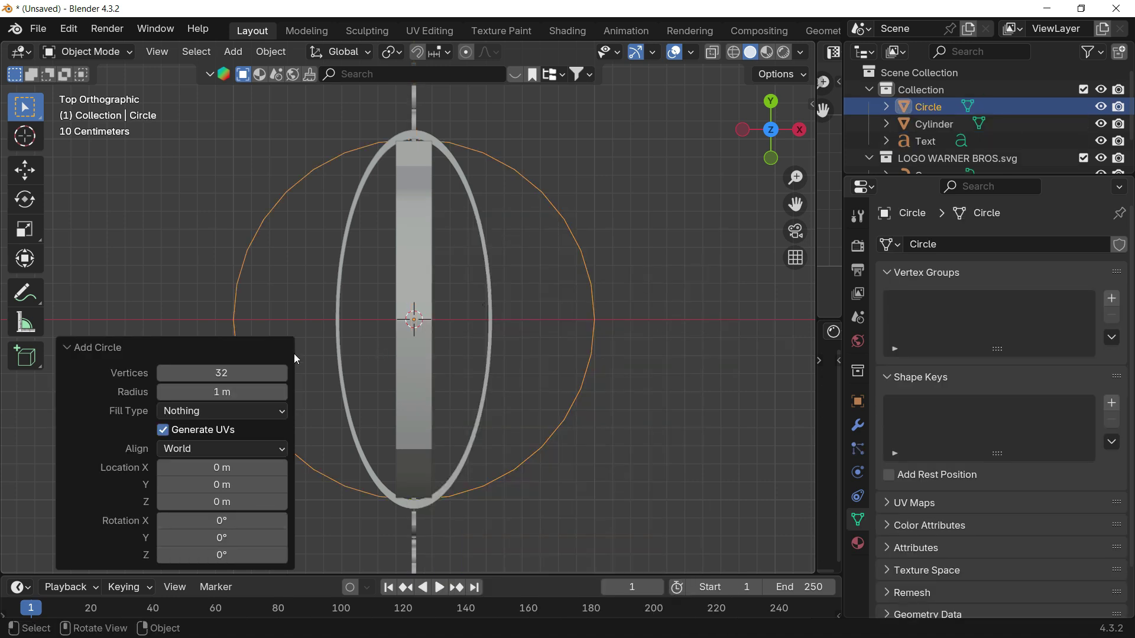
pyautogui.click(250, 373)
pyautogui.write('64')
pyautogui.press('Return')
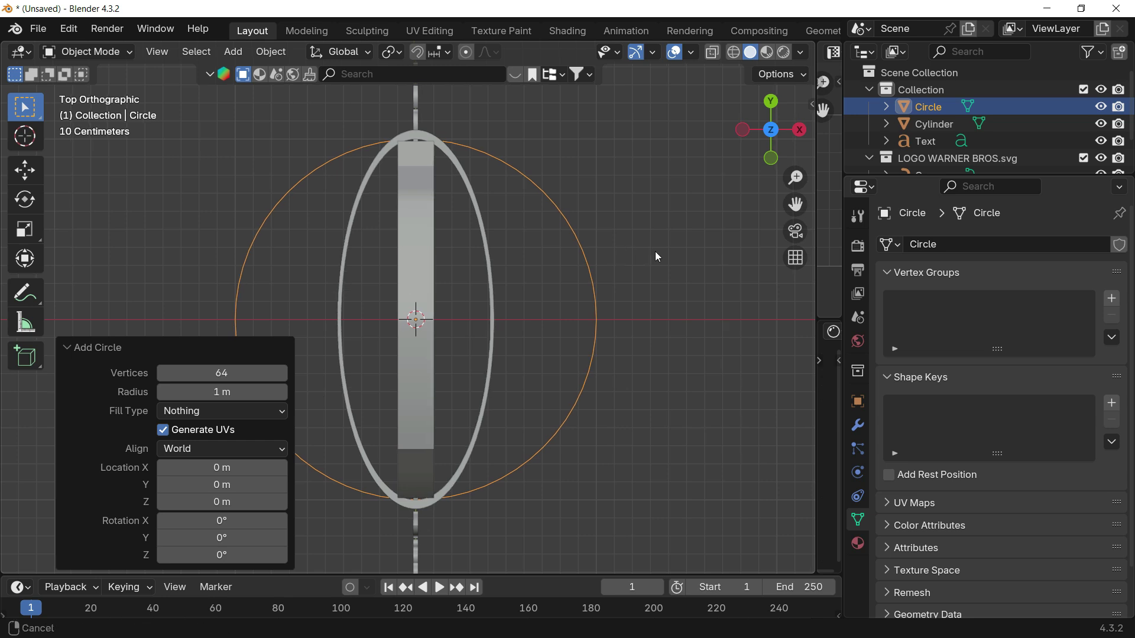
# - Scale the circle along X to about 0.422 so it follows the width of the oval ring
pyautogui.press('s')
pyautogui.press('x')
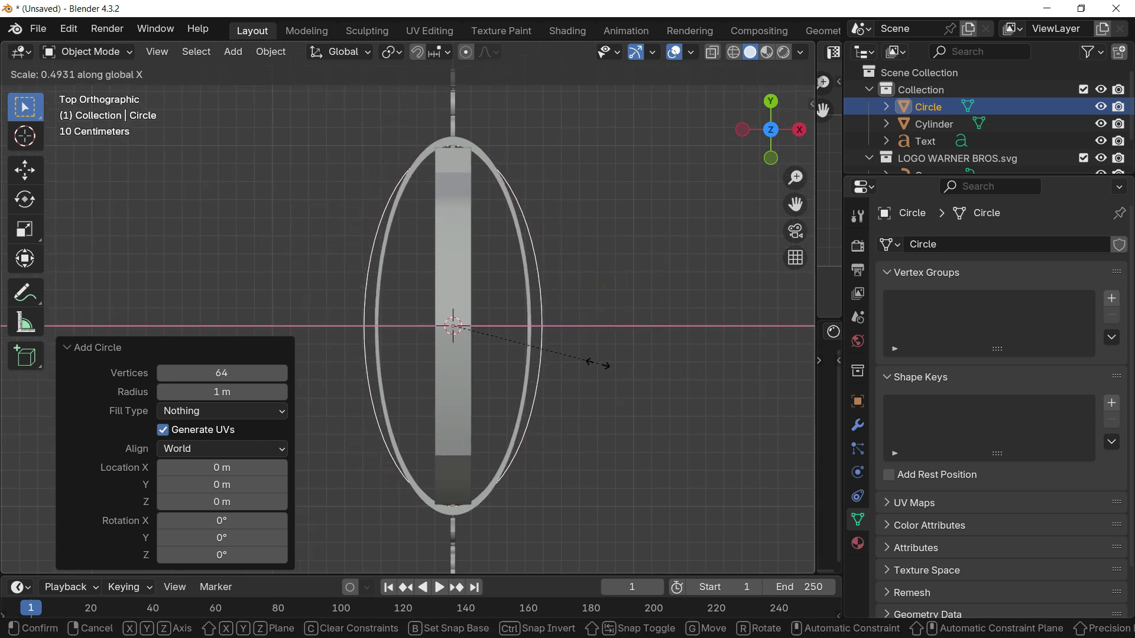
pyautogui.click(578, 359)
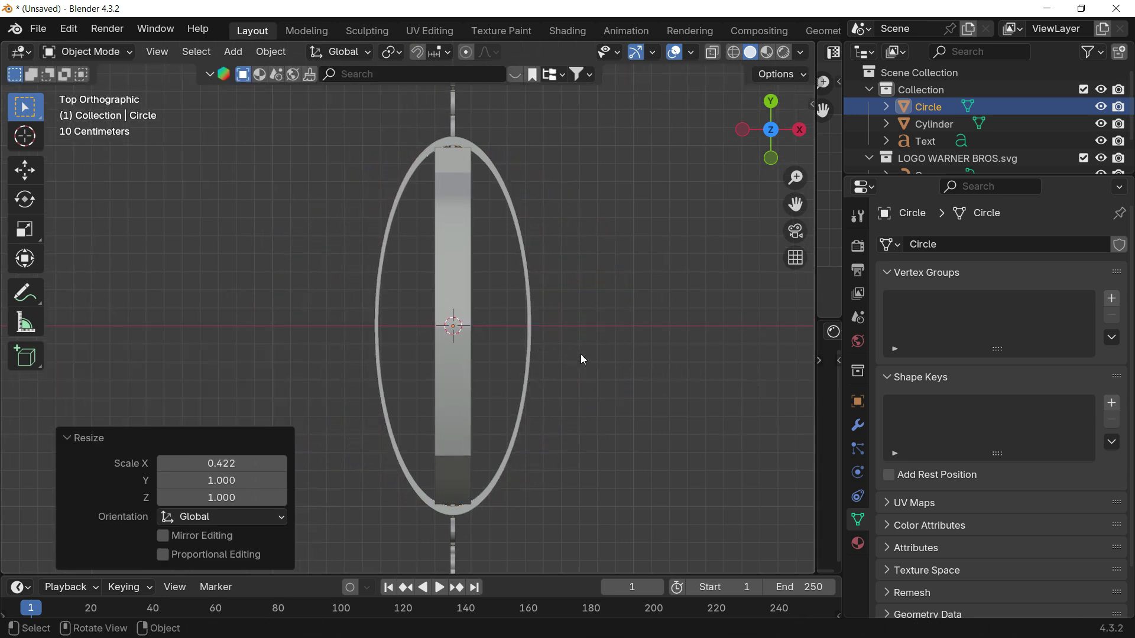
# - Show the scene in wireframe and scale the circle along Y by about 1.046 to fit the end of the ring band
pyautogui.keyDown('shift'); pyautogui.moveTo(576, 376); pyautogui.dragTo(573, 430, button='middle'); pyautogui.keyUp('shift')
pyautogui.press('z')
pyautogui.click(451, 281)
pyautogui.keyDown('shift'); pyautogui.moveTo(507, 315); pyautogui.dragTo(506, 320, button='middle'); pyautogui.keyUp('shift')
pyautogui.scroll(4, 506, 321)
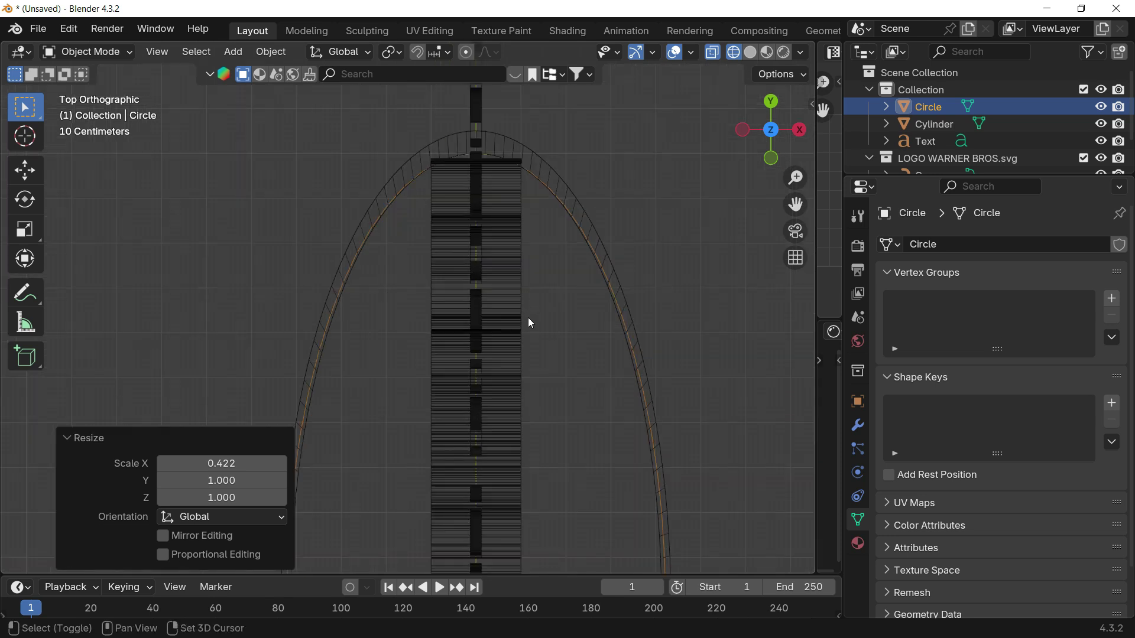
pyautogui.keyDown('shift'); pyautogui.scroll(3, 522, 228); pyautogui.keyUp('shift')
pyautogui.press('s')
pyautogui.press('y')
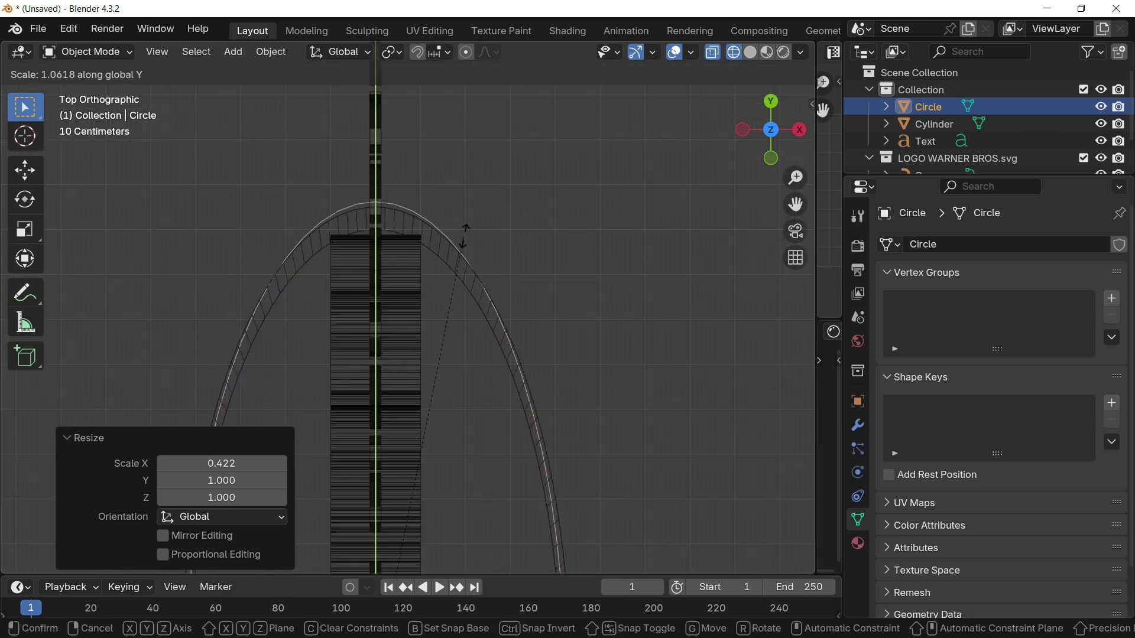
pyautogui.click(464, 249)
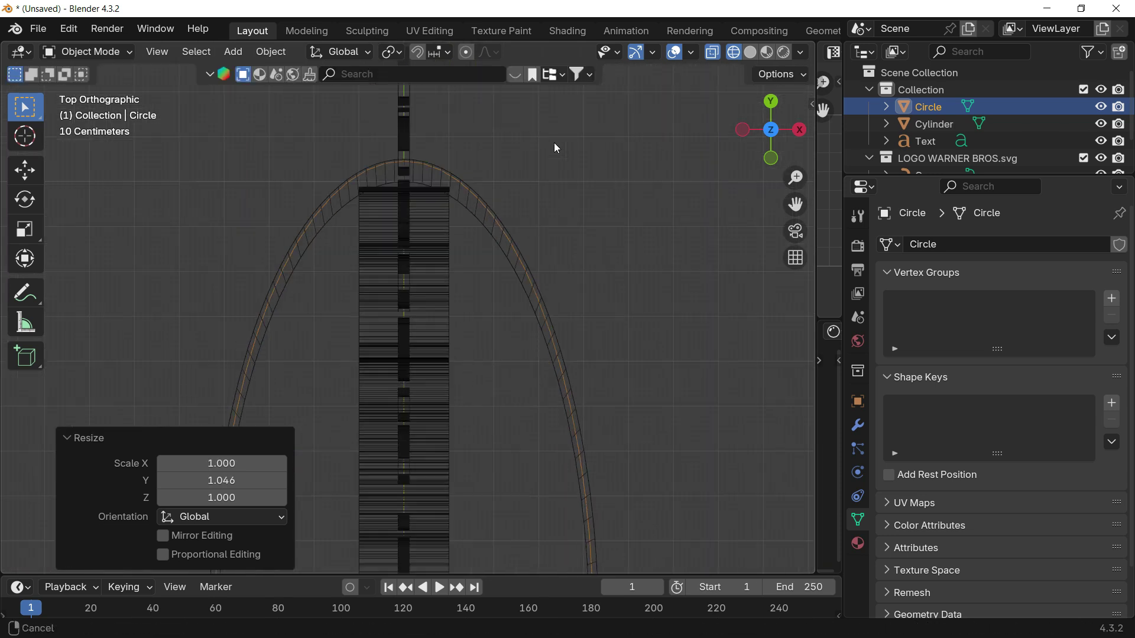
# - Scale the circle along X by about 1.016 so its side fits the outer edge of the ring band
pyautogui.scroll(-5, 608, 396)
pyautogui.scroll(8, 608, 304)
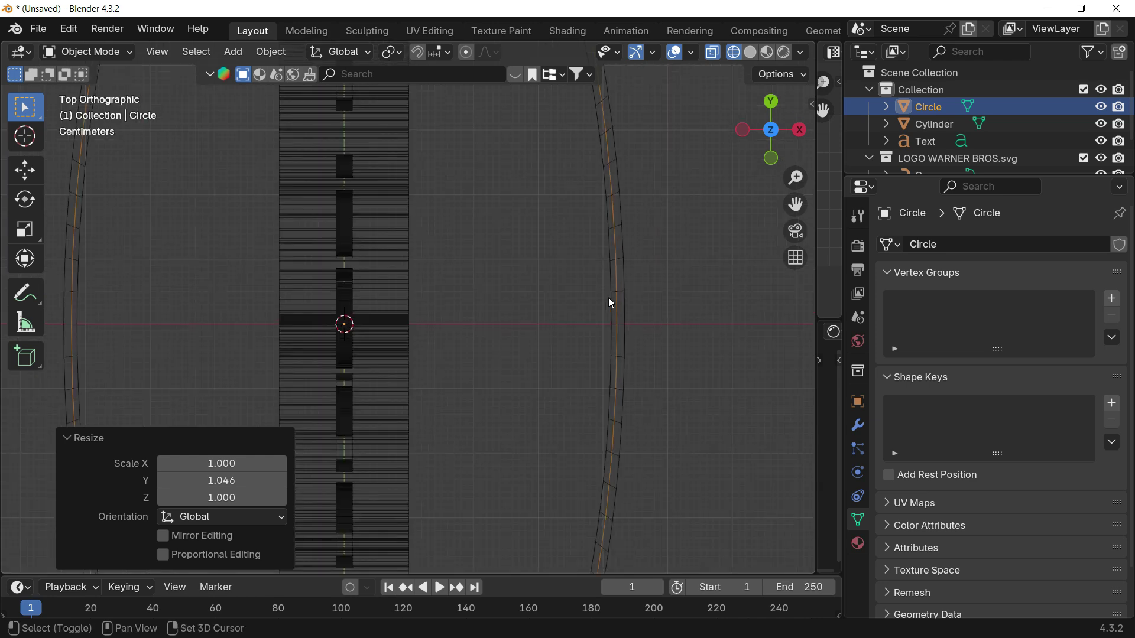
pyautogui.press('s')
pyautogui.press('x')
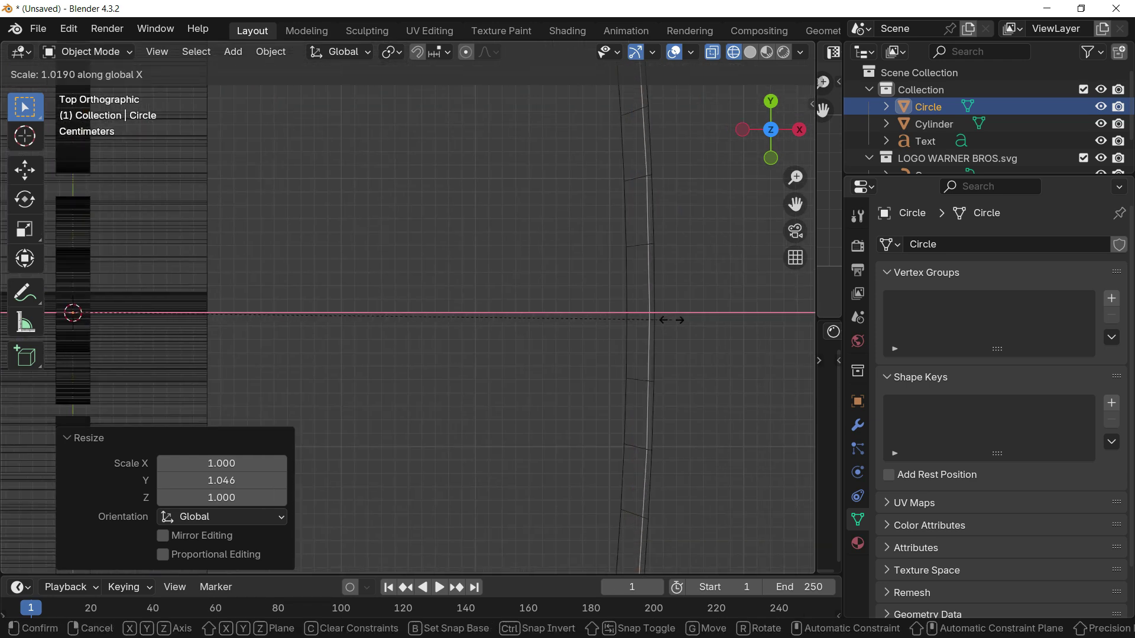
pyautogui.click(662, 320)
pyautogui.scroll(-5, 595, 293)
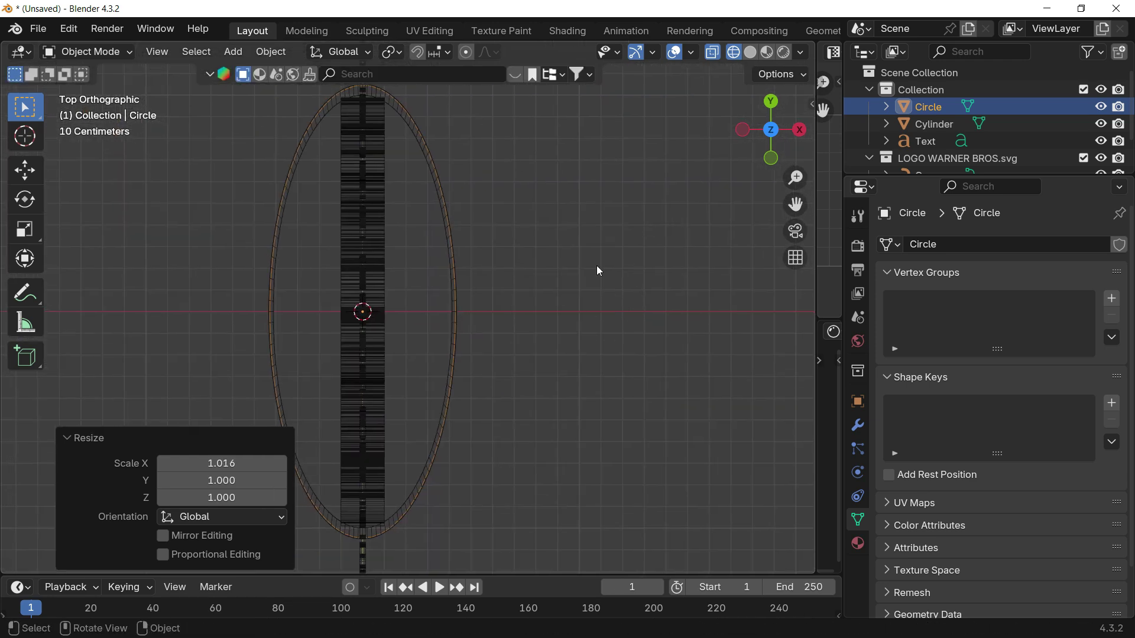
# - Scale the circle uniformly by about 1.010 so its end sits just outside the ring band
pyautogui.keyDown('shift'); pyautogui.moveTo(434, 76); pyautogui.dragTo(469, 246, button='middle'); pyautogui.keyUp('shift')
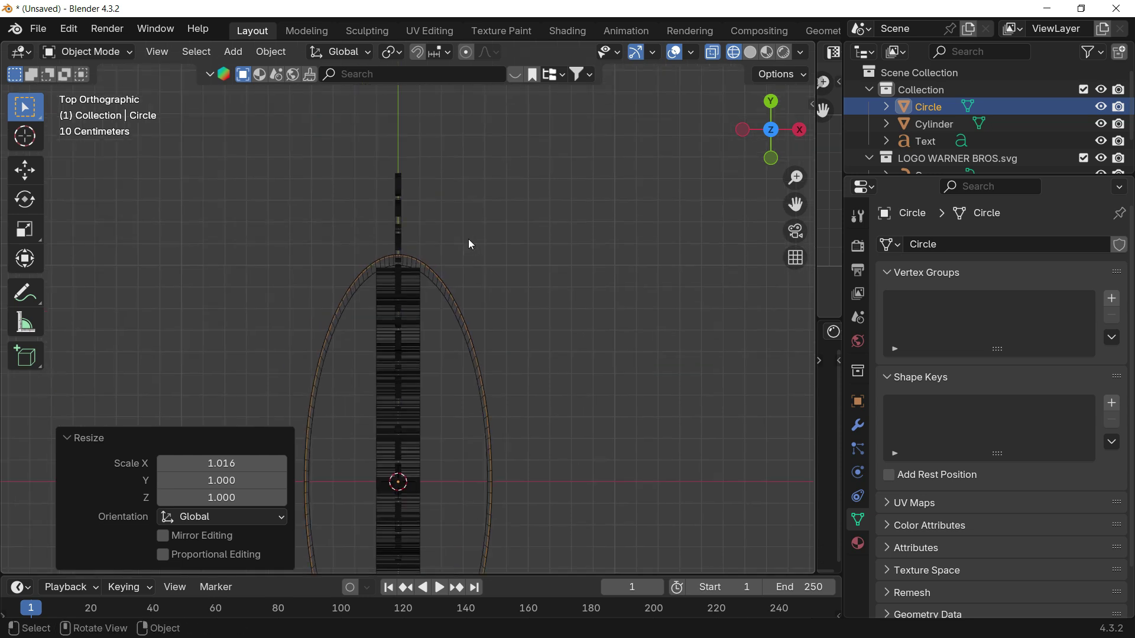
pyautogui.scroll(6, 468, 238)
pyautogui.keyDown('shift'); pyautogui.moveTo(413, 159); pyautogui.dragTo(474, 272, button='middle'); pyautogui.keyUp('shift')
pyautogui.scroll(3, 485, 270)
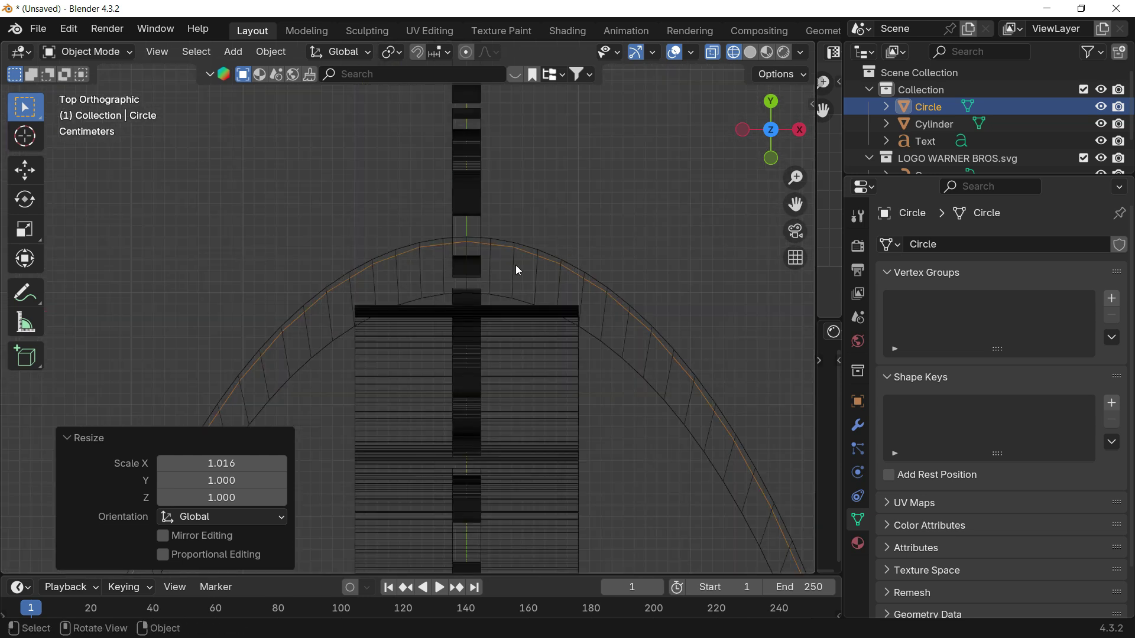
pyautogui.press('s')
pyautogui.click(569, 252)
pyautogui.keyDown('shift'); pyautogui.moveTo(652, 424); pyautogui.dragTo(608, 273, button='middle'); pyautogui.keyUp('shift')
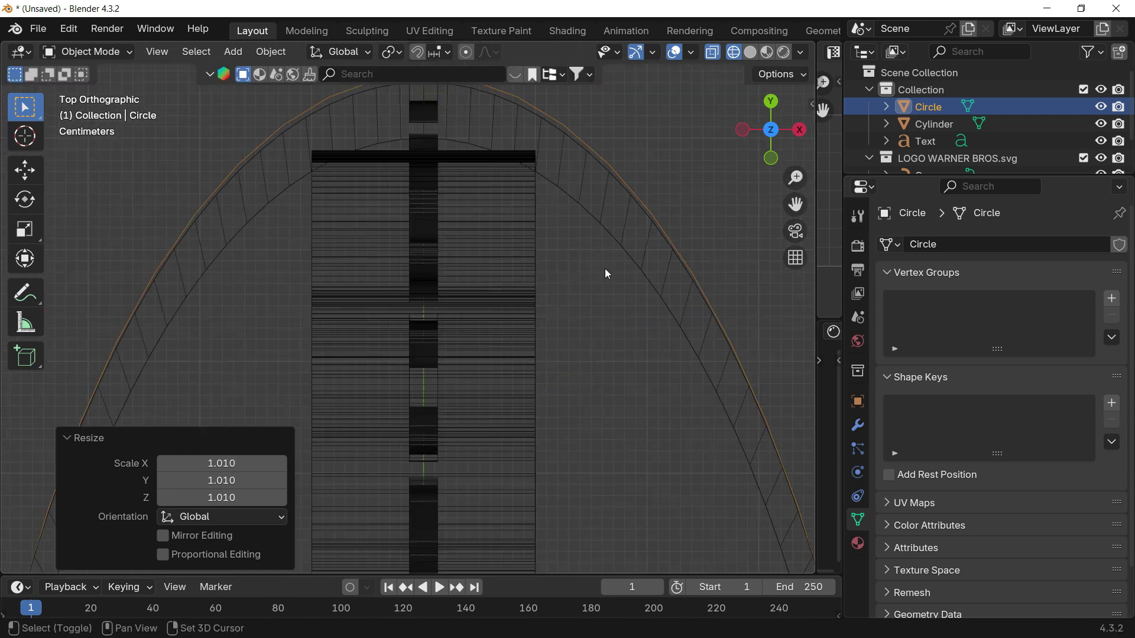
# - Rescale the circle along X once more to match the widest part of the ring band
pyautogui.scroll(-8, 608, 273)
pyautogui.scroll(3, 699, 387)
pyautogui.keyDown('shift'); pyautogui.moveTo(700, 388); pyautogui.dragTo(532, 302, button='middle'); pyautogui.keyUp('shift')
pyautogui.scroll(5, 569, 378)
pyautogui.press('s')
pyautogui.press('x')
pyautogui.click(571, 375)
pyautogui.scroll(-6, 527, 360)
# - Isolate the circle in local view and look at it from the top
pyautogui.press('Tab')
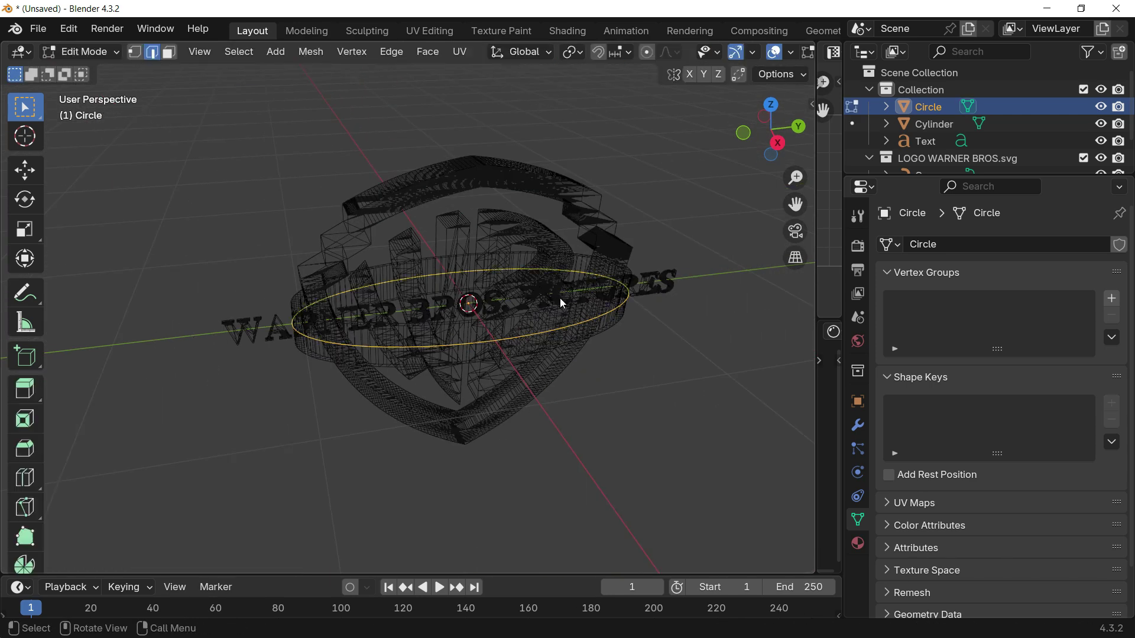
pyautogui.press('Tab')
pyautogui.press('q')
pyautogui.click(560, 297)
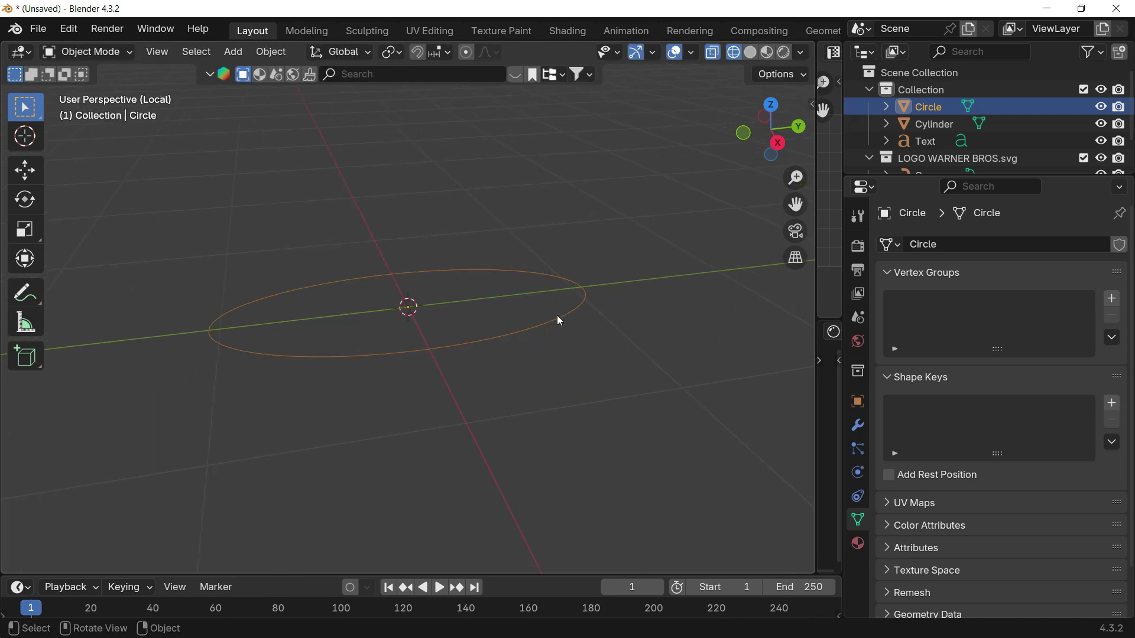
pyautogui.click(773, 107)
# - Delete the circle's vertices on the negative X half, including those on the Y axis, leaving an open front arc
pyautogui.press('Tab')
pyautogui.keyDown('shift'); pyautogui.moveTo(480, 167); pyautogui.dragTo(477, 156, button='middle'); pyautogui.keyUp('shift')
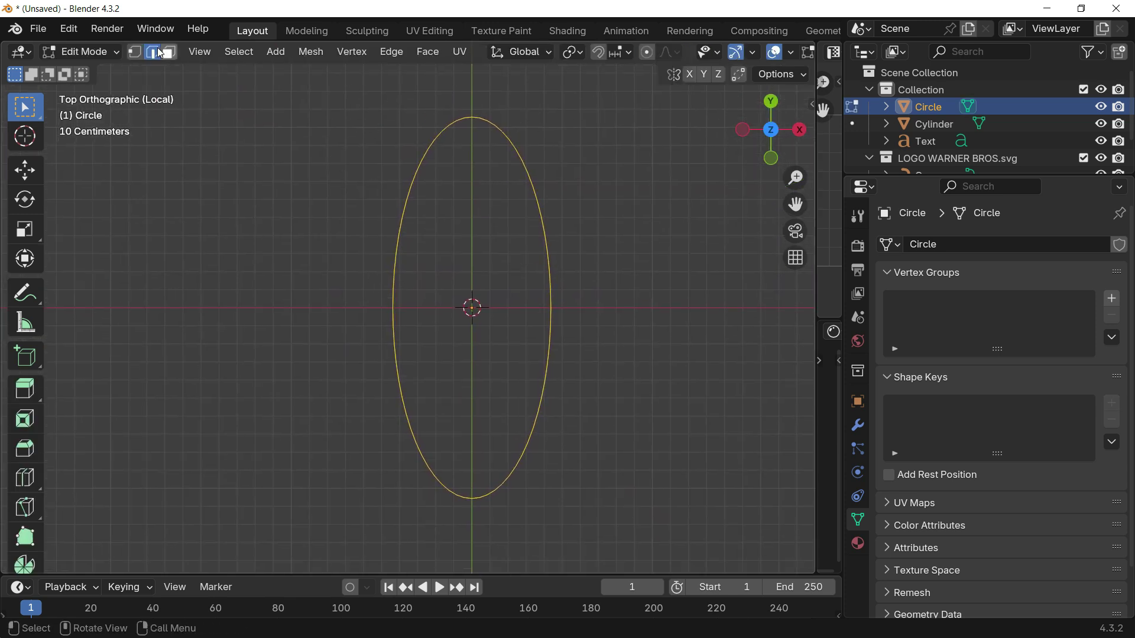
pyautogui.click(135, 52)
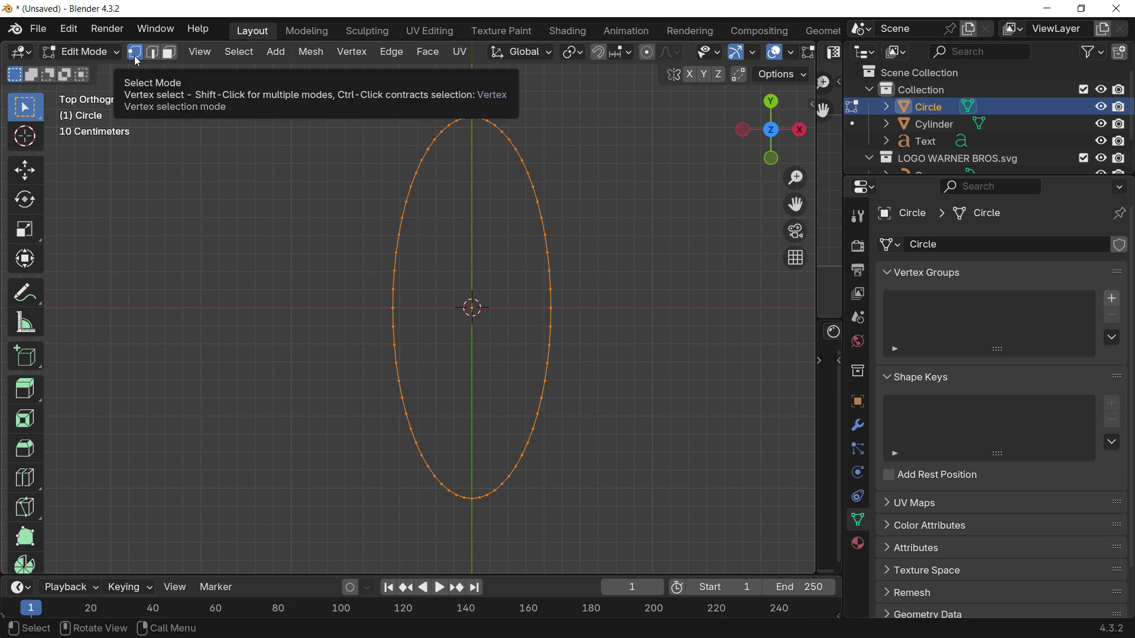
pyautogui.moveTo(306, 75); pyautogui.dragTo(476, 532)
pyautogui.keyDown('shift'); pyautogui.moveTo(542, 286); pyautogui.dragTo(524, 278, button='middle'); pyautogui.keyUp('shift')
pyautogui.press('x')
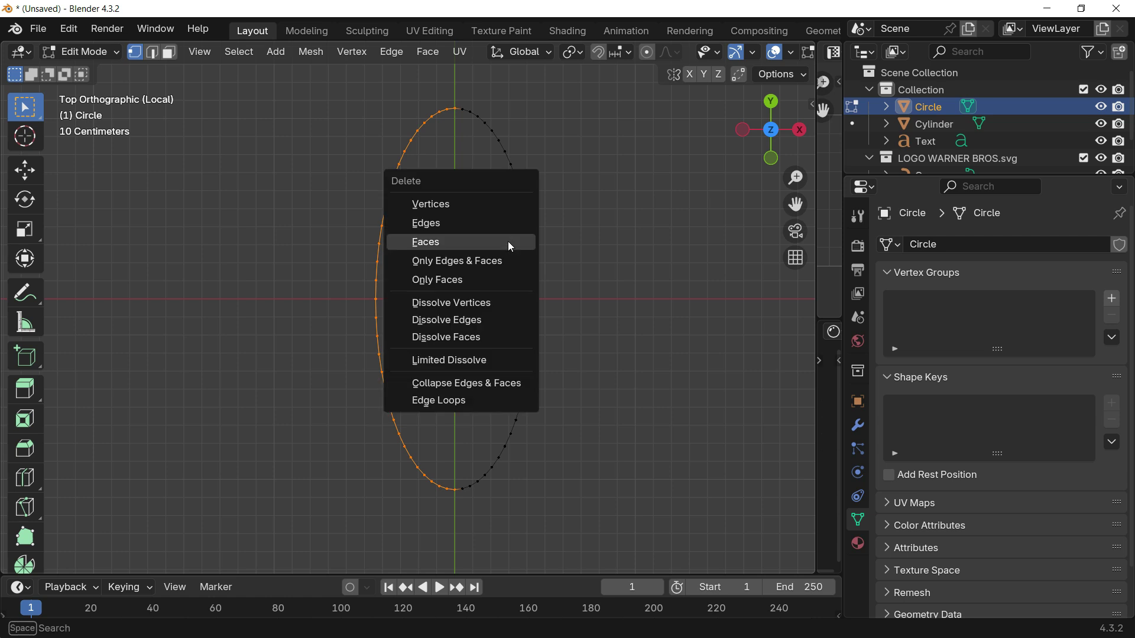
pyautogui.click(473, 207)
pyautogui.press('Tab')
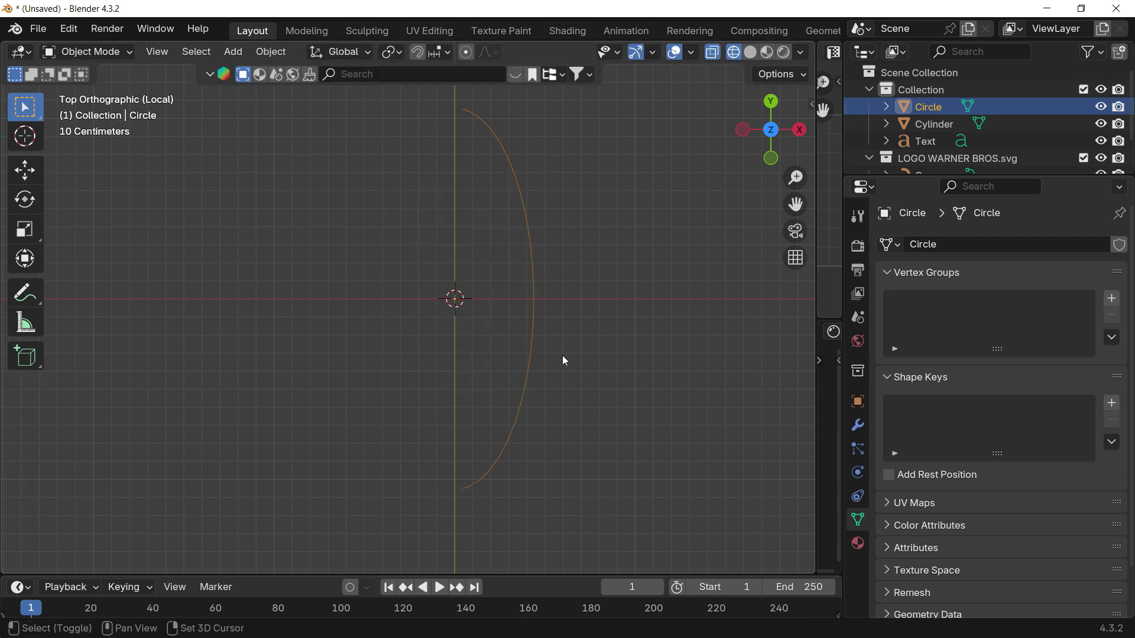
# - Leave local view to bring back the whole logo and show the scene in solid shading
pyautogui.keyDown('shift'); pyautogui.moveTo(563, 356); pyautogui.dragTo(544, 371, button='middle'); pyautogui.keyUp('shift')
pyautogui.keyDown('shift'); pyautogui.moveTo(540, 267); pyautogui.dragTo(479, 304, button='middle'); pyautogui.keyUp('shift')
pyautogui.press('KP_Divide')
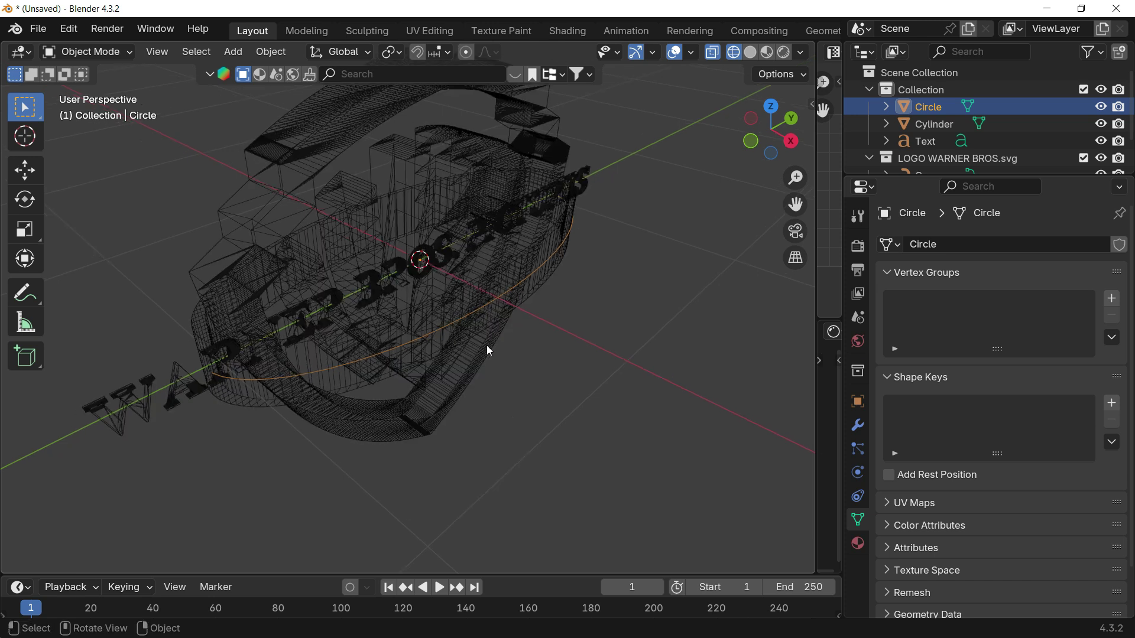
pyautogui.press('z')
pyautogui.click(568, 357)
pyautogui.moveTo(499, 348); pyautogui.dragTo(471, 335, button='middle')
pyautogui.scroll(3, 385, 318)
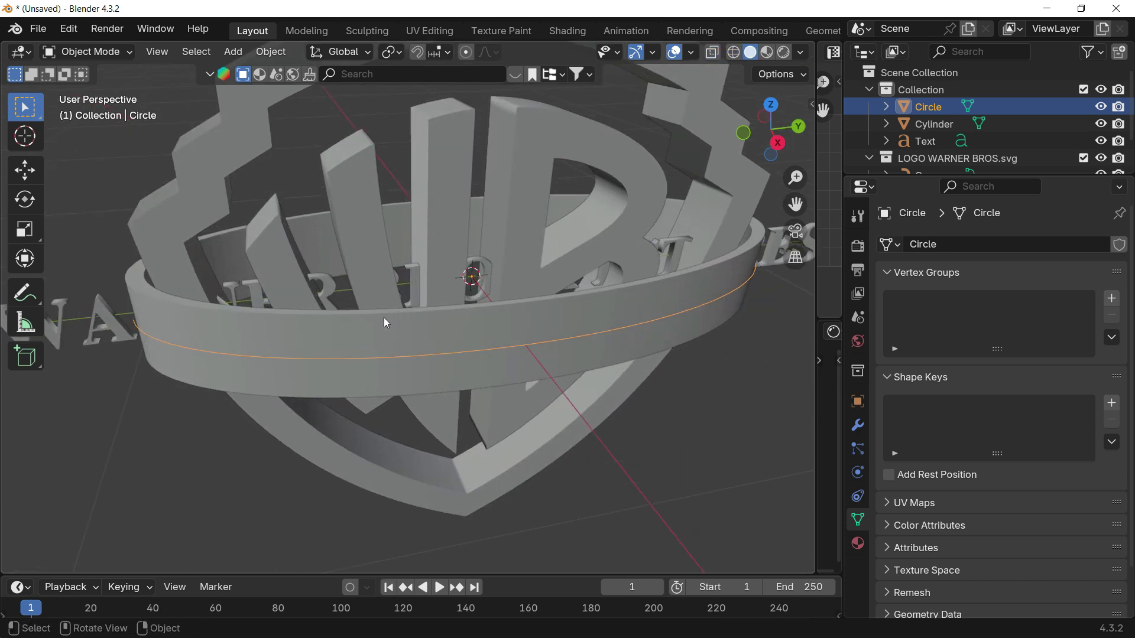
# - Convert the half-circle mesh on the front of the ring to a curve
pyautogui.moveTo(385, 317); pyautogui.dragTo(409, 318, button='middle')
pyautogui.keyDown('shift'); pyautogui.moveTo(332, 398); pyautogui.dragTo(422, 370, button='middle'); pyautogui.keyUp('shift')
pyautogui.moveTo(271, 374); pyautogui.dragTo(296, 365, button='middle')
pyautogui.rightClick(503, 317)
pyautogui.moveTo(502, 317)
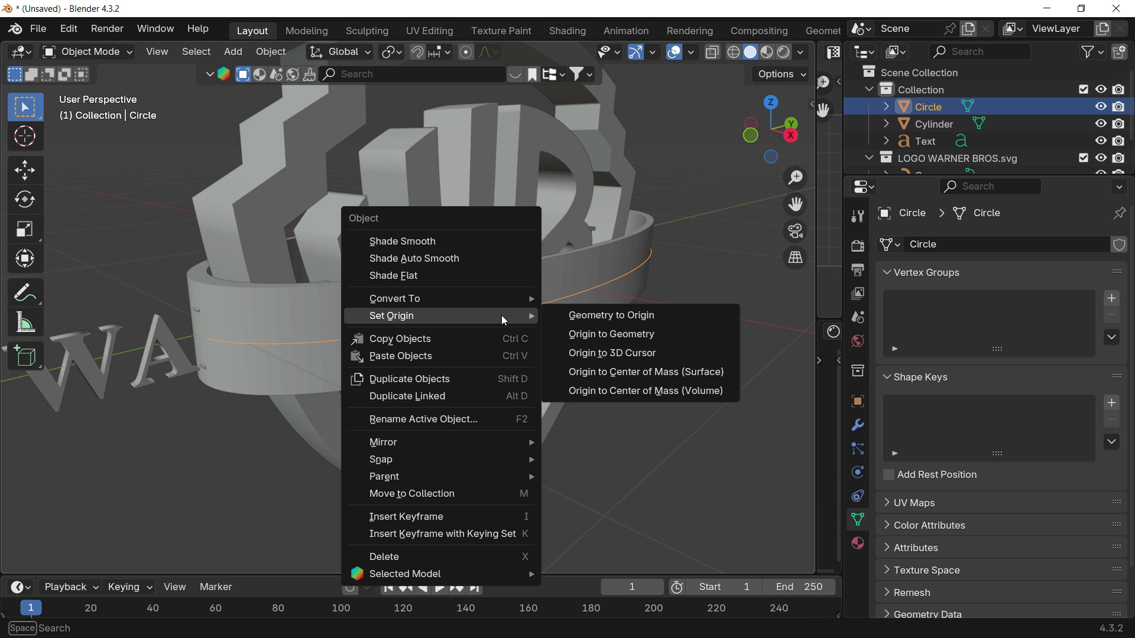
pyautogui.moveTo(480, 296)
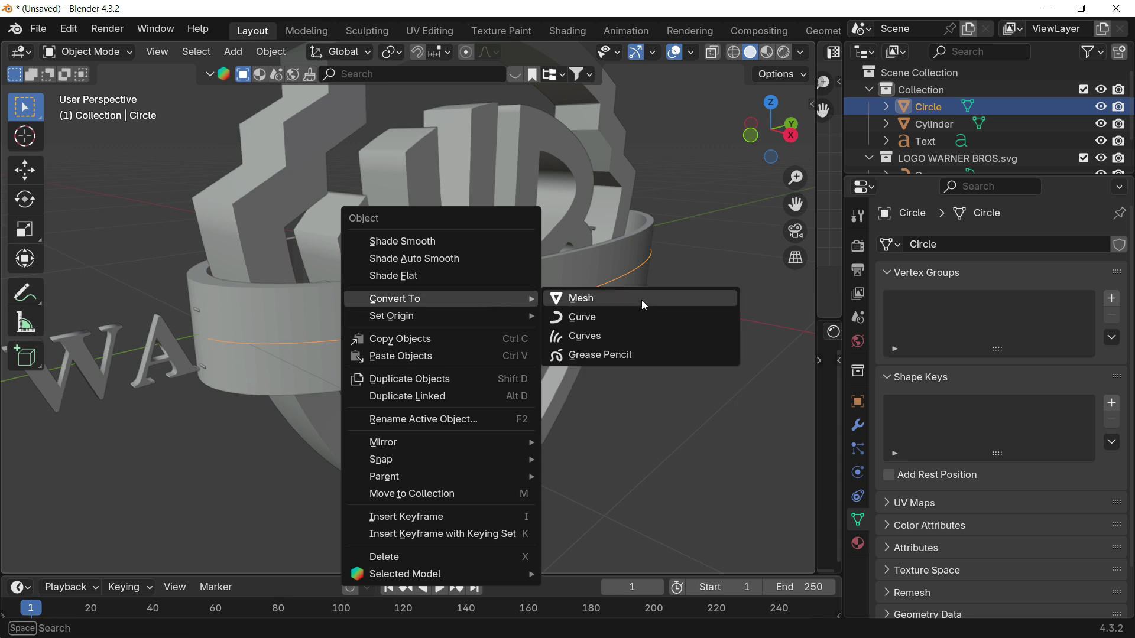
pyautogui.click(632, 319)
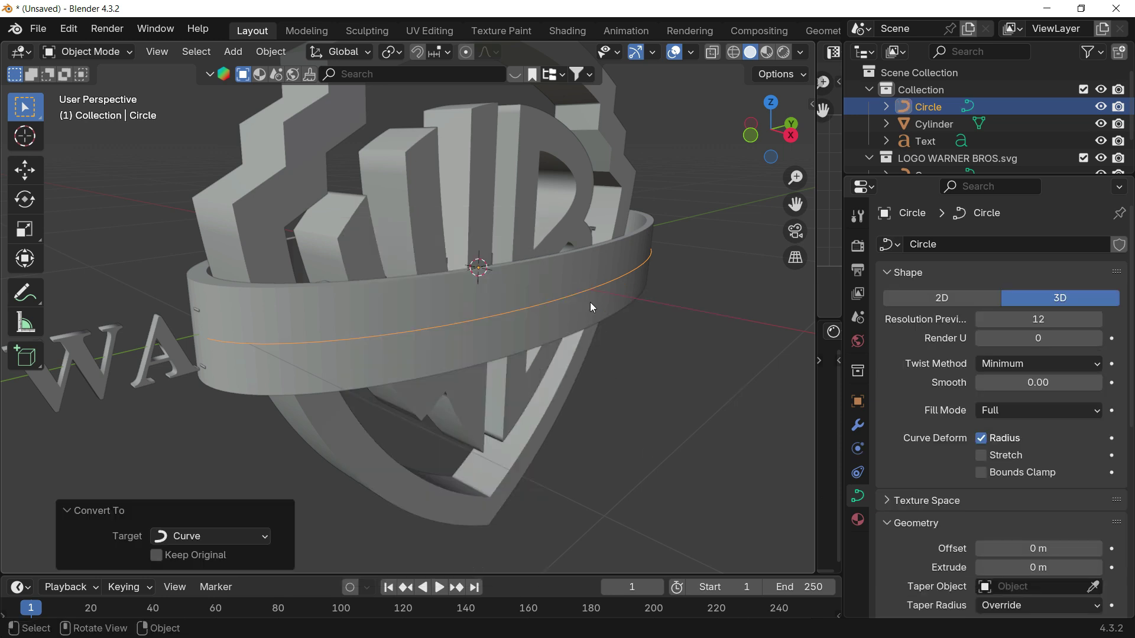
pyautogui.press('Tab')
pyautogui.press('Tab')
# - Add a Curve modifier to the "WARNER BROS. PICTURES" text with Circle as its curve object
pyautogui.moveTo(610, 340); pyautogui.dragTo(265, 359, button='middle')
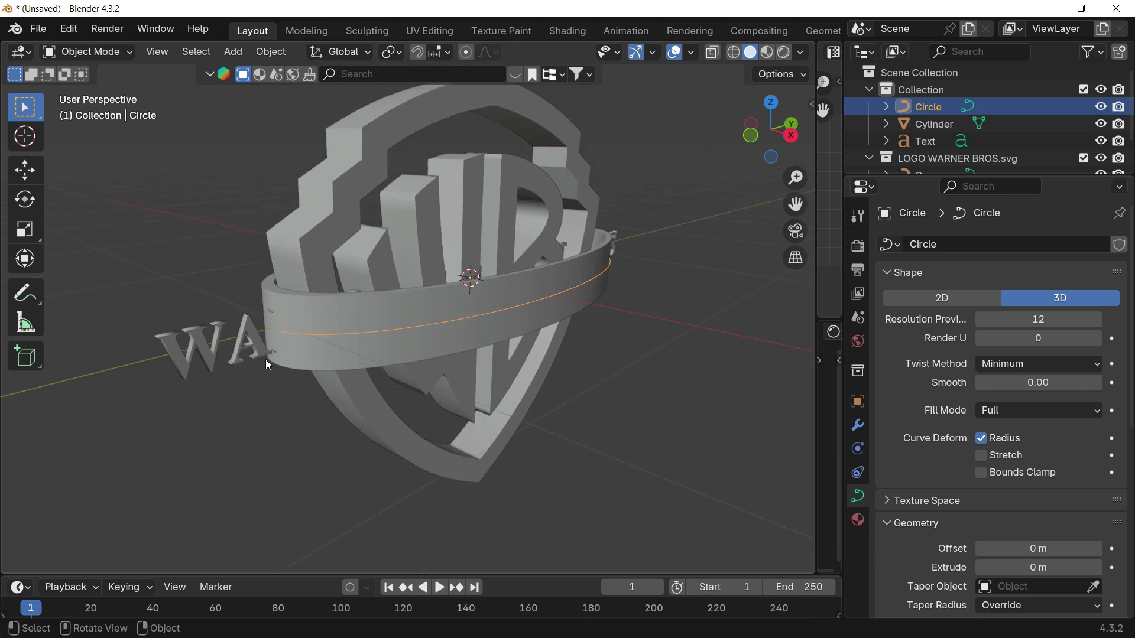
pyautogui.click(265, 359)
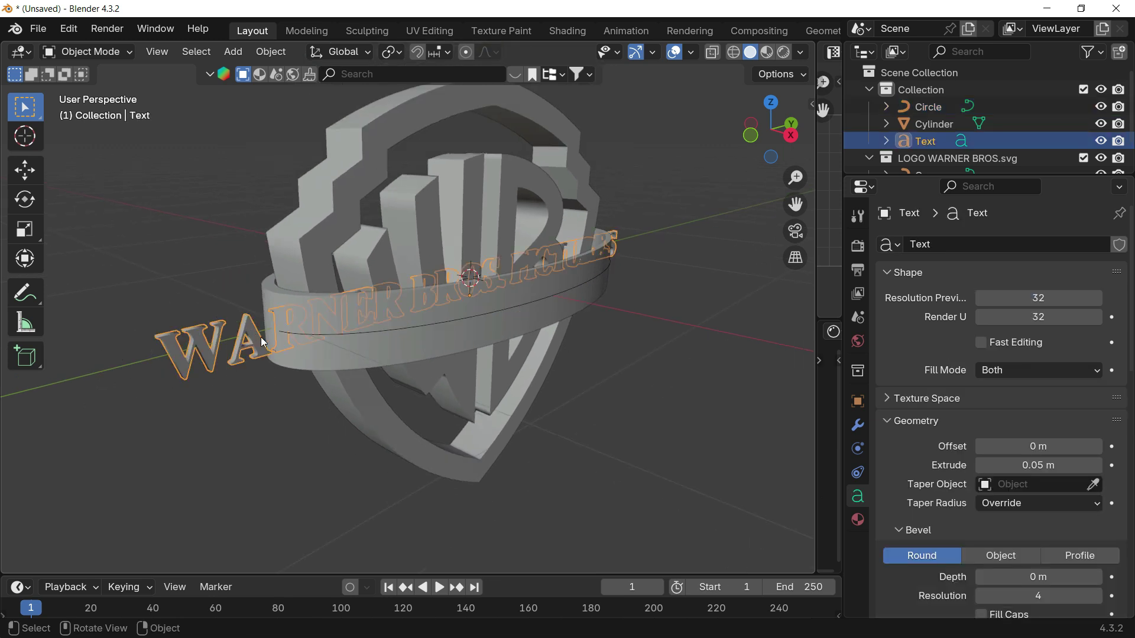
pyautogui.click(857, 424)
pyautogui.click(917, 247)
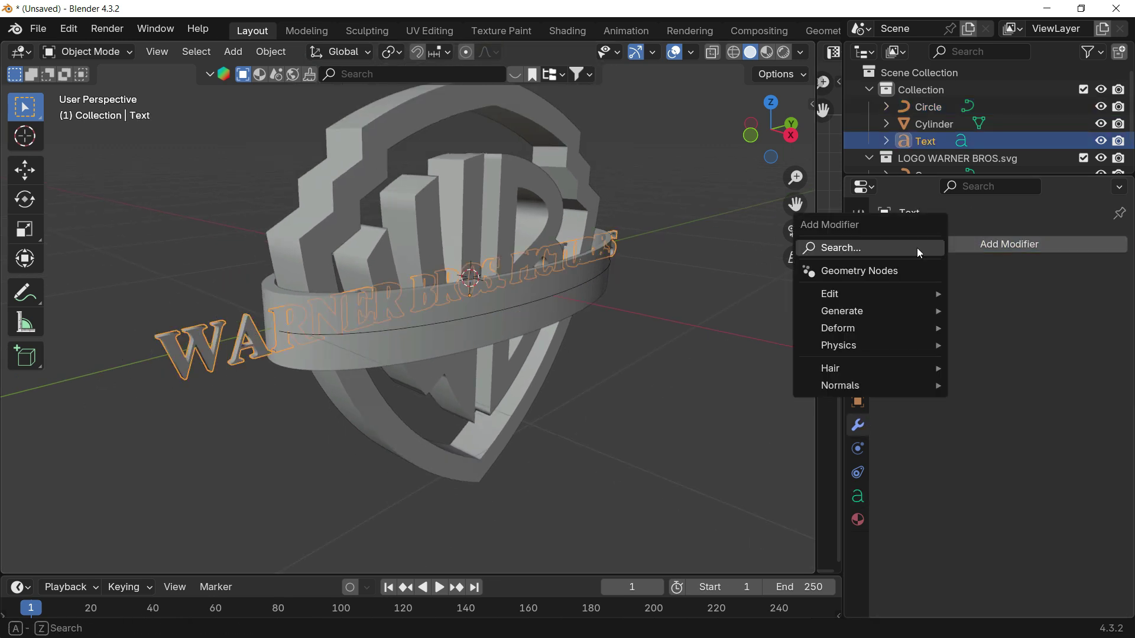
pyautogui.moveTo(866, 333)
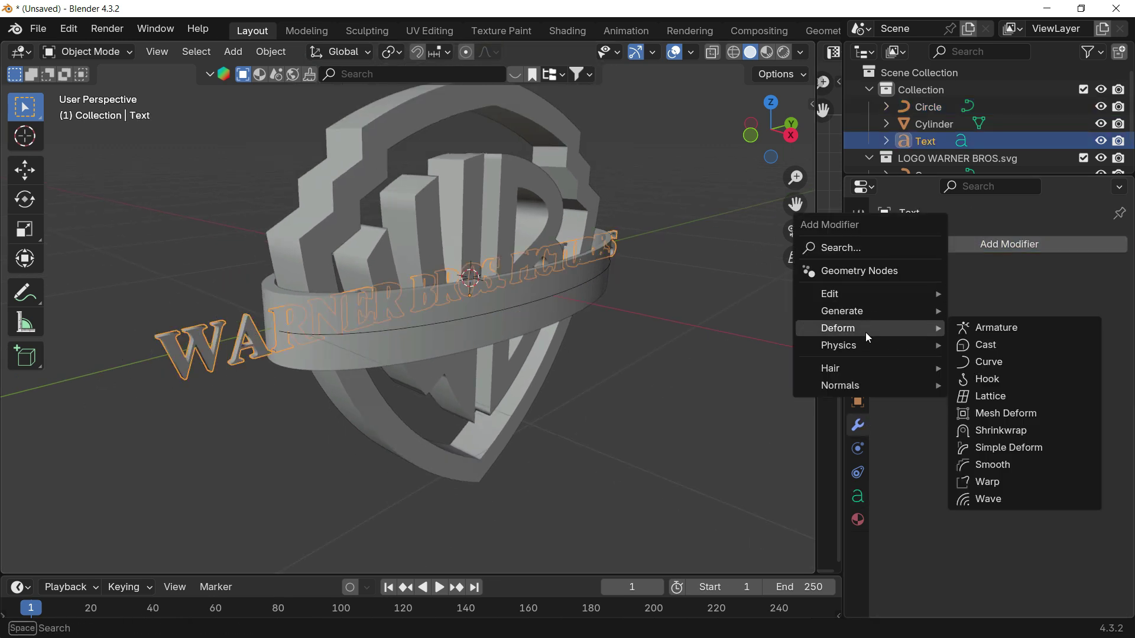
pyautogui.click(1043, 364)
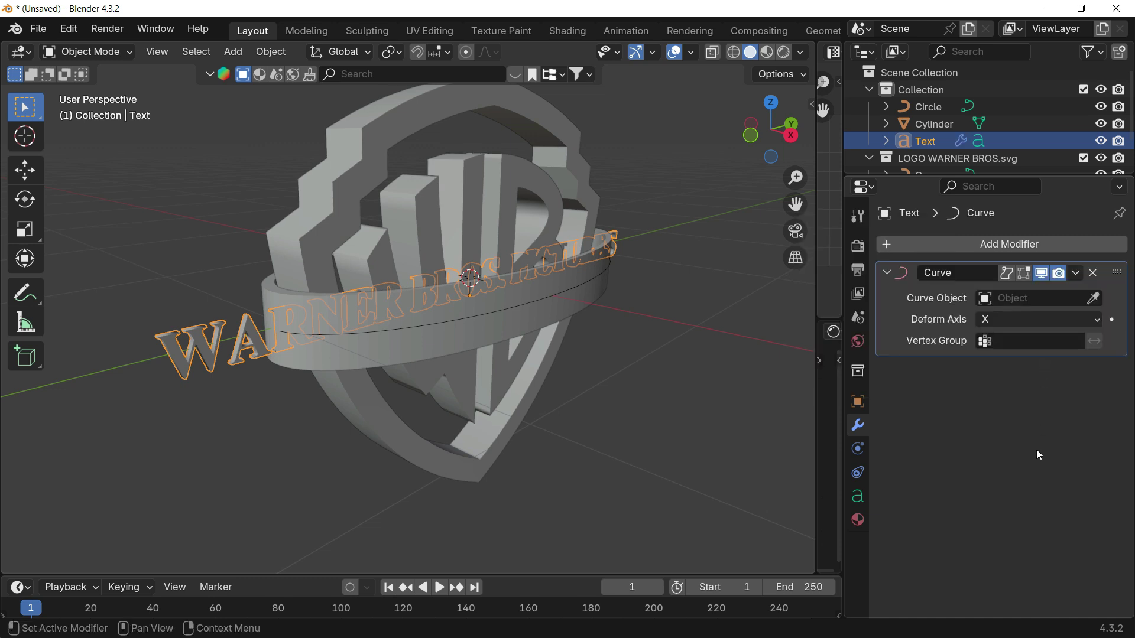
pyautogui.click(1093, 297)
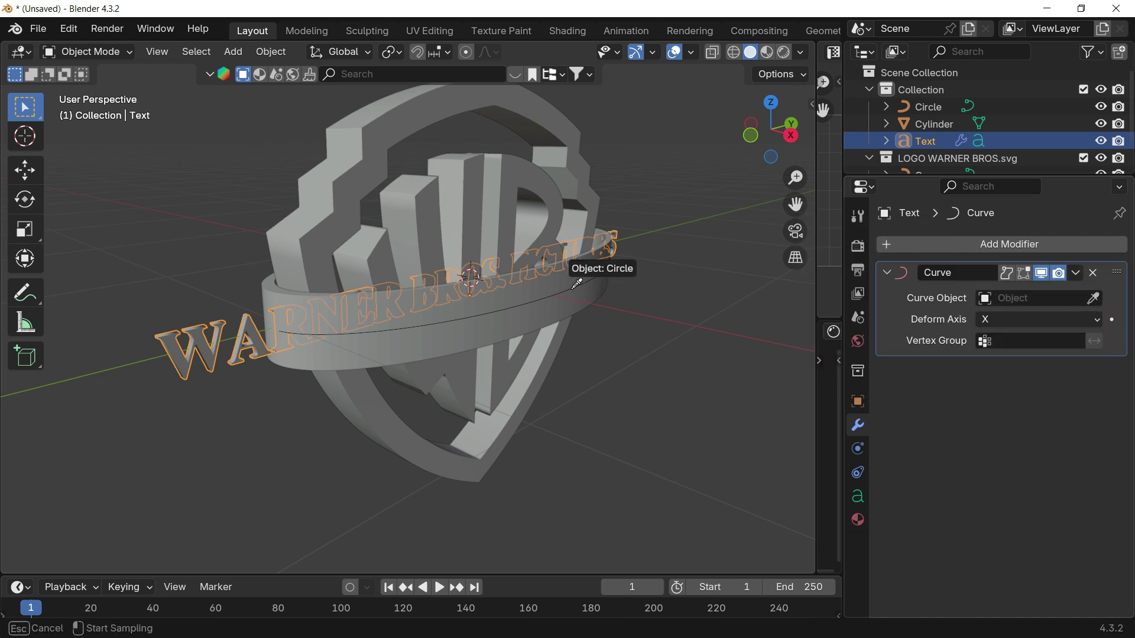
pyautogui.click(577, 307)
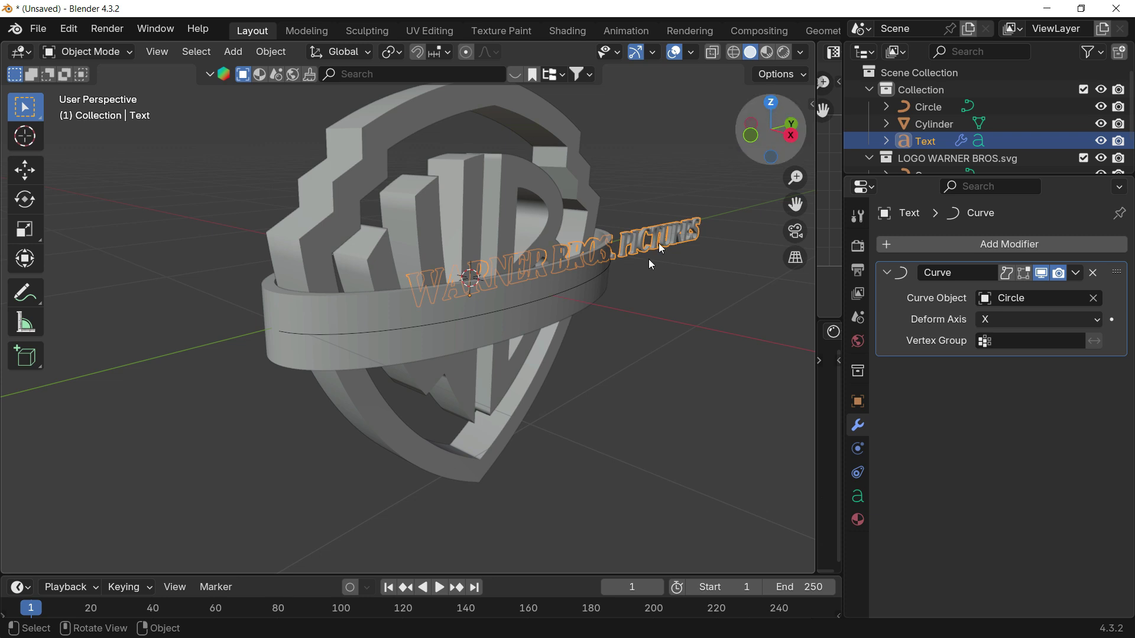
# - Isolate the Circle curve and the lettering in local view, and select the lettering alone
pyautogui.keyDown('shift'); pyautogui.click(600, 271); pyautogui.keyUp('shift')
pyautogui.click(603, 271)
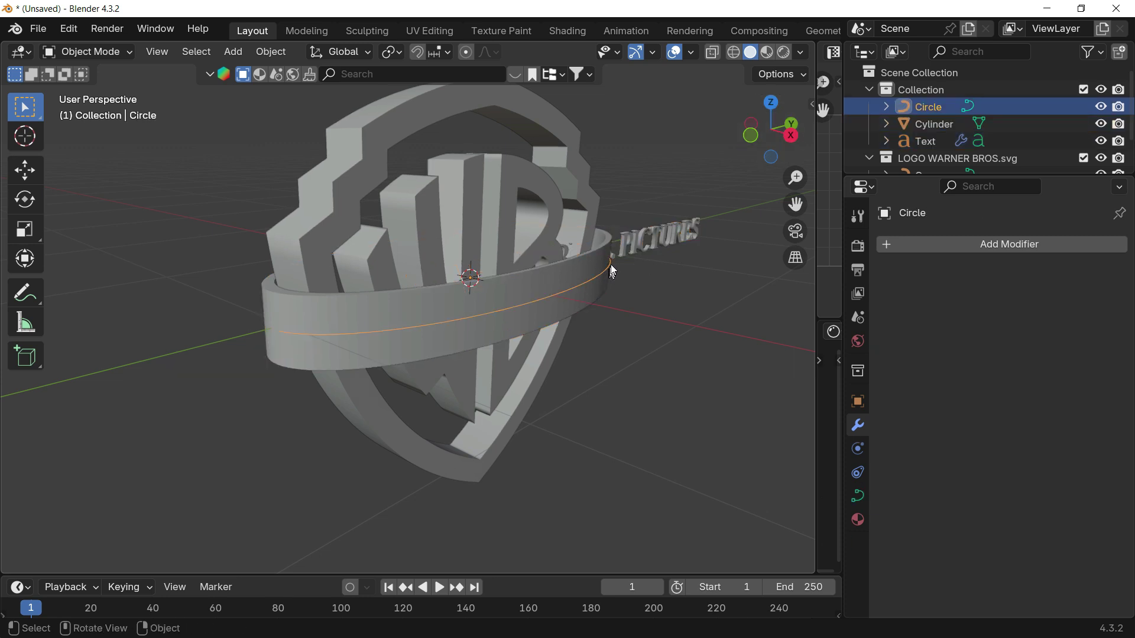
pyautogui.keyDown('shift'); pyautogui.click(631, 247); pyautogui.keyUp('shift')
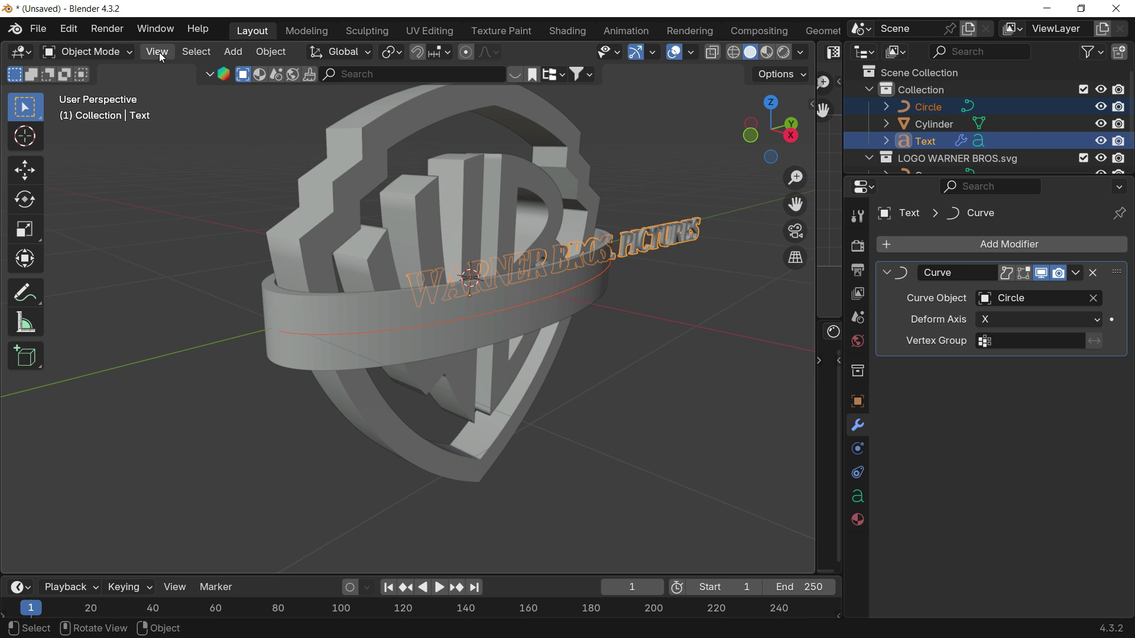
pyautogui.click(188, 50)
pyautogui.moveTo(165, 52)
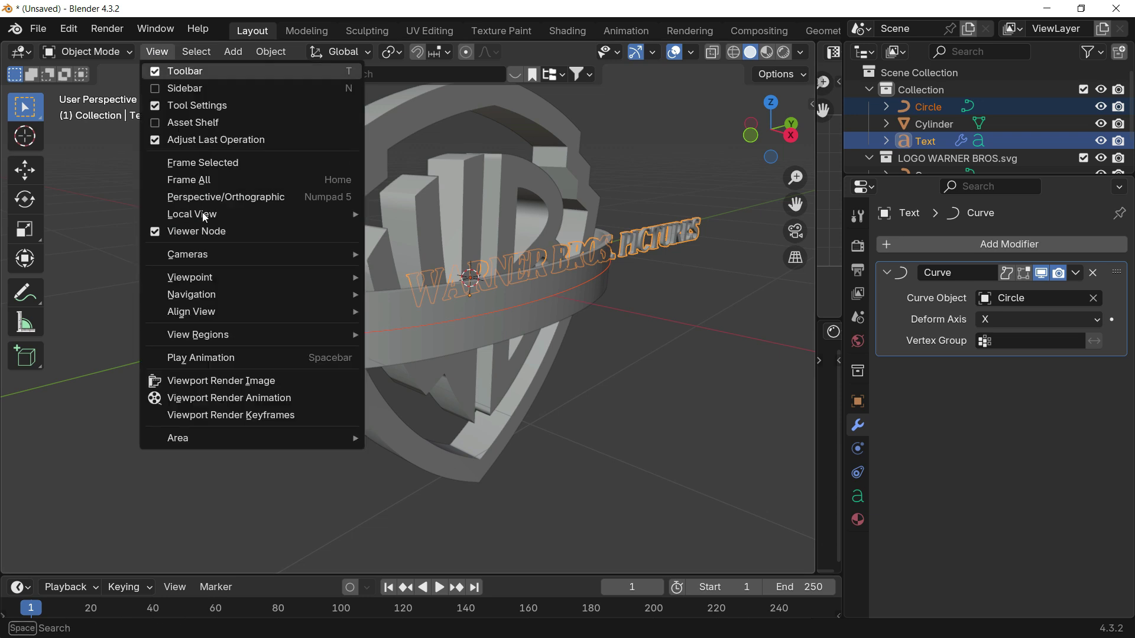
pyautogui.moveTo(275, 223)
pyautogui.click(434, 217)
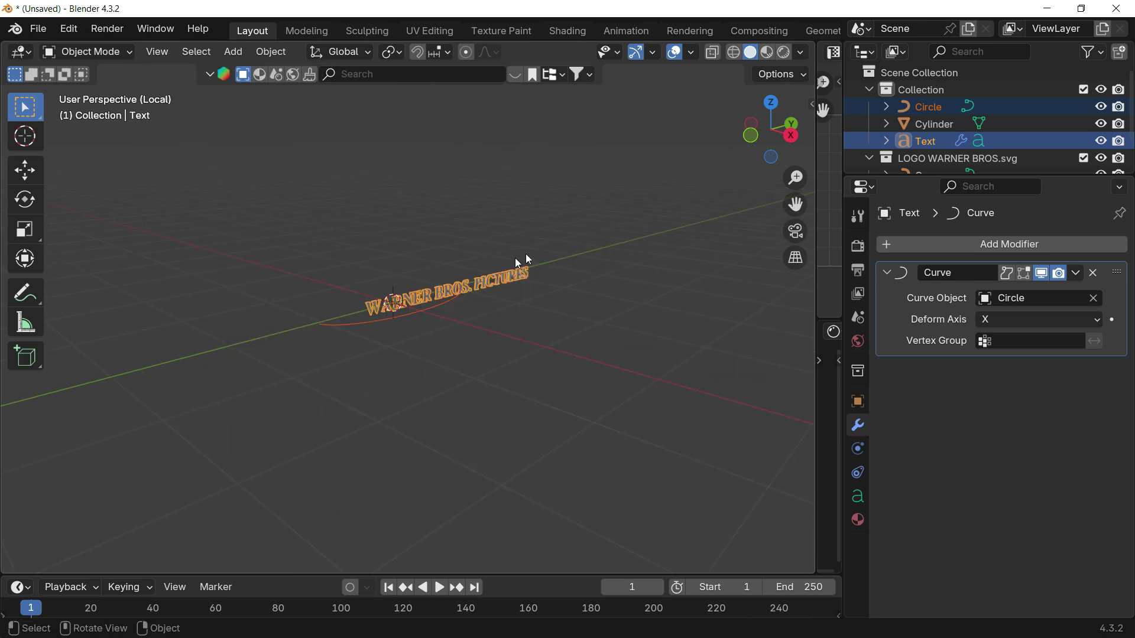
pyautogui.moveTo(487, 296)
pyautogui.keyDown('ctrl'); pyautogui.mouseDown(button='middle')
pyautogui.moveTo(494, 231)
pyautogui.moveTo(499, 297)
pyautogui.mouseUp(button='middle'); pyautogui.keyUp('ctrl')
pyautogui.click(493, 291)
pyautogui.scroll(3, 498, 293)
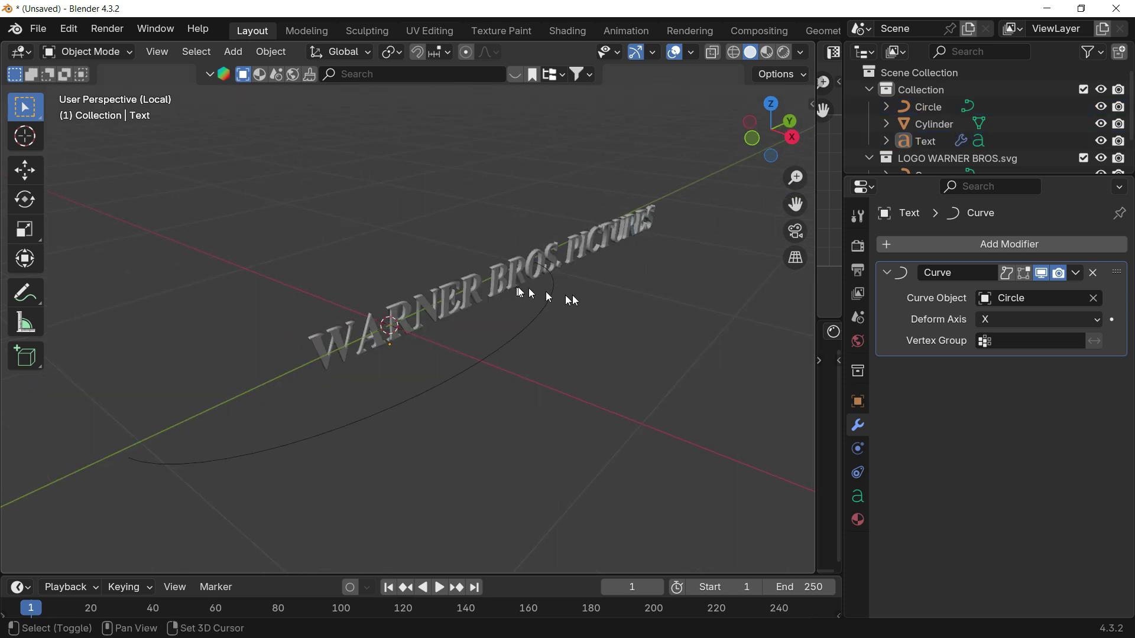
pyautogui.keyDown('shift'); pyautogui.moveTo(572, 295); pyautogui.dragTo(588, 287, button='middle'); pyautogui.keyUp('shift')
pyautogui.click(596, 244)
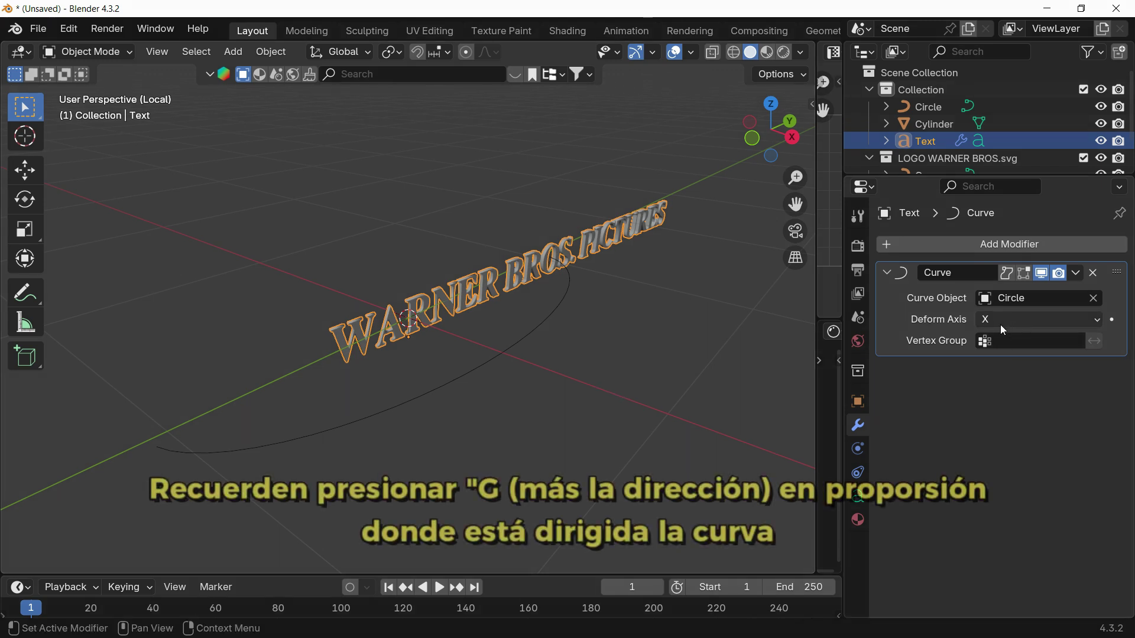
pyautogui.press('g')
pyautogui.press('x')
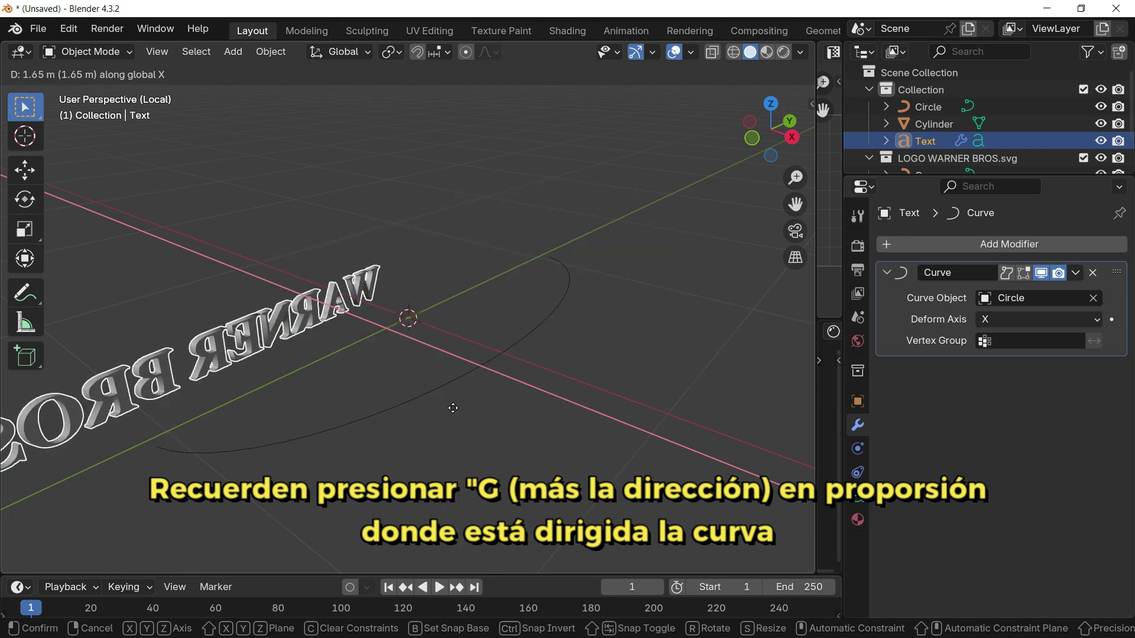
pyautogui.rightClick(431, 357)
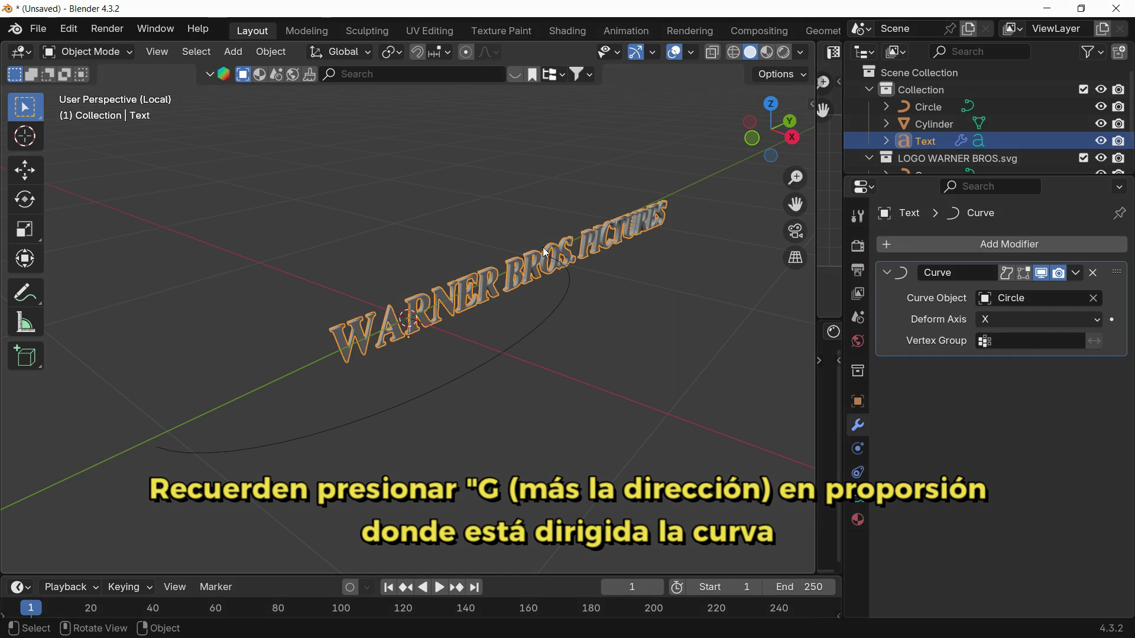
# - Set the Curve modifier's deform axis to Y and try moving the text along Y to follow the arc
pyautogui.click(1016, 321)
pyautogui.click(1005, 358)
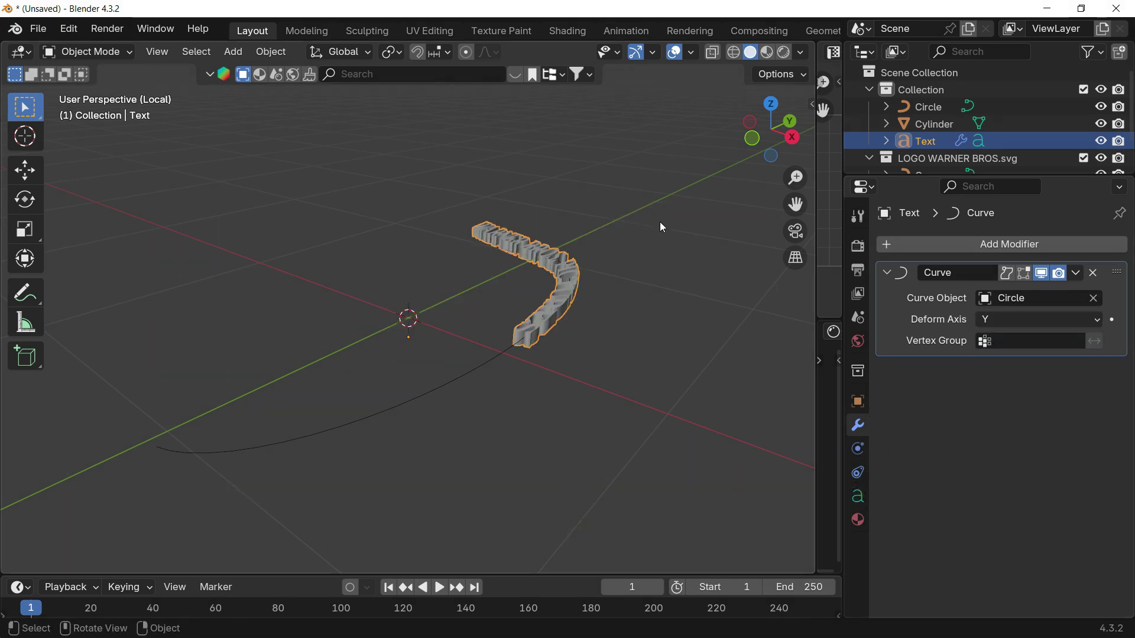
pyautogui.press('g')
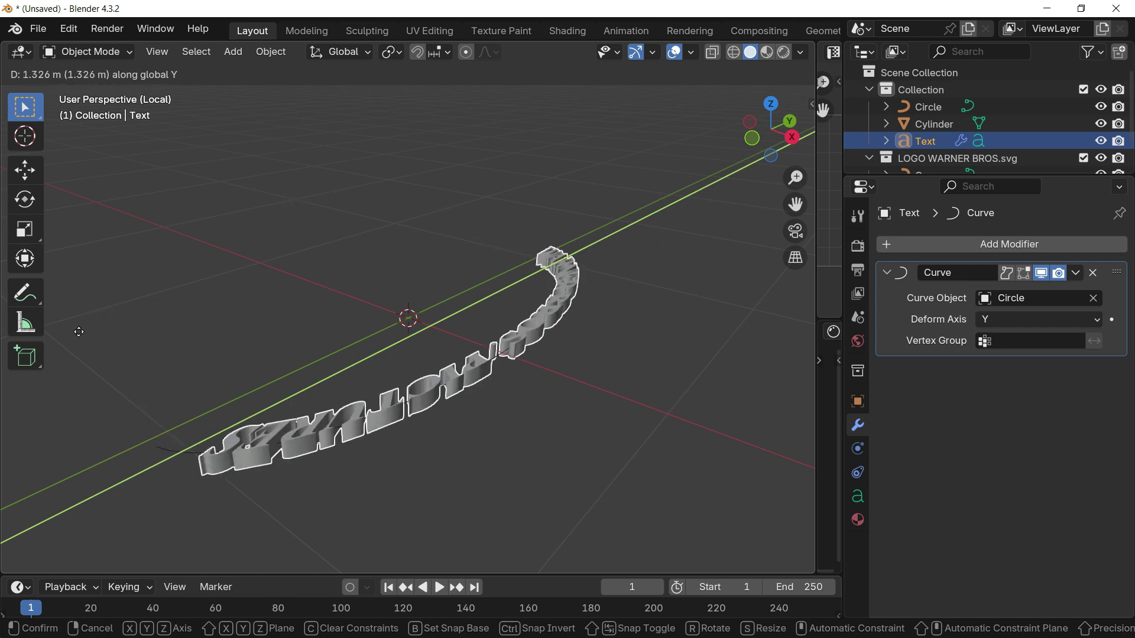
pyautogui.click(507, 339)
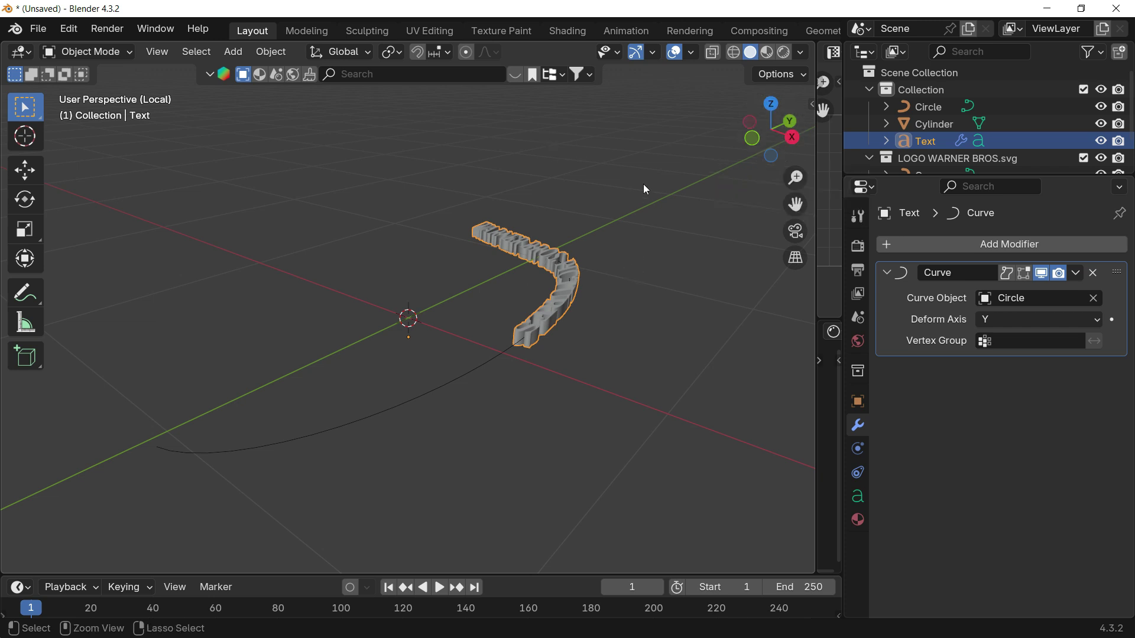
# - Undo the lettering's last deform-axis change and apply the scale of the Circle curve
pyautogui.hotkey('ctrl', 'z')
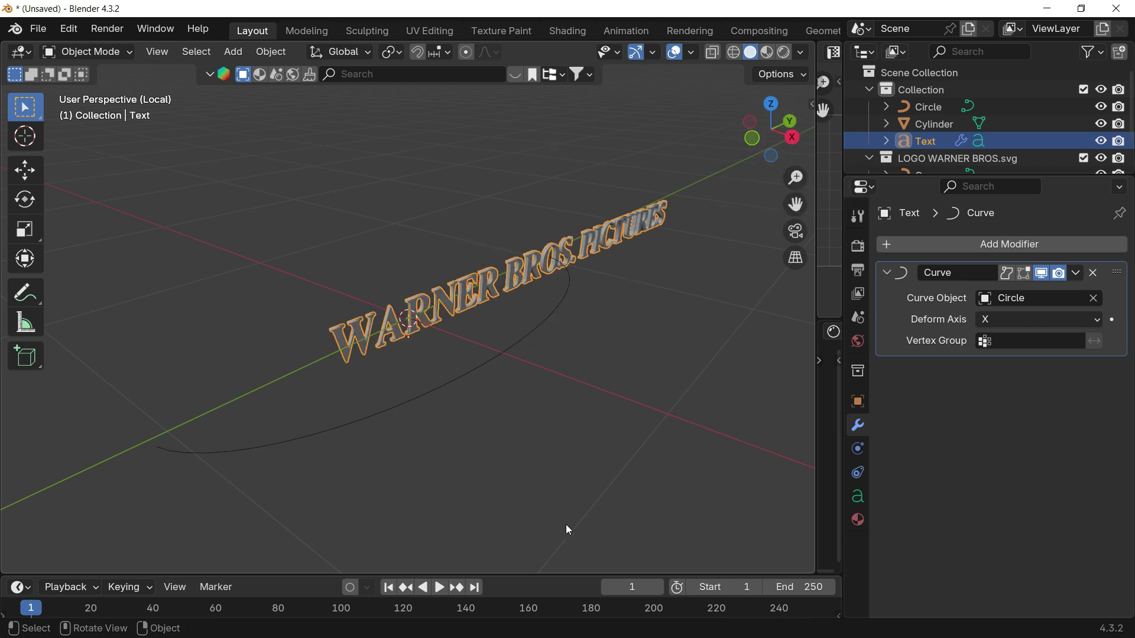
pyautogui.click(502, 359)
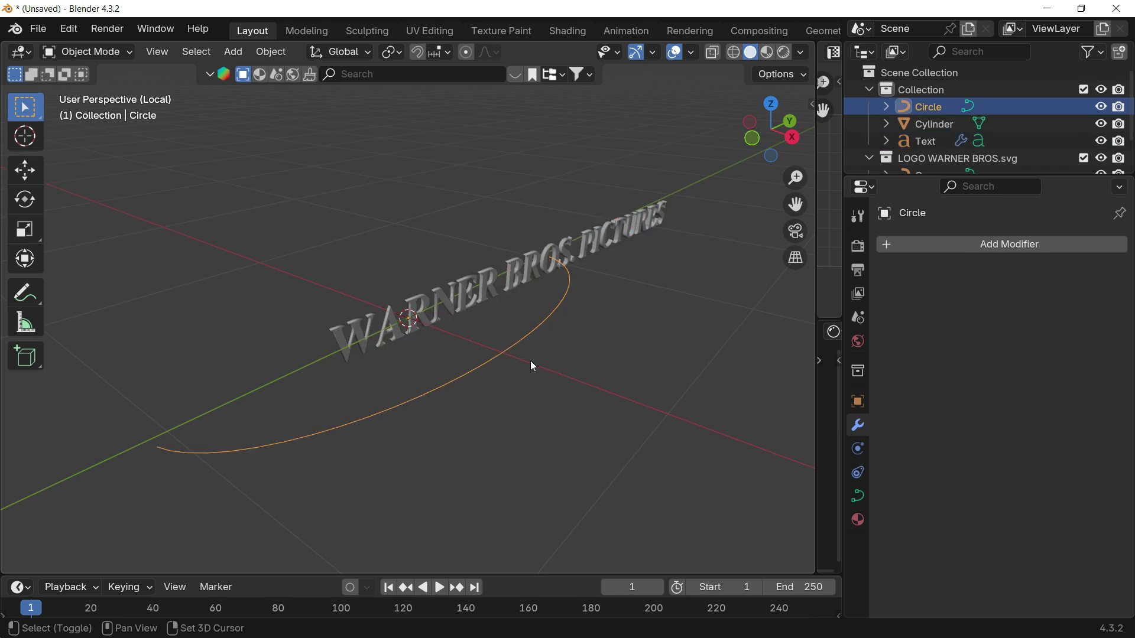
pyautogui.moveTo(531, 360); pyautogui.dragTo(554, 362, button='middle')
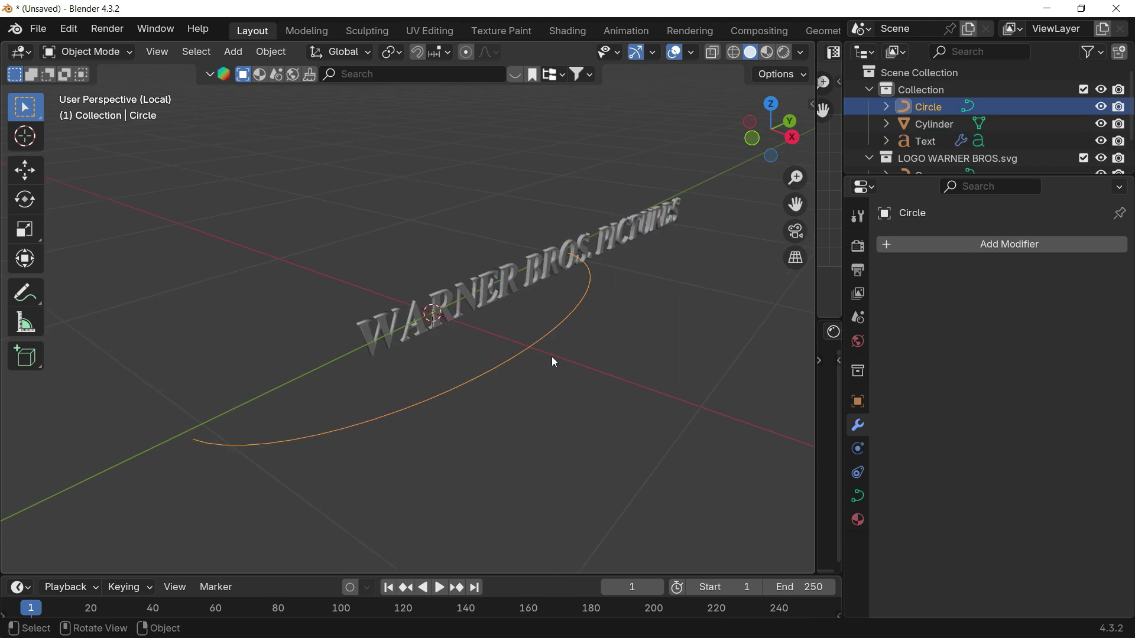
pyautogui.hotkey('ctrl', 'a')
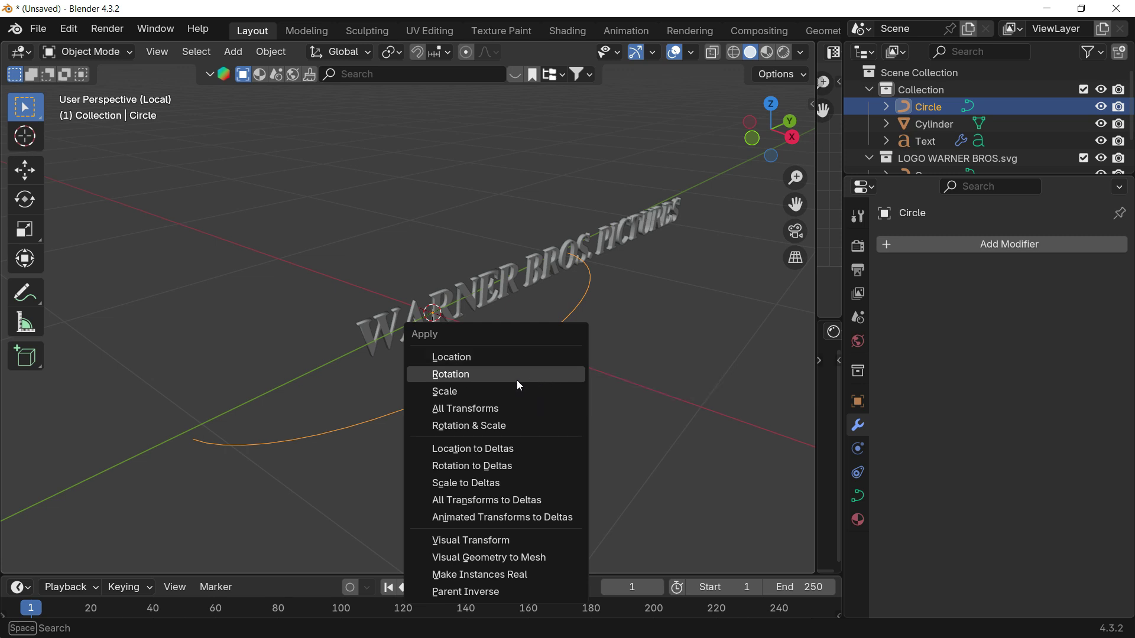
pyautogui.click(453, 390)
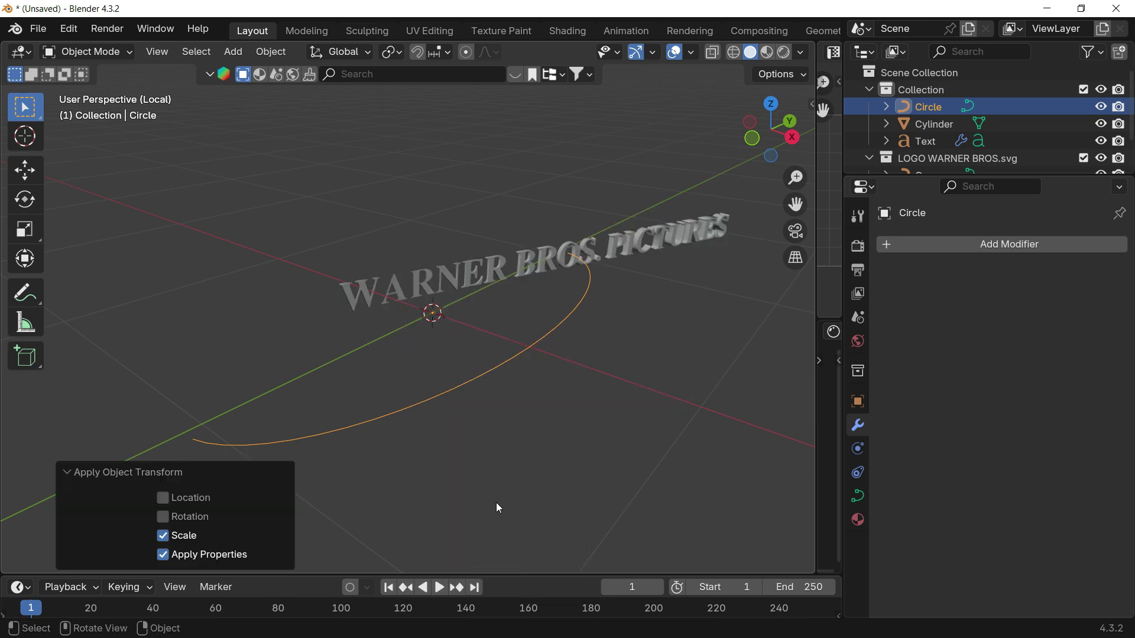
# - Try Y and Z as the text's Curve modifier deform axis, and settle on -Y
pyautogui.click(606, 245)
pyautogui.click(996, 320)
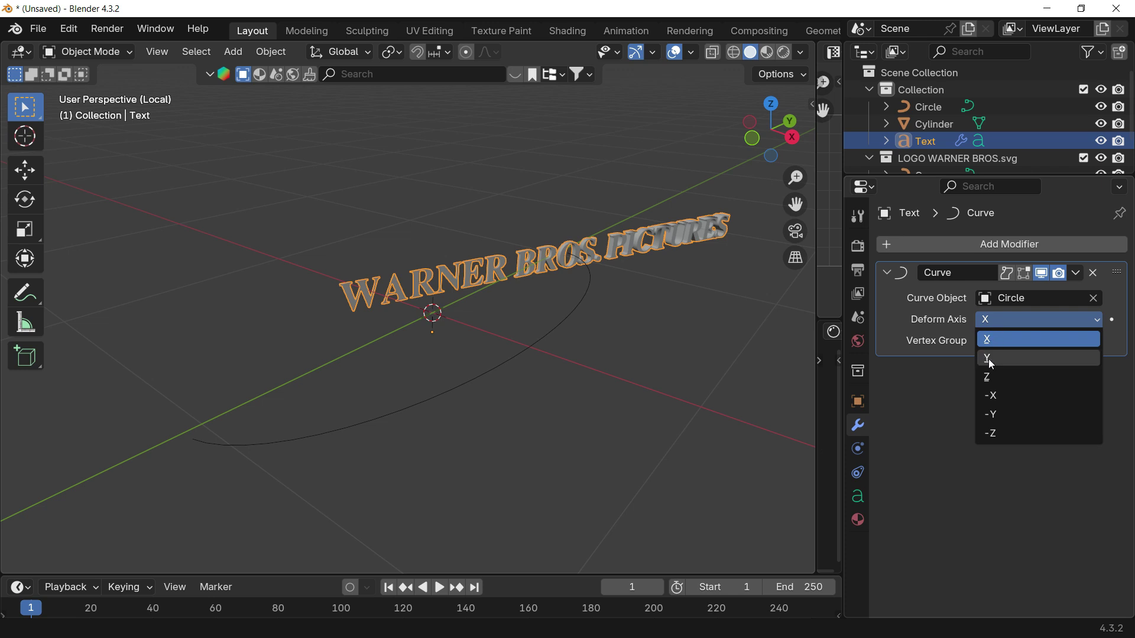
pyautogui.click(1005, 358)
pyautogui.click(995, 318)
pyautogui.click(1004, 376)
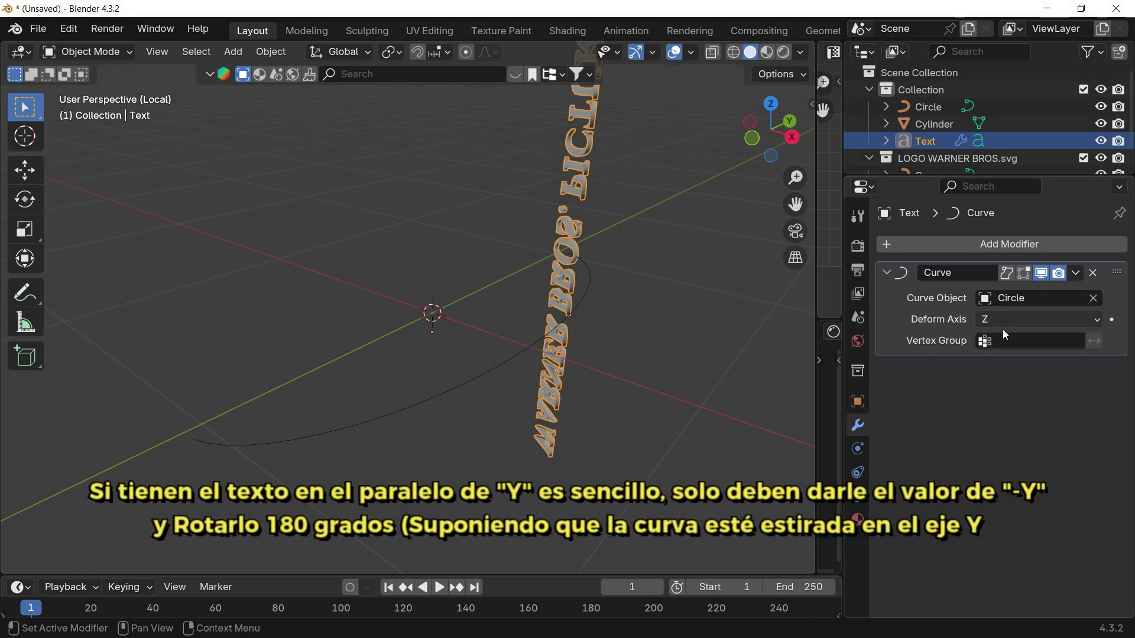
pyautogui.click(1002, 322)
pyautogui.click(1014, 415)
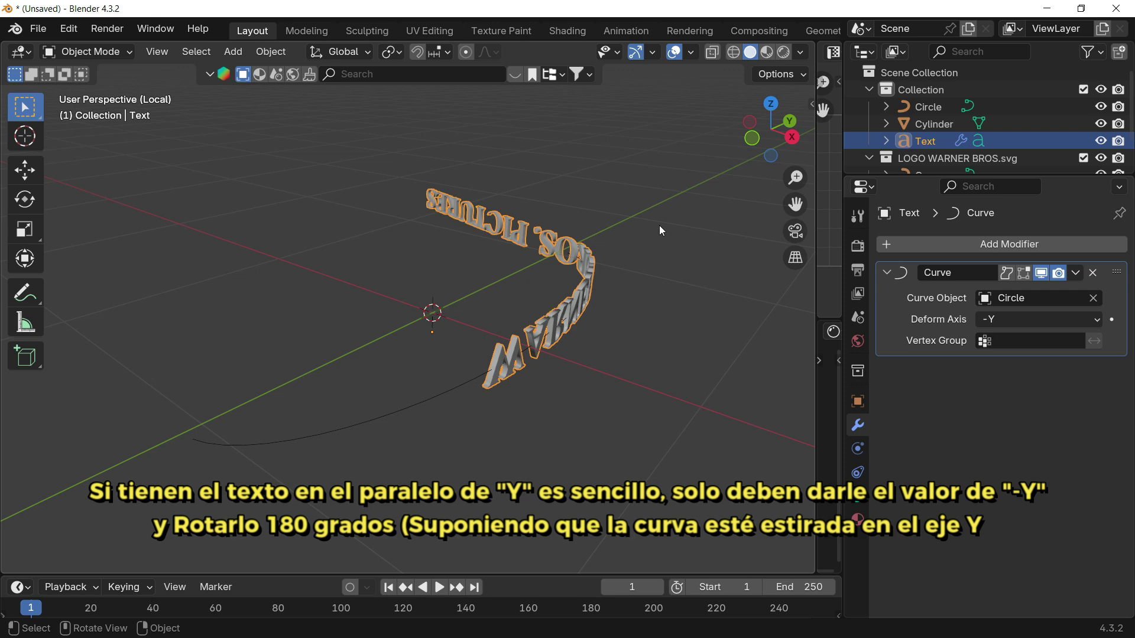
# - Move the lettering about -1.07 m along Y so it wraps around the front of the arc
pyautogui.press('g')
pyautogui.press('y')
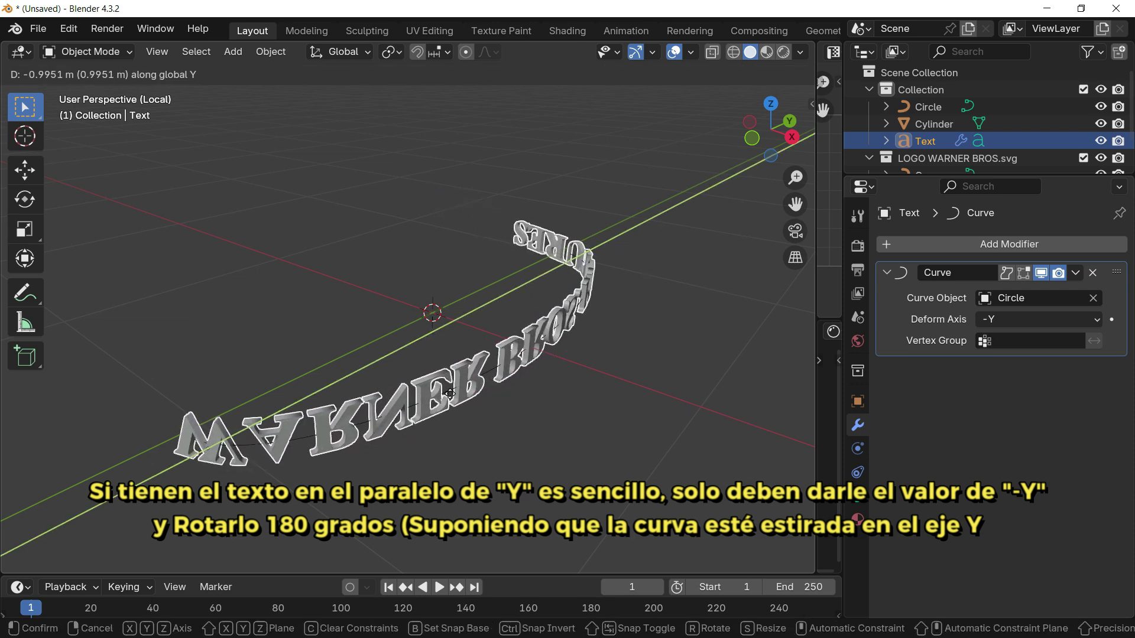
pyautogui.click(436, 405)
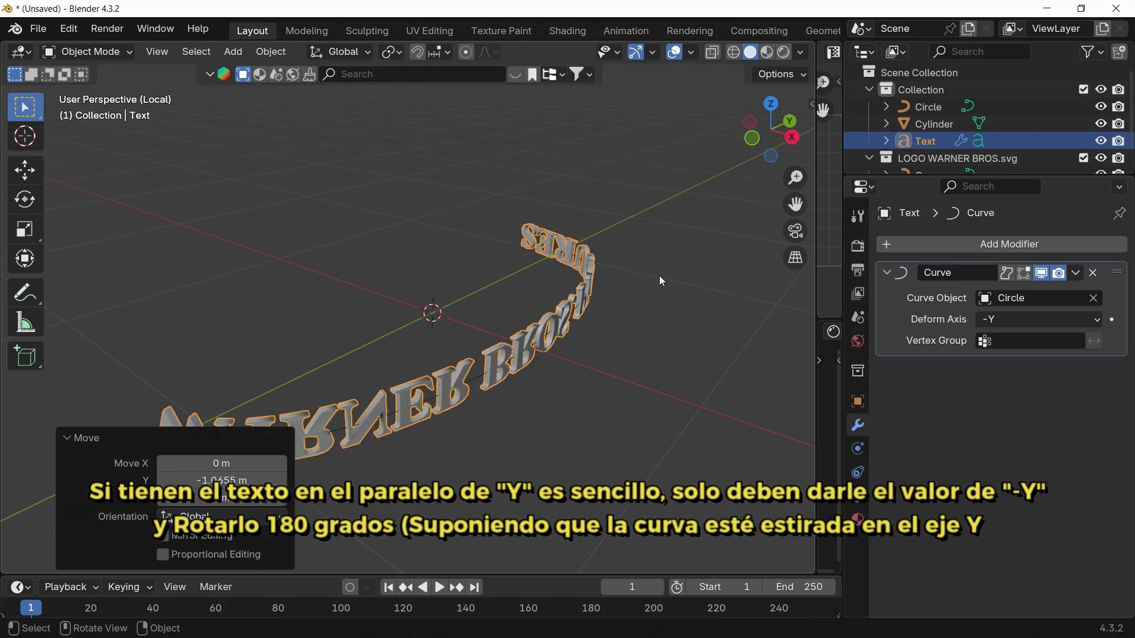
pyautogui.keyDown('shift'); pyautogui.moveTo(622, 286); pyautogui.dragTo(640, 251, button='middle'); pyautogui.keyUp('shift')
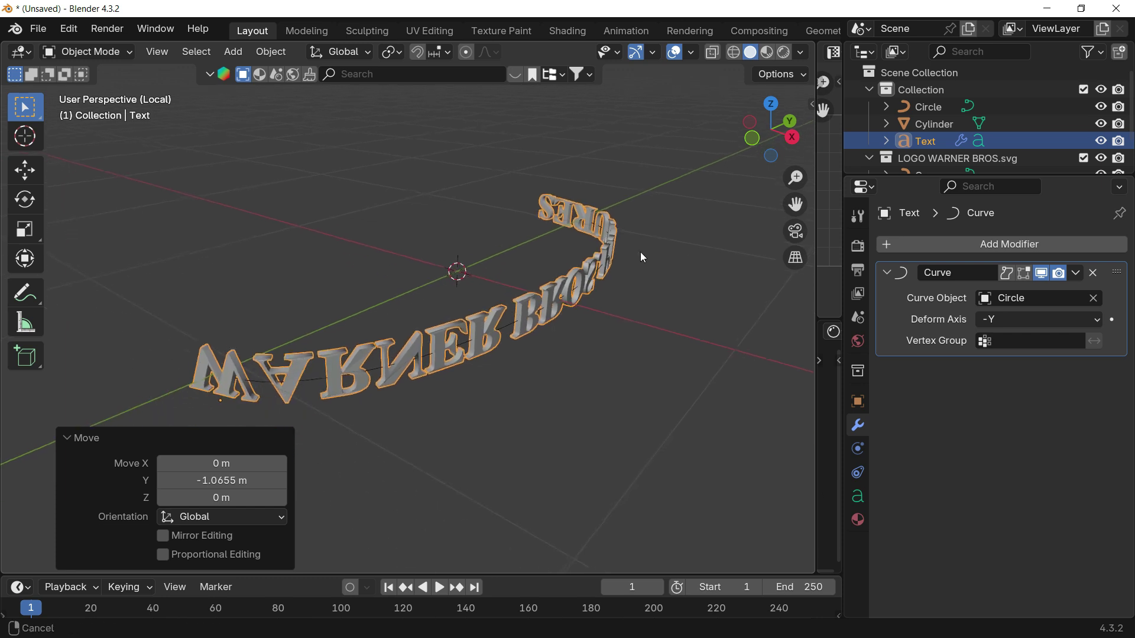
pyautogui.click(68, 438)
pyautogui.keyDown('shift'); pyautogui.moveTo(594, 320); pyautogui.dragTo(619, 334, button='middle'); pyautogui.keyUp('shift')
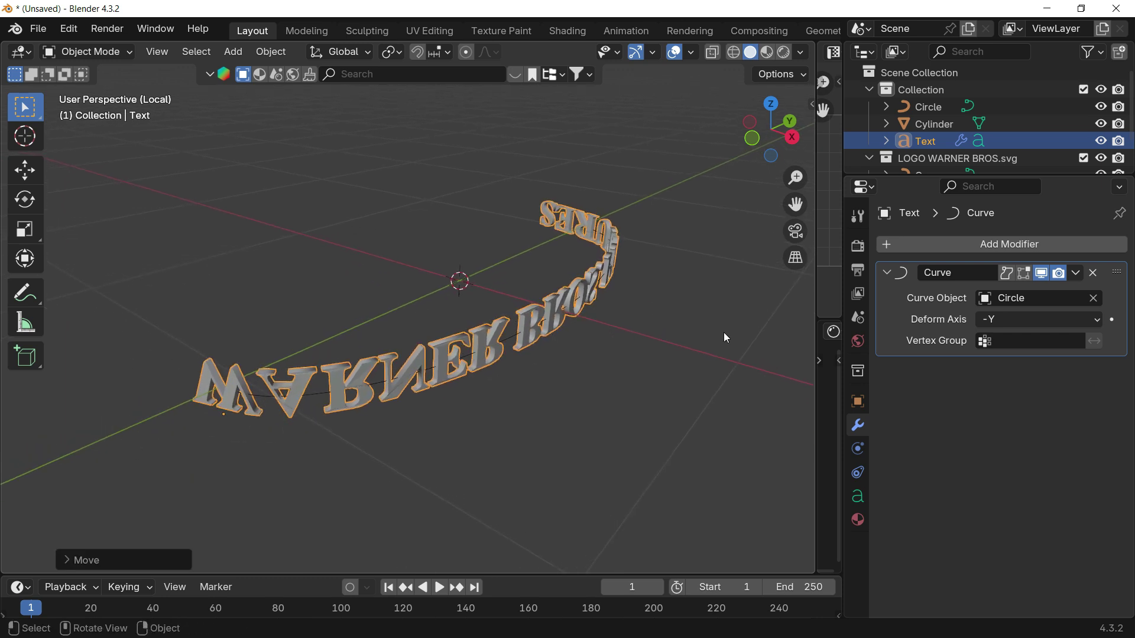
# - Rotate the lettering 180° about the Y axis to turn it upright
pyautogui.press('r')
pyautogui.press('x')
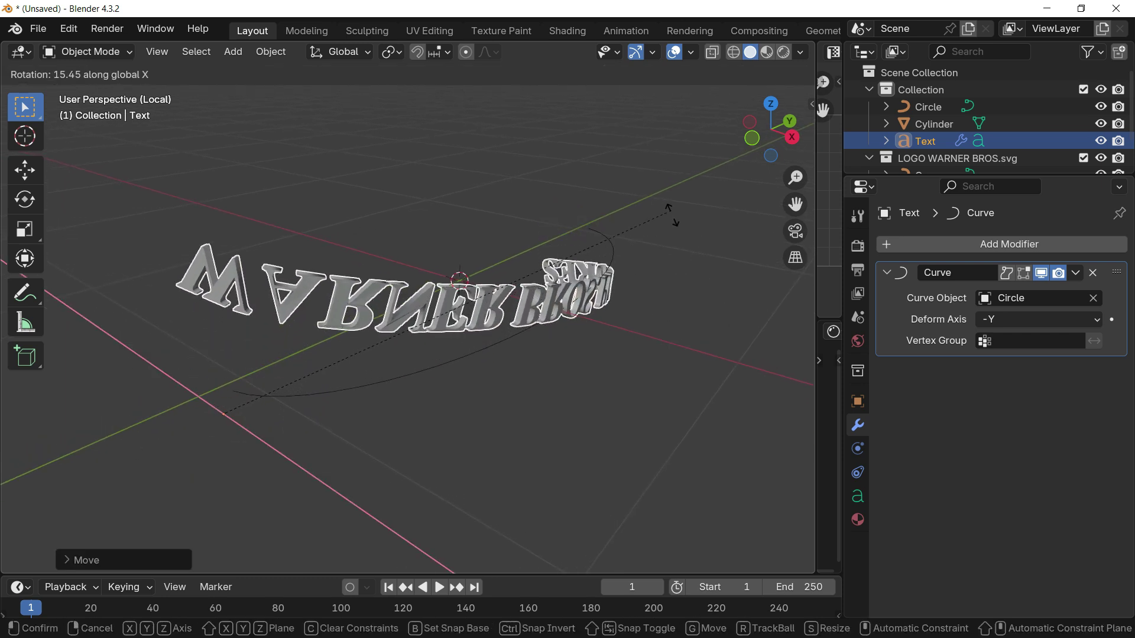
pyautogui.press('y')
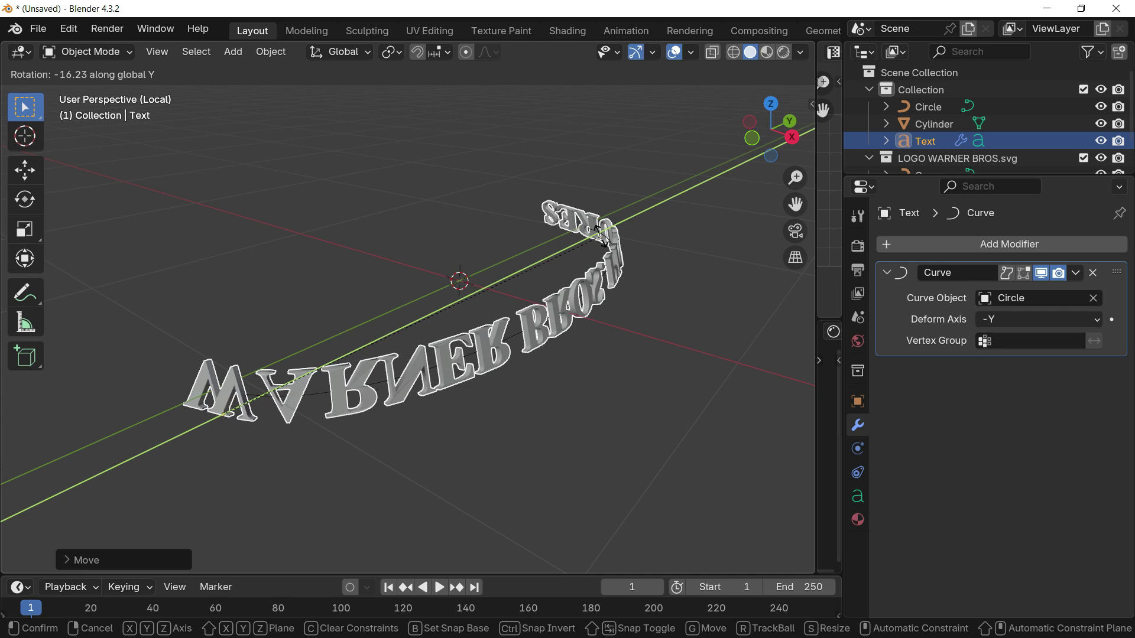
pyautogui.write('180')
pyautogui.press('Return')
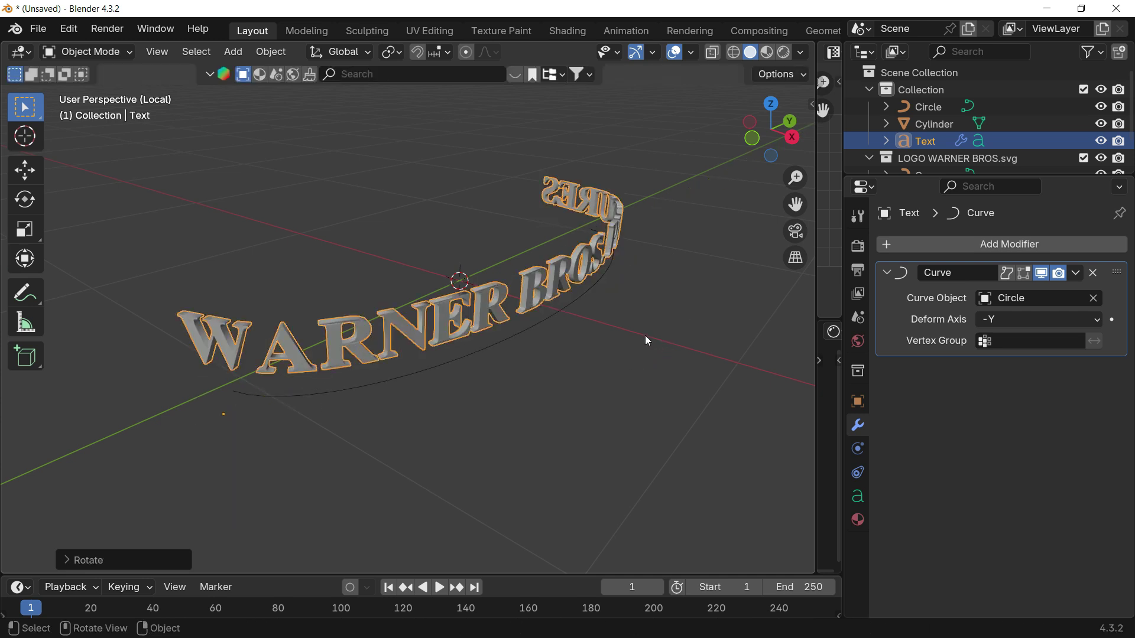
# - Scale the lettering down uniformly so the whole text fits along the front arc
pyautogui.moveTo(562, 320); pyautogui.dragTo(639, 241, button='middle')
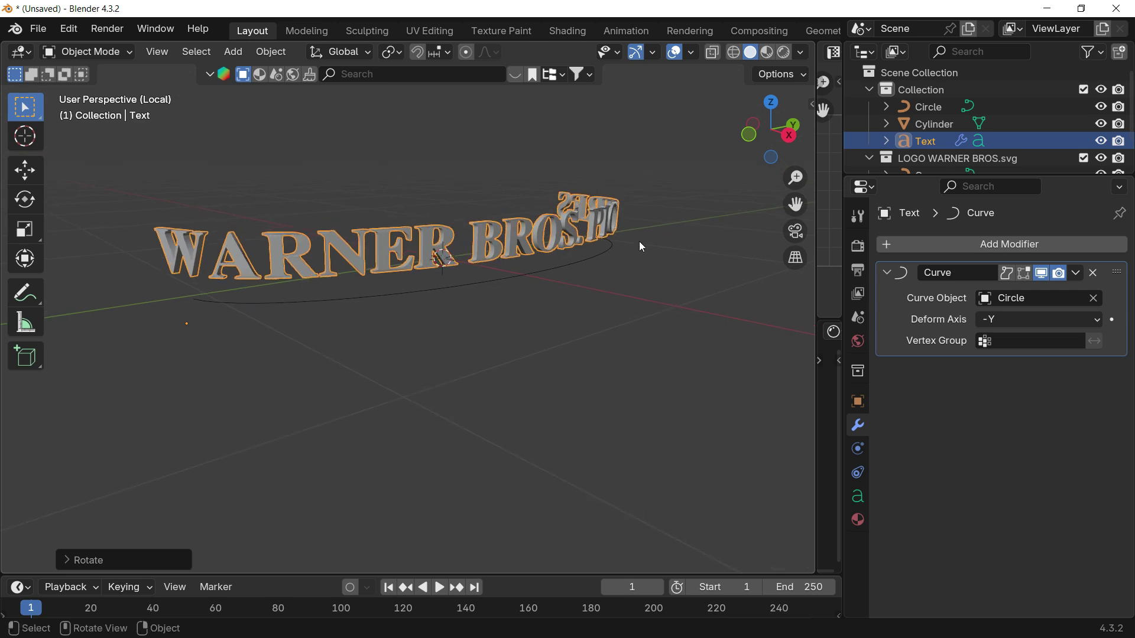
pyautogui.keyDown('shift'); pyautogui.moveTo(559, 246); pyautogui.dragTo(582, 259, button='middle'); pyautogui.keyUp('shift')
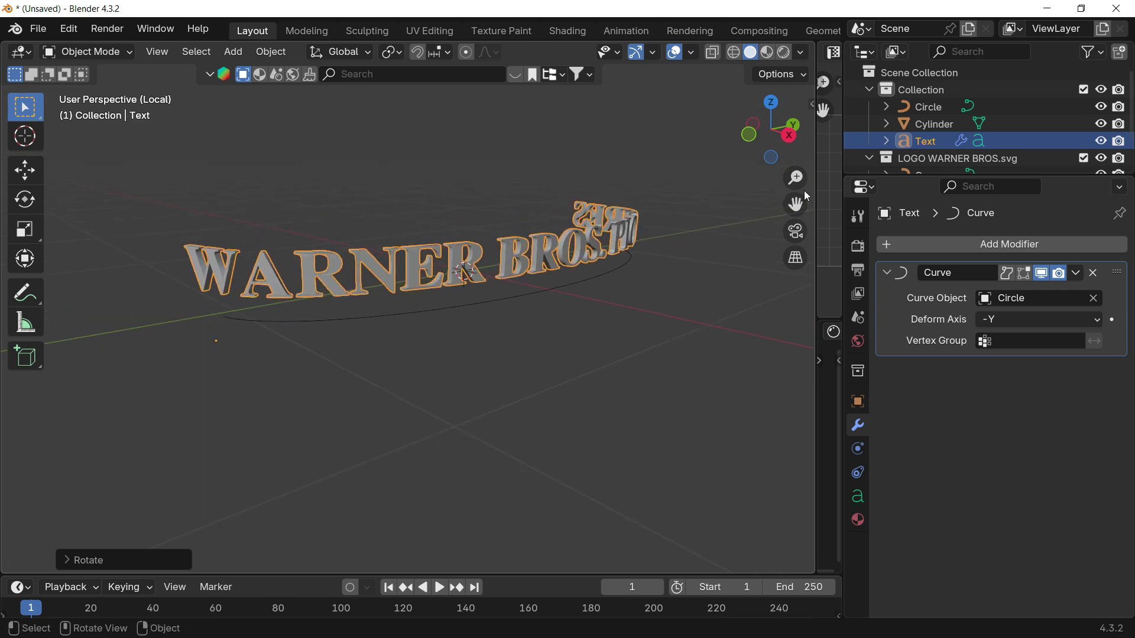
pyautogui.moveTo(623, 305); pyautogui.dragTo(689, 269, button='middle')
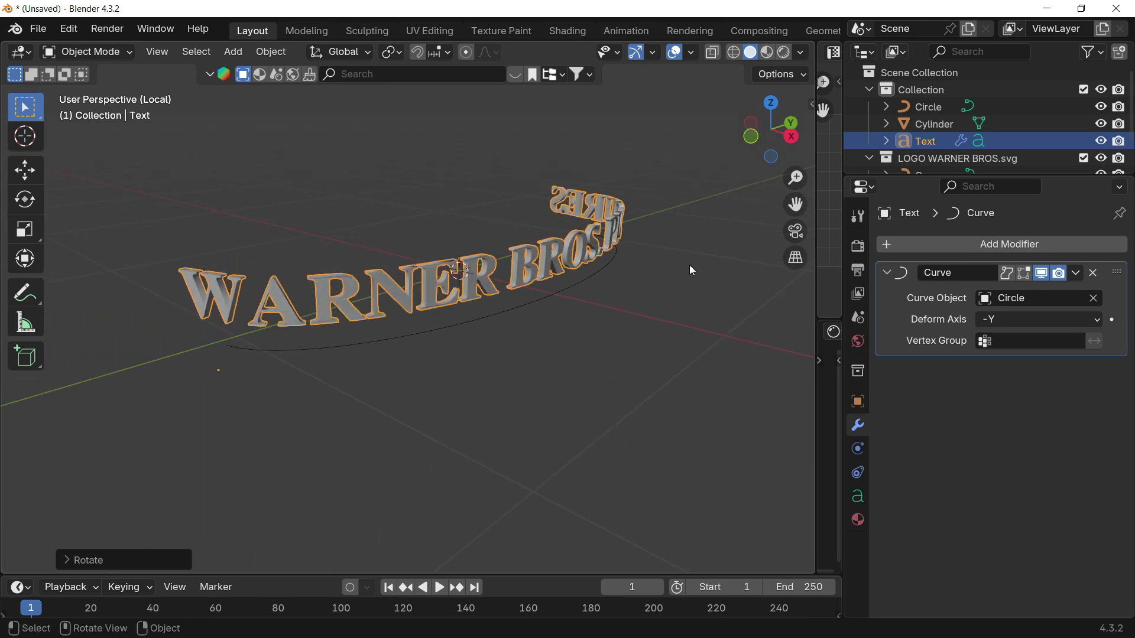
pyautogui.click(775, 106)
pyautogui.keyDown('shift'); pyautogui.moveTo(623, 310); pyautogui.dragTo(634, 334, button='middle'); pyautogui.keyUp('shift')
pyautogui.scroll(-2, 614, 376)
pyautogui.scroll(1, 515, 325)
pyautogui.scroll(1, 633, 307)
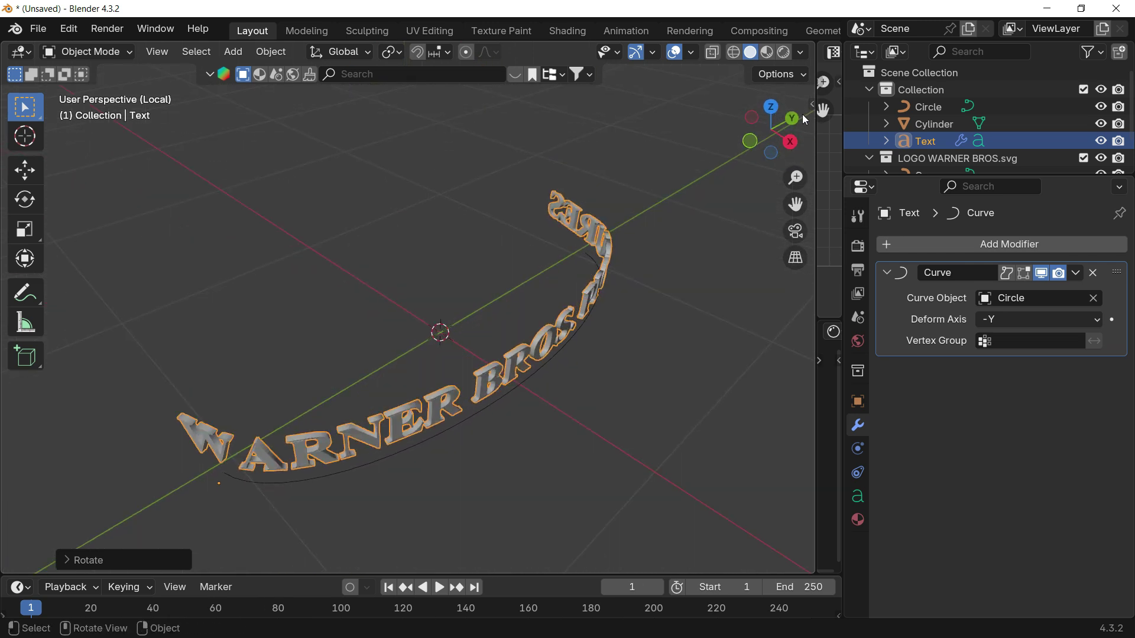
pyautogui.press('s')
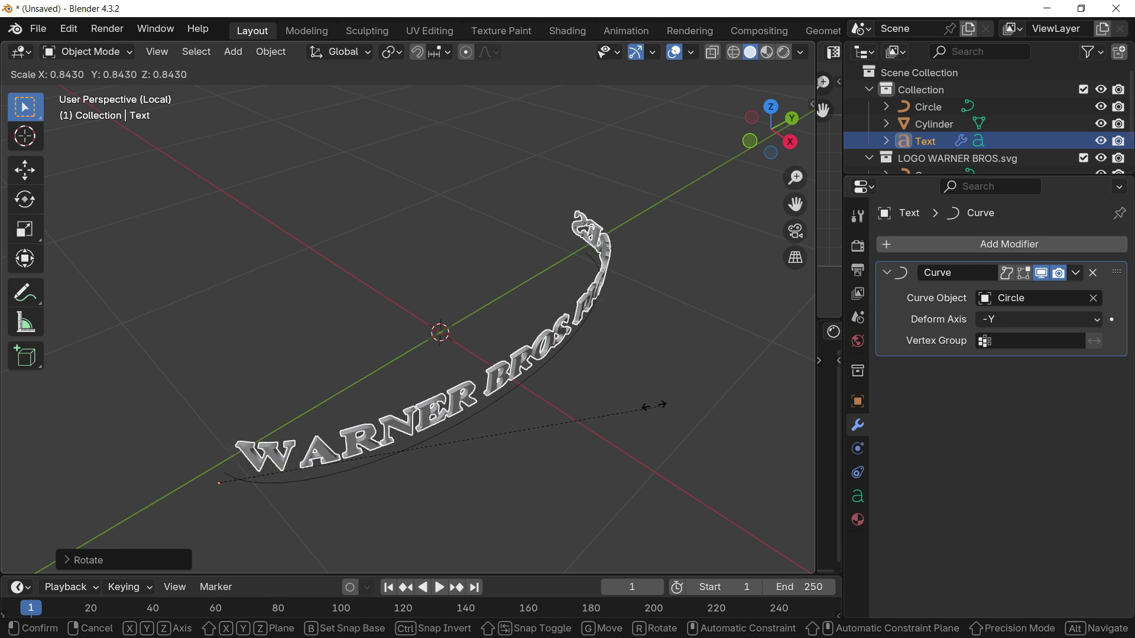
pyautogui.click(544, 387)
# - Shift the lettering slightly along negative Y to centre it on the curve in the right view, keeping it selected
pyautogui.click(788, 144)
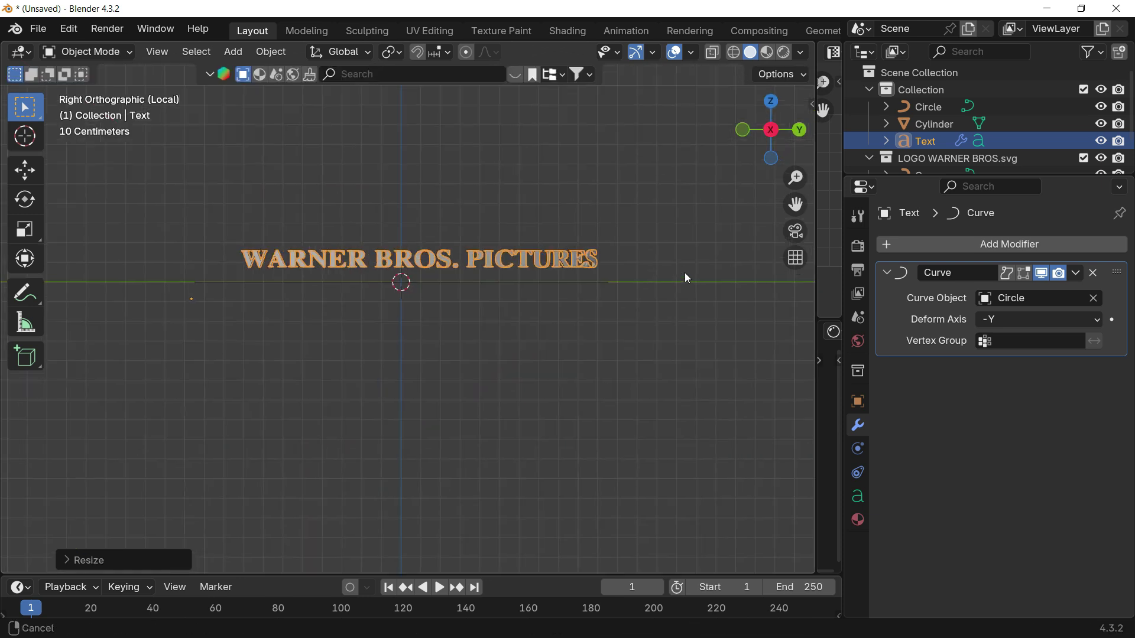
pyautogui.press('g')
pyautogui.press('x')
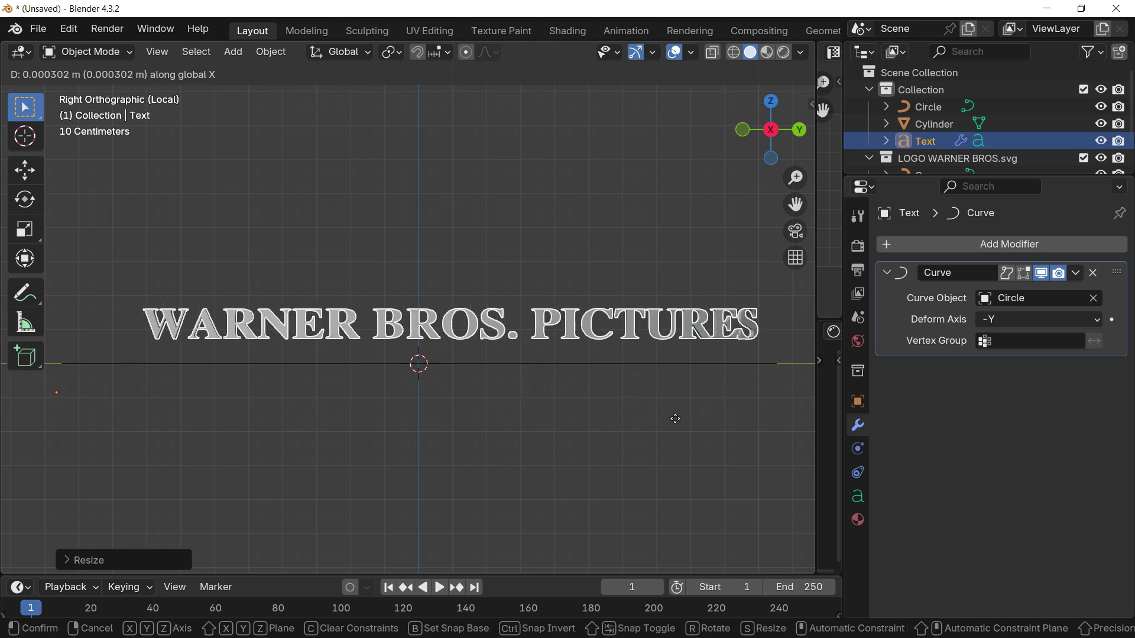
pyautogui.press('y')
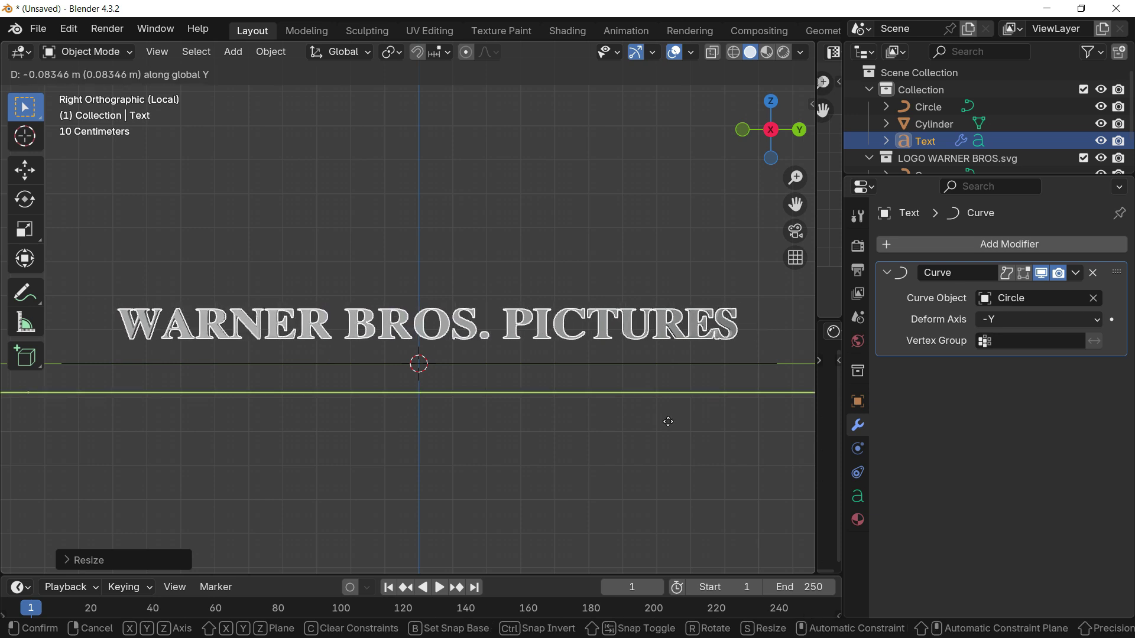
pyautogui.click(666, 417)
pyautogui.click(665, 414)
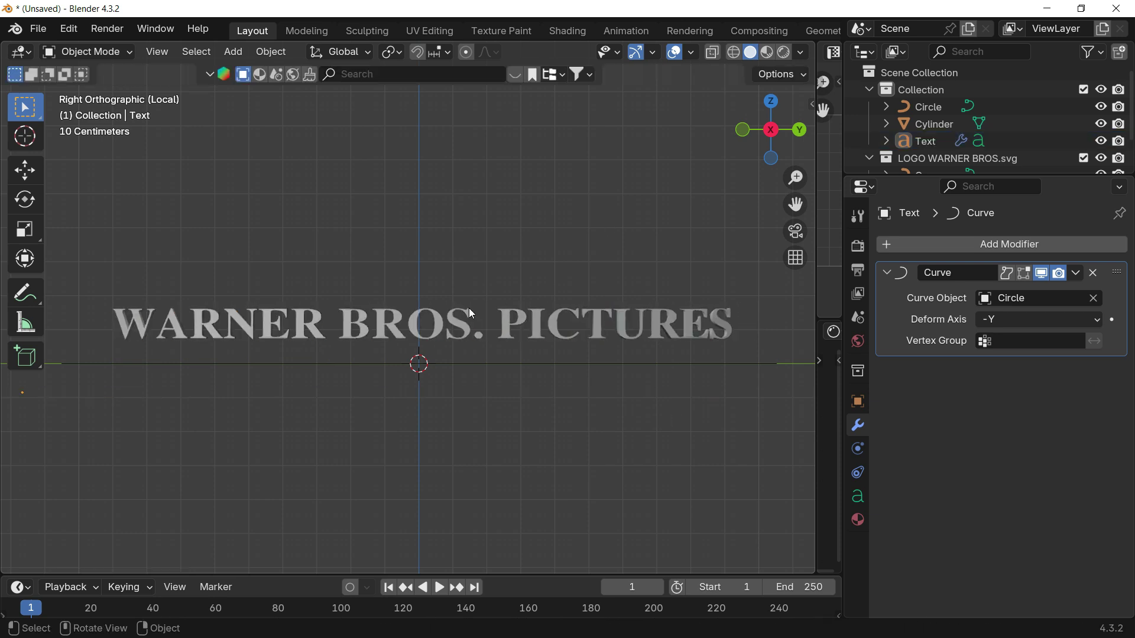
pyautogui.moveTo(469, 308); pyautogui.dragTo(508, 309, button='middle')
pyautogui.click(558, 341)
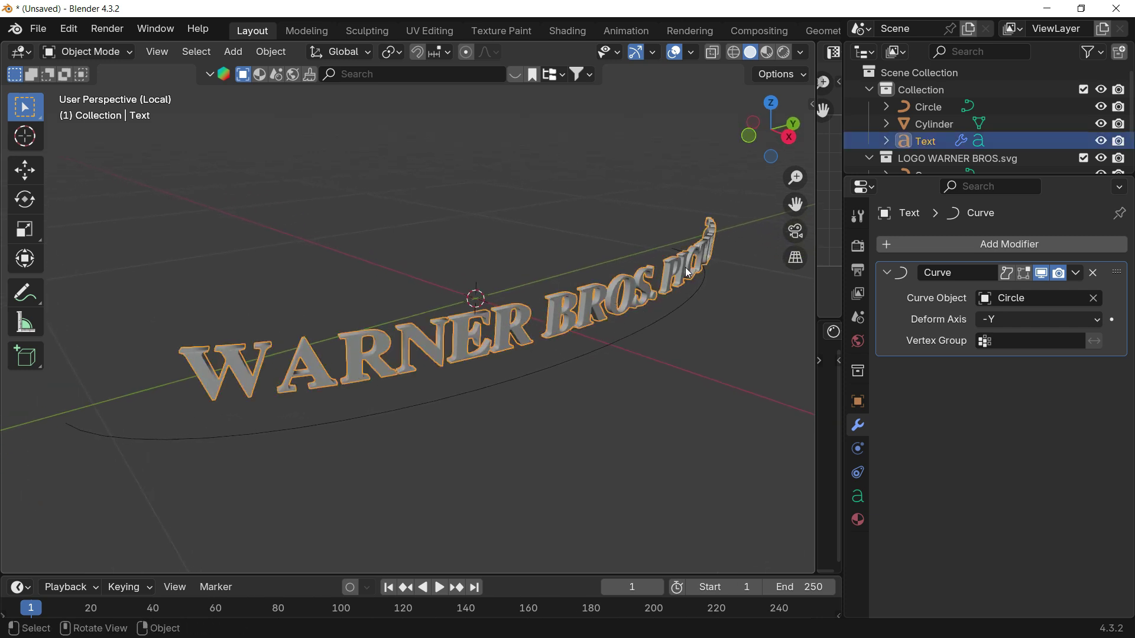
# - Try rotating the lettering another 180° about the Y axis, and undo the rotation
pyautogui.click(1014, 321)
pyautogui.write('ry')
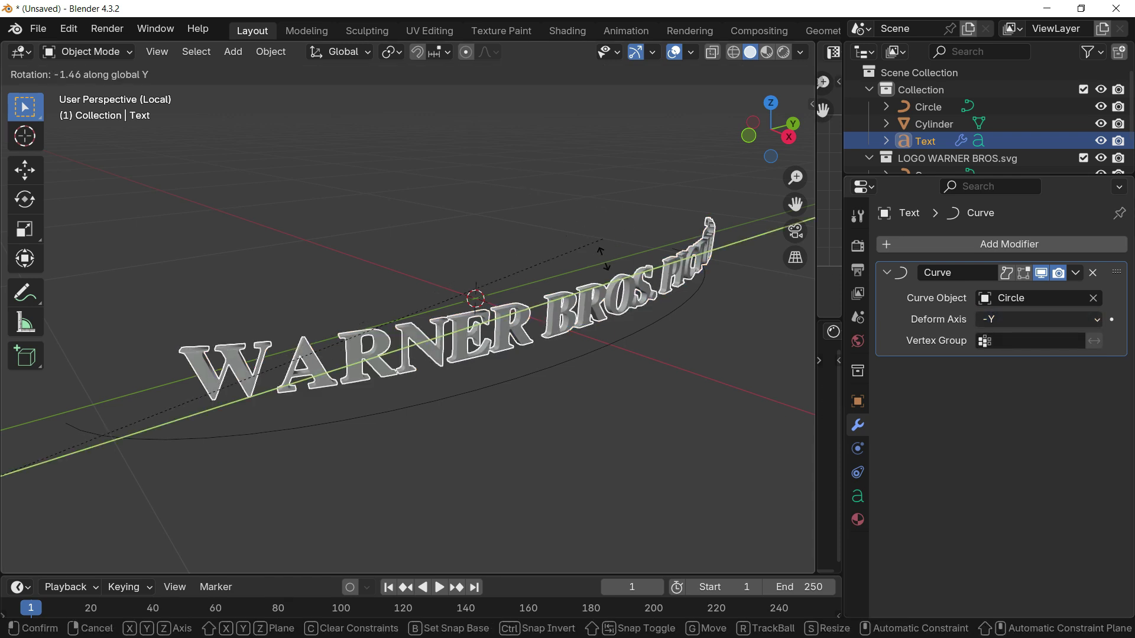
pyautogui.write('180')
pyautogui.press('Return')
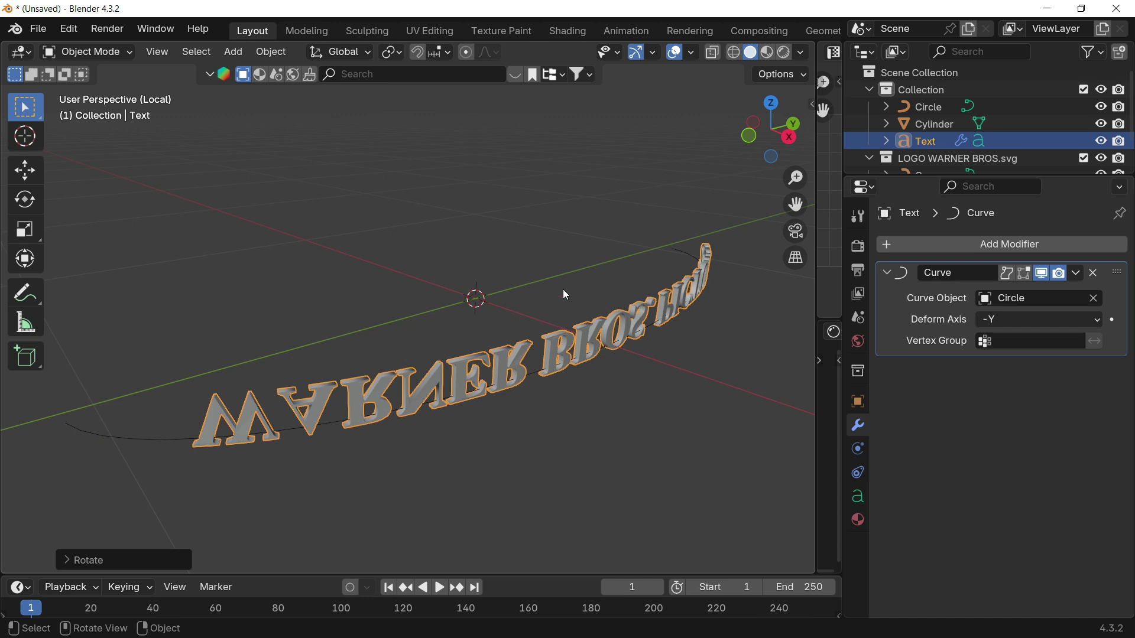
pyautogui.hotkey('ctrl', 'z')
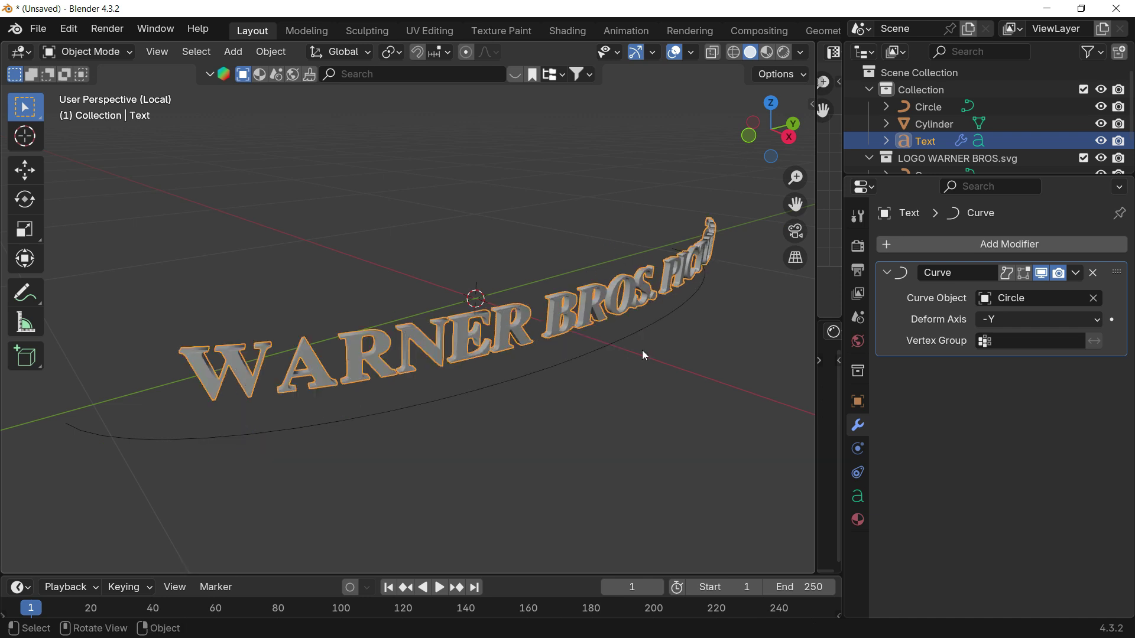
# - Exit local view and move the lettering along Z by about 0.13 m to centre it vertically on the ring band
pyautogui.click(789, 137)
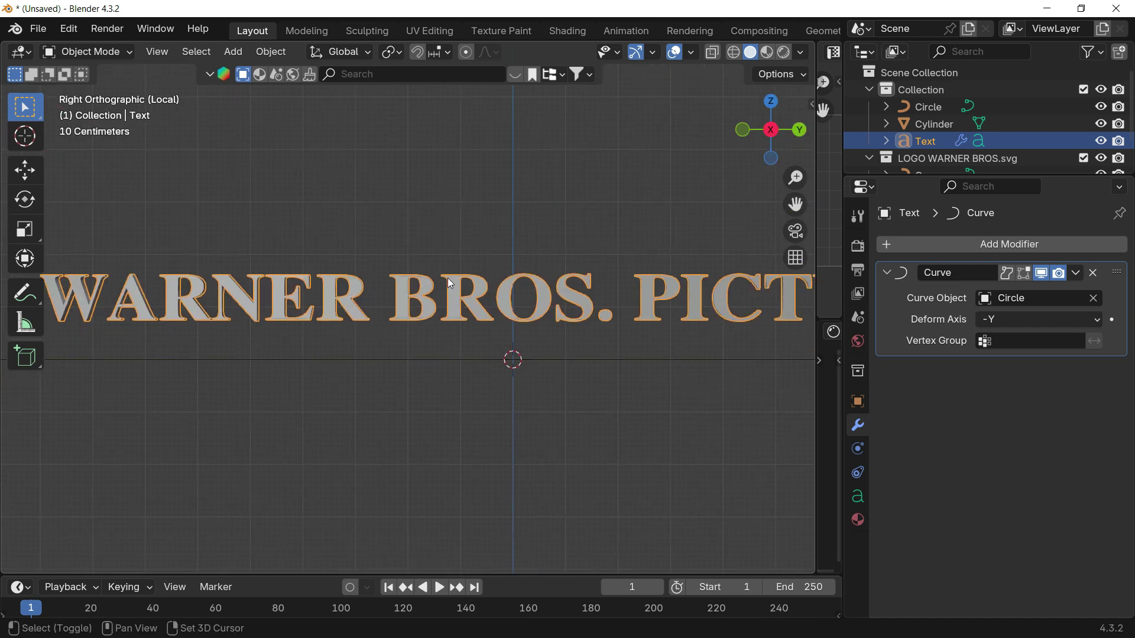
pyautogui.keyDown('shift'); pyautogui.moveTo(453, 311); pyautogui.dragTo(516, 300, button='middle'); pyautogui.keyUp('shift')
pyautogui.scroll(-2, 423, 318)
pyautogui.scroll(2, 588, 274)
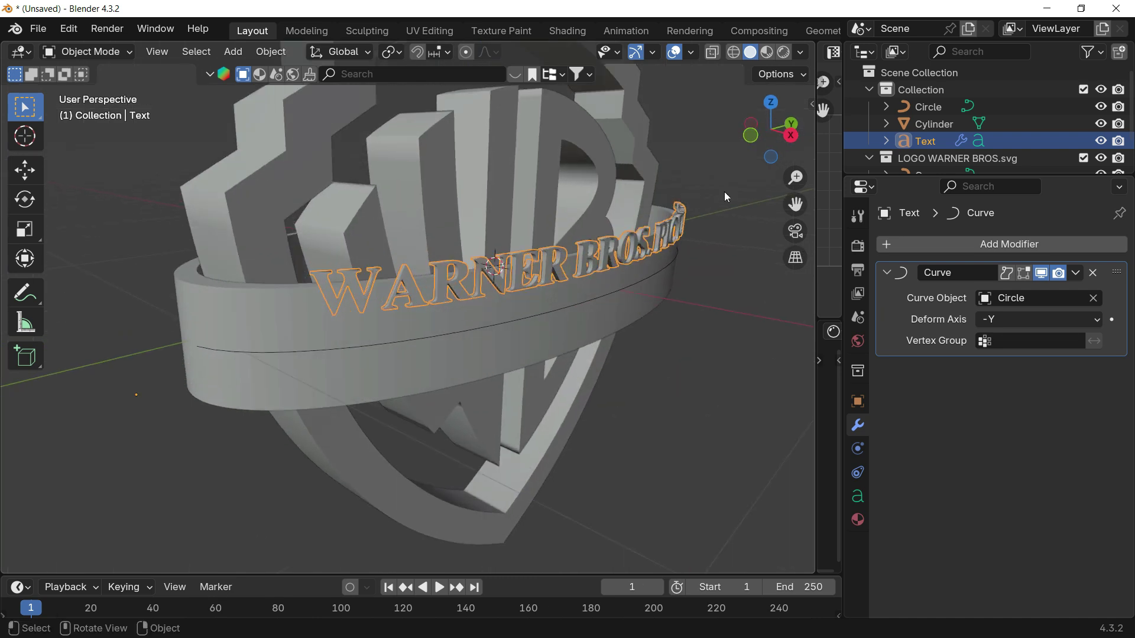
pyautogui.click(785, 141)
pyautogui.keyDown('shift'); pyautogui.moveTo(503, 251); pyautogui.dragTo(334, 269, button='middle'); pyautogui.keyUp('shift')
pyautogui.keyDown('shift'); pyautogui.moveTo(420, 193); pyautogui.dragTo(543, 209, button='middle'); pyautogui.keyUp('shift')
pyautogui.press('g')
pyautogui.press('z')
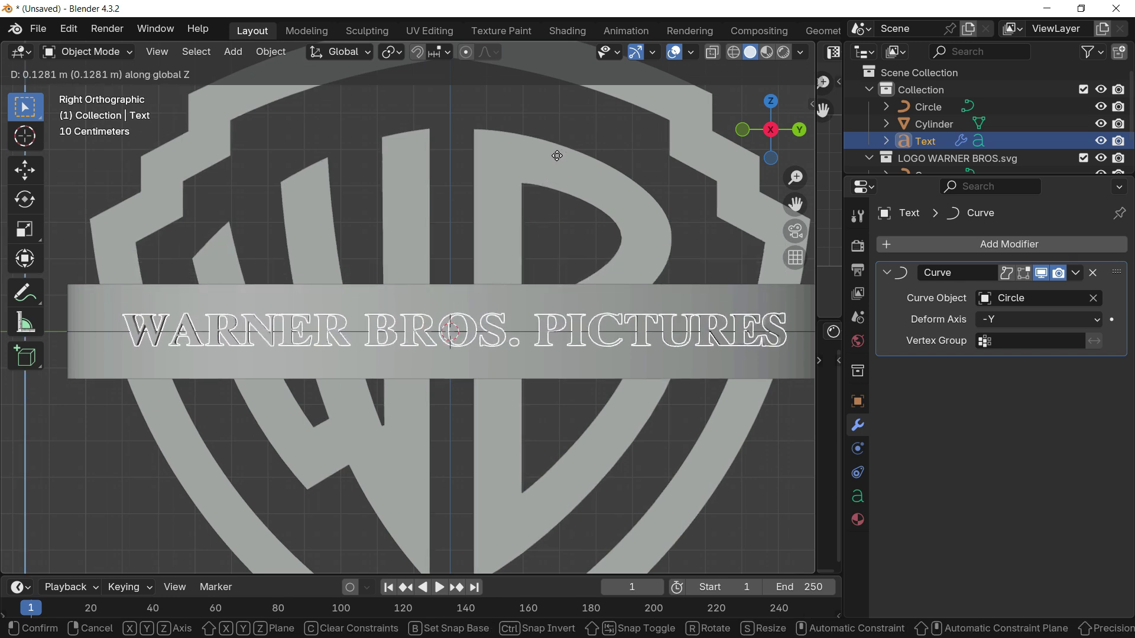
pyautogui.click(557, 156)
# - Scale the lettering up uniformly by about 1.12 so it fills more of the ring band
pyautogui.keyDown('shift'); pyautogui.moveTo(548, 358); pyautogui.dragTo(548, 338, button='middle'); pyautogui.keyUp('shift')
pyautogui.keyDown('shift'); pyautogui.moveTo(657, 381); pyautogui.dragTo(578, 394, button='middle'); pyautogui.keyUp('shift')
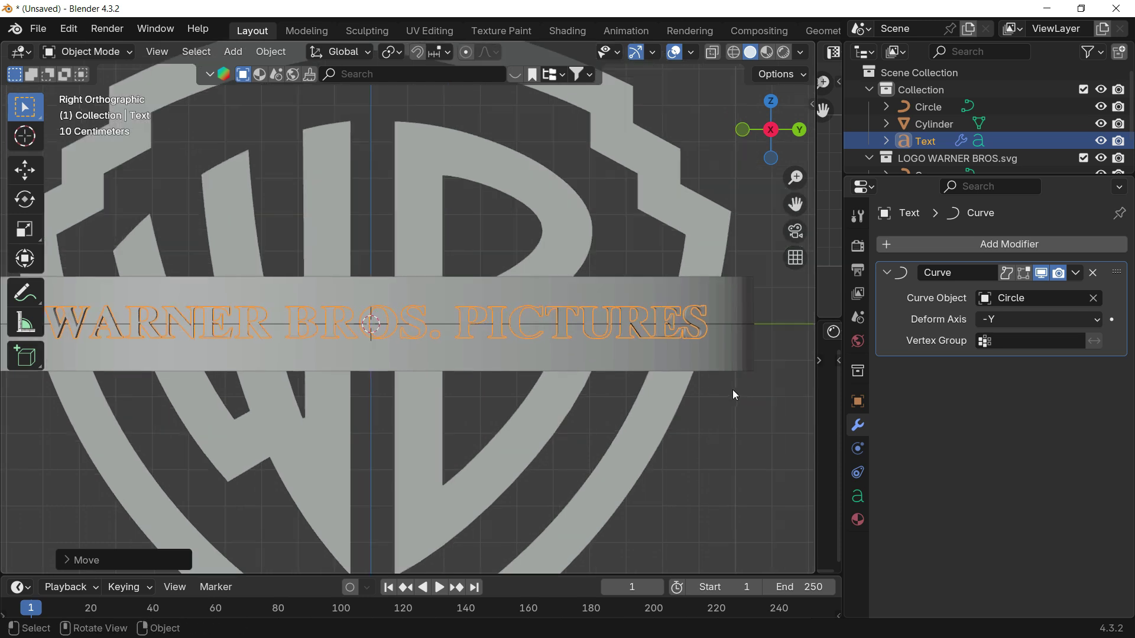
pyautogui.press('s')
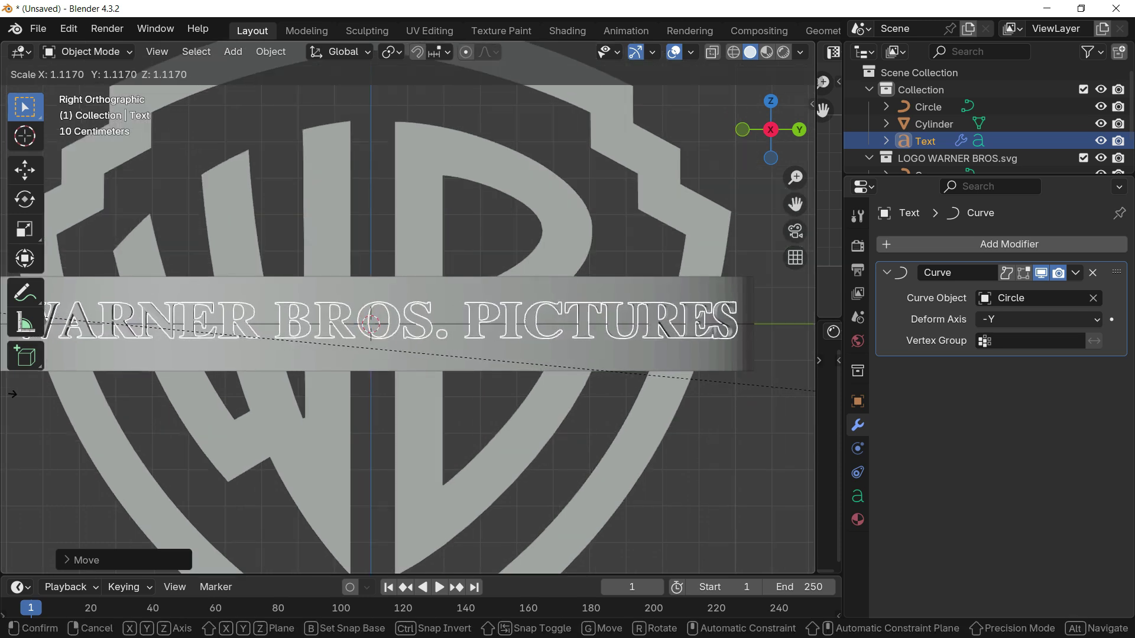
pyautogui.click(282, 380)
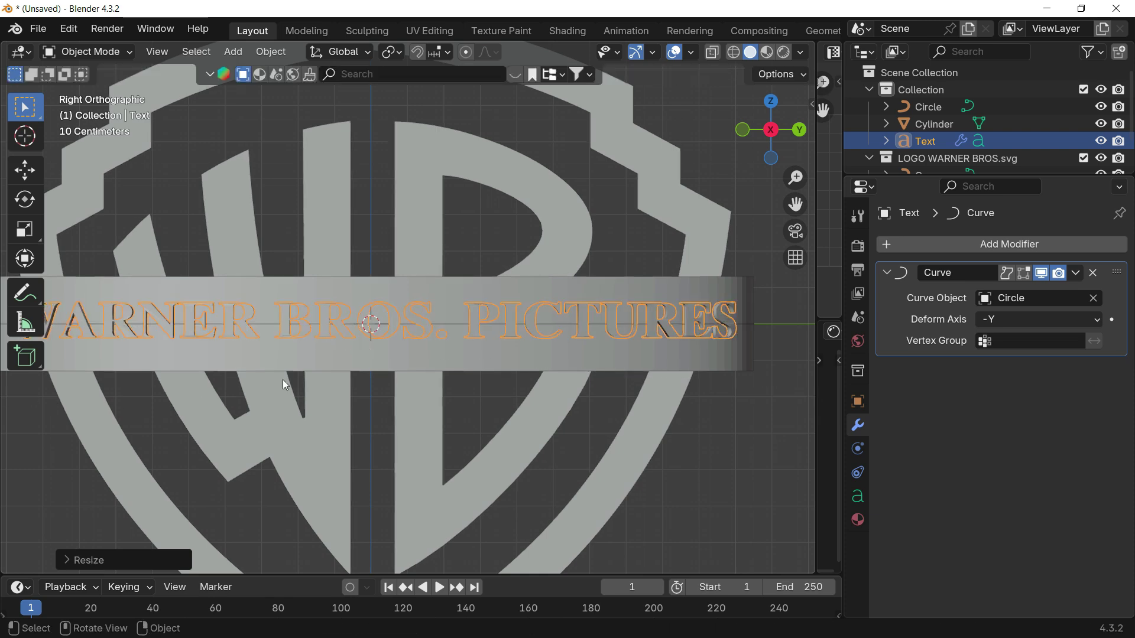
# - Scale the ring band down along the Z axis so its height fits closer to the lettering
pyautogui.moveTo(284, 381); pyautogui.dragTo(676, 364, button='middle')
pyautogui.click(531, 347)
pyautogui.press('s')
pyautogui.press('z')
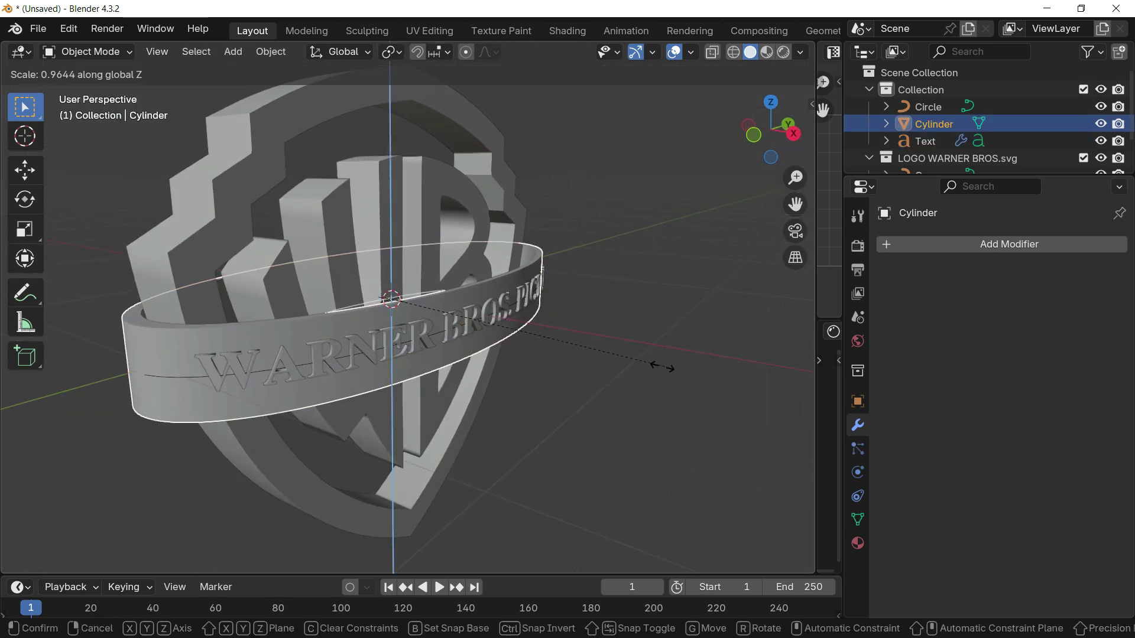
pyautogui.click(566, 368)
pyautogui.click(794, 134)
pyautogui.scroll(6, 354, 275)
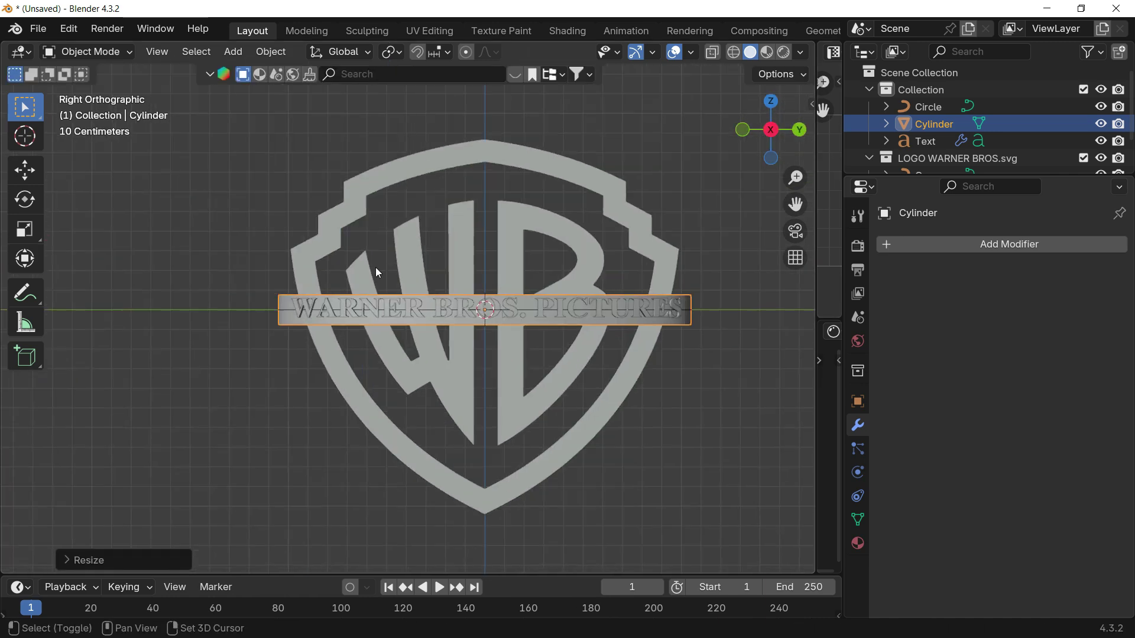
# - Move the ring band along Z by about 0.007 m to centre it vertically on the lettering
pyautogui.scroll(4, 349, 295)
pyautogui.press('g')
pyautogui.press('z')
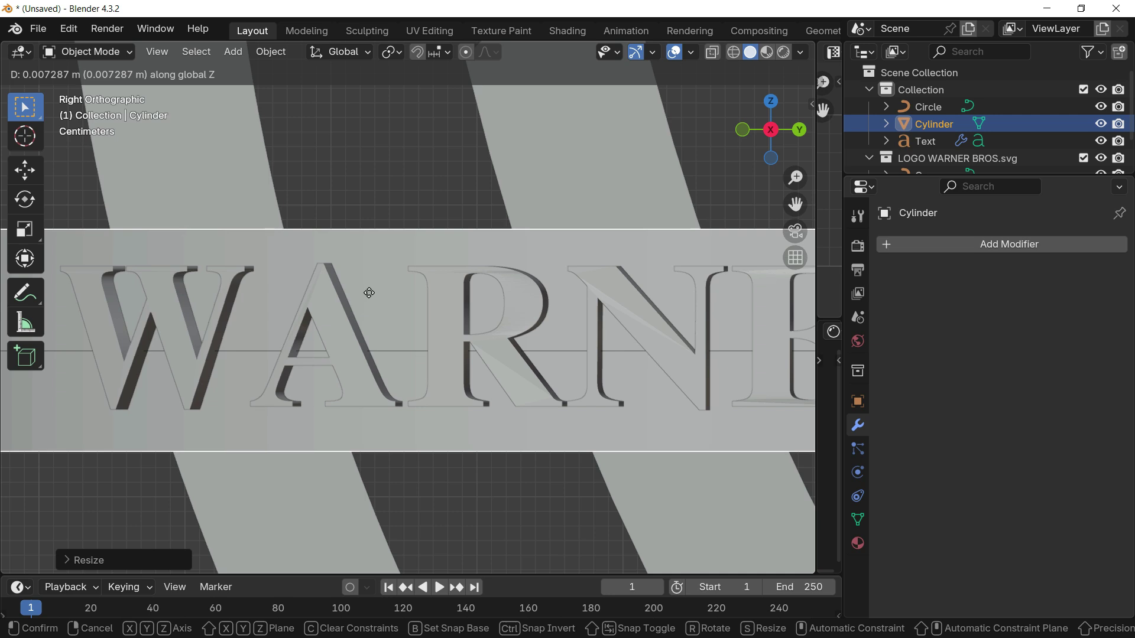
pyautogui.click(368, 293)
pyautogui.scroll(-6, 393, 322)
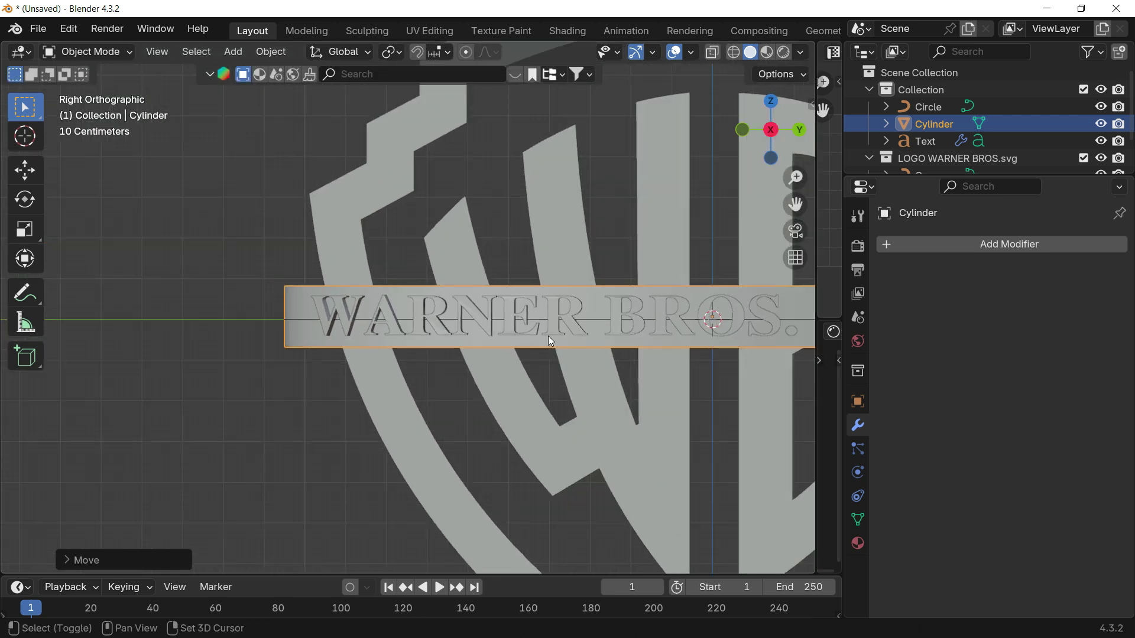
pyautogui.keyDown('shift'); pyautogui.moveTo(548, 336); pyautogui.dragTo(366, 321, button='middle'); pyautogui.keyUp('shift')
pyautogui.scroll(-4, 470, 313)
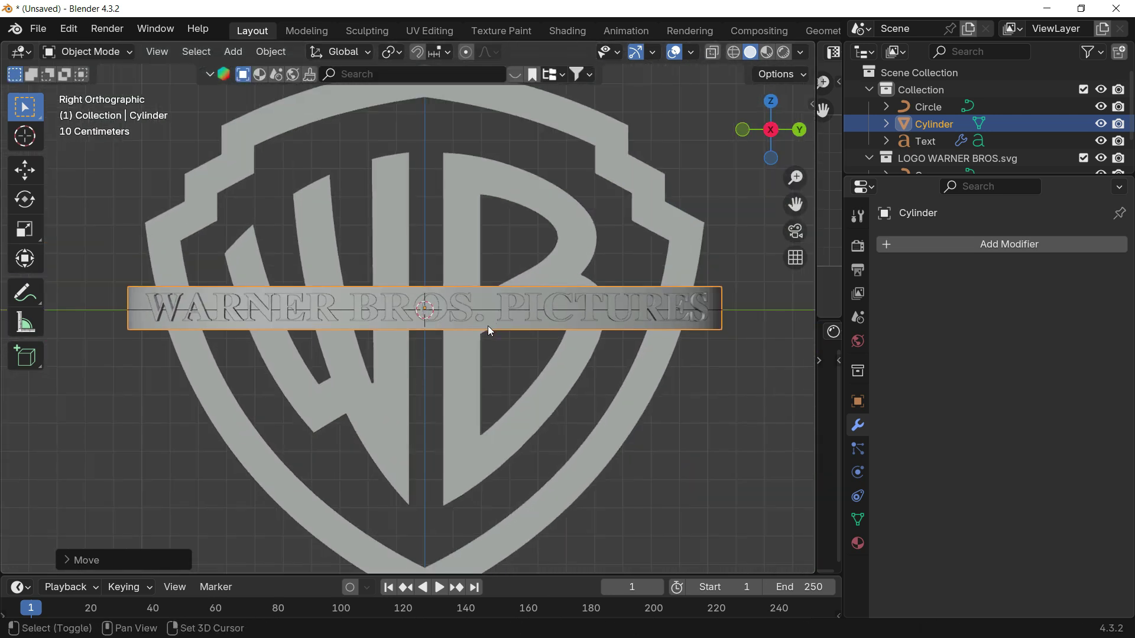
pyautogui.moveTo(488, 325); pyautogui.dragTo(563, 357, button='middle')
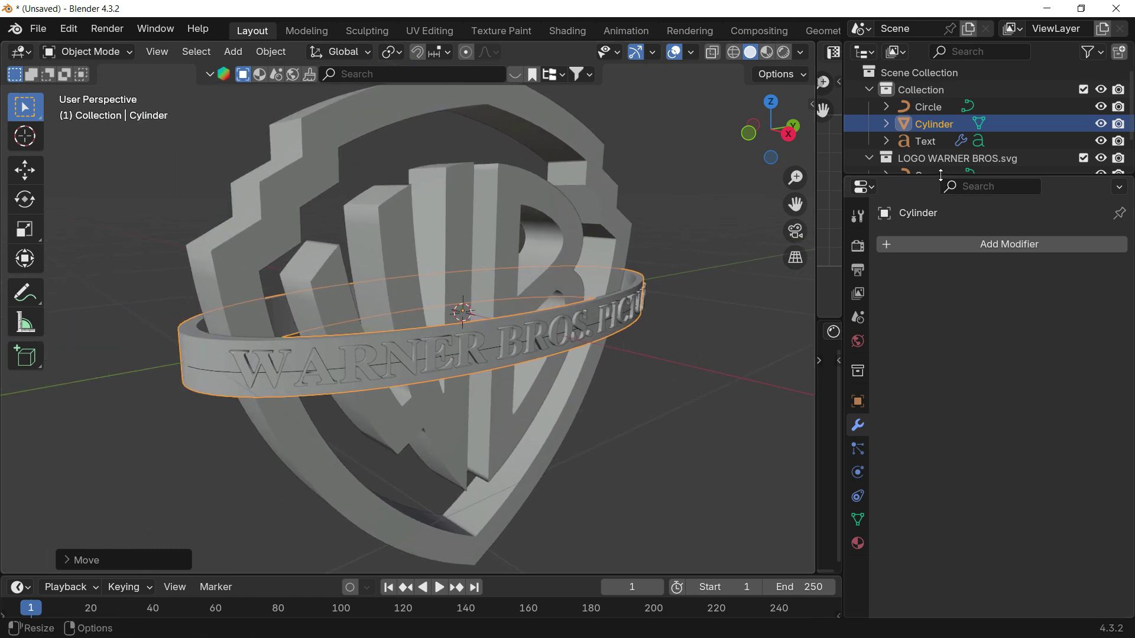
# - Enlarge the outliner to list every object in the scene
pyautogui.moveTo(941, 175); pyautogui.dragTo(922, 369)
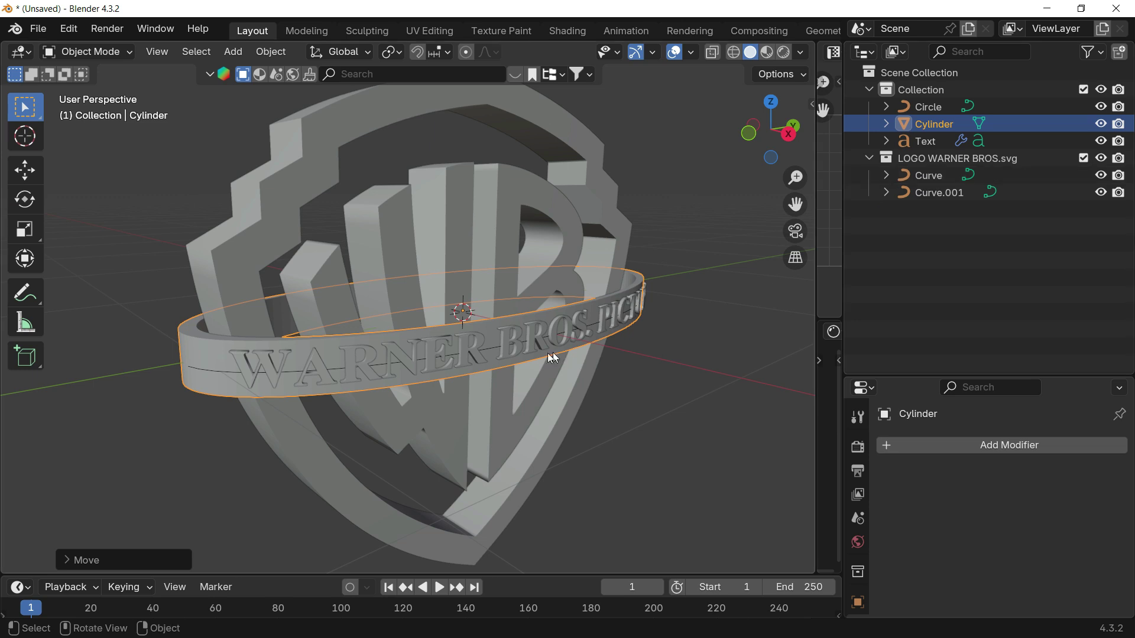
pyautogui.scroll(4, 488, 443)
pyautogui.moveTo(508, 427); pyautogui.dragTo(513, 342, button='middle')
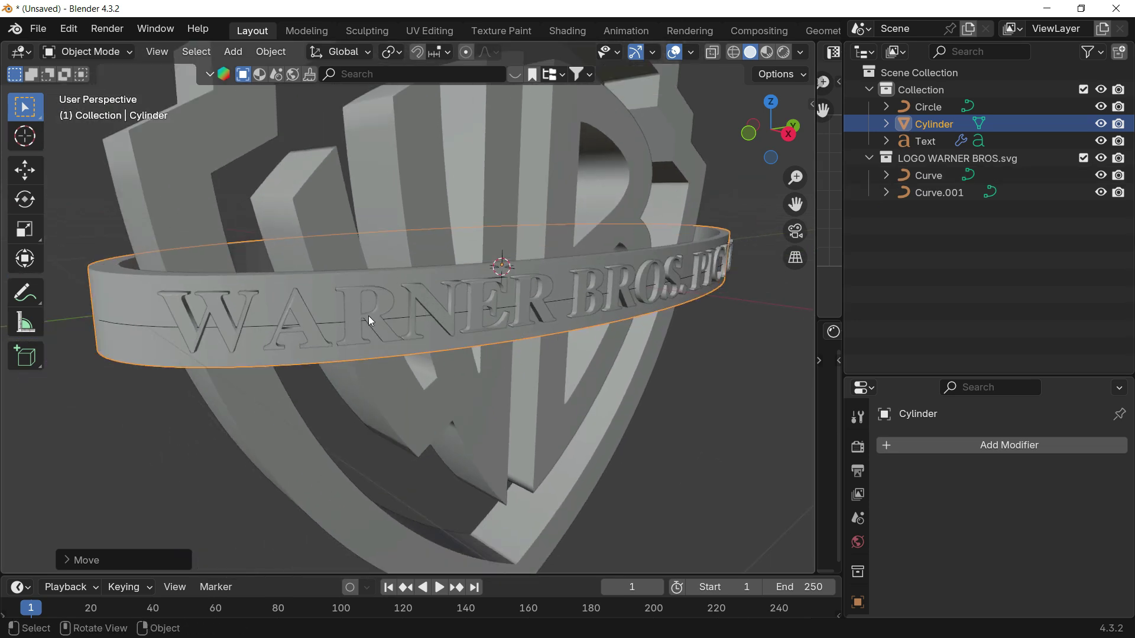
# - Try replacing the lettering's text with lowercase "warner" and scaling it up on the ring
pyautogui.click(623, 282)
pyautogui.press('Tab')
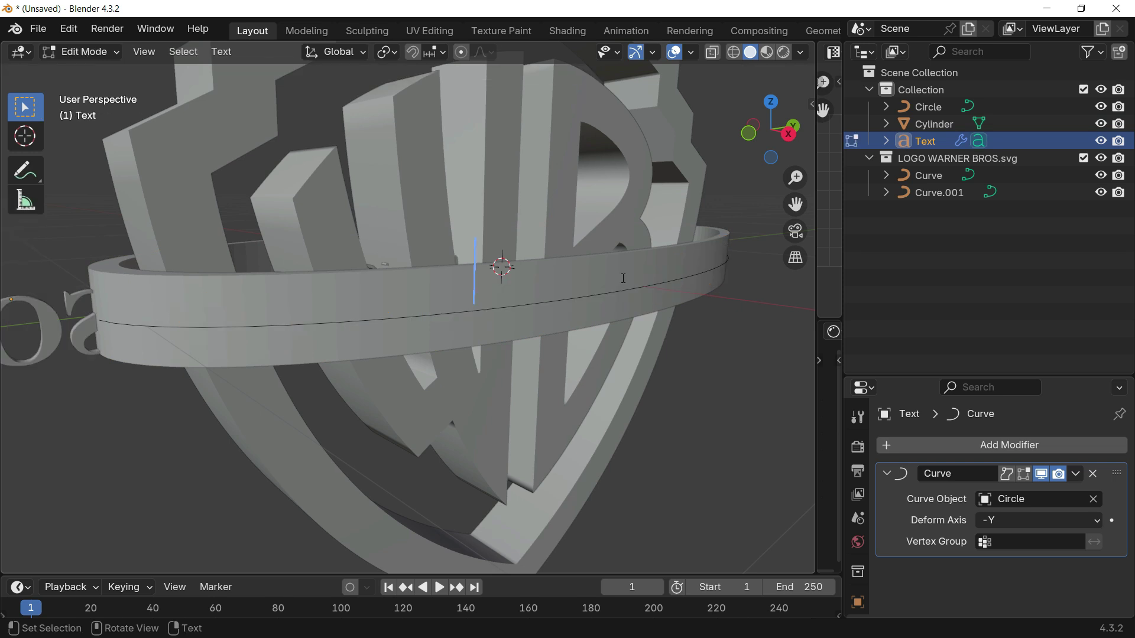
pyautogui.press('BackSpace')
pyautogui.press('BackSpace')
pyautogui.press('BackSpace')
pyautogui.press('BackSpace')
pyautogui.press('BackSpace')
pyautogui.press('BackSpace')
pyautogui.press('BackSpace')
pyautogui.press('BackSpace')
pyautogui.press('BackSpace')
pyautogui.press('BackSpace')
pyautogui.press('BackSpace')
pyautogui.press('BackSpace')
pyautogui.press('BackSpace')
pyautogui.press('BackSpace')
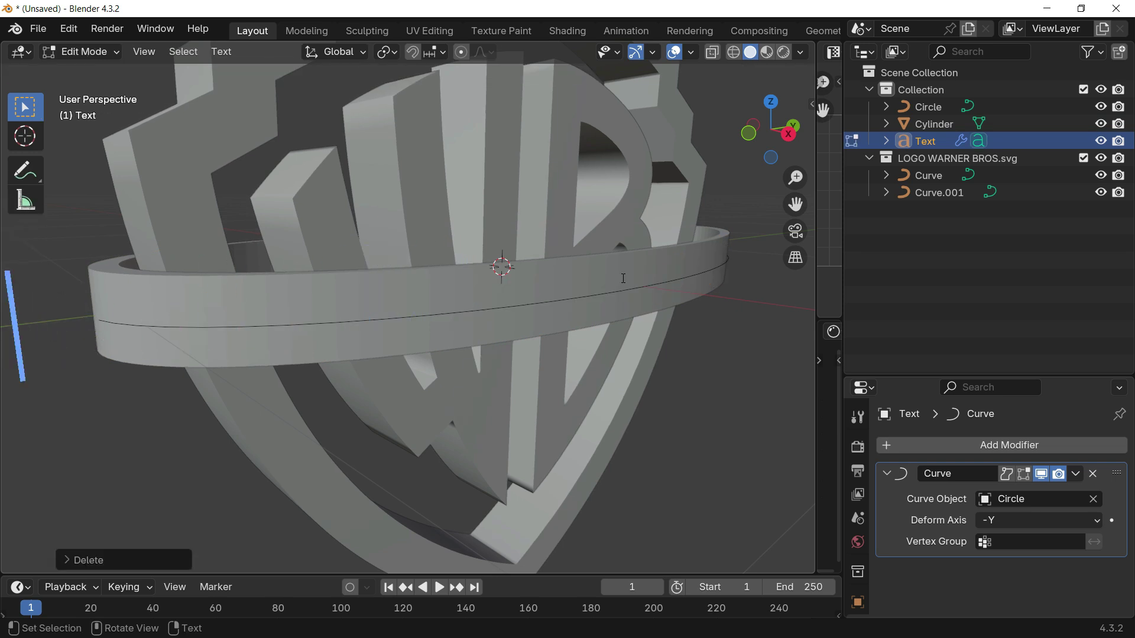
pyautogui.write('warner')
pyautogui.press('Tab')
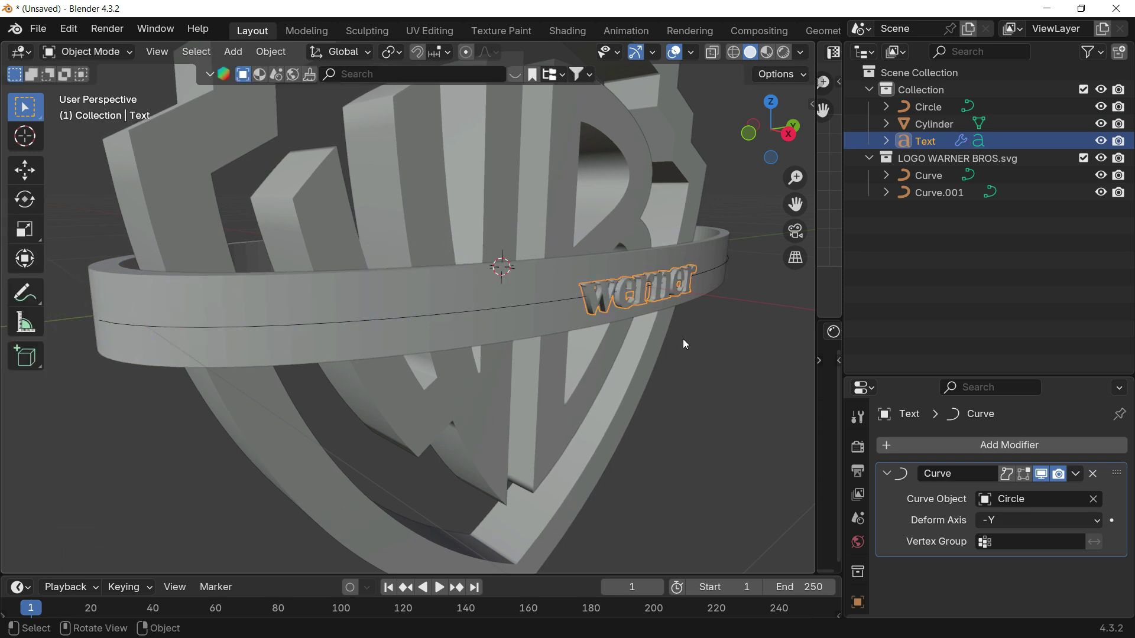
pyautogui.press('s')
pyautogui.click(576, 313)
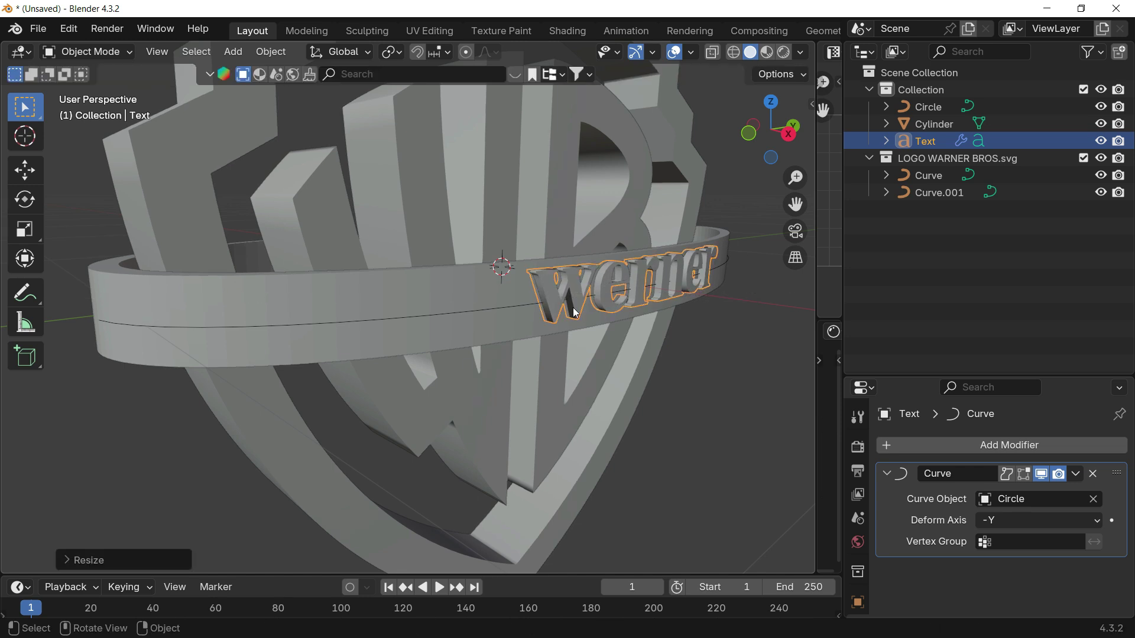
# - Restore the lettering to its original "WARNER BROS. PICTURES" text and size on the ring
pyautogui.press('Tab')
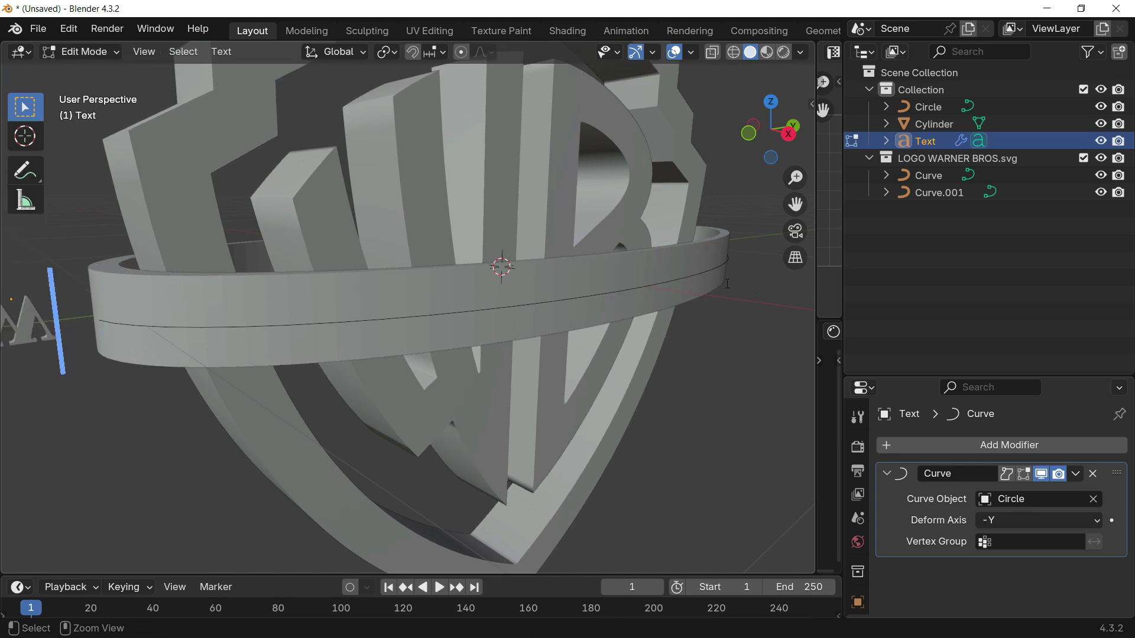
pyautogui.write('WARNER BROS ')
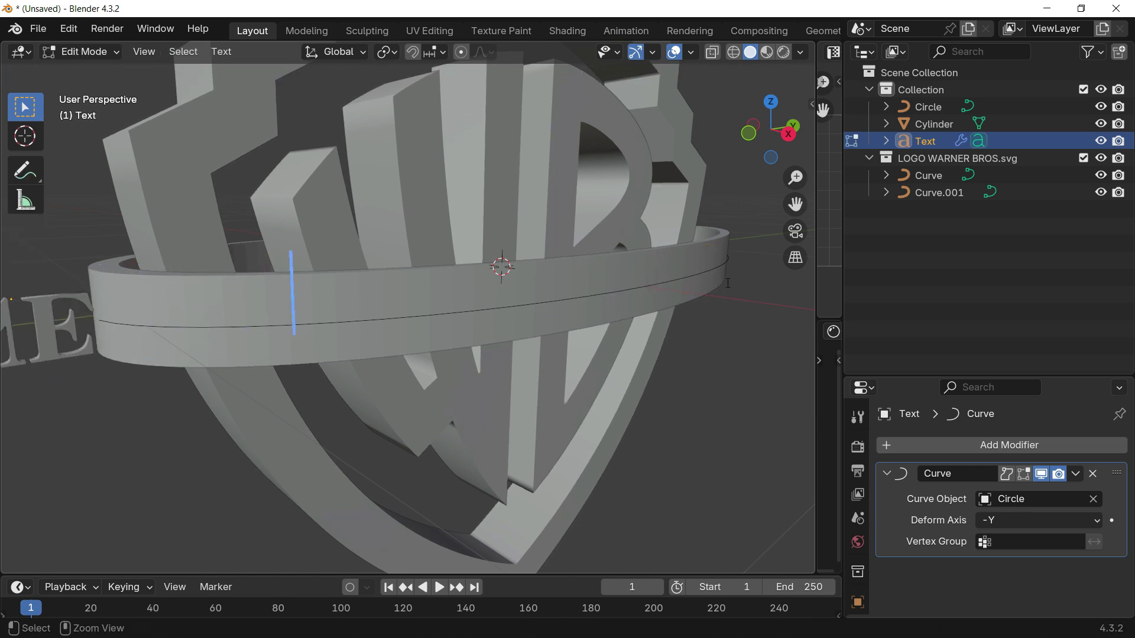
pyautogui.write('PICTURES')
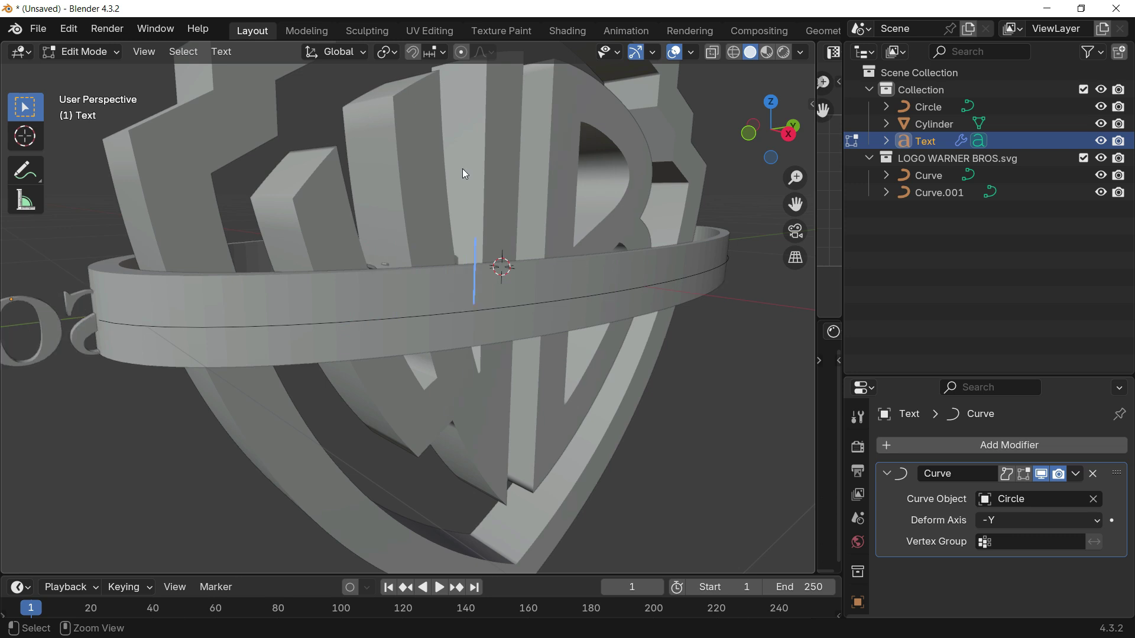
pyautogui.press('Tab')
pyautogui.click(369, 273)
pyautogui.hotkey('ctrl', 'z')
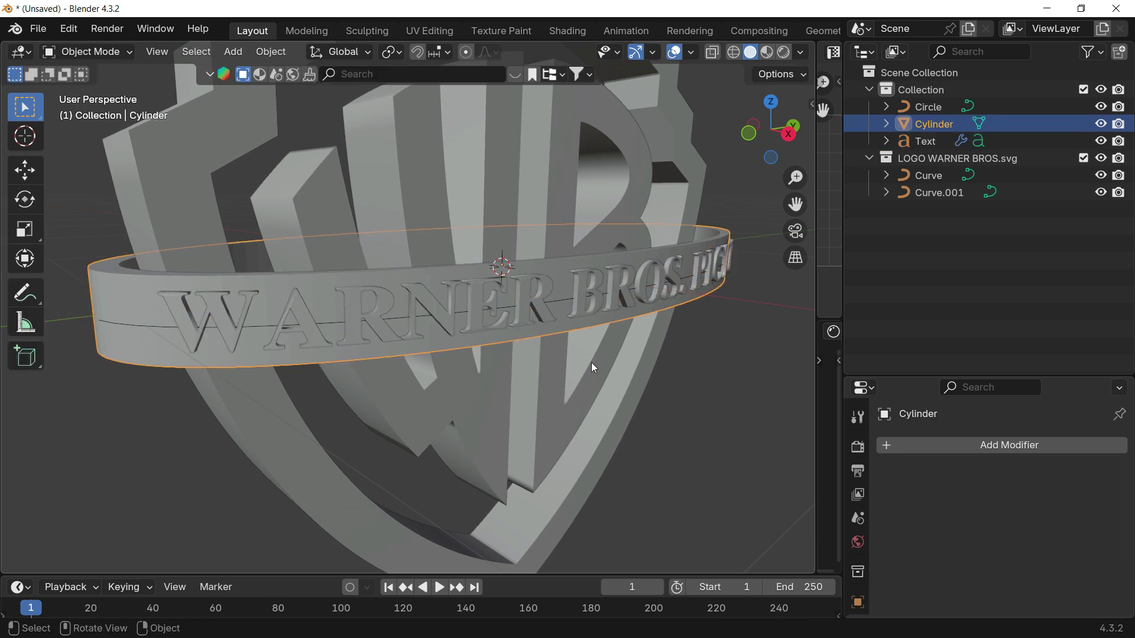
# - Duplicate the lettering together with its guide circle, leaving the copies in place
pyautogui.click(665, 293)
pyautogui.keyDown('shift'); pyautogui.click(570, 304); pyautogui.keyUp('shift')
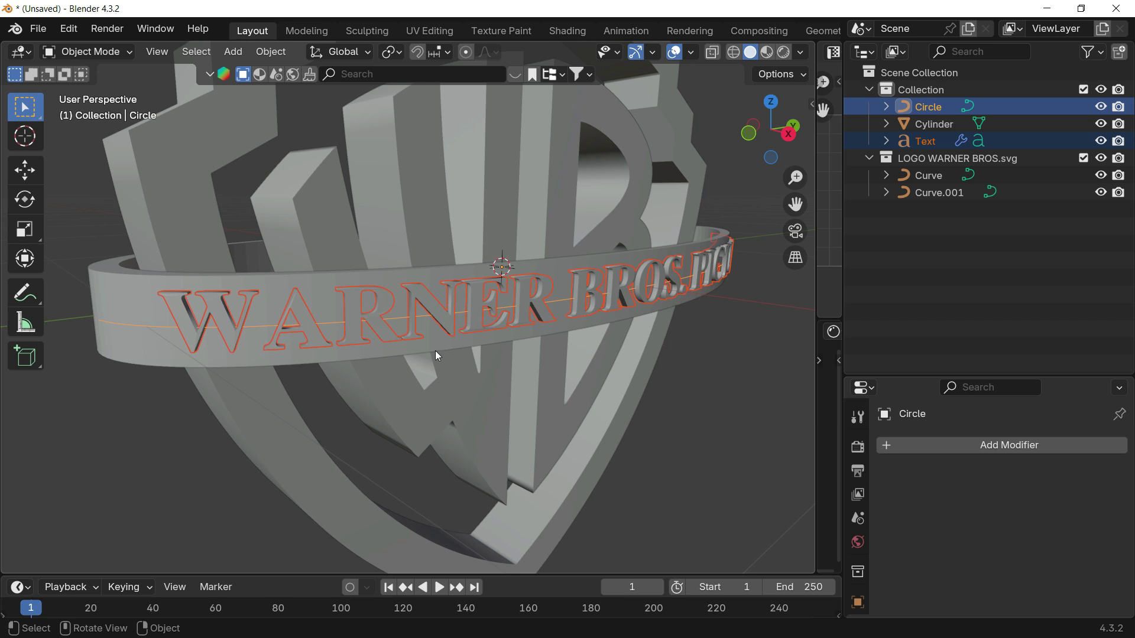
pyautogui.hotkey('shift', 'd')
pyautogui.press('Escape')
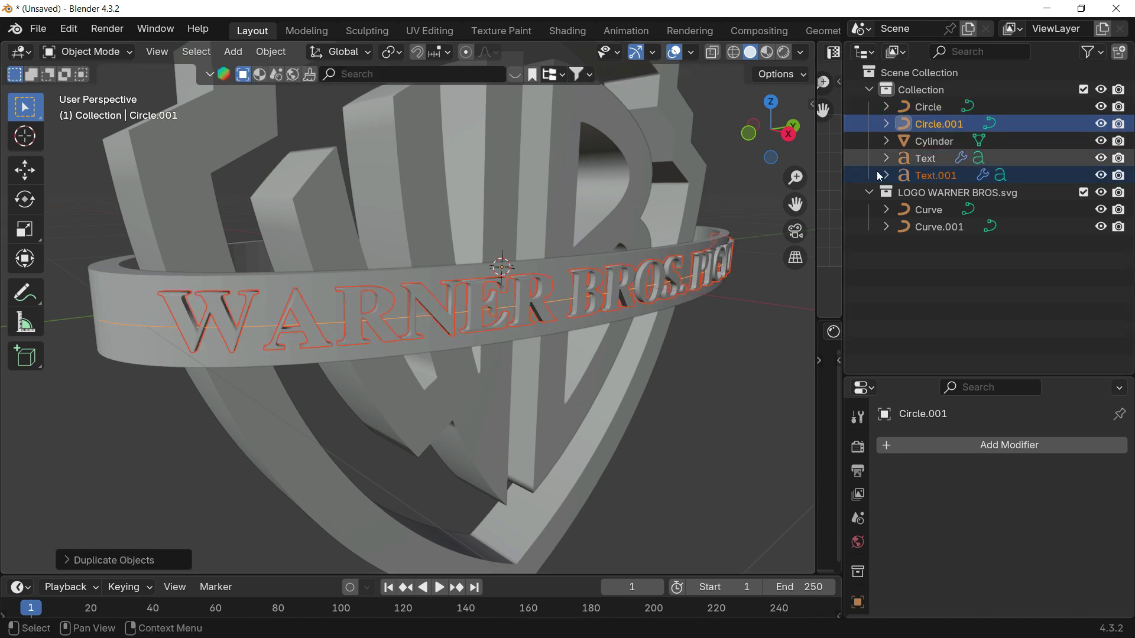
# - Move the duplicated circle and text out of their collection and disable both in the viewport and in renders
pyautogui.moveTo(896, 287); pyautogui.dragTo(910, 258)
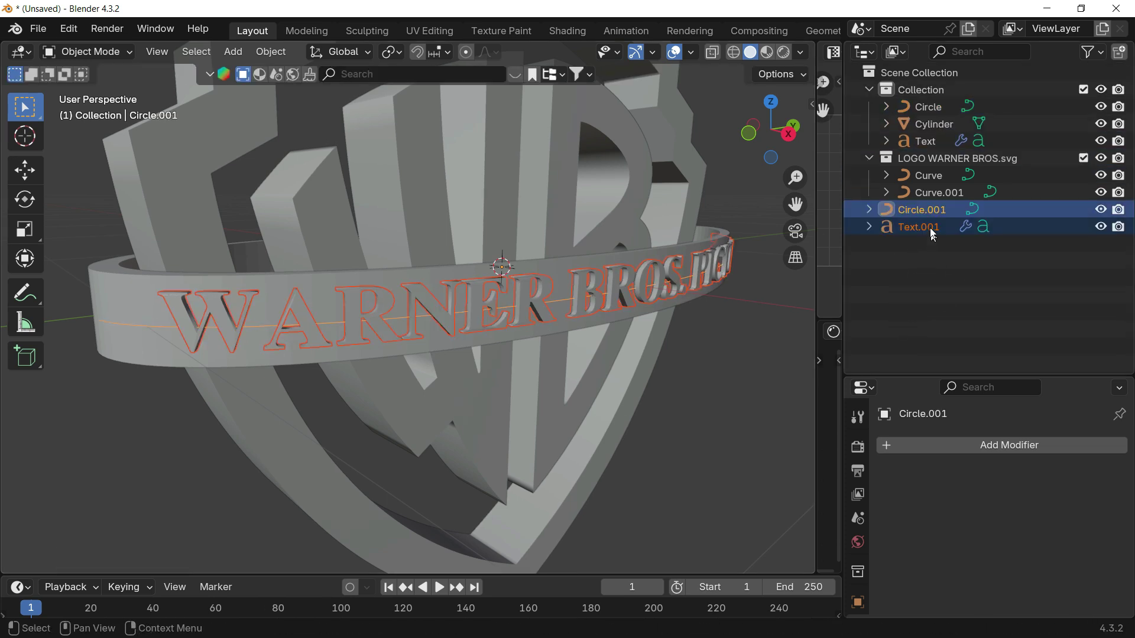
pyautogui.click(931, 246)
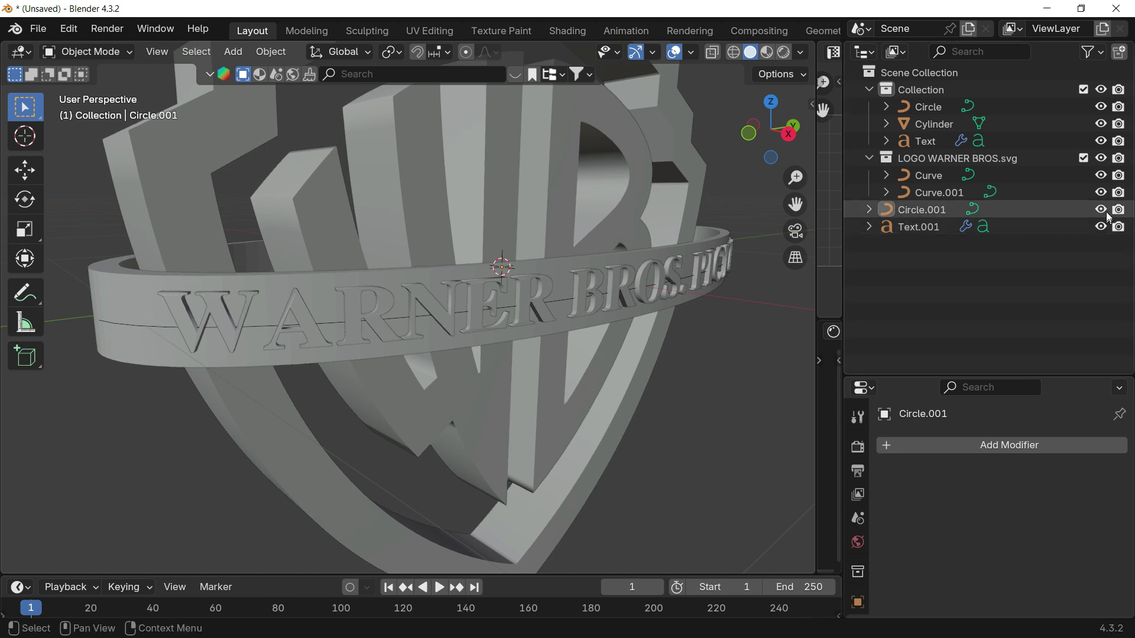
pyautogui.moveTo(1106, 213); pyautogui.dragTo(1119, 232)
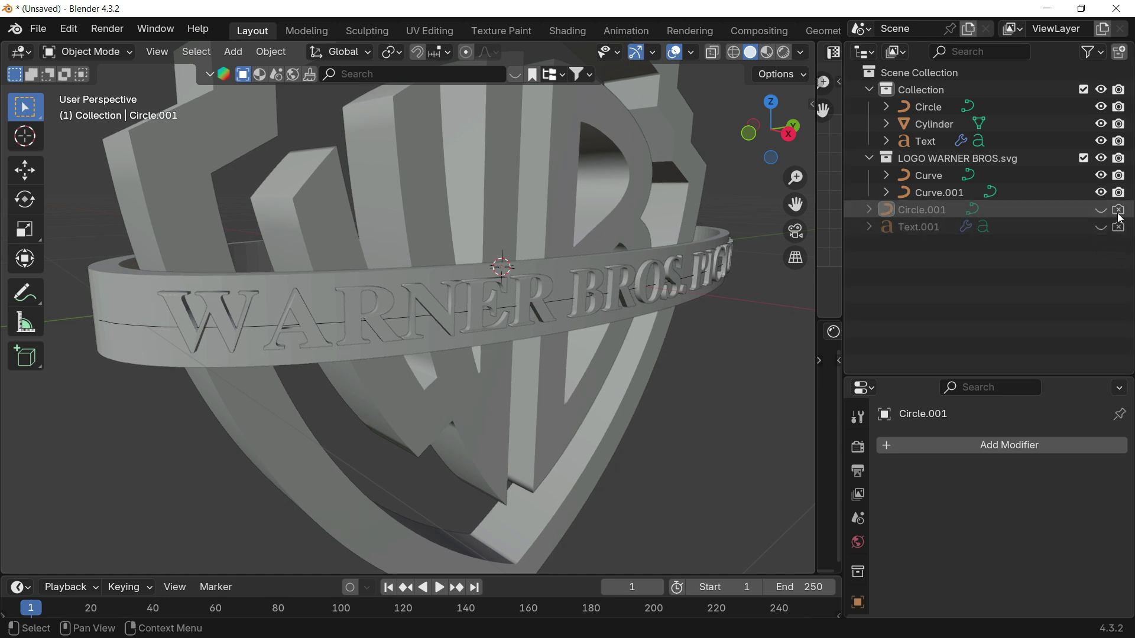
pyautogui.click(914, 213)
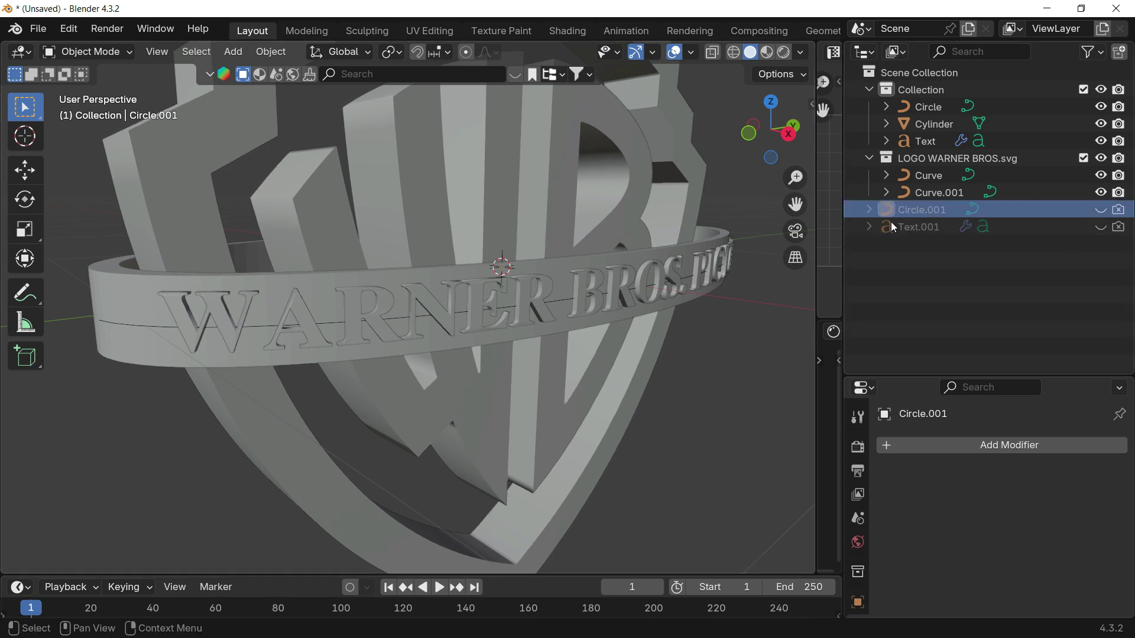
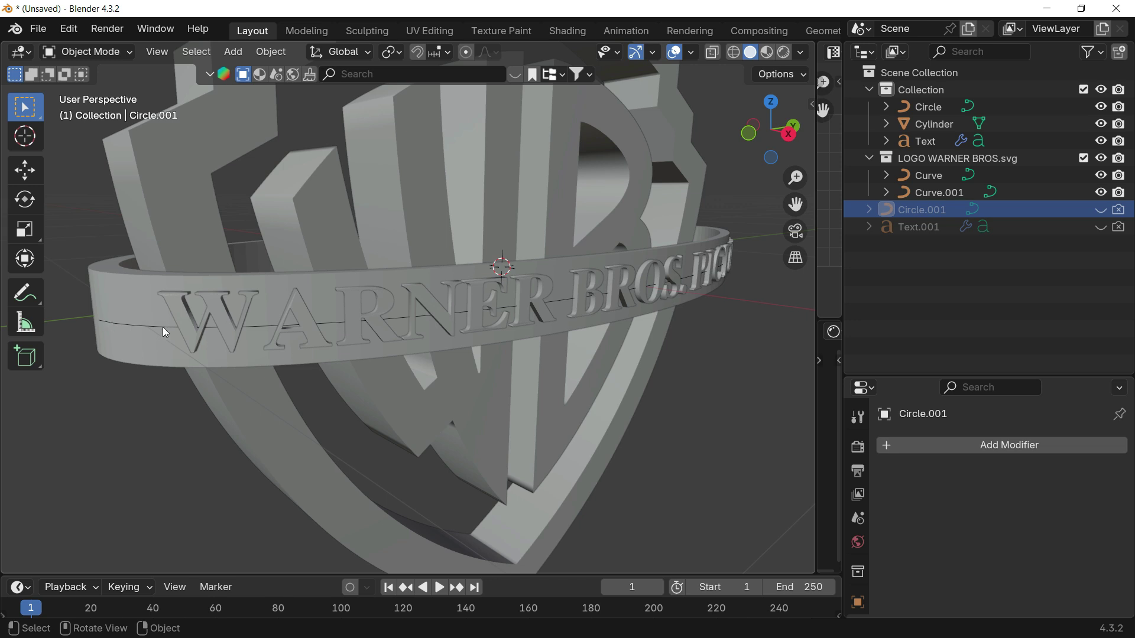
# - Convert the curved lettering to a mesh and delete the original guide circle
pyautogui.click(551, 294)
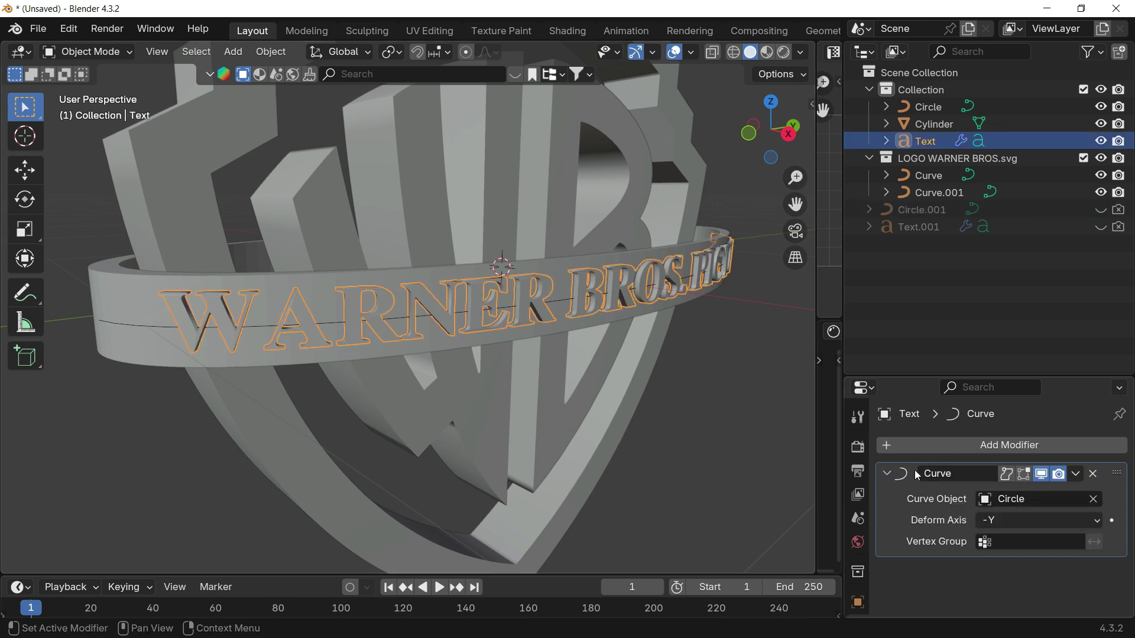
pyautogui.moveTo(954, 376); pyautogui.dragTo(851, 417)
pyautogui.click(892, 358)
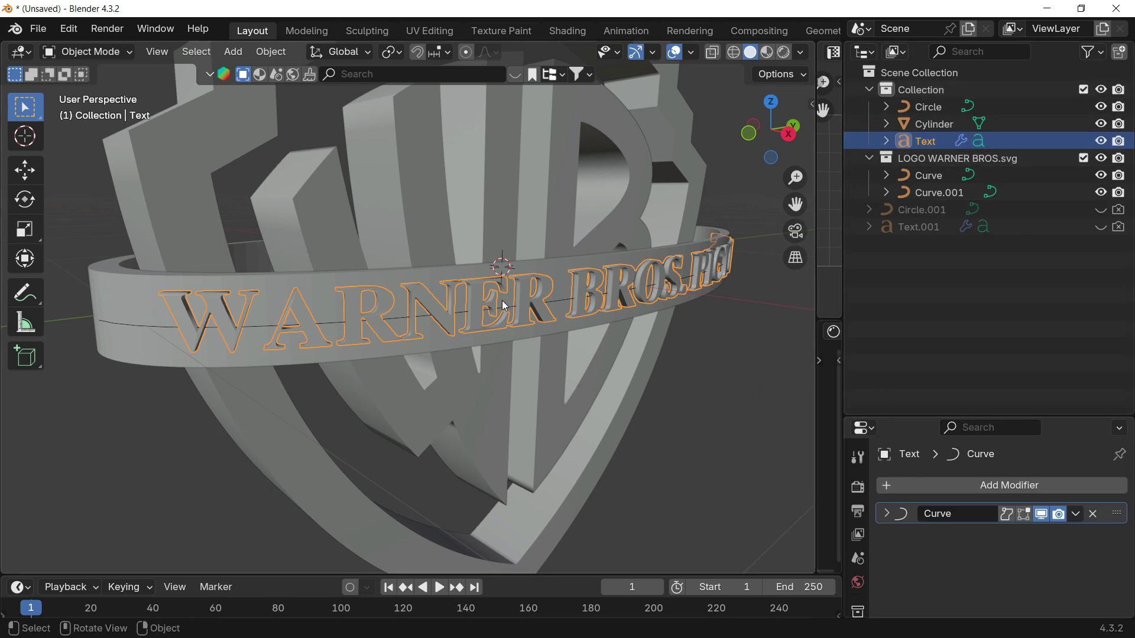
pyautogui.rightClick(587, 281)
pyautogui.moveTo(587, 281)
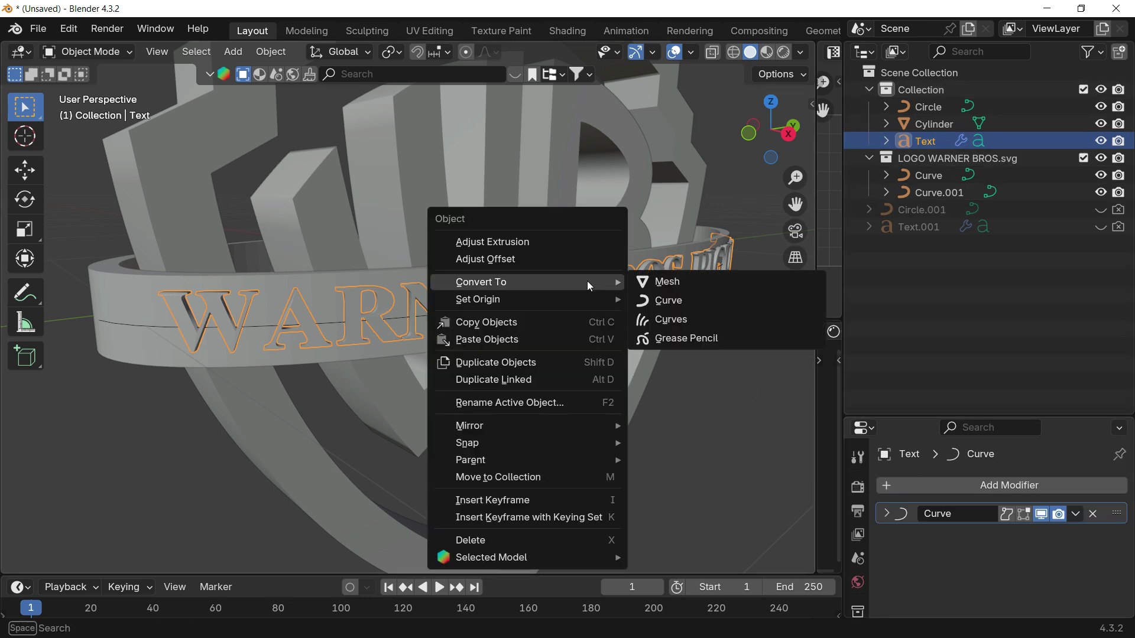
pyautogui.click(684, 284)
pyautogui.click(561, 306)
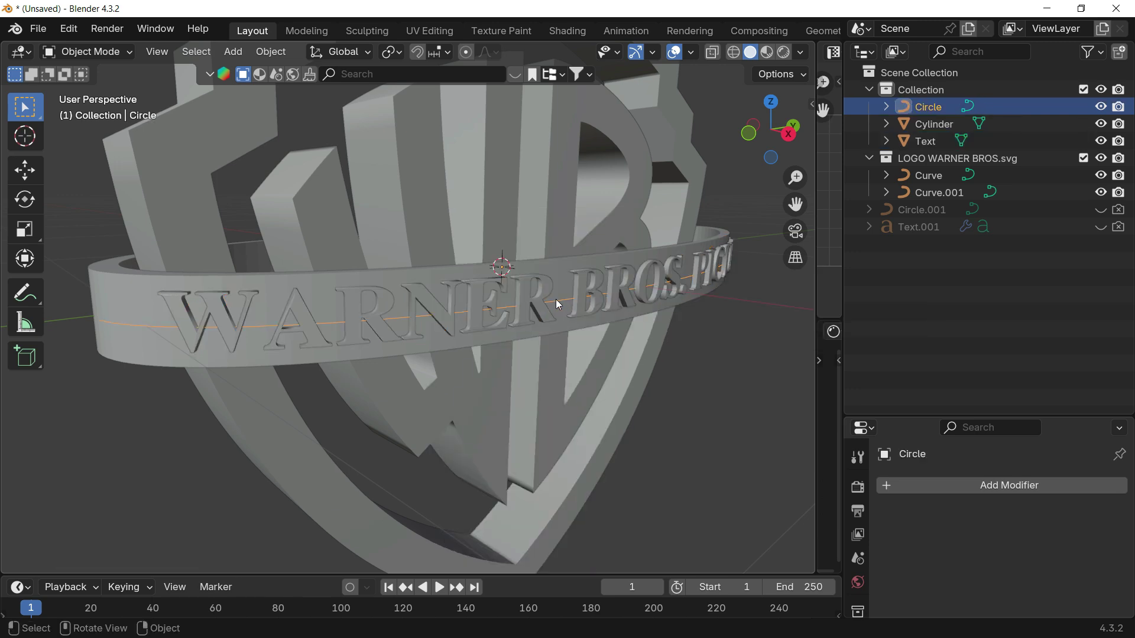
pyautogui.press('Delete')
# - Try moving the mesh lettering along Z and along Y, undoing each move
pyautogui.click(590, 294)
pyautogui.press('g')
pyautogui.press('z')
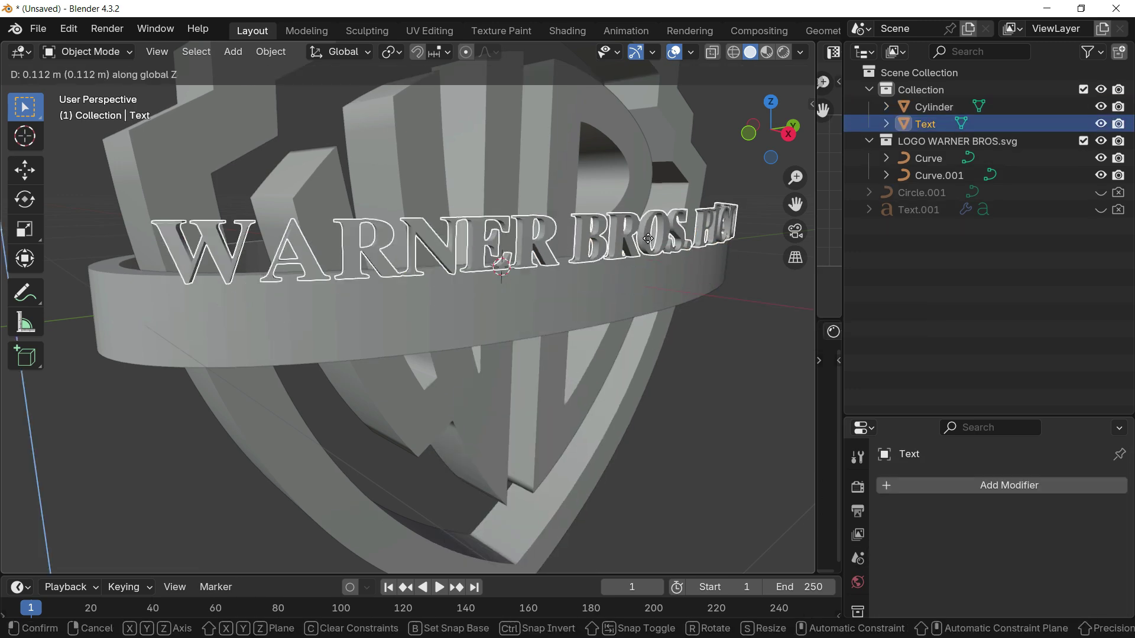
pyautogui.click(664, 243)
pyautogui.hotkey('ctrl', 'z')
pyautogui.press('g')
pyautogui.press('y')
pyautogui.click(607, 322)
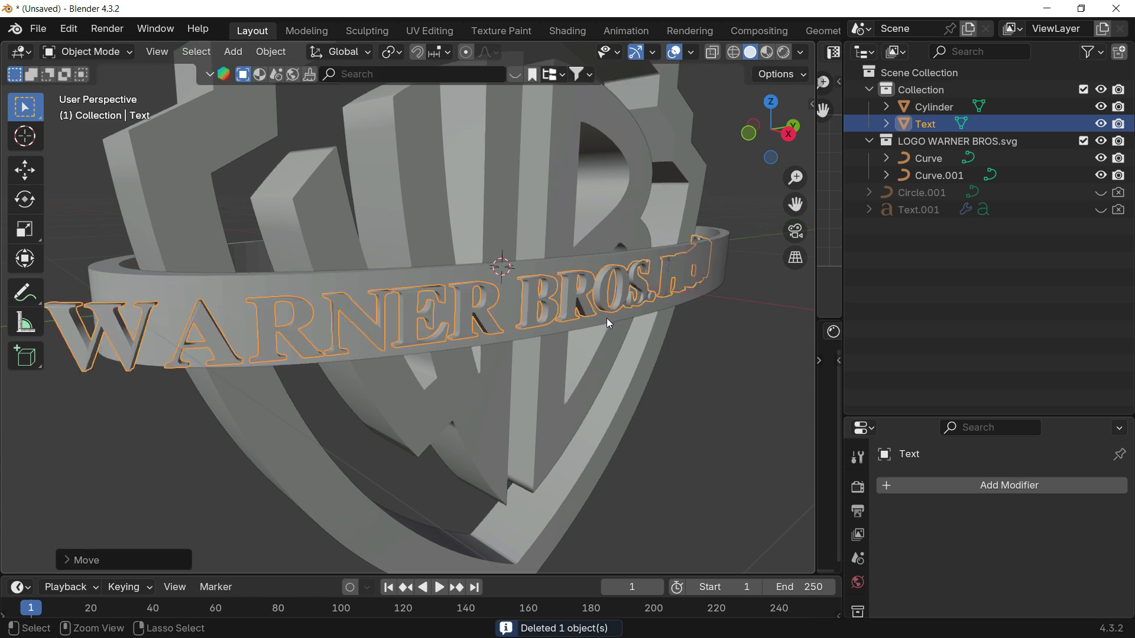
pyautogui.hotkey('ctrl', 'z')
# - Try rotating the mesh lettering about the X axis
pyautogui.press('r')
pyautogui.press('x')
pyautogui.scroll(-10, 544, 313)
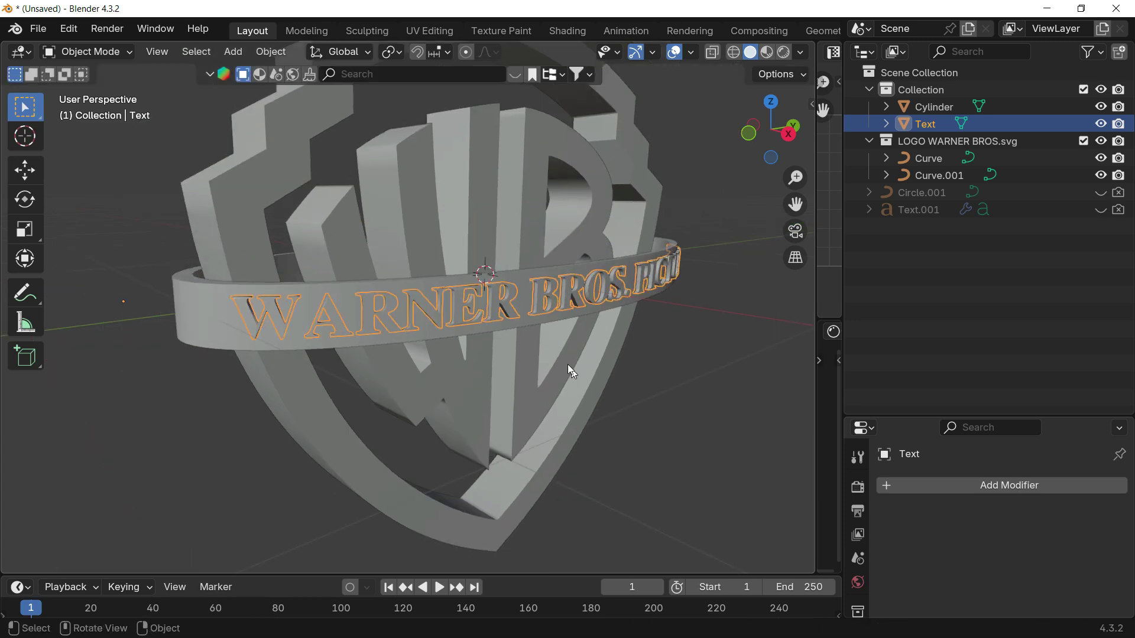
# - Set the mesh lettering's origin to the 3D cursor
pyautogui.moveTo(502, 326)
pyautogui.mouseDown(button='middle')
pyautogui.moveTo(440, 327)
pyautogui.moveTo(514, 339)
pyautogui.mouseUp(button='middle')
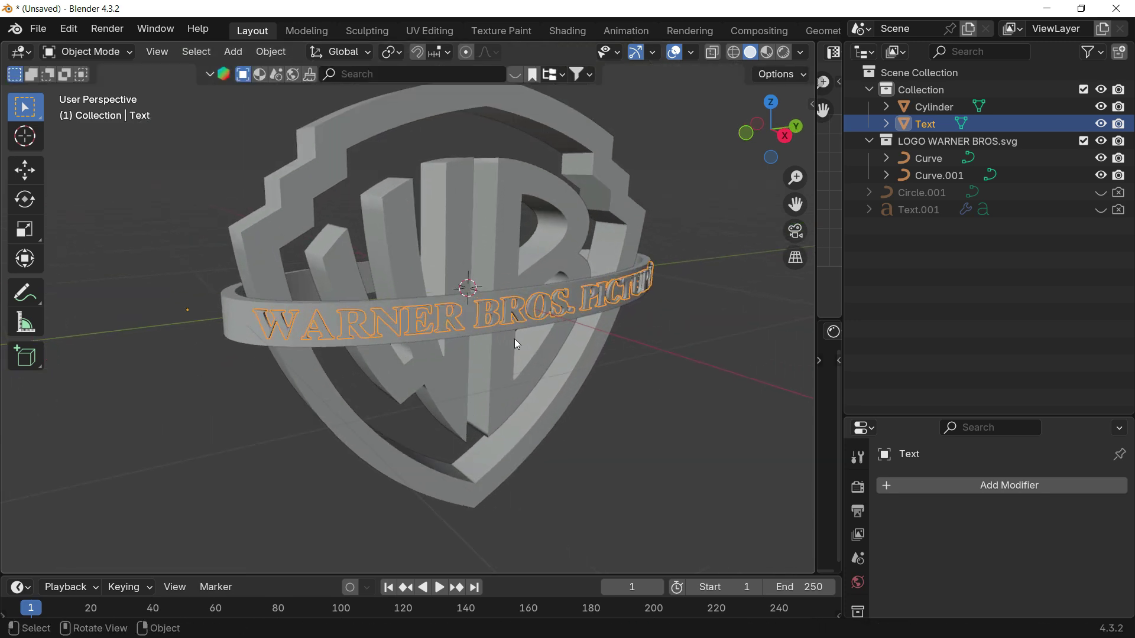
pyautogui.scroll(3, 515, 338)
pyautogui.rightClick(492, 326)
pyautogui.moveTo(481, 321)
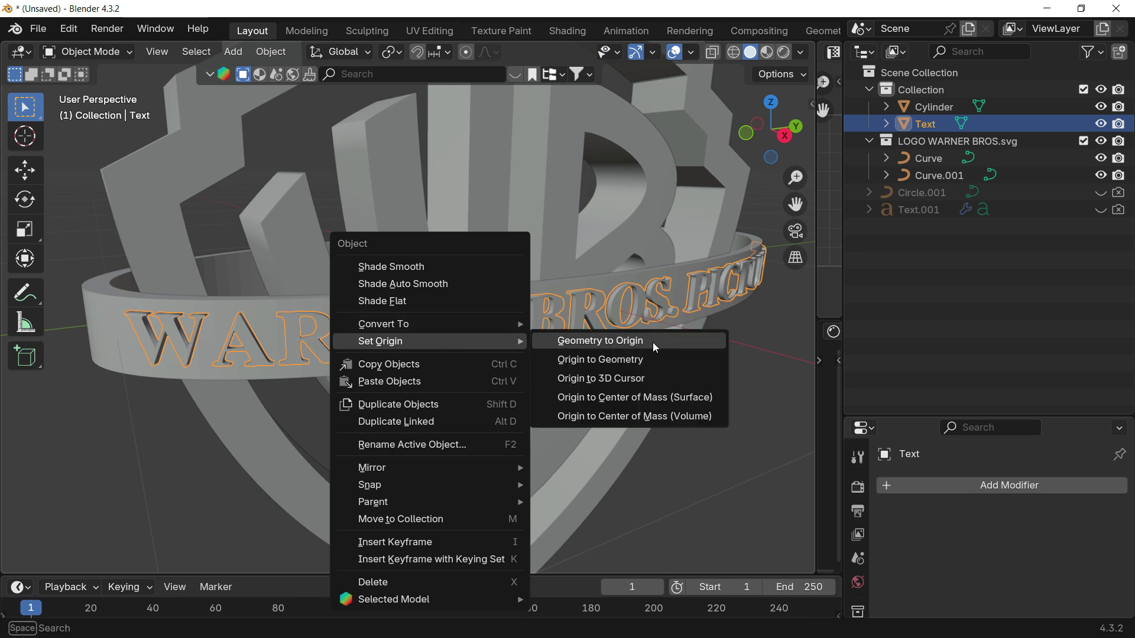
pyautogui.click(638, 378)
# - Try rotating the lettering around the ring about the Z axis, and undo the rotation
pyautogui.press('r')
pyautogui.press('z')
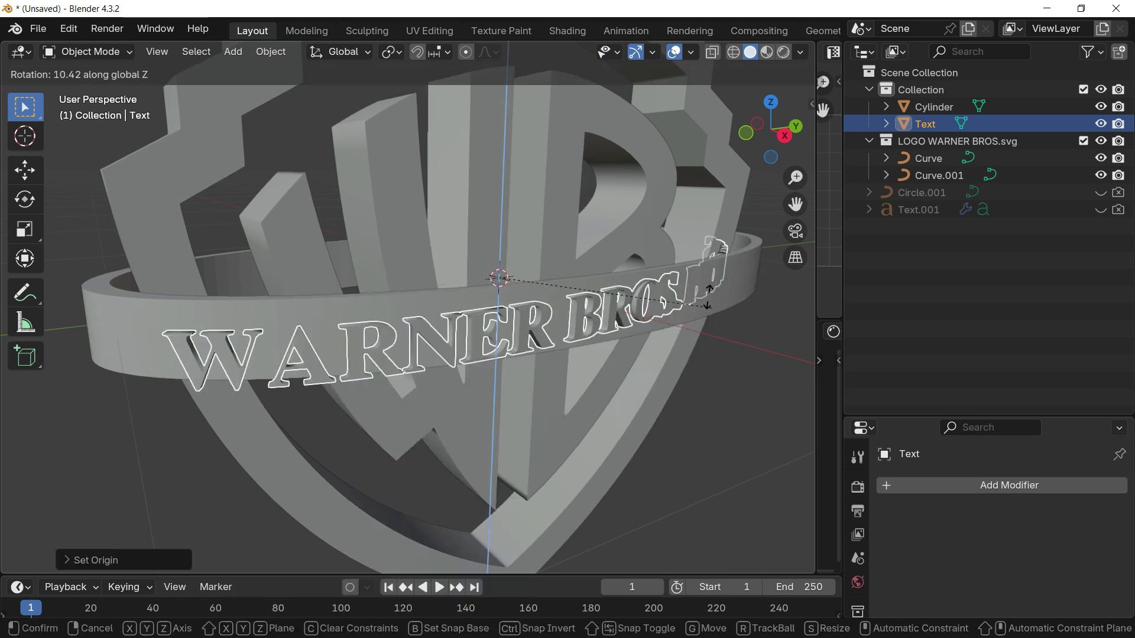
pyautogui.click(566, 253)
pyautogui.hotkey('ctrl', 'z')
# - Select the extruded WB letters and bring up their curve geometry settings in an enlarged properties area
pyautogui.scroll(-3, 608, 374)
pyautogui.moveTo(575, 399); pyautogui.dragTo(590, 292, button='middle')
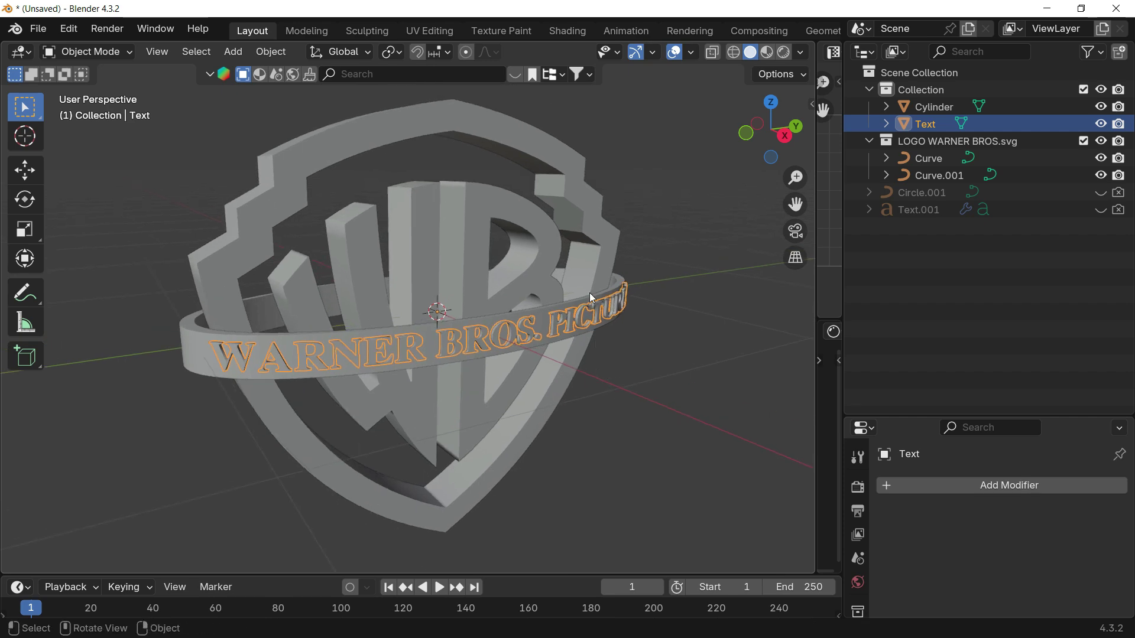
pyautogui.click(531, 344)
pyautogui.moveTo(531, 344); pyautogui.dragTo(505, 282, button='middle')
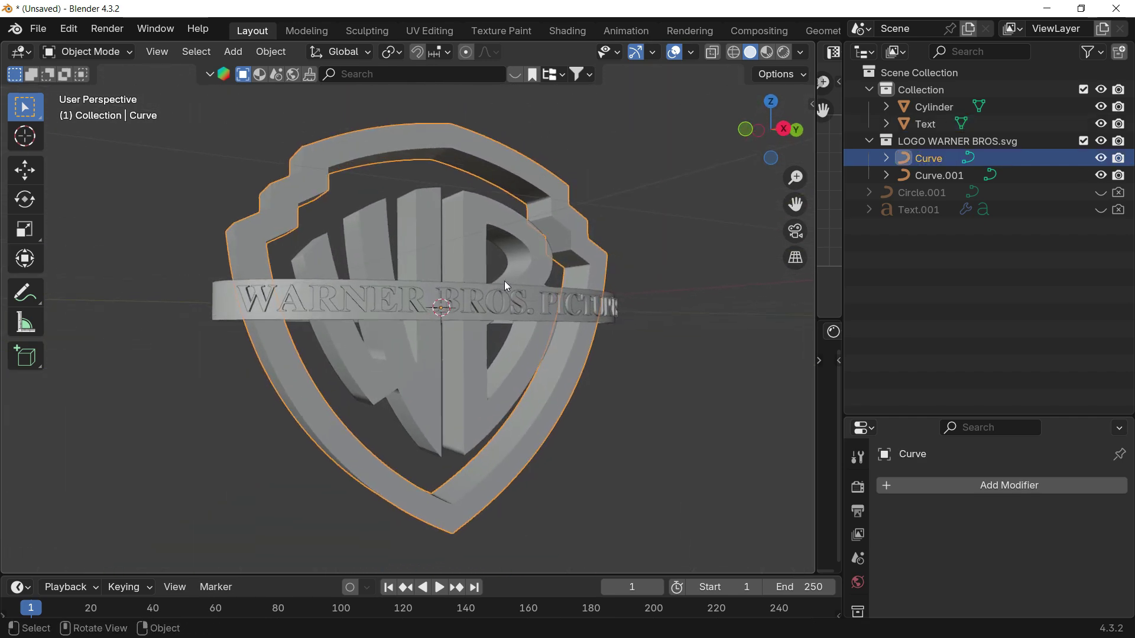
pyautogui.click(505, 282)
pyautogui.moveTo(897, 417); pyautogui.dragTo(898, 220)
pyautogui.click(858, 515)
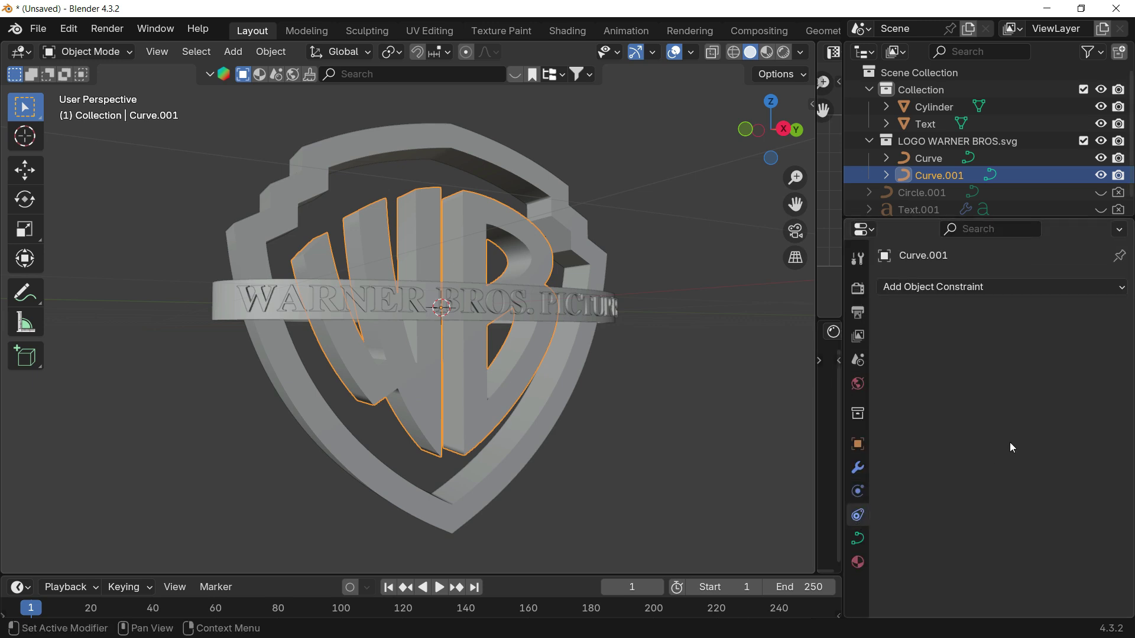
pyautogui.click(858, 538)
pyautogui.scroll(-4, 1044, 445)
pyautogui.scroll(2, 609, 336)
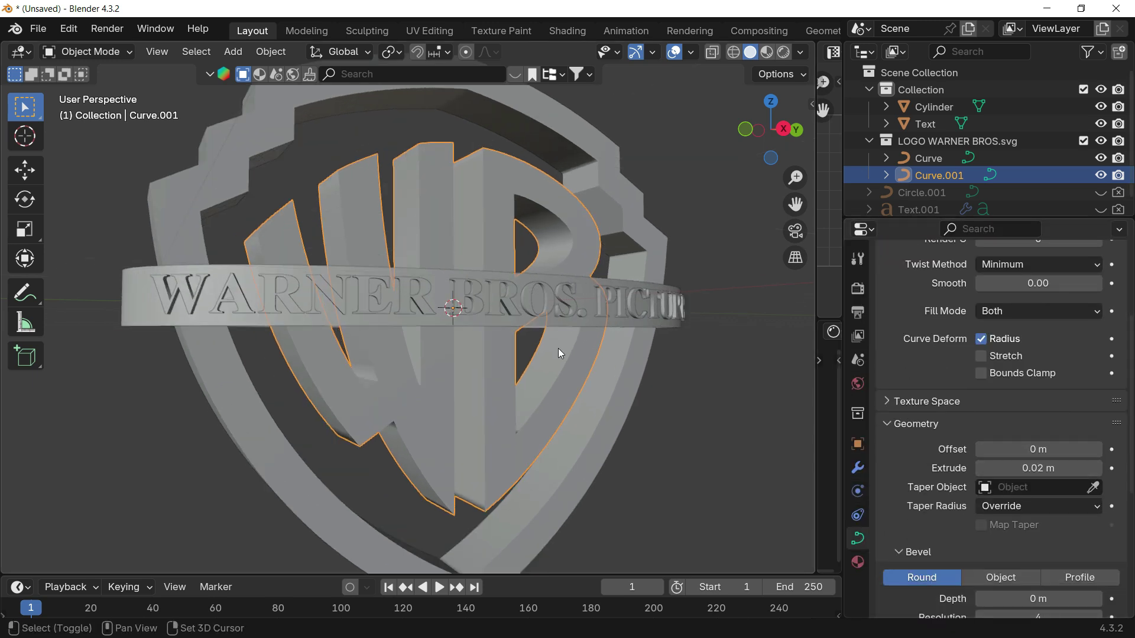
# - Set the bevel depth of the WB letters to 0.005 m
pyautogui.scroll(4, 558, 349)
pyautogui.moveTo(413, 287); pyautogui.dragTo(597, 331, button='middle')
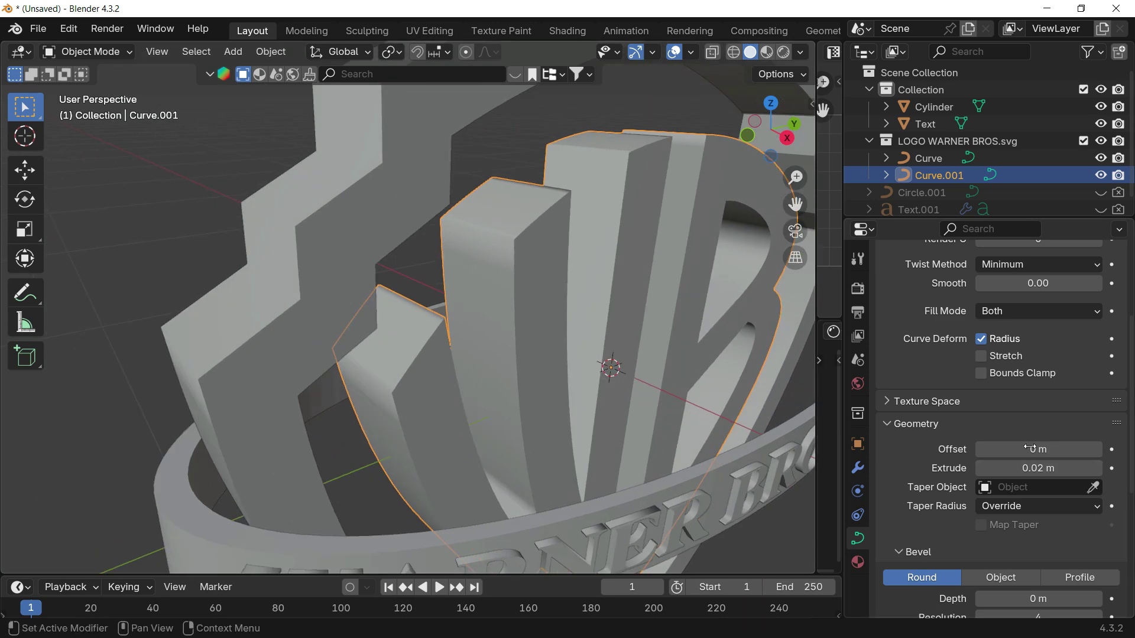
pyautogui.scroll(-5, 1030, 448)
pyautogui.click(1043, 423)
pyautogui.write('0')
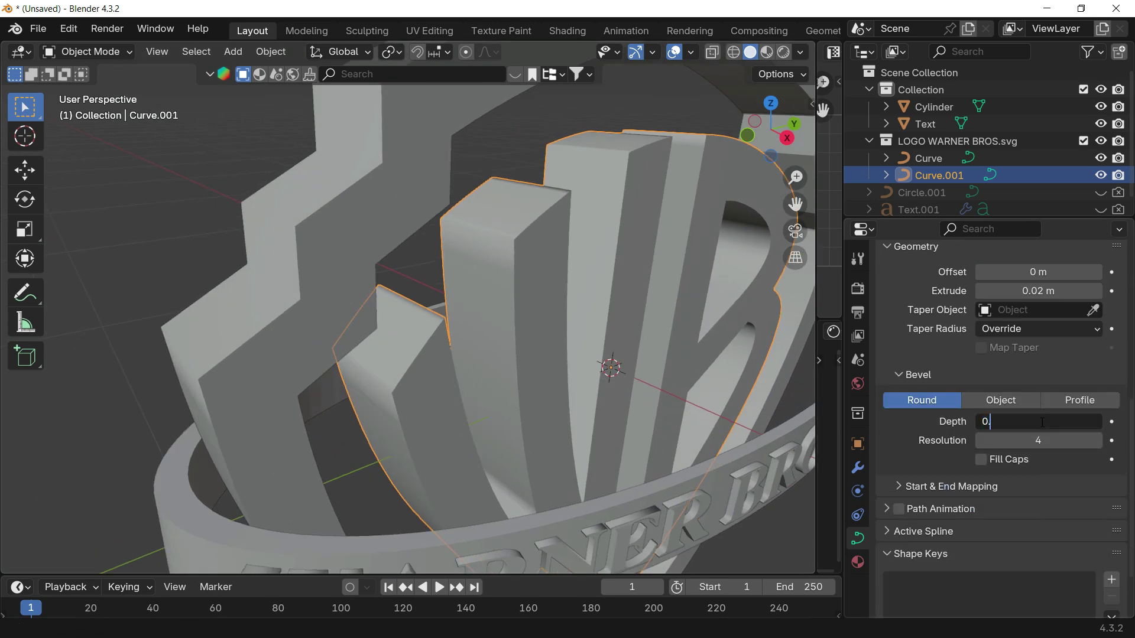
pyautogui.write('.005')
pyautogui.press('Return')
# - Give the shield outline curve a bevel with resolution 0 and a depth of 0.001 m
pyautogui.click(325, 224)
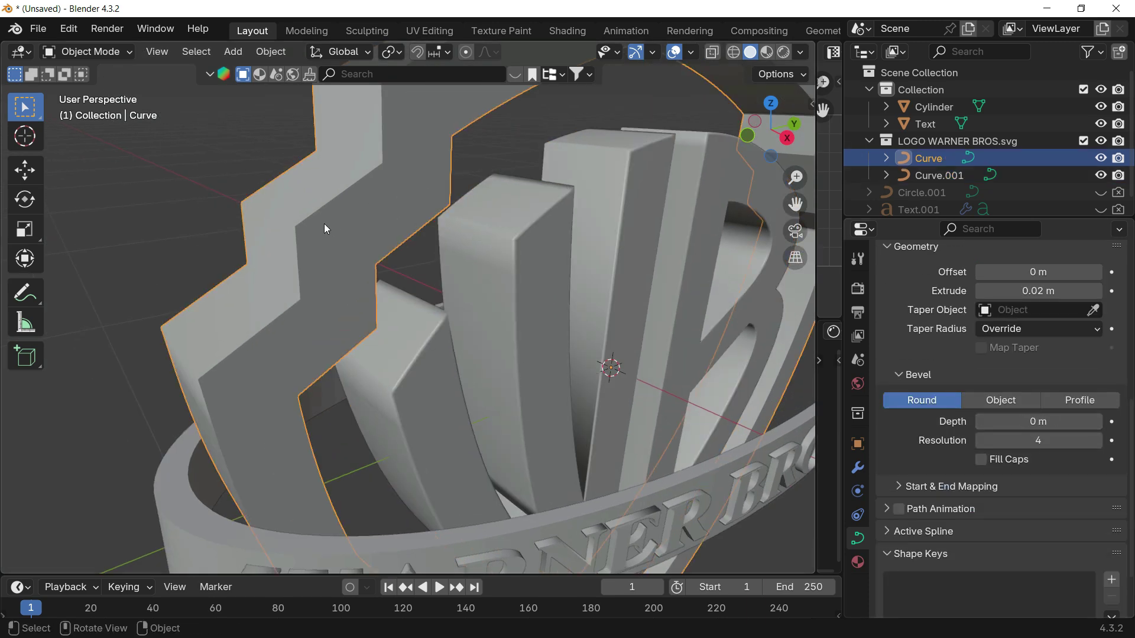
pyautogui.scroll(-2, 429, 312)
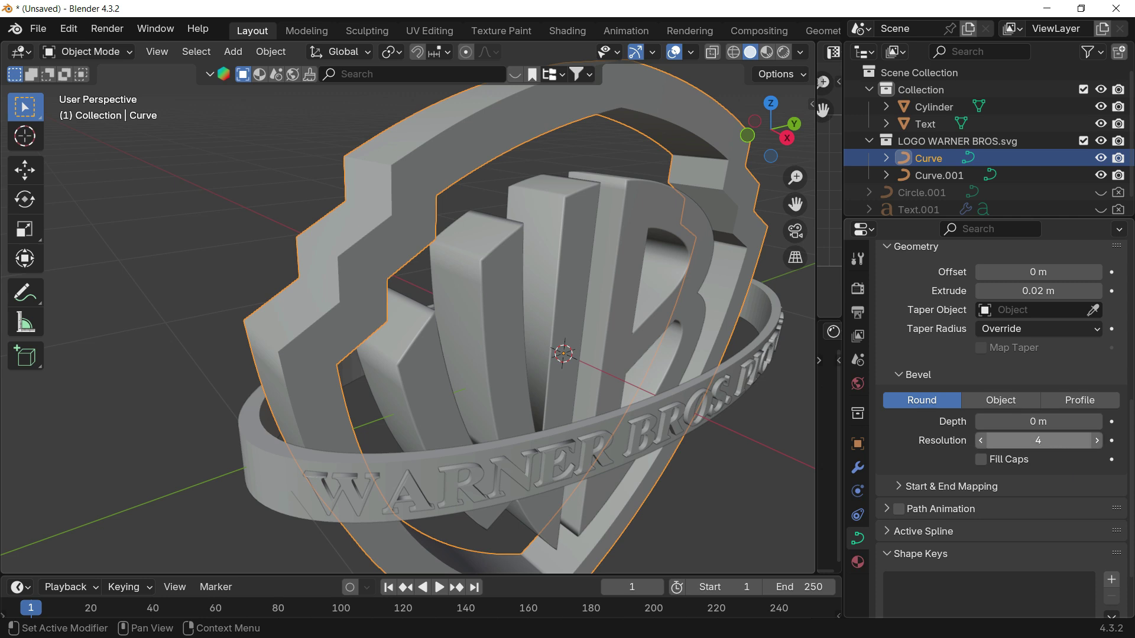
pyautogui.click(1041, 441)
pyautogui.write('0')
pyautogui.press('Return')
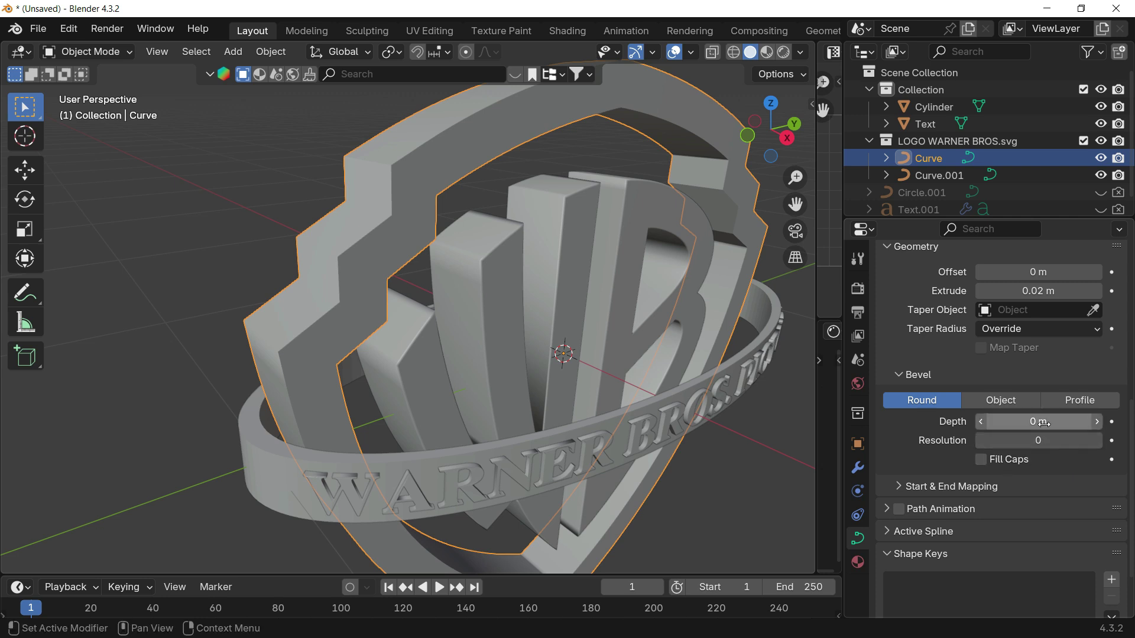
pyautogui.click(1044, 422)
pyautogui.write('0.0')
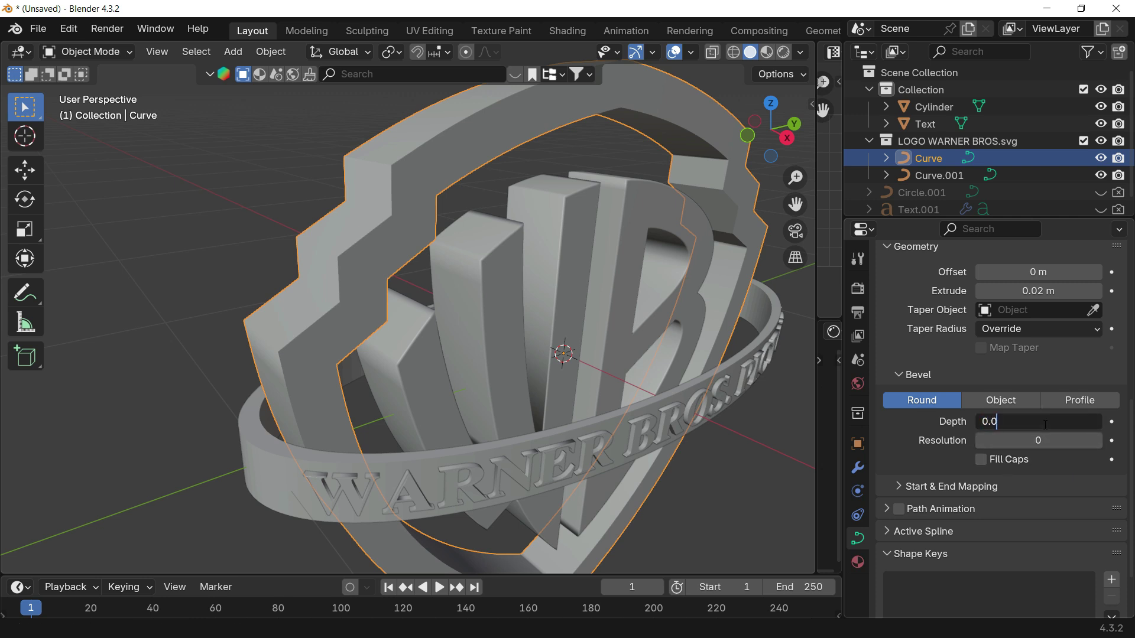
pyautogui.write('01')
pyautogui.press('Return')
# - Apply Shade Flat to the shield outline
pyautogui.rightClick(421, 185)
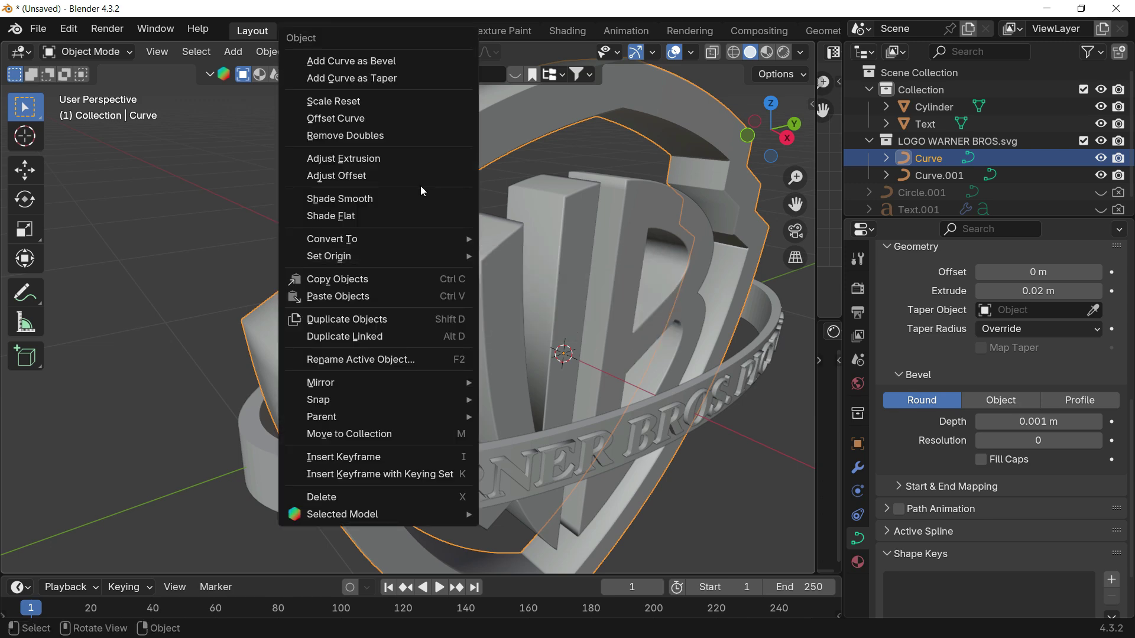
pyautogui.click(364, 215)
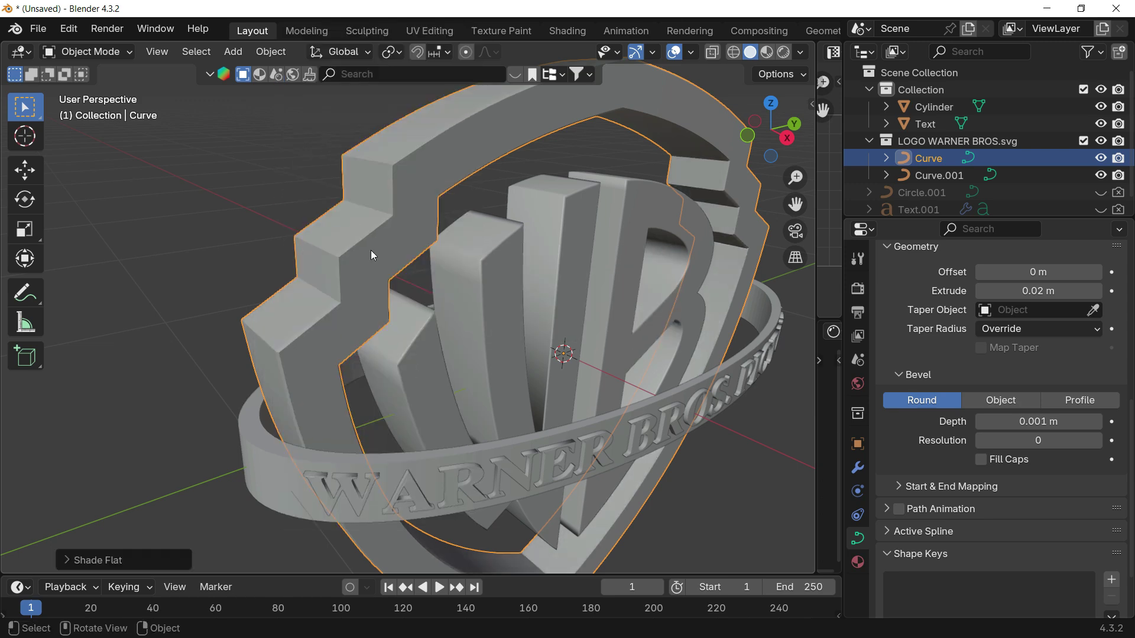
pyautogui.scroll(8, 371, 248)
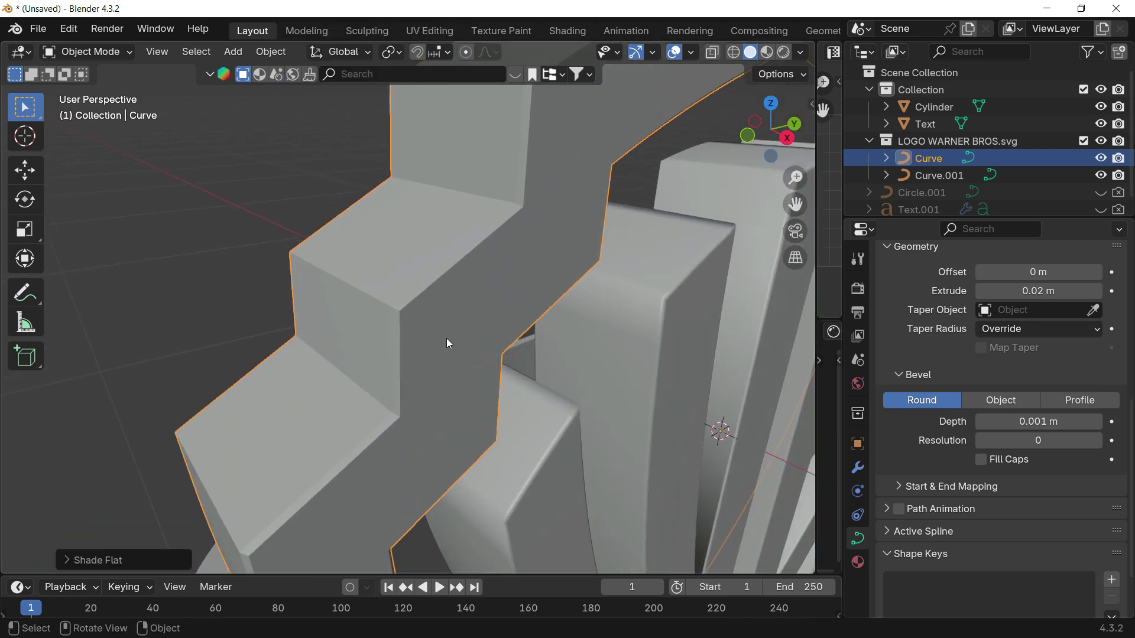
# - Set the shield outline's bevel depth to 0.002 m
pyautogui.click(1038, 422)
pyautogui.click(1011, 422)
pyautogui.press('BackSpace')
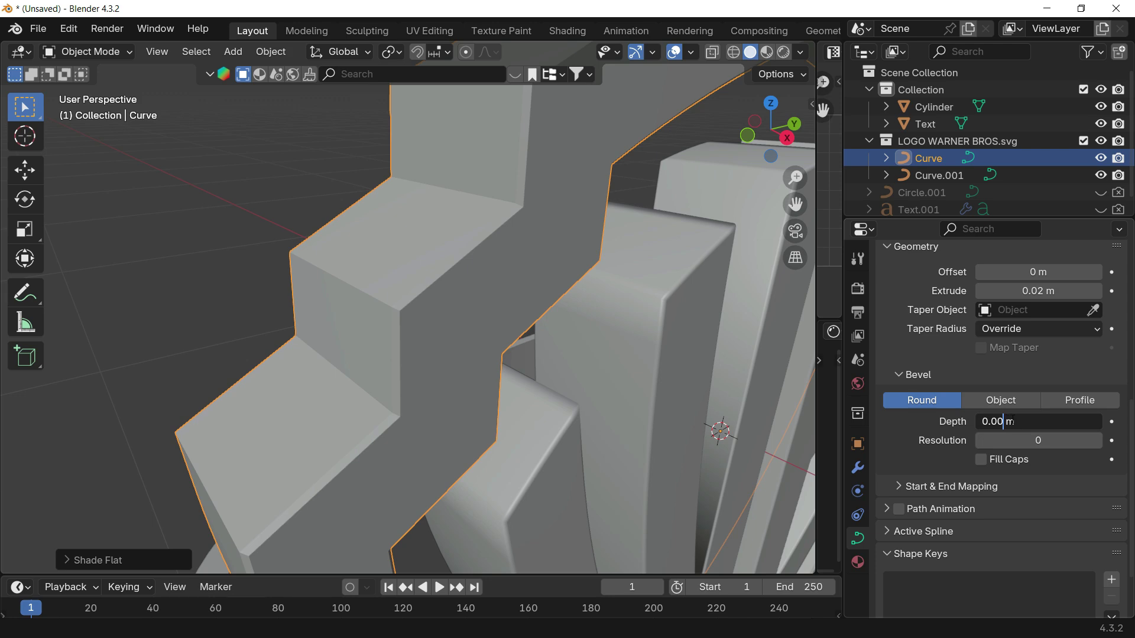
pyautogui.write('2')
pyautogui.press('Return')
# - Apply Shade Auto Smooth to the ring band around the shield
pyautogui.moveTo(491, 378); pyautogui.dragTo(449, 338, button='middle')
pyautogui.scroll(-2, 503, 388)
pyautogui.click(0, 0)
pyautogui.scroll(-3, 473, 334)
pyautogui.keyDown('shift'); pyautogui.moveTo(512, 322); pyautogui.dragTo(493, 277, button='middle'); pyautogui.keyUp('shift')
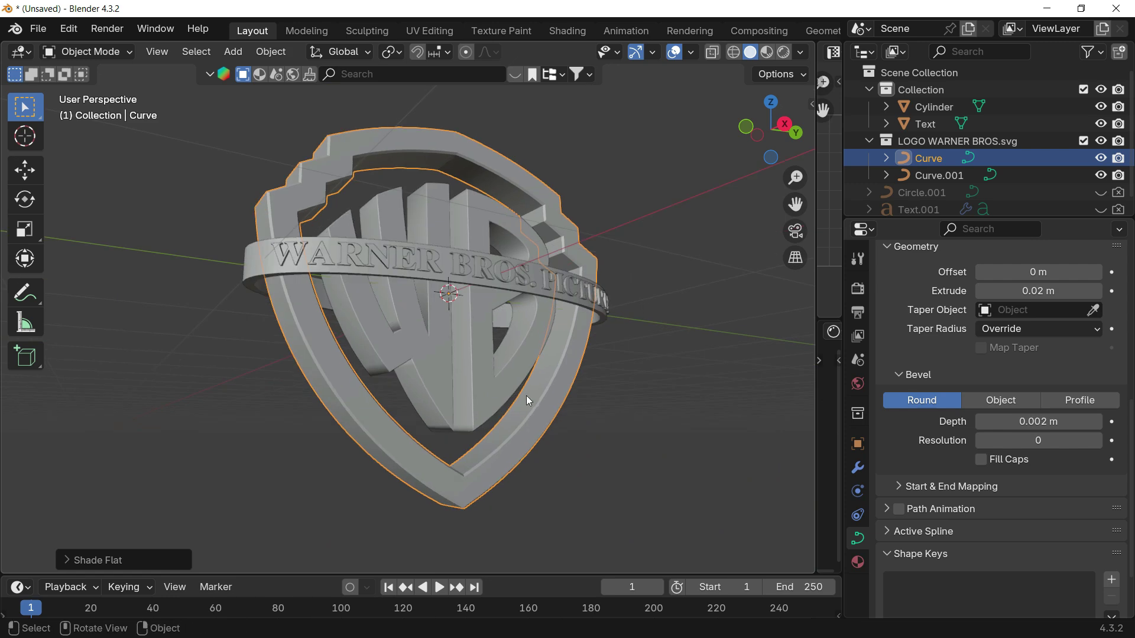
pyautogui.moveTo(520, 402); pyautogui.dragTo(532, 378, button='middle')
pyautogui.click(326, 324)
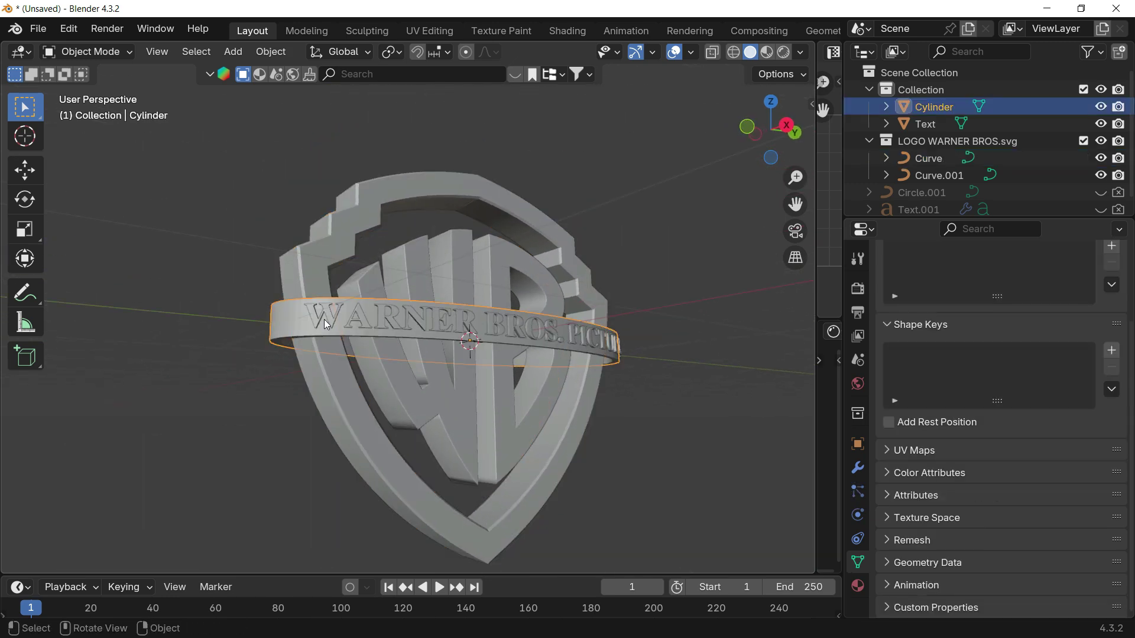
pyautogui.rightClick(296, 307)
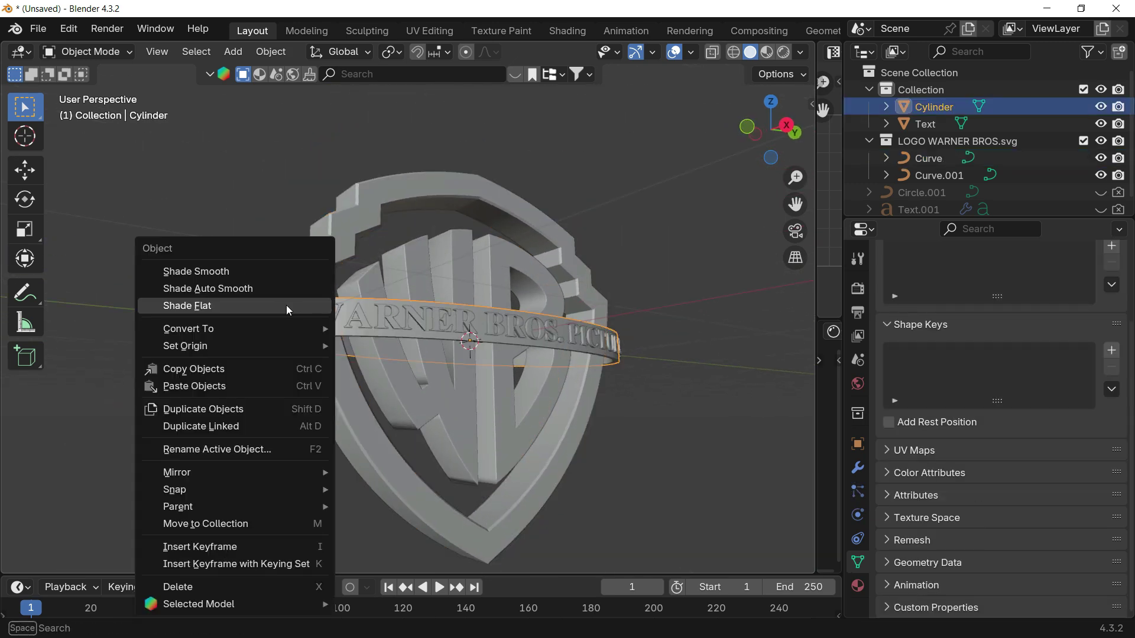
pyautogui.click(231, 288)
# - Try rotating the ring band and its lettering together about the Y axis
pyautogui.scroll(5, 451, 321)
pyautogui.moveTo(427, 335); pyautogui.dragTo(331, 375, button='middle')
pyautogui.click(518, 318)
pyautogui.scroll(-3, 615, 366)
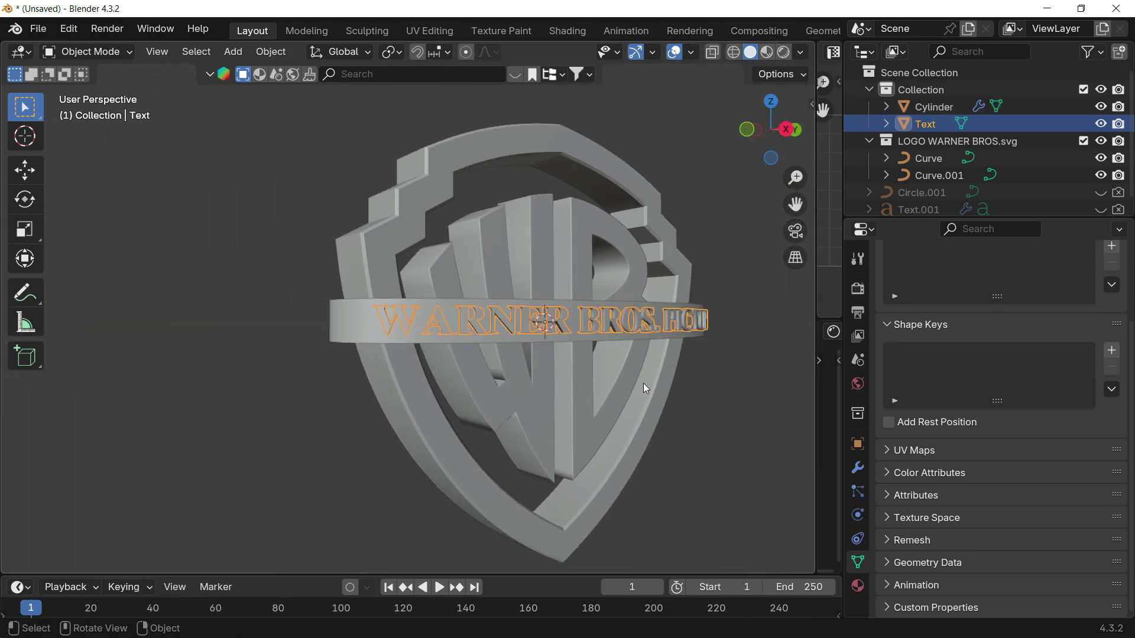
pyautogui.keyDown('shift'); pyautogui.moveTo(812, 182); pyautogui.dragTo(752, 189, button='middle'); pyautogui.keyUp('shift')
pyautogui.click(786, 129)
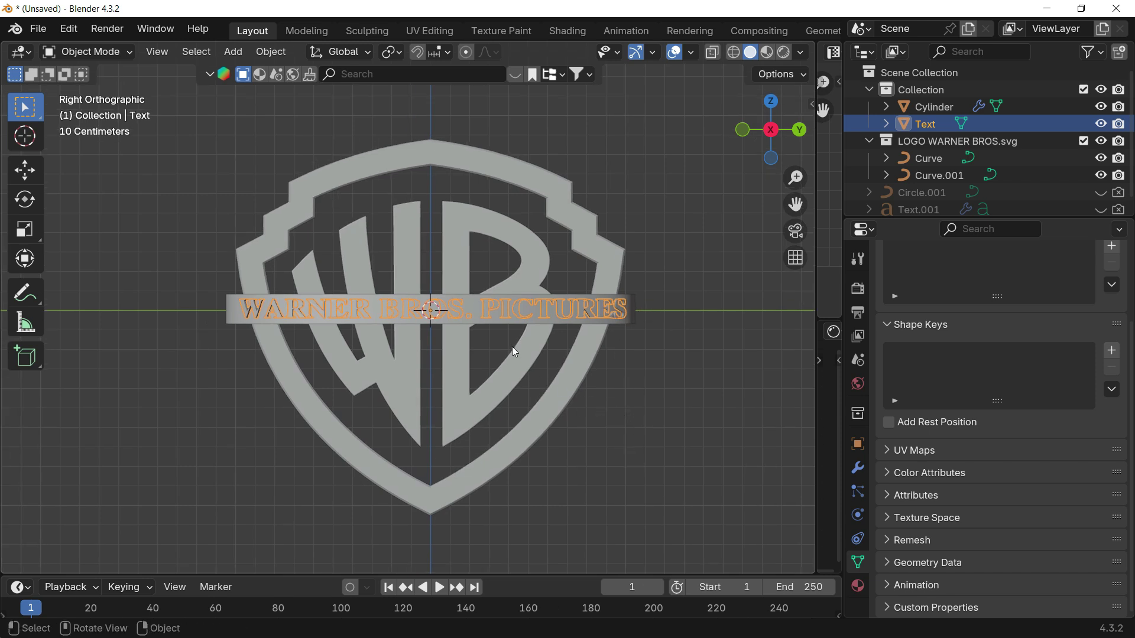
pyautogui.scroll(3, 508, 346)
pyautogui.keyDown('shift'); pyautogui.click(537, 308); pyautogui.keyUp('shift')
pyautogui.scroll(-1, 544, 354)
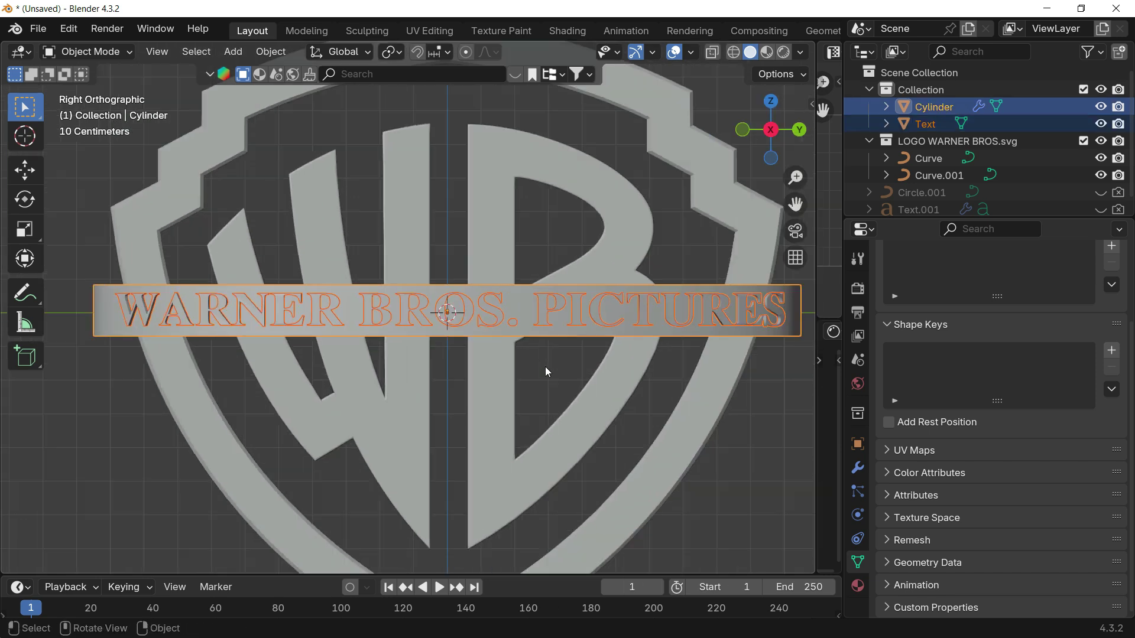
pyautogui.moveTo(530, 374); pyautogui.dragTo(536, 353, button='middle')
pyautogui.press('r')
pyautogui.press('y')
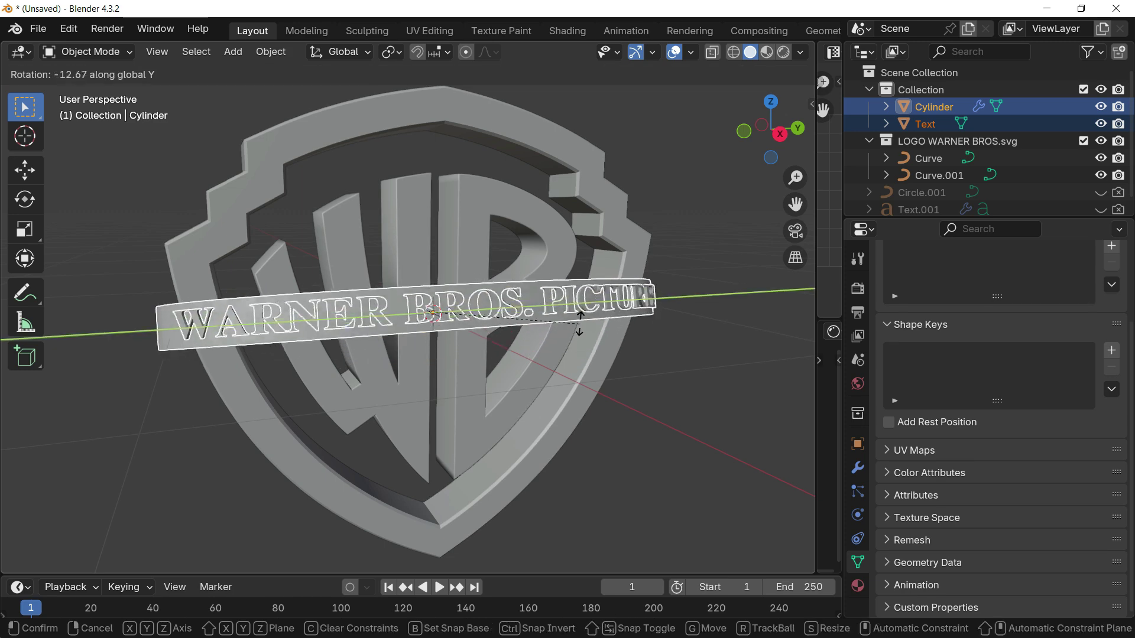
pyautogui.click(576, 303)
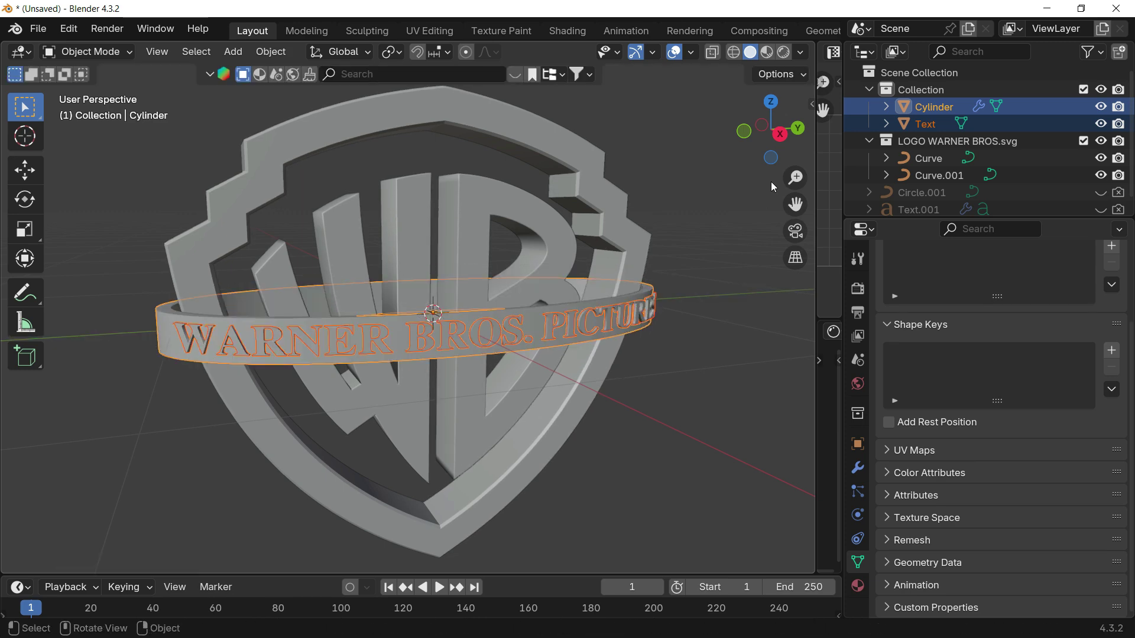
# - Try tilting the ring band and lettering about the Y axis in the right orthographic view
pyautogui.click(781, 135)
pyautogui.press('r')
pyautogui.press('y')
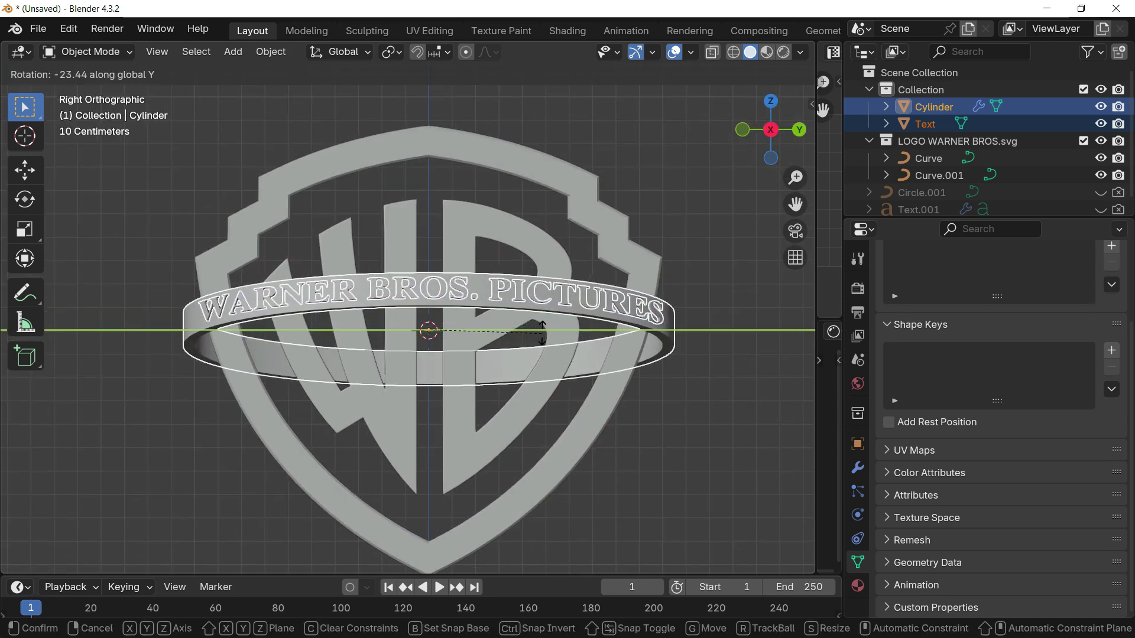
pyautogui.click(435, 371)
# - Parent the mesh lettering to the ring band with the Object option, keeping the ring as the active parent
pyautogui.moveTo(711, 200); pyautogui.dragTo(305, 292, button='middle')
pyautogui.click(403, 320)
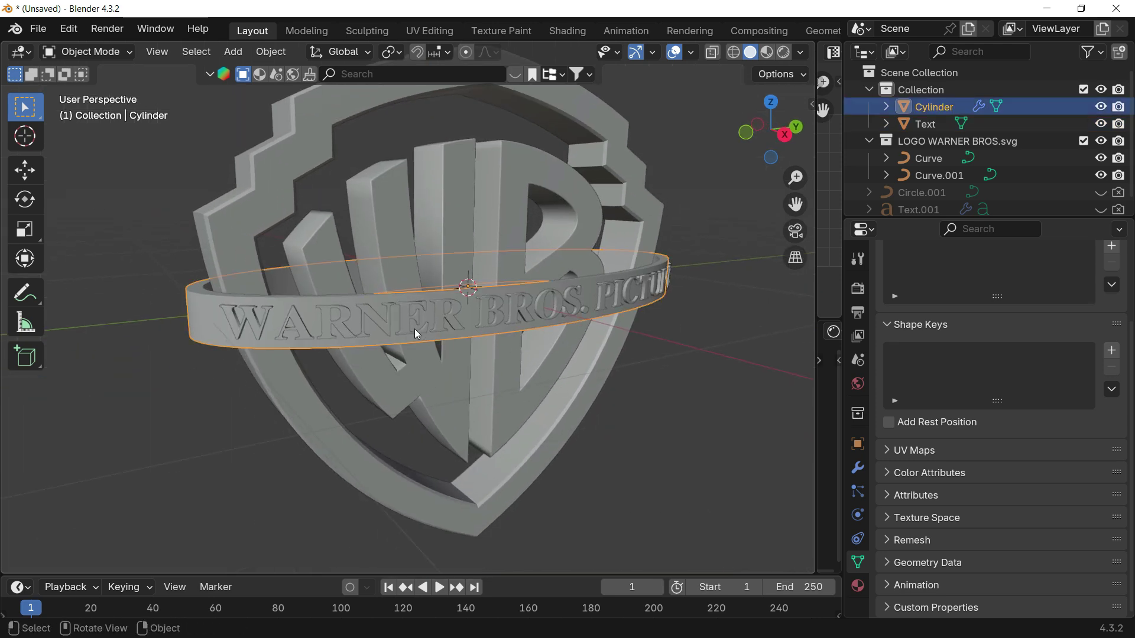
pyautogui.moveTo(473, 368); pyautogui.dragTo(463, 339, button='middle')
pyautogui.click(484, 358)
pyautogui.scroll(3, 484, 357)
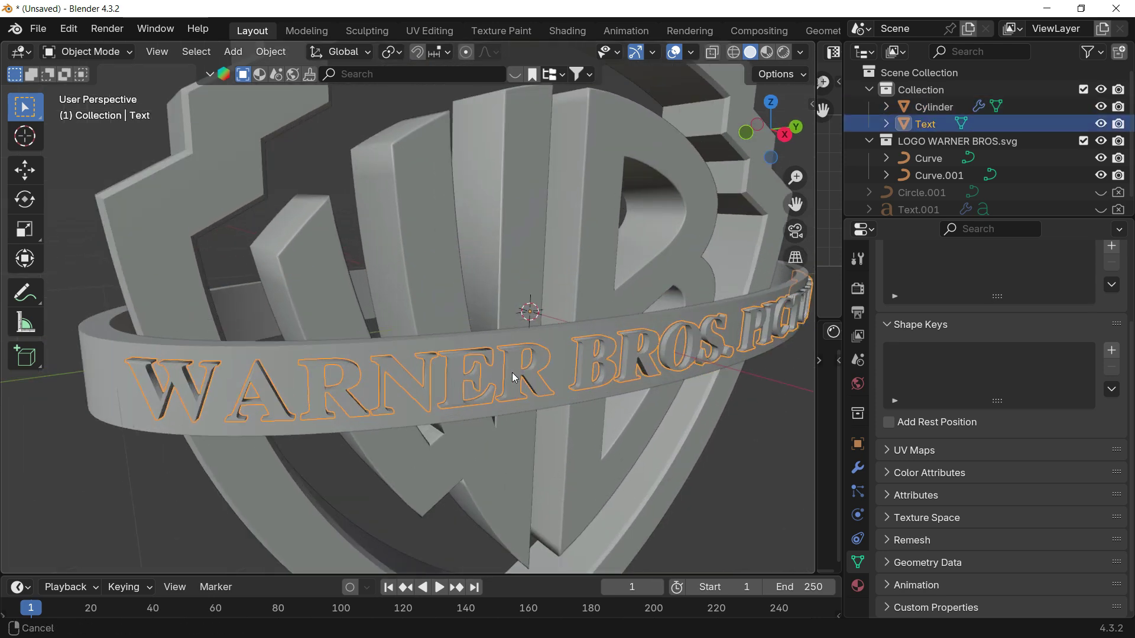
pyautogui.keyDown('shift'); pyautogui.click(529, 324); pyautogui.keyUp('shift')
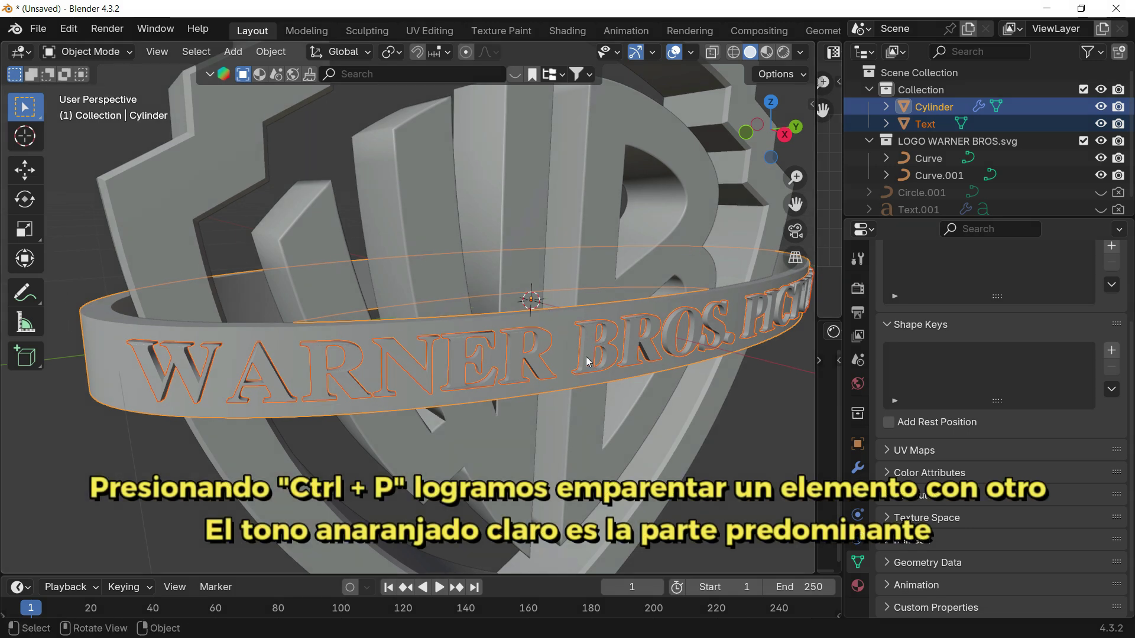
pyautogui.rightClick(212, 335)
pyautogui.hotkey('ctrl', 'p')
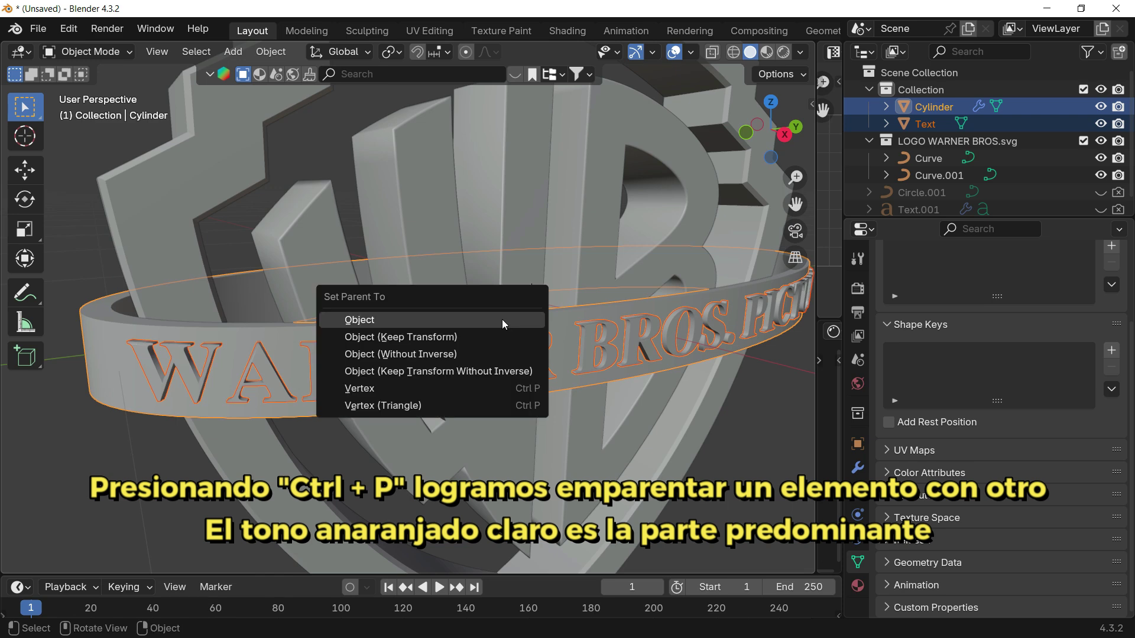
pyautogui.click(382, 323)
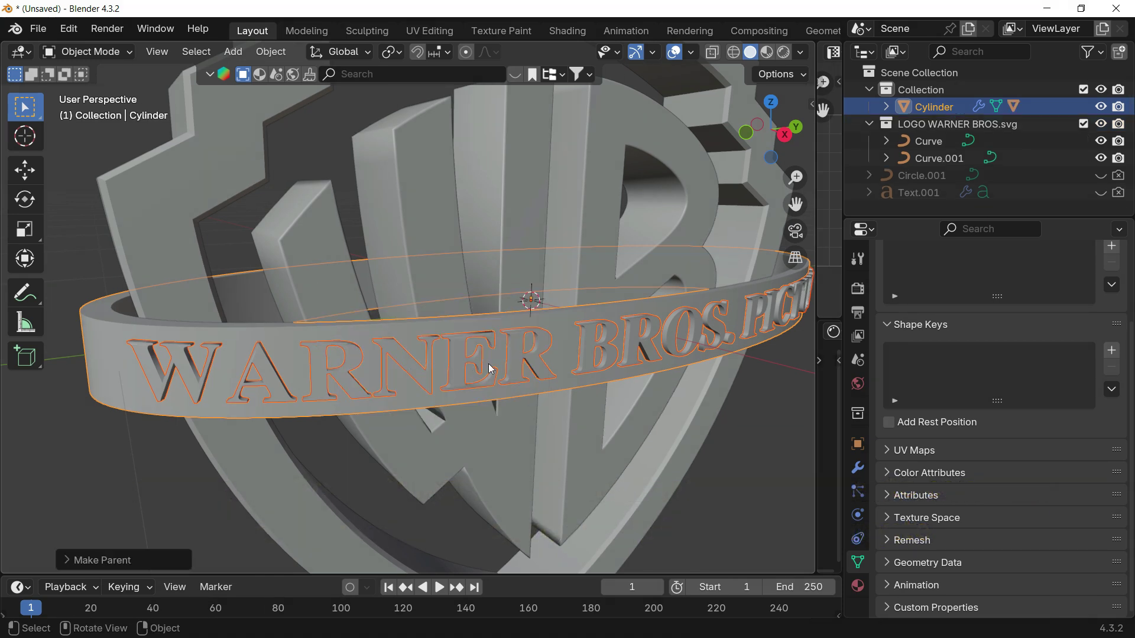
# - Try rotating and scaling the ring band with its parented lettering, and undo the scaling
pyautogui.click(420, 331)
pyautogui.press('r')
pyautogui.rightClick(650, 311)
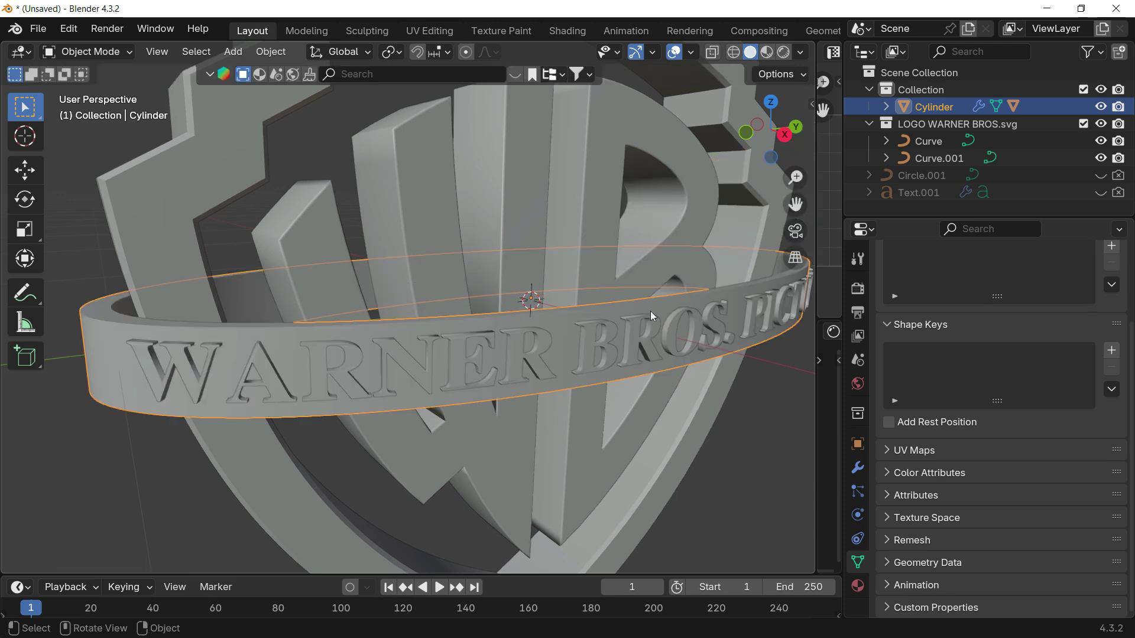
pyautogui.press('s')
pyautogui.click(547, 379)
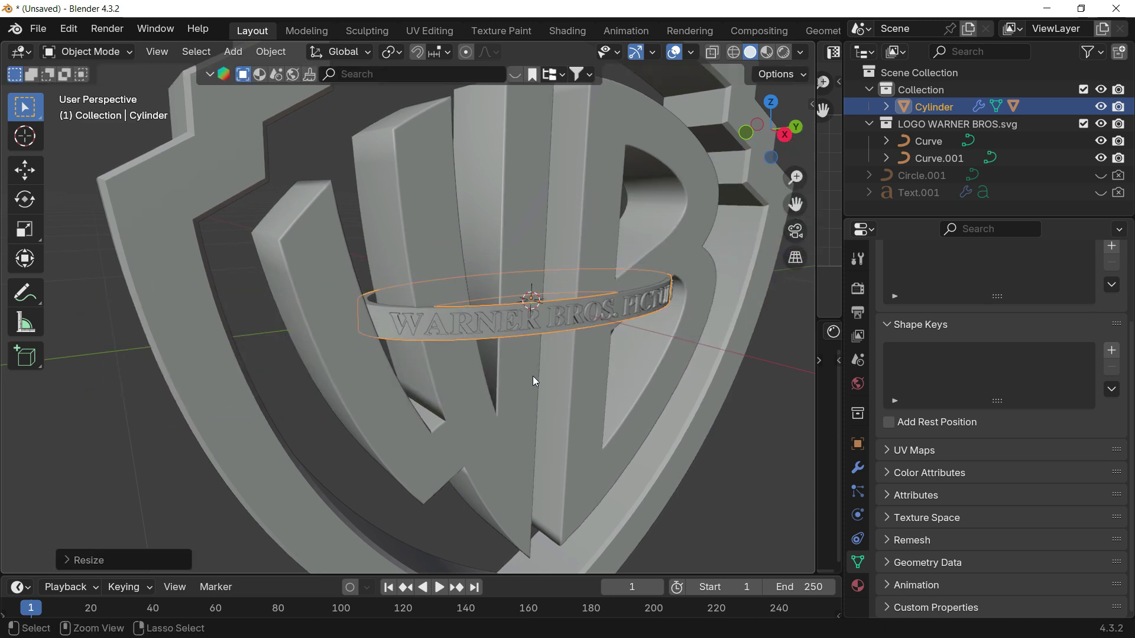
pyautogui.hotkey('ctrl', 'z')
# - Try moving and scaling the parented ring band down again, and undo the scaling
pyautogui.press('g')
pyautogui.click(539, 368)
pyautogui.press('s')
pyautogui.click(590, 369)
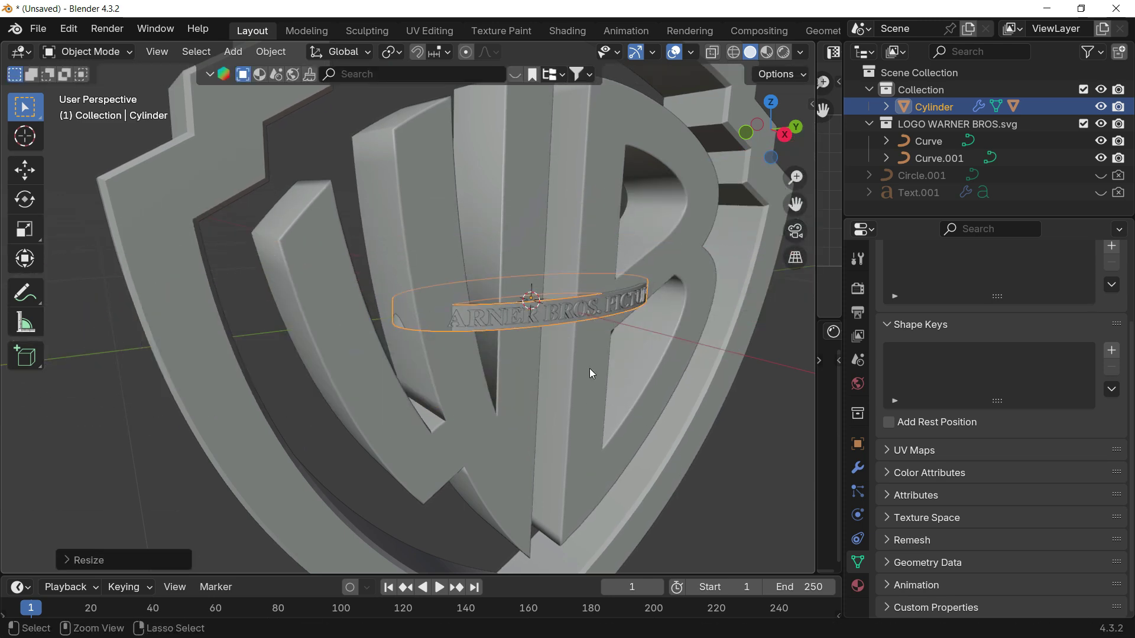
pyautogui.hotkey('ctrl', 'z')
# - Try rotating the ring band about the Y axis and moving it, and undo the changes
pyautogui.press('r')
pyautogui.press('y')
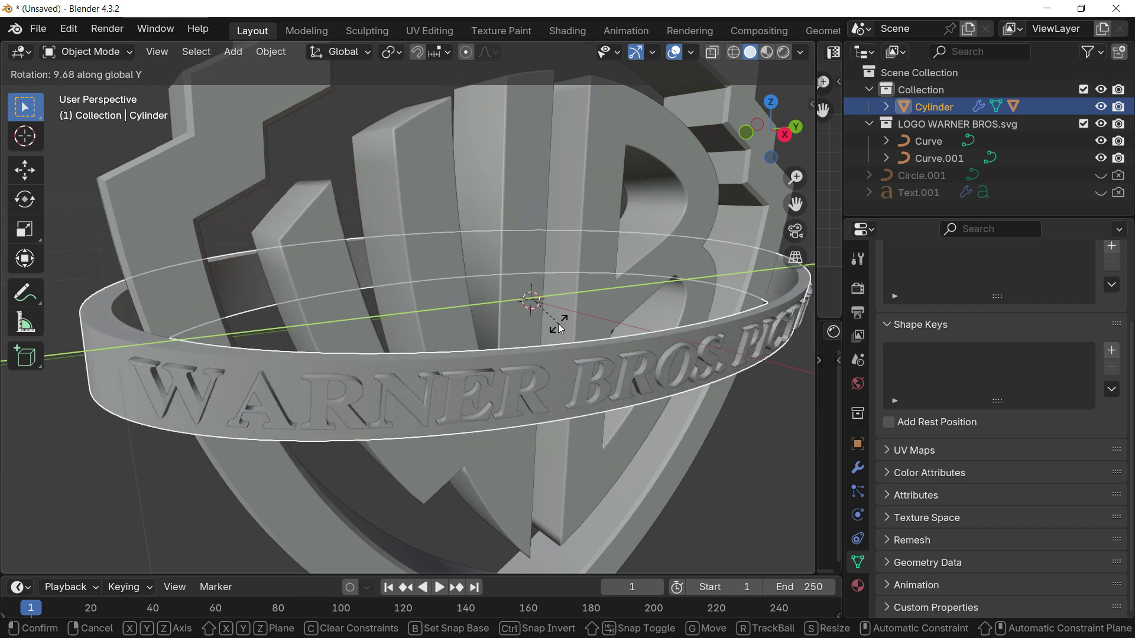
pyautogui.click(558, 324)
pyautogui.press('g')
pyautogui.click(576, 395)
pyautogui.hotkey('ctrl', 'z')
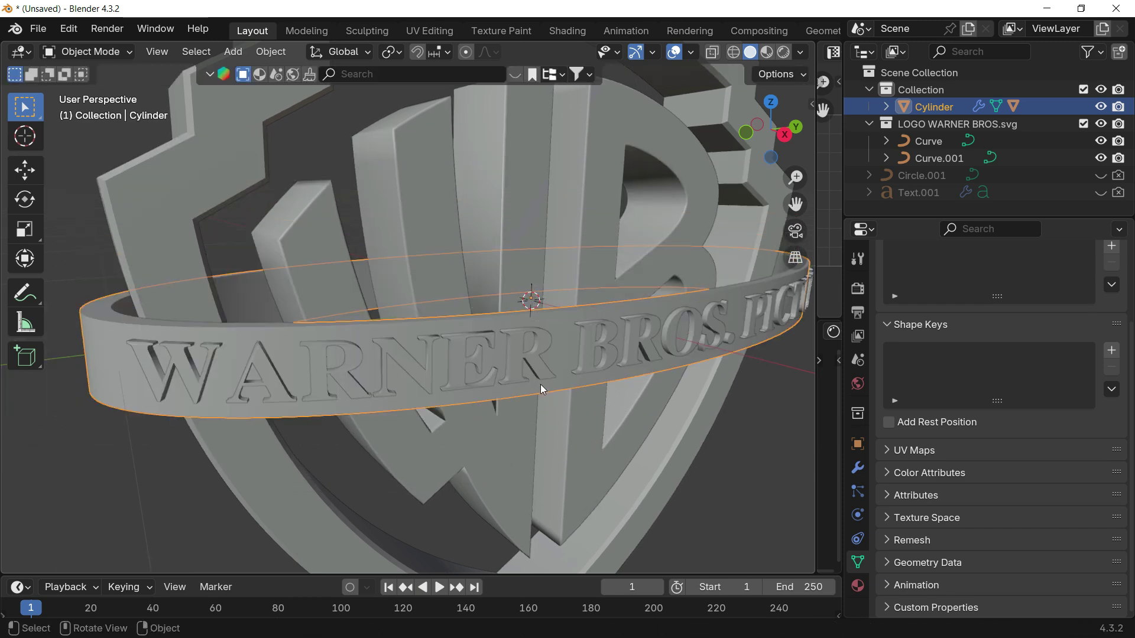
pyautogui.scroll(-2, 540, 384)
pyautogui.keyDown('shift'); pyautogui.moveTo(540, 384); pyautogui.dragTo(504, 394, button='middle'); pyautogui.keyUp('shift')
pyautogui.scroll(-1, 500, 370)
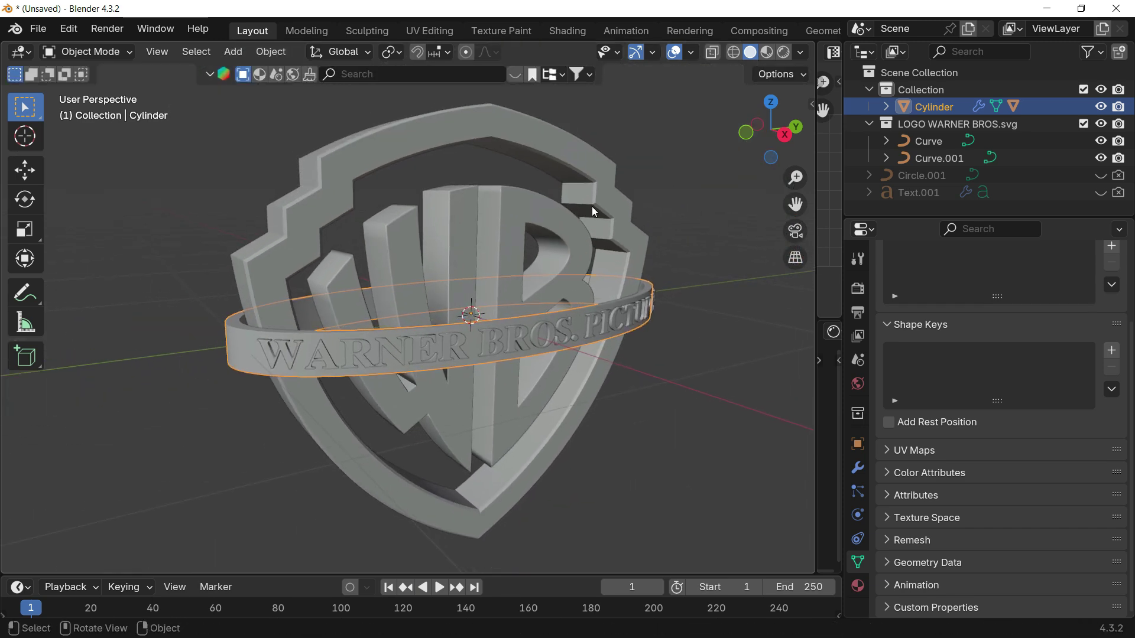
pyautogui.click(592, 206)
pyautogui.moveTo(633, 308); pyautogui.dragTo(637, 289, button='middle')
pyautogui.scroll(-2, 626, 243)
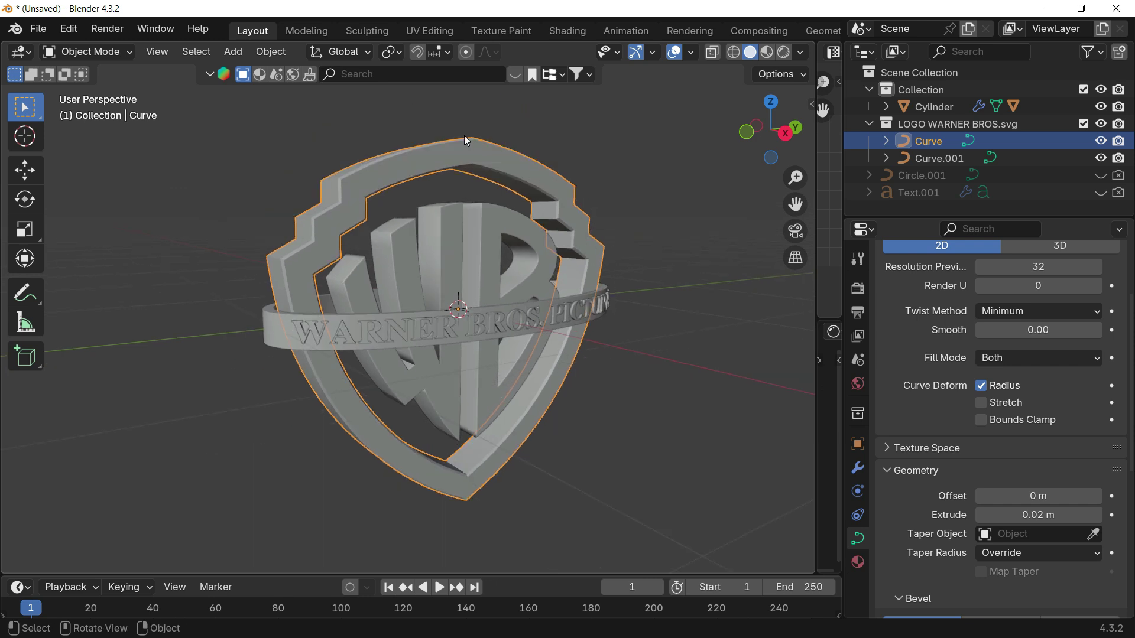
pyautogui.keyDown('shift'); pyautogui.click(483, 220); pyautogui.keyUp('shift')
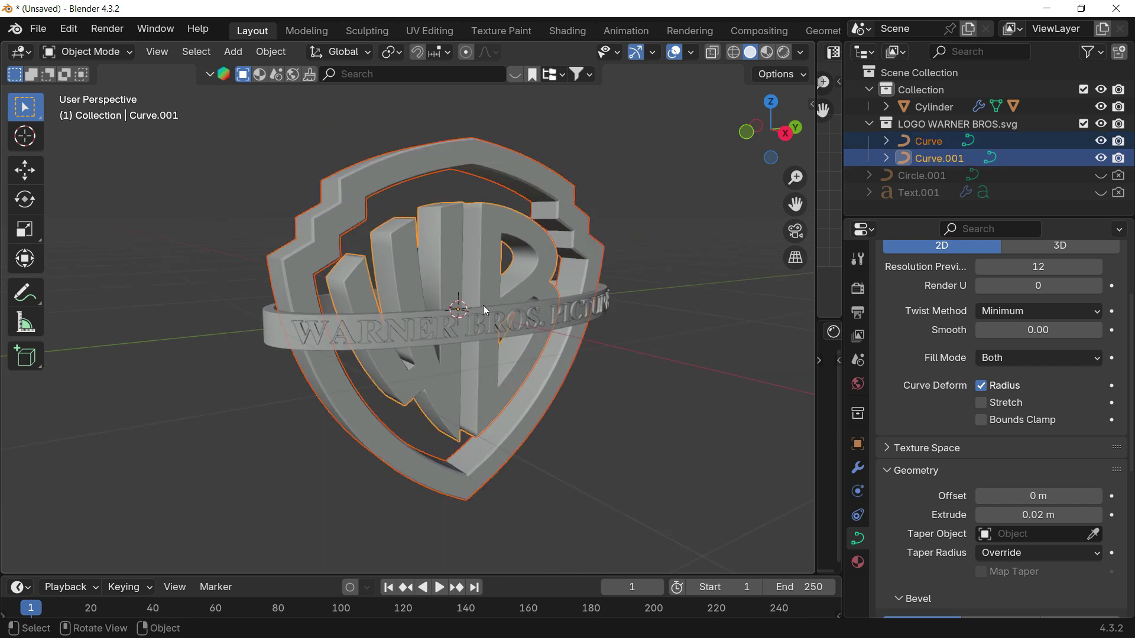
pyautogui.keyDown('shift'); pyautogui.moveTo(553, 232); pyautogui.dragTo(567, 243, button='middle'); pyautogui.keyUp('shift')
pyautogui.keyDown('shift'); pyautogui.click(575, 215); pyautogui.keyUp('shift')
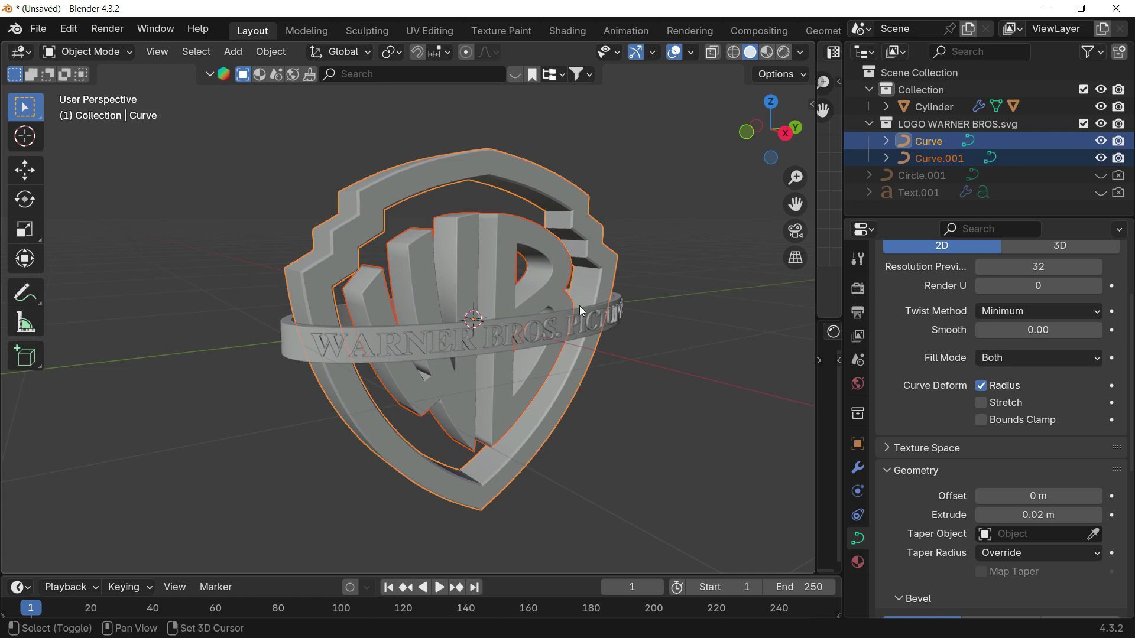
pyautogui.keyDown('shift'); pyautogui.moveTo(579, 306); pyautogui.dragTo(571, 329, button='middle'); pyautogui.keyUp('shift')
pyautogui.hotkey('alt', 'a')
# - Parent the WB letters to the shield outline with the Object option, keeping the outline as the active parent
pyautogui.click(486, 246)
pyautogui.scroll(2, 513, 276)
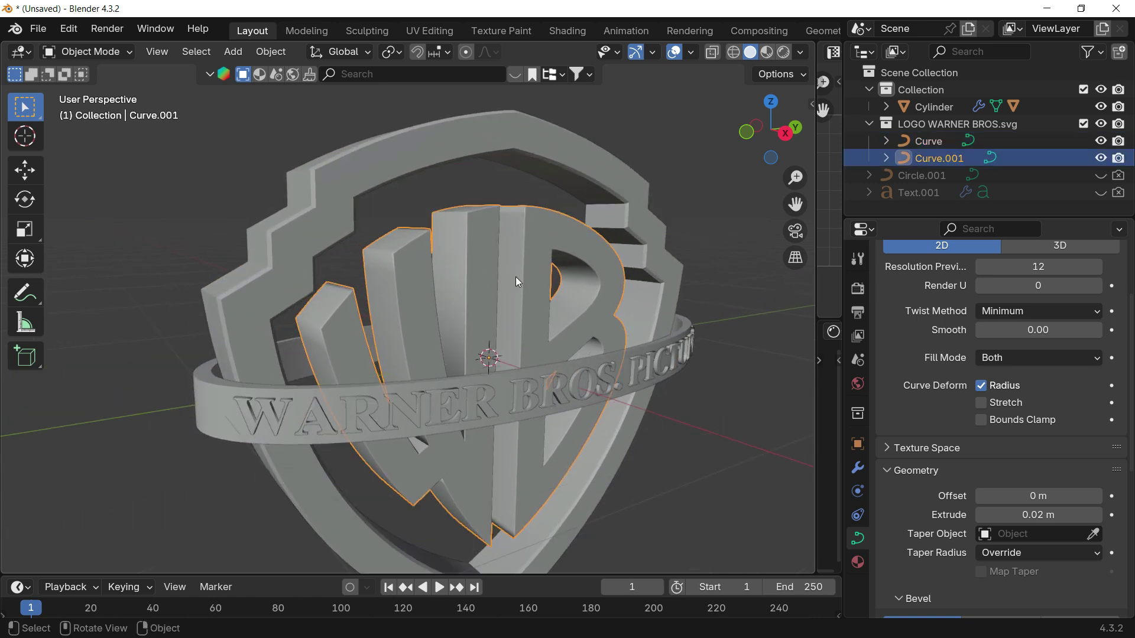
pyautogui.keyDown('shift'); pyautogui.moveTo(515, 277); pyautogui.dragTo(499, 239, button='middle'); pyautogui.keyUp('shift')
pyautogui.scroll(-1, 501, 238)
pyautogui.keyDown('shift'); pyautogui.click(543, 180); pyautogui.keyUp('shift')
pyautogui.moveTo(585, 220); pyautogui.dragTo(606, 179, button='middle')
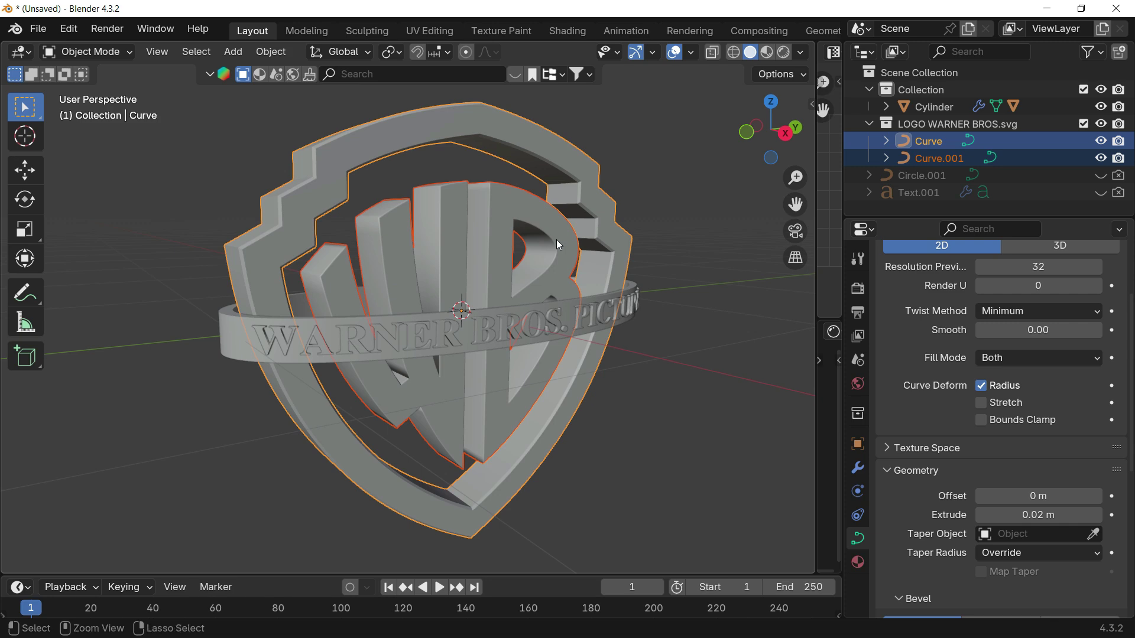
pyautogui.hotkey('ctrl', 'p')
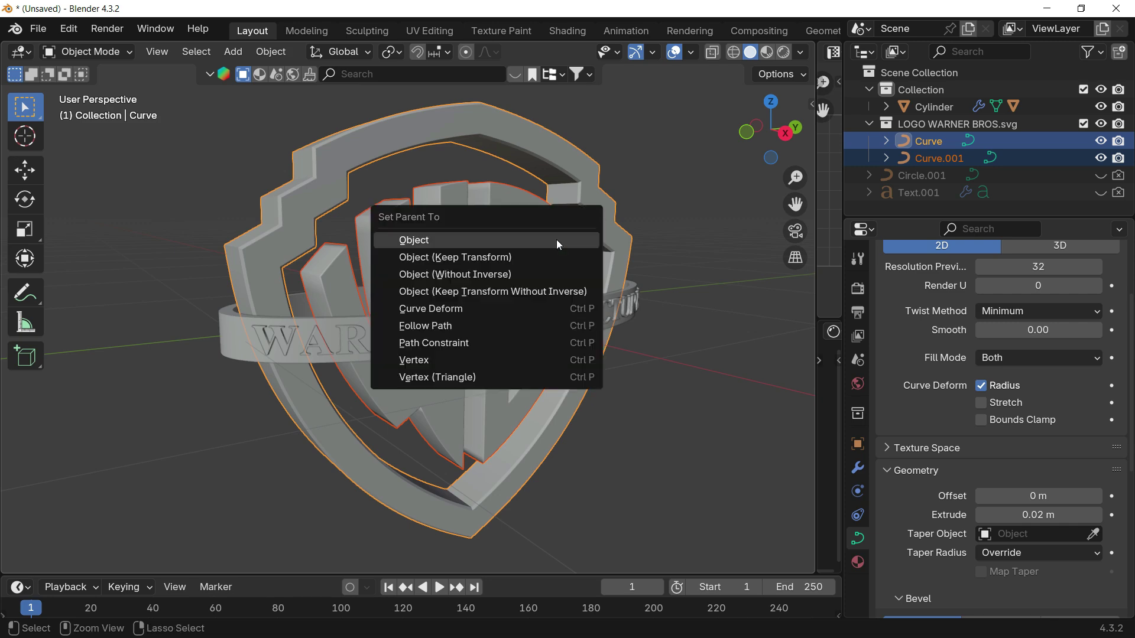
pyautogui.click(519, 243)
# - Try rotating the shield outline about the Z axis and moving the WB letters on their own, and cancel both
pyautogui.press('r')
pyautogui.press('z')
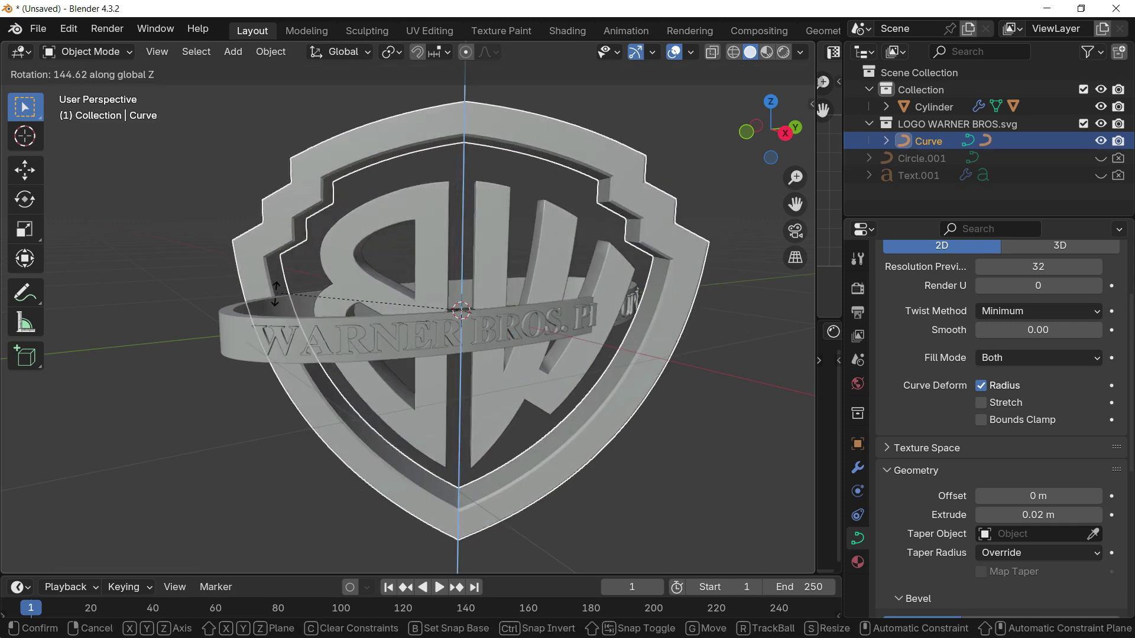
pyautogui.click(520, 336)
pyautogui.click(558, 271)
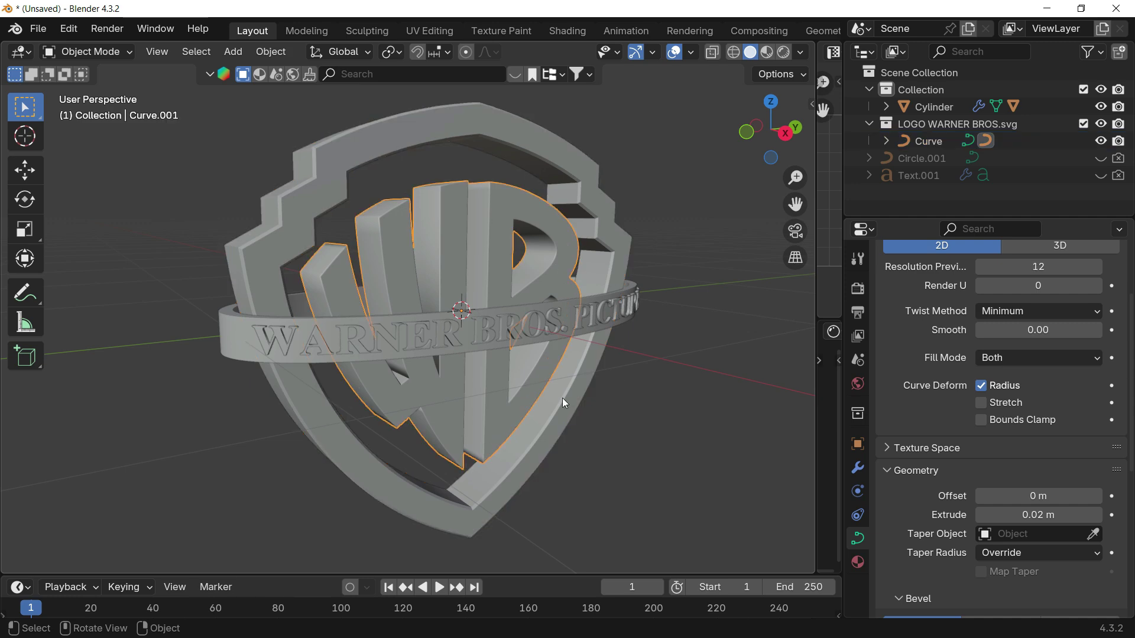
pyautogui.press('g')
pyautogui.press('Escape')
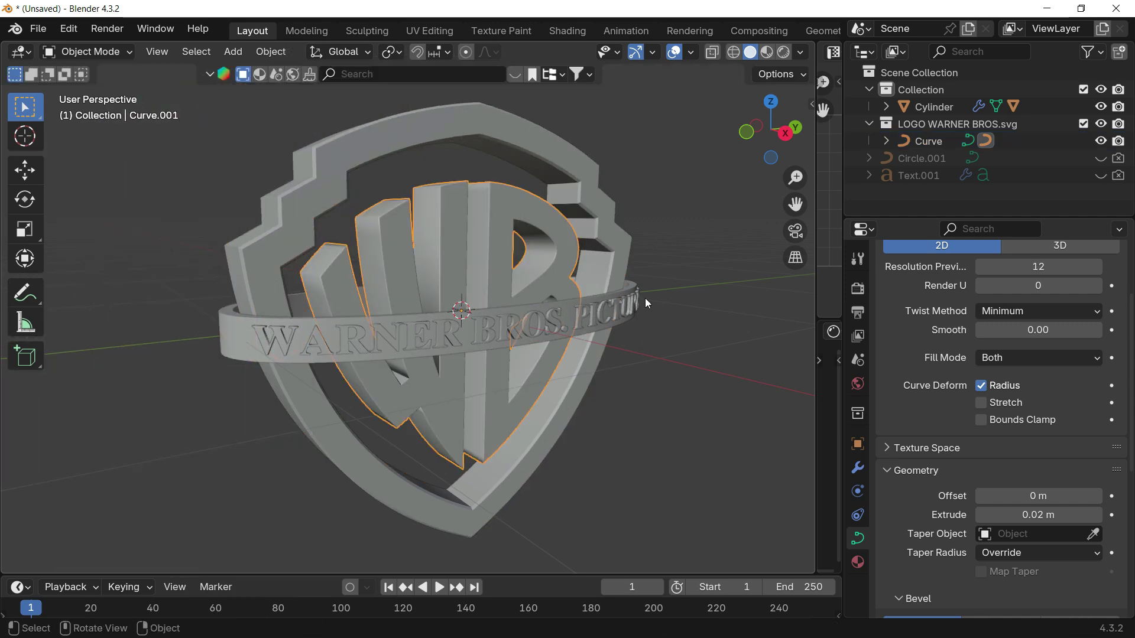
# - Try rotating the WB letters and the shield outline in turn about the Z axis, and undo the rotations
pyautogui.press('r')
pyautogui.press('z')
pyautogui.click(558, 204)
pyautogui.click(577, 203)
pyautogui.press('r')
pyautogui.press('z')
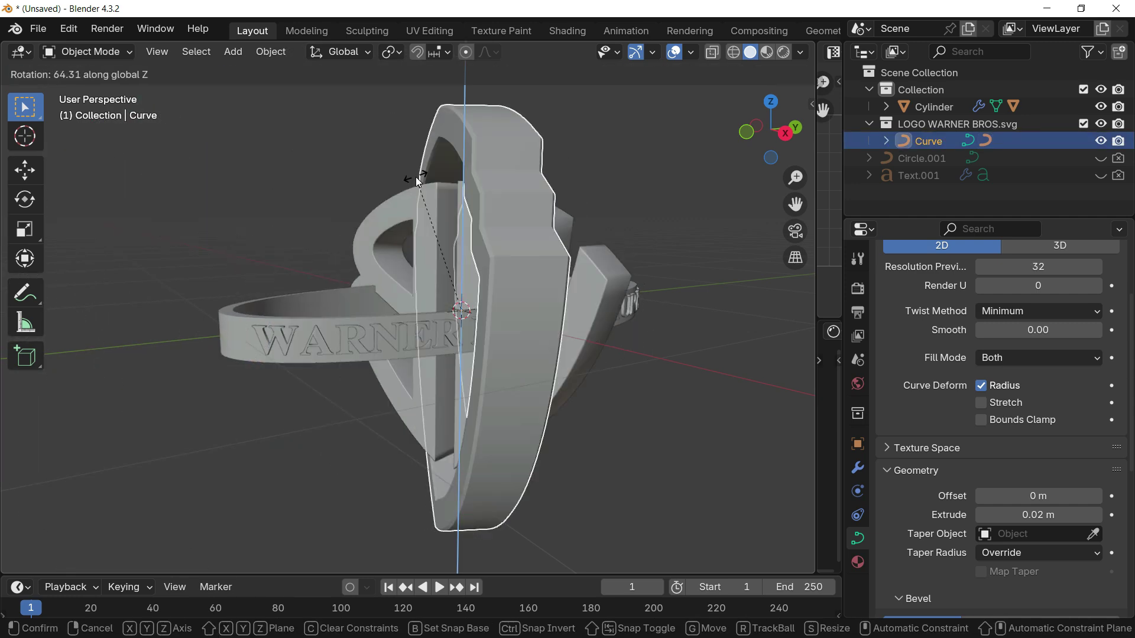
pyautogui.click(473, 193)
pyautogui.hotkey('ctrl', 'z')
pyautogui.hotkey('ctrl', 'z')
pyautogui.hotkey('ctrl', 'z')
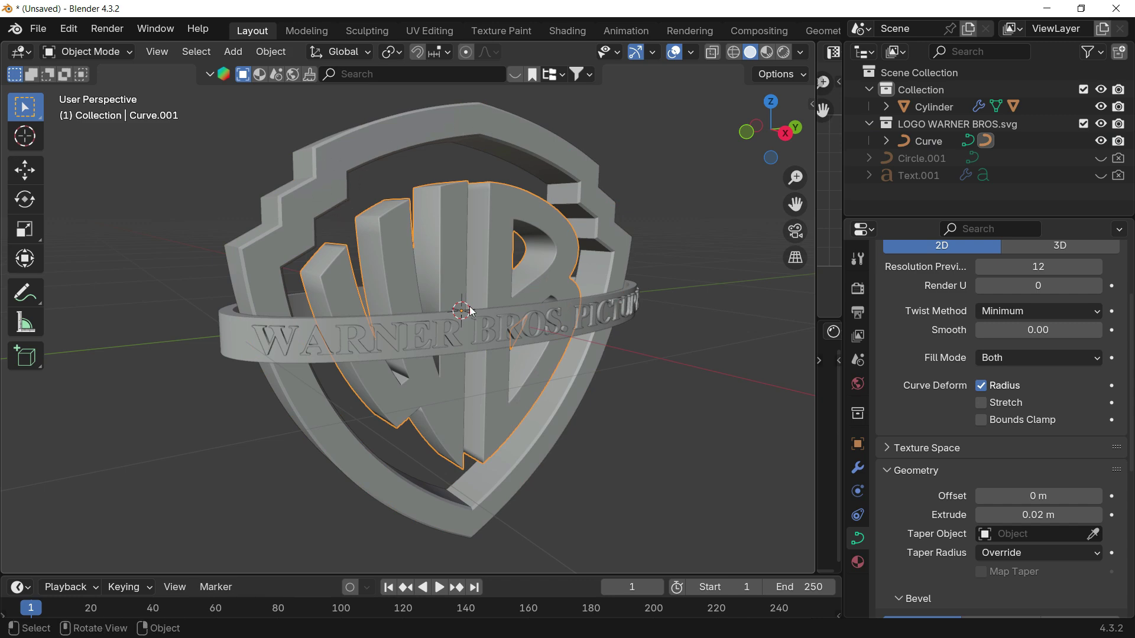
# - Try moving the WB letters and the shield outline with its child letters, and cancel both moves
pyautogui.press('g')
pyautogui.press('Escape')
pyautogui.click(313, 195)
pyautogui.press('g')
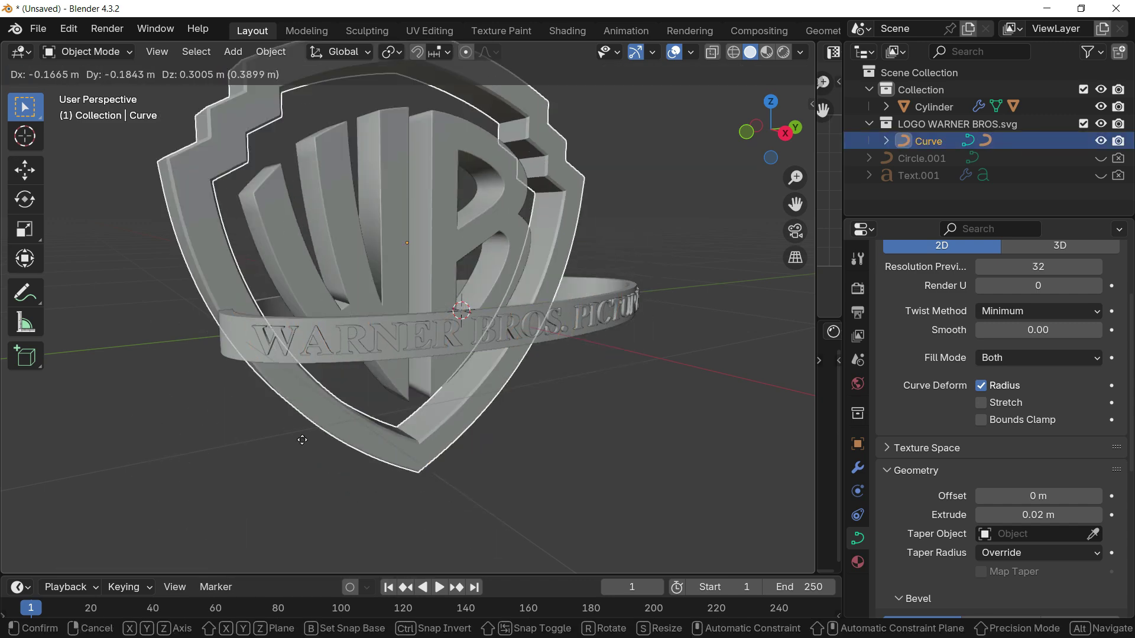
pyautogui.press('Escape')
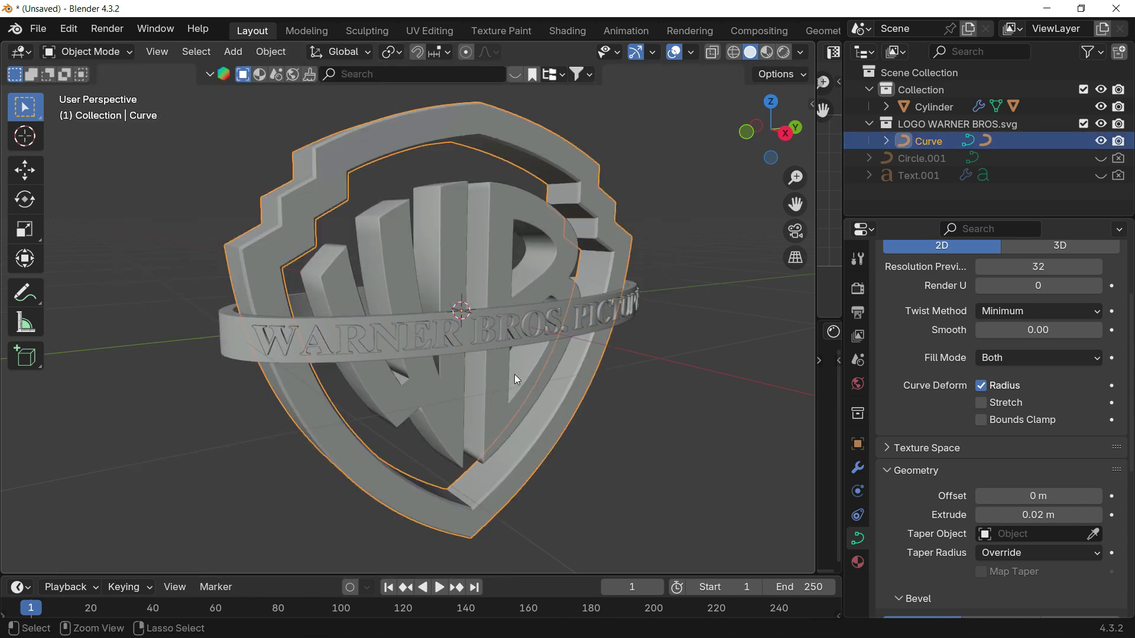
# - Parent the ring band to the shield outline with the Object option, keeping the outline as the active parent
pyautogui.click(565, 302)
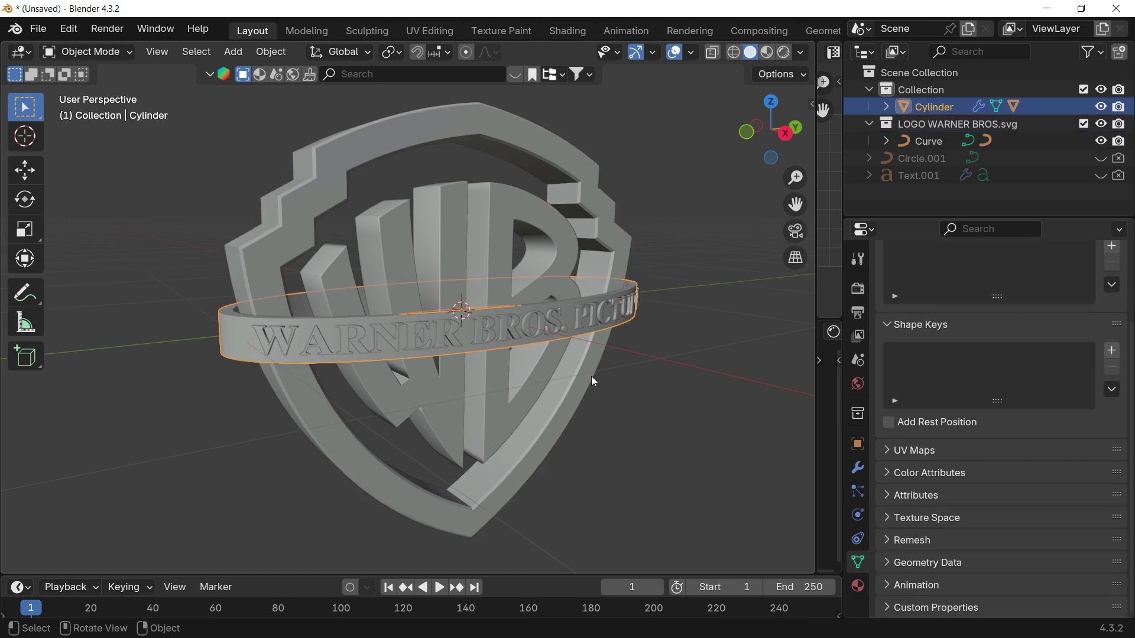
pyautogui.click(495, 327)
pyautogui.click(525, 307)
pyautogui.scroll(3, 502, 297)
pyautogui.click(528, 327)
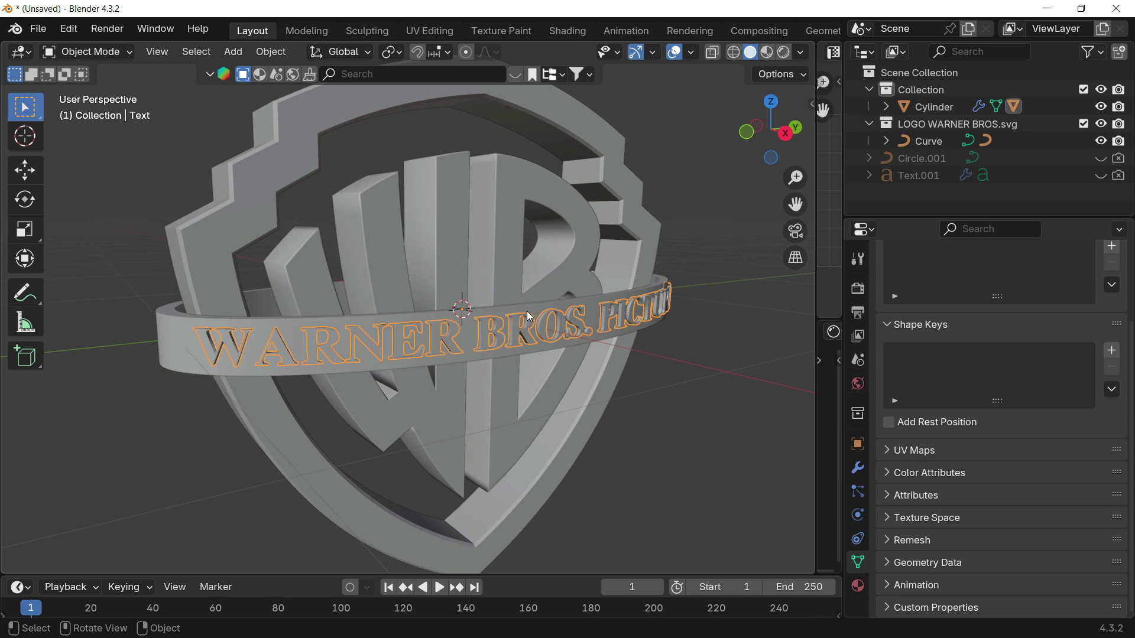
pyautogui.click(535, 316)
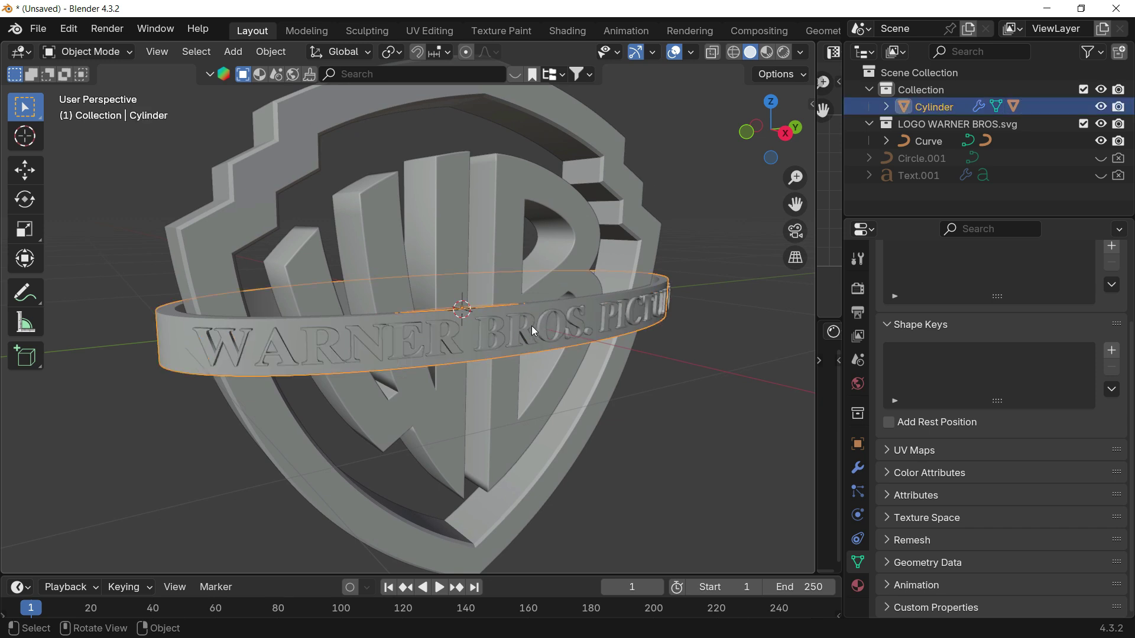
pyautogui.keyDown('shift'); pyautogui.click(619, 159); pyautogui.keyUp('shift')
pyautogui.scroll(-3, 609, 325)
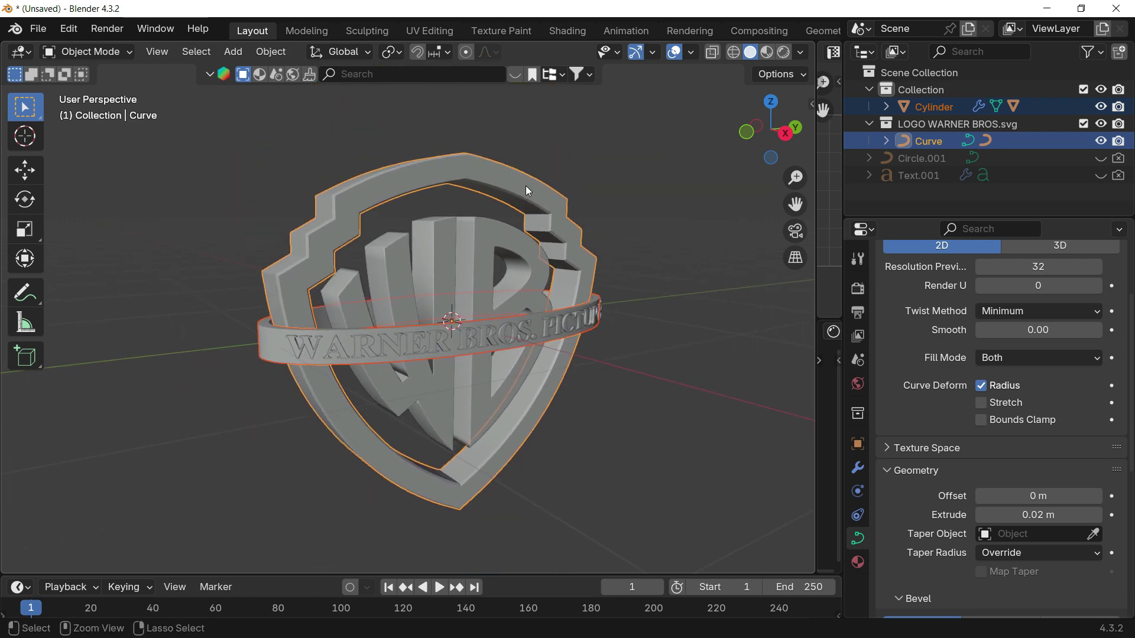
pyautogui.hotkey('ctrl', 'p')
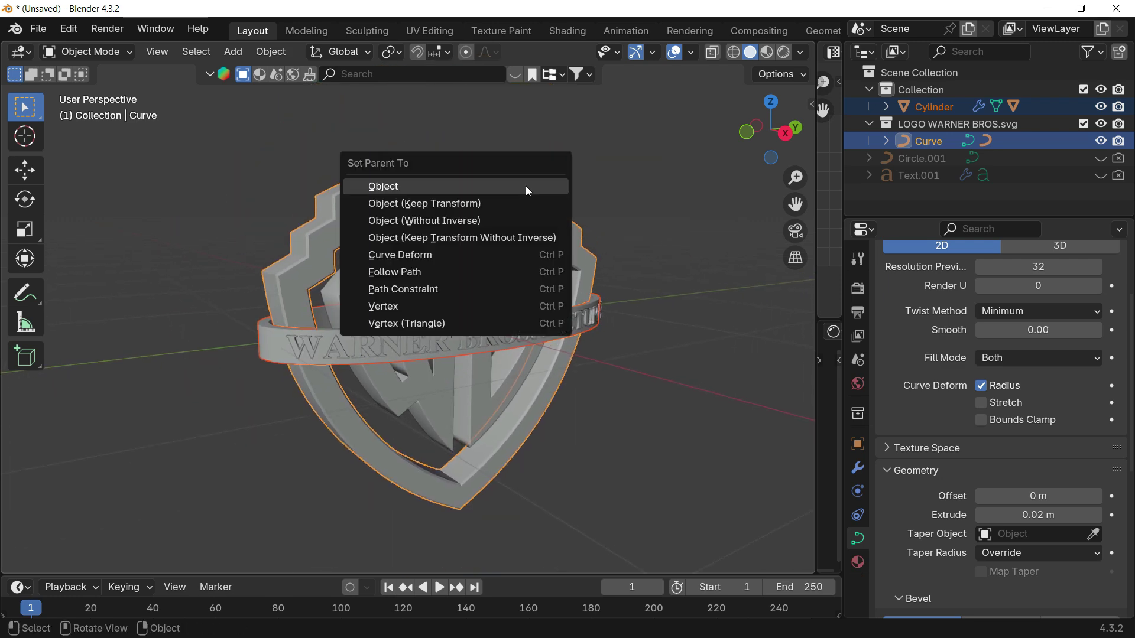
pyautogui.click(528, 188)
# - Try moving the whole logo by its shield outline and rotating it about the Z axis, and revert the changes
pyautogui.press('g')
pyautogui.rightClick(710, 278)
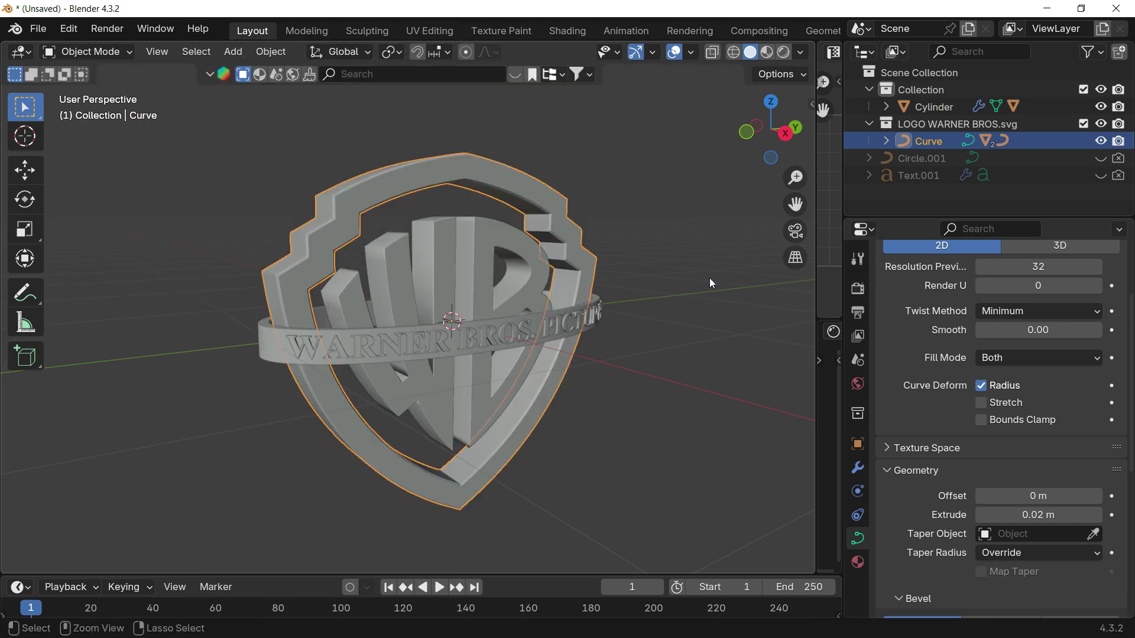
pyautogui.press('r')
pyautogui.press('z')
pyautogui.click(538, 271)
pyautogui.hotkey('ctrl', 'z')
pyautogui.press('r')
pyautogui.press('z')
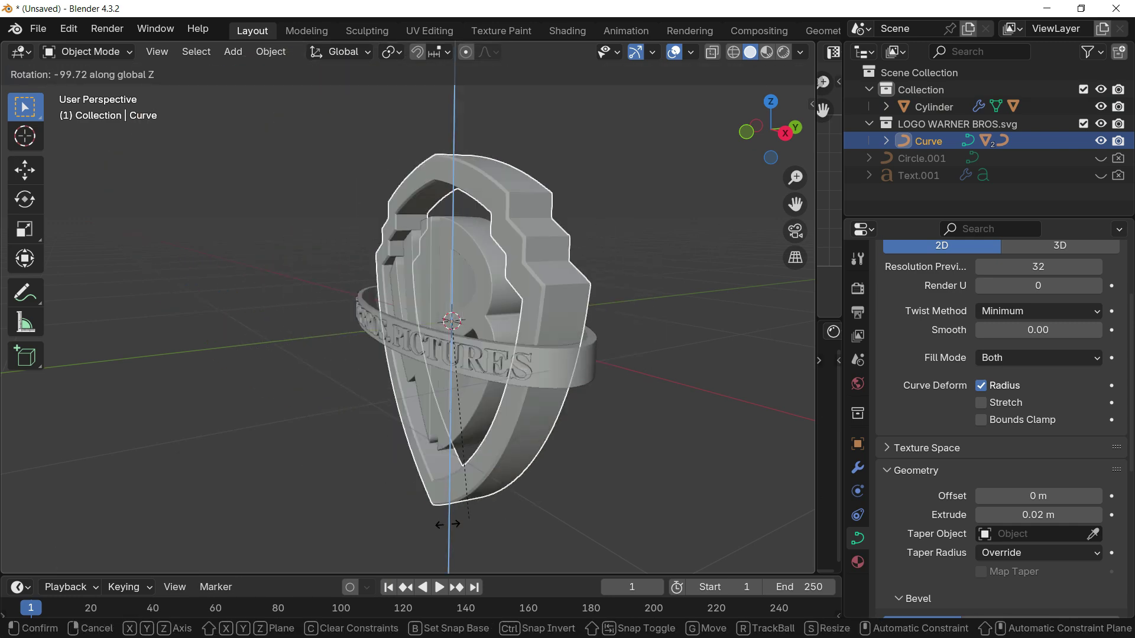
pyautogui.rightClick(598, 375)
# - Try rotating the shield outline with all its children about the Y and X axes, and cancel the rotations
pyautogui.press('r')
pyautogui.press('y')
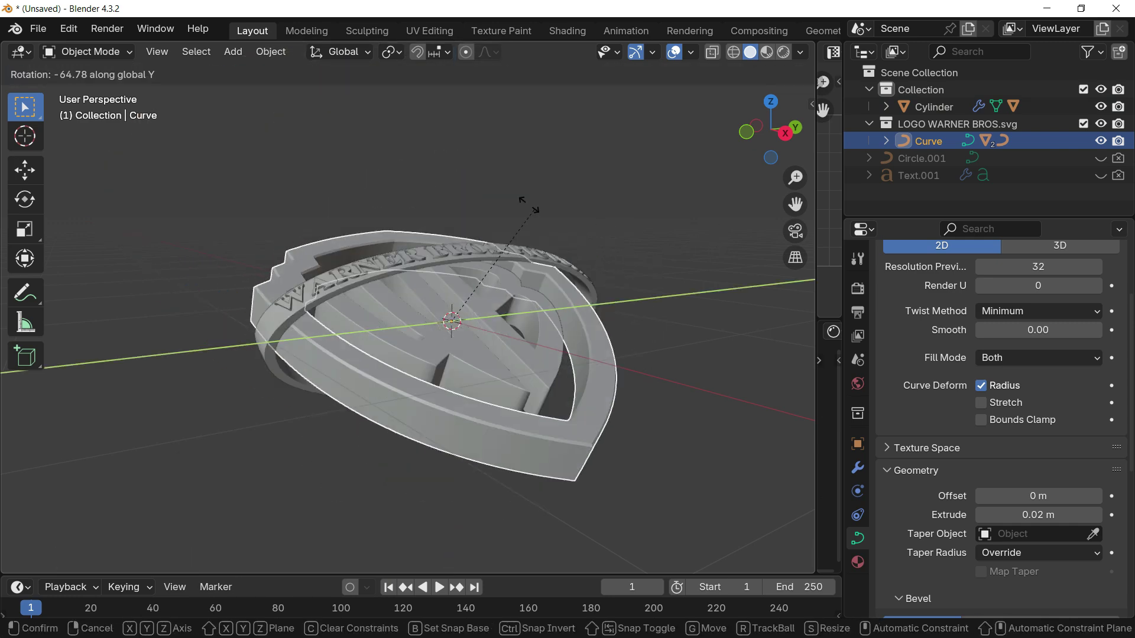
pyautogui.rightClick(598, 388)
pyautogui.press('r')
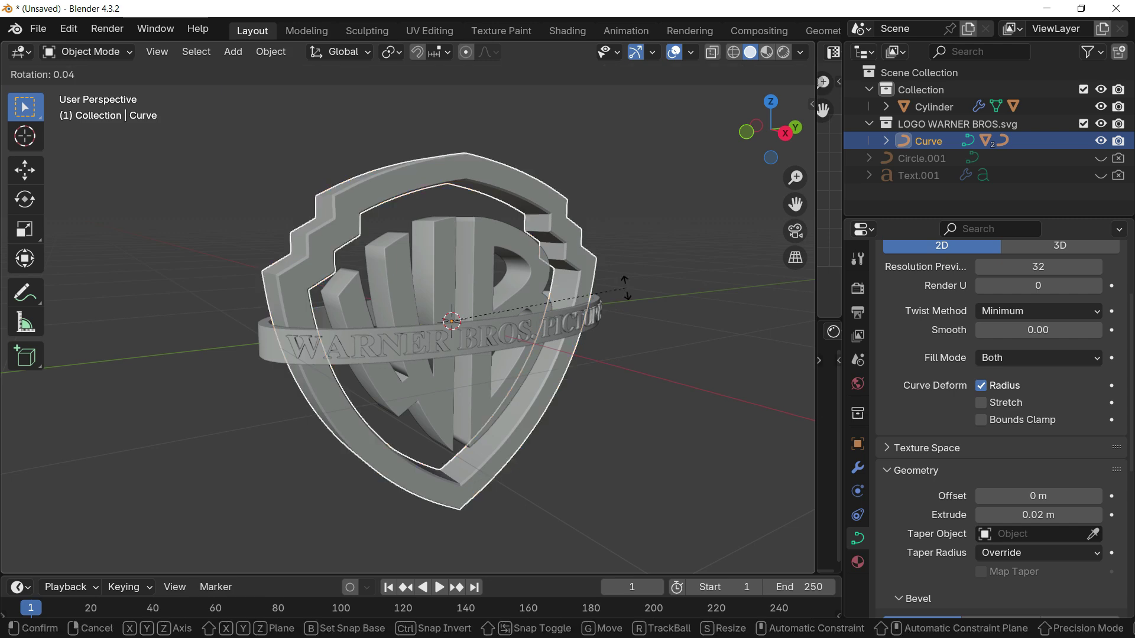
pyautogui.press('y')
pyautogui.press('x')
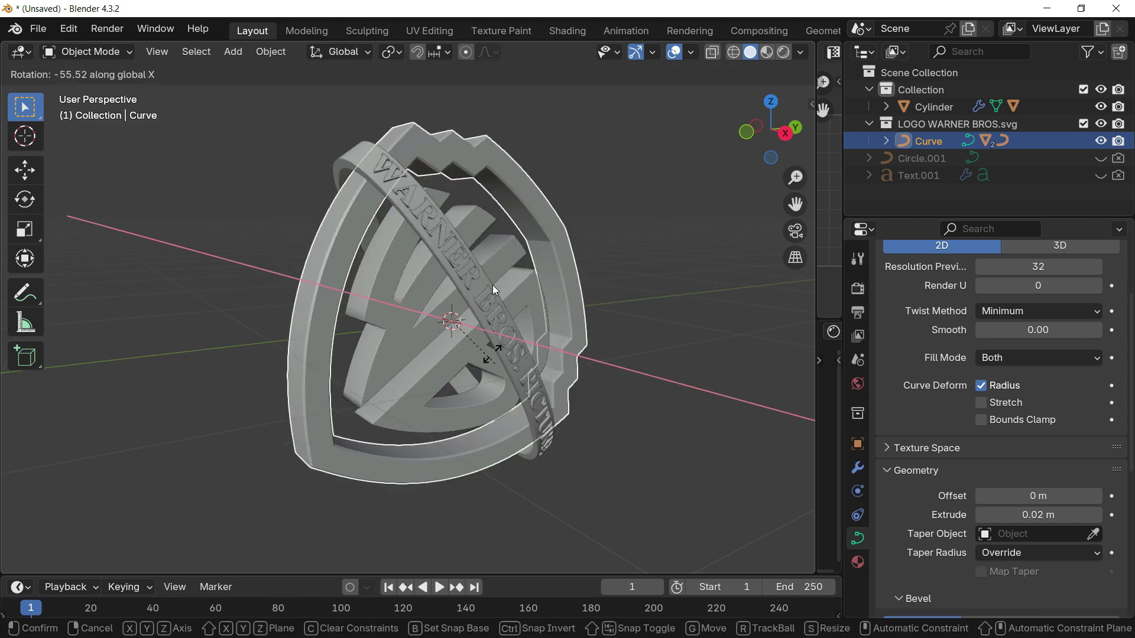
pyautogui.rightClick(641, 274)
# - In the right orthographic view, tilt the ring band slightly about the Y axis so its lettered front rises, and deselect it
pyautogui.moveTo(627, 319); pyautogui.dragTo(551, 339, button='middle')
pyautogui.scroll(1, 551, 339)
pyautogui.click(512, 304)
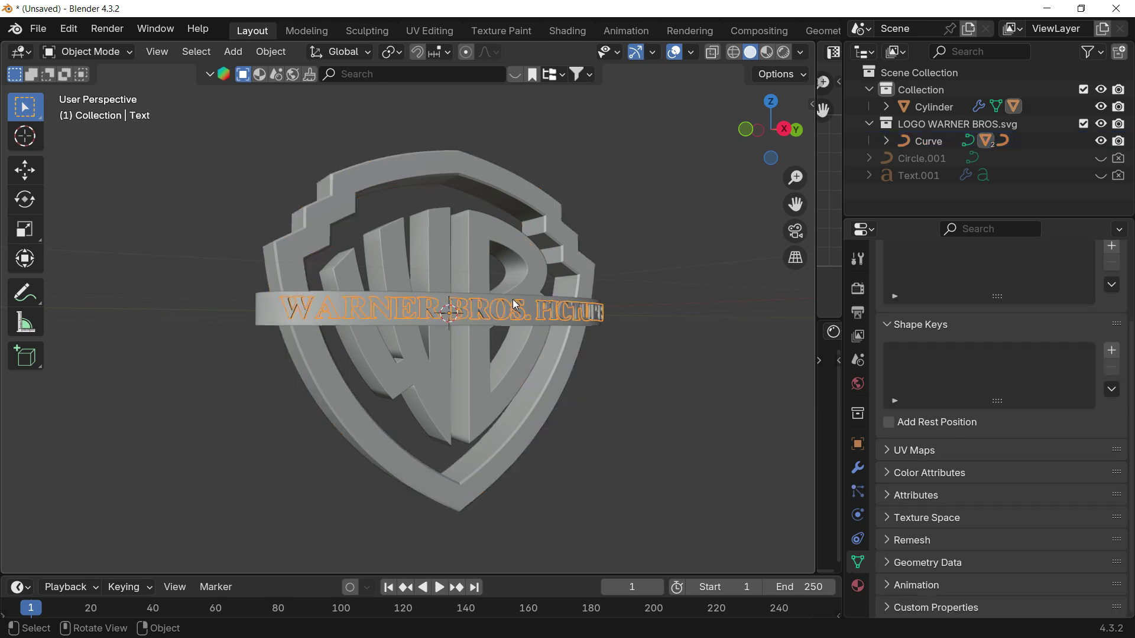
pyautogui.keyDown('shift'); pyautogui.moveTo(513, 263); pyautogui.dragTo(572, 253, button='middle'); pyautogui.keyUp('shift')
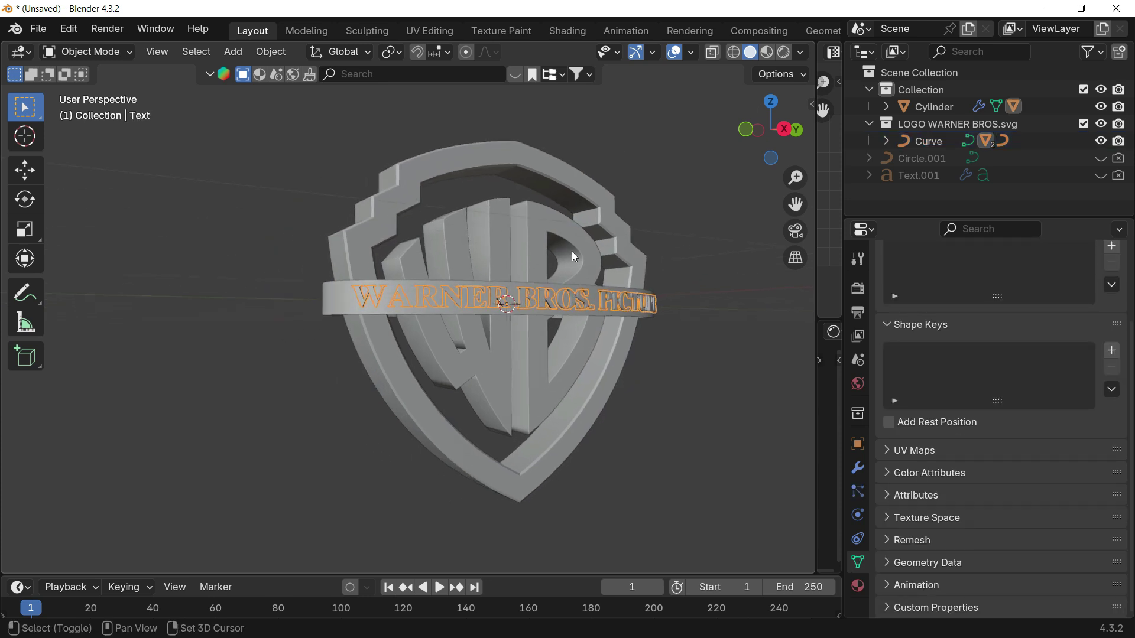
pyautogui.click(511, 291)
pyautogui.click(784, 129)
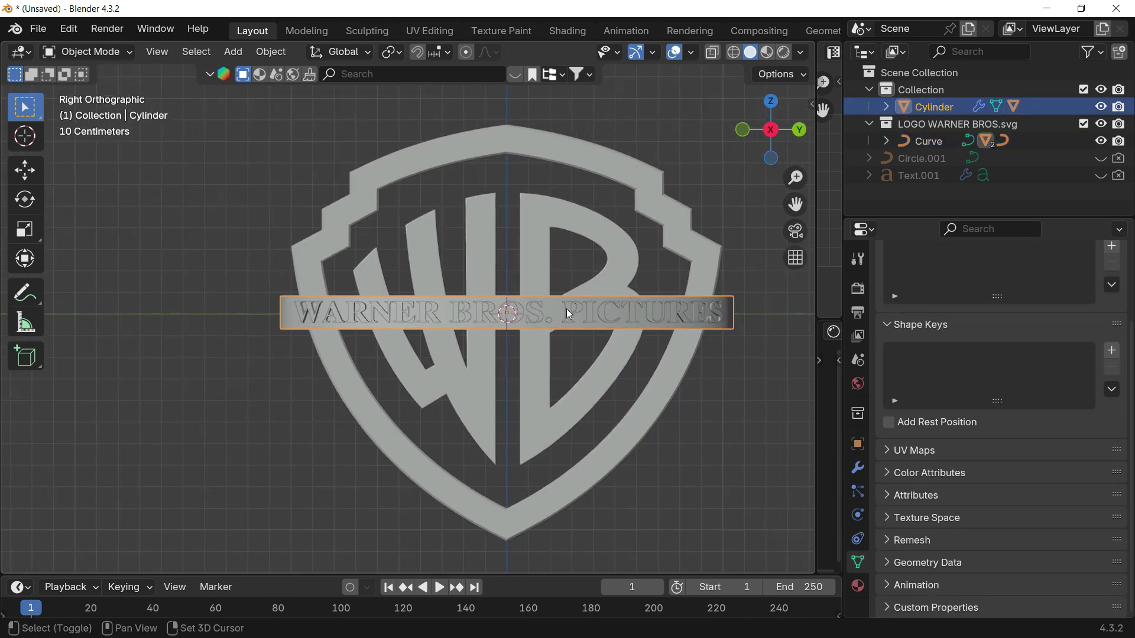
pyautogui.scroll(3, 566, 309)
pyautogui.press('r')
pyautogui.press('y')
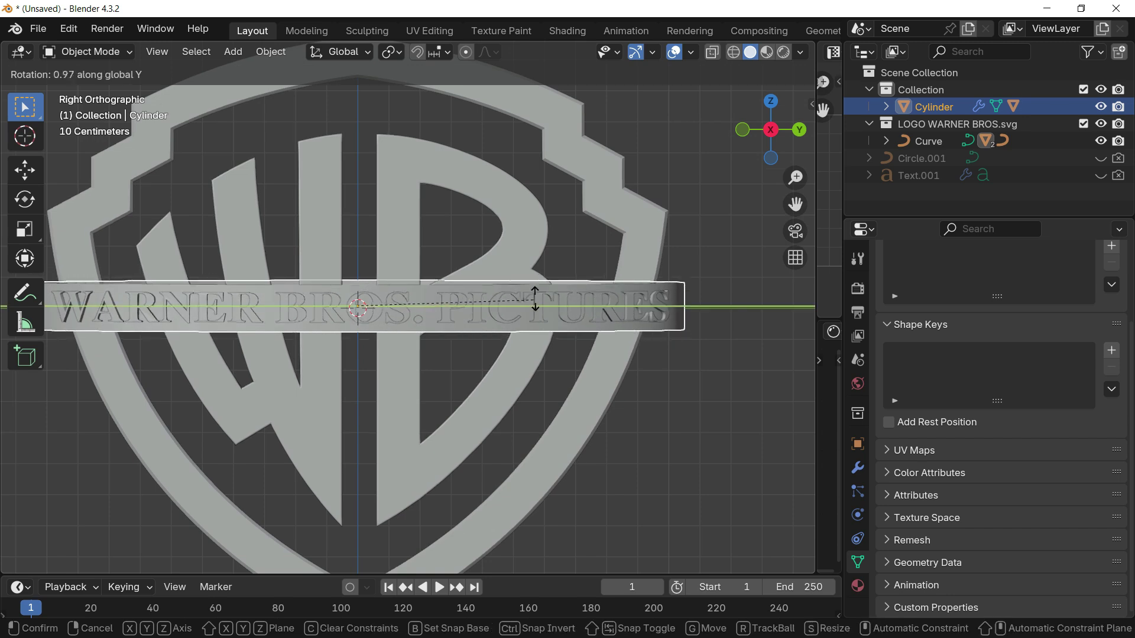
pyautogui.click(522, 326)
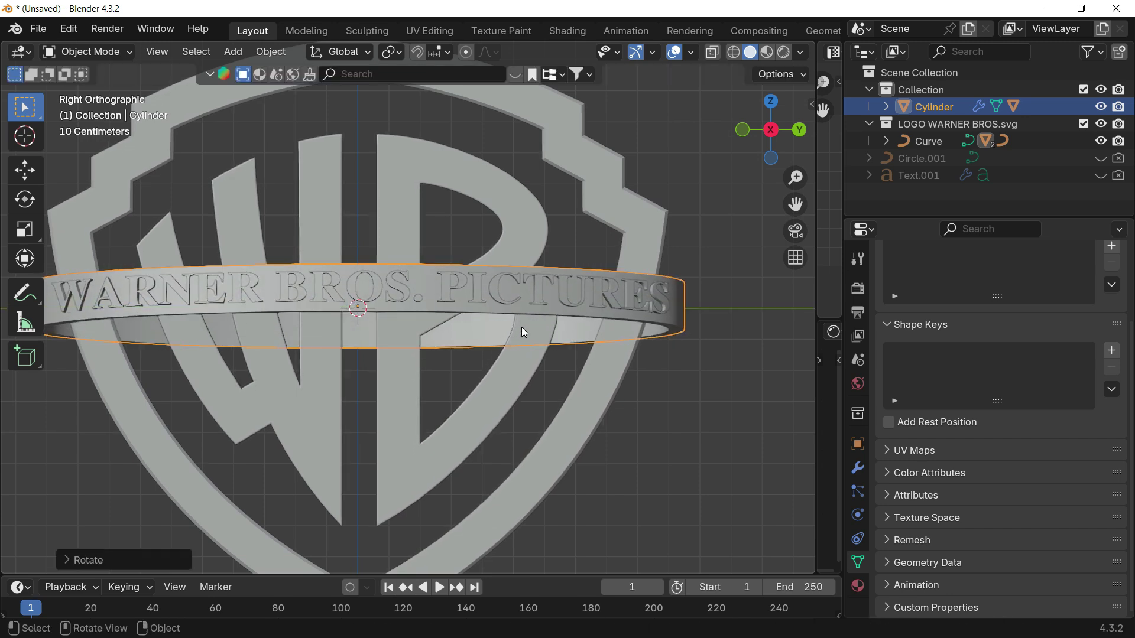
pyautogui.click(637, 342)
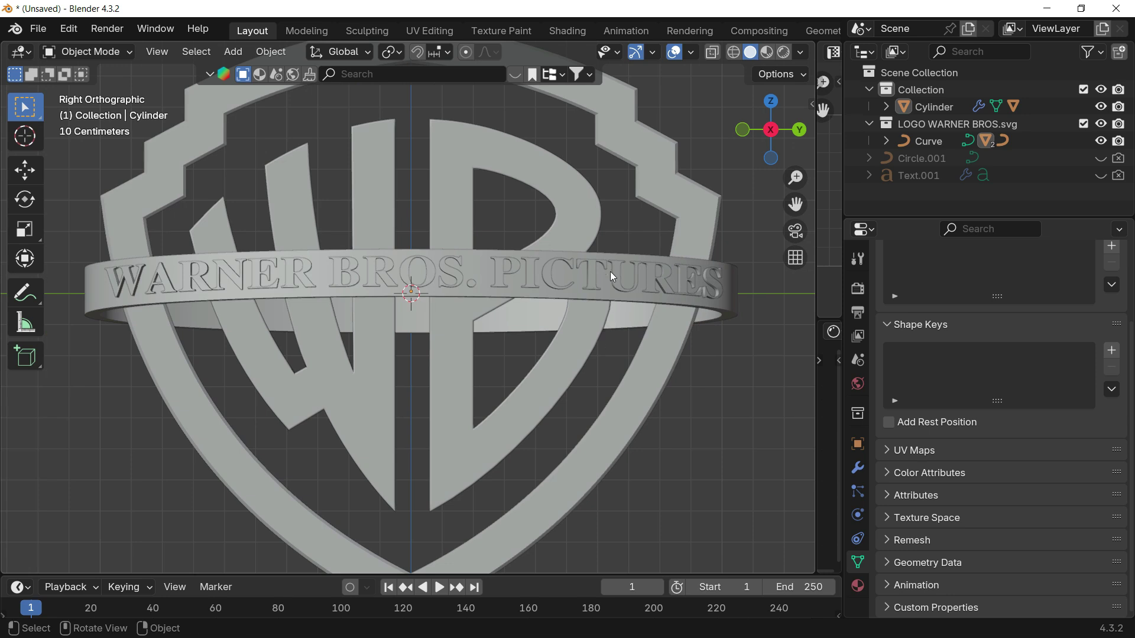
pyautogui.click(606, 254)
pyautogui.scroll(-2, 627, 352)
pyautogui.click(642, 385)
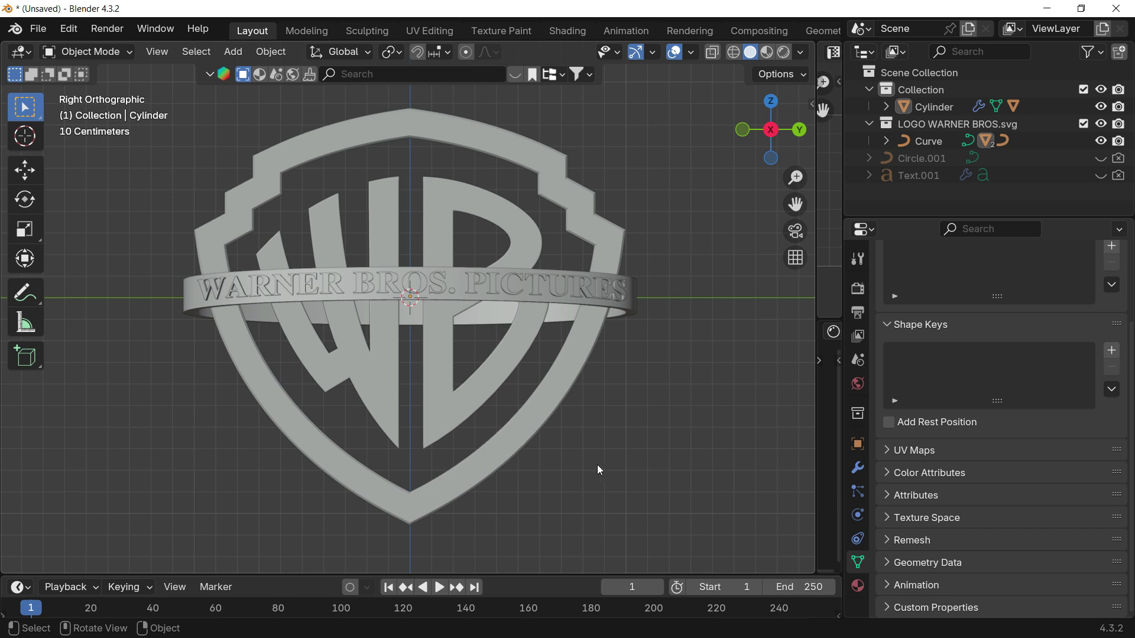
pyautogui.scroll(-2, 586, 431)
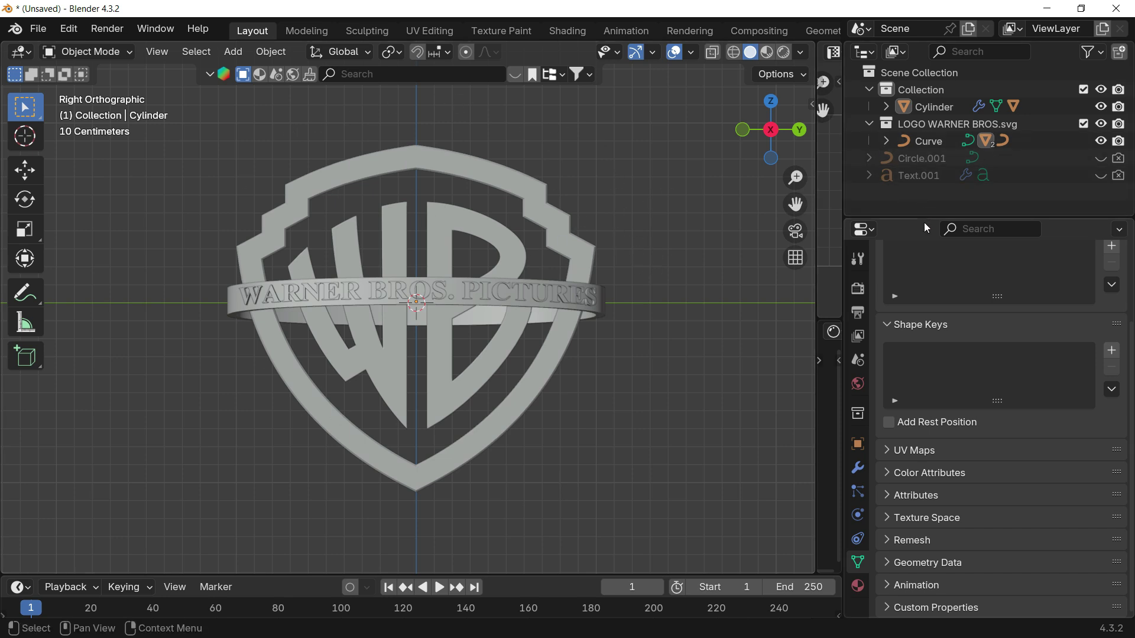
# - Enlarge the outliner area, create a new collection and rename it CAMARA
pyautogui.moveTo(921, 220); pyautogui.dragTo(921, 312)
pyautogui.rightClick(908, 228)
pyautogui.click(908, 228)
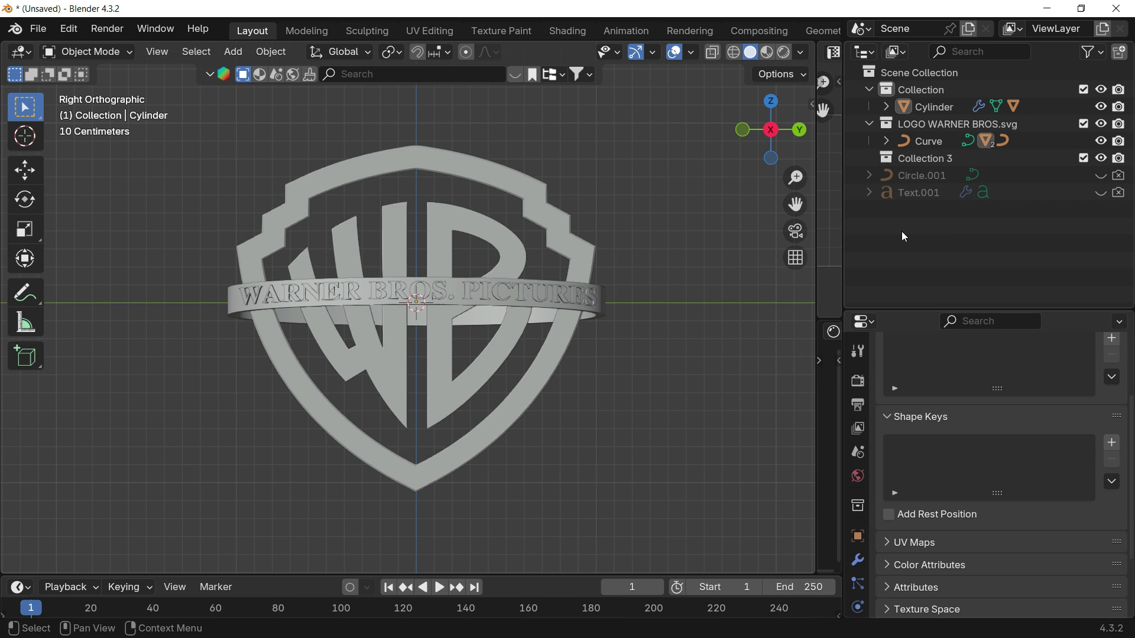
pyautogui.doubleClick(927, 161)
pyautogui.write('CAMARA')
pyautogui.press('Return')
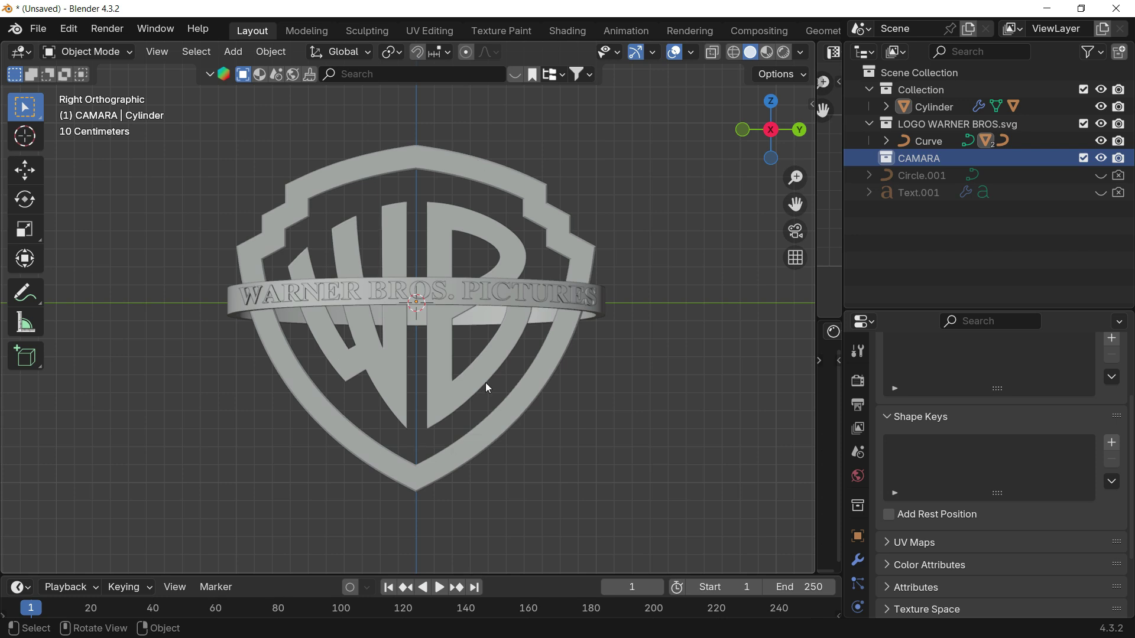
# - Add a camera to the CAMARA collection, then lock it to the view and pull it back until the whole logo sits centred in frame
pyautogui.hotkey('shift', 'a')
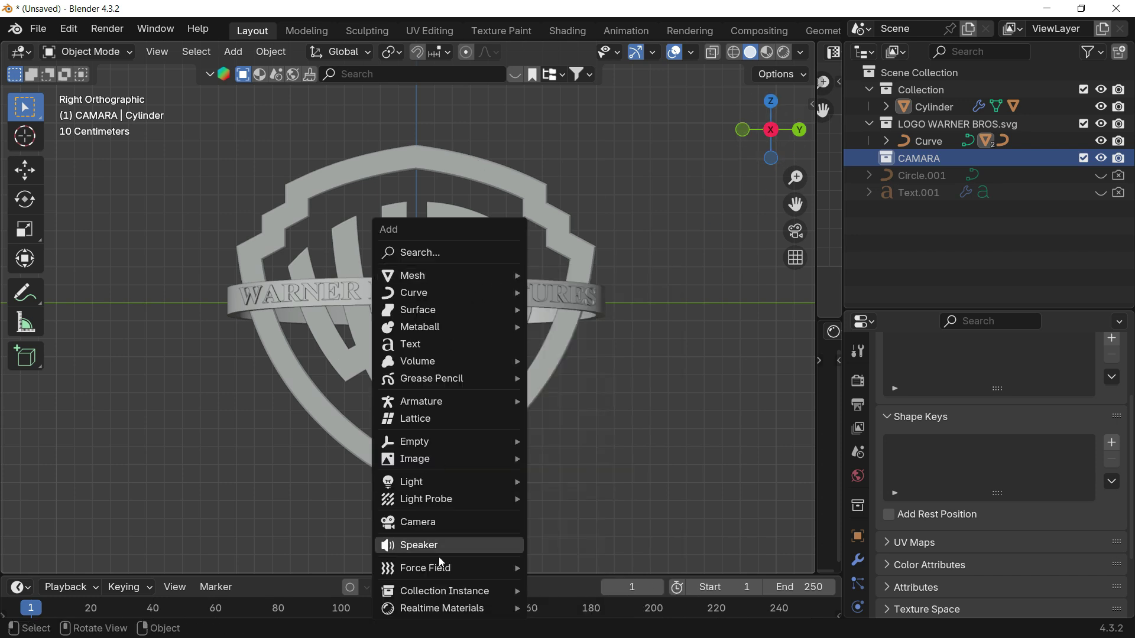
pyautogui.click(795, 231)
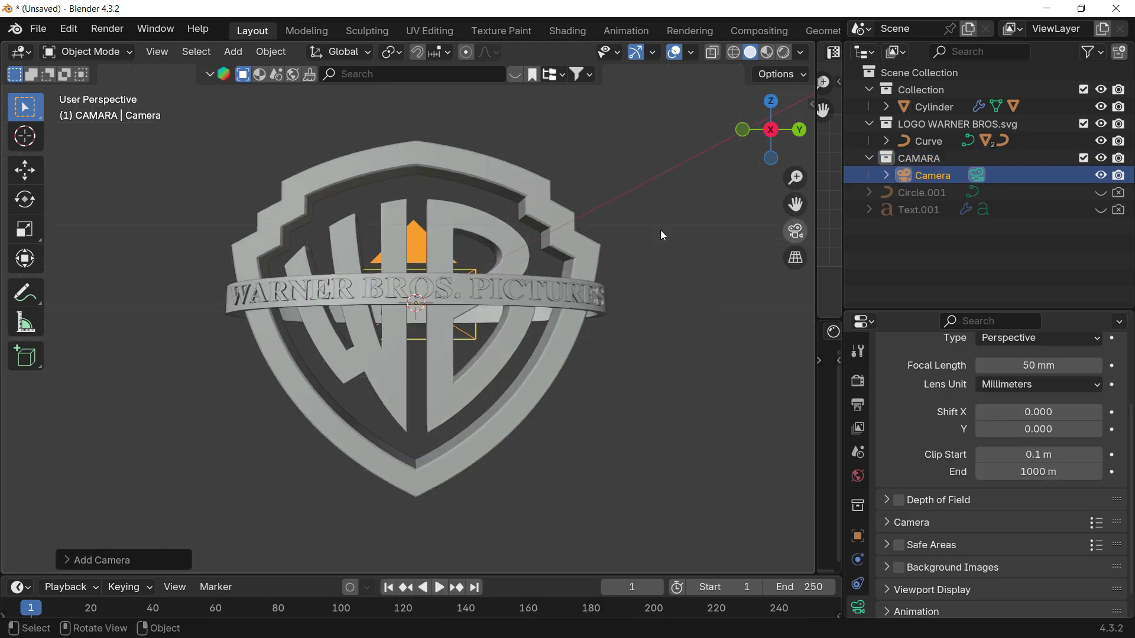
pyautogui.scroll(-3, 529, 281)
pyautogui.scroll(4, 530, 286)
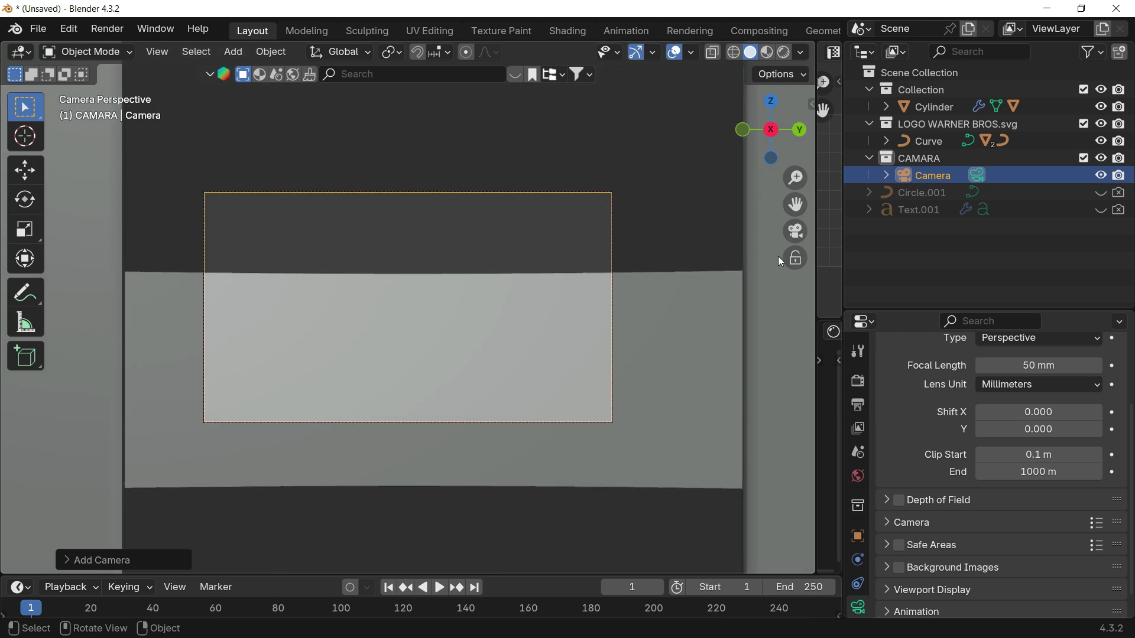
pyautogui.scroll(-15, 442, 282)
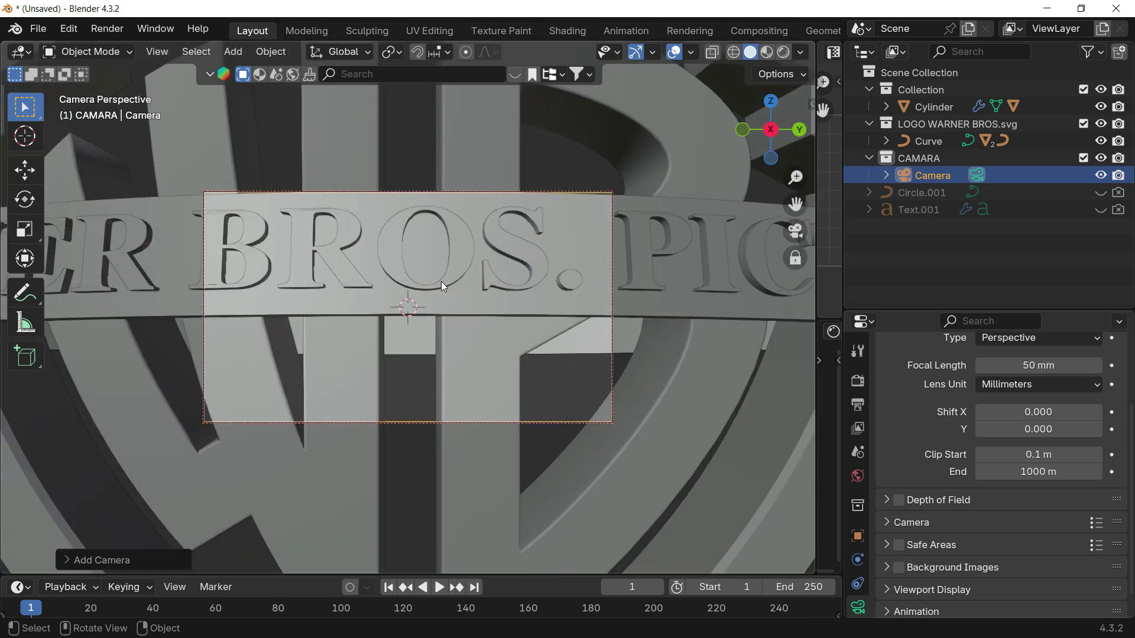
pyautogui.scroll(-2, 452, 287)
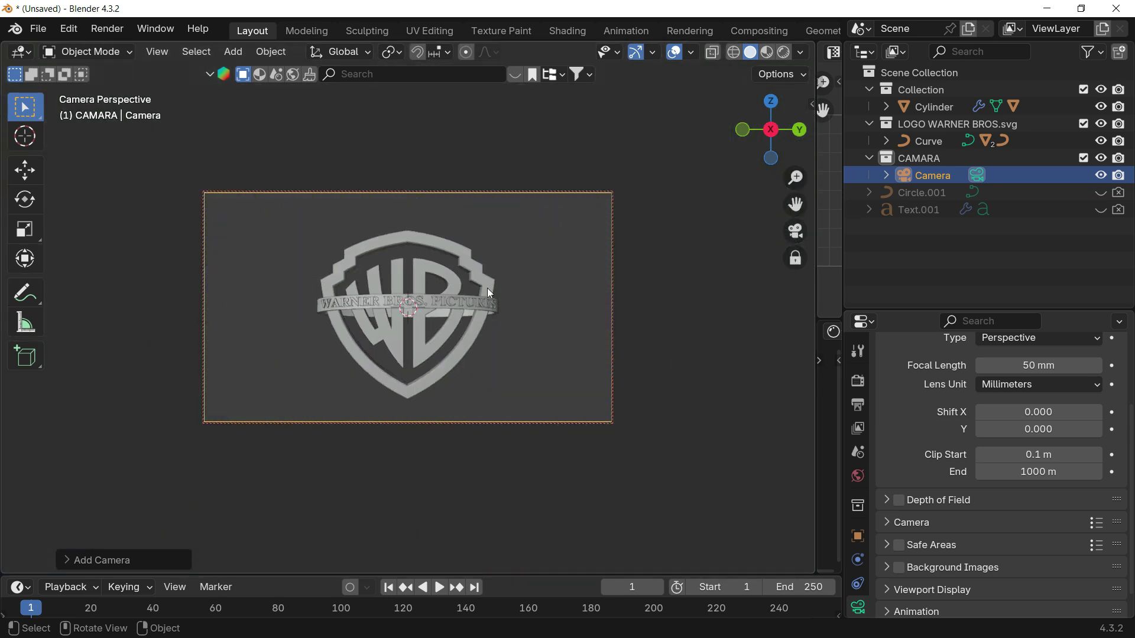
pyautogui.keyDown('shift'); pyautogui.scroll(-1, 531, 297); pyautogui.keyUp('shift')
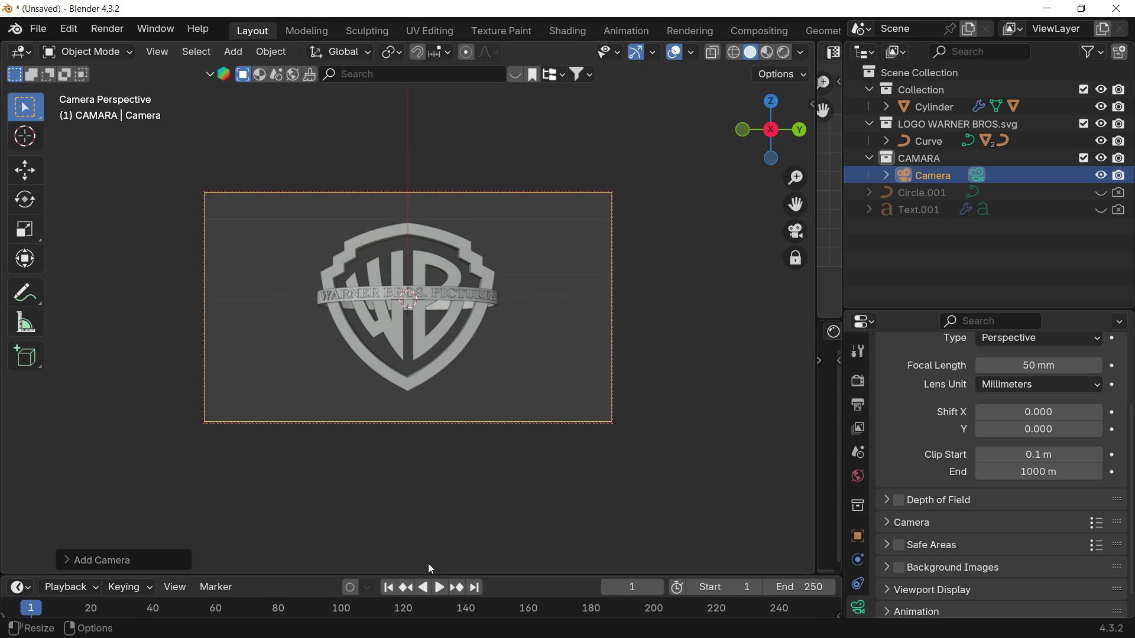
pyautogui.moveTo(479, 575); pyautogui.dragTo(476, 543)
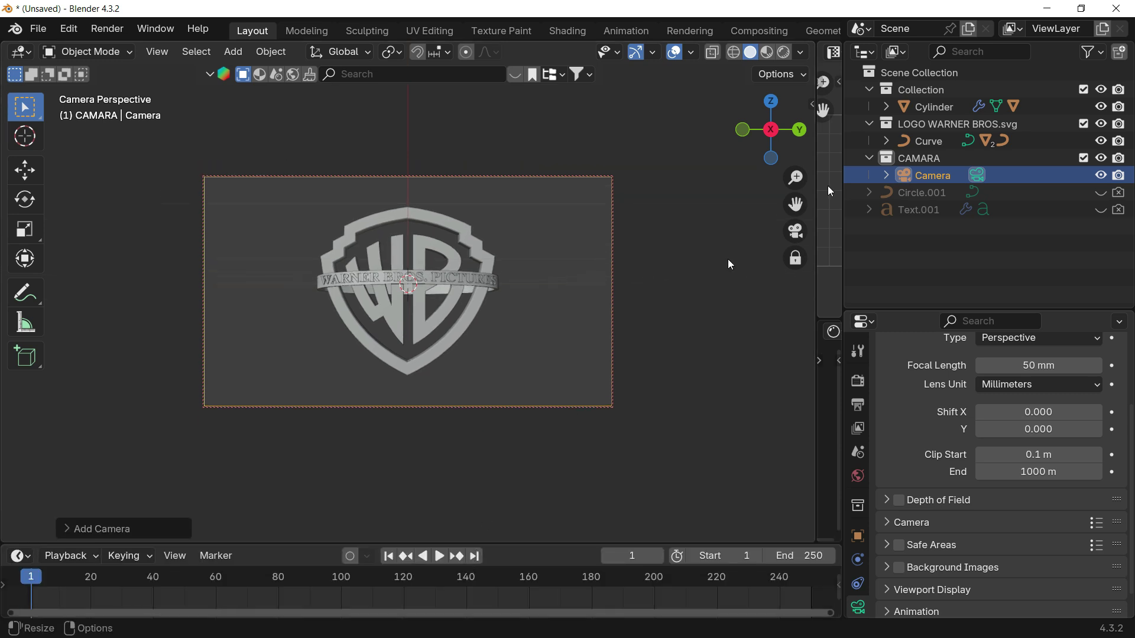
# - Leave the camera view and add a Plain Axes empty at the centre of the logo, keeping its default scale
pyautogui.click(794, 233)
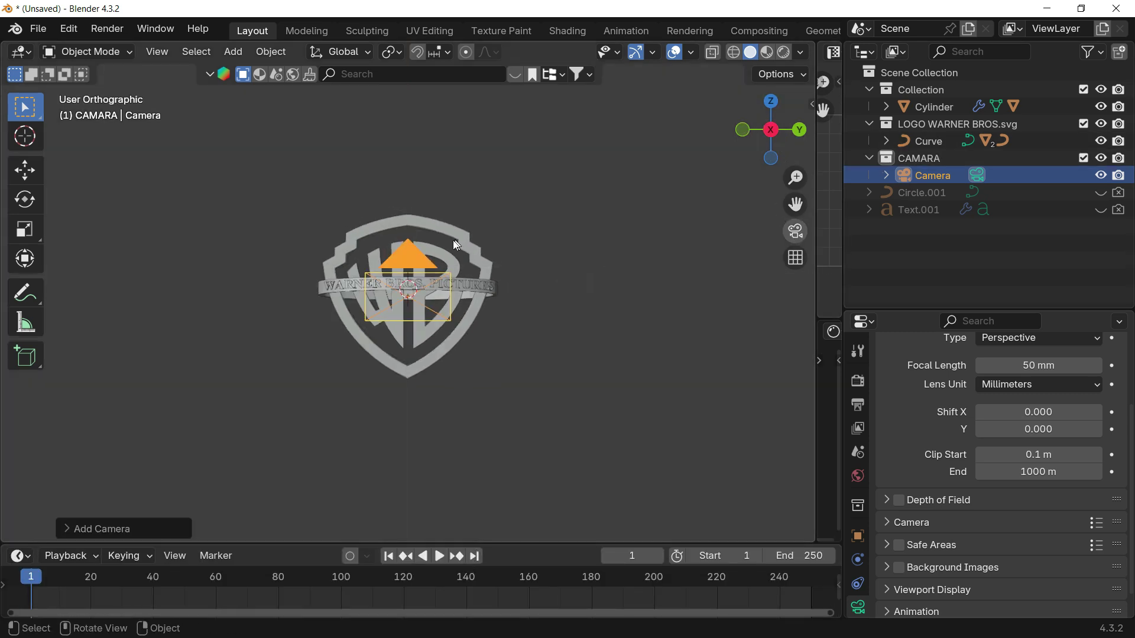
pyautogui.moveTo(455, 241); pyautogui.dragTo(492, 319, button='middle')
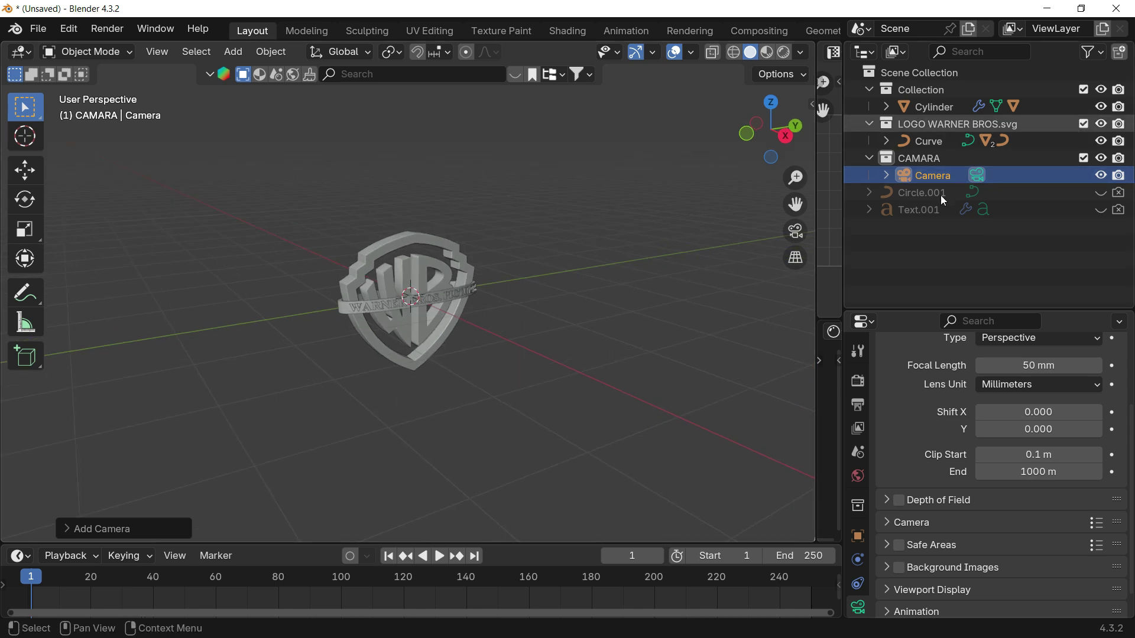
pyautogui.hotkey('shift', 'a')
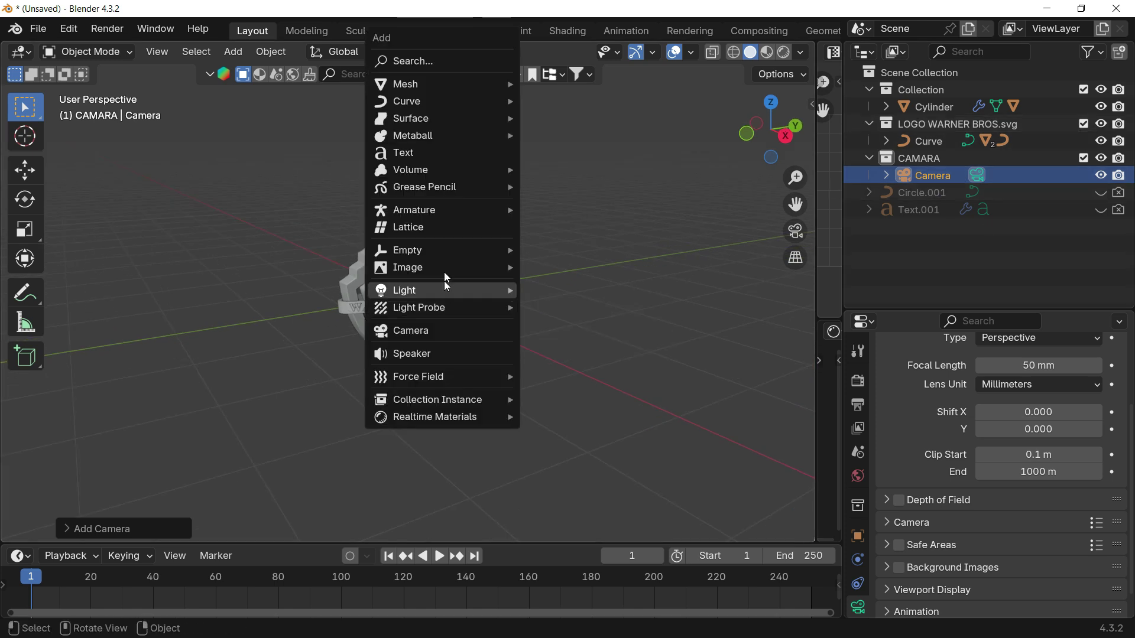
pyautogui.moveTo(443, 253)
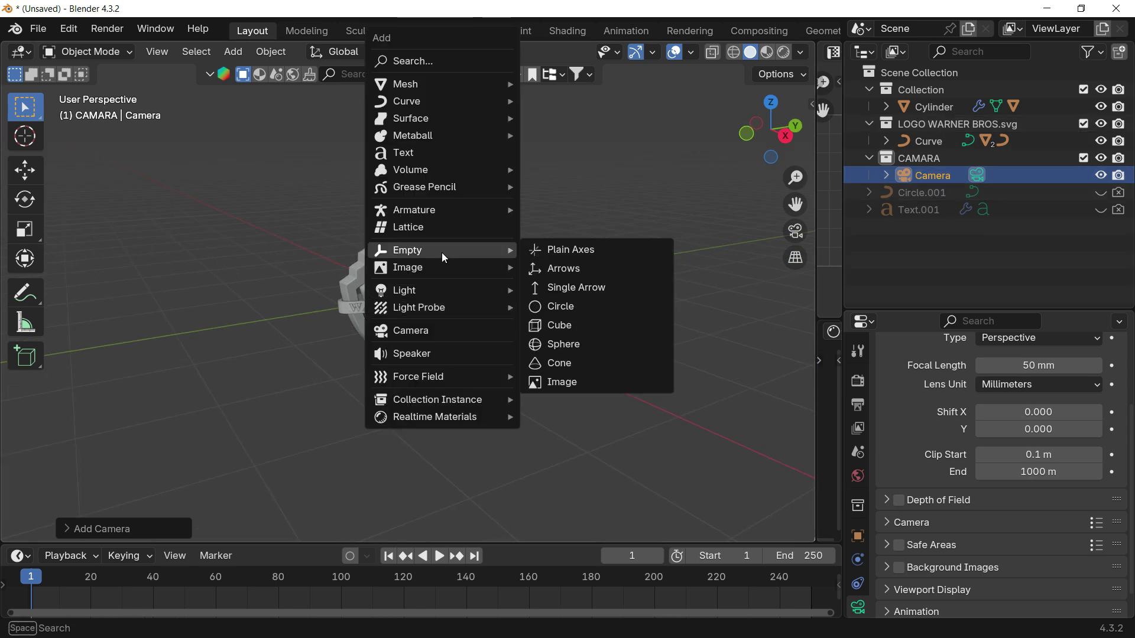
pyautogui.click(598, 253)
pyautogui.press('s')
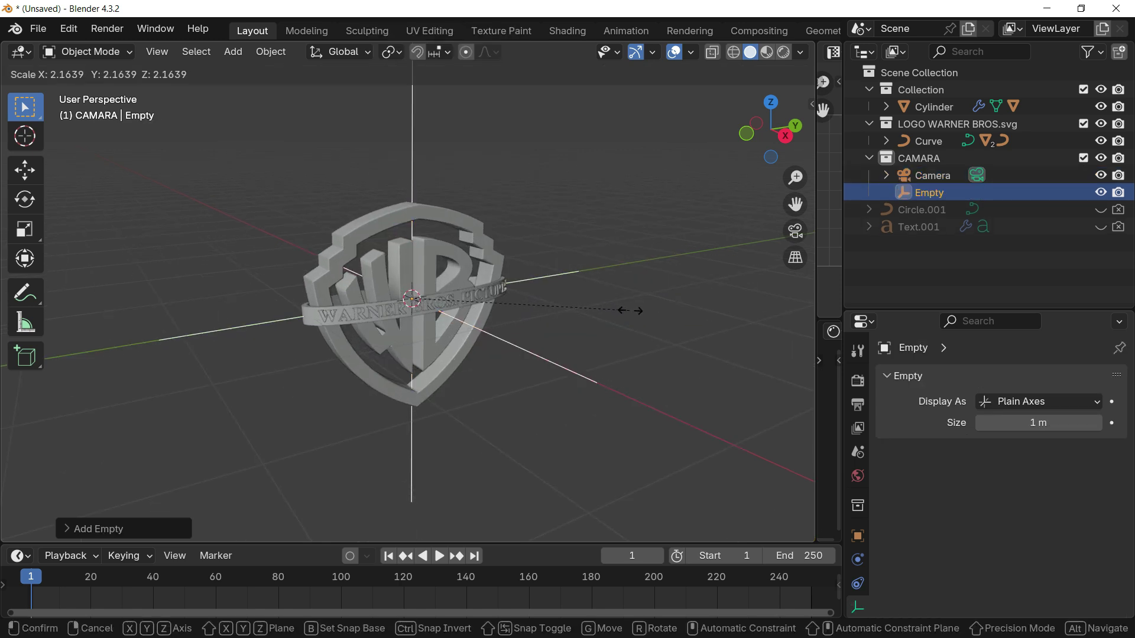
pyautogui.press('Escape')
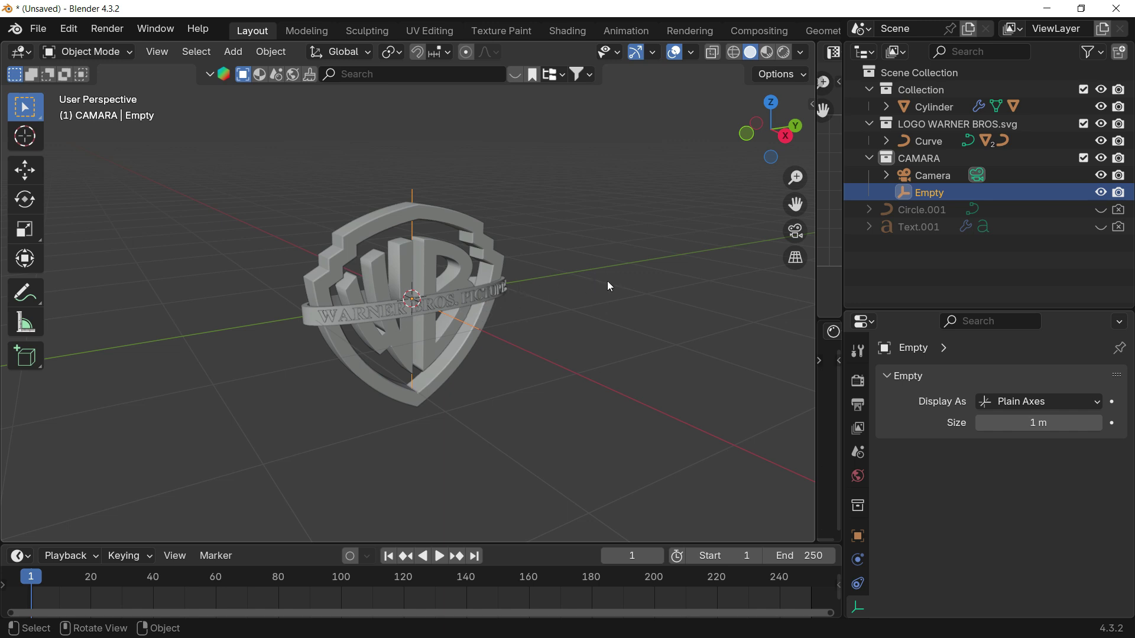
# - Select the camera and give it a Track To constraint with the Empty as target
pyautogui.scroll(-3, 503, 337)
pyautogui.moveTo(579, 343); pyautogui.dragTo(439, 322, button='middle')
pyautogui.scroll(-2, 461, 311)
pyautogui.keyDown('shift'); pyautogui.moveTo(405, 287); pyautogui.dragTo(398, 298, button='middle'); pyautogui.keyUp('shift')
pyautogui.click(605, 313)
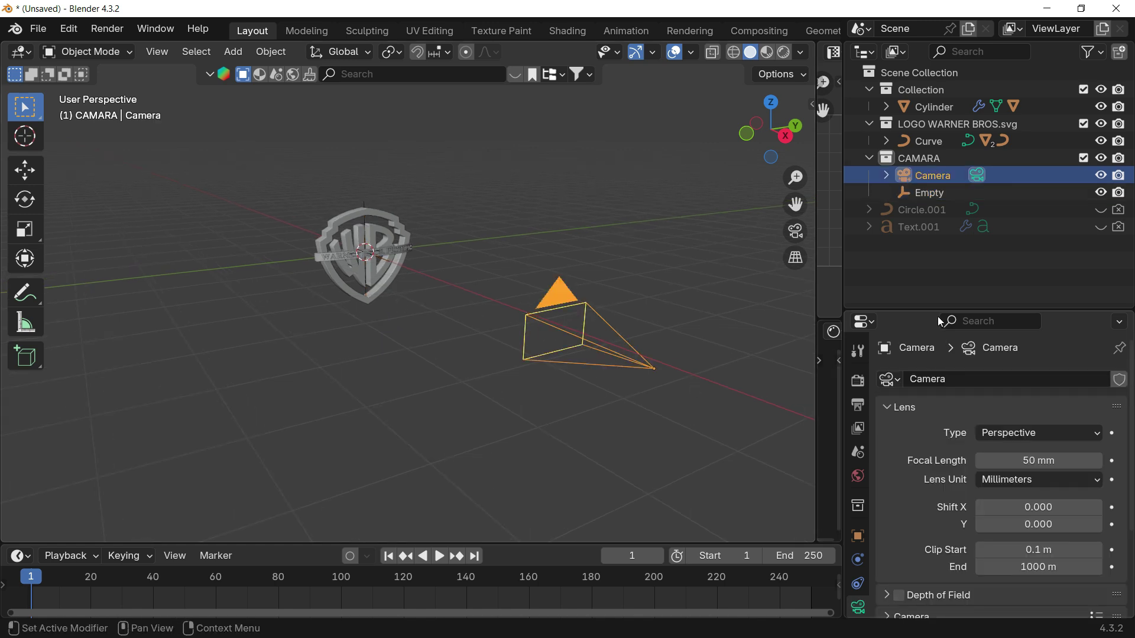
pyautogui.moveTo(936, 310); pyautogui.dragTo(935, 220)
pyautogui.click(859, 467)
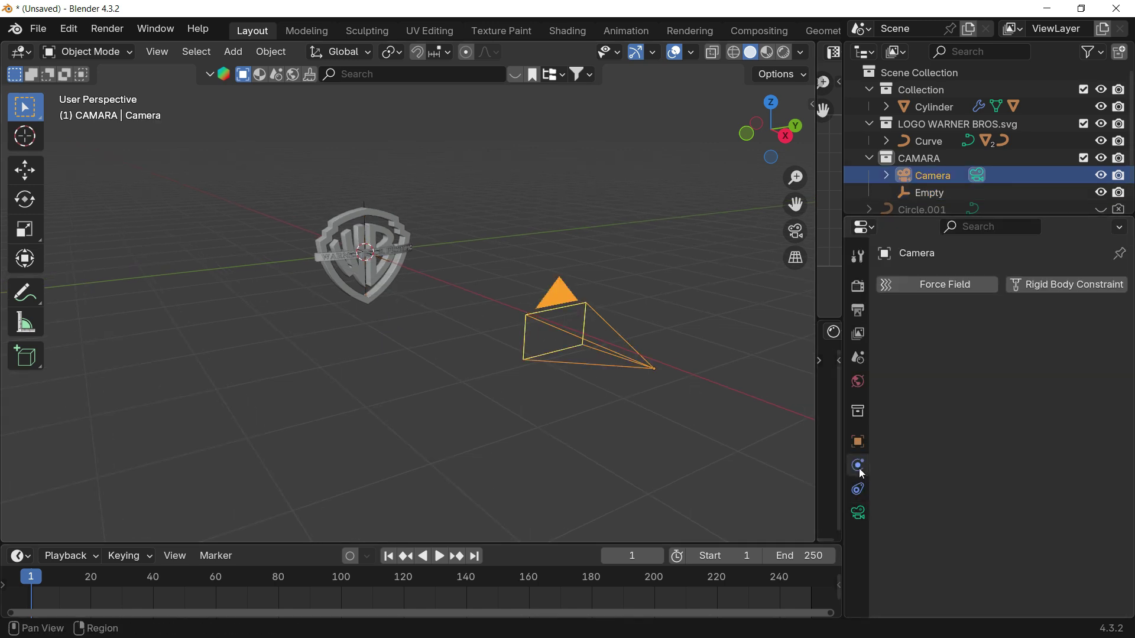
pyautogui.click(857, 490)
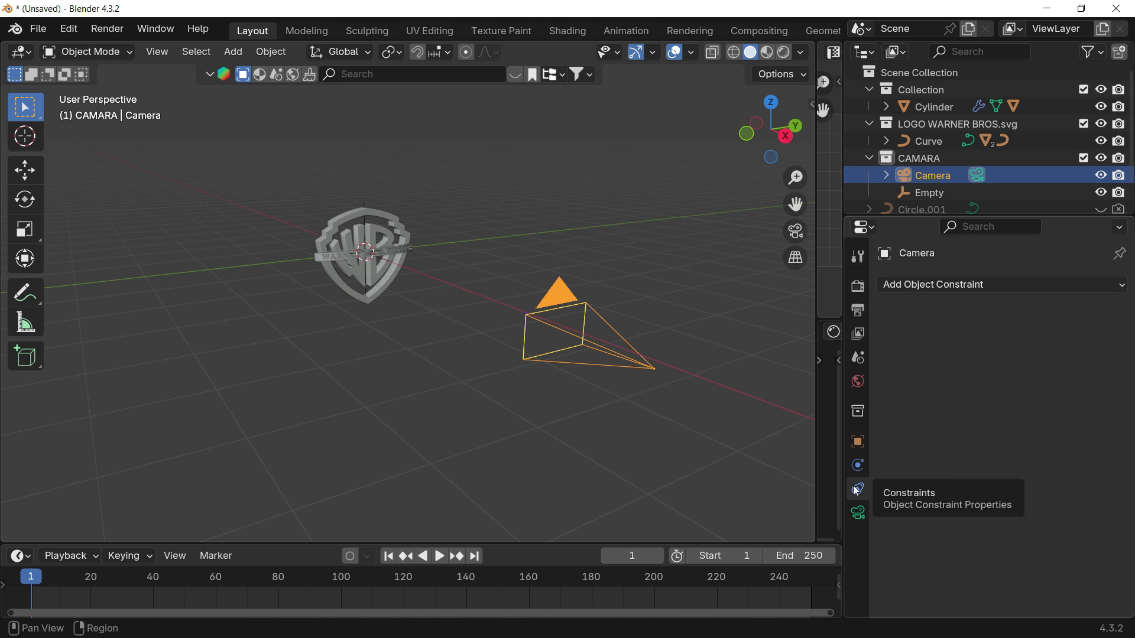
pyautogui.click(932, 287)
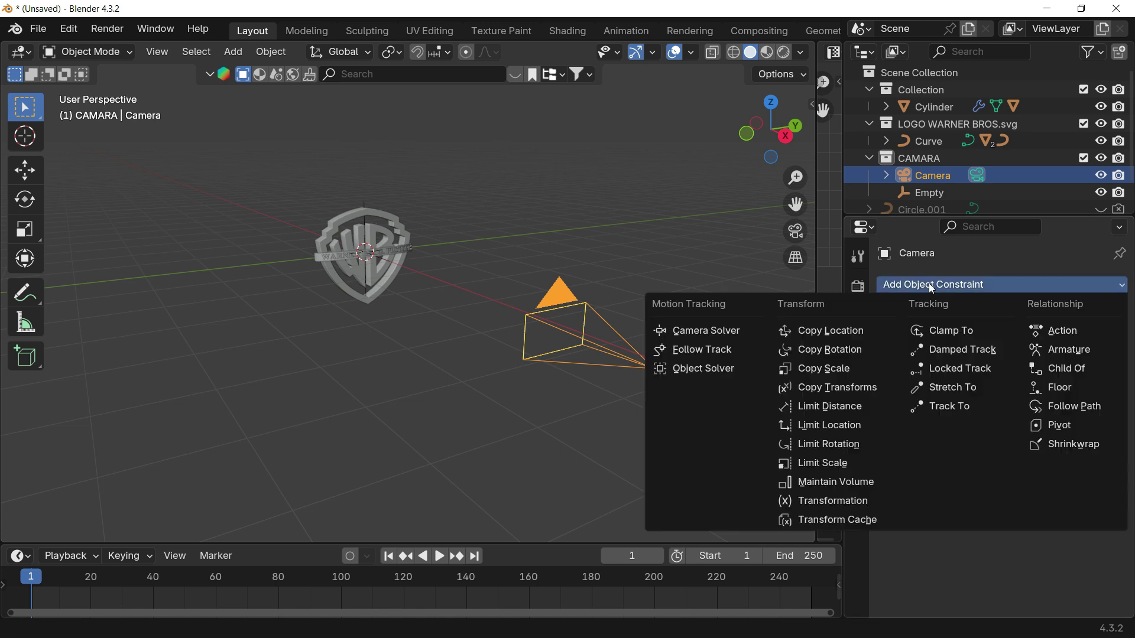
pyautogui.click(985, 407)
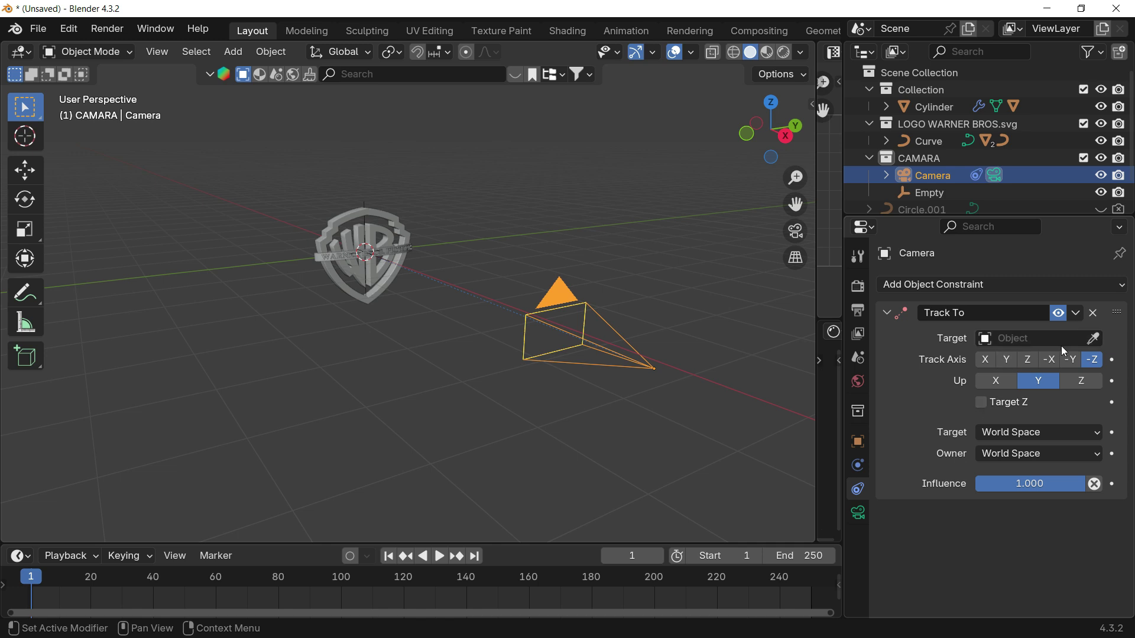
pyautogui.click(986, 339)
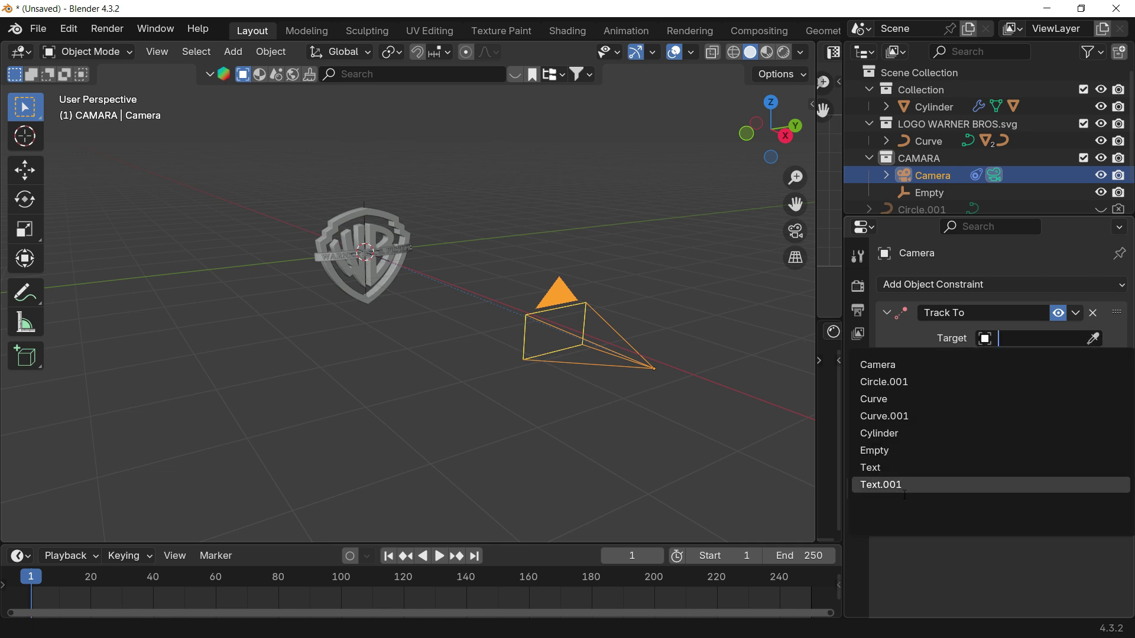
pyautogui.click(903, 449)
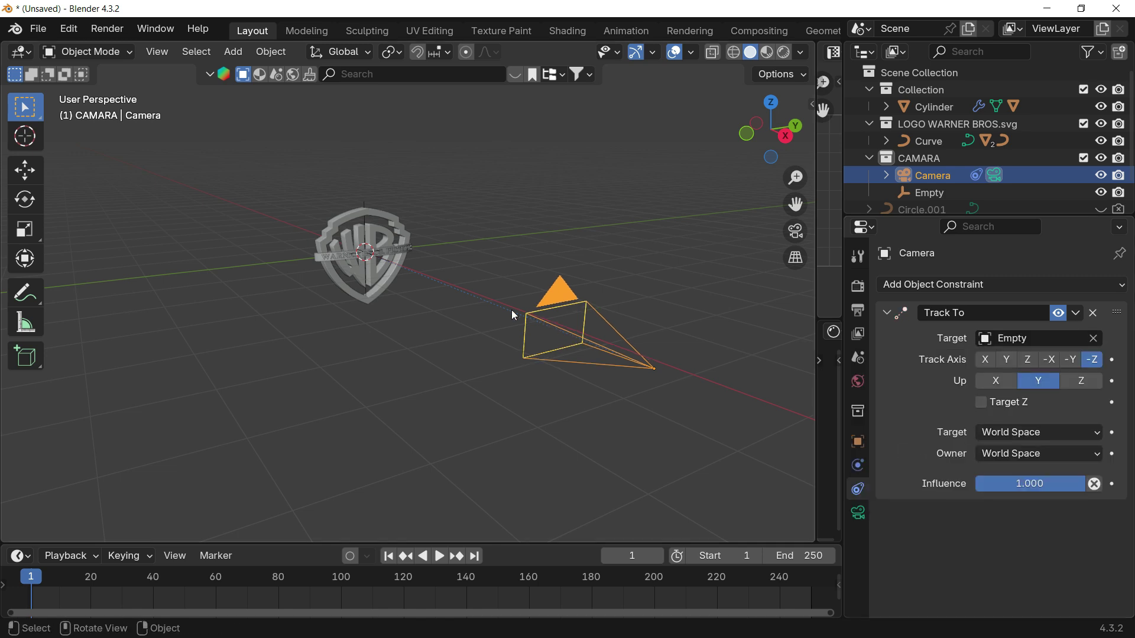
# - Try rotating the camera about the Z axis and moving it freely and along Z, and cancel each transform
pyautogui.press('r')
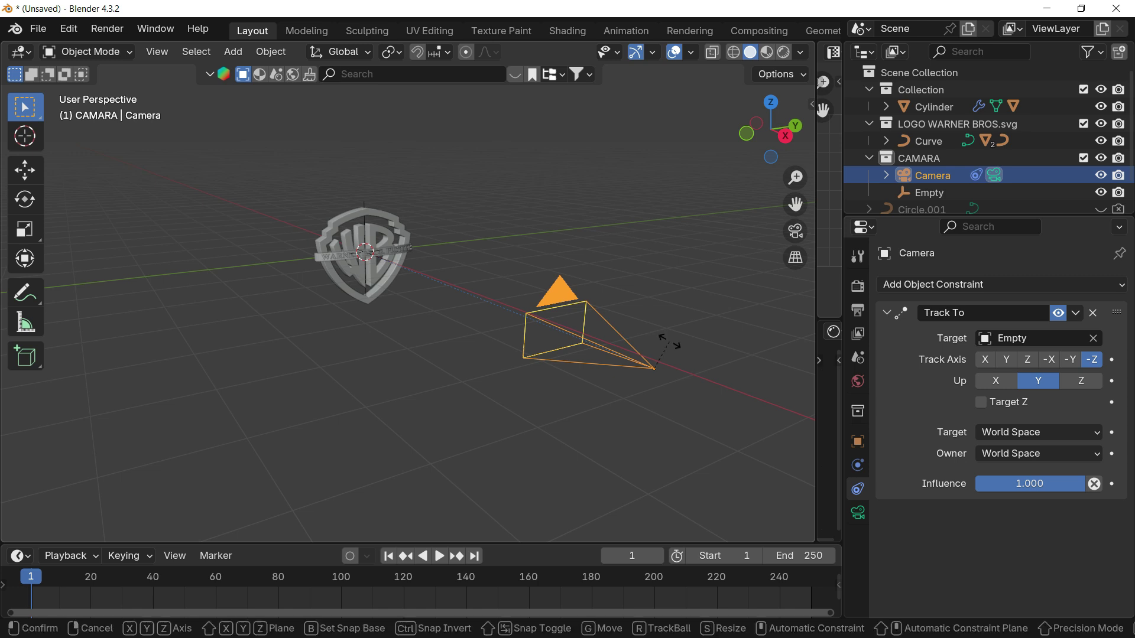
pyautogui.press('z')
pyautogui.press('Escape')
pyautogui.press('g')
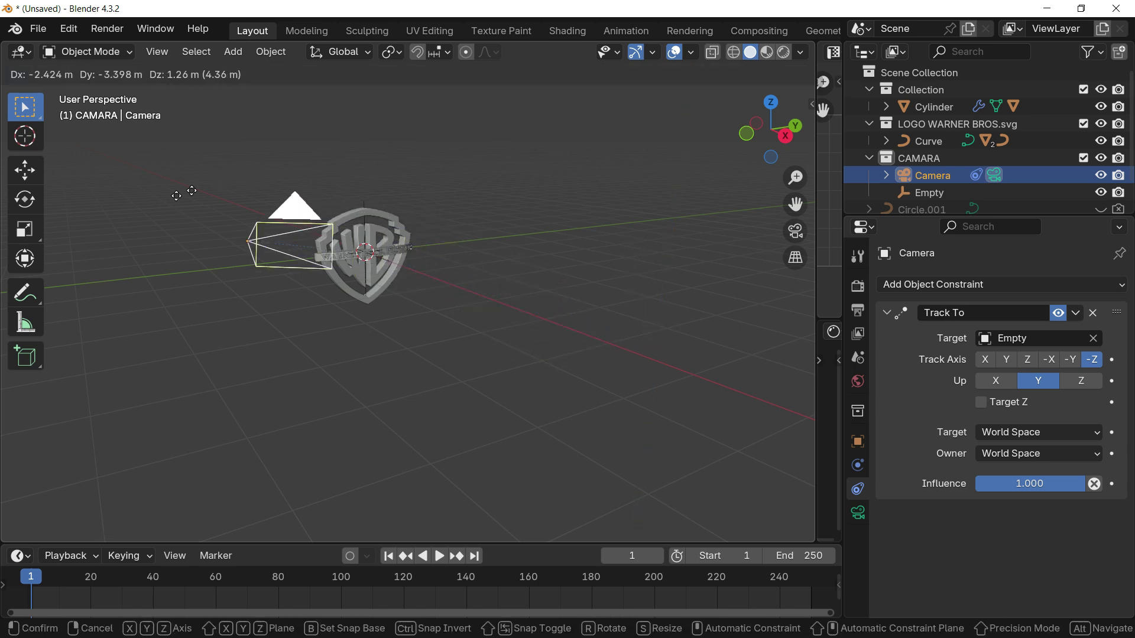
pyautogui.rightClick(389, 115)
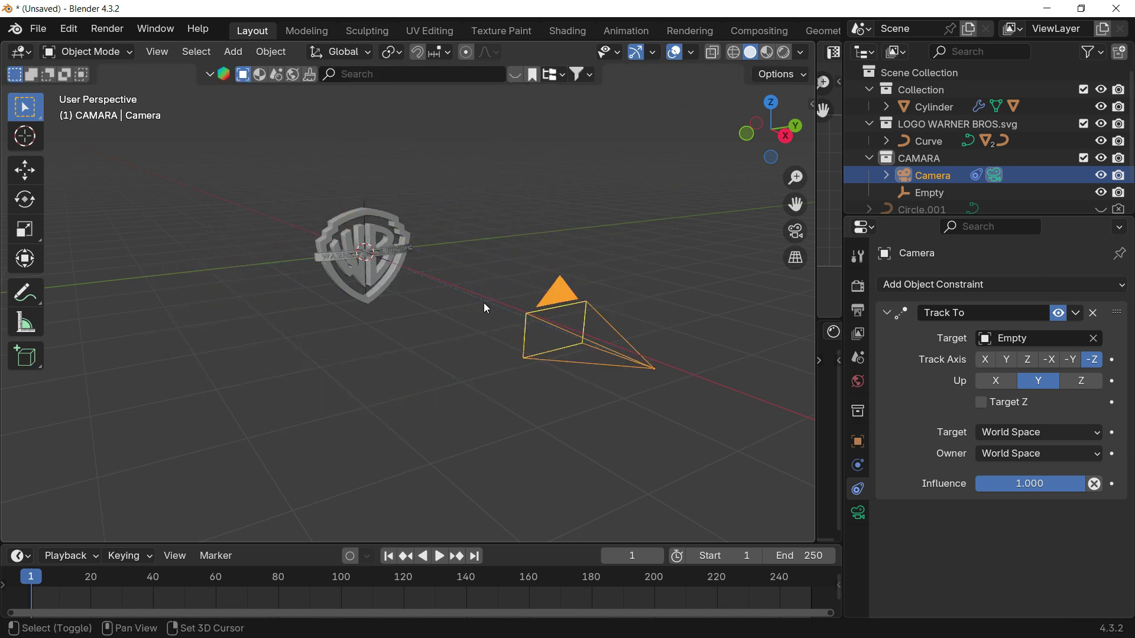
pyautogui.keyDown('shift'); pyautogui.moveTo(663, 372); pyautogui.dragTo(679, 389, button='middle'); pyautogui.keyUp('shift')
pyautogui.press('g')
pyautogui.press('z')
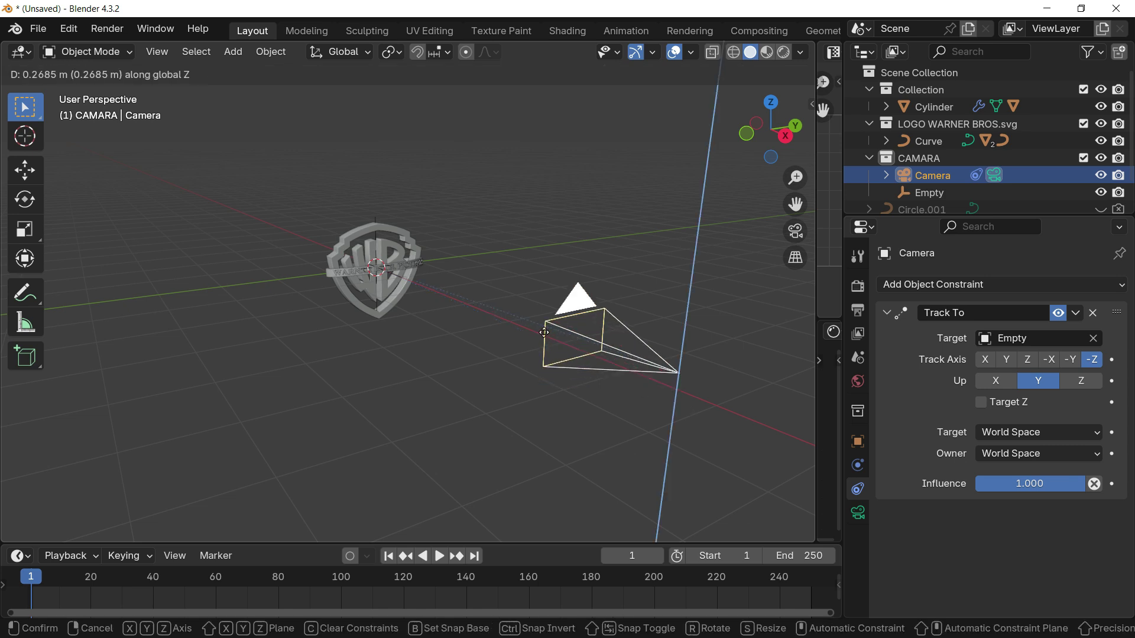
pyautogui.rightClick(565, 410)
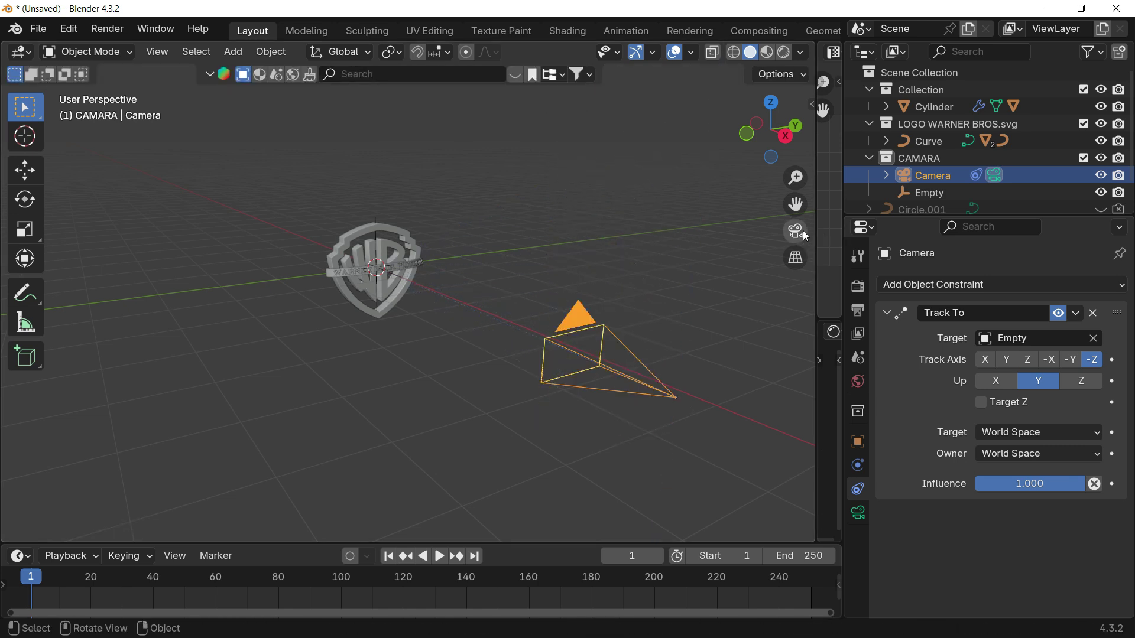
# - Look through the camera, try moving it around the logo to test the tracking, and revert the moves
pyautogui.click(796, 232)
pyautogui.press('g')
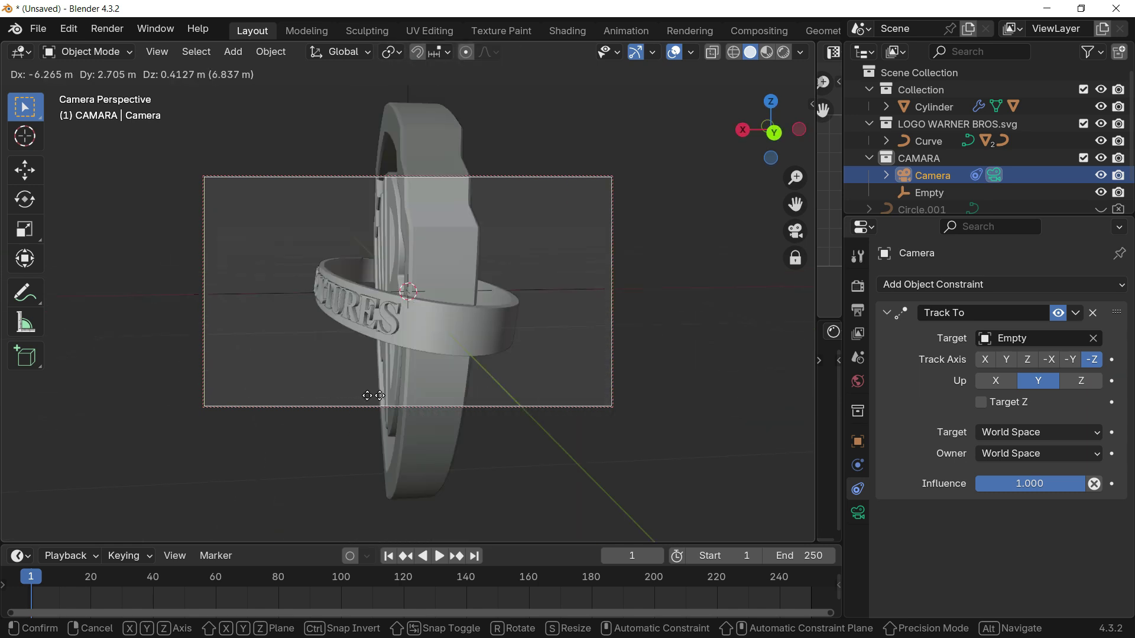
pyautogui.rightClick(460, 387)
pyautogui.press('g')
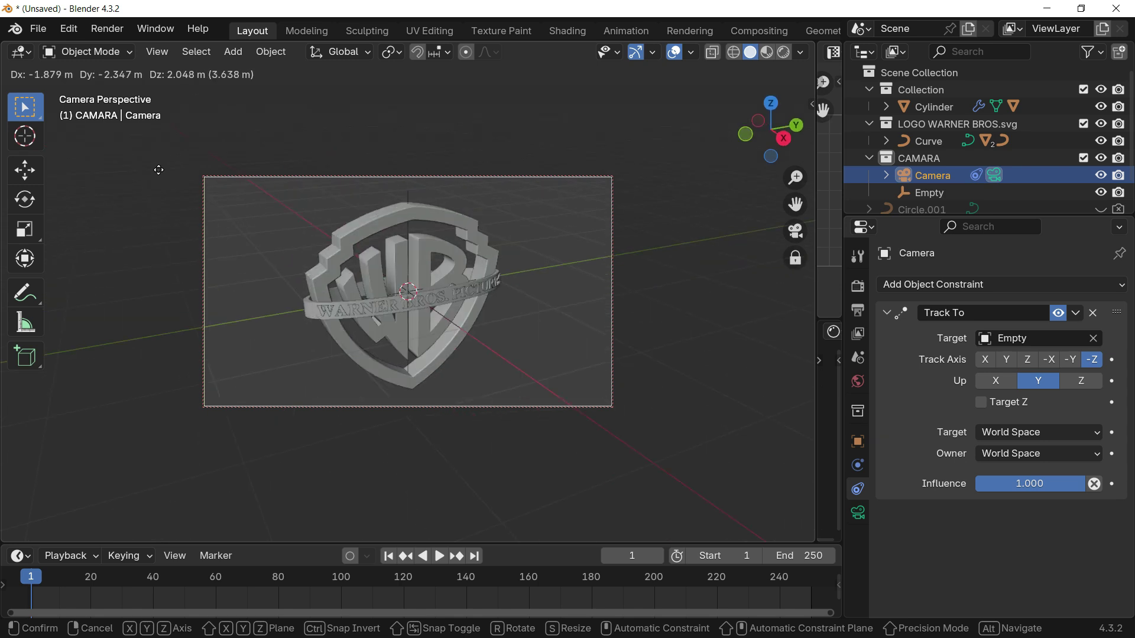
pyautogui.click(413, 300)
pyautogui.hotkey('ctrl', 'z')
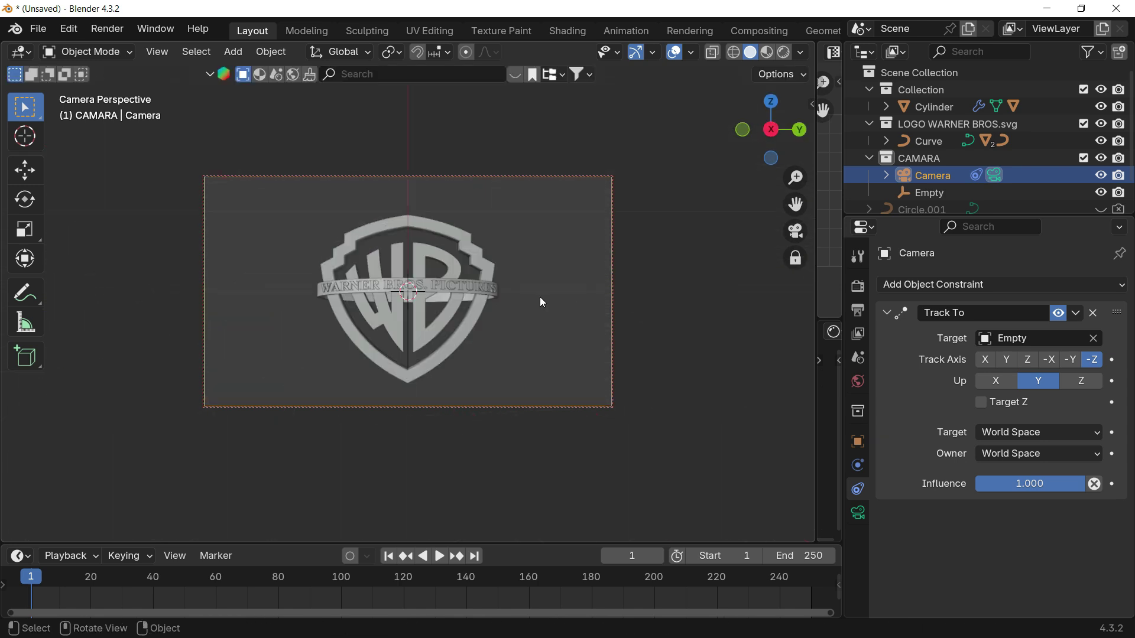
# - Select the empty and try moving it while looking through the camera, and cancel the move
pyautogui.click(931, 194)
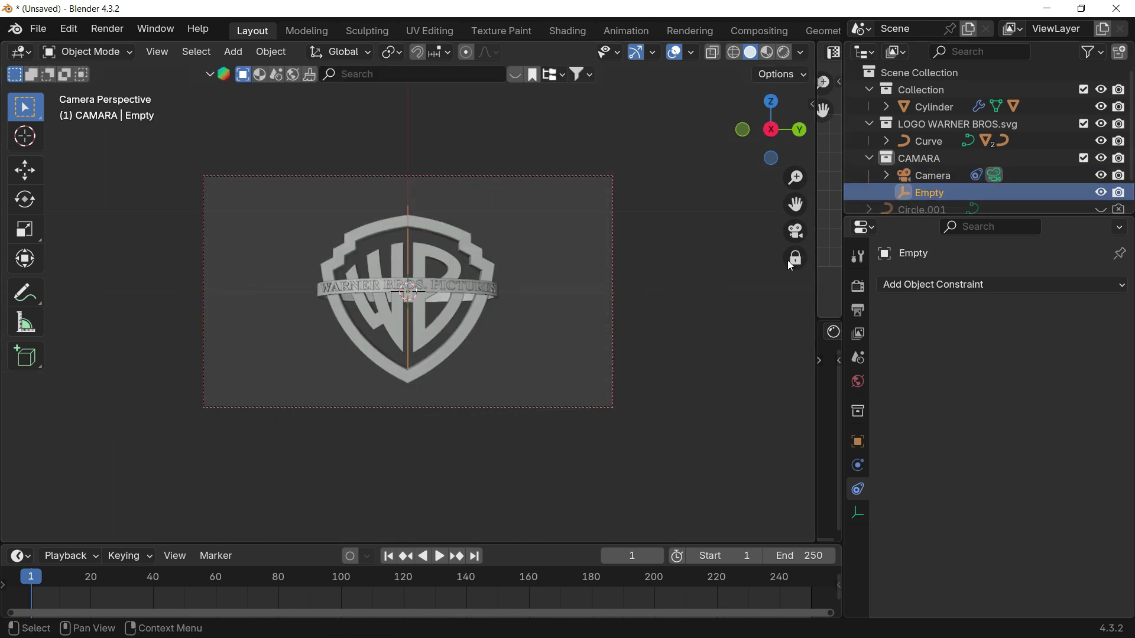
pyautogui.click(933, 176)
pyautogui.click(937, 193)
pyautogui.press('g')
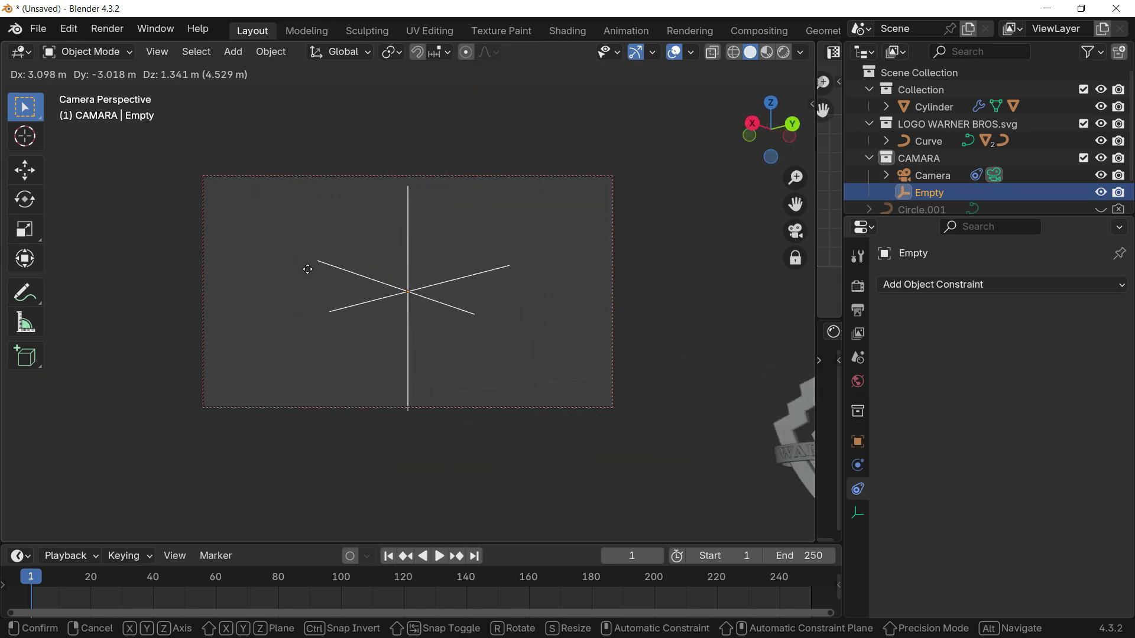
pyautogui.rightClick(513, 364)
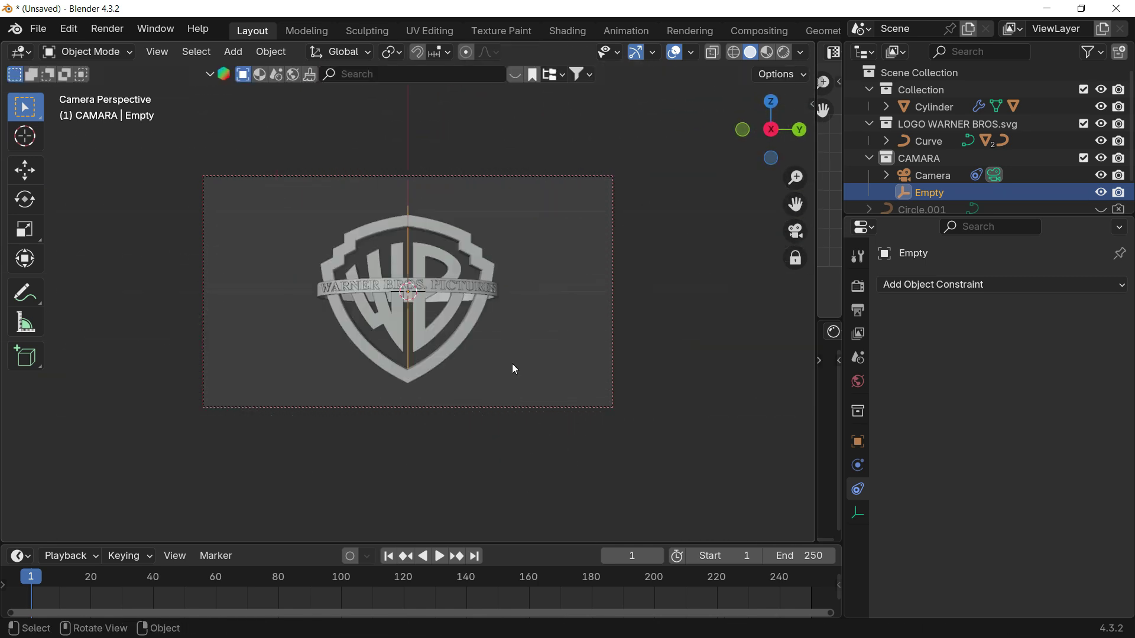
# - Select the camera by its frame, switch the selection back to the empty and begin moving the empty
pyautogui.click(539, 177)
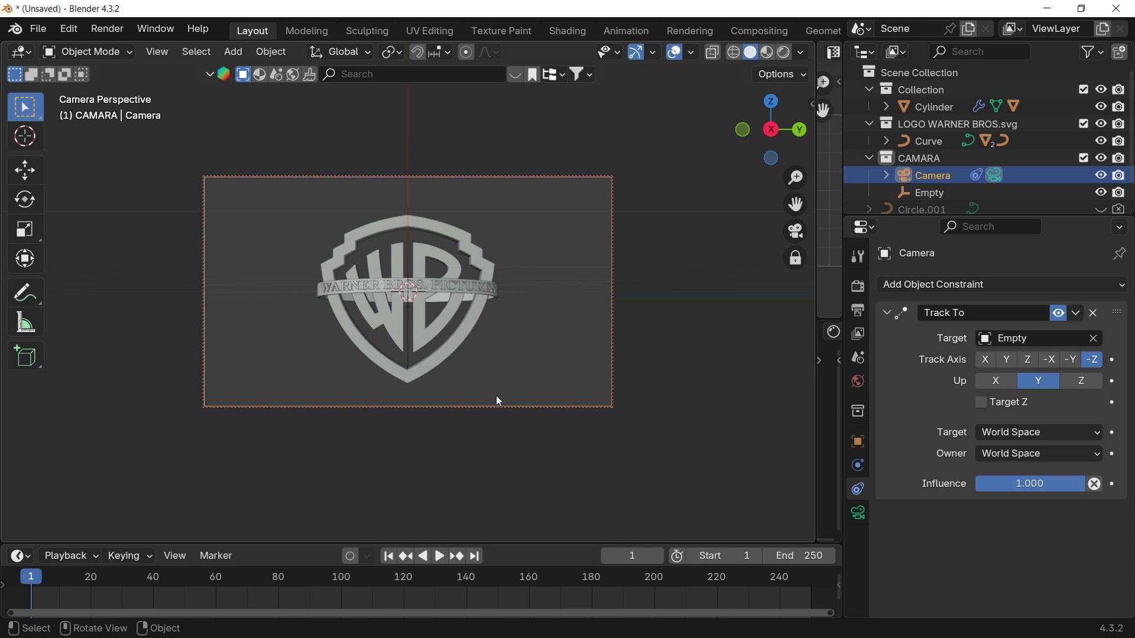
pyautogui.click(413, 272)
pyautogui.press('g')
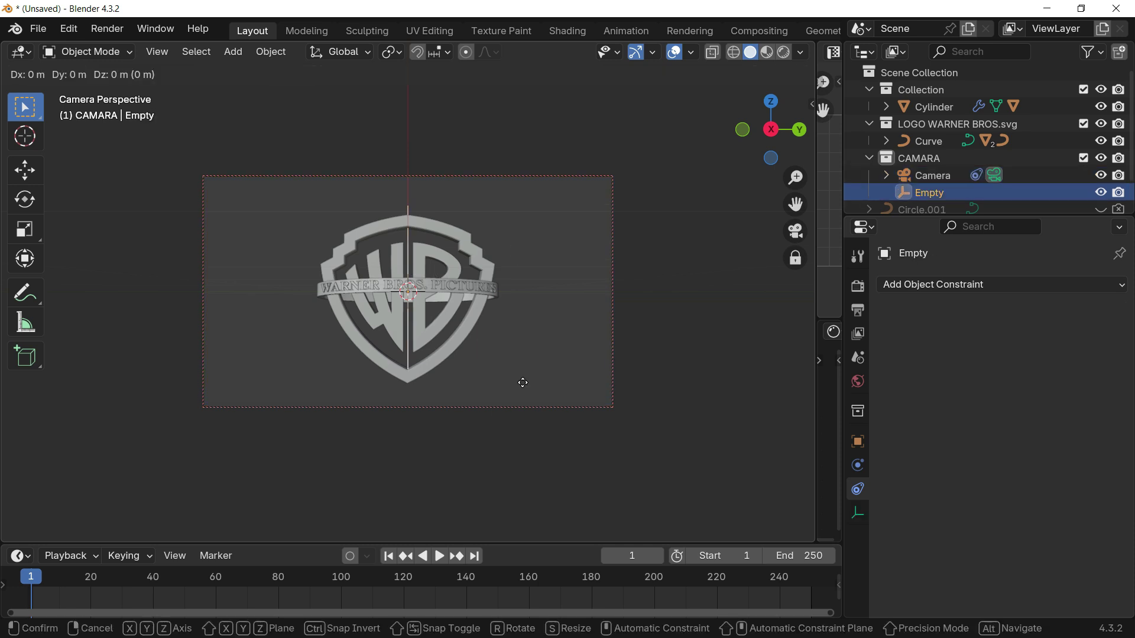
# - Try moving the Empty along the global axes in camera view to test the tracking, and undo the moves
pyautogui.click(519, 398)
pyautogui.scroll(8, 491, 329)
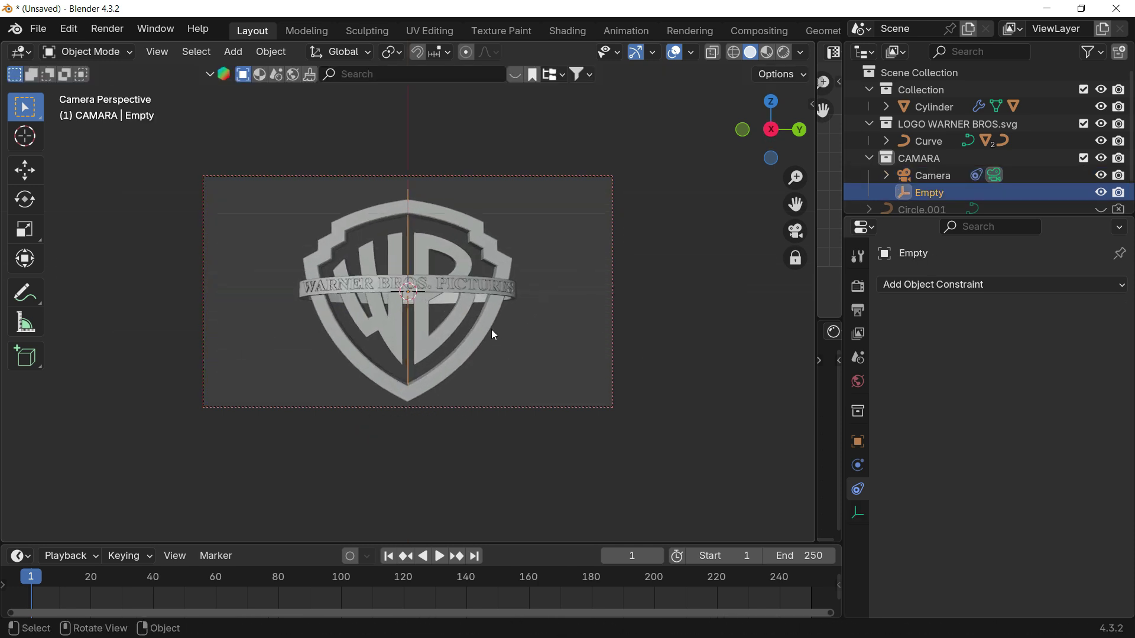
pyautogui.press('g')
pyautogui.press('x')
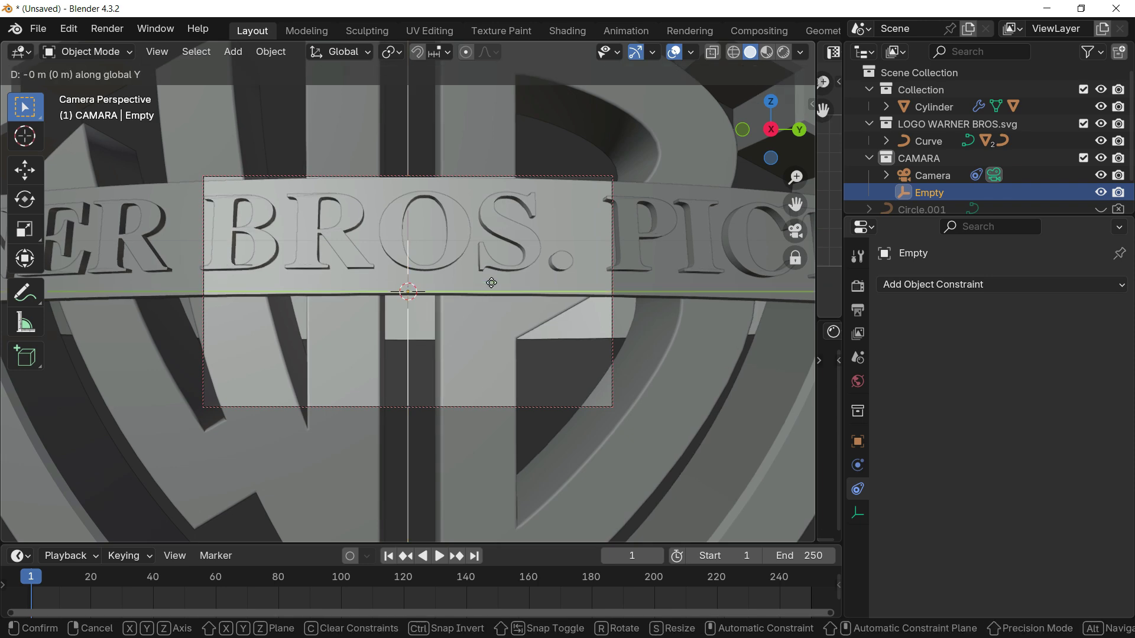
pyautogui.press('z')
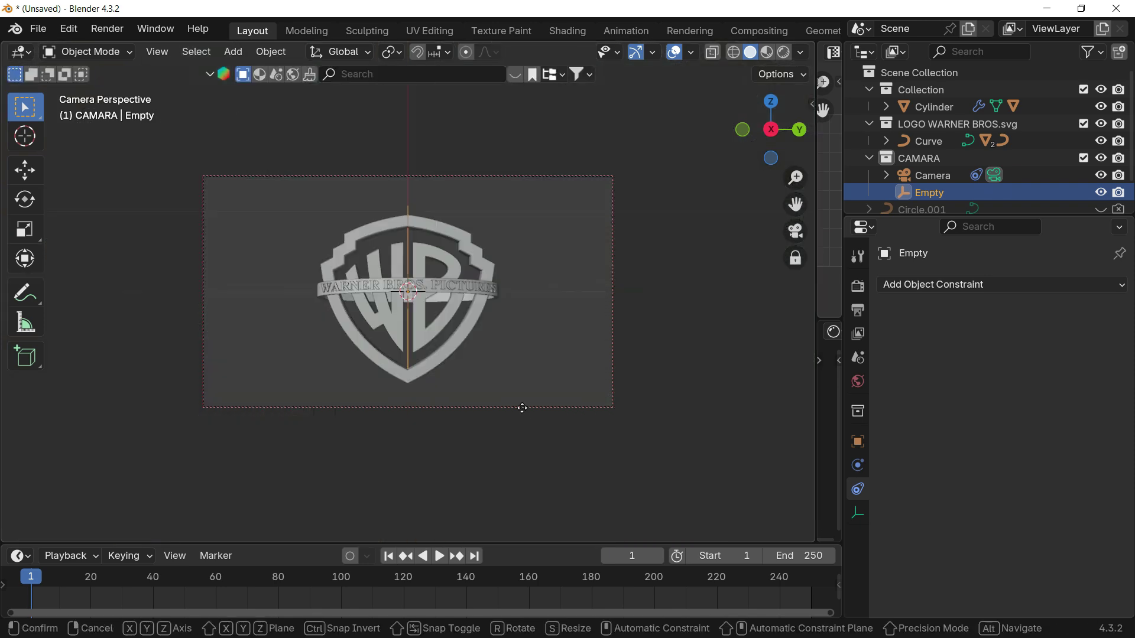
pyautogui.click(505, 383)
pyautogui.scroll(8, 480, 357)
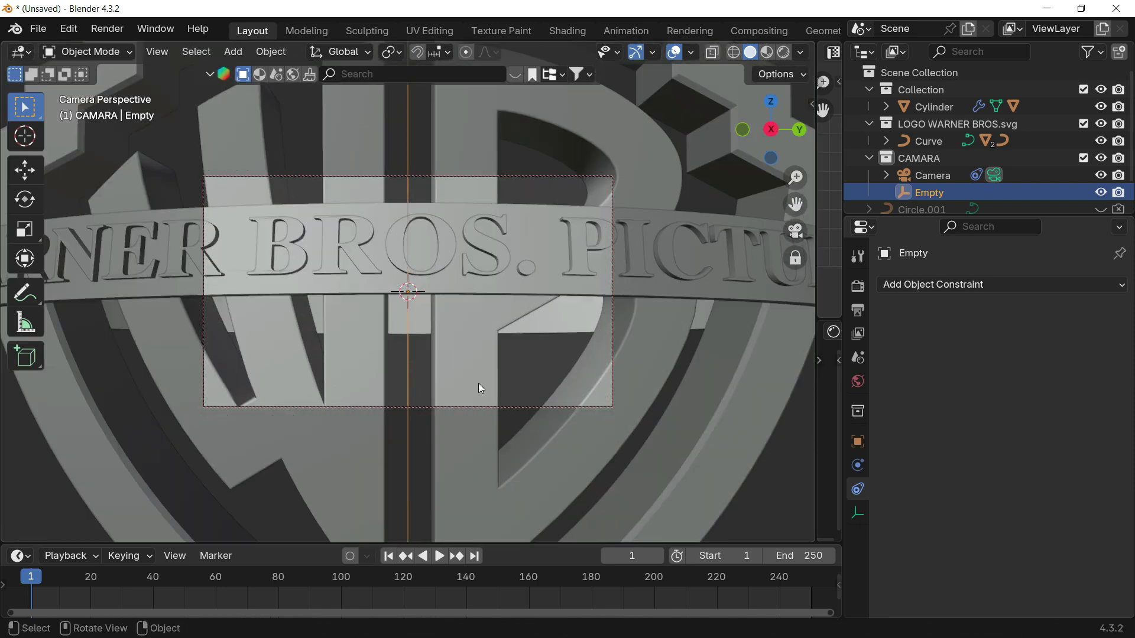
pyautogui.press('g')
pyautogui.press('z')
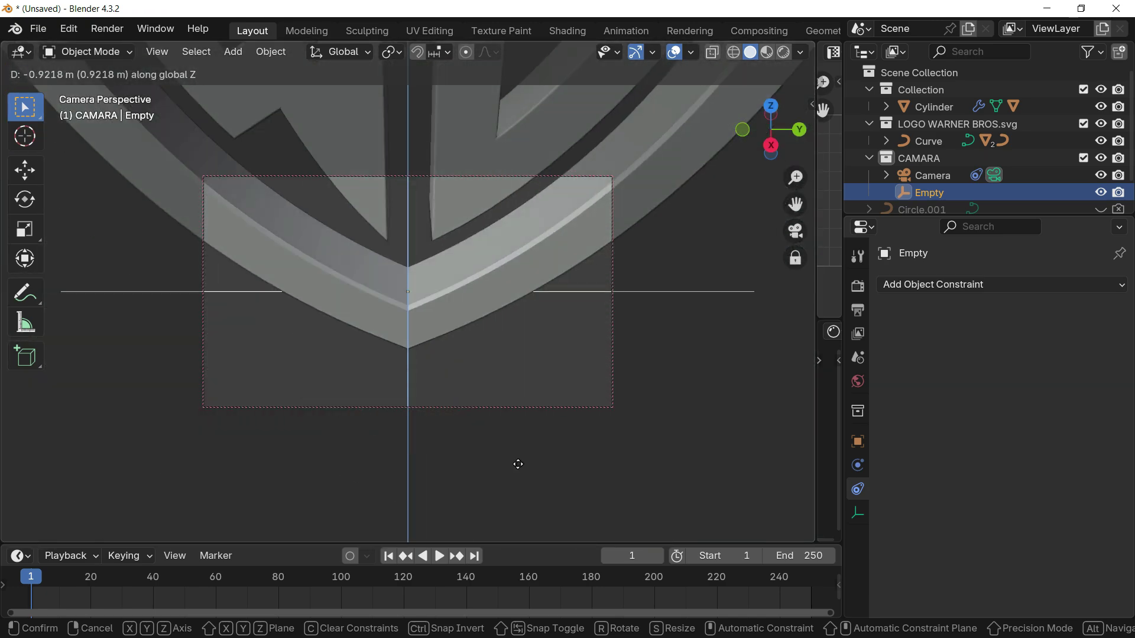
pyautogui.click(518, 465)
pyautogui.hotkey('ctrl', 'z')
pyautogui.hotkey('ctrl', 'z')
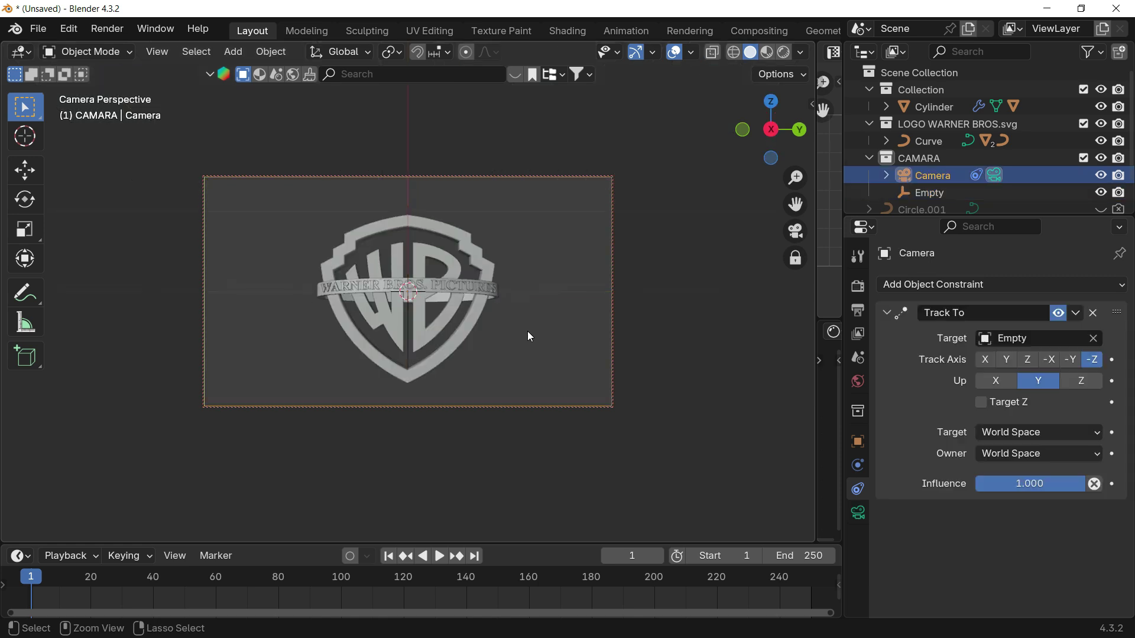
# - Enlarge the narrow editor area beside the camera view and switch it from the UV Editor to a 3D Viewport
pyautogui.click(796, 232)
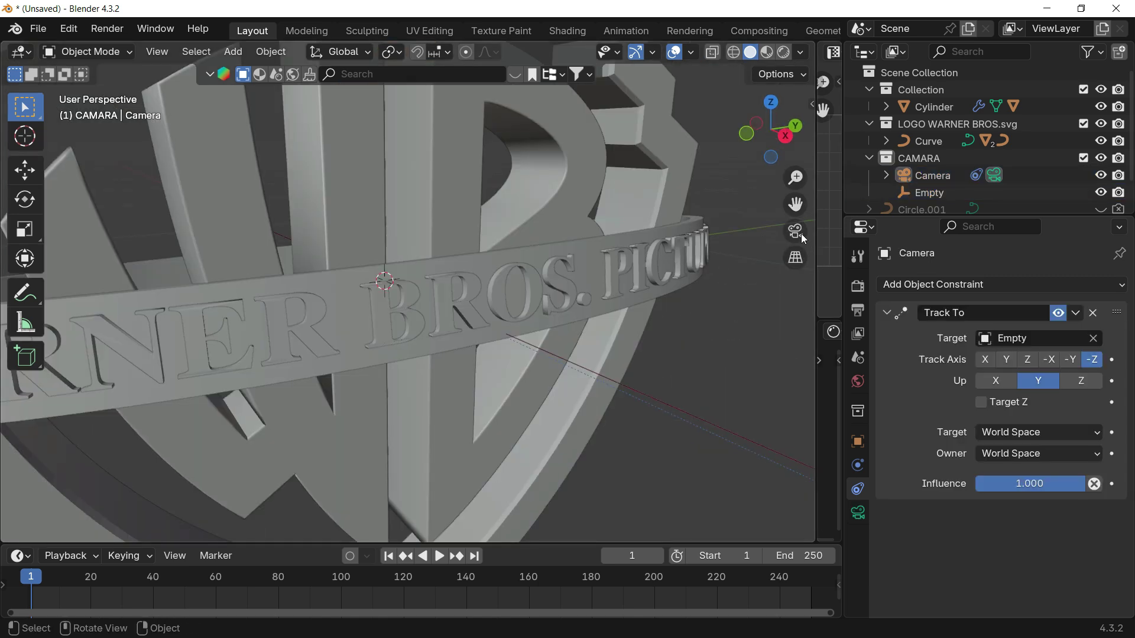
pyautogui.click(796, 232)
pyautogui.moveTo(818, 260); pyautogui.dragTo(787, 261)
pyautogui.moveTo(423, 304); pyautogui.dragTo(473, 479)
pyautogui.click(461, 52)
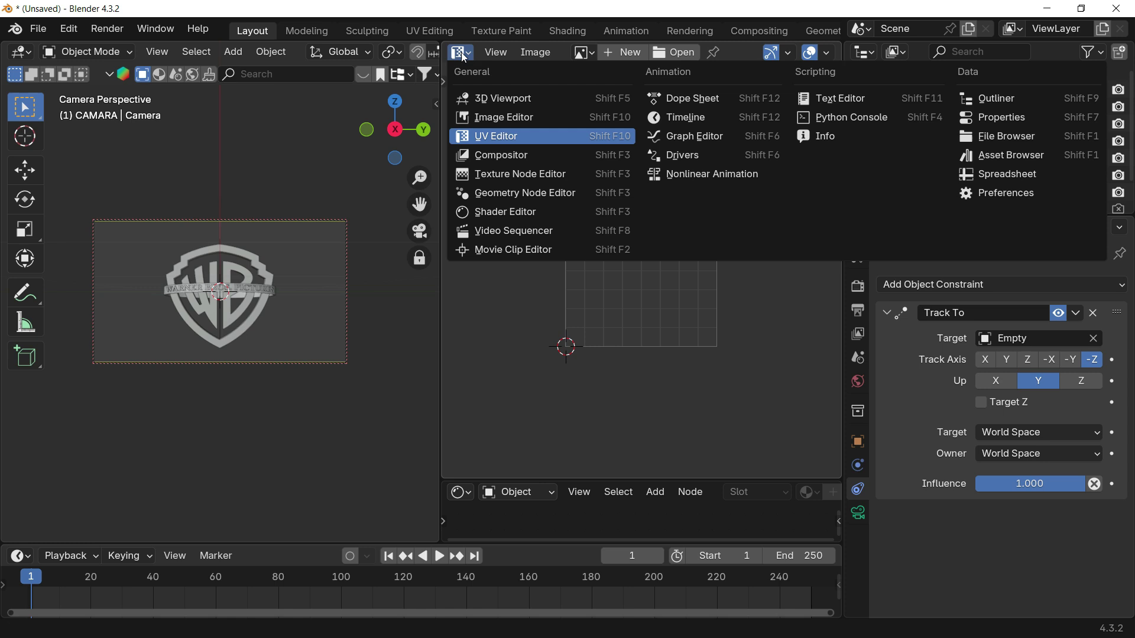
pyautogui.click(480, 99)
pyautogui.moveTo(695, 346); pyautogui.dragTo(680, 325, button='middle')
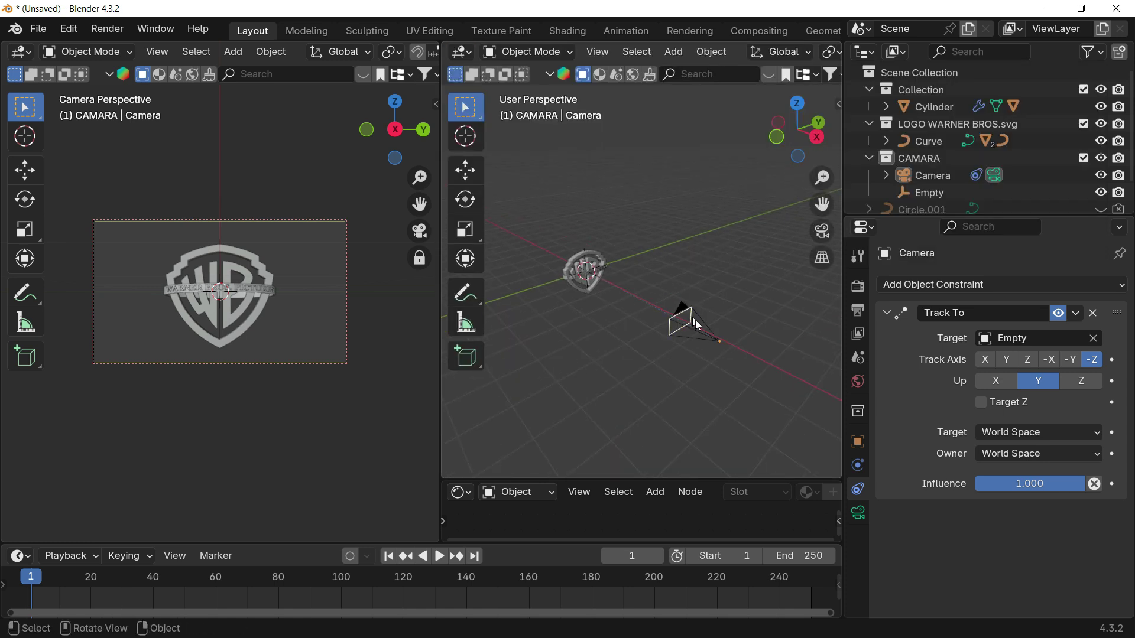
# - Try moving the Empty along Z and along Y in the second viewport to test the camera's tracking, discarding both moves
pyautogui.click(686, 323)
pyautogui.moveTo(600, 328); pyautogui.dragTo(609, 273, button='middle')
pyautogui.click(588, 252)
pyautogui.scroll(5, 594, 268)
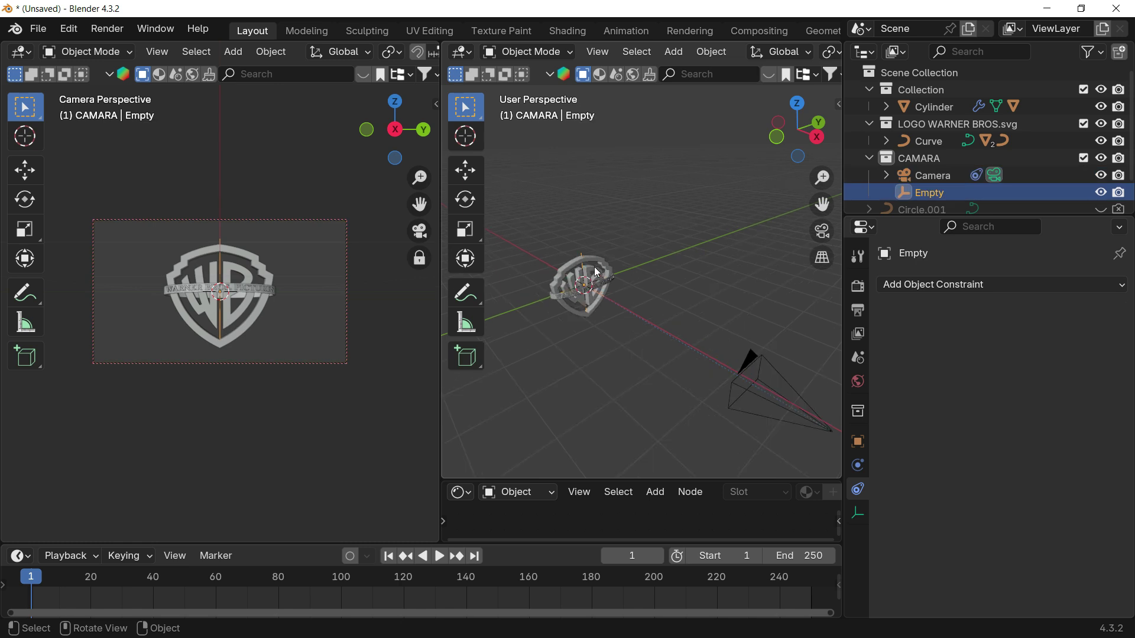
pyautogui.press('g')
pyautogui.press('z')
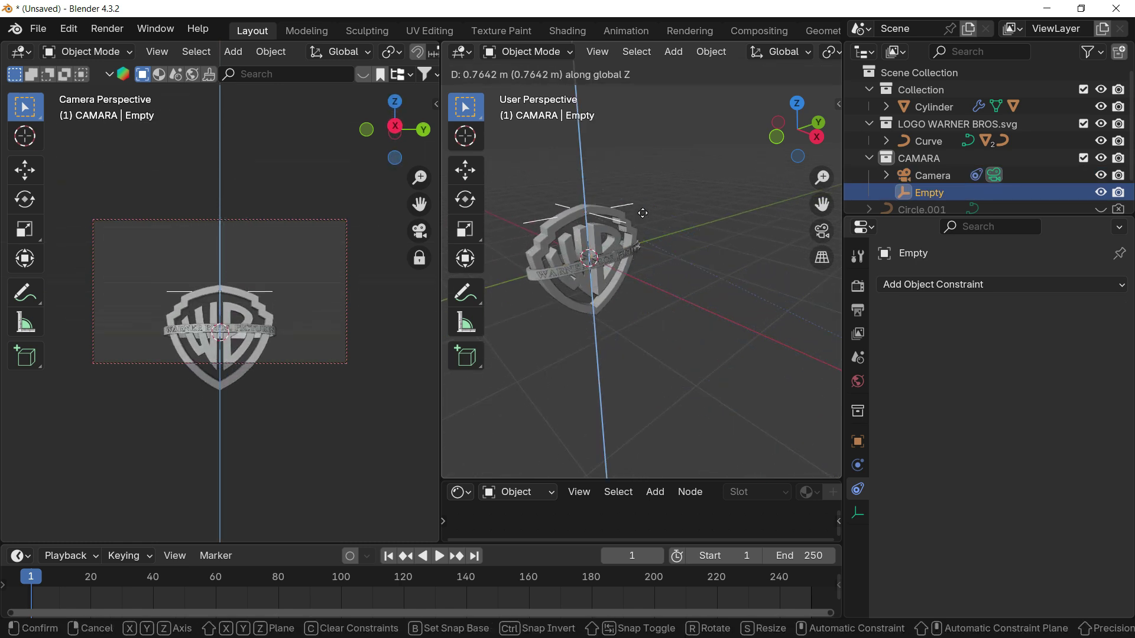
pyautogui.click(642, 190)
pyautogui.hotkey('ctrl', 'z')
pyautogui.press('g')
pyautogui.press('y')
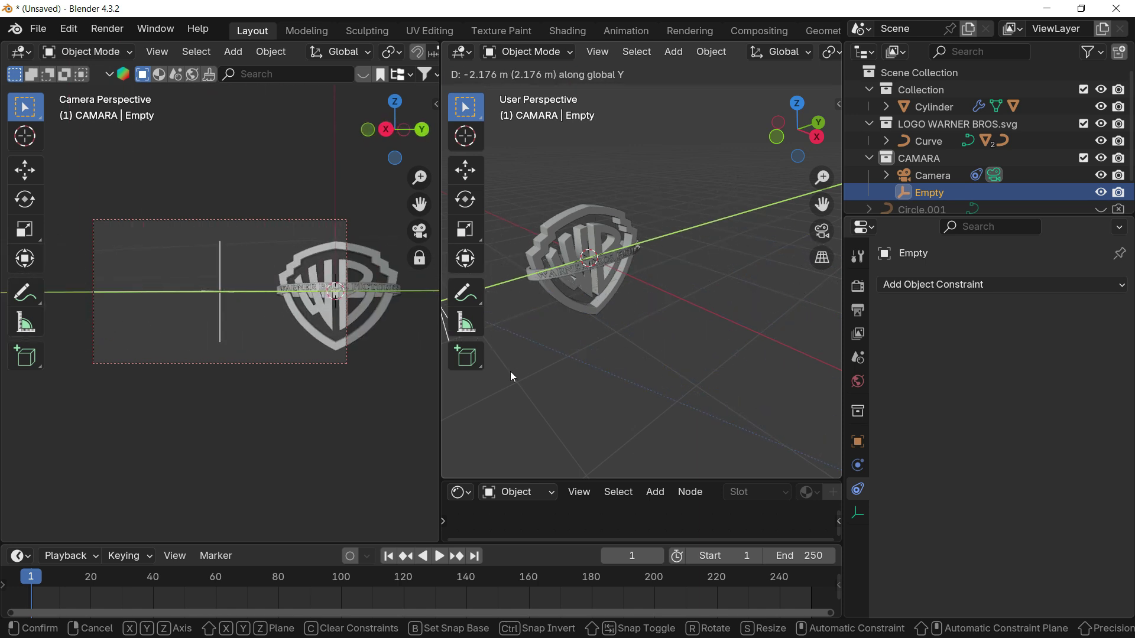
pyautogui.rightClick(665, 278)
# - Try rotating the logo's WB letters about the global Z axis and undo the rotation
pyautogui.scroll(-2, 741, 338)
pyautogui.keyDown('shift'); pyautogui.moveTo(741, 338); pyautogui.dragTo(700, 307, button='middle'); pyautogui.keyUp('shift')
pyautogui.scroll(-2, 641, 327)
pyautogui.click(713, 293)
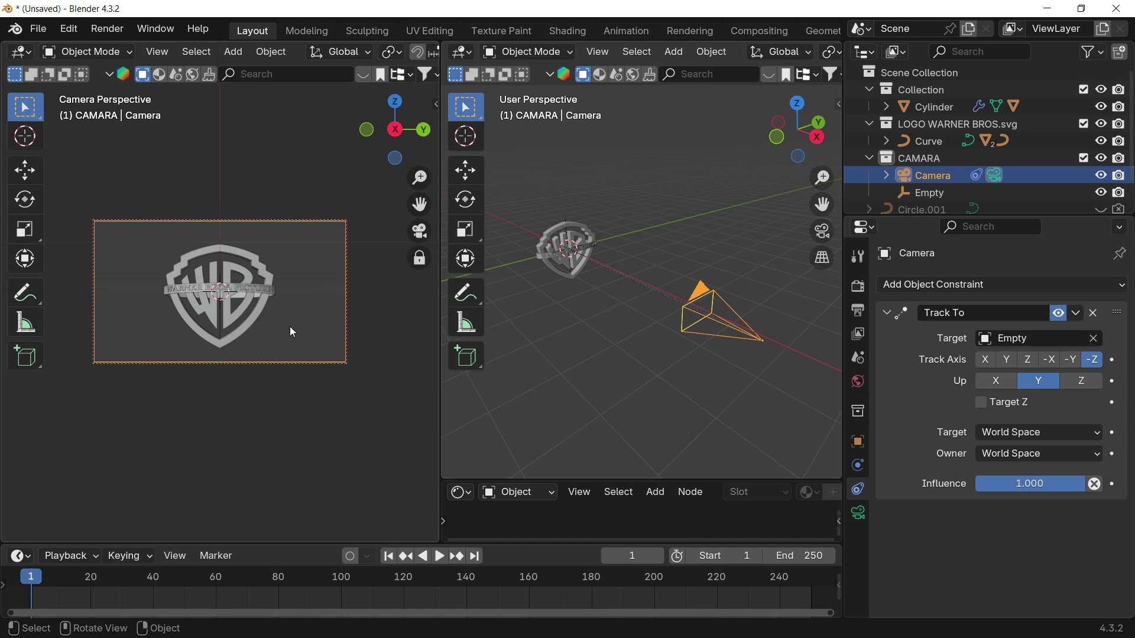
pyautogui.click(243, 255)
pyautogui.click(244, 257)
pyautogui.press('r')
pyautogui.press('z')
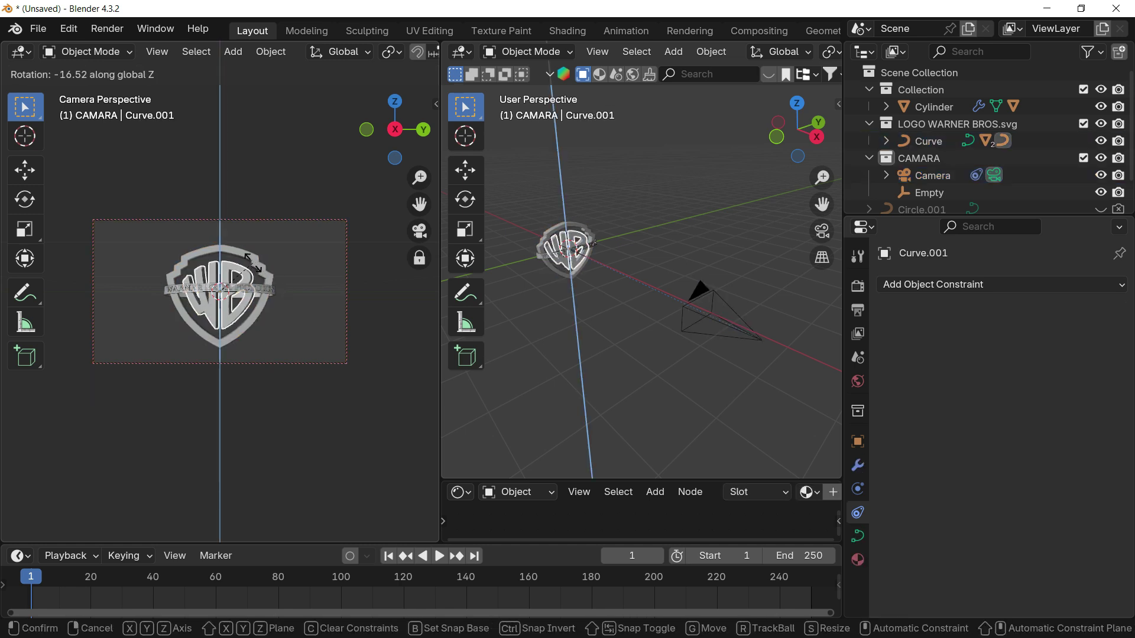
pyautogui.click(245, 259)
pyautogui.hotkey('ctrl', 'z')
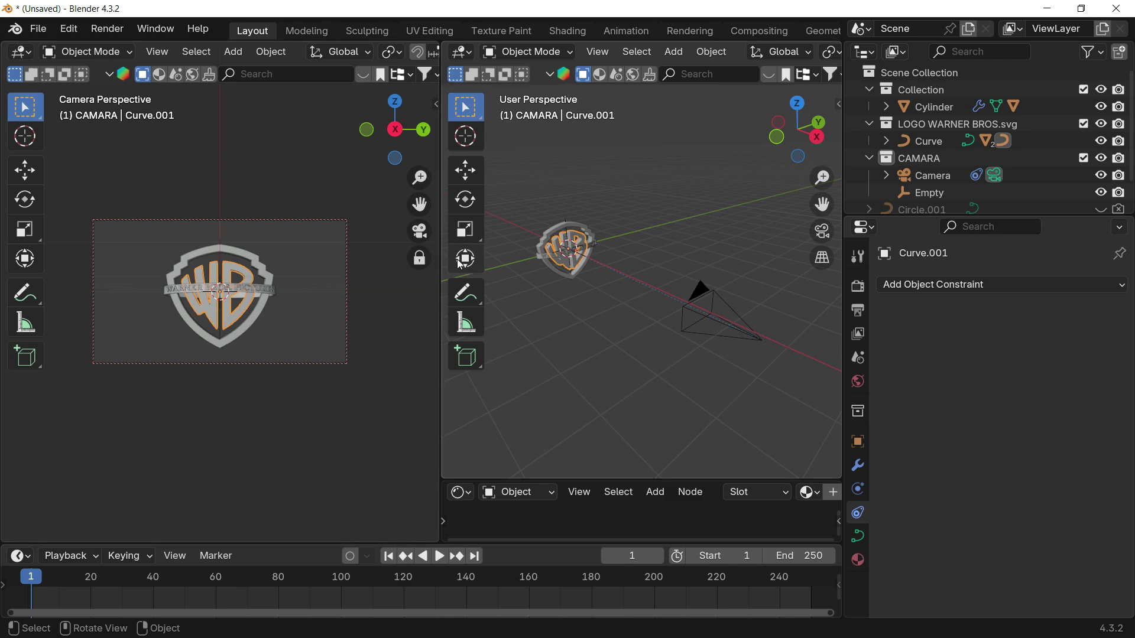
# - Select the camera and resize the areas to widen the second viewport and give the shader editor and timeline more height
pyautogui.moveTo(437, 277); pyautogui.dragTo(373, 317)
pyautogui.click(667, 292)
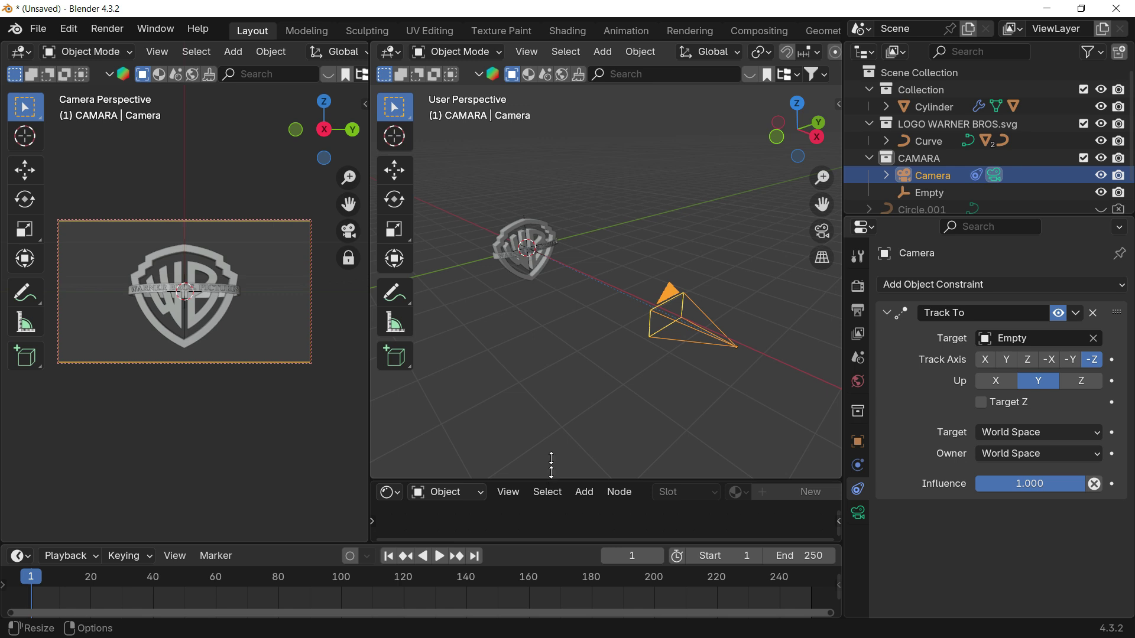
pyautogui.moveTo(551, 478); pyautogui.dragTo(550, 452)
pyautogui.moveTo(530, 543)
pyautogui.mouseDown()
pyautogui.moveTo(544, 496)
pyautogui.moveTo(521, 524)
pyautogui.mouseUp()
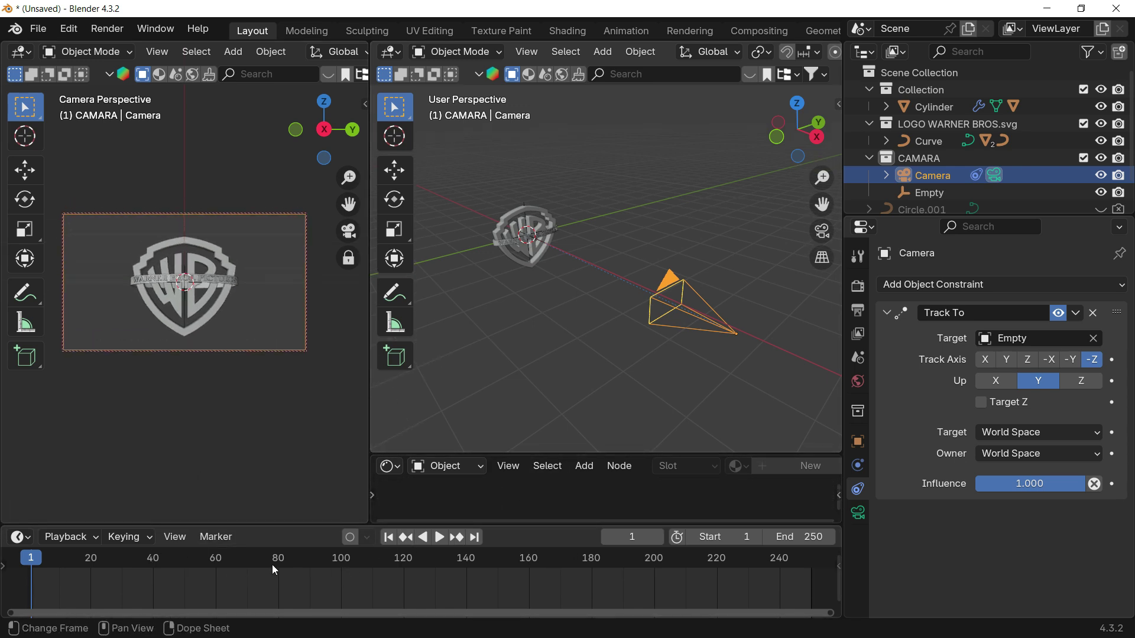
# - Set the animation's end frame to 180 and insert a camera keyframe at frame 180
pyautogui.moveTo(207, 565); pyautogui.dragTo(424, 567)
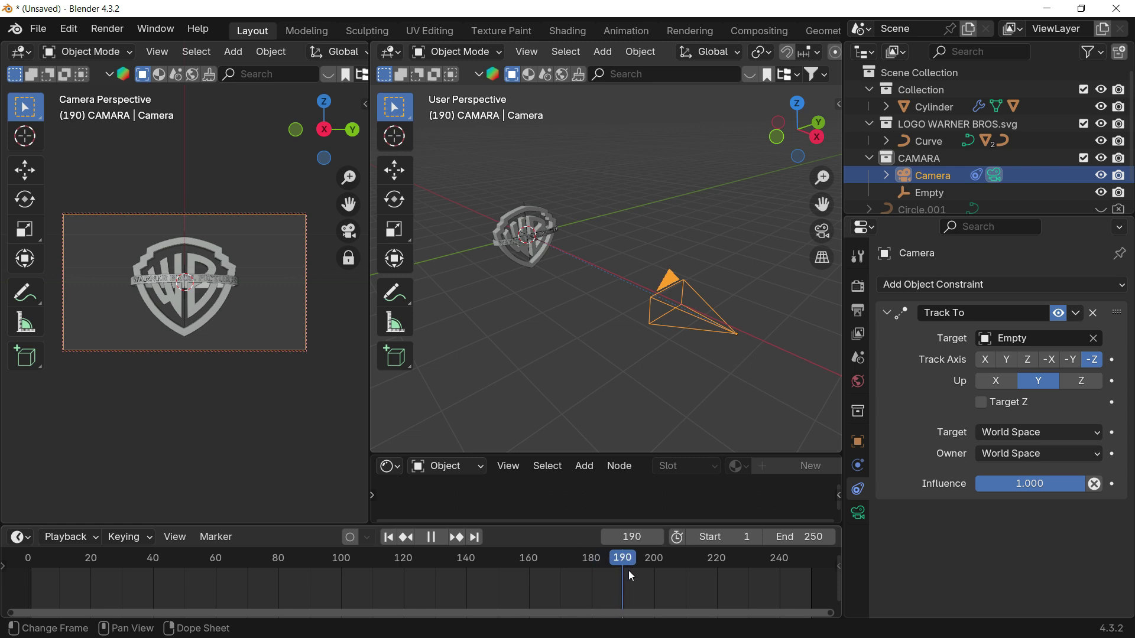
pyautogui.moveTo(594, 585); pyautogui.dragTo(593, 585)
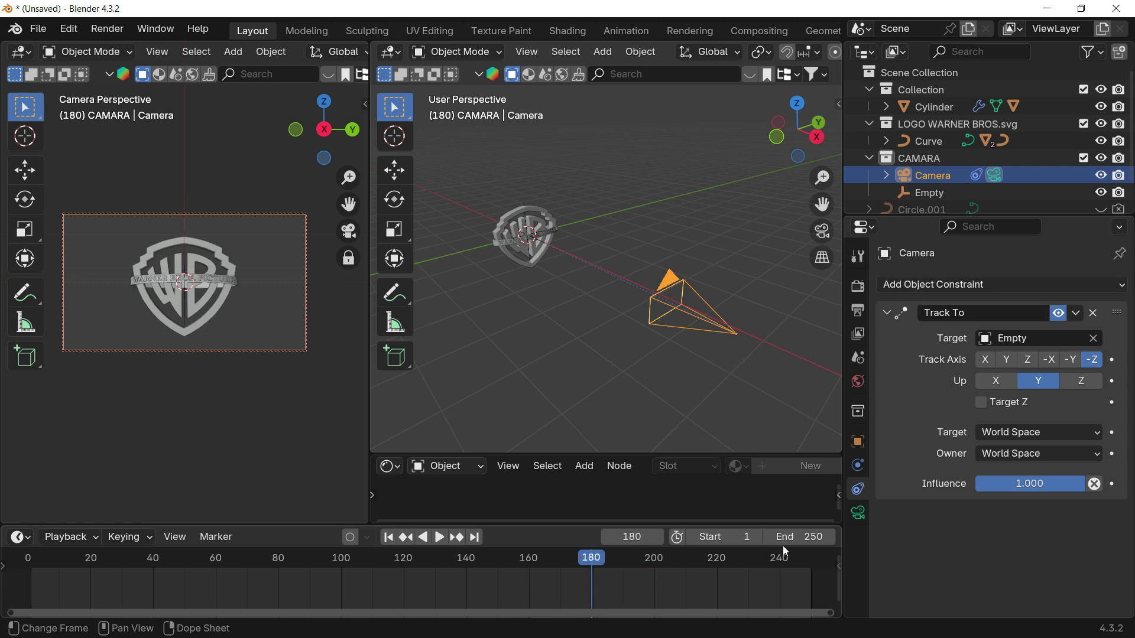
pyautogui.click(790, 536)
pyautogui.write('180')
pyautogui.press('Return')
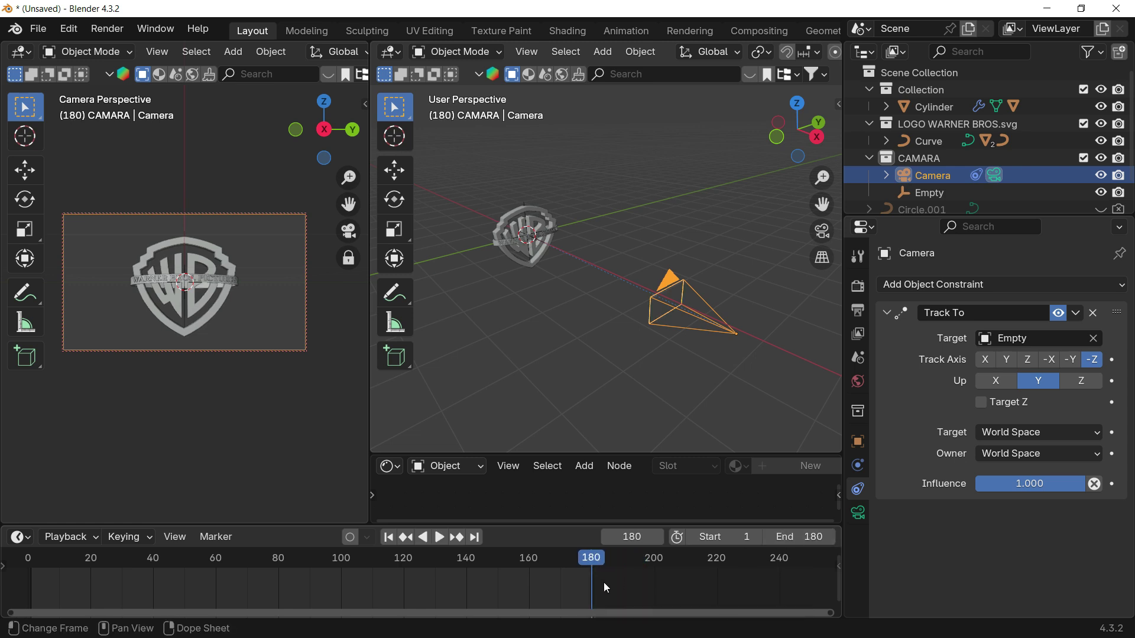
pyautogui.press('i')
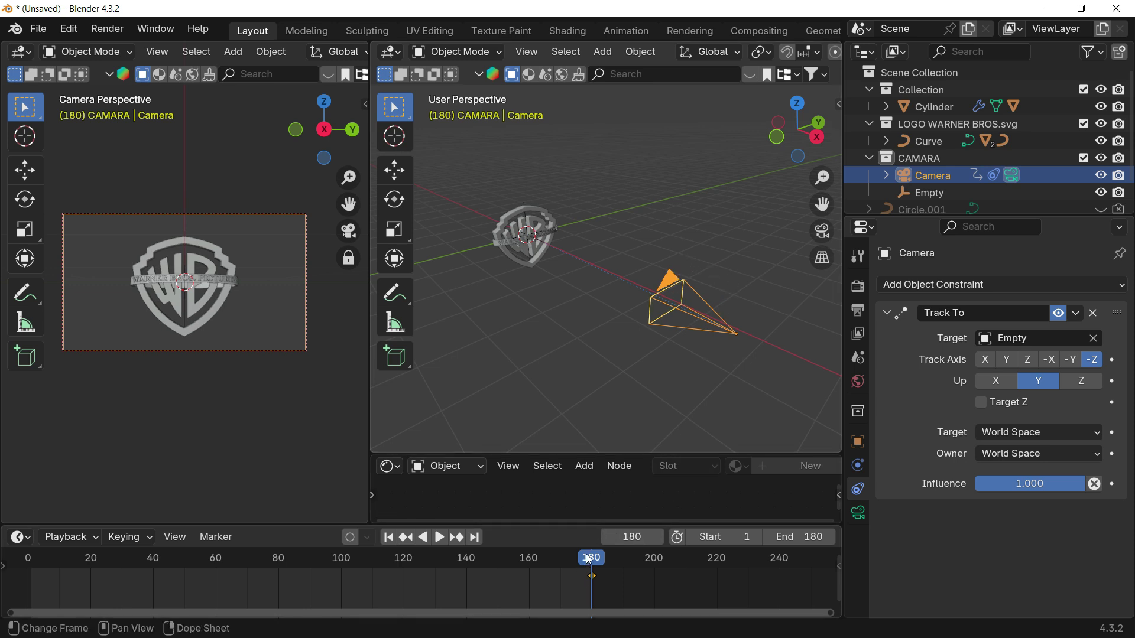
# - Return the playhead to frame 1 and widen the camera viewport
pyautogui.moveTo(429, 567); pyautogui.dragTo(38, 572)
pyautogui.press('space')
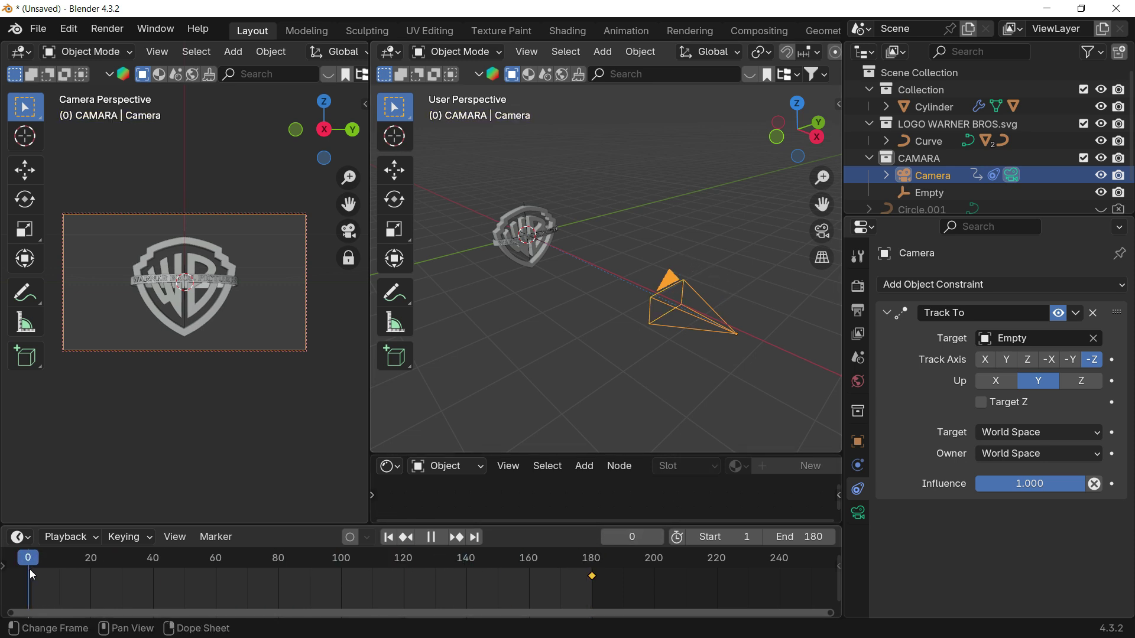
pyautogui.press('space')
pyautogui.keyDown('shift'); pyautogui.moveTo(718, 363); pyautogui.dragTo(735, 370, button='middle'); pyautogui.keyUp('shift')
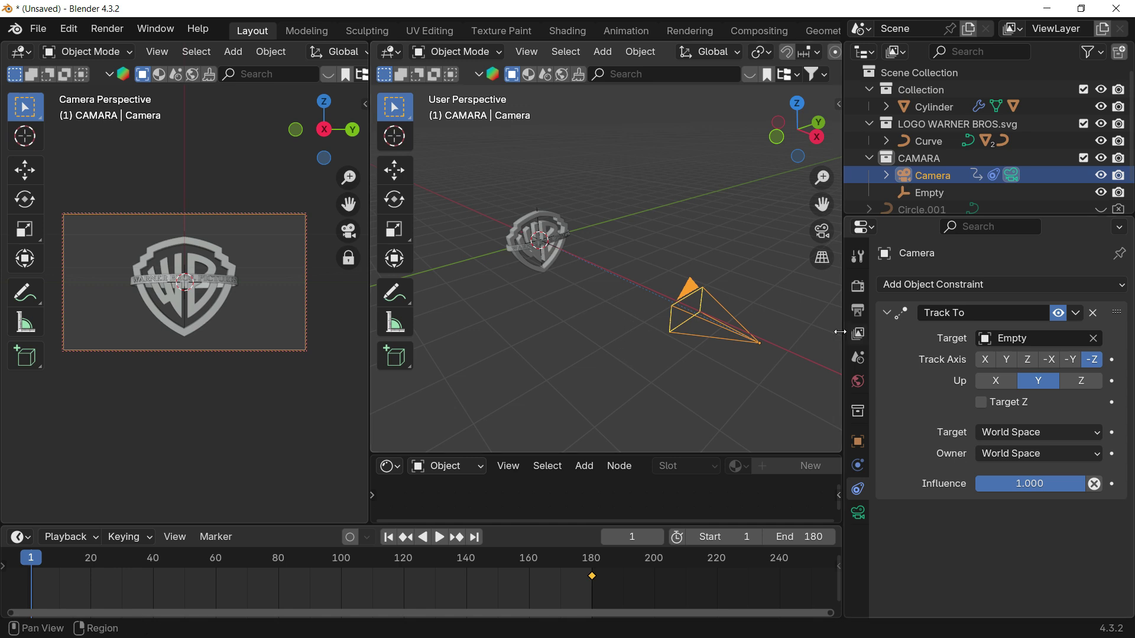
pyautogui.moveTo(369, 280); pyautogui.dragTo(491, 275)
# - Move the camera in to a close-up of the logo's banner around the letter O and keyframe it at frame 1
pyautogui.scroll(2, 340, 293)
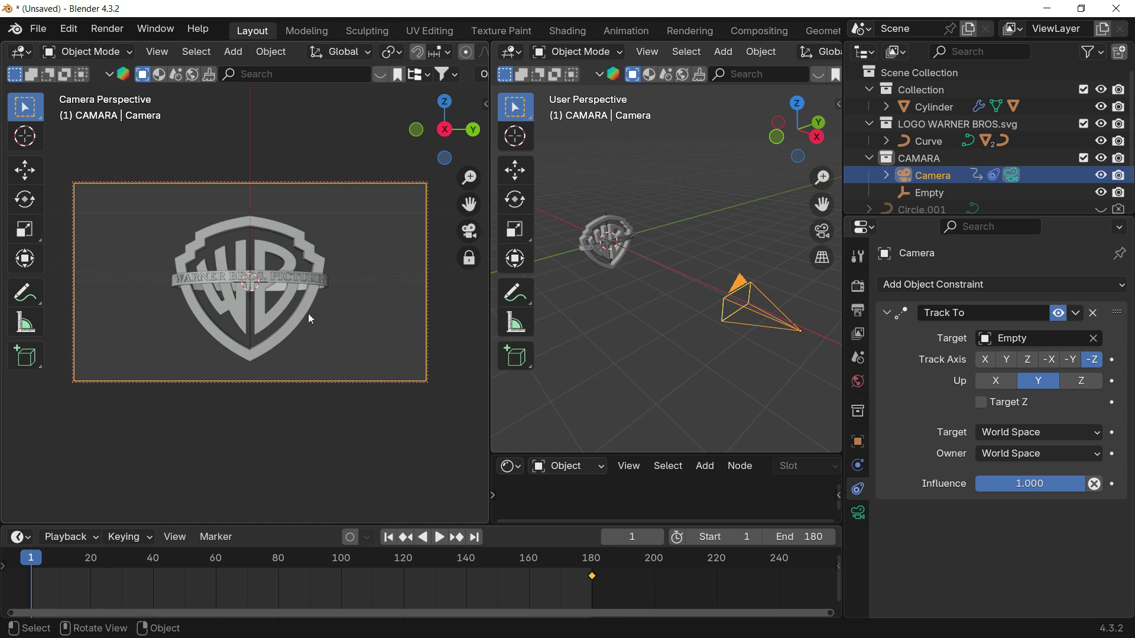
pyautogui.scroll(2, 295, 317)
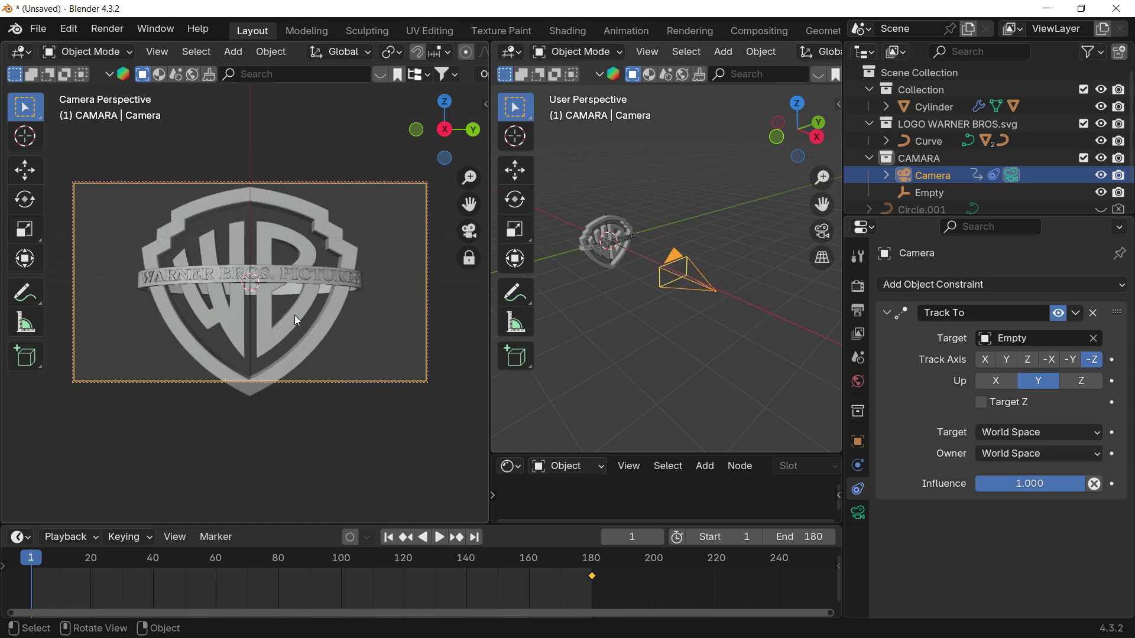
pyautogui.scroll(2, 295, 316)
pyautogui.scroll(2, 297, 321)
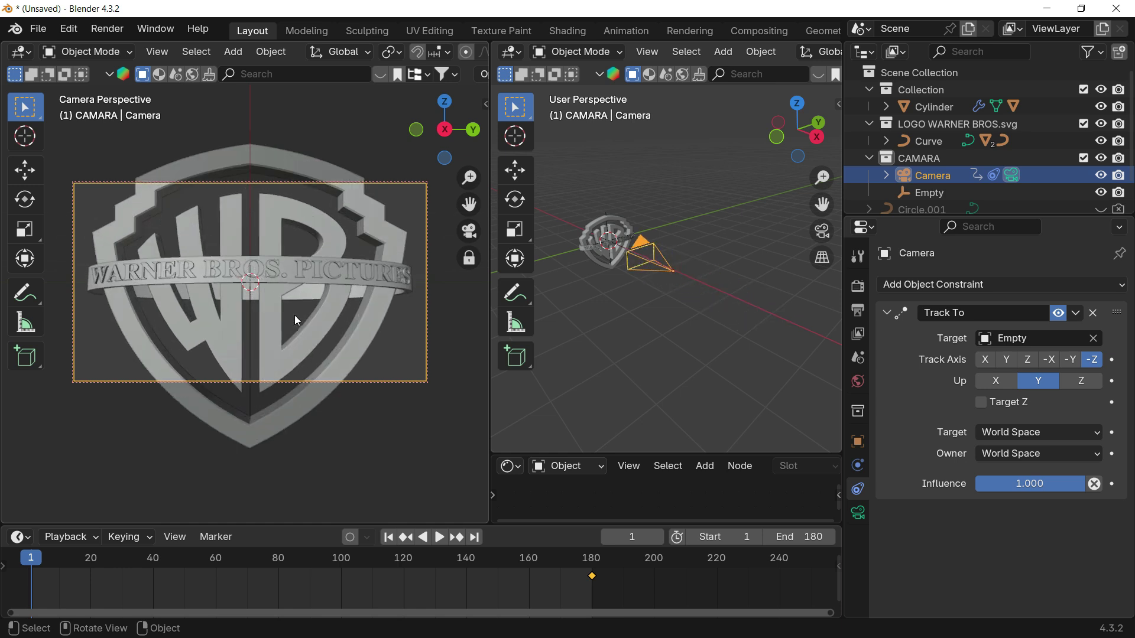
pyautogui.scroll(2, 297, 321)
pyautogui.scroll(3, 297, 321)
pyautogui.scroll(2, 297, 321)
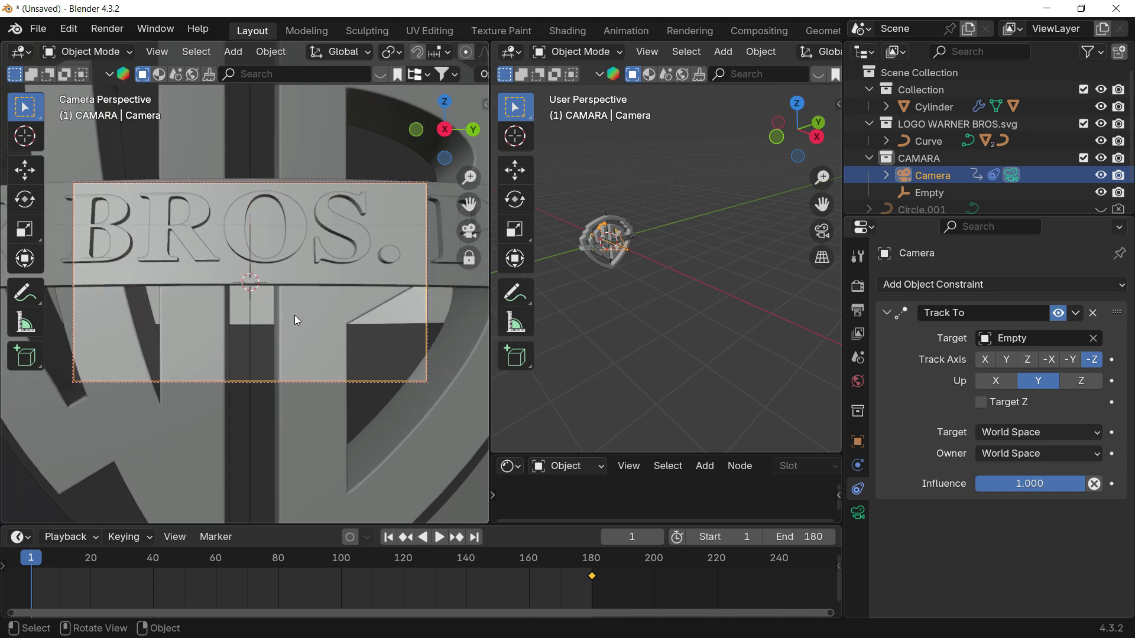
pyautogui.scroll(2, 298, 321)
pyautogui.scroll(2, 298, 321)
pyautogui.scroll(2, 297, 321)
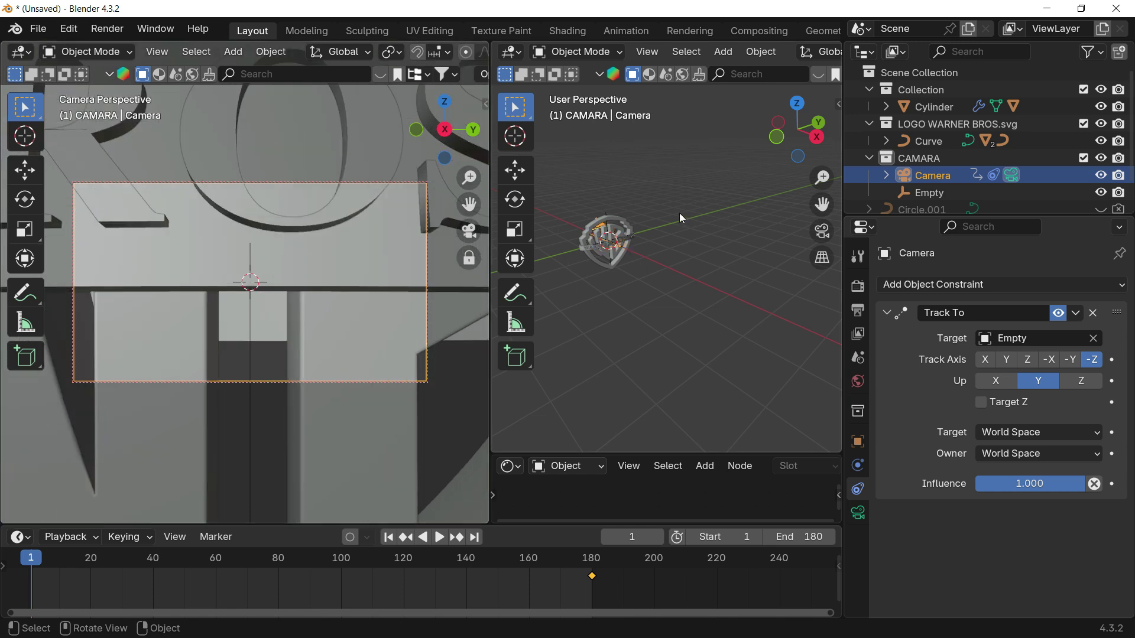
pyautogui.moveTo(679, 214); pyautogui.dragTo(733, 240, button='middle')
pyautogui.scroll(1, 691, 249)
pyautogui.scroll(3, 728, 294)
pyautogui.scroll(1, 734, 285)
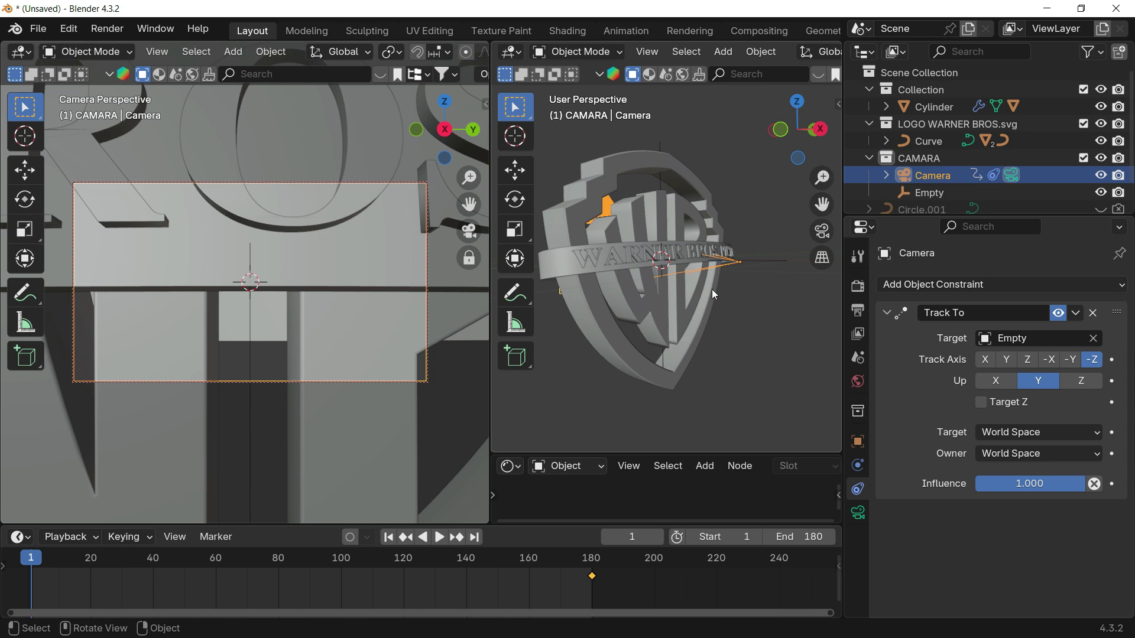
# - Play back the camera pull-back animation in both viewports and return to the first frame
pyautogui.press('space')
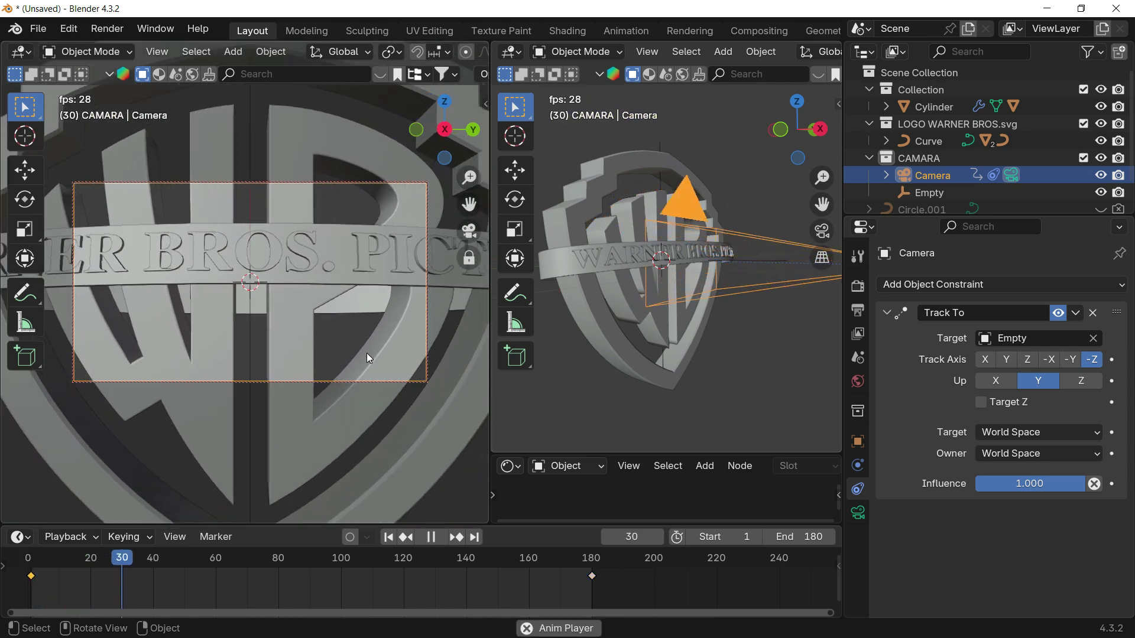
pyautogui.scroll(-4, 732, 302)
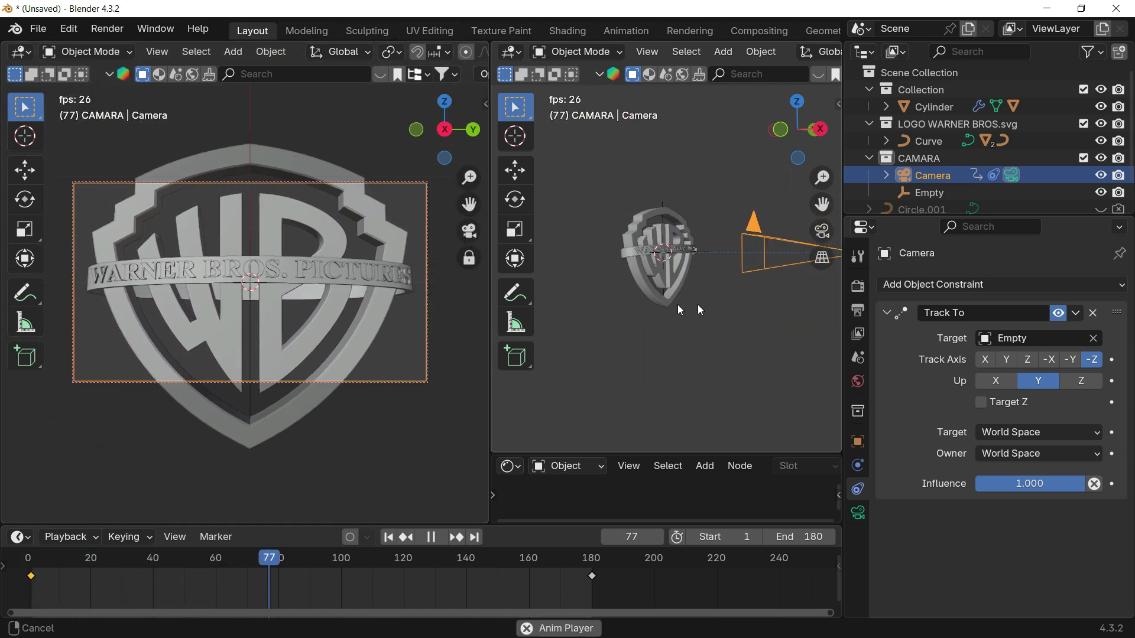
pyautogui.keyDown('shift'); pyautogui.moveTo(697, 304); pyautogui.dragTo(632, 301, button='middle'); pyautogui.keyUp('shift')
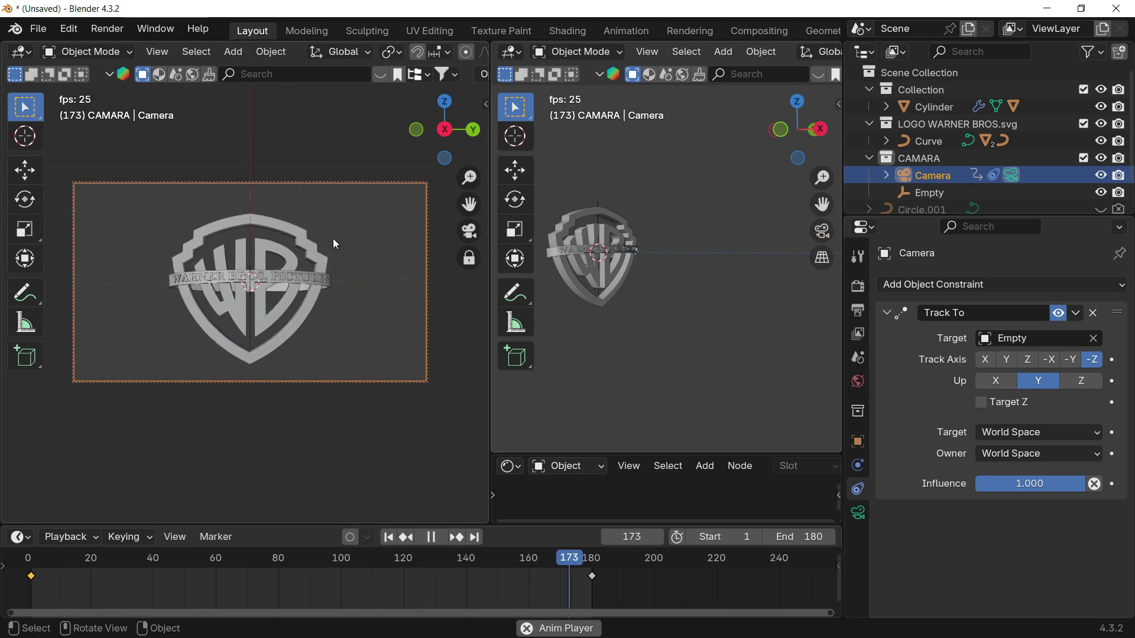
pyautogui.press('space')
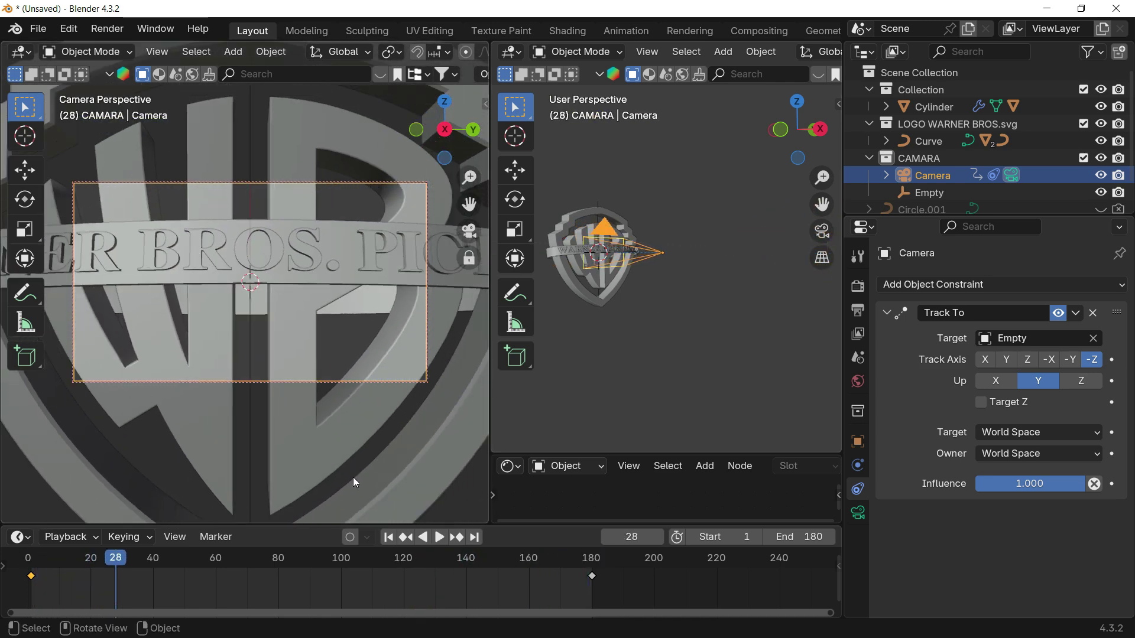
pyautogui.click(388, 537)
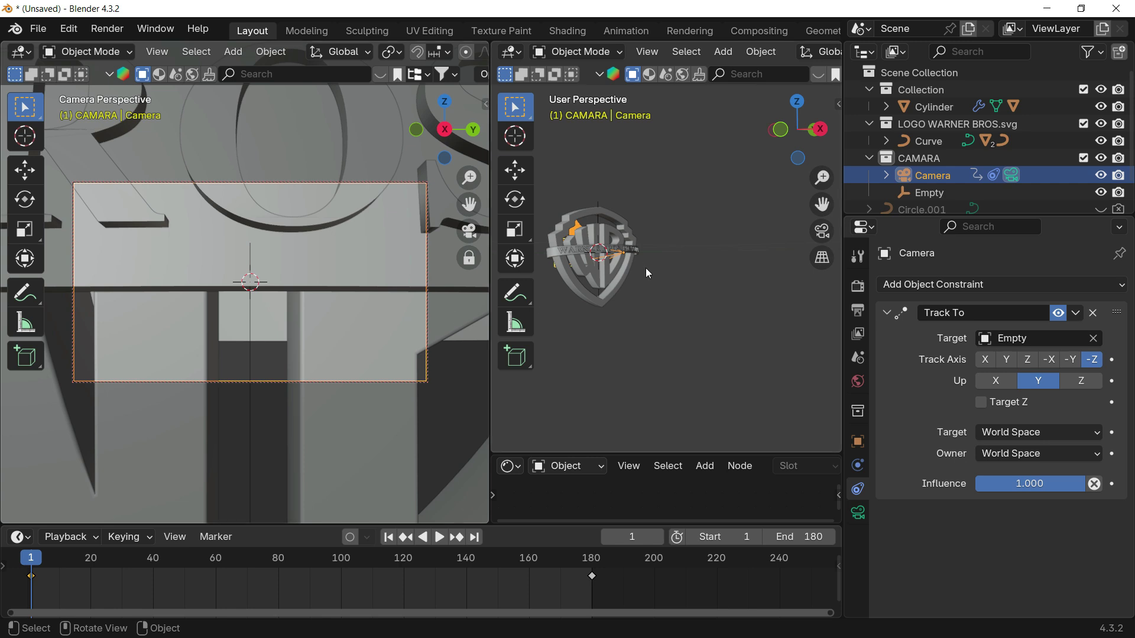
pyautogui.keyDown('shift'); pyautogui.moveTo(641, 276); pyautogui.dragTo(710, 306, button='middle'); pyautogui.keyUp('shift')
pyautogui.scroll(2, 662, 269)
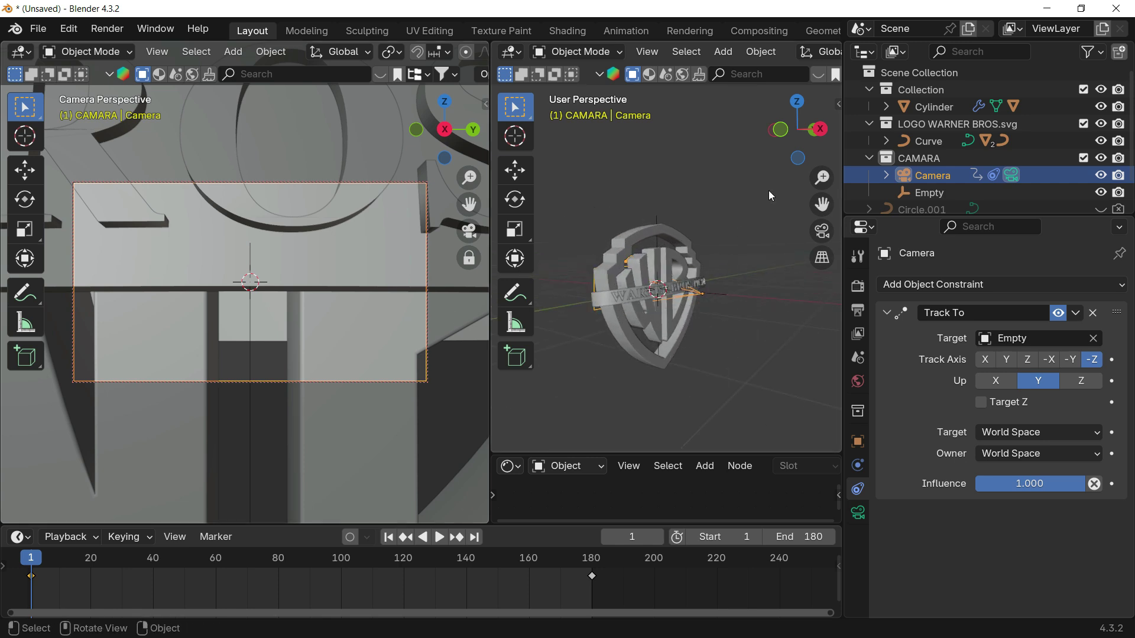
# - Select the Empty at the logo's center from the front view
pyautogui.click(781, 129)
pyautogui.keyDown('shift'); pyautogui.moveTo(673, 202); pyautogui.dragTo(669, 250, button='middle'); pyautogui.keyUp('shift')
pyautogui.click(673, 282)
# - Try moving the Empty up above the logo at frame 1 and undo the move
pyautogui.press('g')
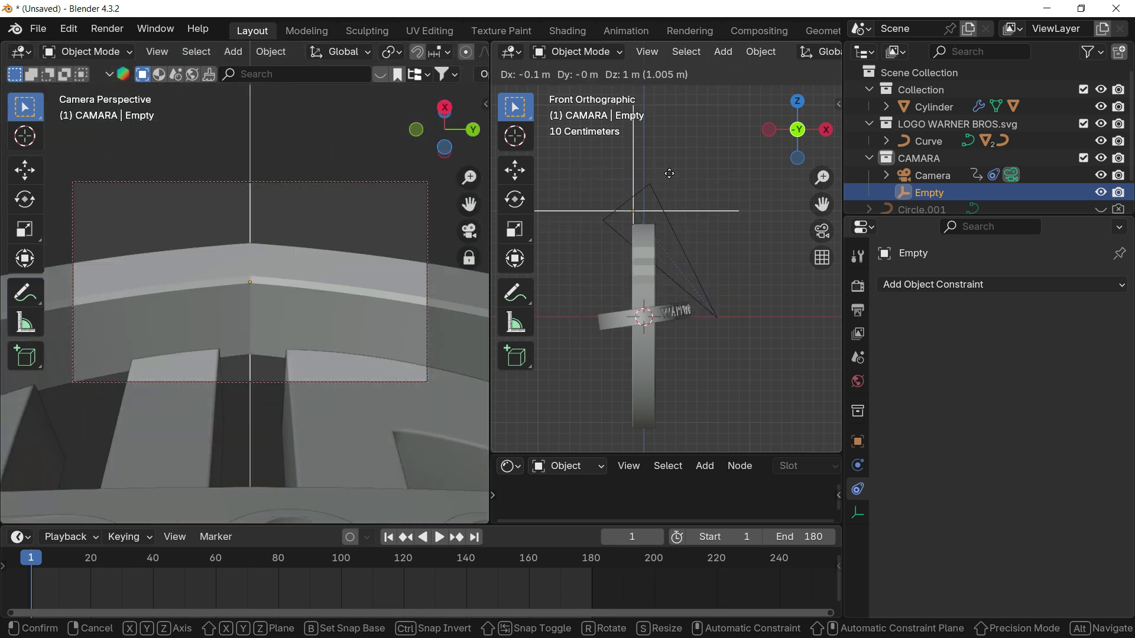
pyautogui.click(679, 113)
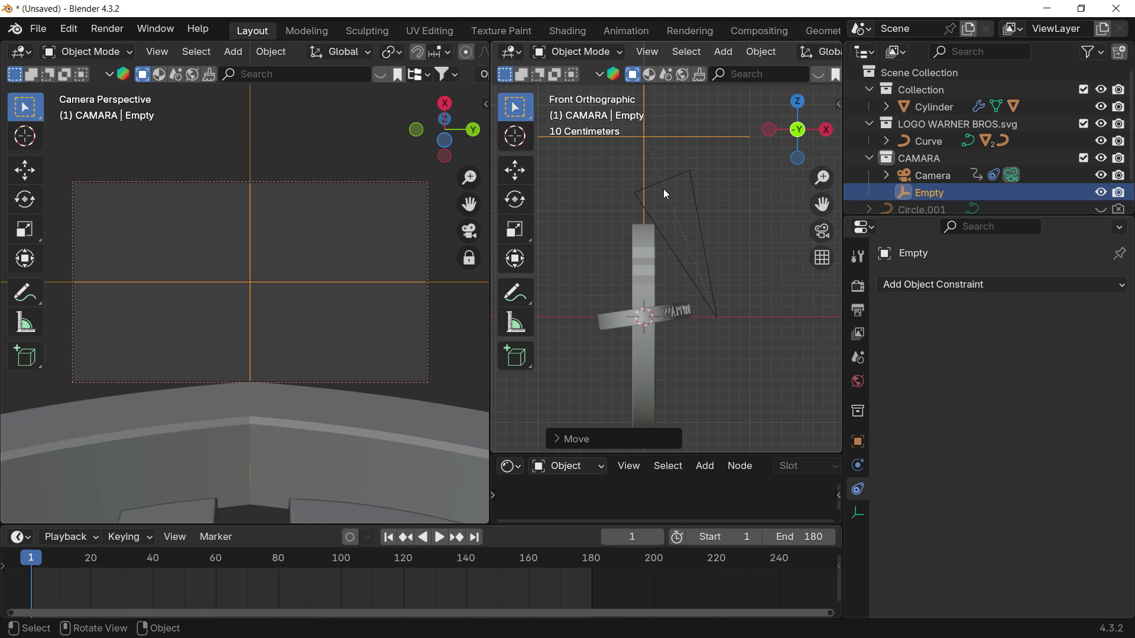
pyautogui.hotkey('ctrl', 'z')
# - Insert a keyframe for the Empty at frame 100 with it still at the logo's center
pyautogui.press('space')
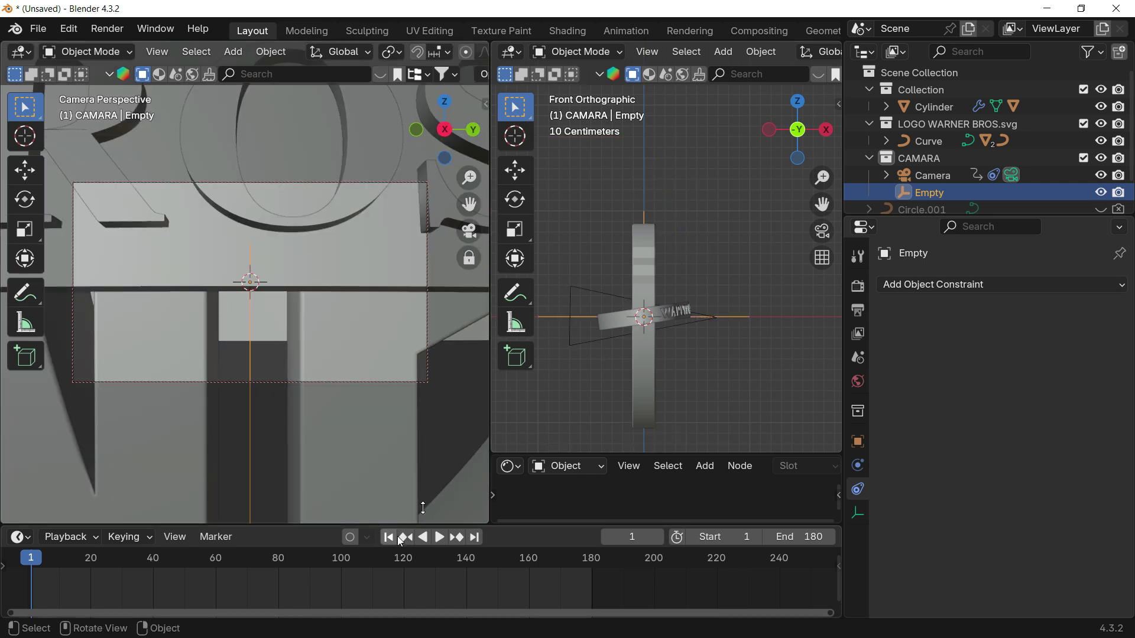
pyautogui.moveTo(395, 562); pyautogui.dragTo(106, 562)
pyautogui.moveTo(268, 542); pyautogui.dragTo(347, 563)
pyautogui.press('space')
pyautogui.press('i')
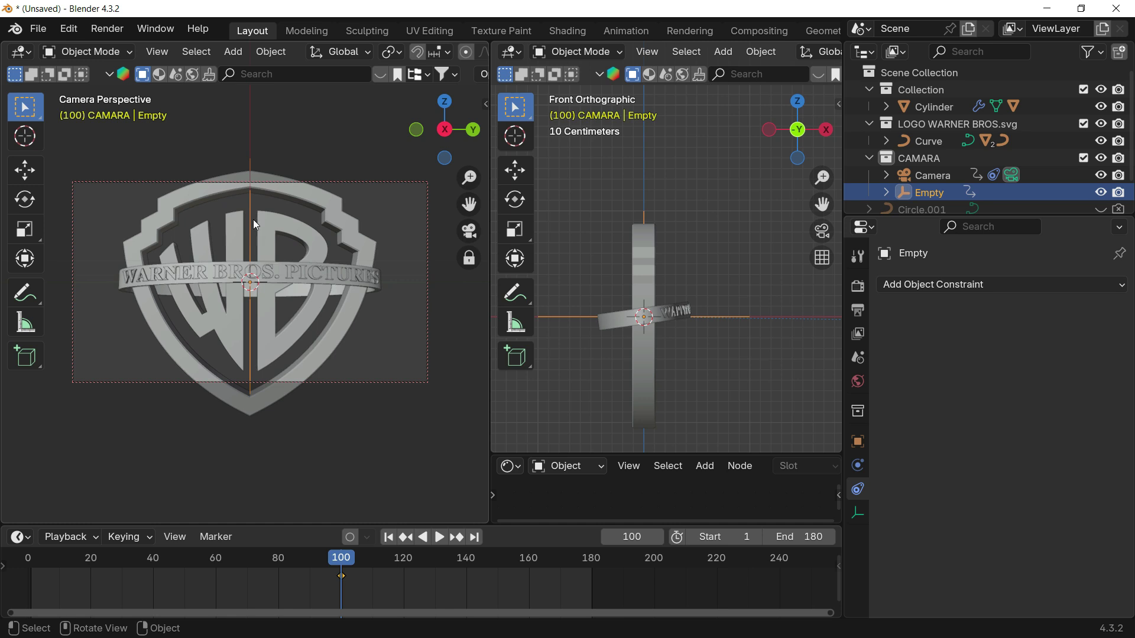
# - At frame 1, raise the Empty along the global Z axis above the logo and insert a keyframe
pyautogui.click(389, 538)
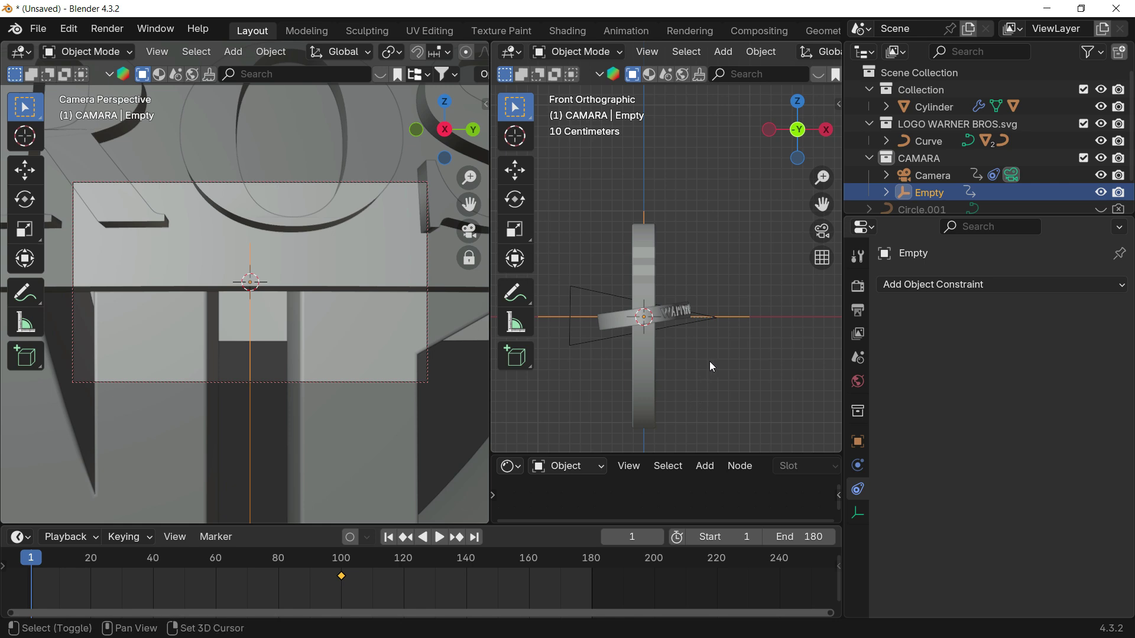
pyautogui.press('g')
pyautogui.press('z')
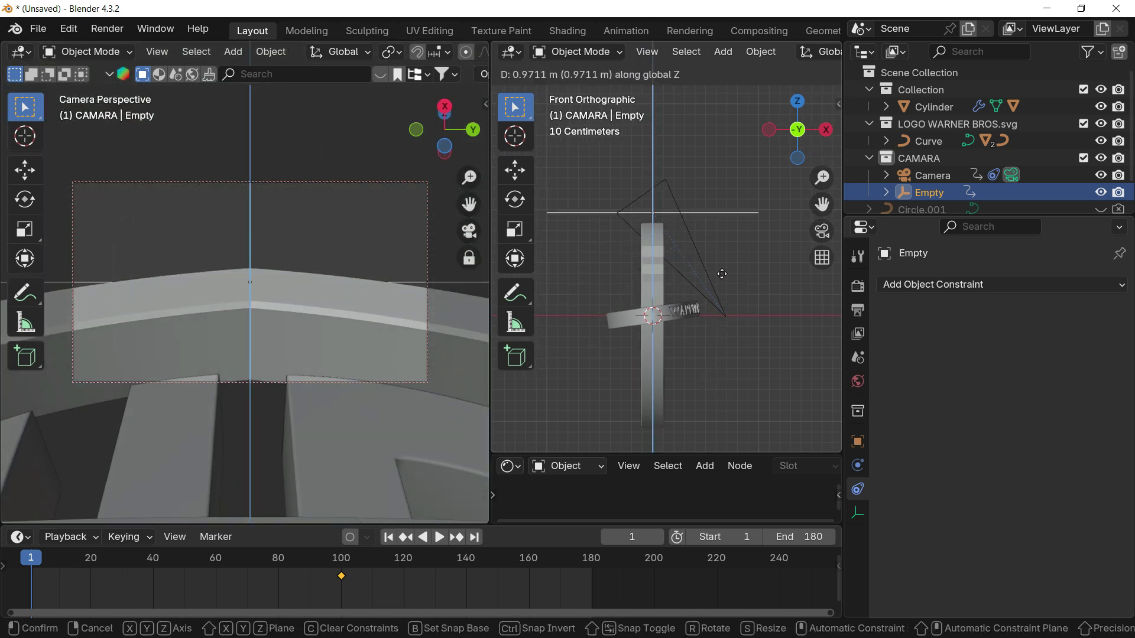
pyautogui.click(725, 230)
pyautogui.press('i')
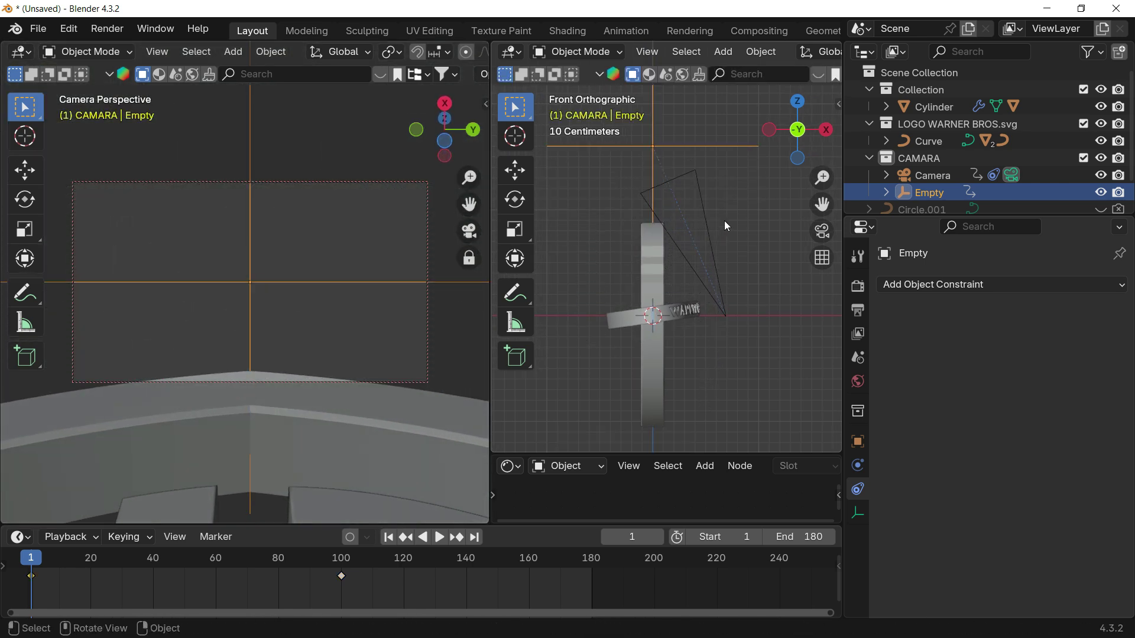
# - Play back the animation to check the camera's tilt and pull-back, and return to frame 1 with the Empty selected
pyautogui.press('space')
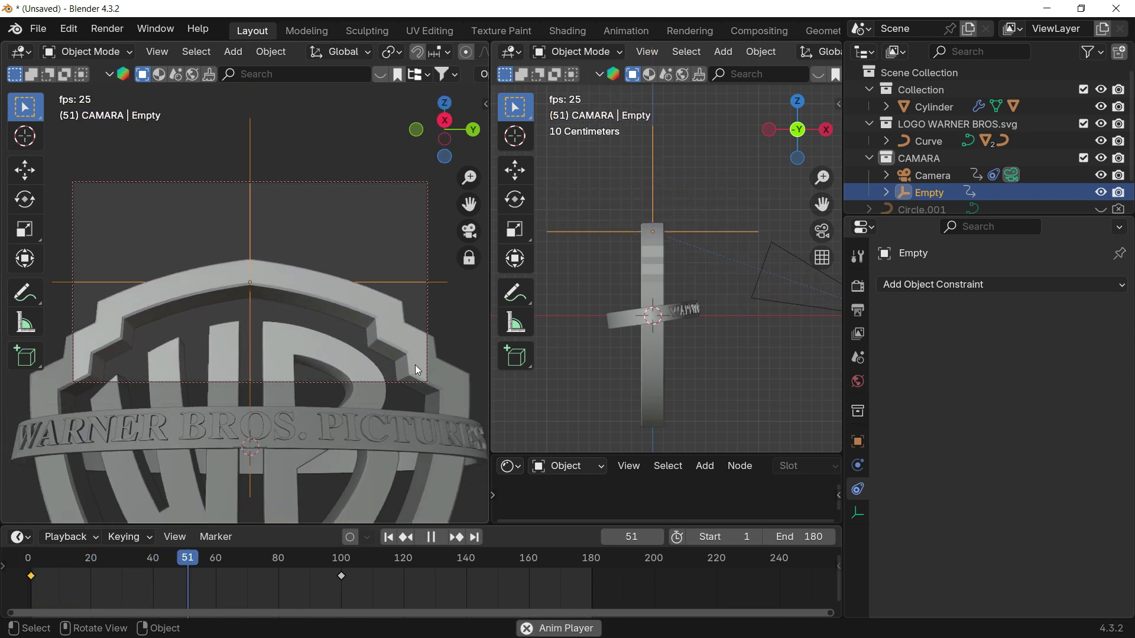
pyautogui.scroll(-5, 716, 319)
pyautogui.click(753, 275)
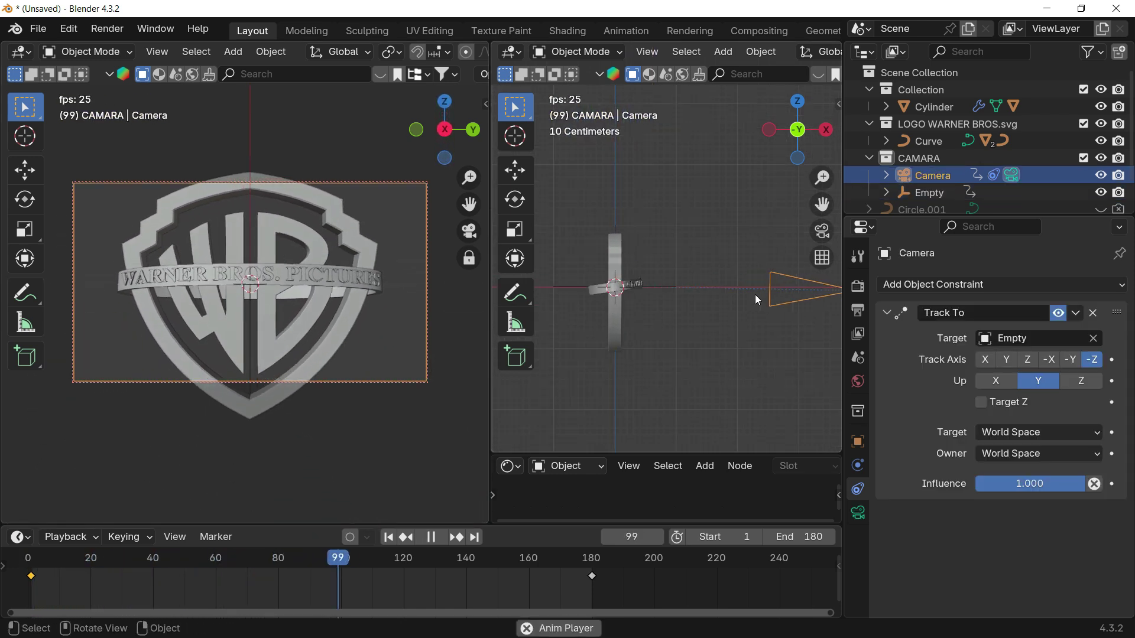
pyautogui.press('space')
pyautogui.click(591, 253)
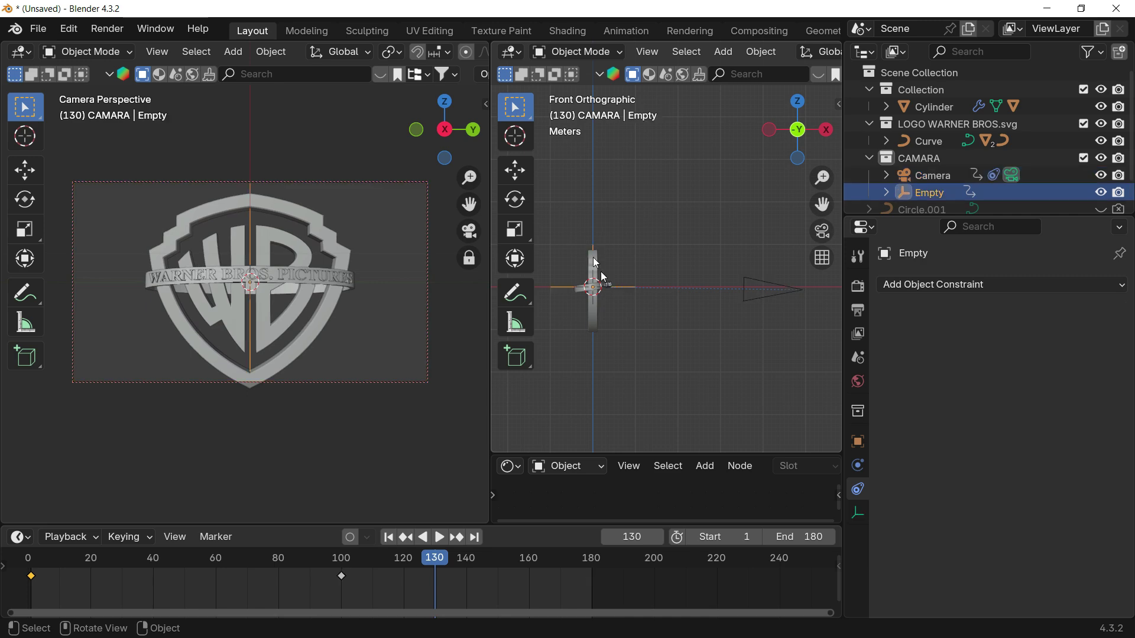
pyautogui.scroll(5, 651, 295)
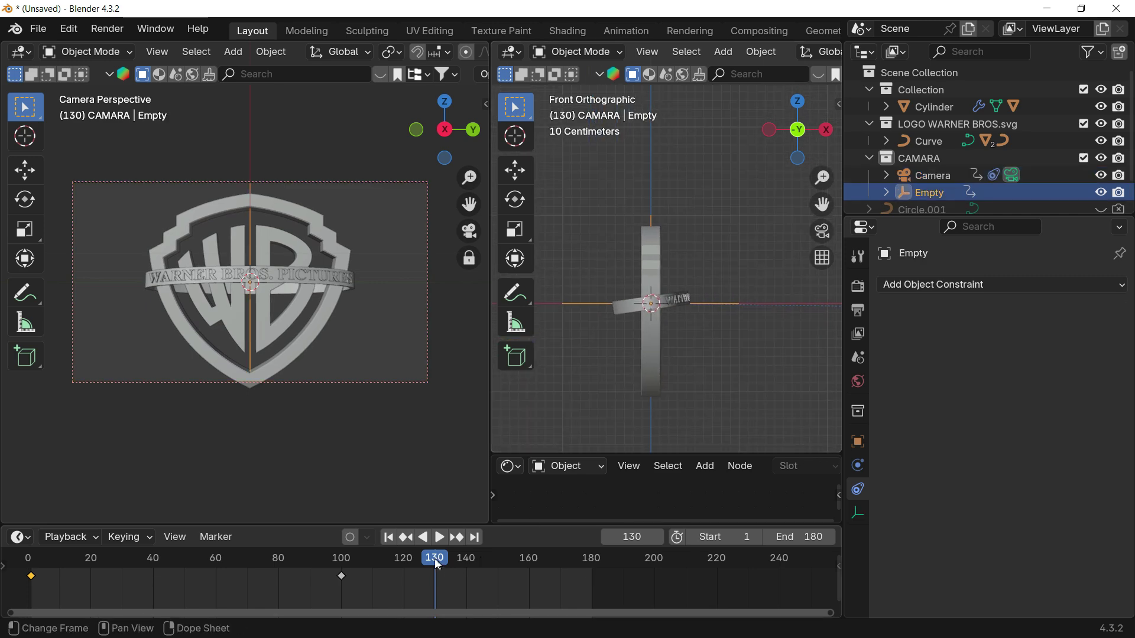
pyautogui.moveTo(435, 562); pyautogui.dragTo(292, 558)
pyautogui.hotkey('shift', 'Left')
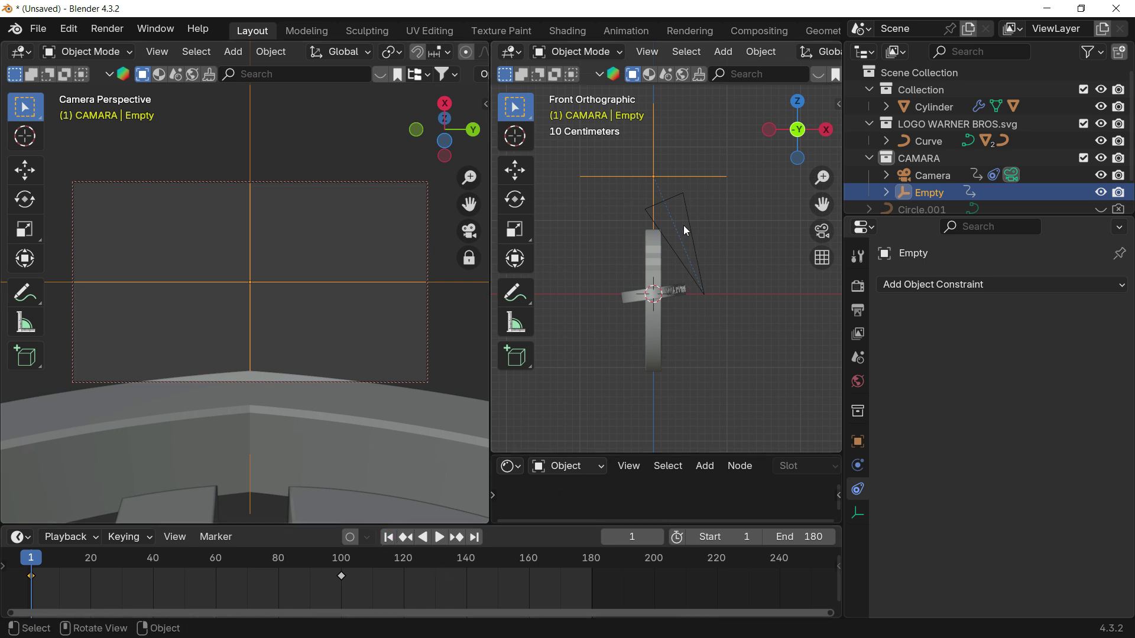
# - Try lowering the Empty behind the logo at frame 1, undo the move and replay the animation's opening frames
pyautogui.press('g')
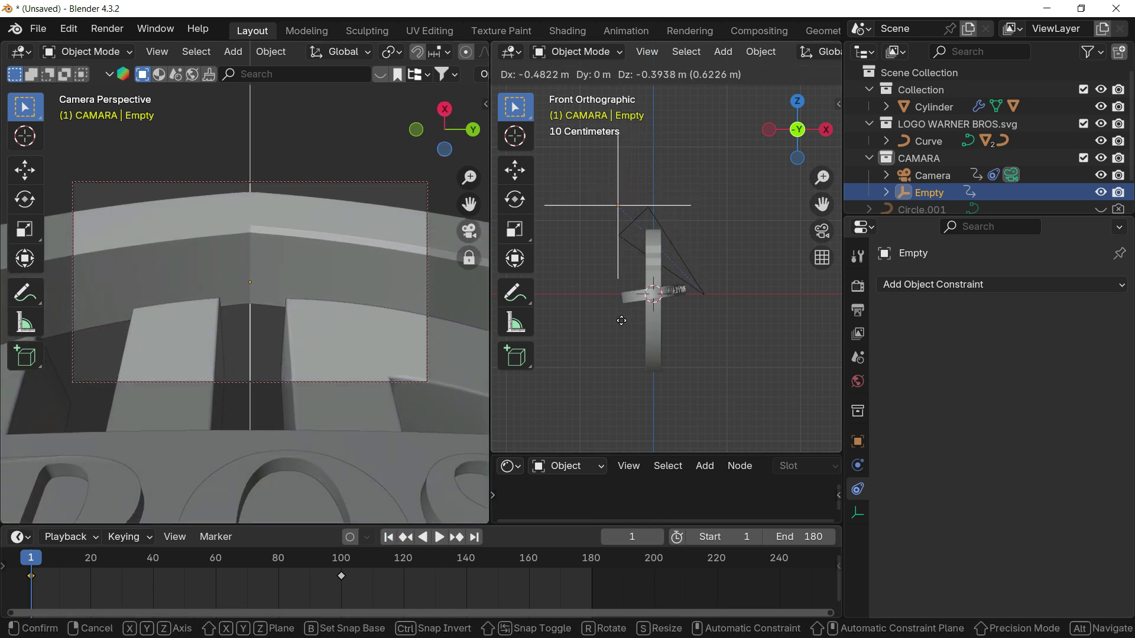
pyautogui.click(624, 327)
pyautogui.hotkey('ctrl', 'z')
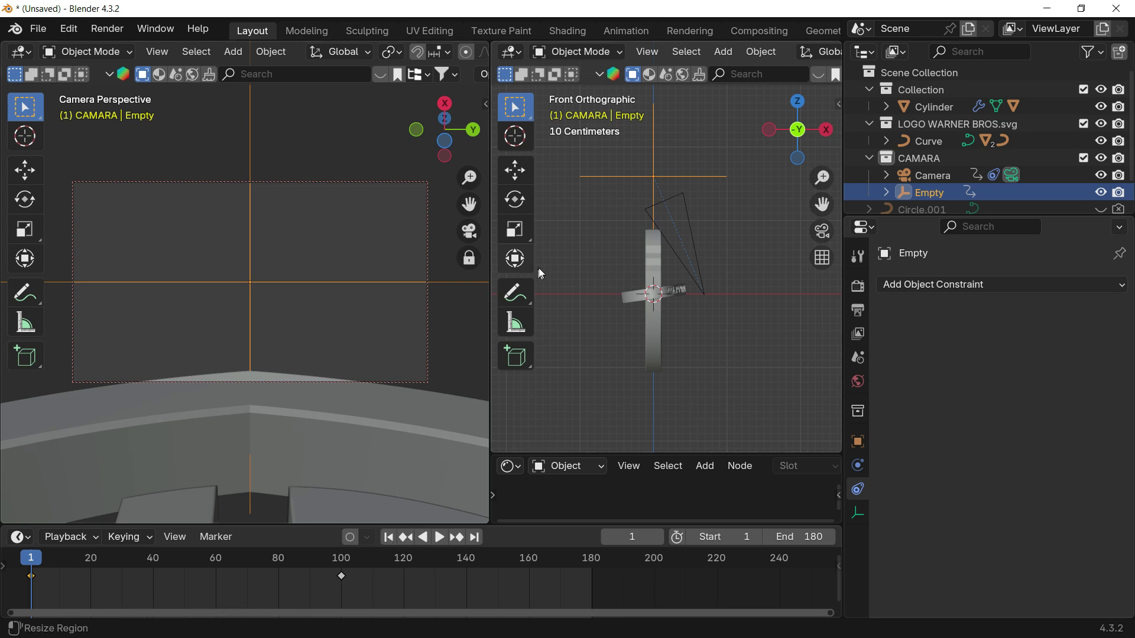
pyautogui.press('space')
pyautogui.press('space')
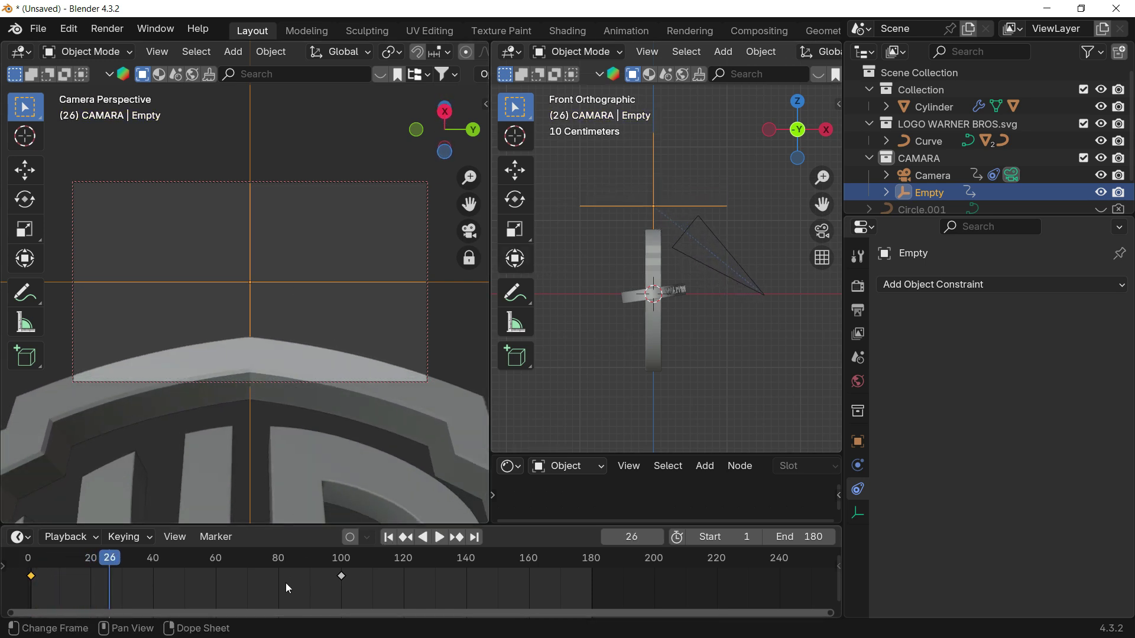
pyautogui.moveTo(140, 560); pyautogui.dragTo(31, 577)
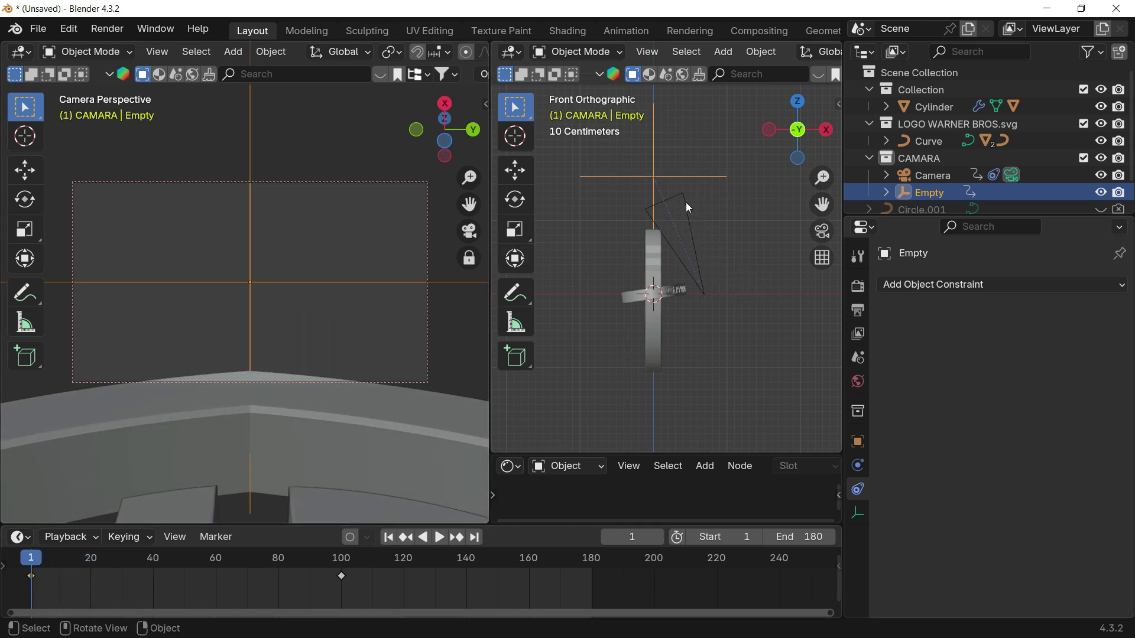
# - Move the Empty lower and behind the logo's top edge at frame 1, updating its keyframe there
pyautogui.press('g')
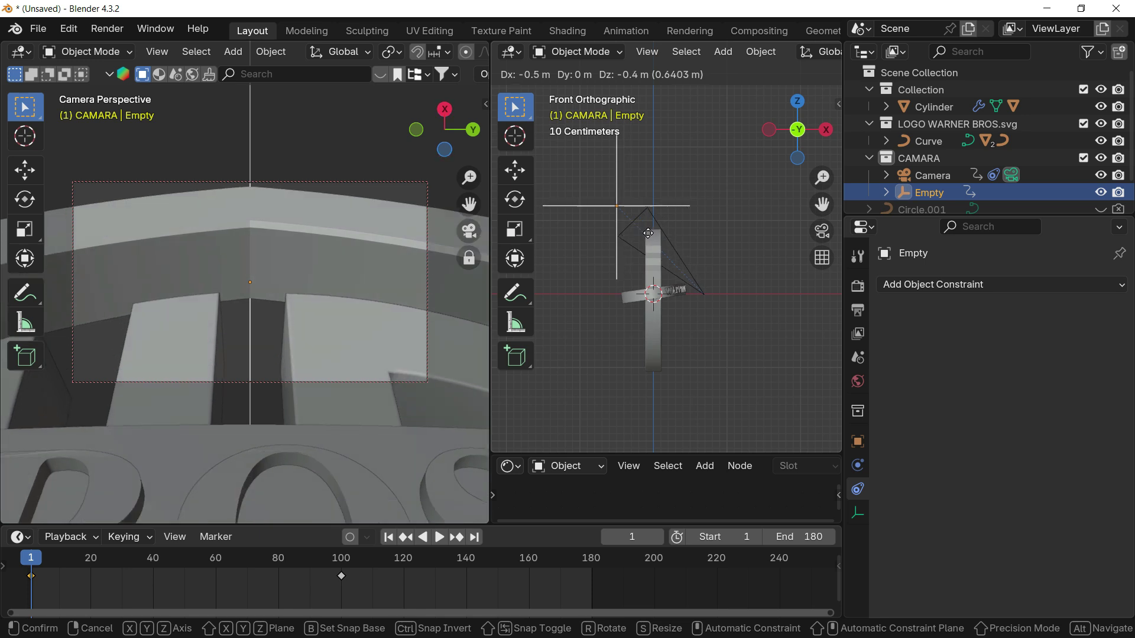
pyautogui.click(640, 227)
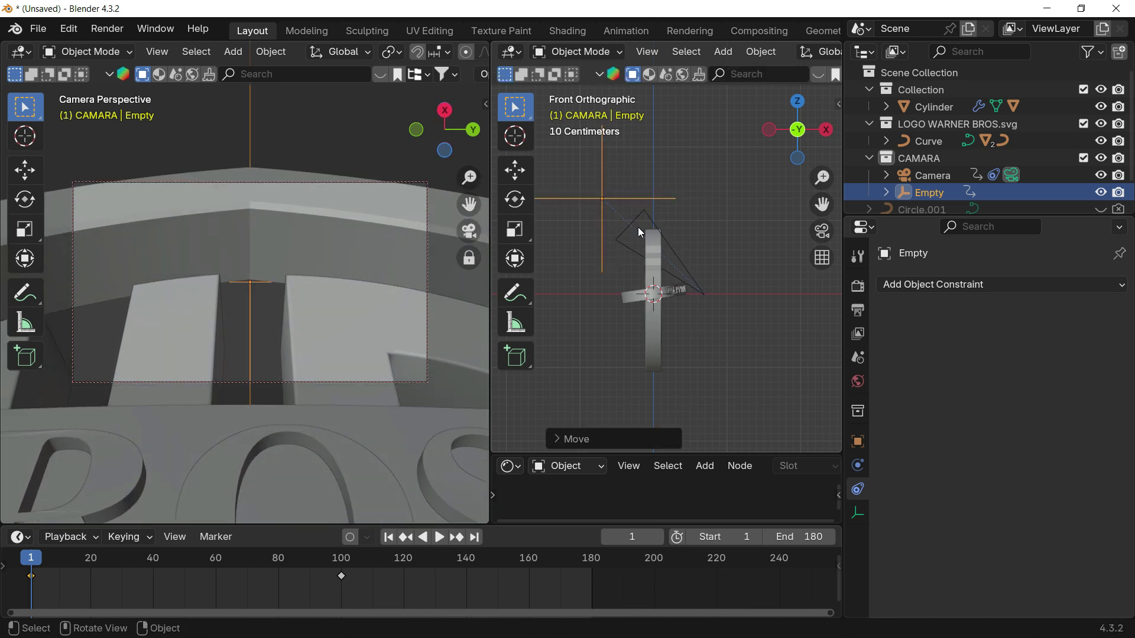
# - Play and scrub through the animation to examine how the camera follows the repositioned Empty
pyautogui.press('space')
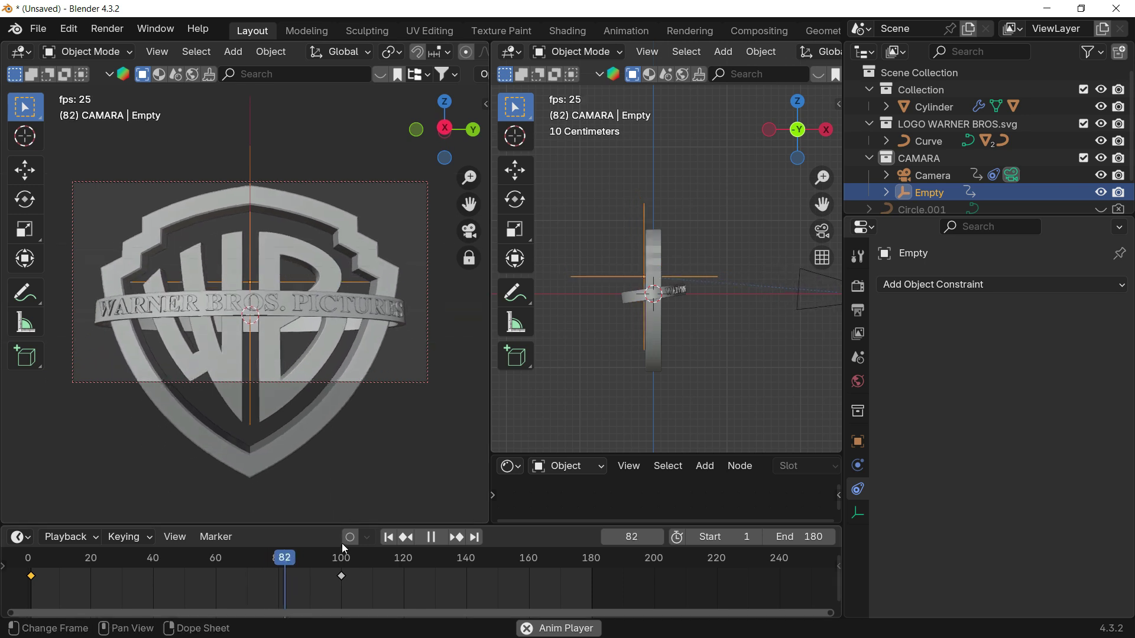
pyautogui.moveTo(345, 557); pyautogui.dragTo(239, 560)
pyautogui.press('space')
pyautogui.press('space')
pyautogui.press('space')
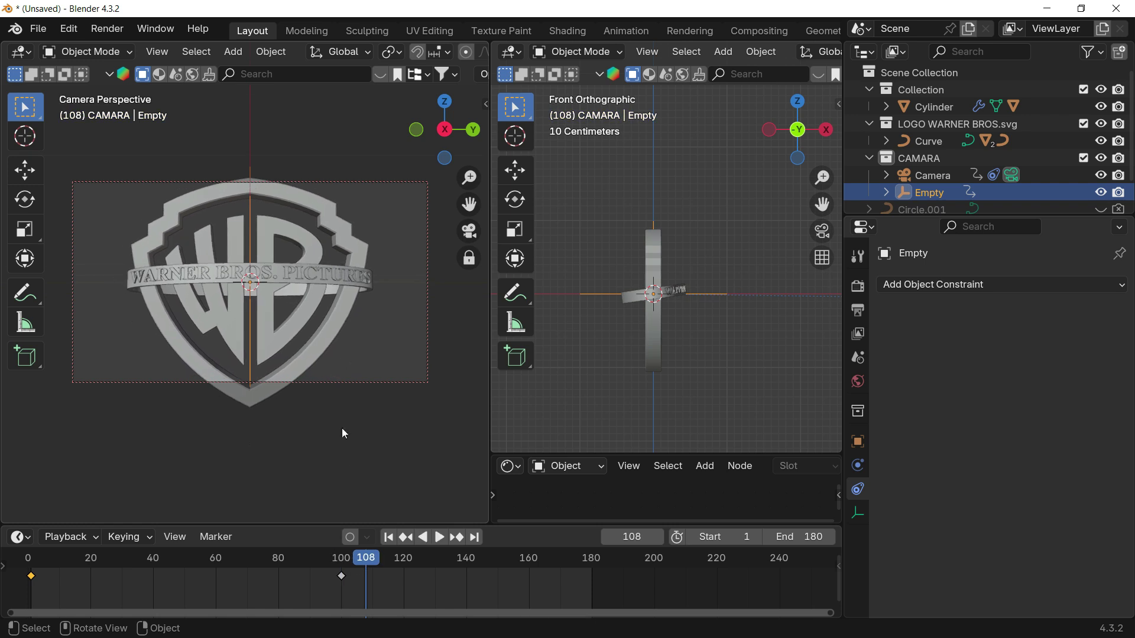
pyautogui.moveTo(325, 564); pyautogui.dragTo(30, 559)
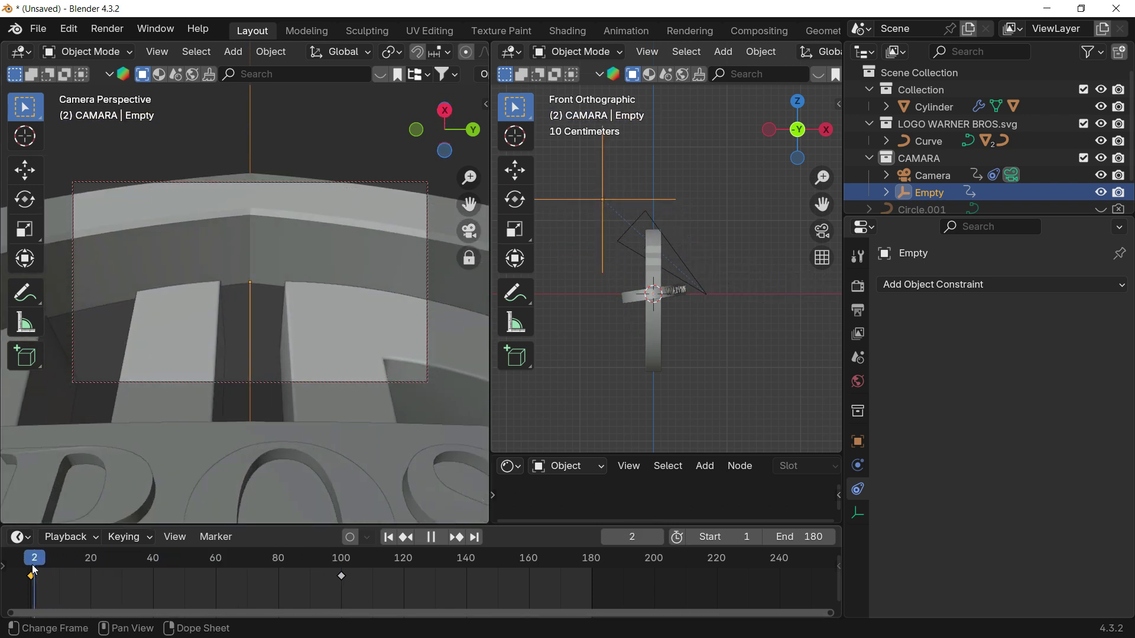
pyautogui.press('space')
pyautogui.press('space')
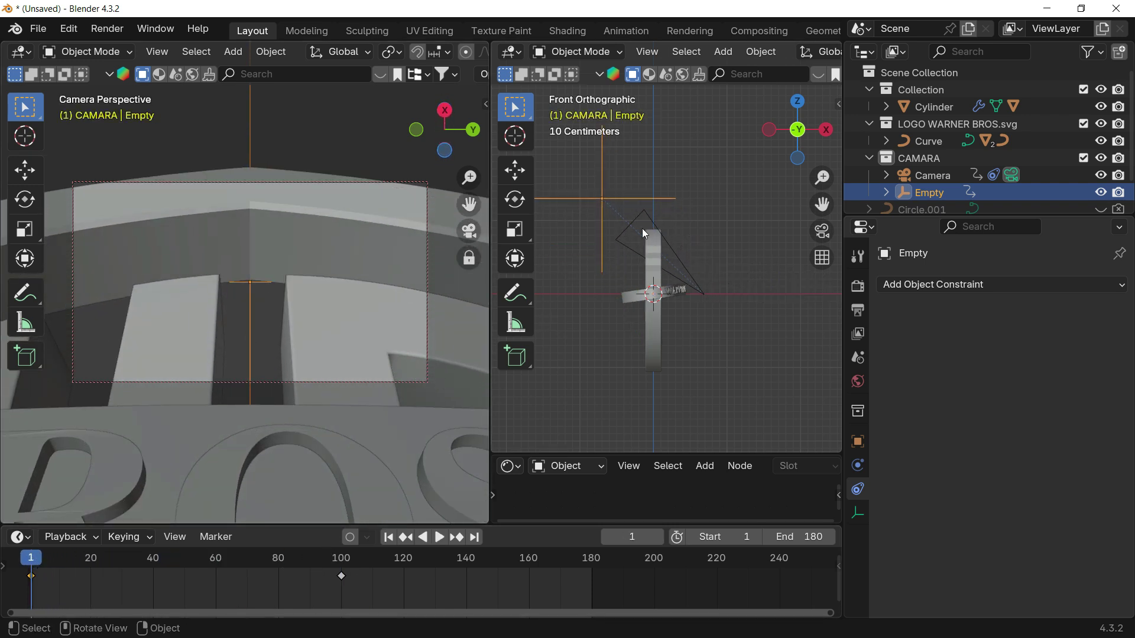
pyautogui.moveTo(69, 559); pyautogui.dragTo(281, 559)
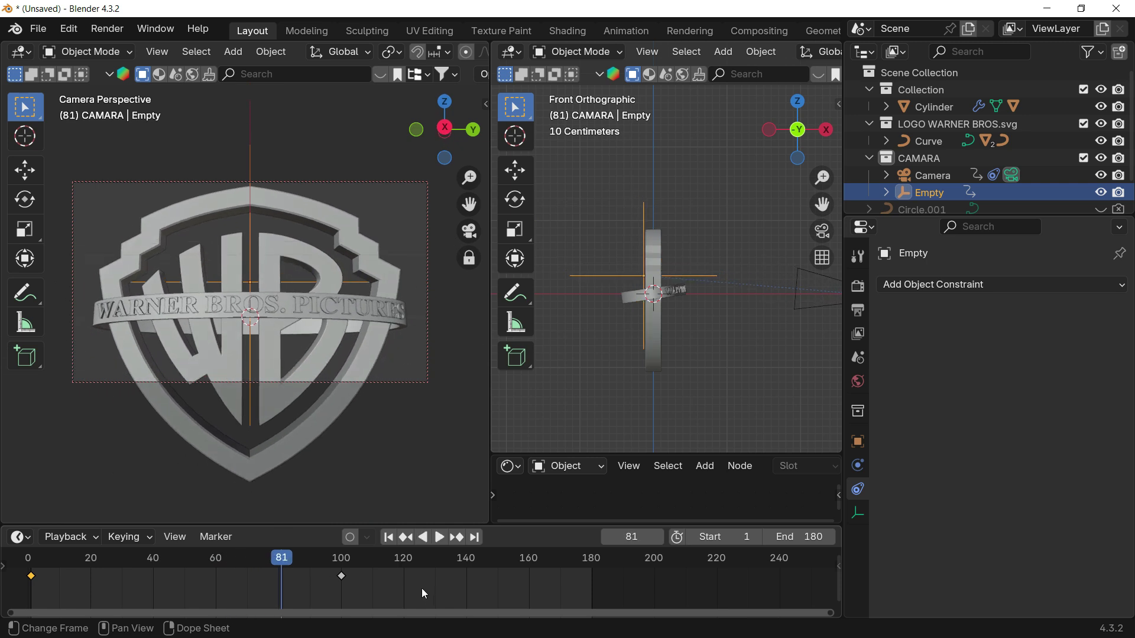
# - Set the interpolation of the Empty's keyframes at frames 1 and 100 to Bézier
pyautogui.moveTo(488, 598); pyautogui.dragTo(12, 565)
pyautogui.rightClick(239, 580)
pyautogui.moveTo(213, 507)
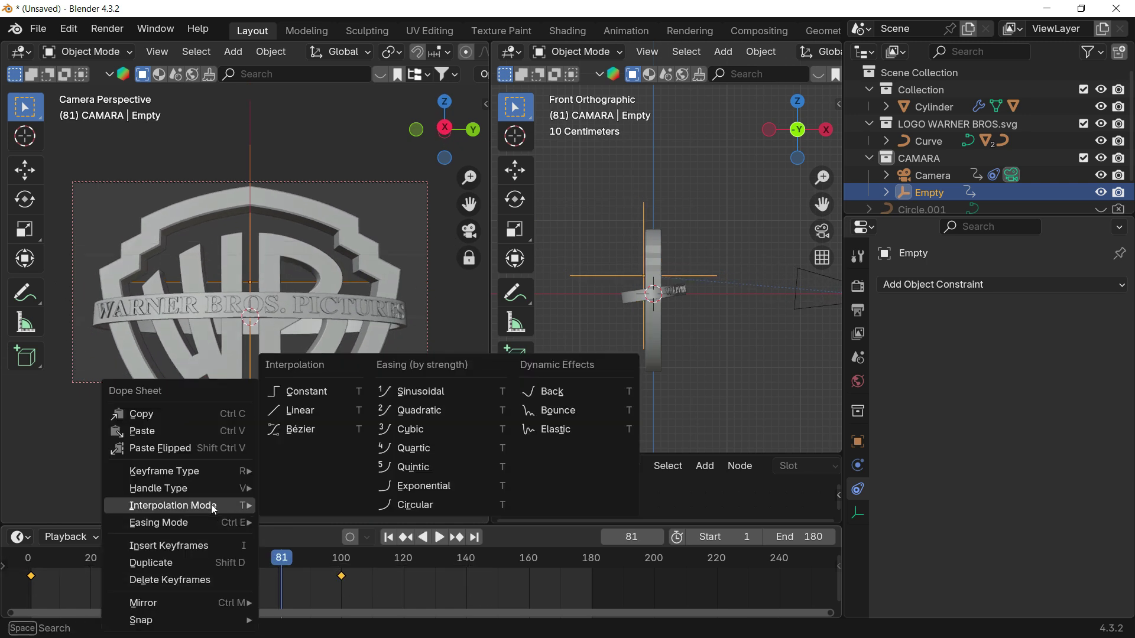
pyautogui.click(302, 430)
# - Replay the animation from the start to check the smoothness of the Empty's motion
pyautogui.moveTo(280, 558); pyautogui.dragTo(30, 568)
pyautogui.press('space')
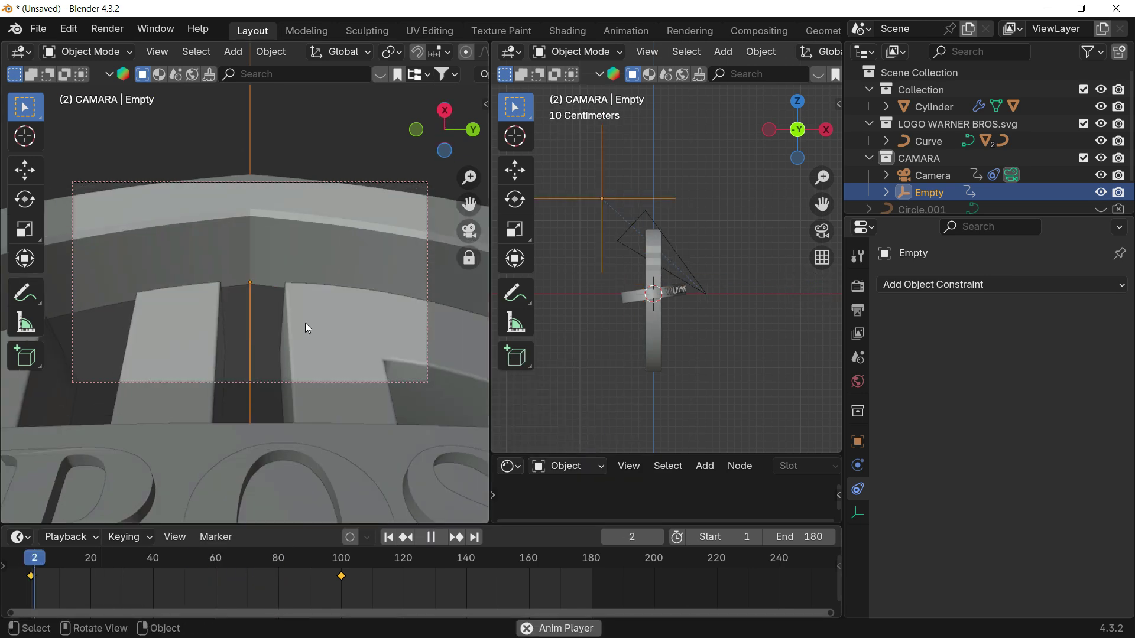
pyautogui.click(384, 252)
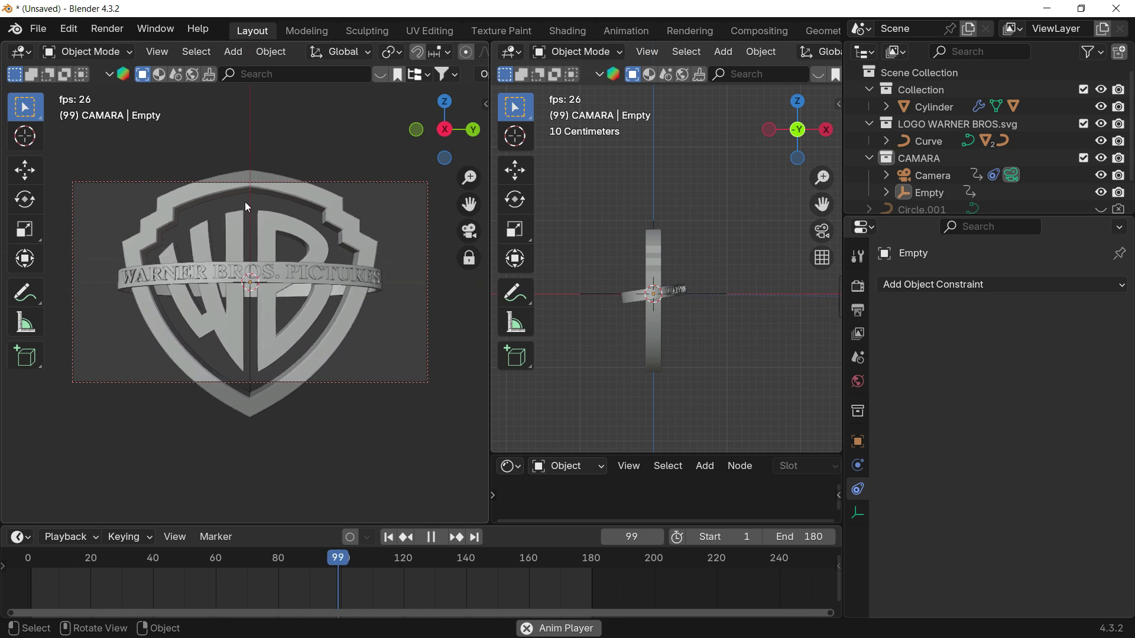
pyautogui.moveTo(326, 558); pyautogui.dragTo(33, 558)
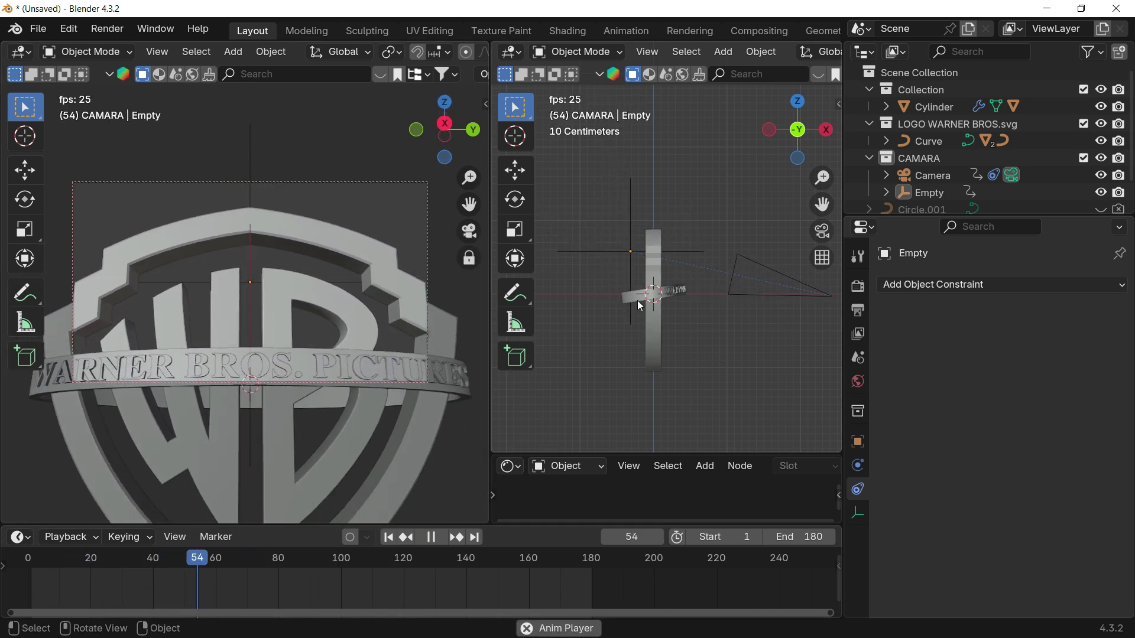
pyautogui.press('space')
# - Select the camera and set the interpolation of its keyframes at frames 1 and 180 to Bézier
pyautogui.click(714, 291)
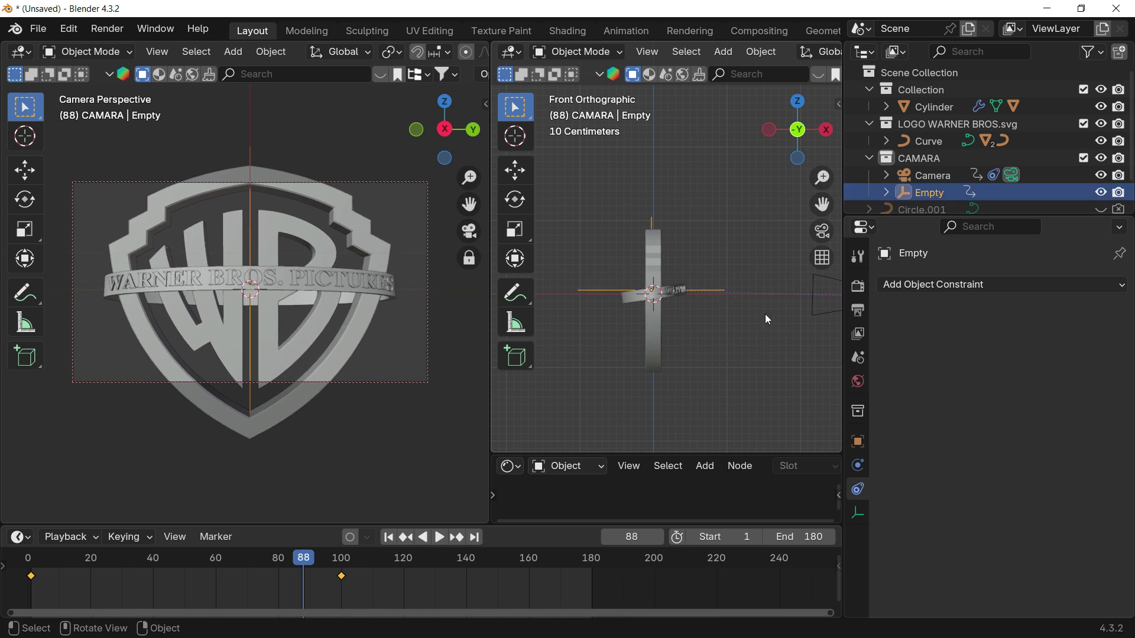
pyautogui.keyDown('shift'); pyautogui.moveTo(784, 314); pyautogui.dragTo(670, 308, button='middle'); pyautogui.keyUp('shift')
pyautogui.click(732, 281)
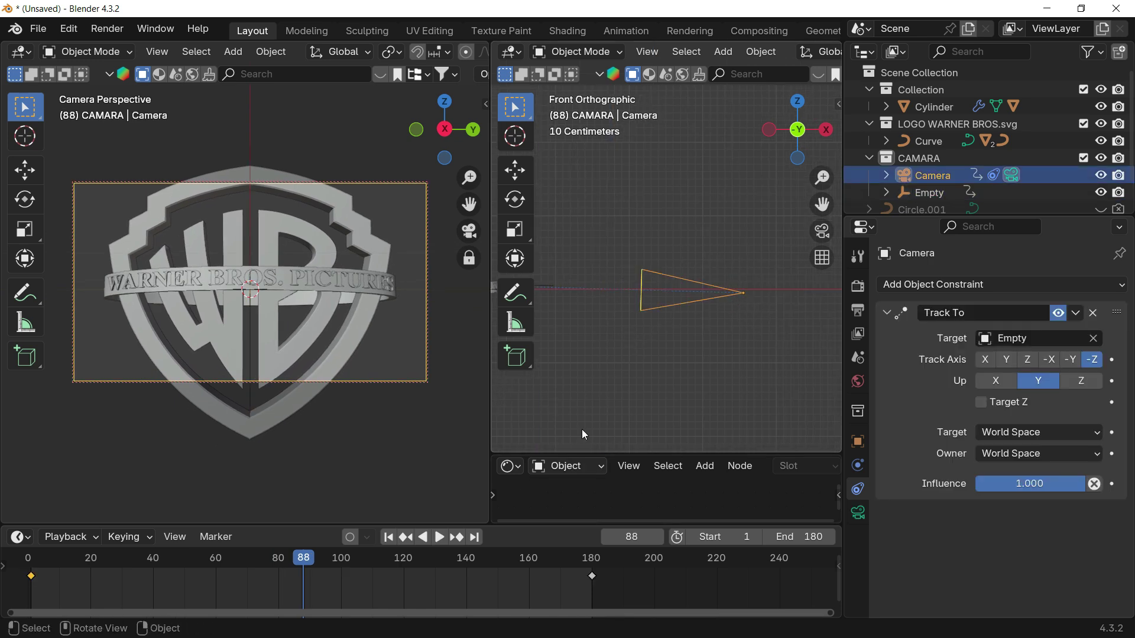
pyautogui.rightClick(176, 583)
pyautogui.click(278, 430)
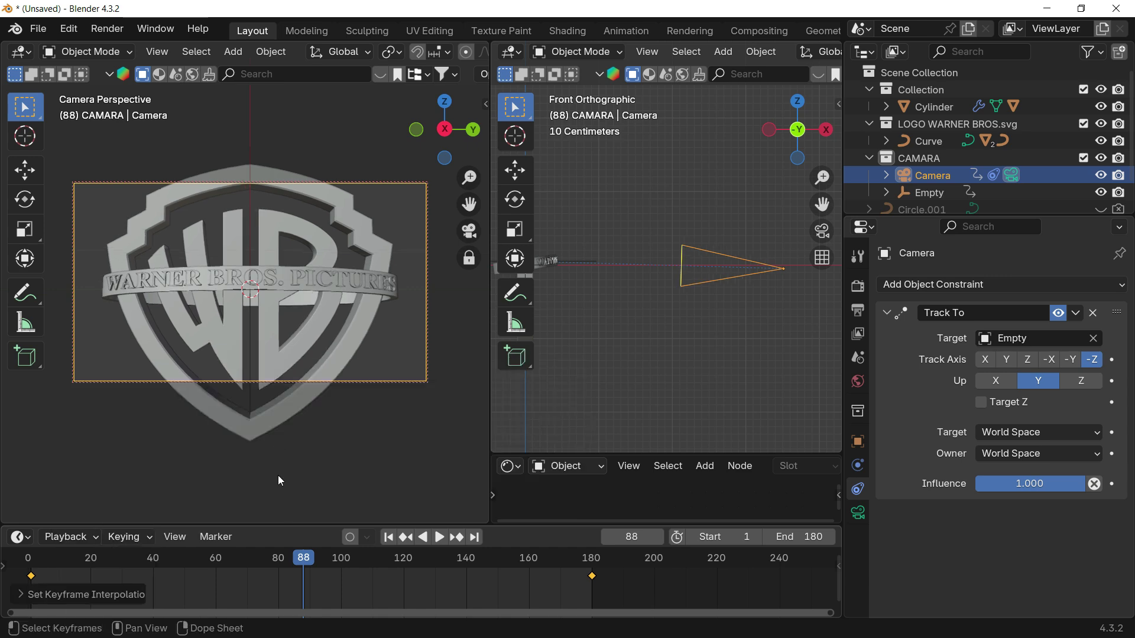
# - Play back the camera animation from the beginning to check its motion, and return to the start
pyautogui.moveTo(318, 555); pyautogui.dragTo(75, 551)
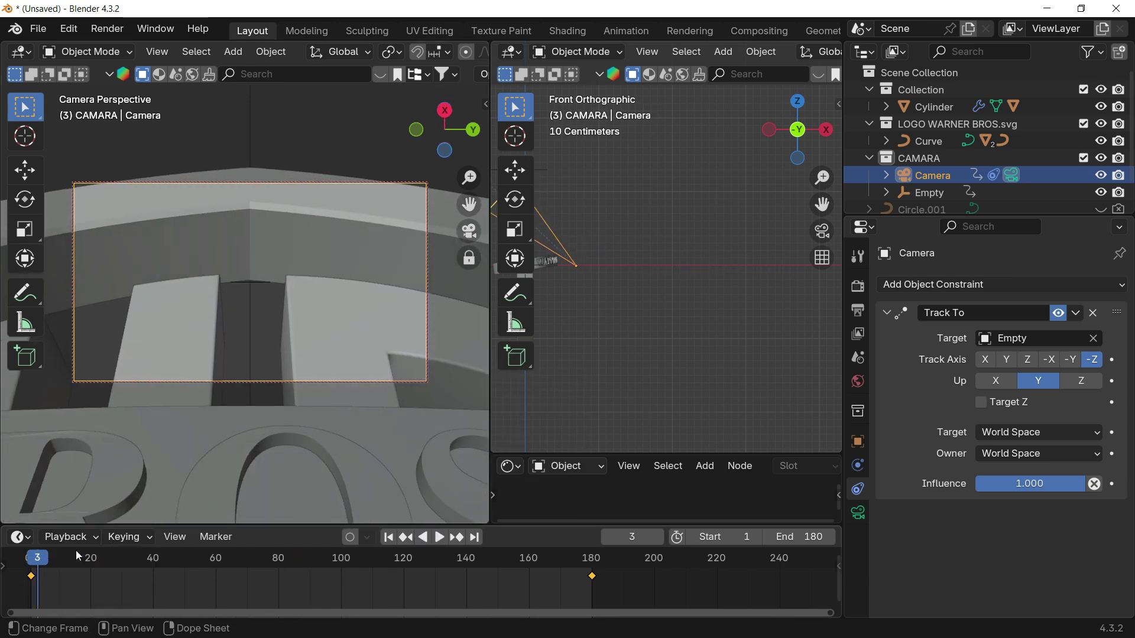
pyautogui.press('space')
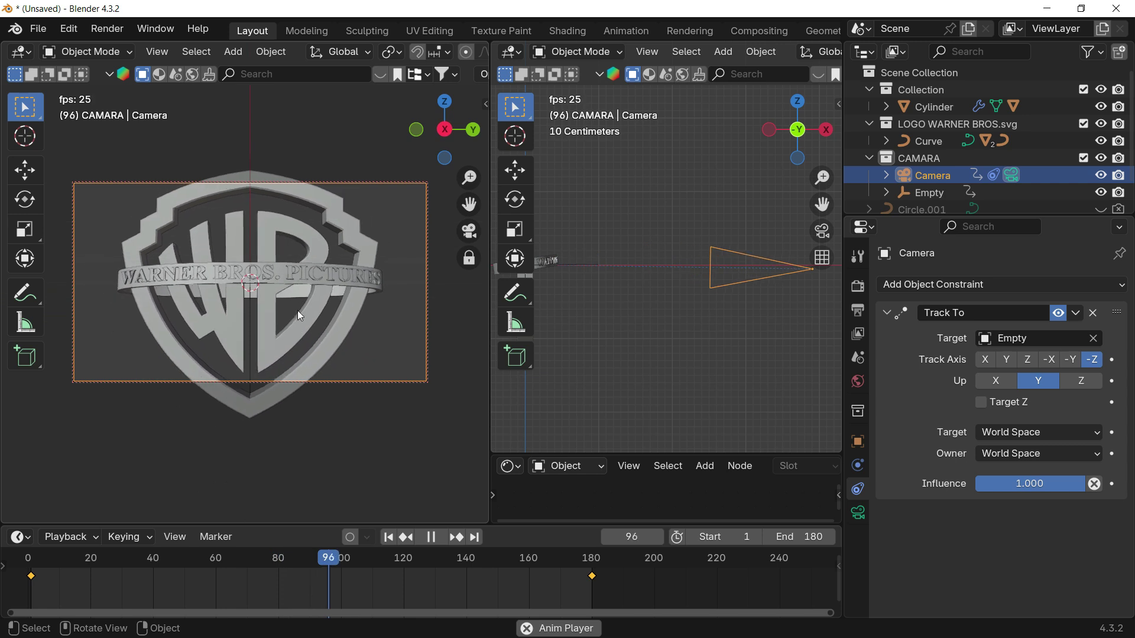
pyautogui.press('space')
pyautogui.hotkey('shift', 'Left')
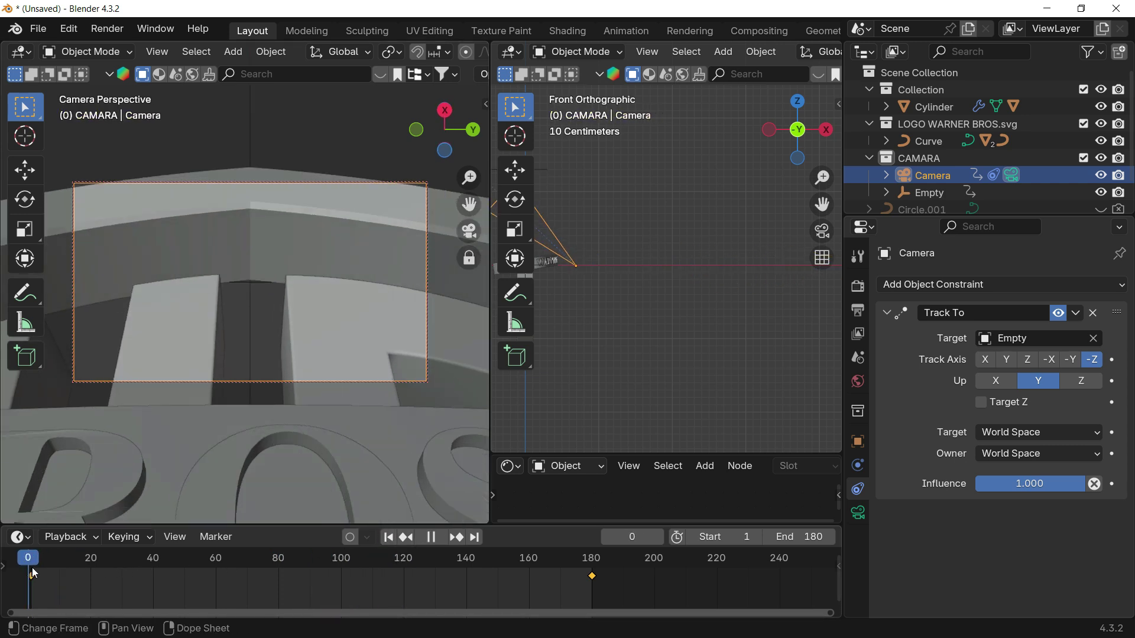
# - Collapse the settings of the camera's Track To constraint
pyautogui.scroll(-4, 641, 266)
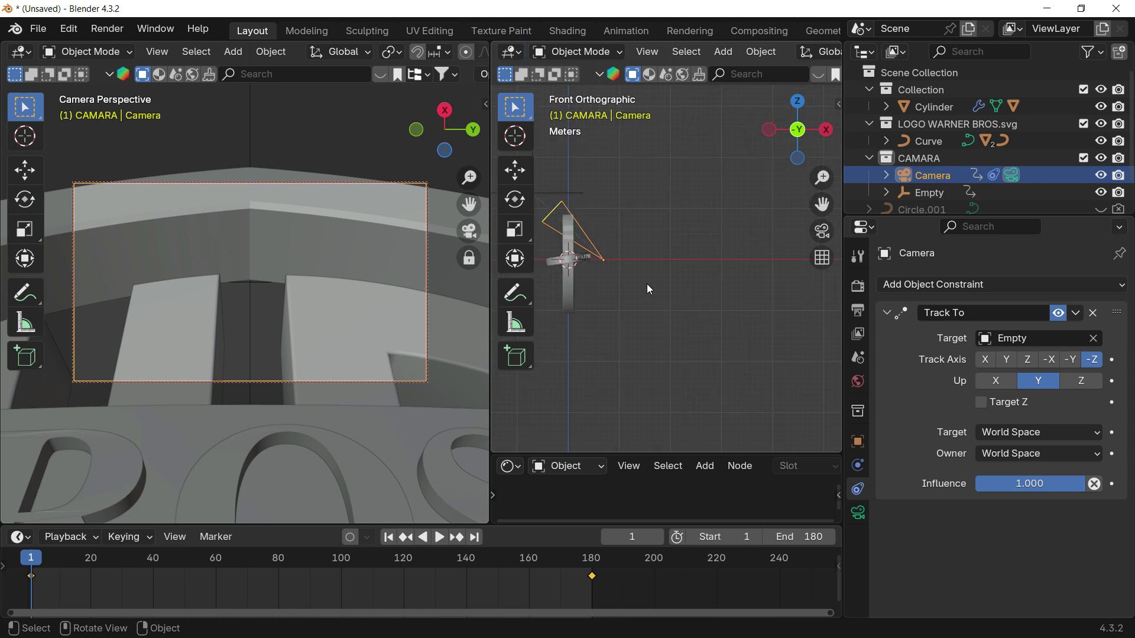
pyautogui.moveTo(647, 284); pyautogui.dragTo(722, 324, button='middle')
pyautogui.scroll(2, 700, 300)
pyautogui.click(888, 314)
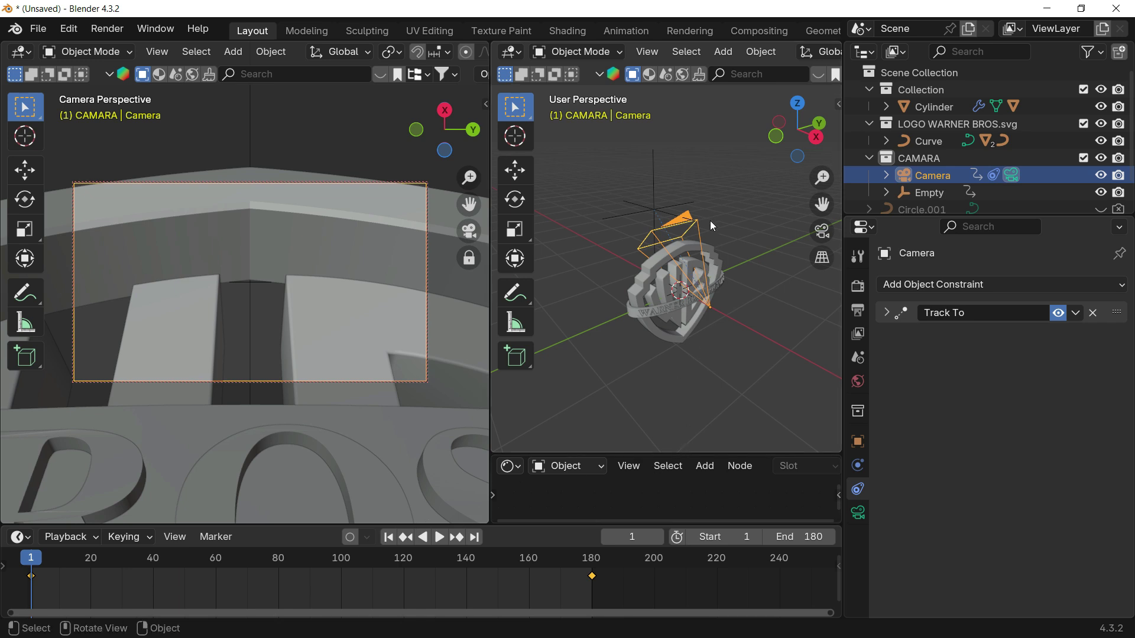
# - Try to rotate the tracked camera about the global Y, X and Z axes
pyautogui.scroll(2, 722, 275)
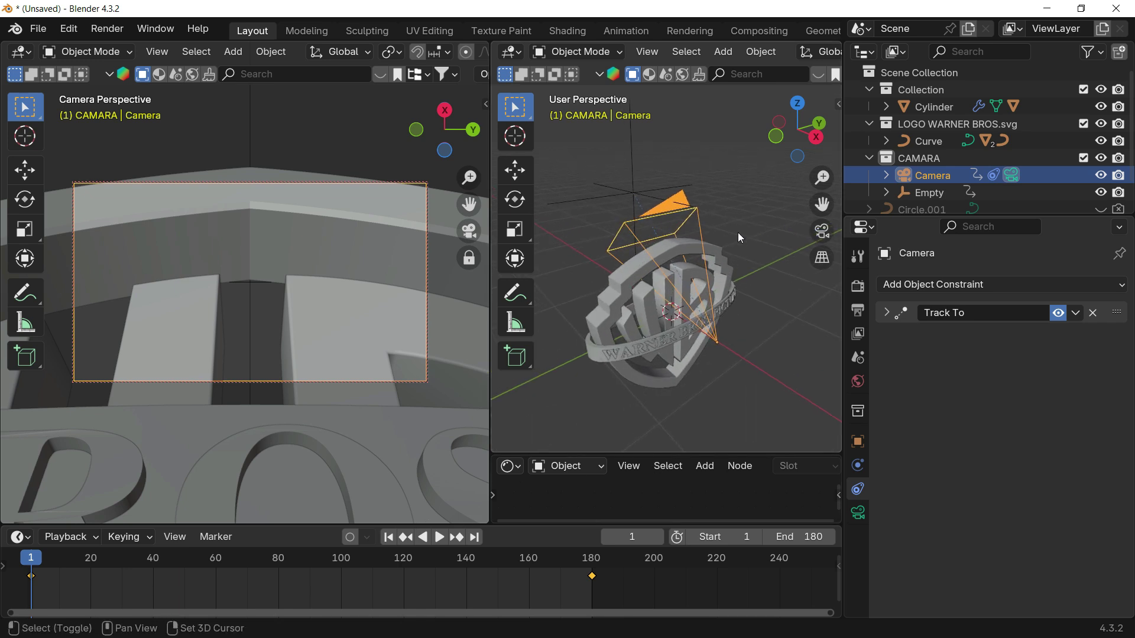
pyautogui.press('r')
pyautogui.press('y')
pyautogui.press('x')
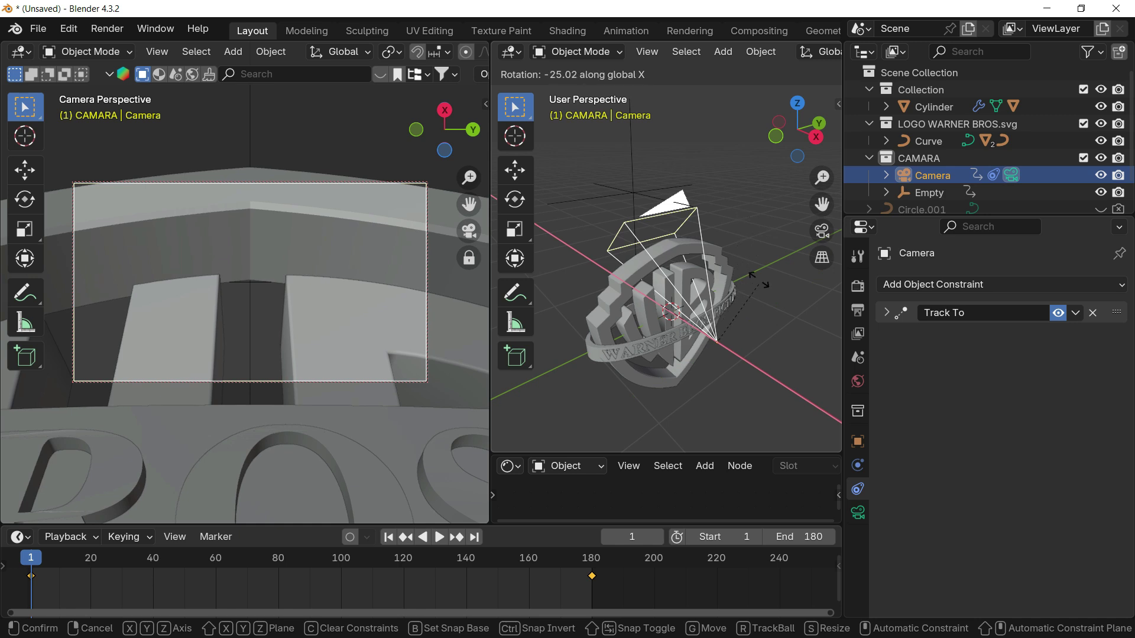
pyautogui.press('z')
pyautogui.click(761, 229)
pyautogui.hotkey('ctrl', 'z')
pyautogui.press('r')
pyautogui.press('y')
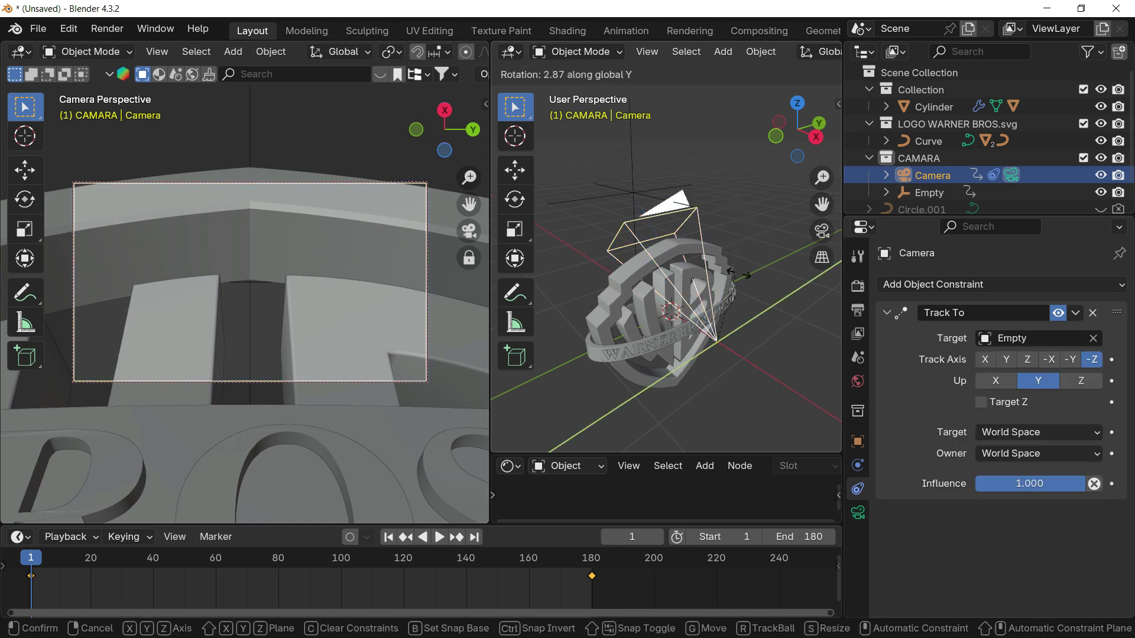
pyautogui.press('x')
pyautogui.click(743, 242)
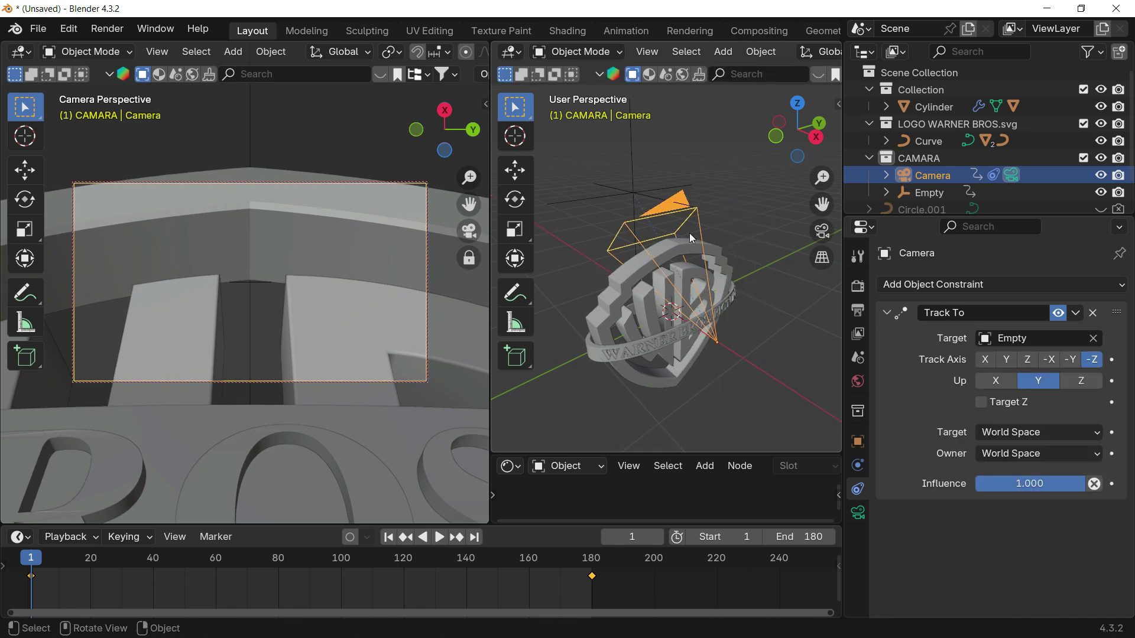
# - Select the Empty that the camera tracks, scrub through its animation, and return to frame 1
pyautogui.scroll(5, 728, 359)
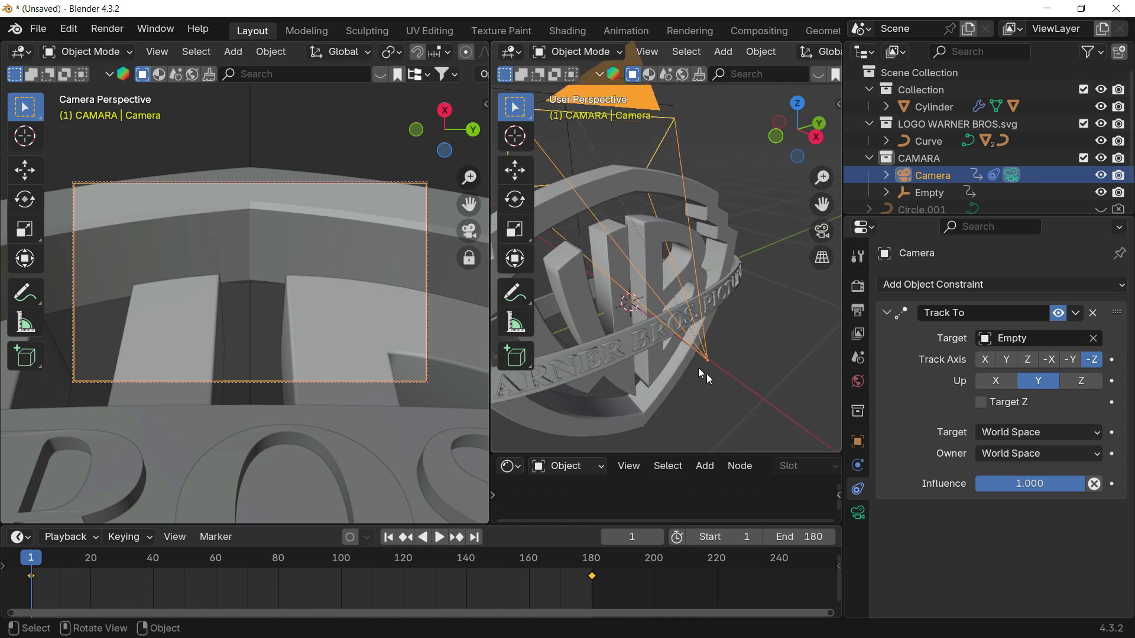
pyautogui.scroll(-6, 700, 371)
pyautogui.click(651, 178)
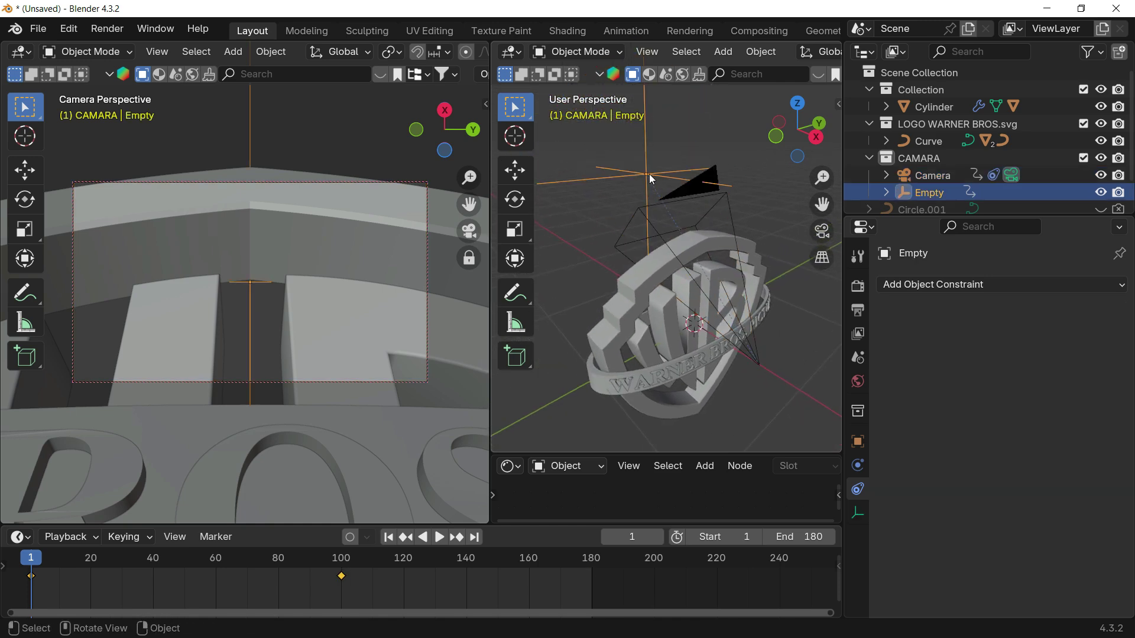
pyautogui.moveTo(101, 567); pyautogui.dragTo(293, 562)
pyautogui.click(390, 538)
# - Select the camera, collapse its Track To settings, and add a Copy Rotation constraint
pyautogui.click(703, 193)
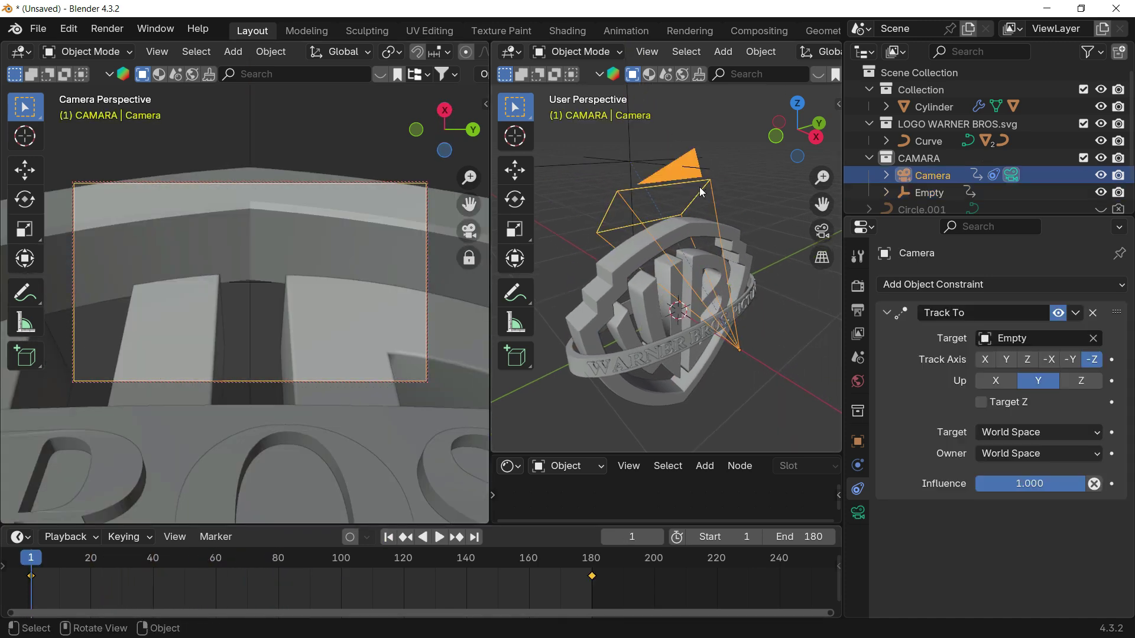
pyautogui.click(887, 313)
pyautogui.scroll(-3, 680, 324)
pyautogui.moveTo(704, 333); pyautogui.dragTo(718, 328, button='middle')
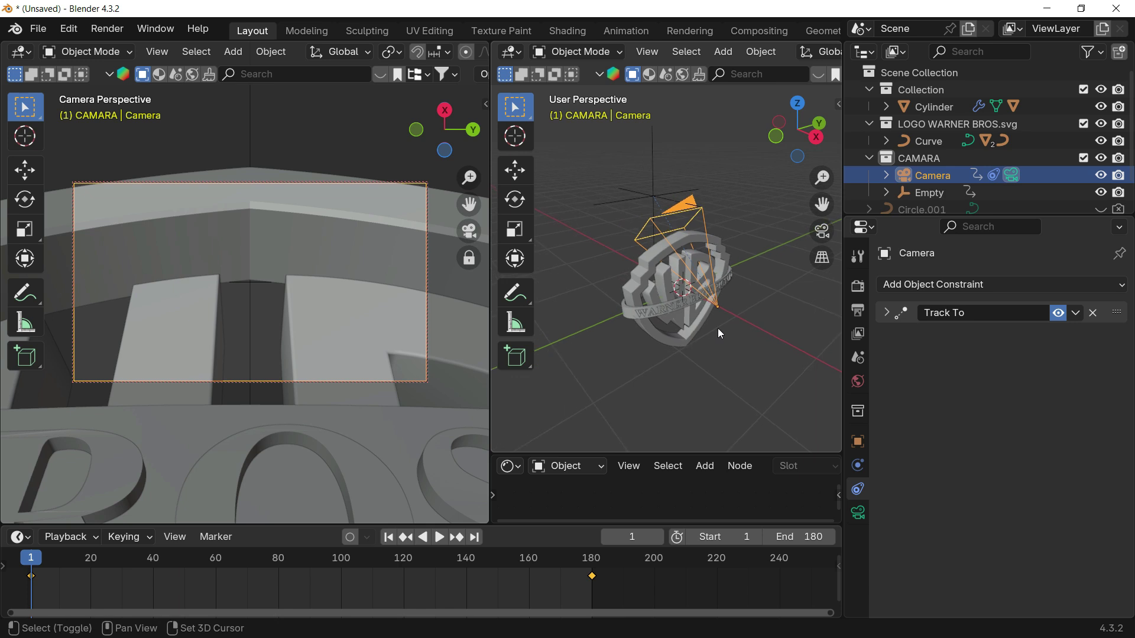
pyautogui.click(915, 285)
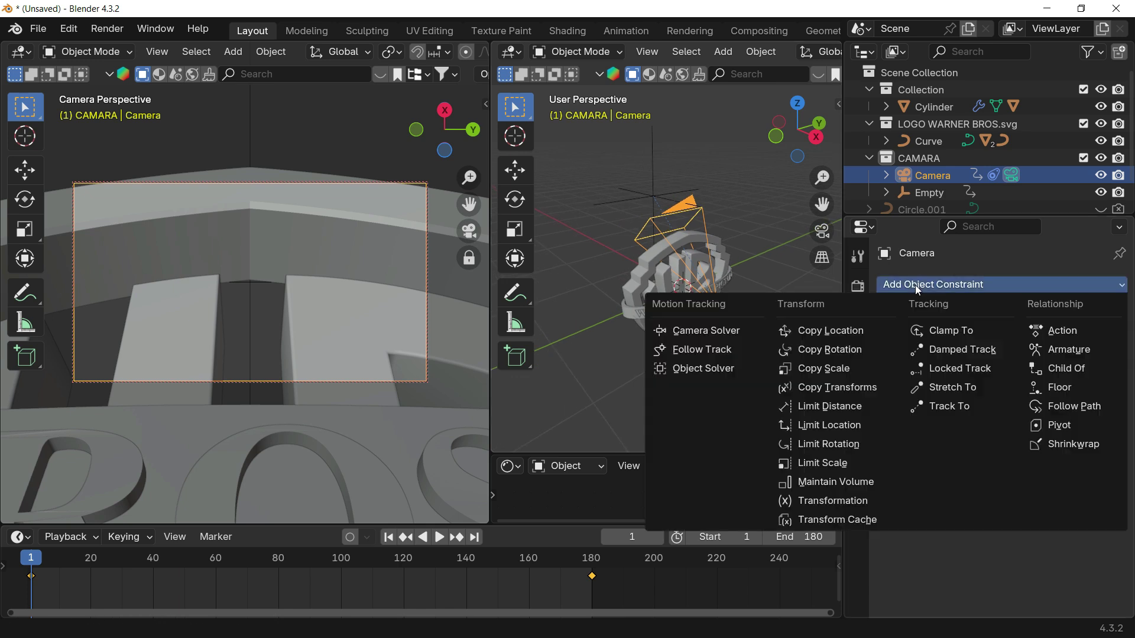
pyautogui.press('Escape')
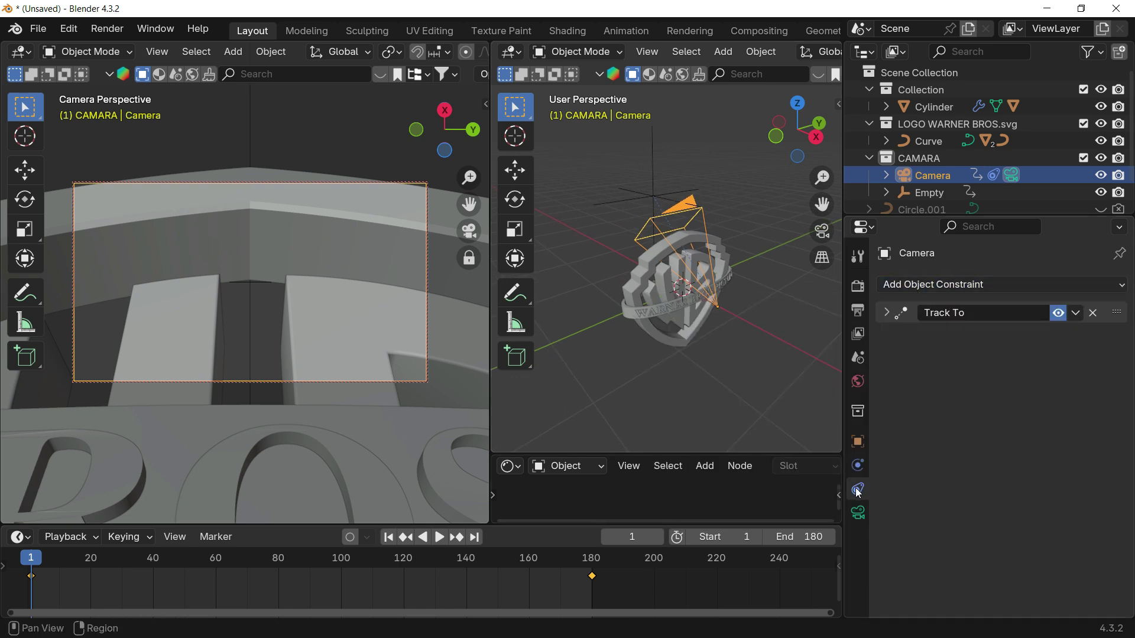
pyautogui.click(893, 288)
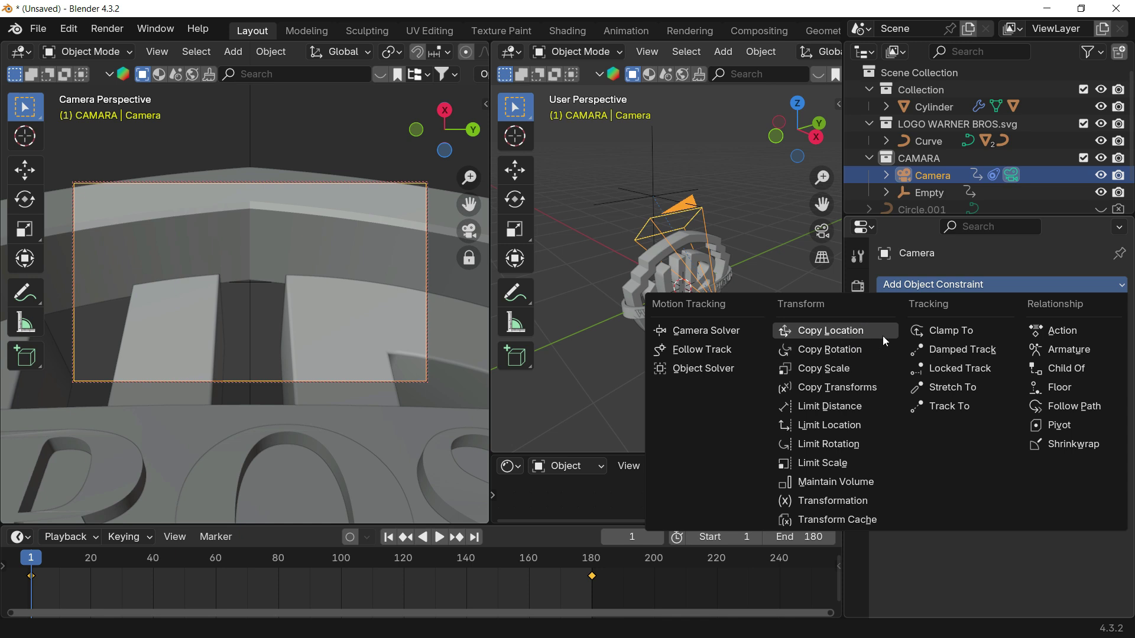
pyautogui.click(860, 352)
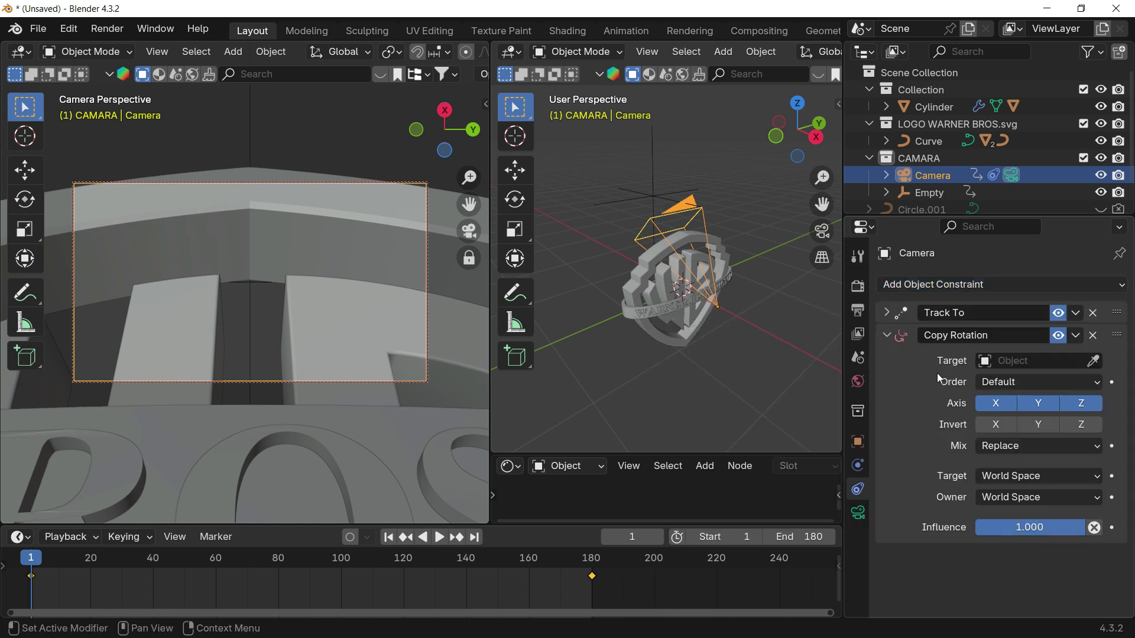
# - Add a Plain Axes empty to the scene and move it along the global Y axis, well clear of the logo
pyautogui.scroll(-1, 674, 322)
pyautogui.keyDown('shift'); pyautogui.moveTo(683, 318); pyautogui.dragTo(729, 315, button='middle'); pyautogui.keyUp('shift')
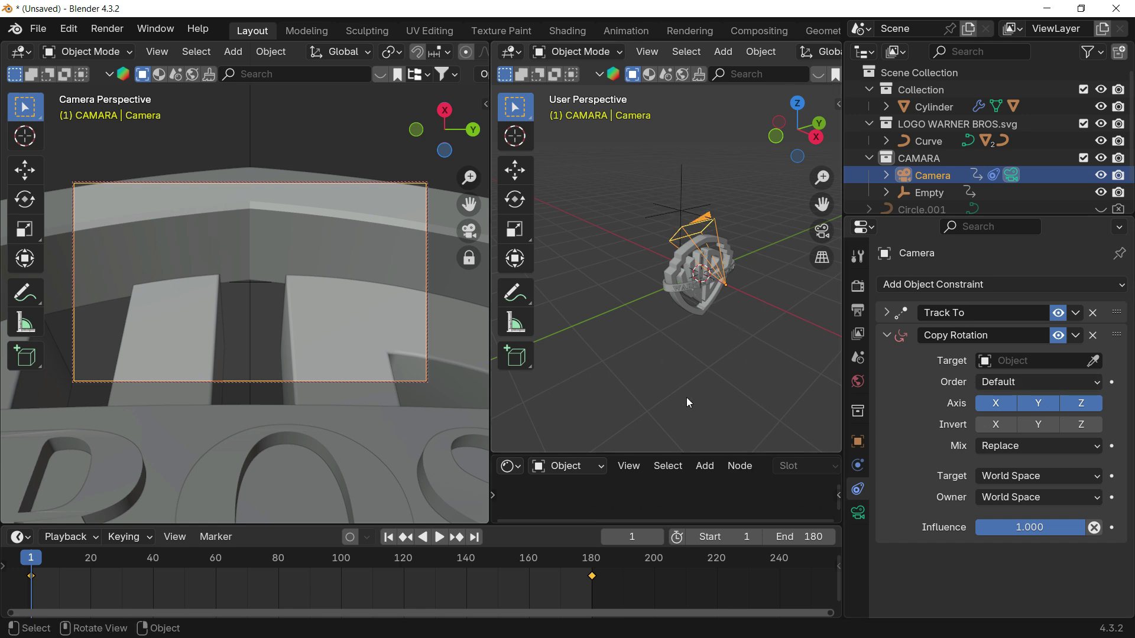
pyautogui.keyDown('shift'); pyautogui.moveTo(633, 258); pyautogui.dragTo(658, 253, button='middle'); pyautogui.keyUp('shift')
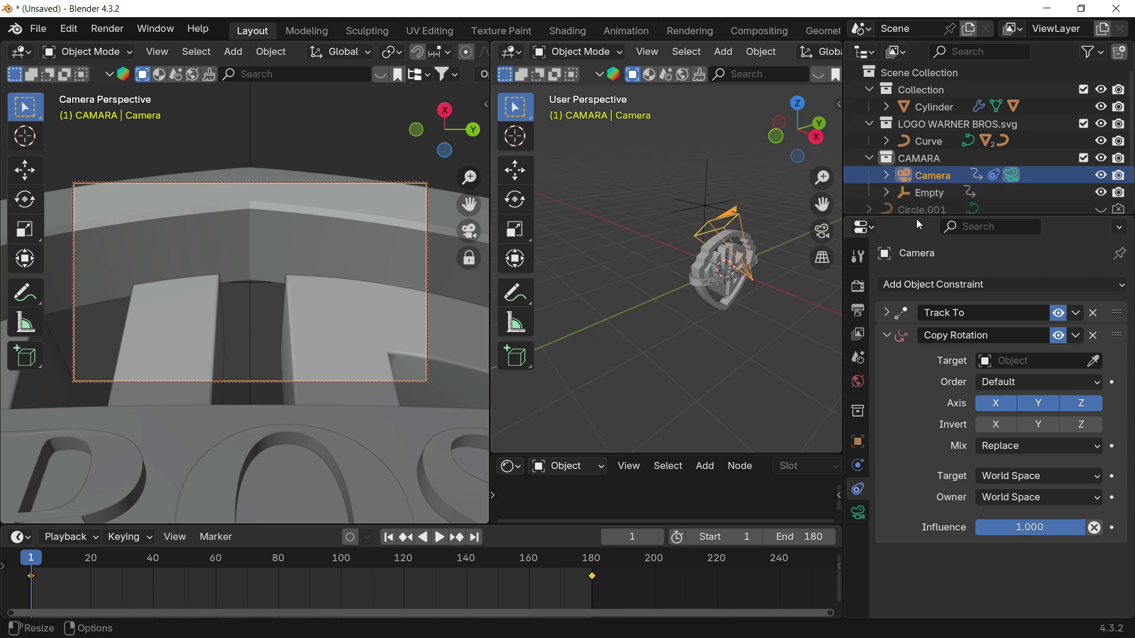
pyautogui.moveTo(916, 216); pyautogui.dragTo(909, 307)
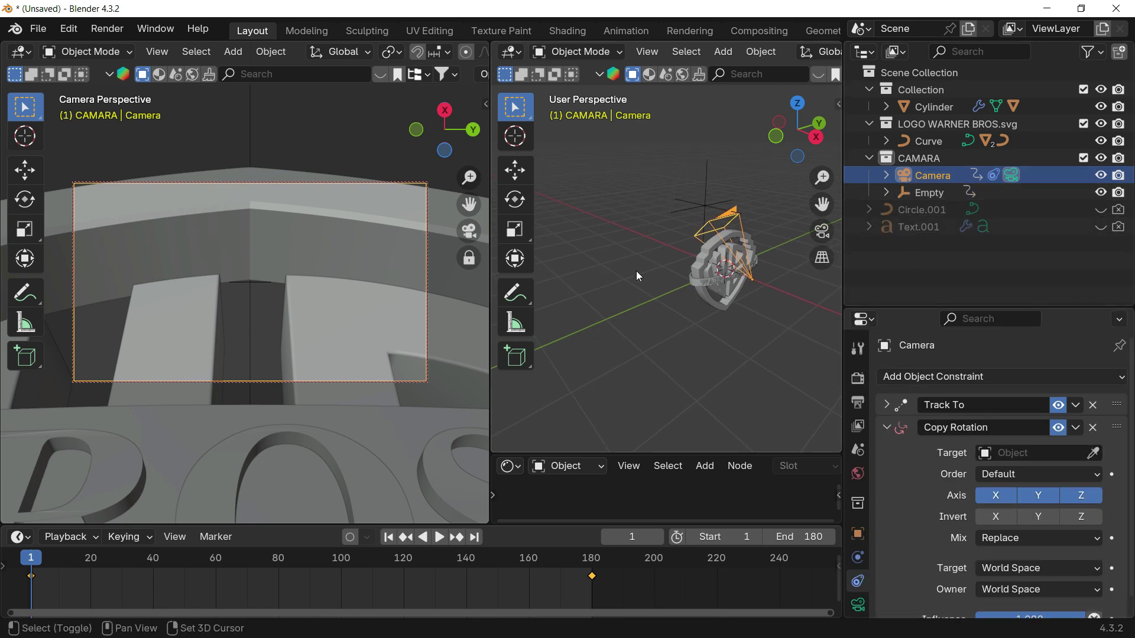
pyautogui.hotkey('shift', 'a')
pyautogui.moveTo(636, 271)
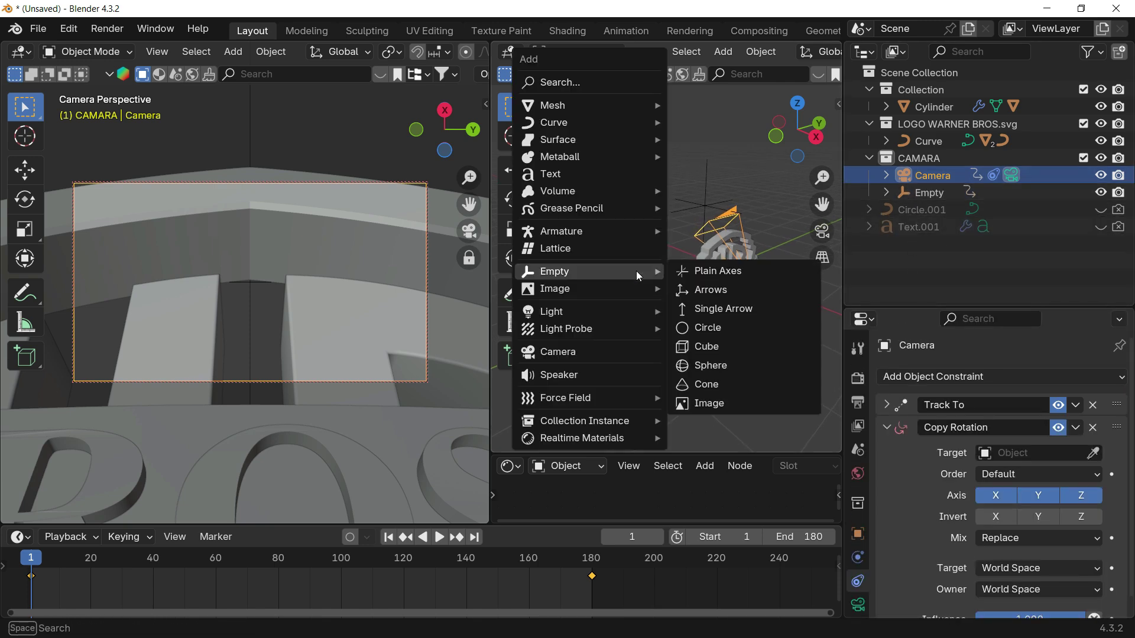
pyautogui.click(742, 271)
pyautogui.press('g')
pyautogui.press('y')
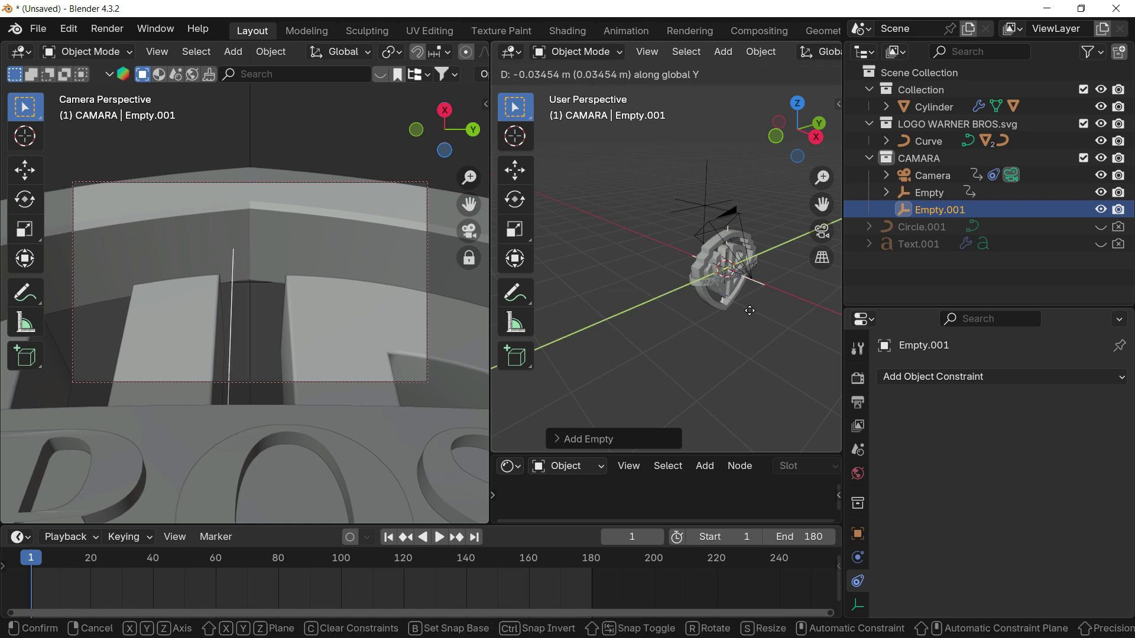
pyautogui.keyDown('ctrl'); pyautogui.click(614, 373); pyautogui.keyUp('ctrl')
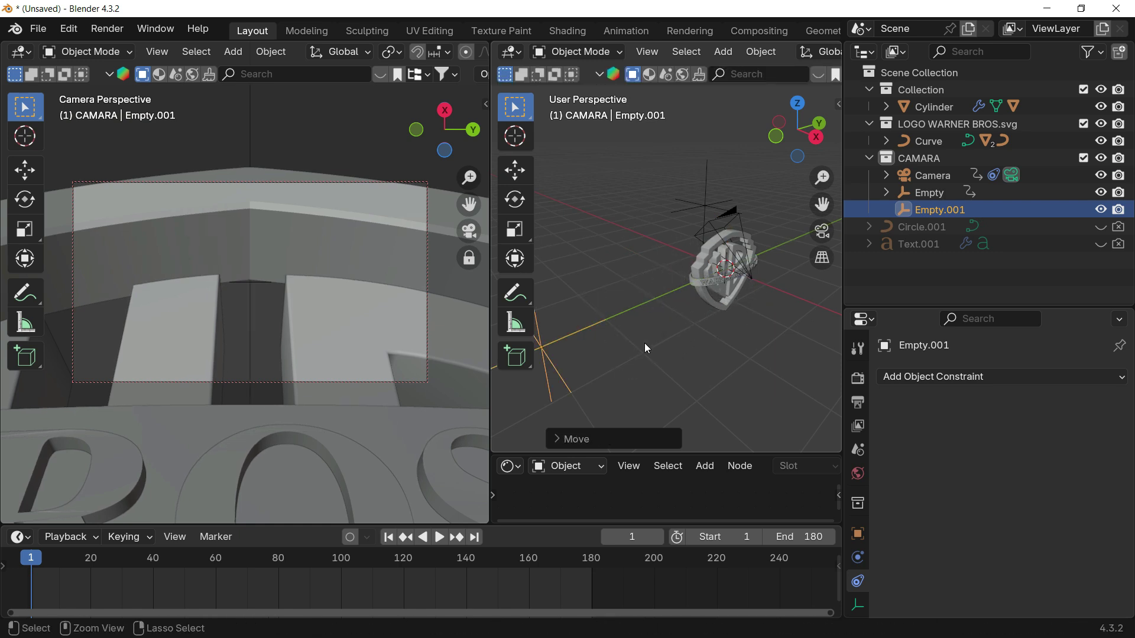
pyautogui.keyDown('shift'); pyautogui.moveTo(645, 343); pyautogui.dragTo(676, 335, button='middle'); pyautogui.keyUp('shift')
pyautogui.scroll(-3, 694, 330)
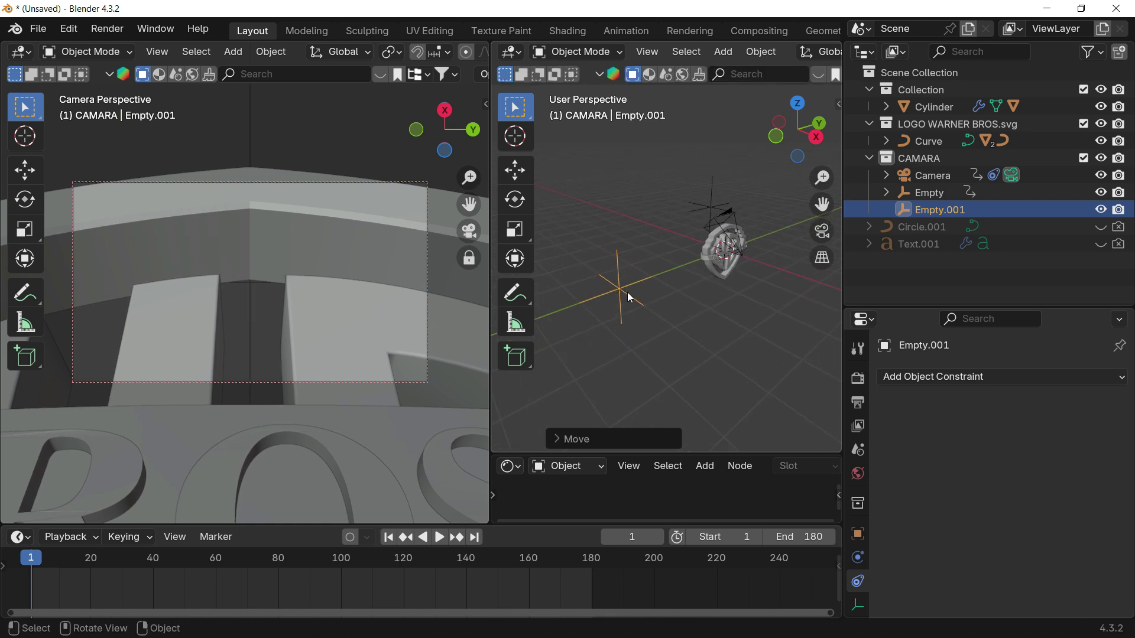
# - Reselect the camera and set the target of its Copy Rotation constraint to Empty.001
pyautogui.click(734, 214)
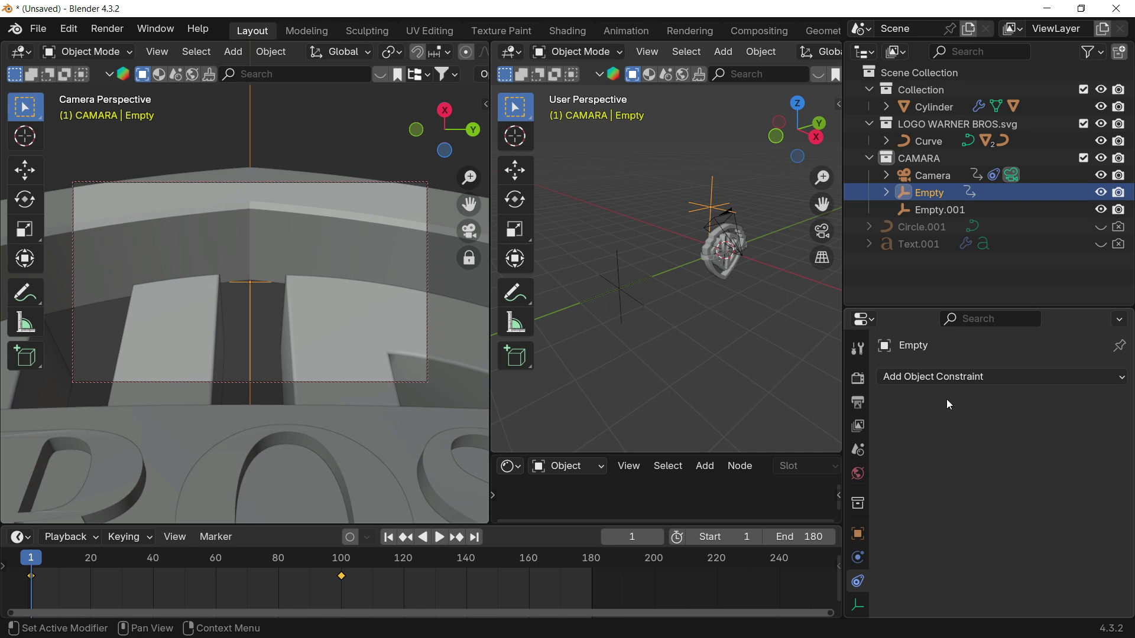
pyautogui.click(739, 223)
pyautogui.click(736, 220)
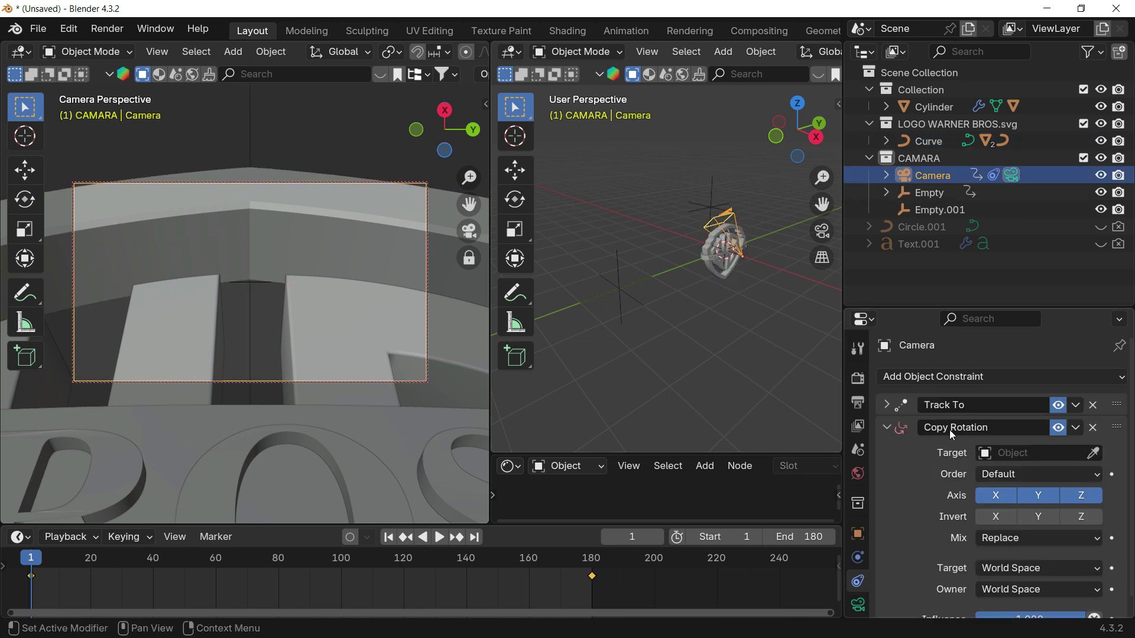
pyautogui.moveTo(973, 307); pyautogui.dragTo(971, 241)
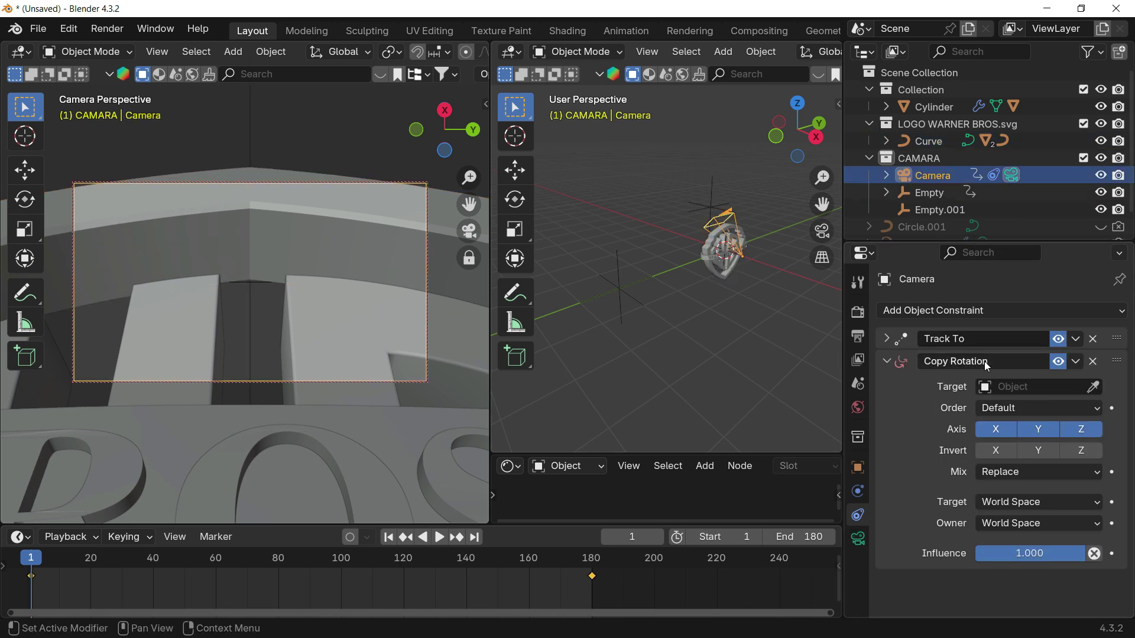
pyautogui.click(1093, 387)
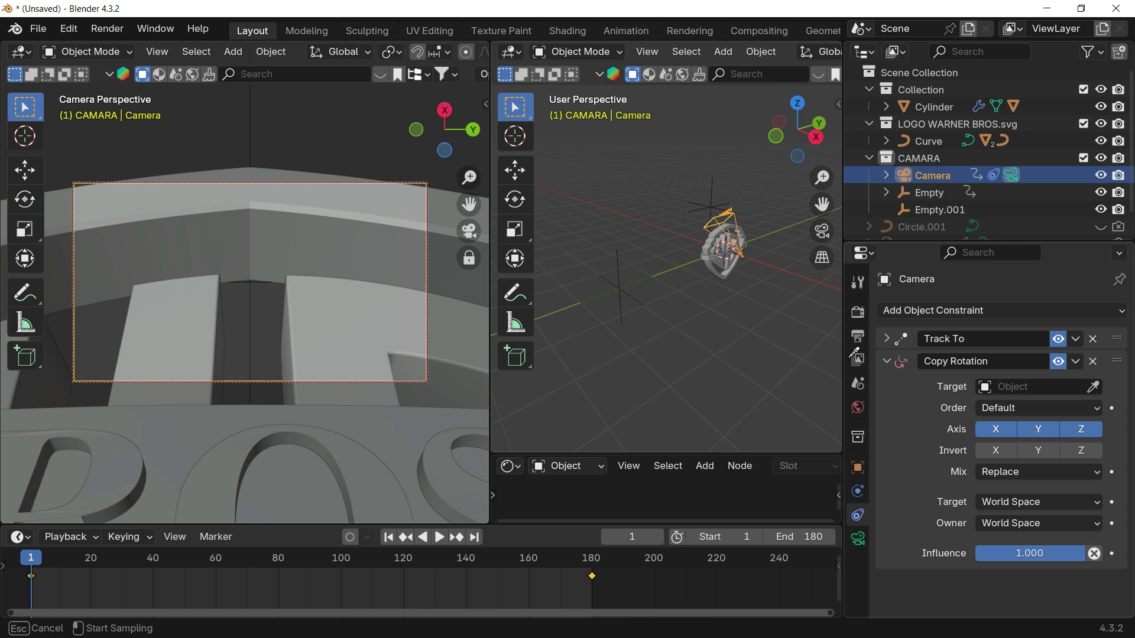
pyautogui.click(622, 292)
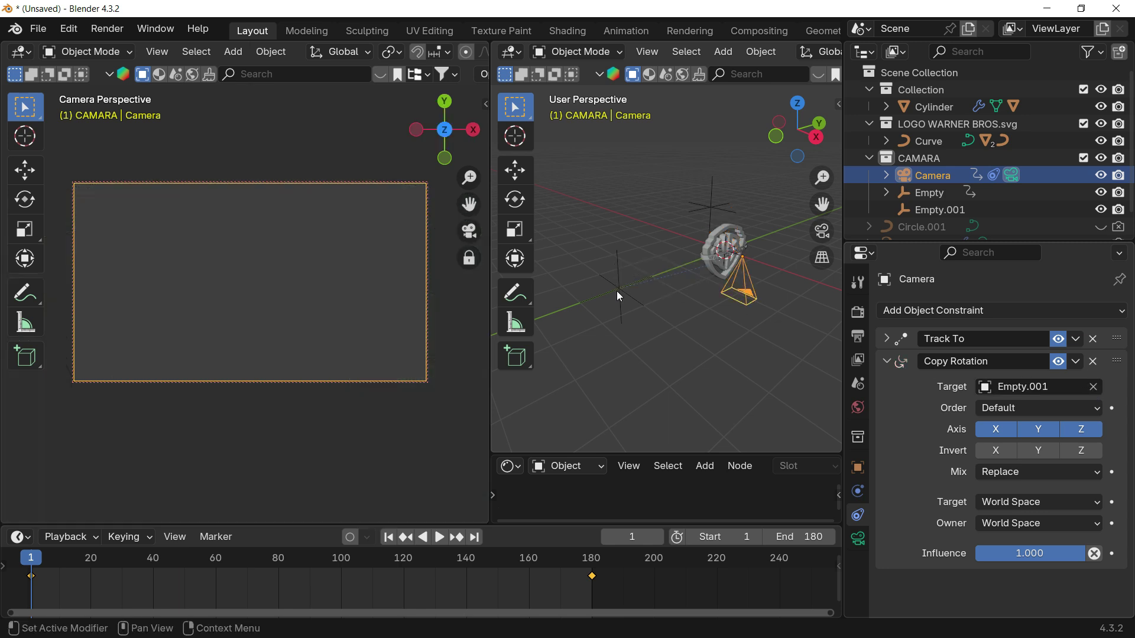
pyautogui.click(619, 293)
pyautogui.click(730, 291)
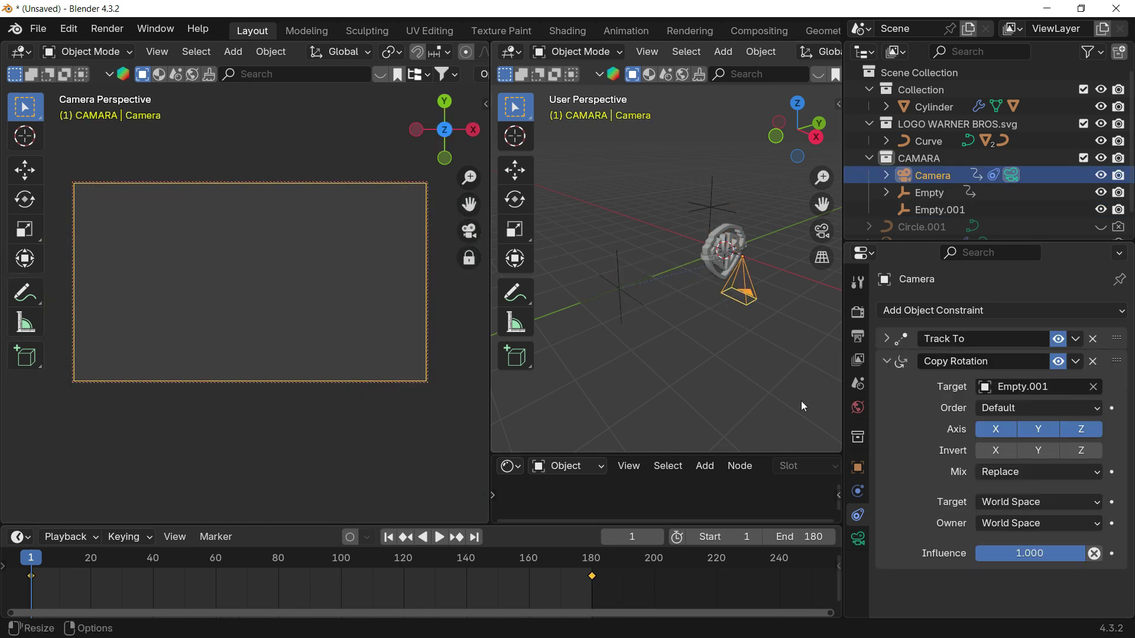
# - Set the Mix mode of the camera's Copy Rotation constraint to After Original
pyautogui.moveTo(95, 563); pyautogui.dragTo(56, 561)
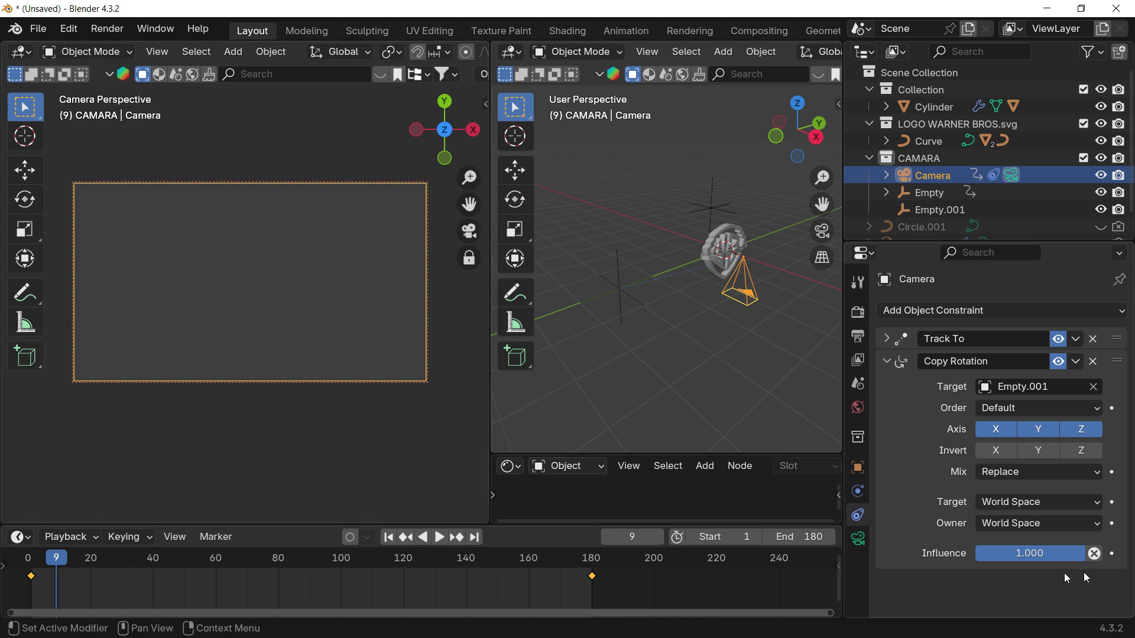
pyautogui.click(1012, 427)
pyautogui.click(1005, 474)
pyautogui.click(1004, 474)
pyautogui.click(1019, 551)
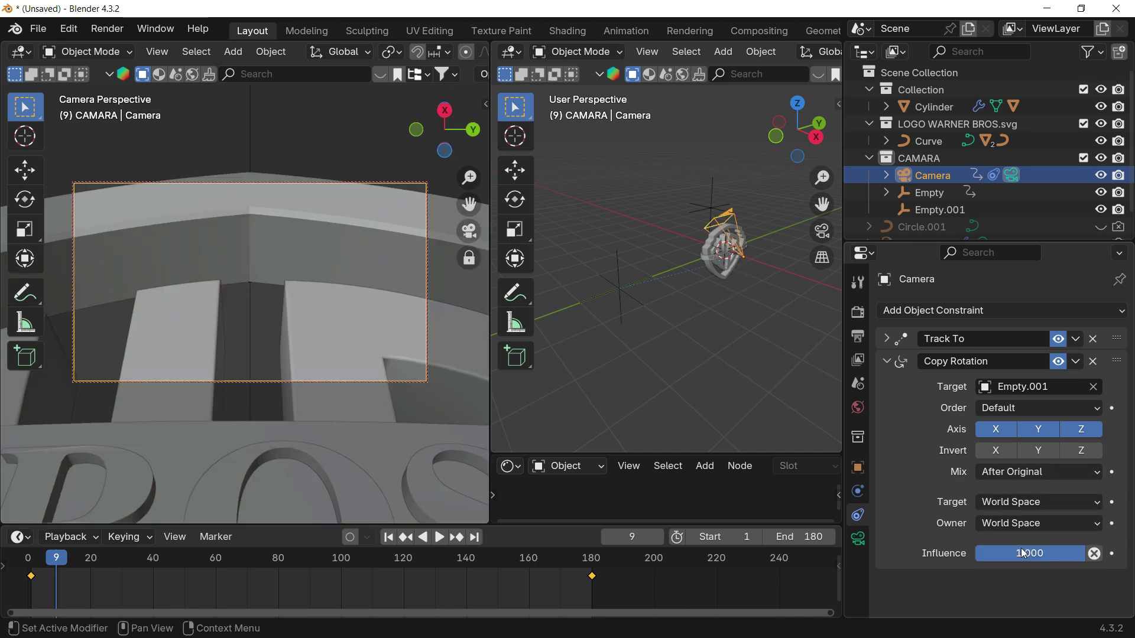
# - Play back the camera animation from near its start to check the pull-back, and return to frame 1
pyautogui.moveTo(74, 563); pyautogui.dragTo(52, 583)
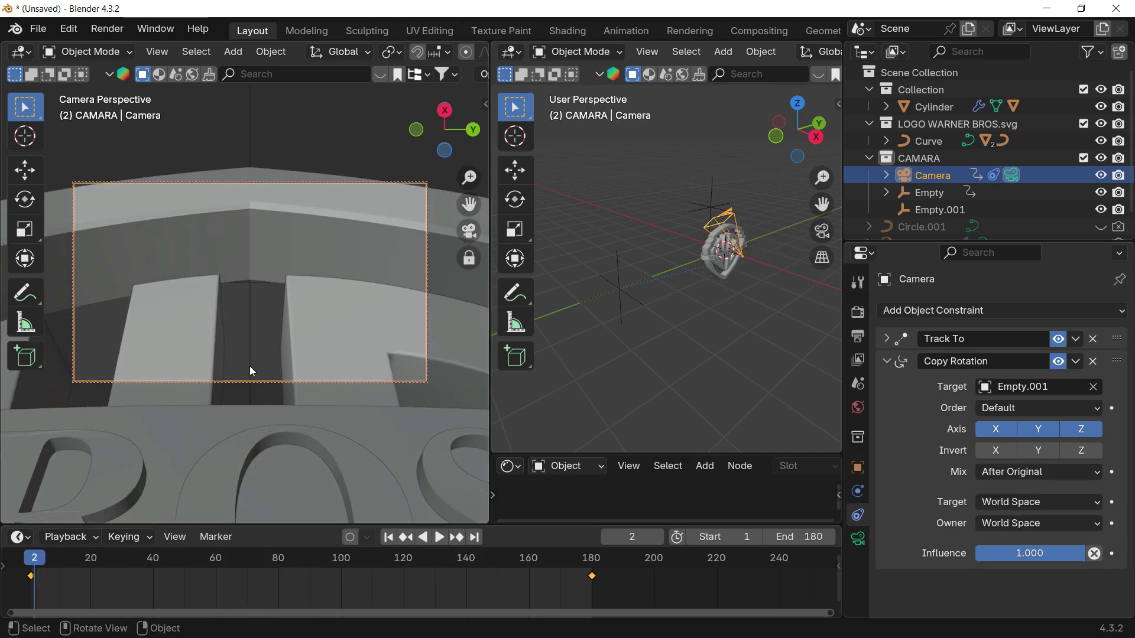
pyautogui.press('space')
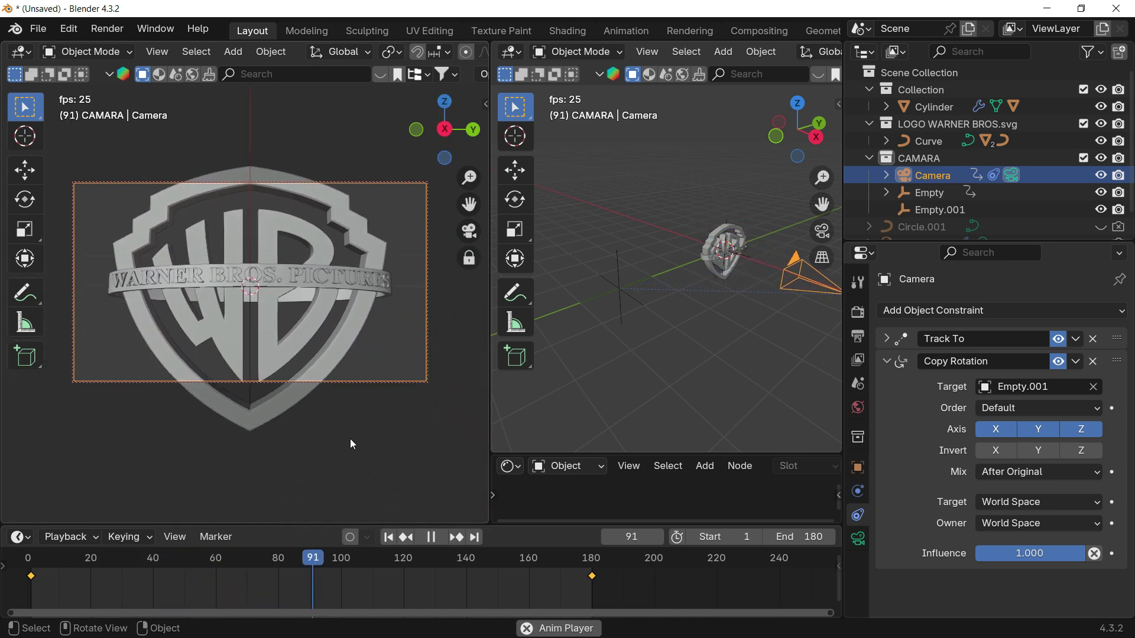
pyautogui.press('space')
pyautogui.click(390, 537)
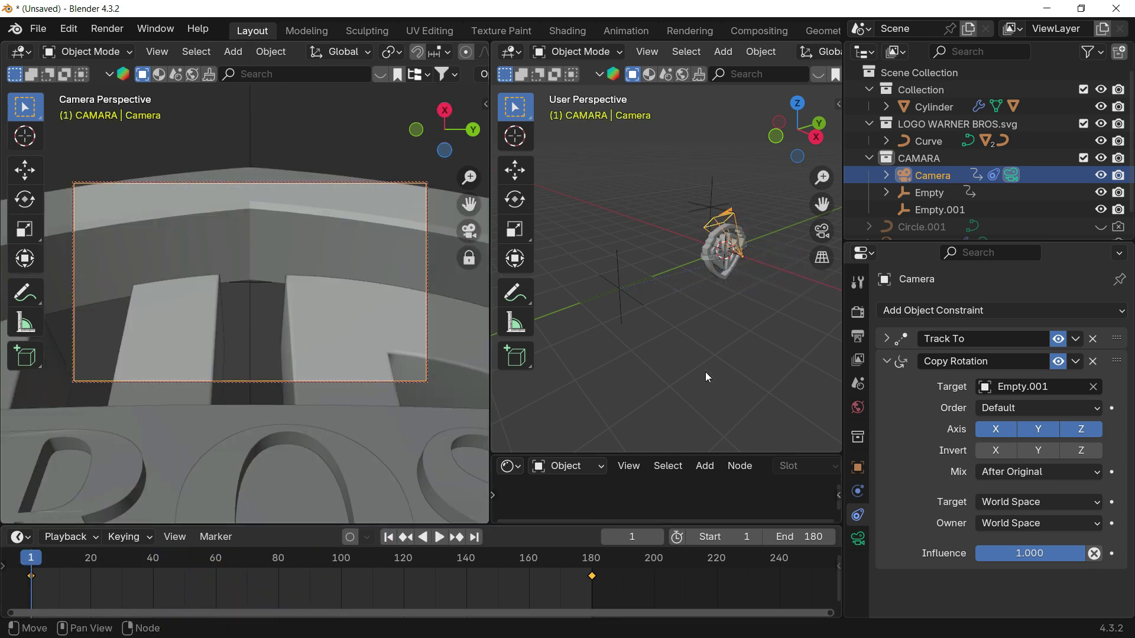
# - Select Empty.001 and try rotating it about the global Z axis to test its effect on the camera
pyautogui.click(631, 308)
pyautogui.press('z')
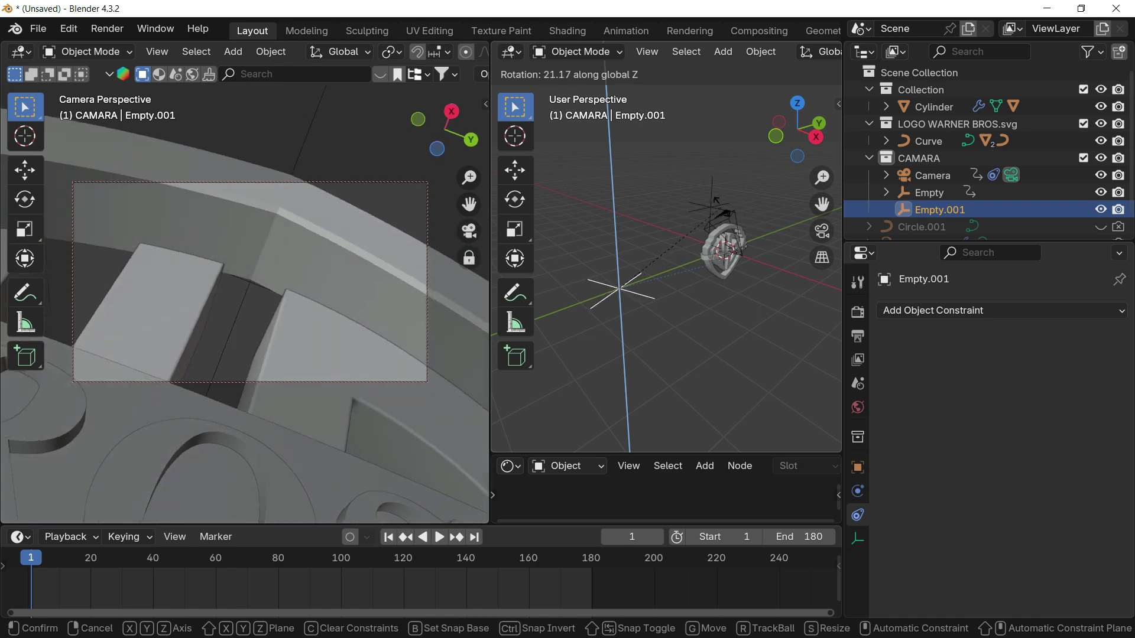
pyautogui.press('Escape')
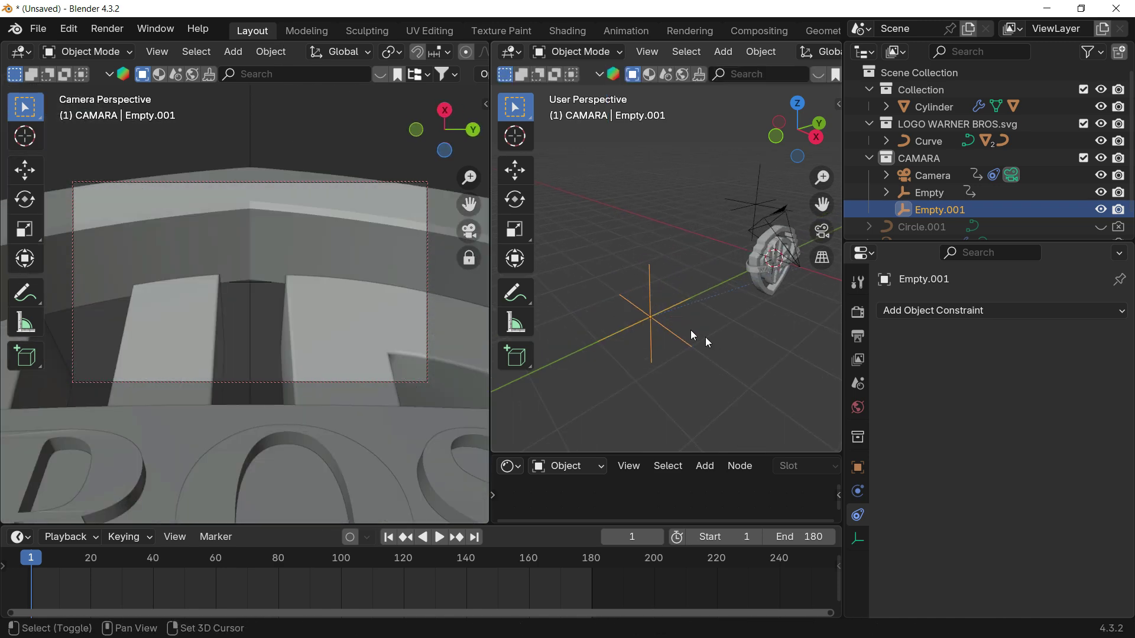
pyautogui.press('r')
pyautogui.press('z')
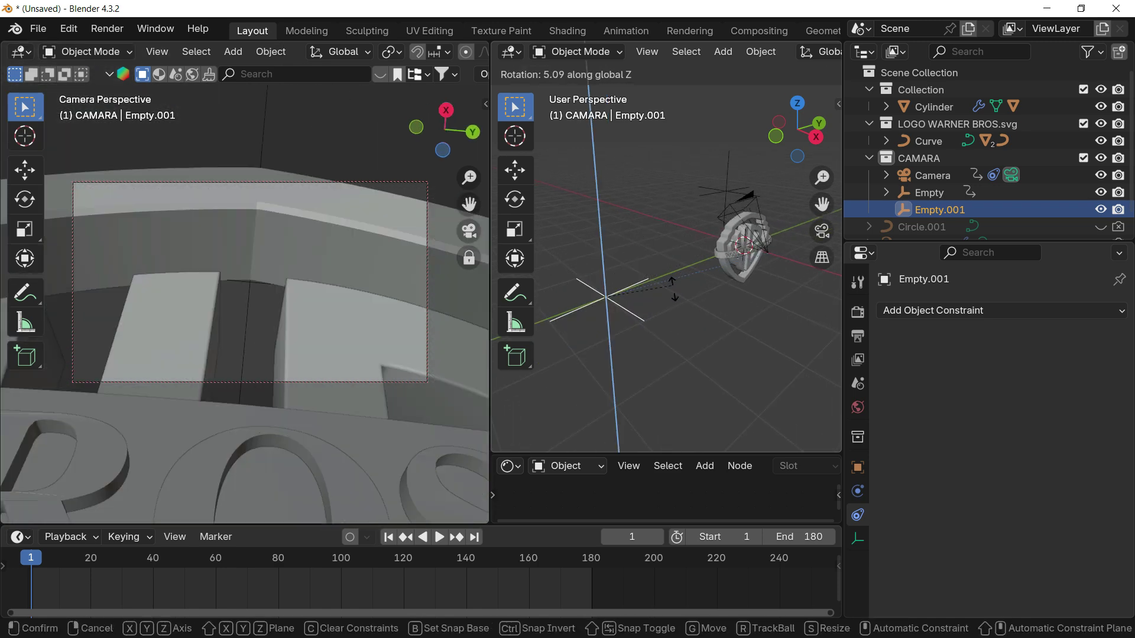
pyautogui.click(759, 322)
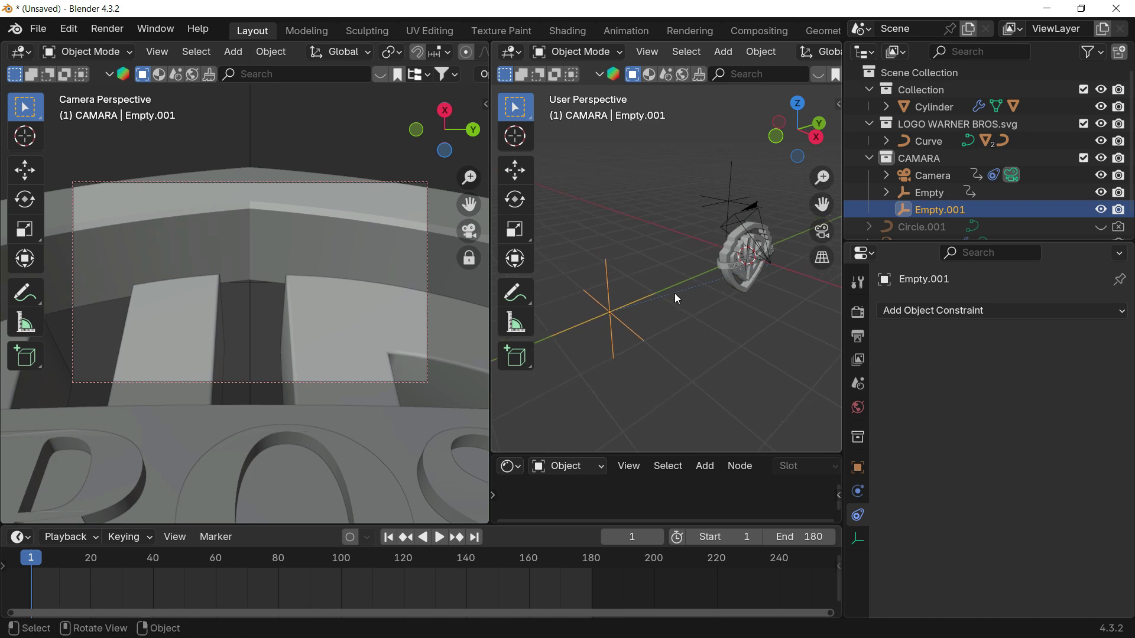
# - Try rotating Empty.001 about the global X and Y axes to test the camera's response, undoing each rotation
pyautogui.press('x')
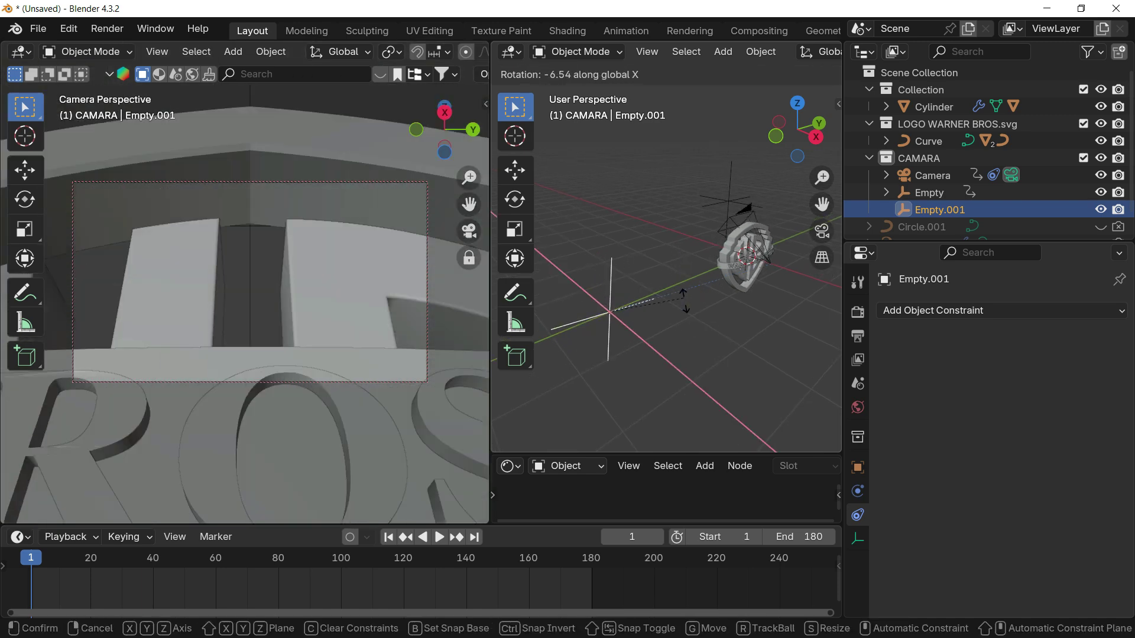
pyautogui.rightClick(689, 360)
pyautogui.press('r')
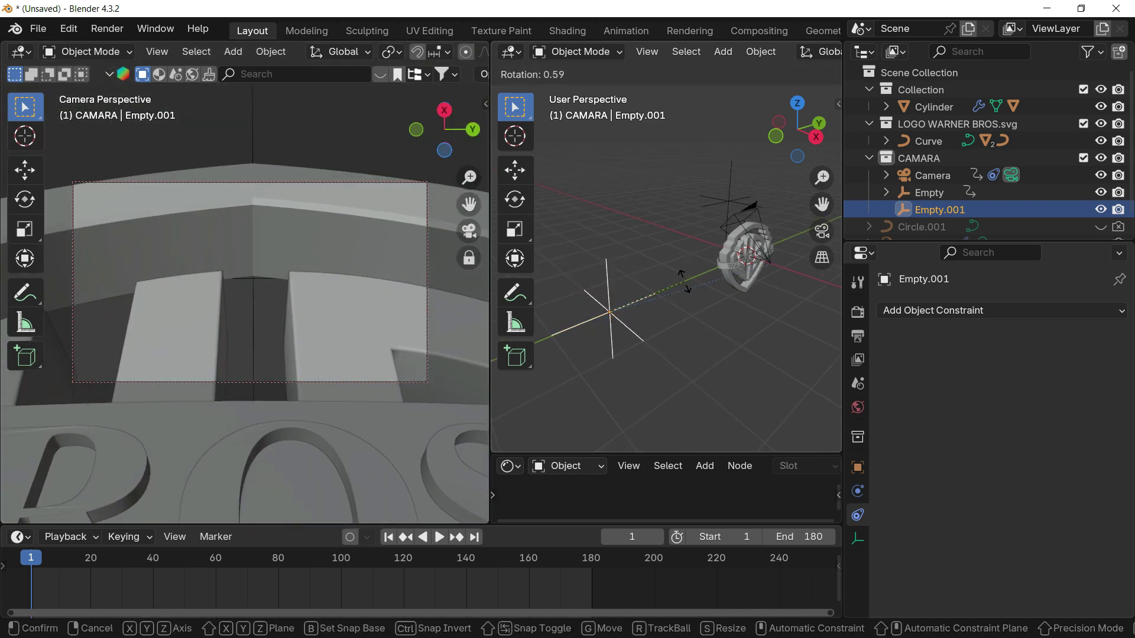
pyautogui.press('y')
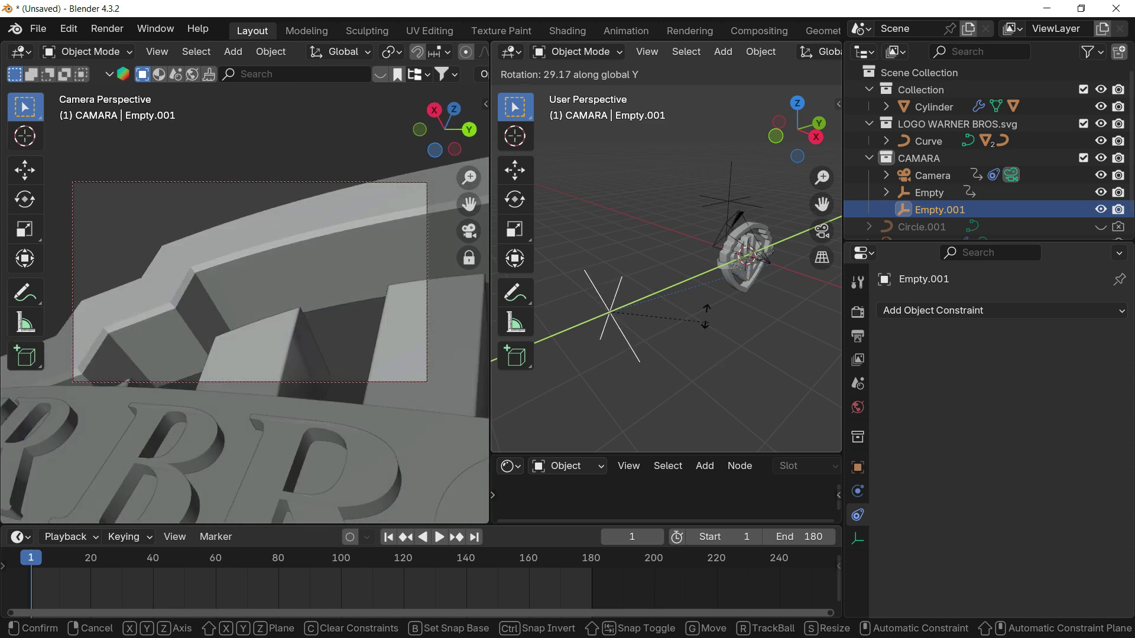
pyautogui.click(673, 319)
pyautogui.hotkey('ctrl', 'z')
pyautogui.press('r')
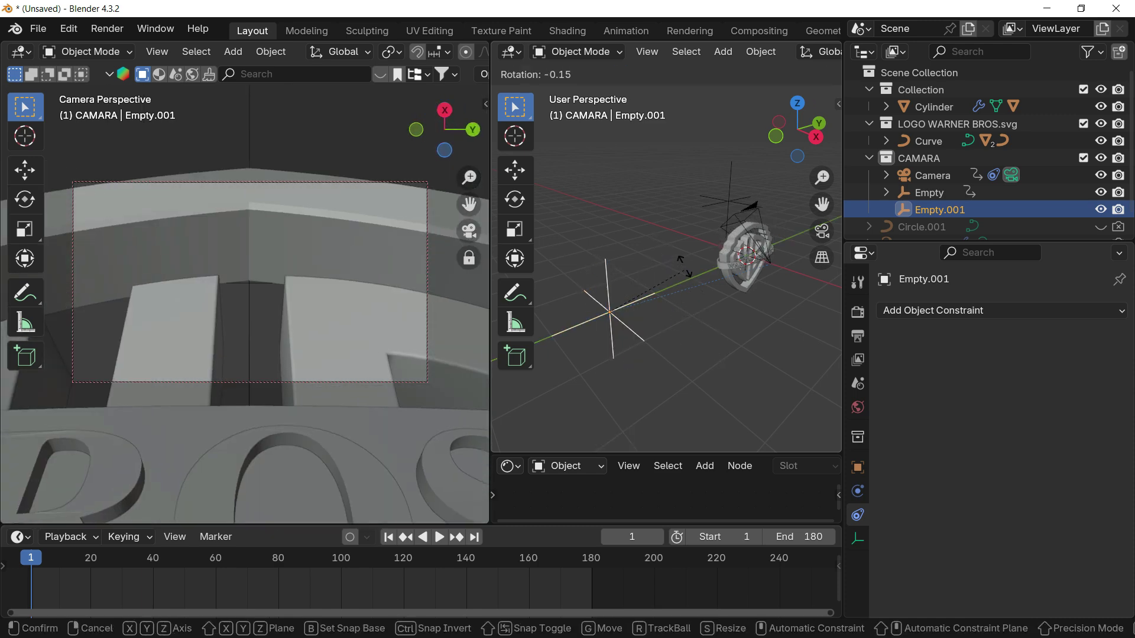
pyautogui.press('y')
pyautogui.click(680, 247)
pyautogui.hotkey('ctrl', 'z')
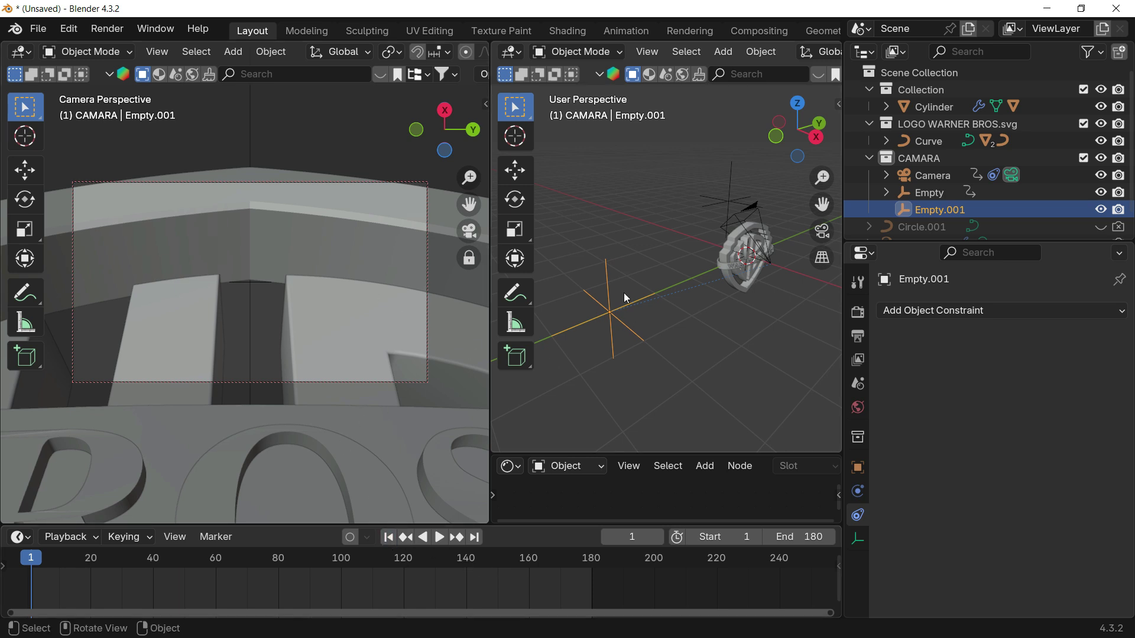
# - Play back the camera pull-back from frame 1 to review it, return to frame 1 and select the camera
pyautogui.click(354, 183)
pyautogui.press('space')
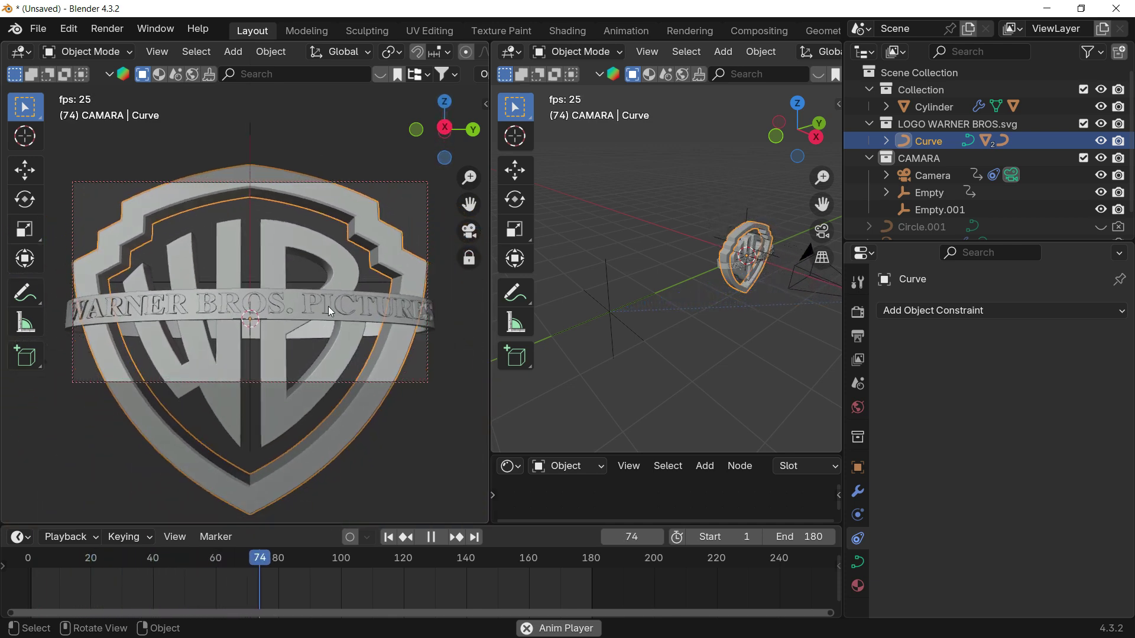
pyautogui.press('space')
pyautogui.click(388, 538)
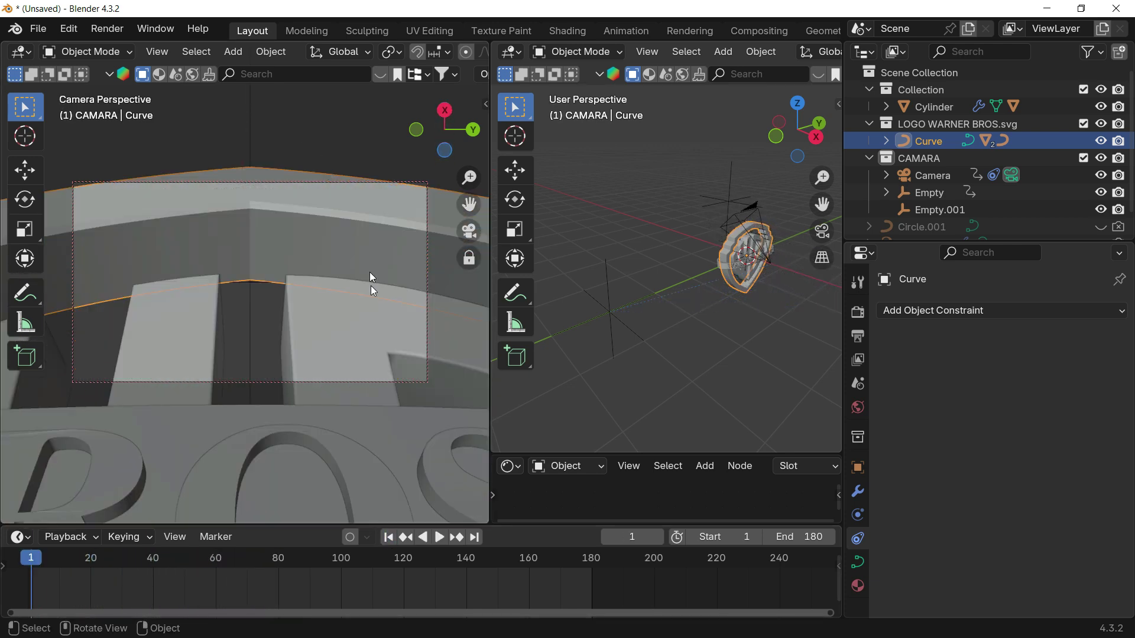
pyautogui.click(369, 182)
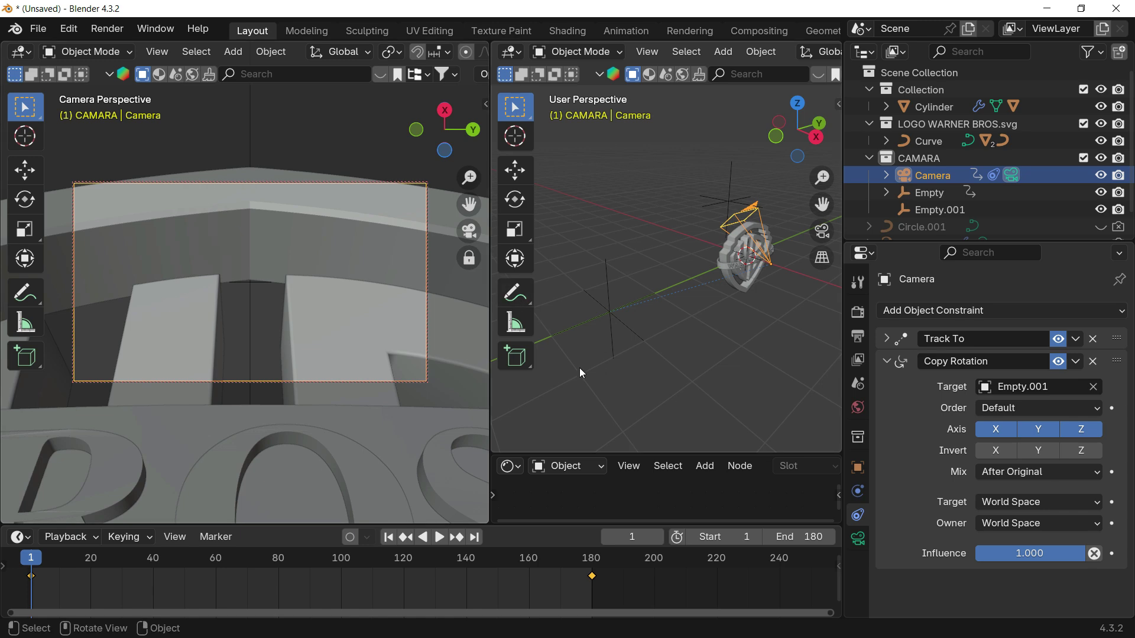
# - At frame 1, rotate Empty.001 by -25° about the global Z axis and insert a keyframe for it
pyautogui.click(619, 306)
pyautogui.press('r')
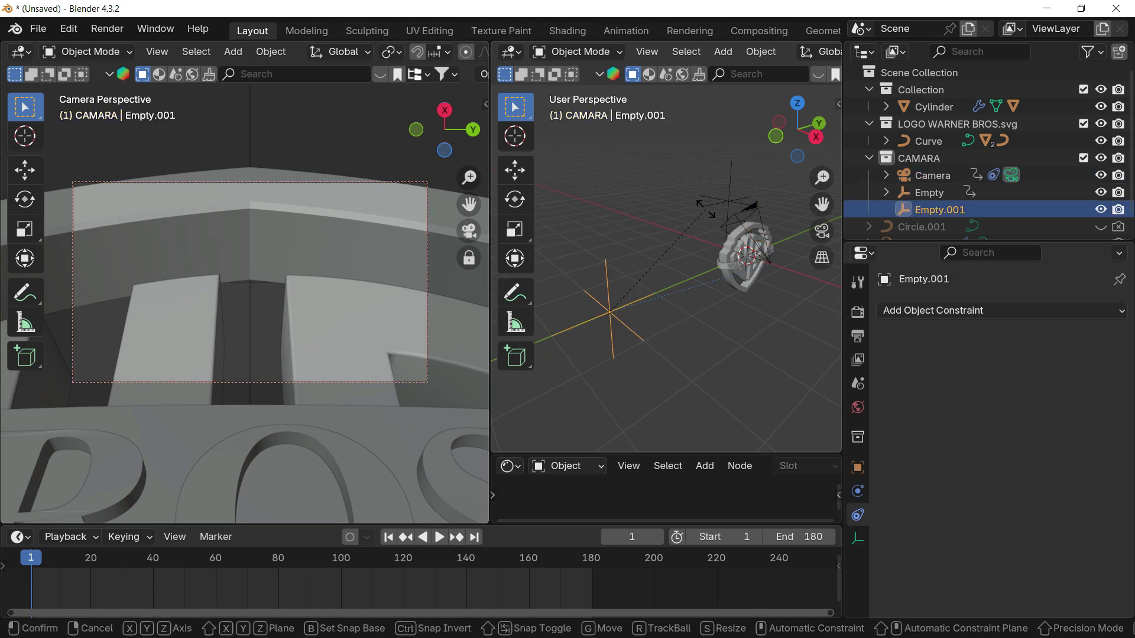
pyautogui.press('z')
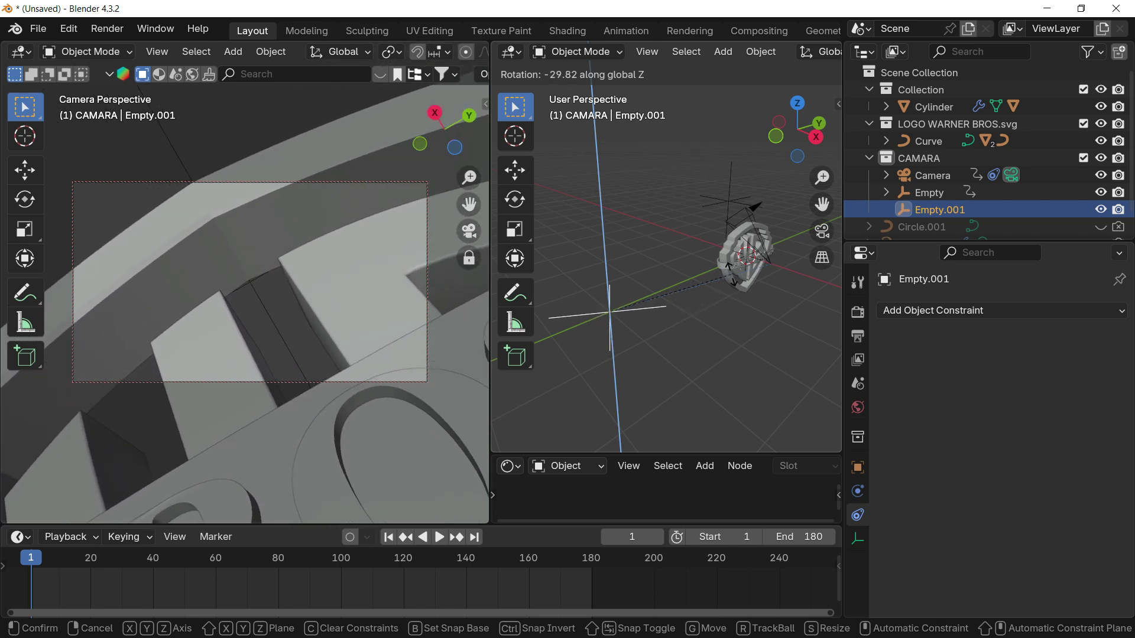
pyautogui.click(735, 282)
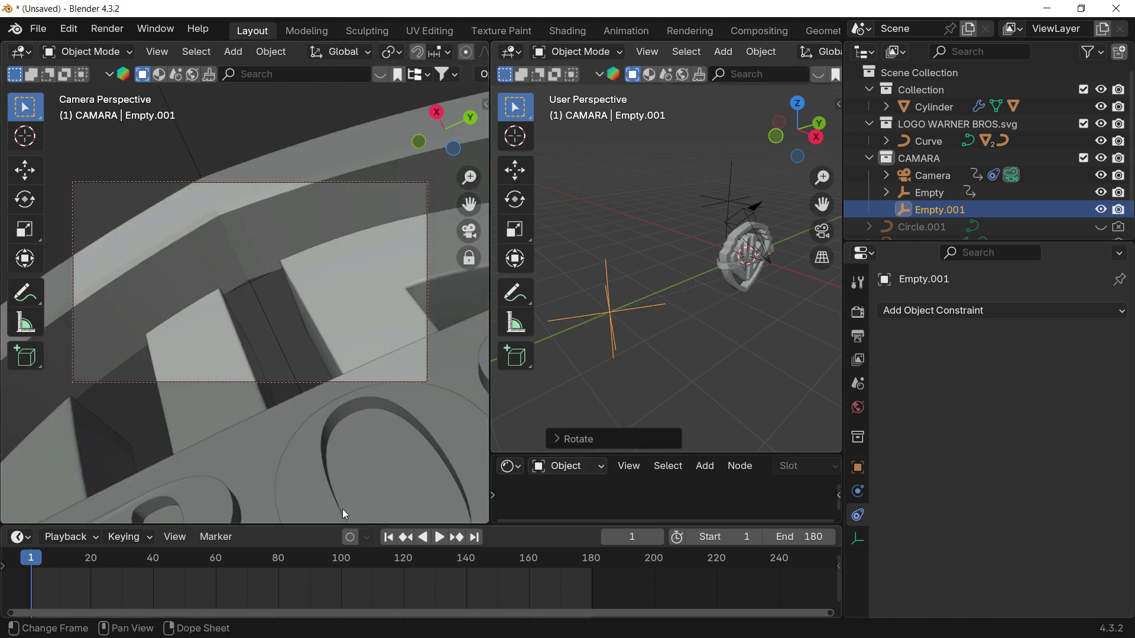
pyautogui.press('i')
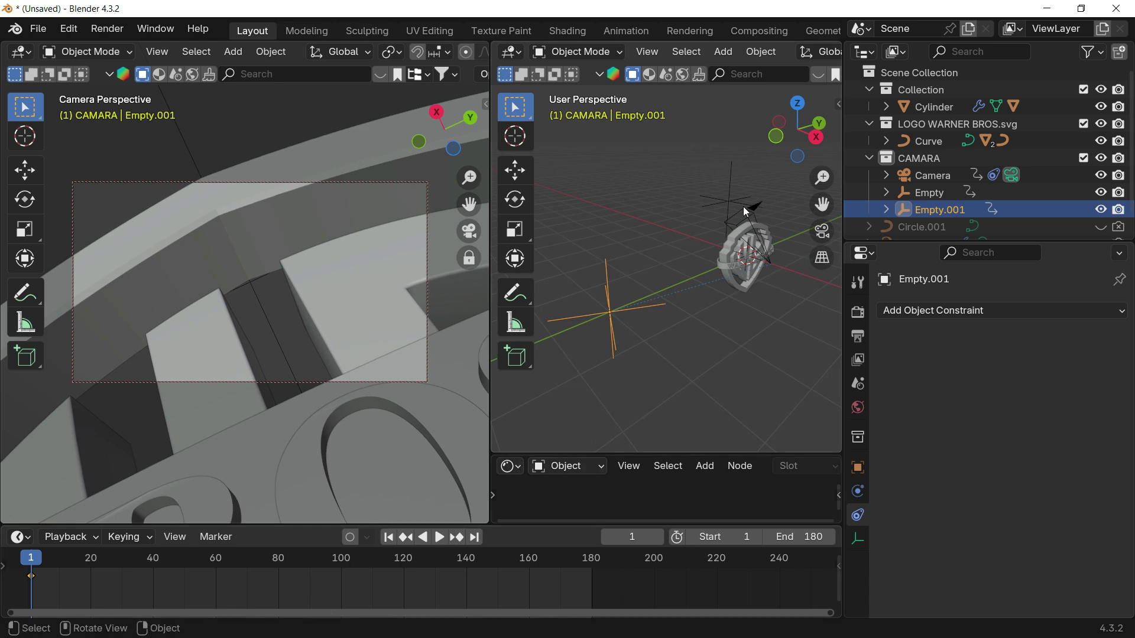
# - At frame 100, set Empty.001's Z rotation to 0° and keyframe its rotation
pyautogui.click(702, 212)
pyautogui.click(342, 567)
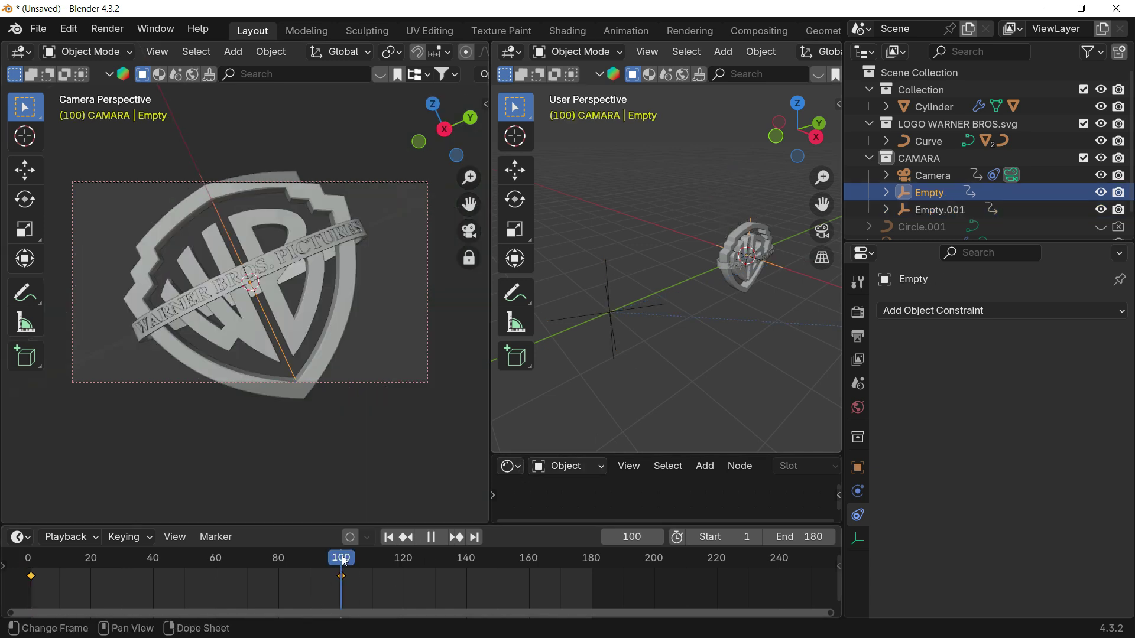
pyautogui.click(614, 307)
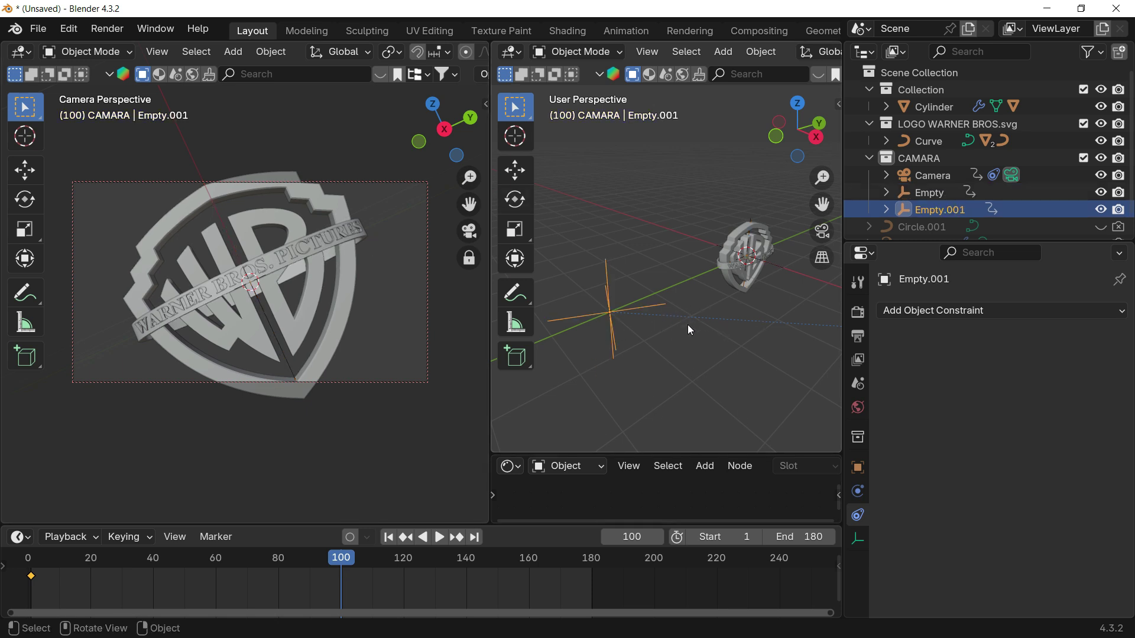
pyautogui.press('n')
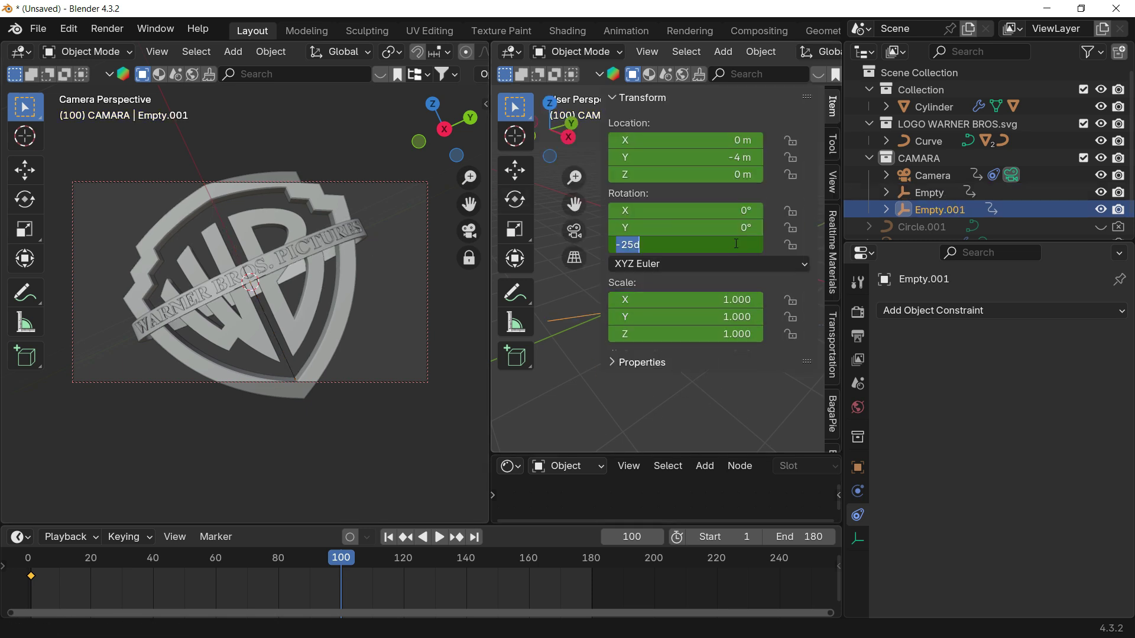
pyautogui.write('0')
pyautogui.press('Return')
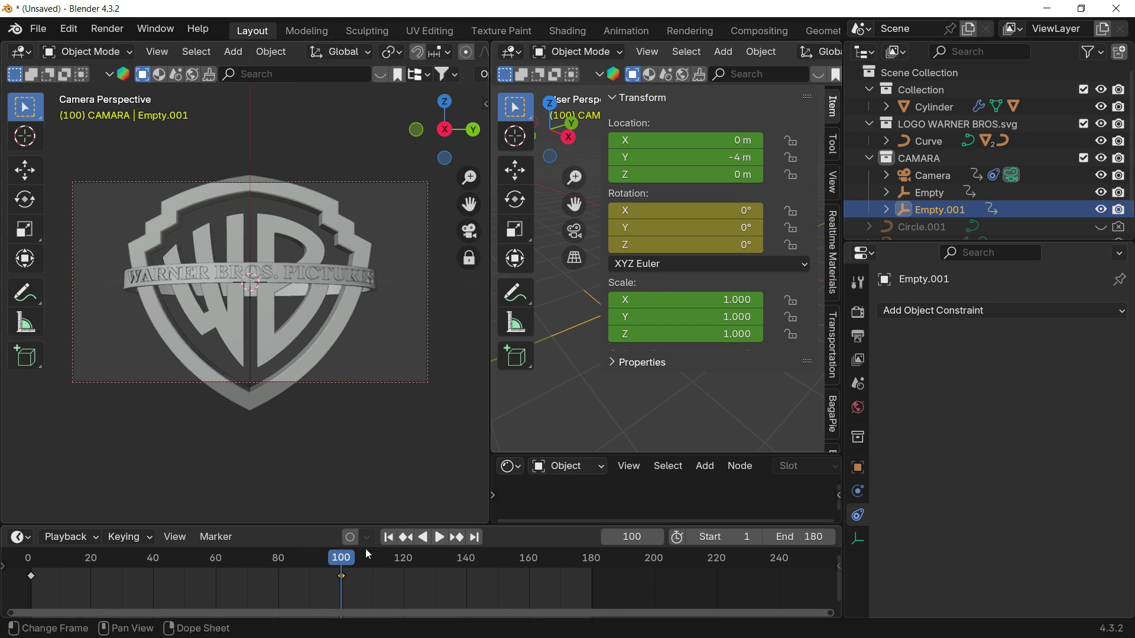
# - Play back the animation from frame 1 to check the camera's added roll, and close the transform sidebar
pyautogui.click(387, 537)
pyautogui.press('space')
pyautogui.press('n')
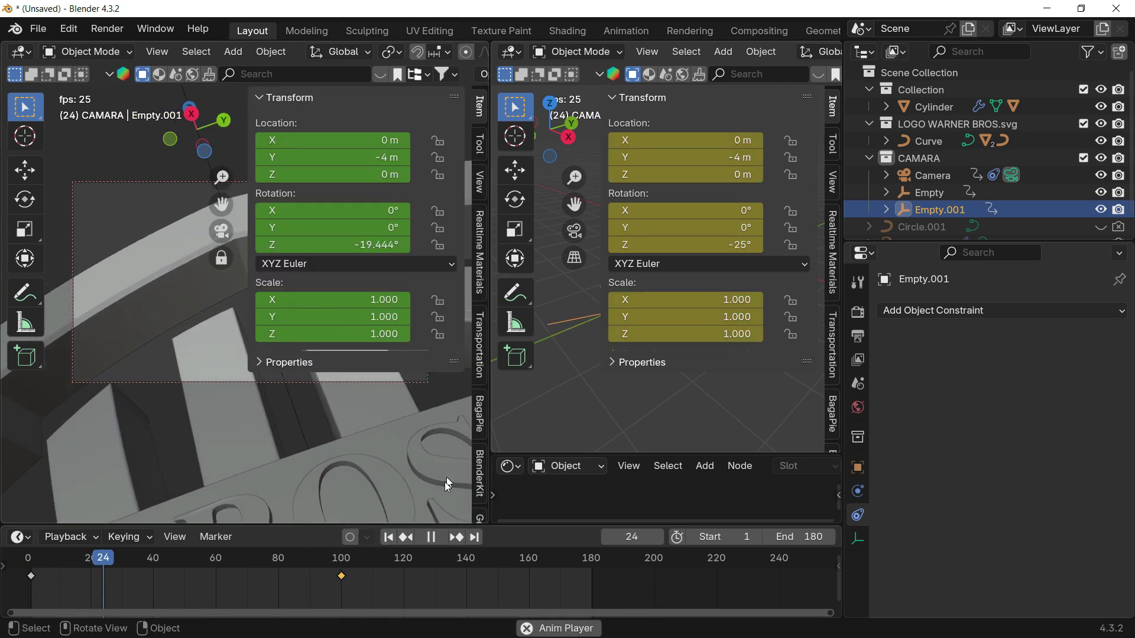
pyautogui.press('space')
pyautogui.press('space')
pyautogui.press('n')
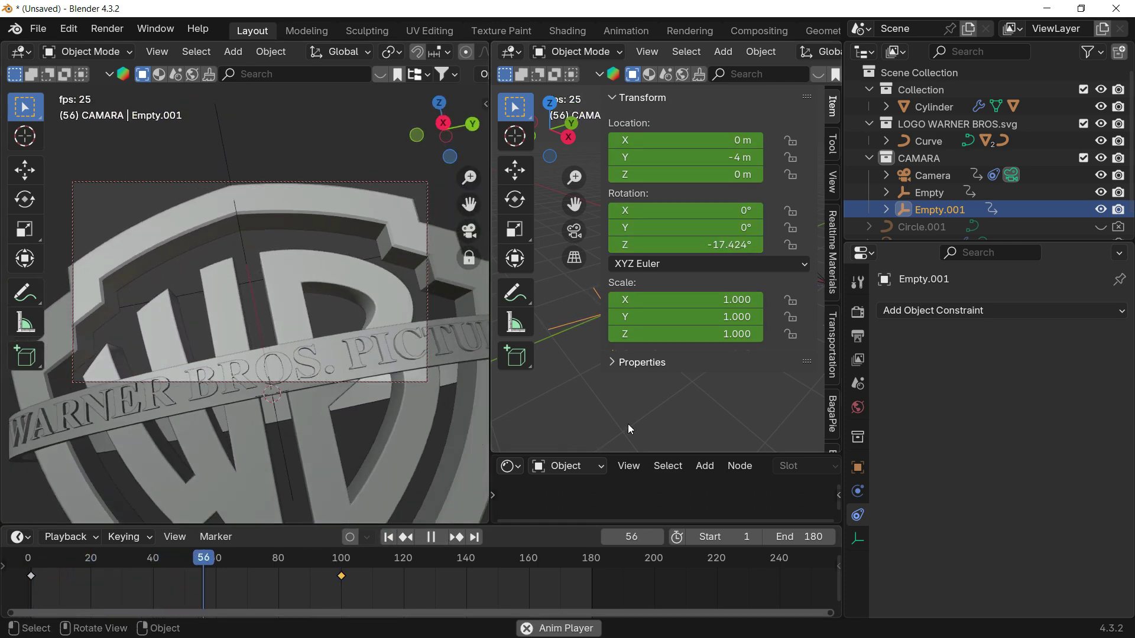
pyautogui.press('n')
pyautogui.press('space')
pyautogui.hotkey('shift', 'Left')
pyautogui.press('space')
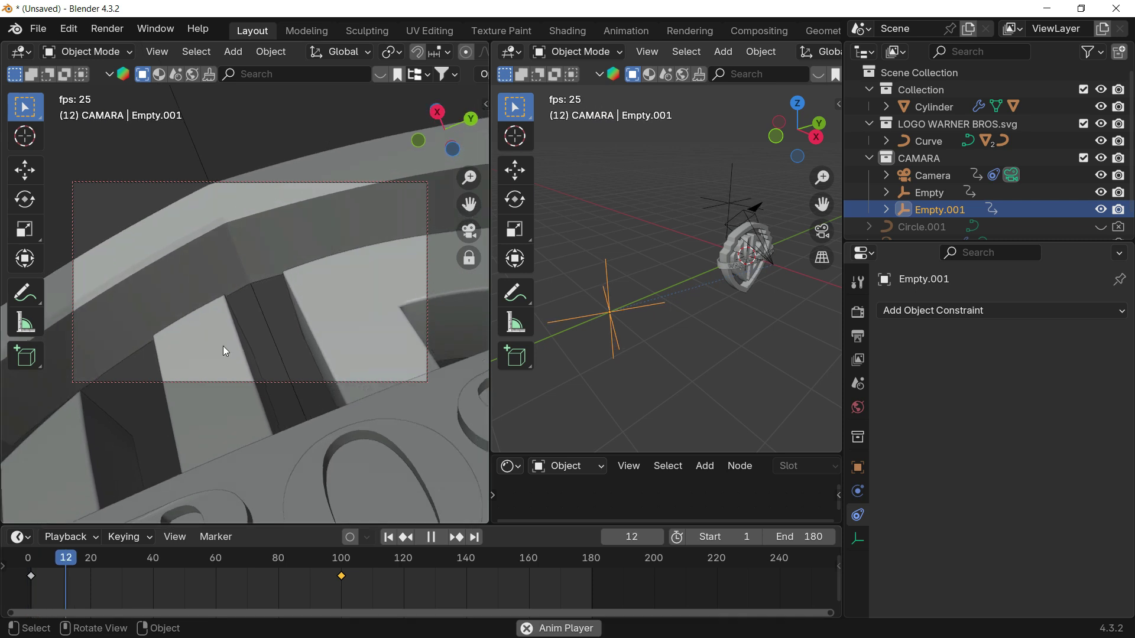
# - Change the interpolation mode of Empty.001's keyframes at frames 1 and 100
pyautogui.rightClick(159, 579)
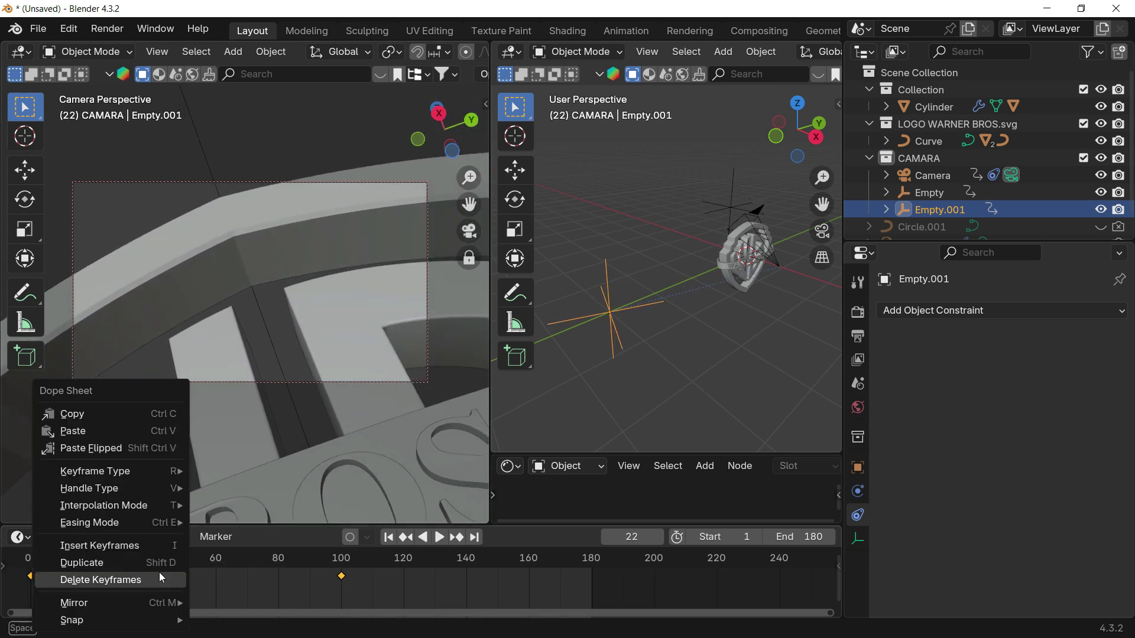
pyautogui.moveTo(141, 508)
pyautogui.click(260, 433)
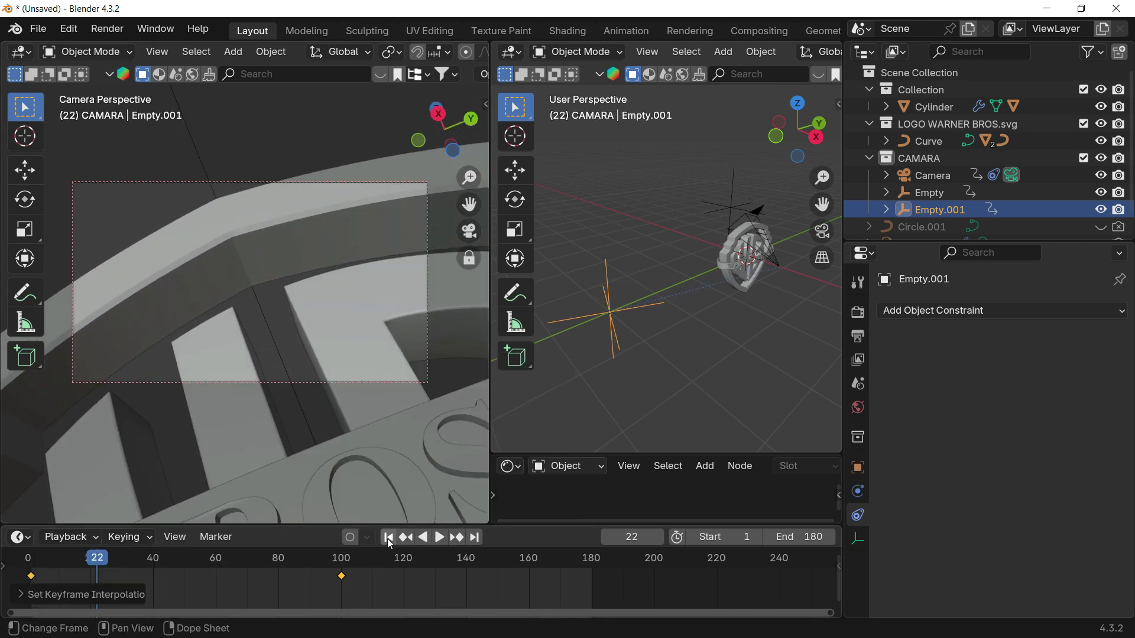
# - Play back and scrub the animation through the camera to examine how the roll straightens during the pull-back
pyautogui.press('space')
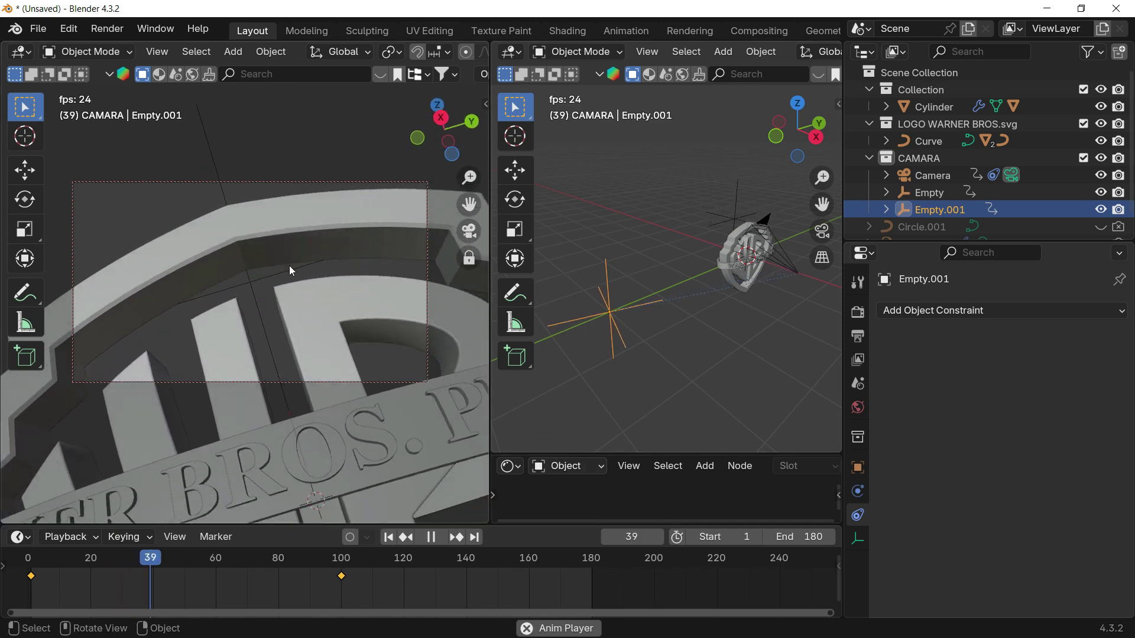
pyautogui.click(144, 208)
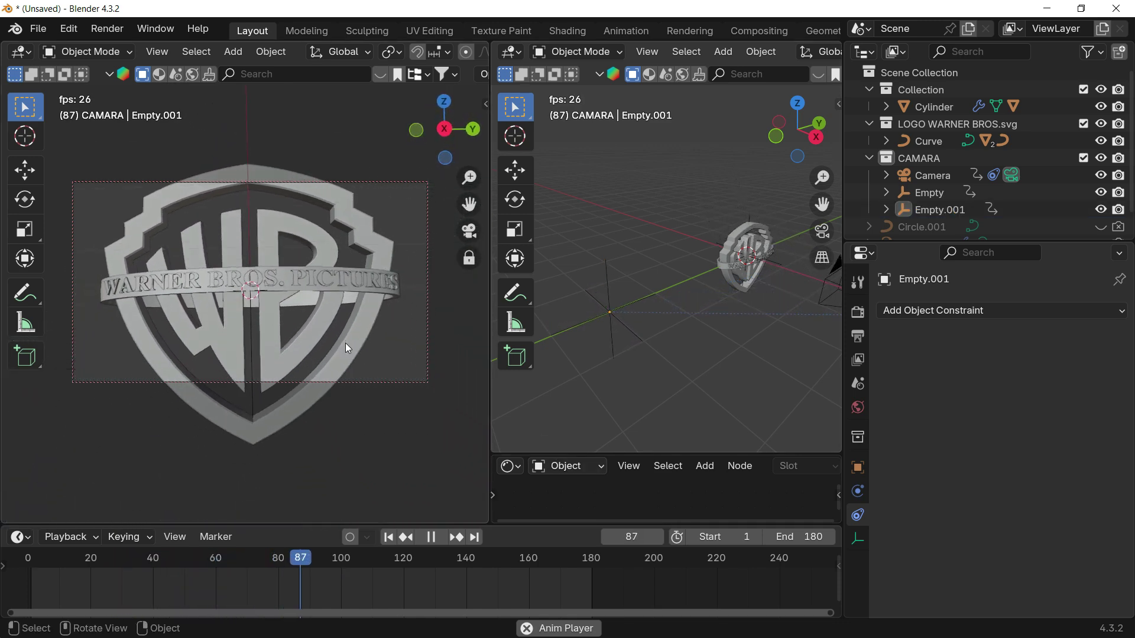
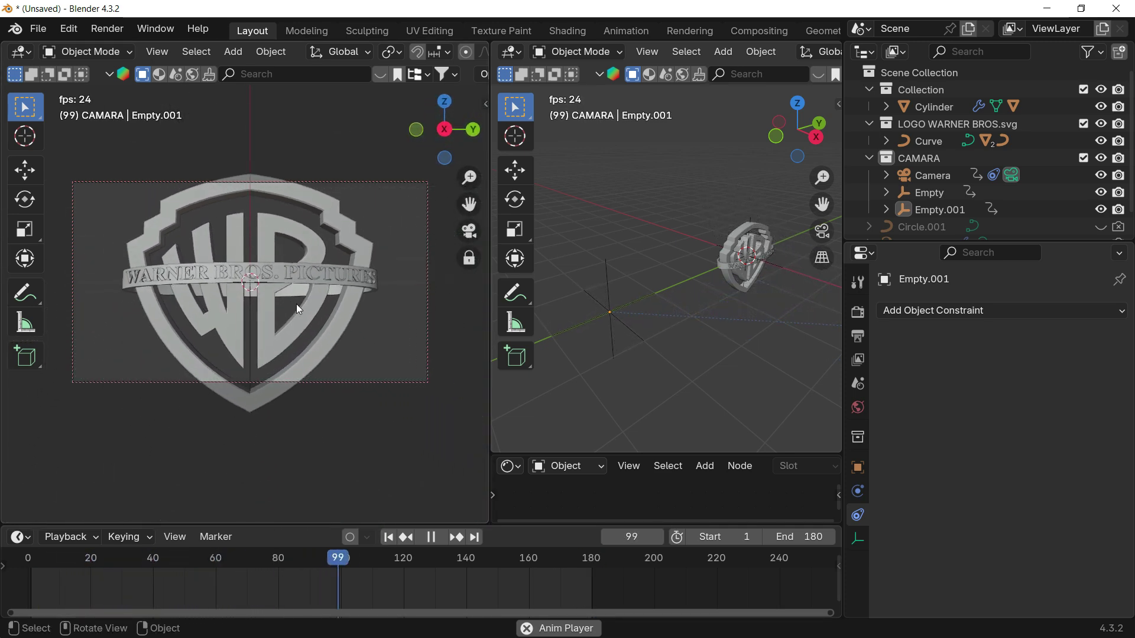
pyautogui.press('space')
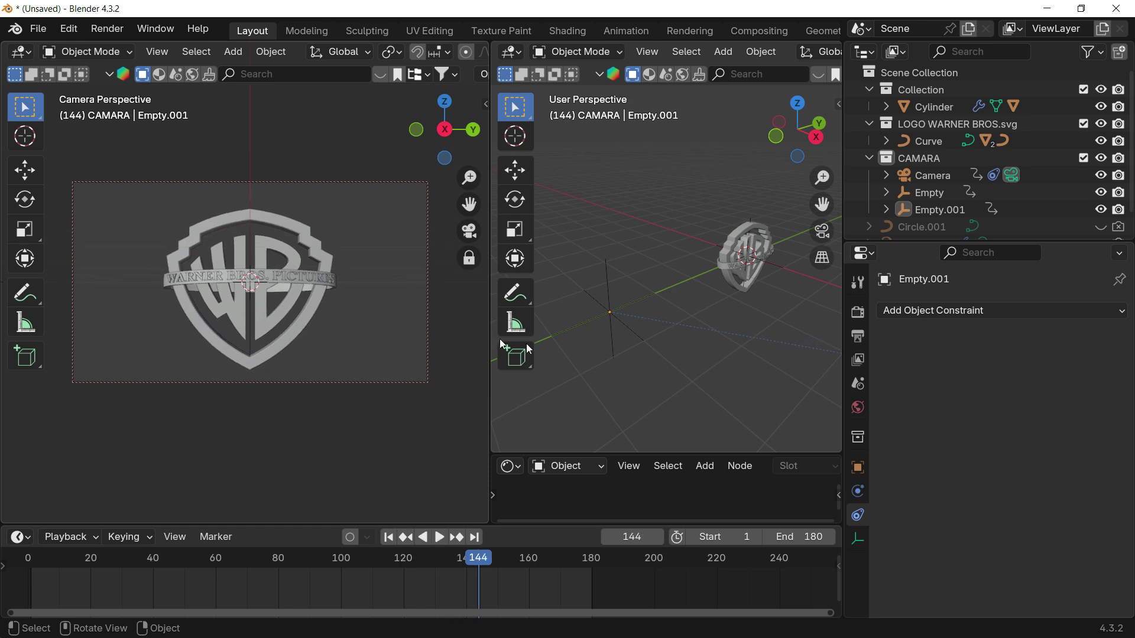
pyautogui.press('space')
pyautogui.click(387, 188)
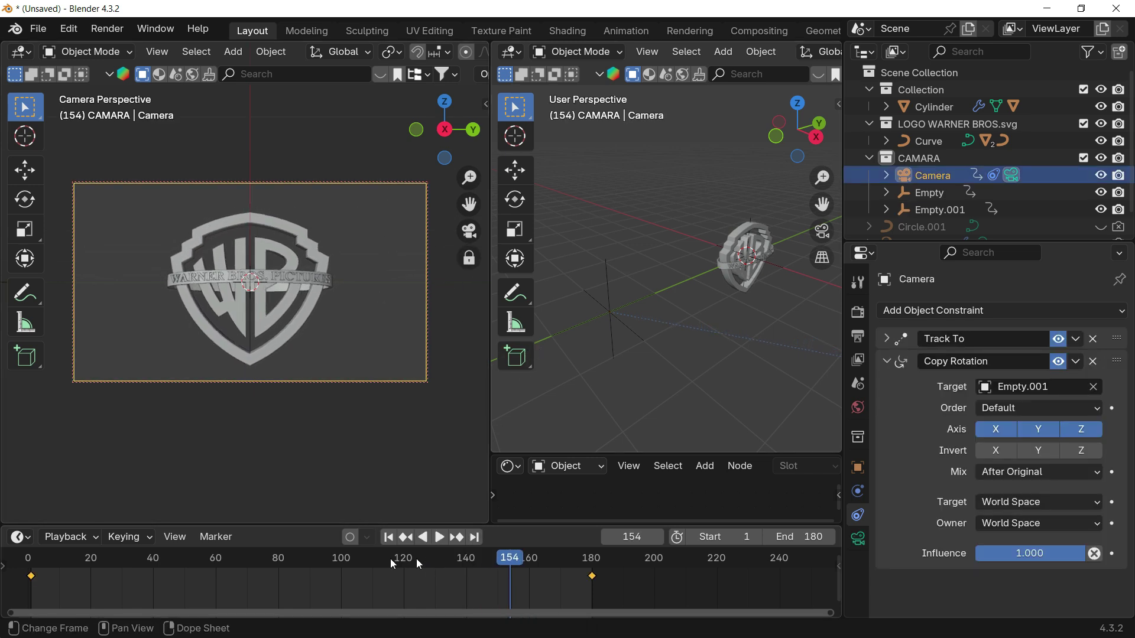
pyautogui.moveTo(417, 564); pyautogui.dragTo(186, 559)
pyautogui.press('space')
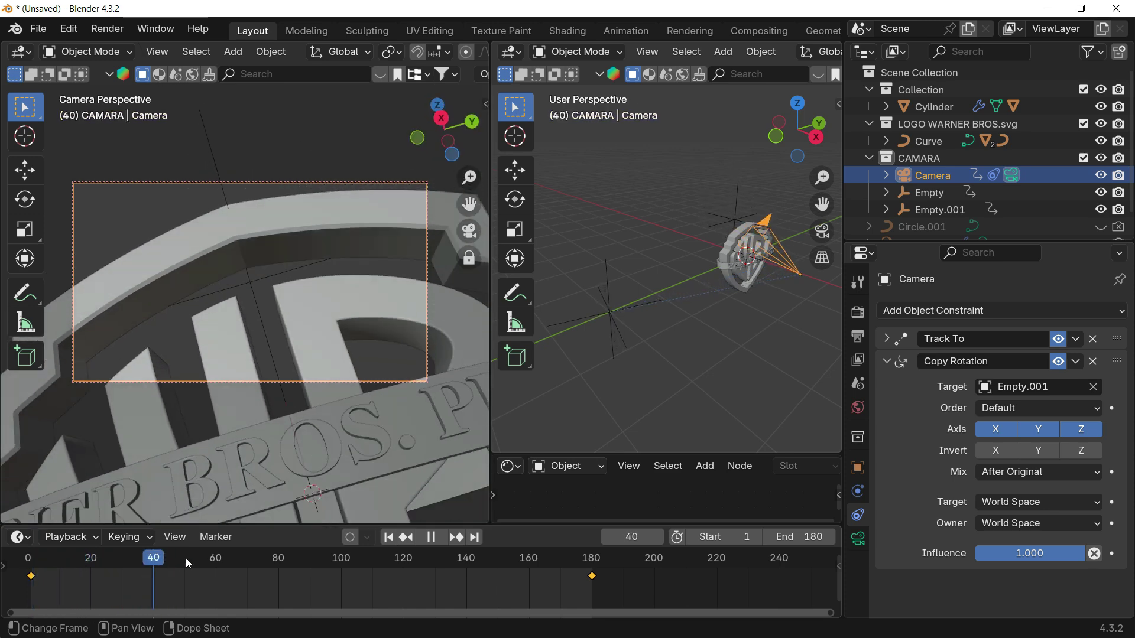
pyautogui.press('space')
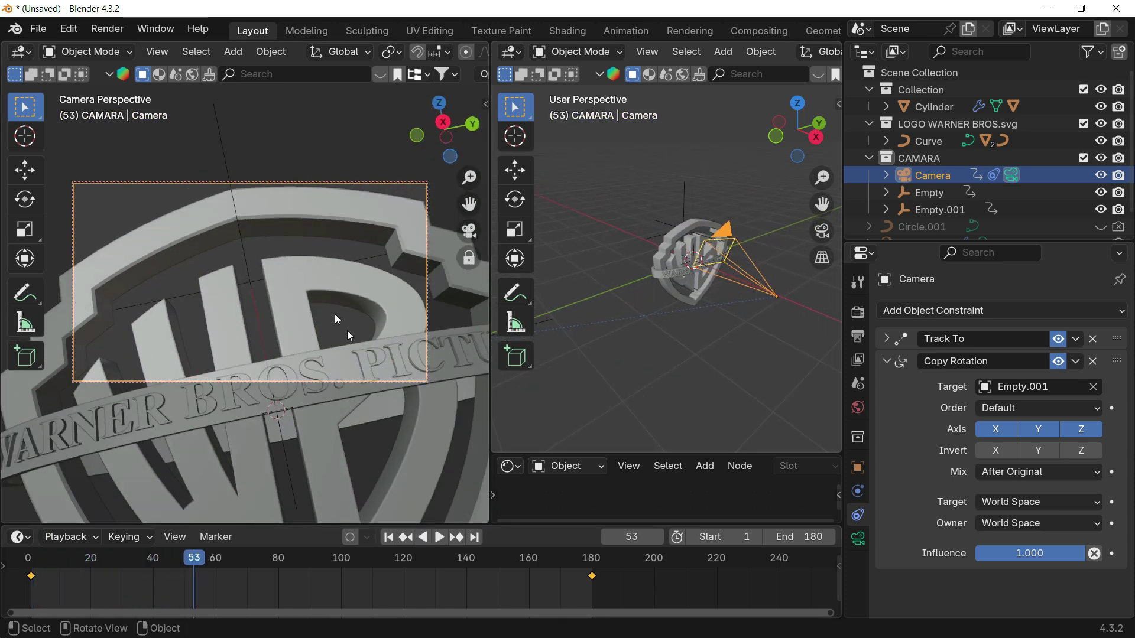
# - At frame 140, insert keyframes on the shield outline, the WB letters, the banner text and the Cylinder band in camera view
pyautogui.click(329, 236)
pyautogui.moveTo(470, 239); pyautogui.dragTo(449, 453, button='middle')
pyautogui.click(388, 538)
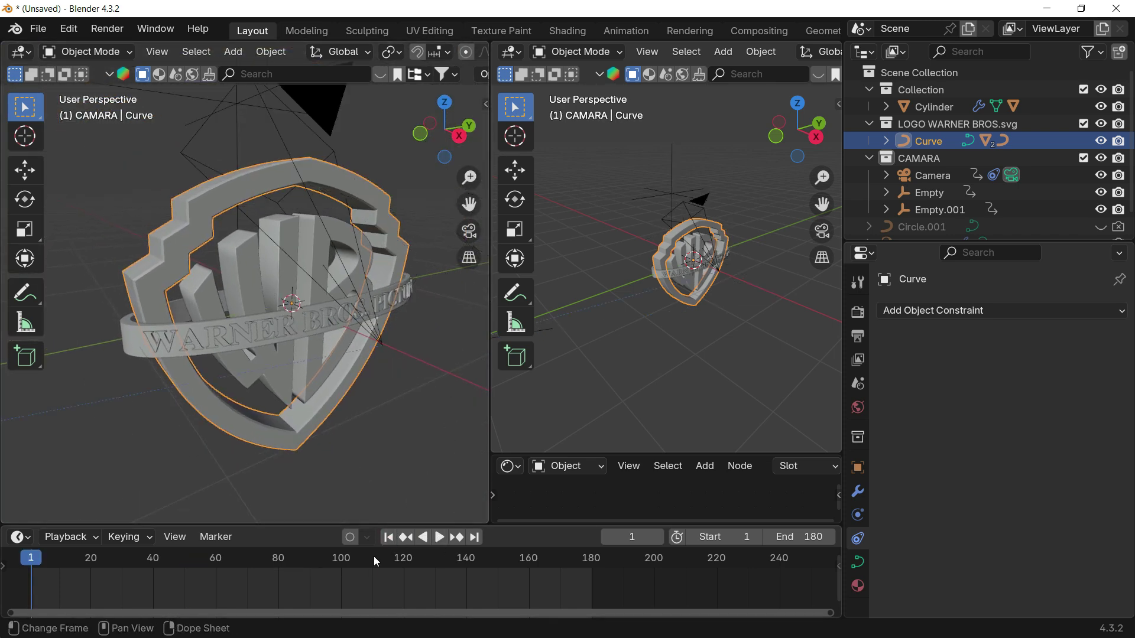
pyautogui.click(480, 575)
pyautogui.press('space')
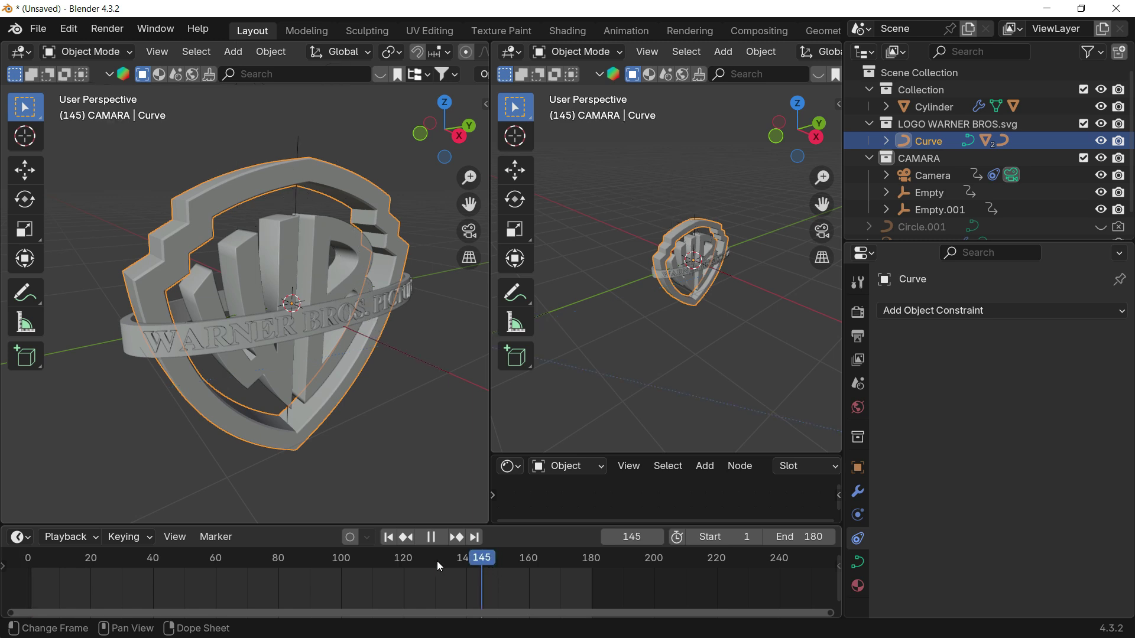
pyautogui.press('KP_0')
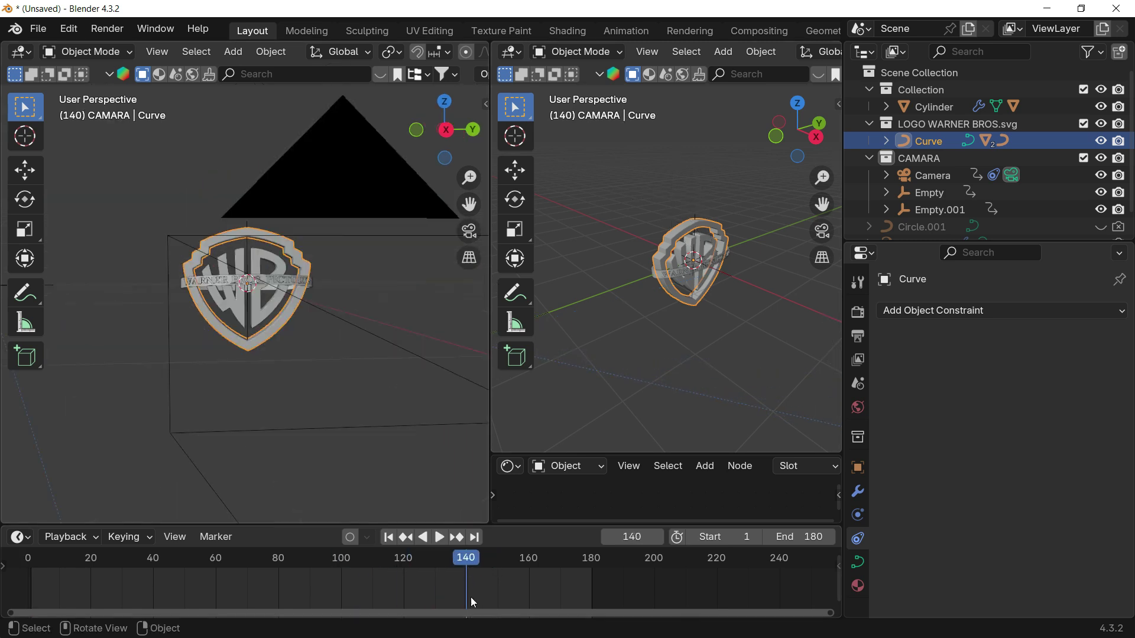
pyautogui.moveTo(480, 564); pyautogui.dragTo(466, 586)
pyautogui.press('space')
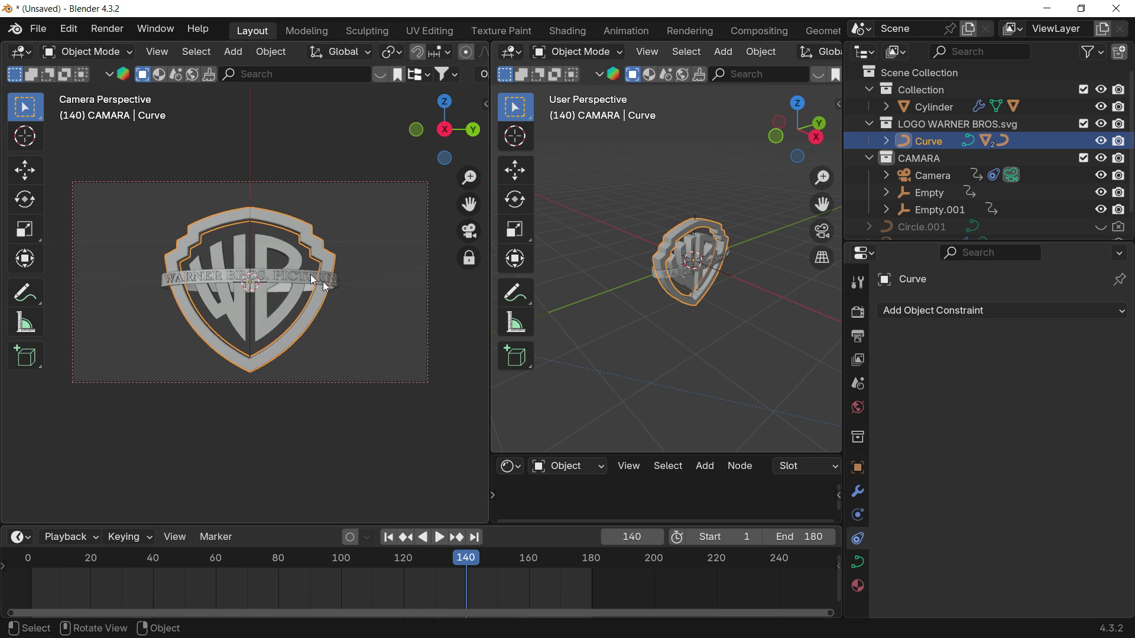
pyautogui.click(289, 254)
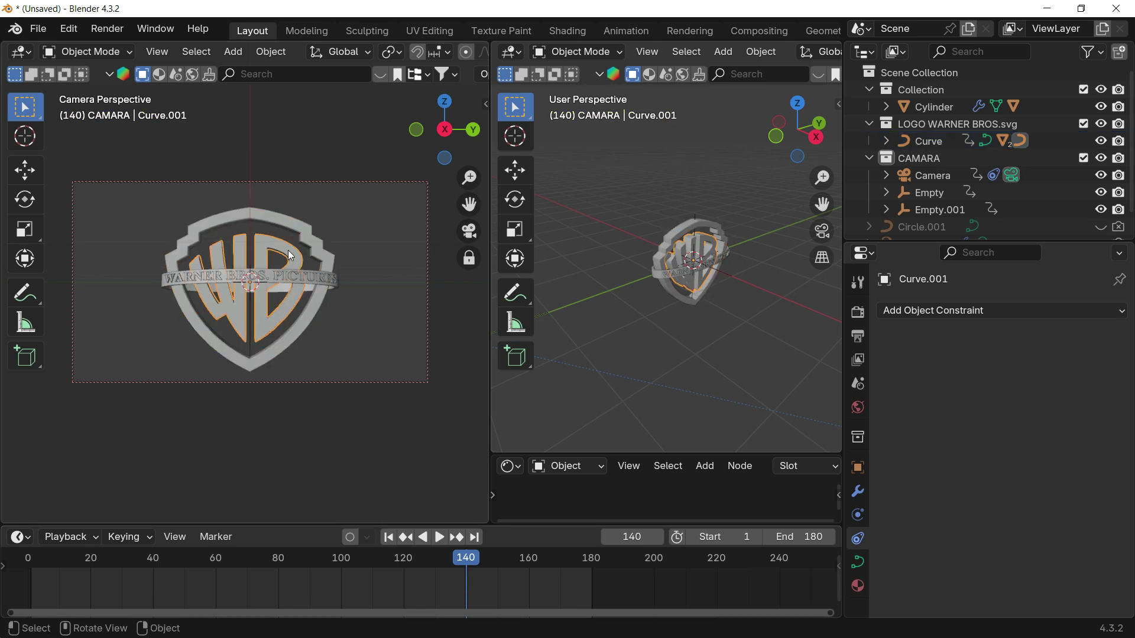
pyautogui.click(301, 282)
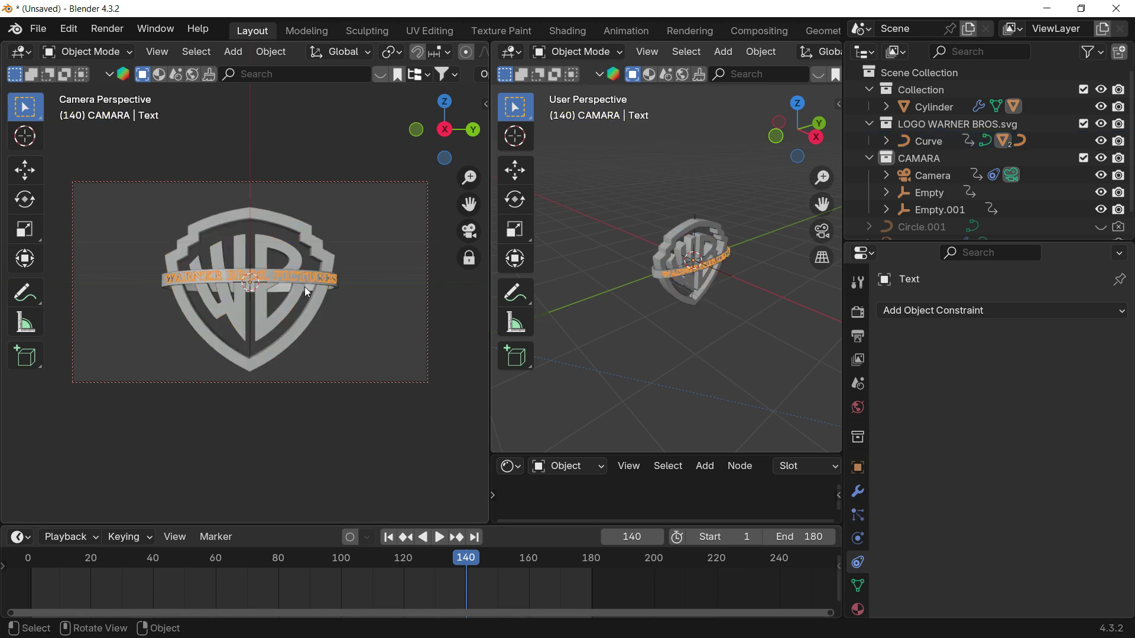
pyautogui.click(304, 282)
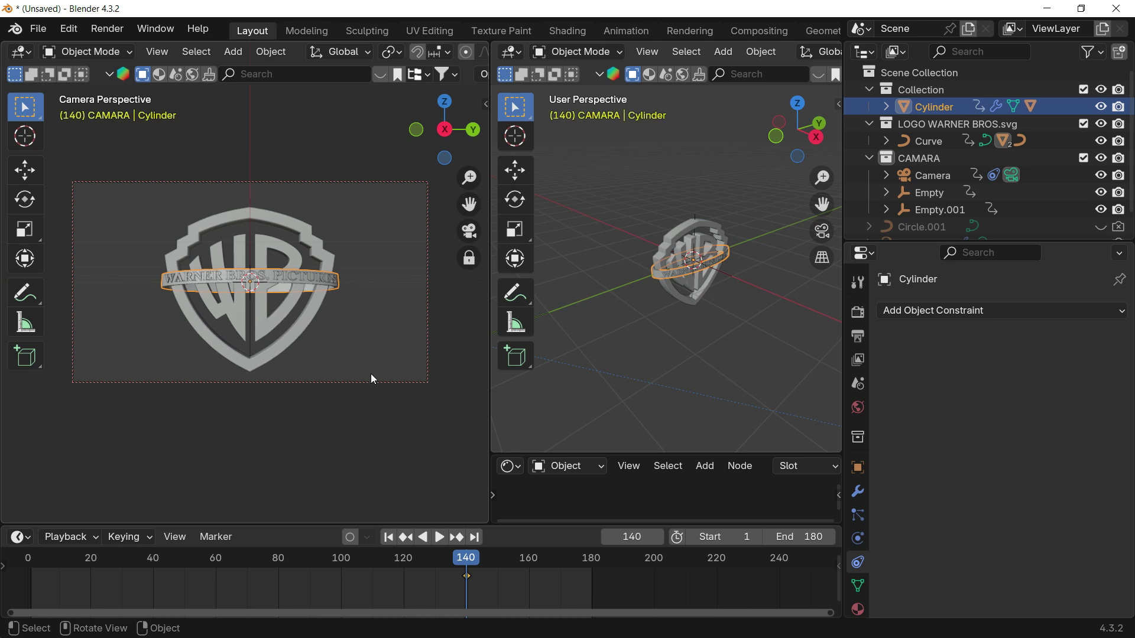
# - At frame 1, rotate the shield outline about 26 degrees around the global Z axis and insert a keyframe on it
pyautogui.click(292, 277)
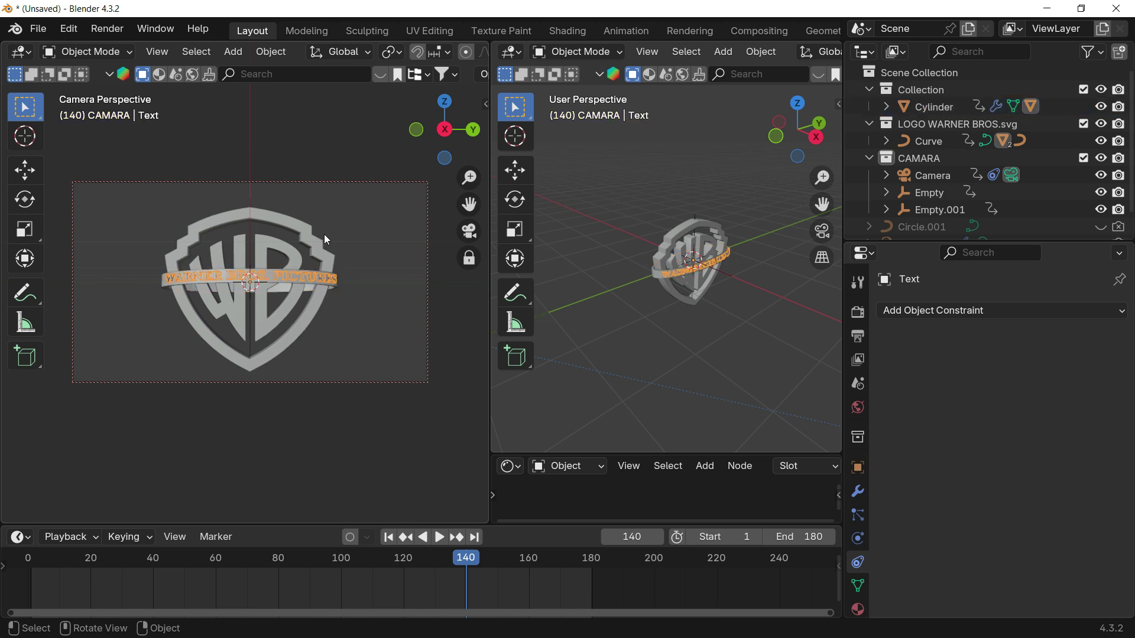
pyautogui.moveTo(473, 562); pyautogui.dragTo(32, 572)
pyautogui.scroll(8, 710, 196)
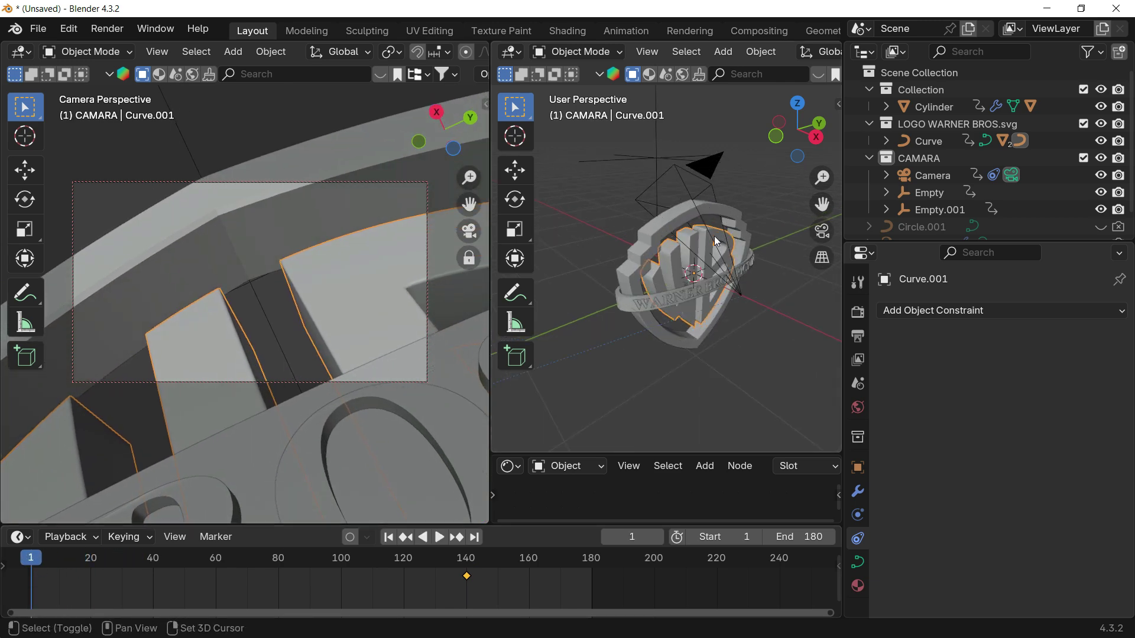
pyautogui.scroll(-3, 722, 251)
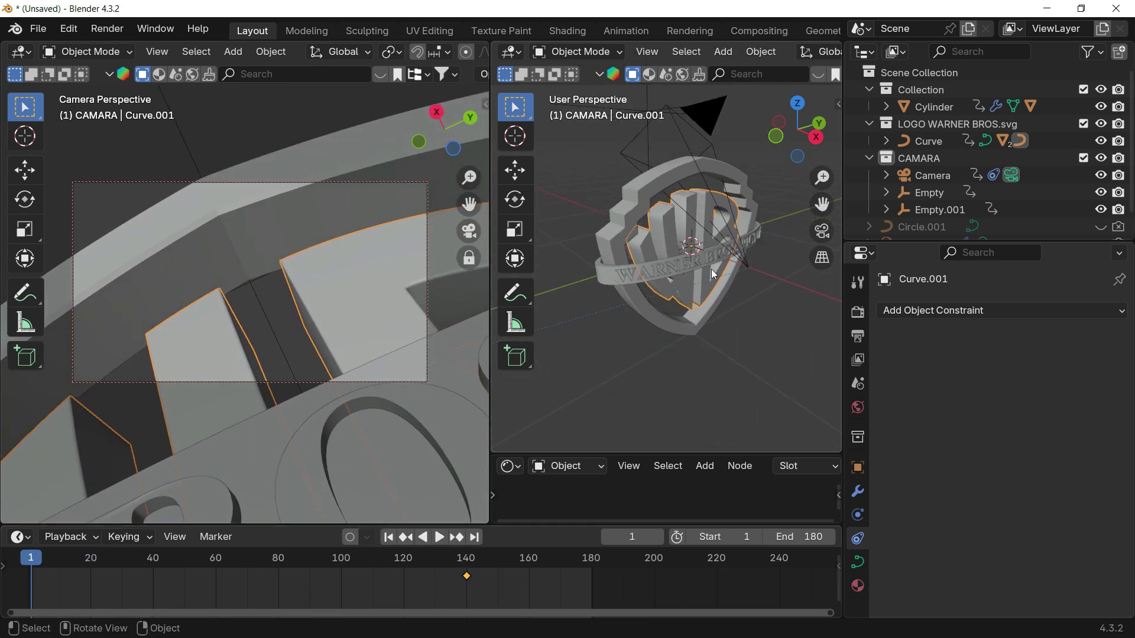
pyautogui.moveTo(712, 269); pyautogui.dragTo(737, 238, button='middle')
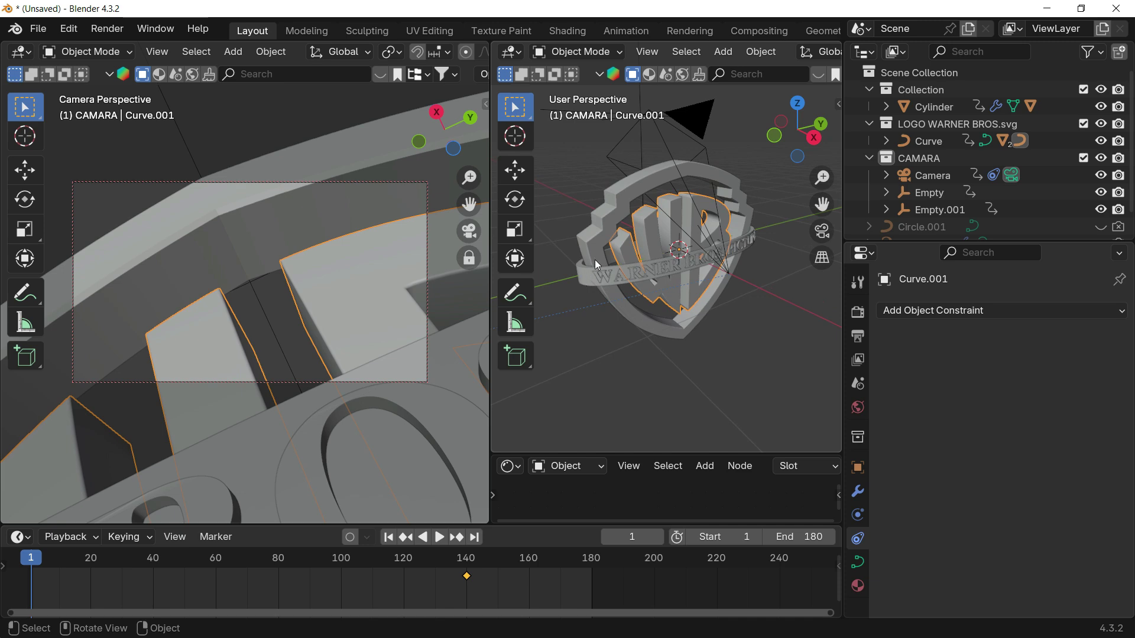
pyautogui.click(743, 196)
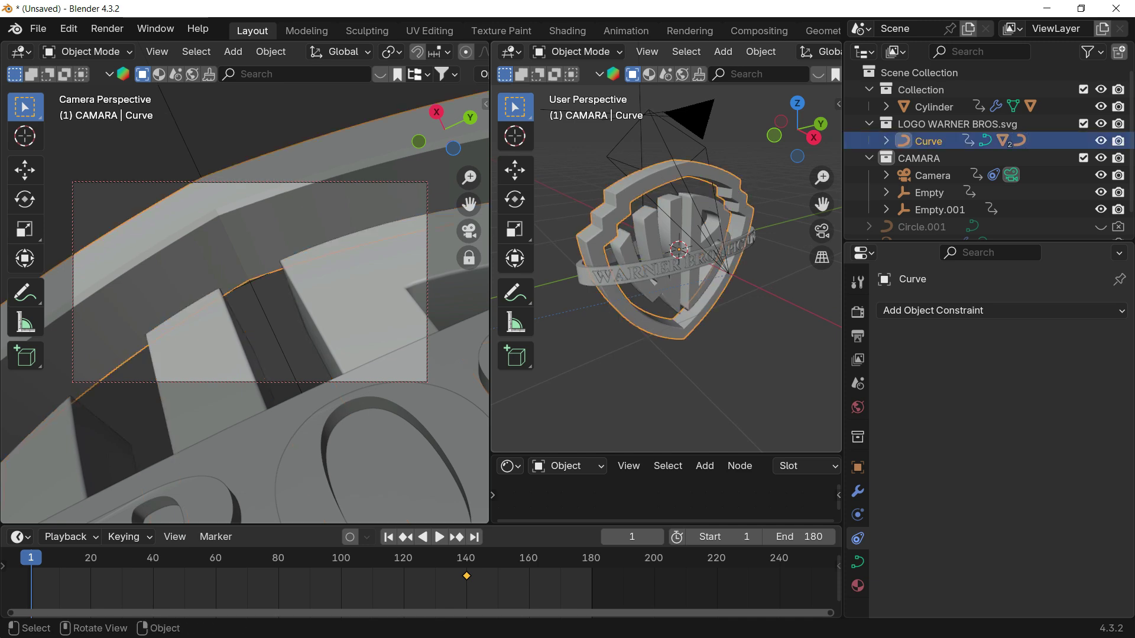
pyautogui.press('r')
pyautogui.press('z')
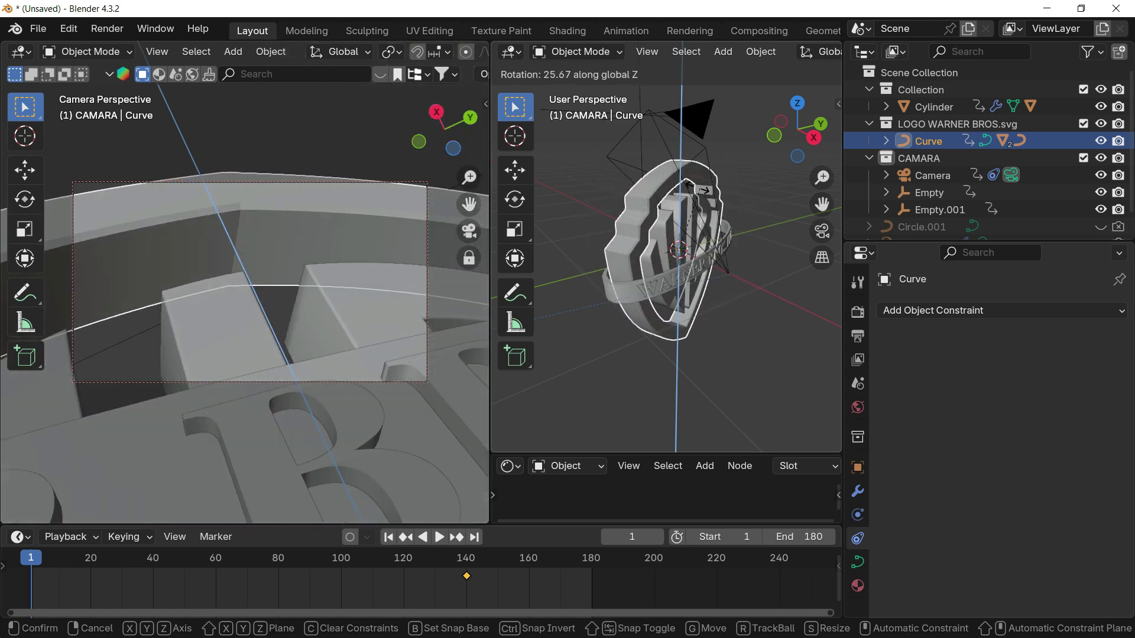
pyautogui.click(709, 195)
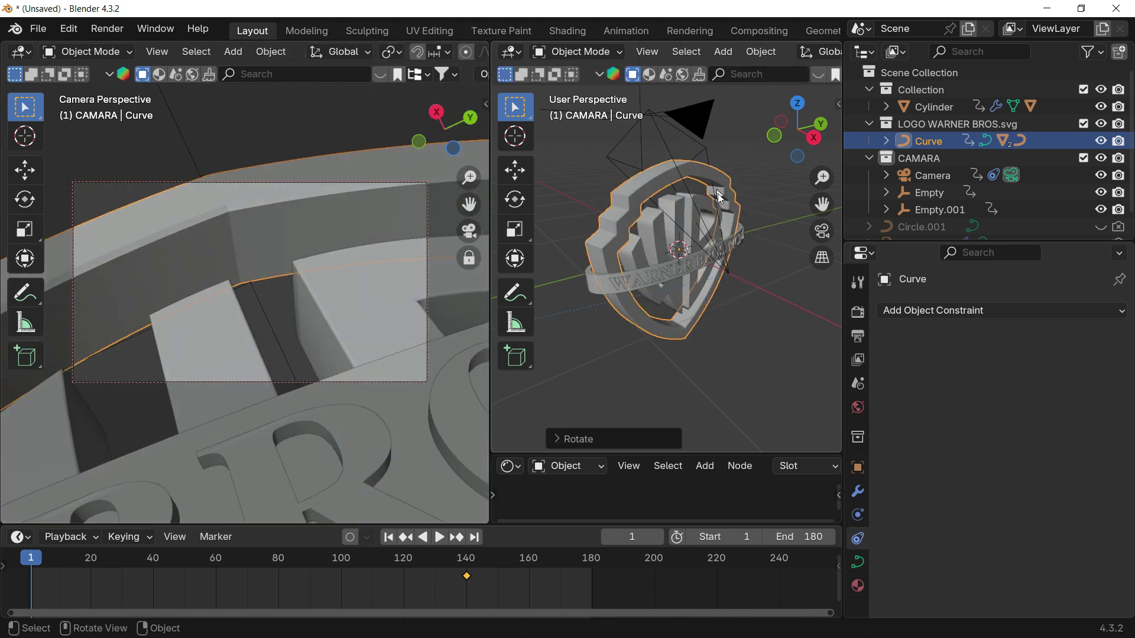
pyautogui.press('r')
pyautogui.press('z')
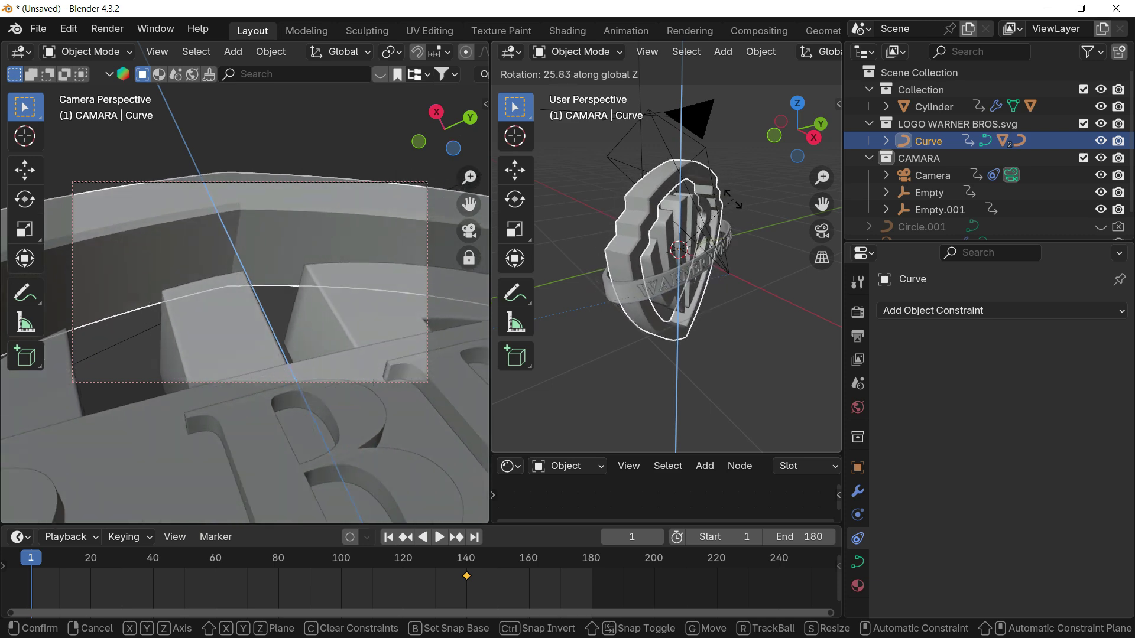
pyautogui.click(736, 206)
# - Play back the shield outline's rotation and return to frame 1
pyautogui.press('space')
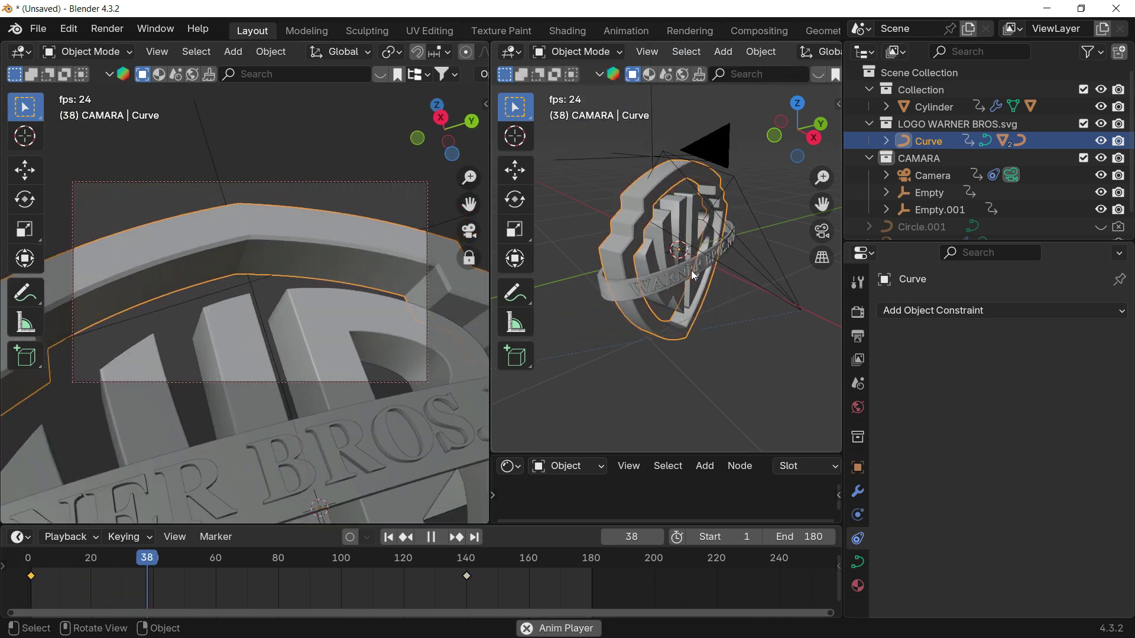
pyautogui.press('space')
pyautogui.click(389, 538)
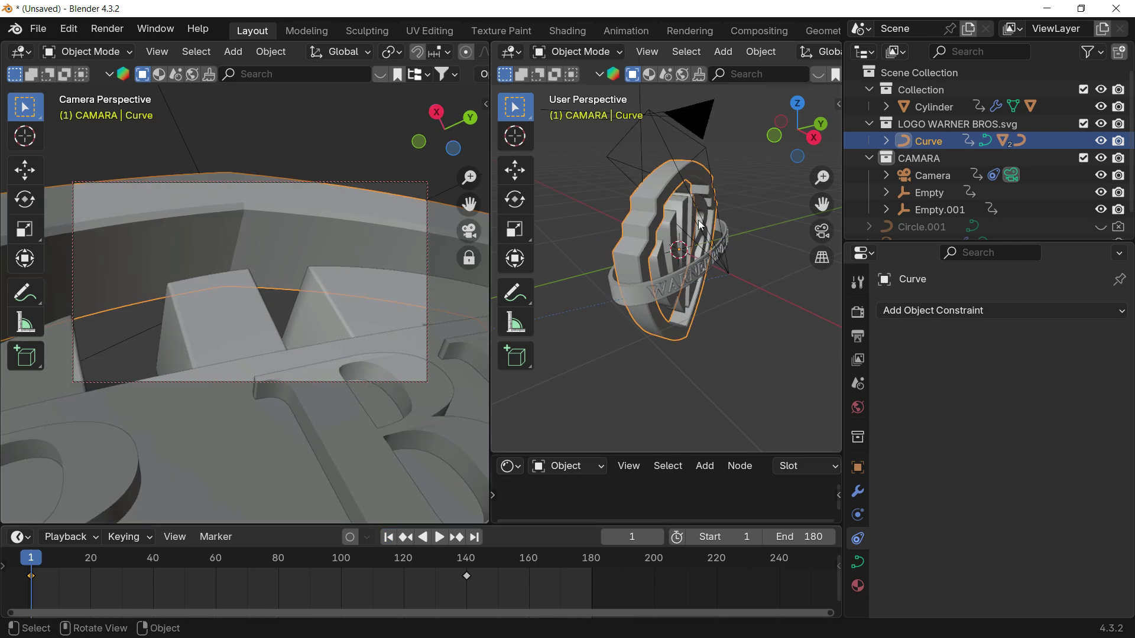
# - At frame 1, rotate the WB letters about 33 degrees around the global X axis and insert a keyframe on them
pyautogui.click(690, 231)
pyautogui.moveTo(721, 228)
pyautogui.mouseDown(button='middle')
pyautogui.moveTo(701, 230)
pyautogui.moveTo(737, 214)
pyautogui.mouseUp(button='middle')
pyautogui.scroll(2, 725, 217)
pyautogui.press('r')
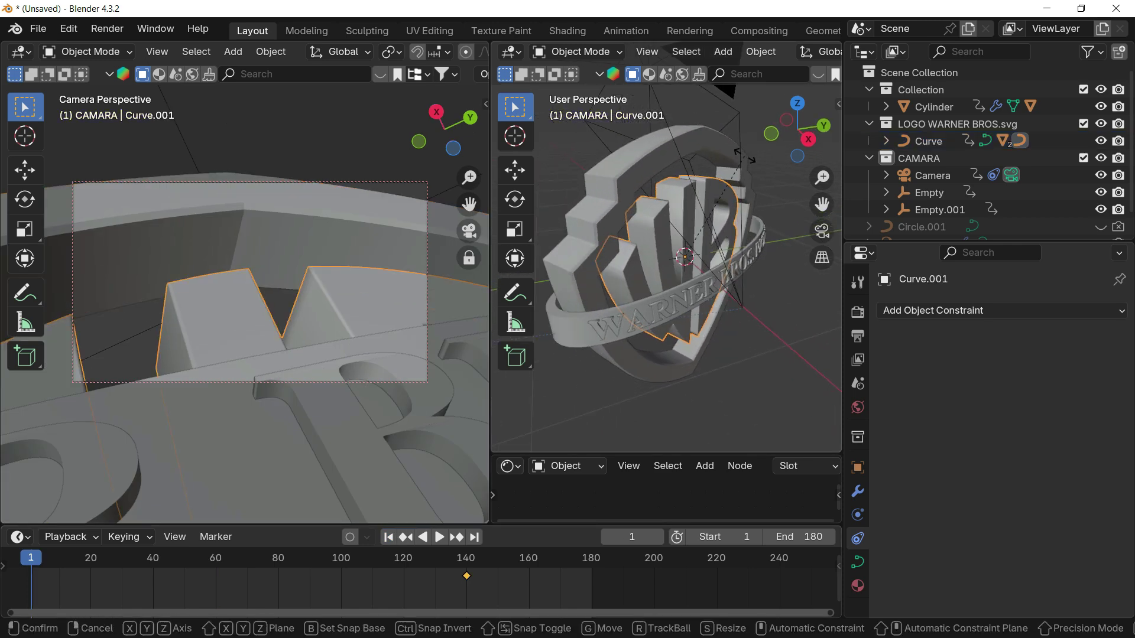
pyautogui.rightClick(754, 241)
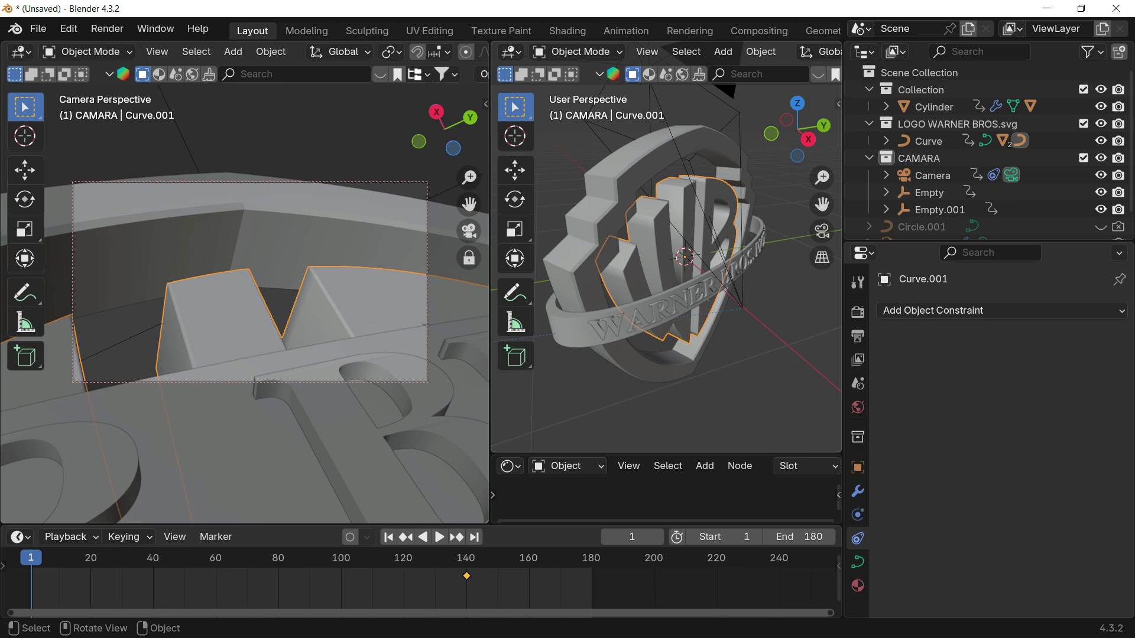
pyautogui.press('r')
pyautogui.rightClick(780, 290)
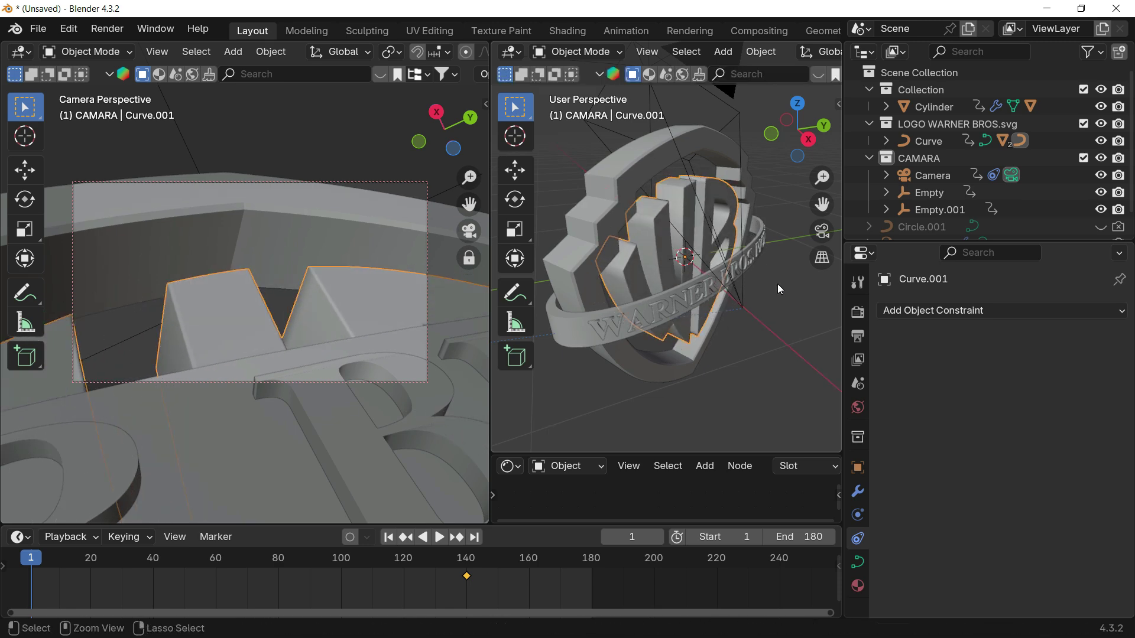
pyautogui.press('x')
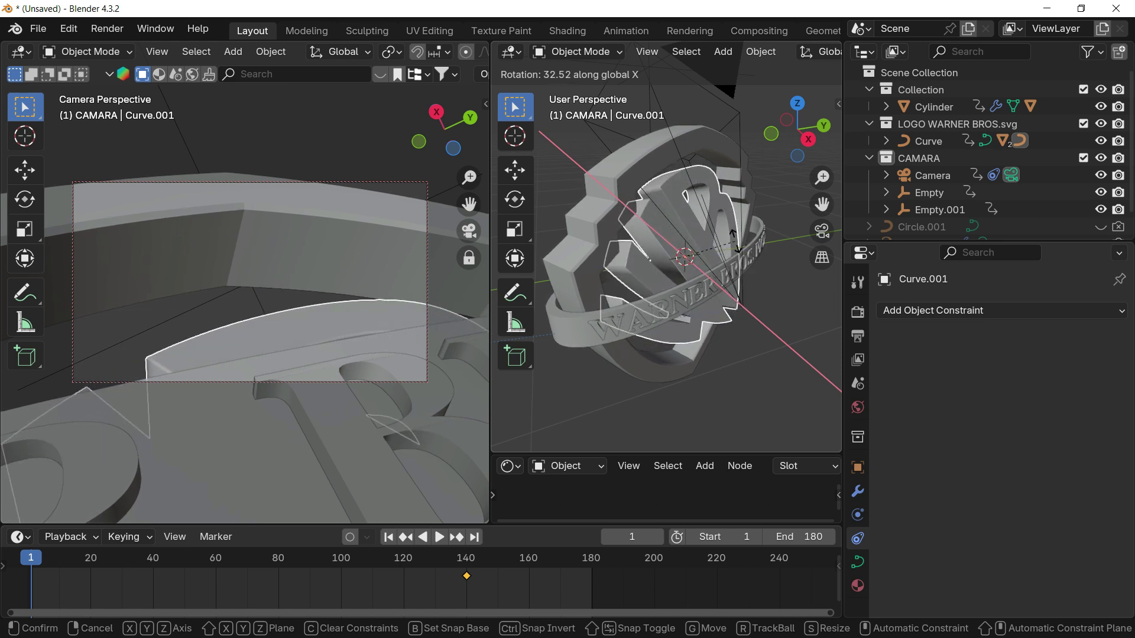
pyautogui.click(734, 242)
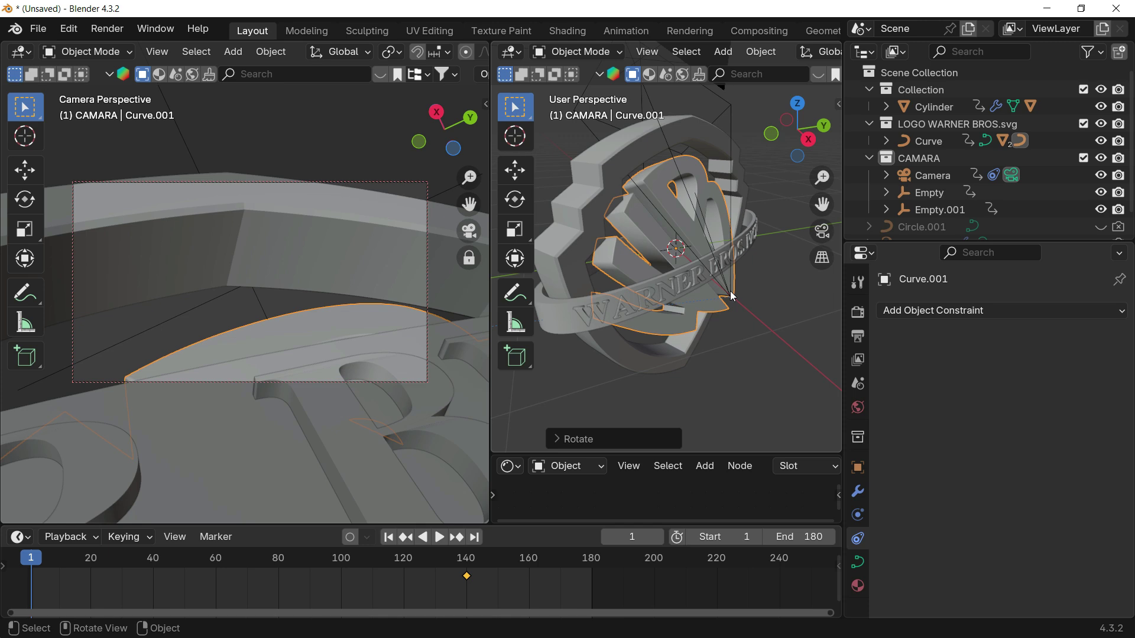
pyautogui.press('i')
# - Play back the animation through the camera to check the WB letters' rotation
pyautogui.press('space')
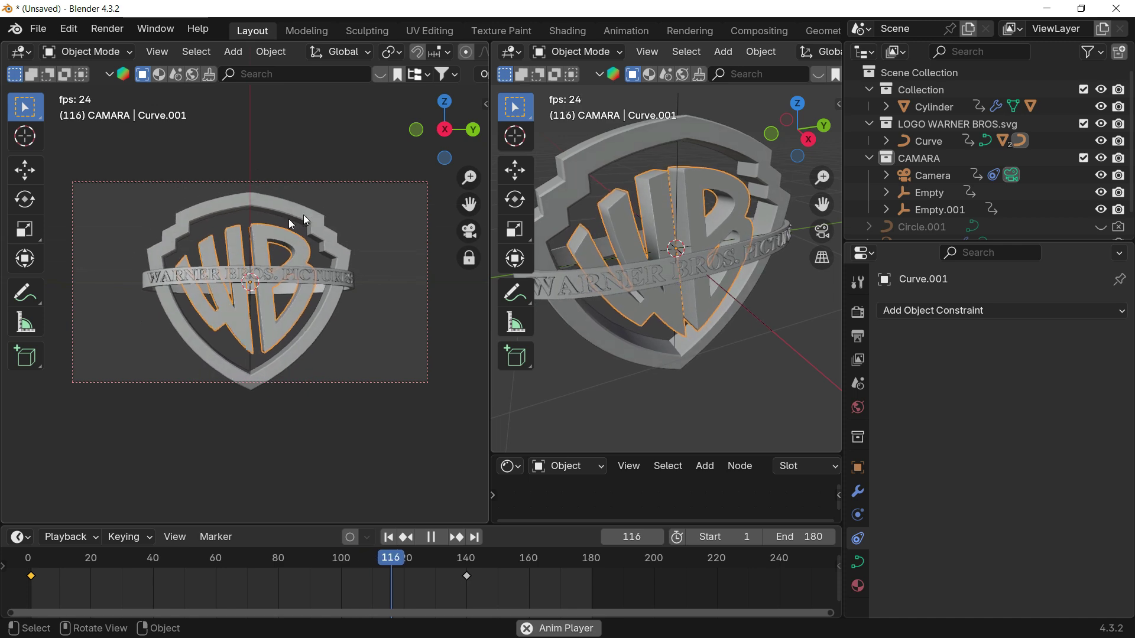
pyautogui.click(250, 203)
pyautogui.press('Escape')
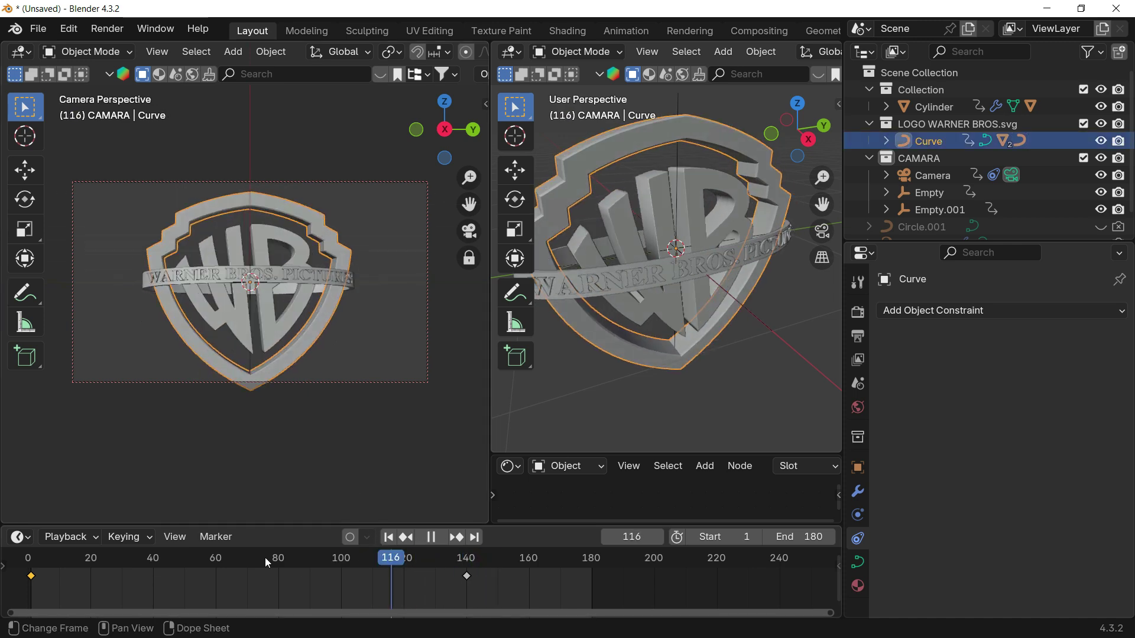
# - At frame 40, lower the Cylinder band about 0.47 m along global Z, insert a keyframe, and play back its rise
pyautogui.moveTo(265, 558); pyautogui.dragTo(28, 575)
pyautogui.click(622, 293)
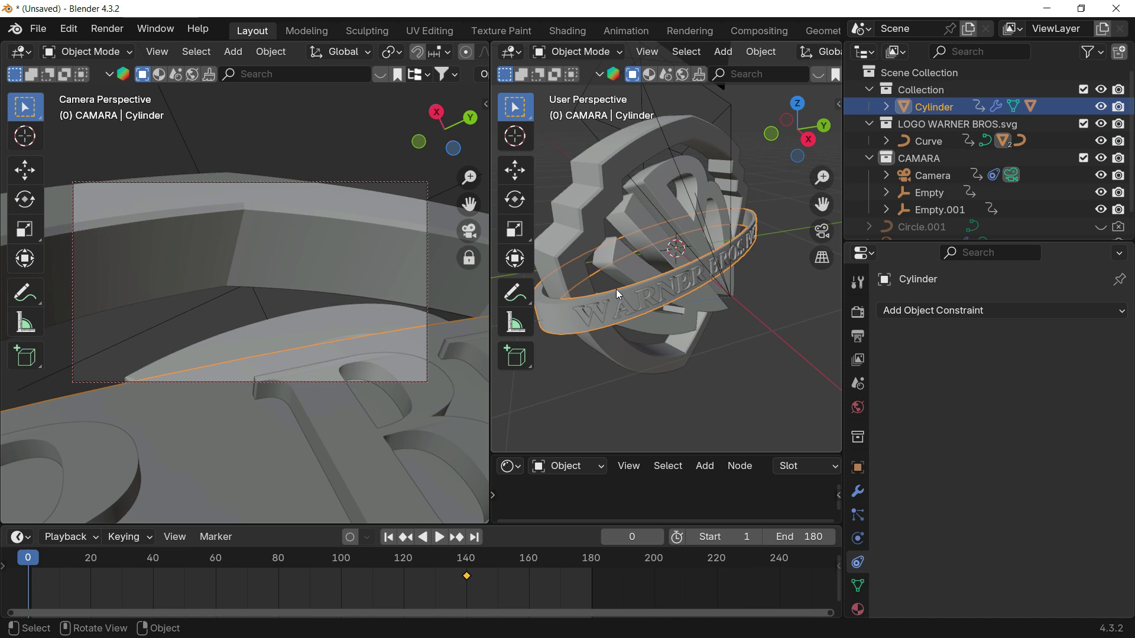
pyautogui.moveTo(87, 564); pyautogui.dragTo(213, 571)
pyautogui.scroll(-3, 700, 306)
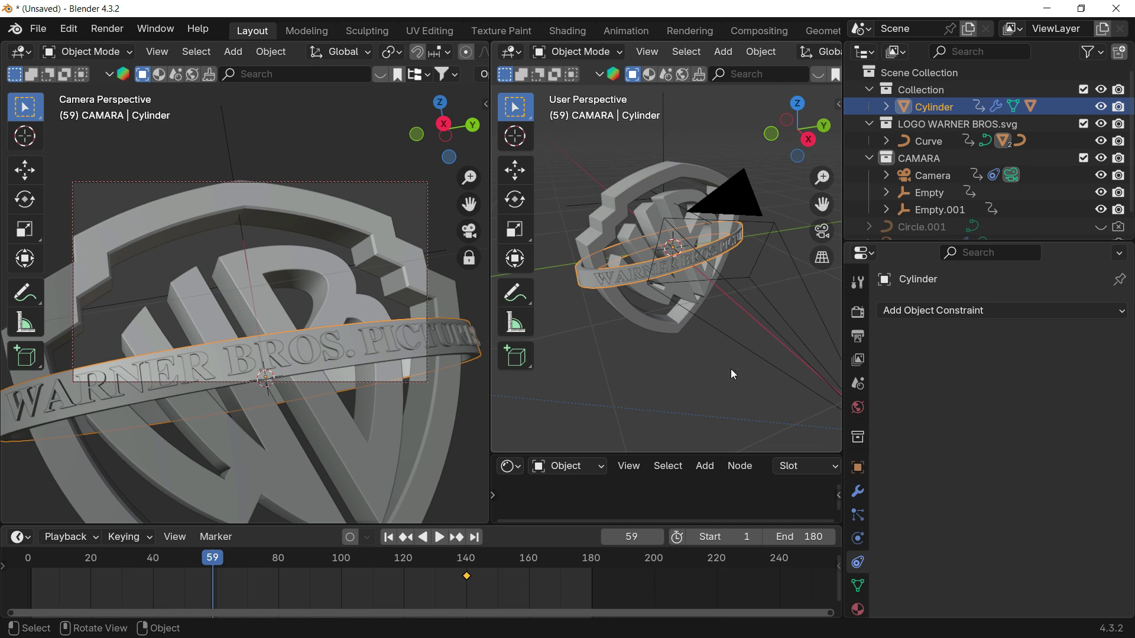
pyautogui.moveTo(214, 566); pyautogui.dragTo(154, 578)
pyautogui.press('g')
pyautogui.press('z')
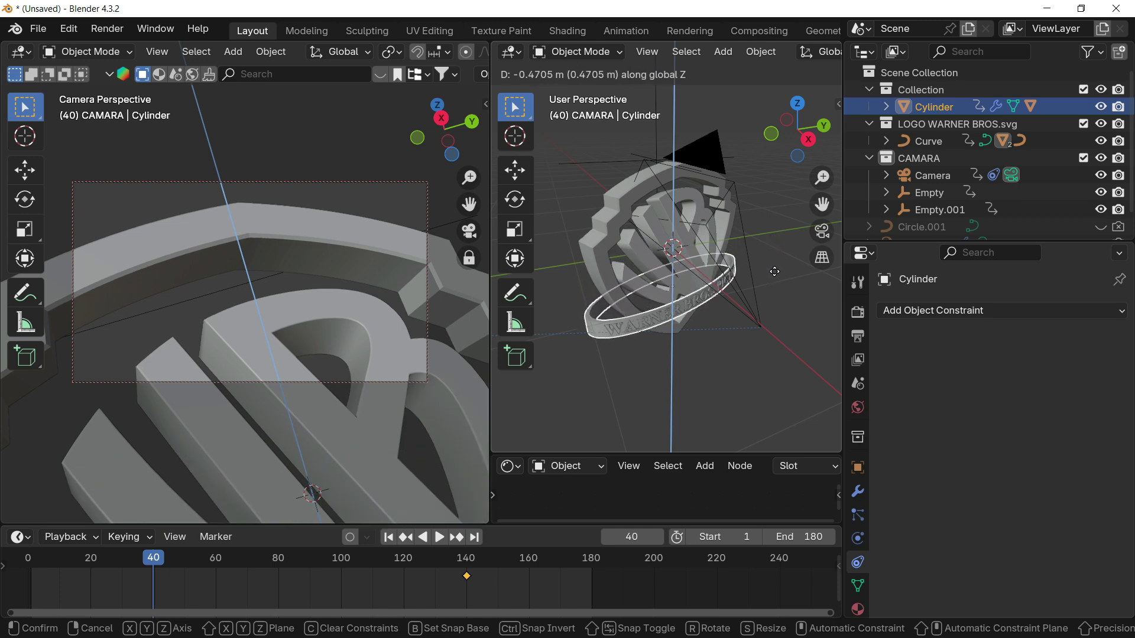
pyautogui.click(770, 282)
pyautogui.press('i')
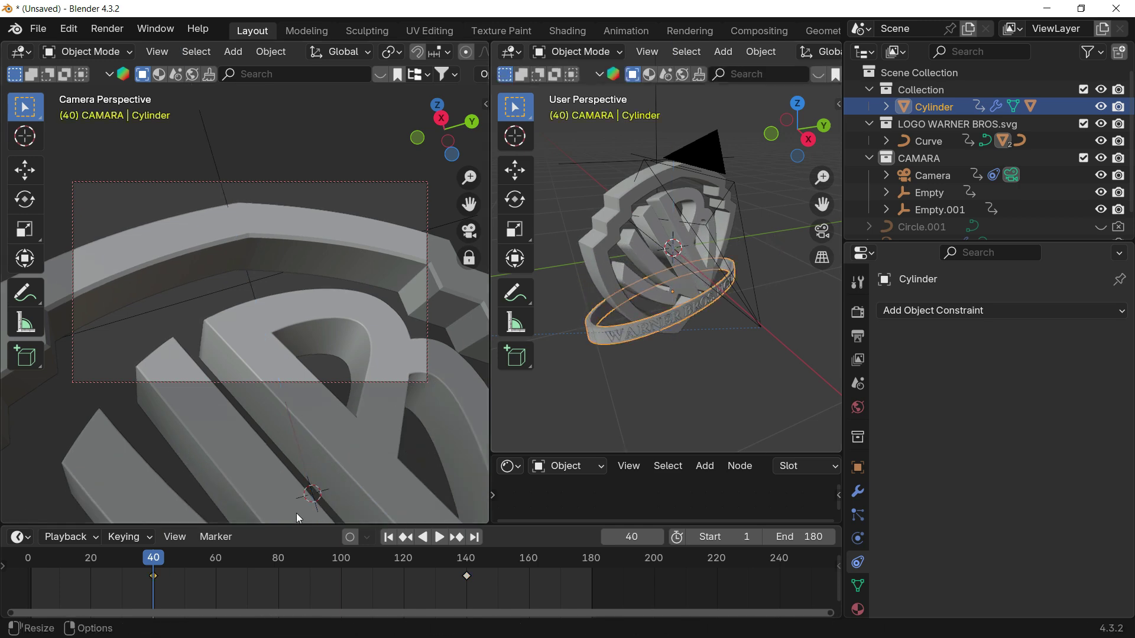
pyautogui.press('space')
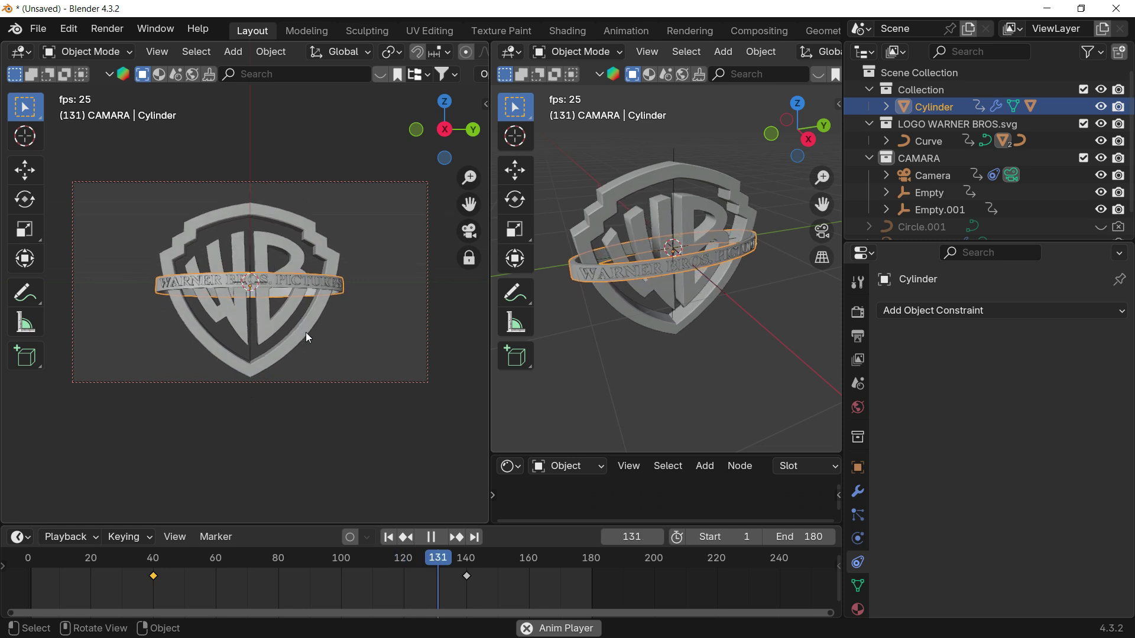
pyautogui.press('space')
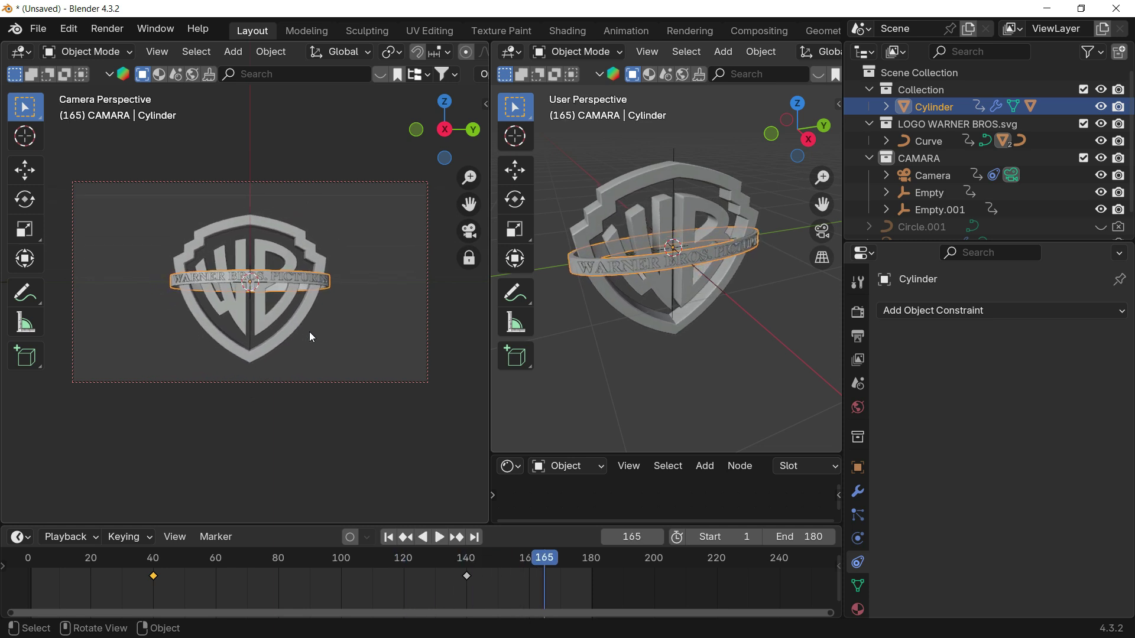
# - Change the interpolation mode of the Cylinder band's keyframes at frames 40 and 140, and of the shield outline's keyframes
pyautogui.moveTo(125, 558); pyautogui.dragTo(506, 588)
pyautogui.rightClick(307, 583)
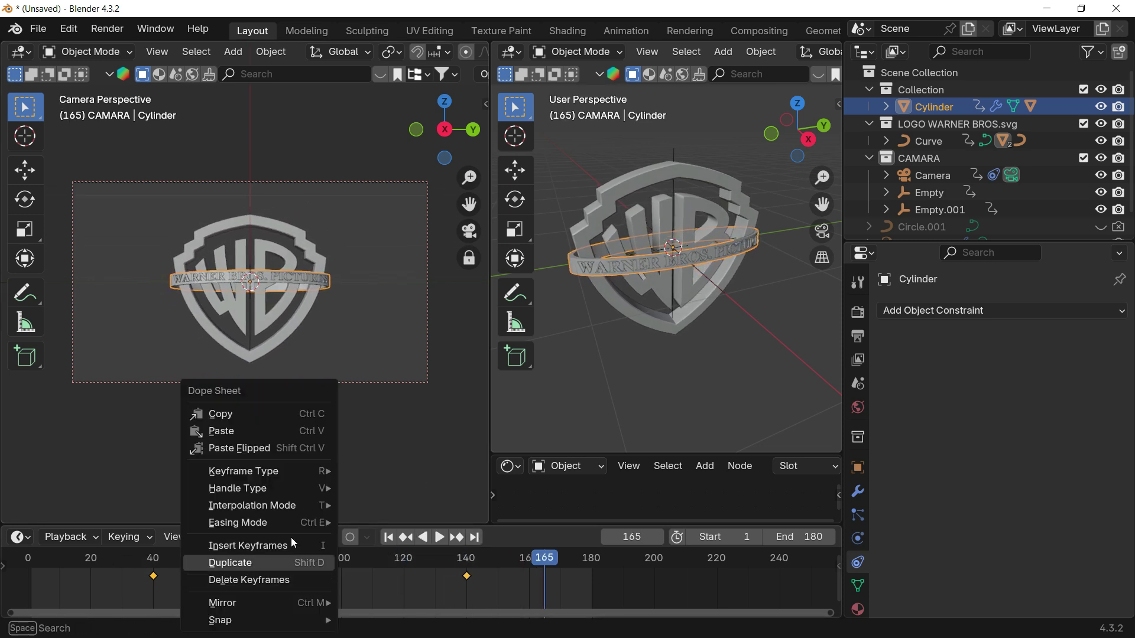
pyautogui.moveTo(283, 507)
pyautogui.click(400, 440)
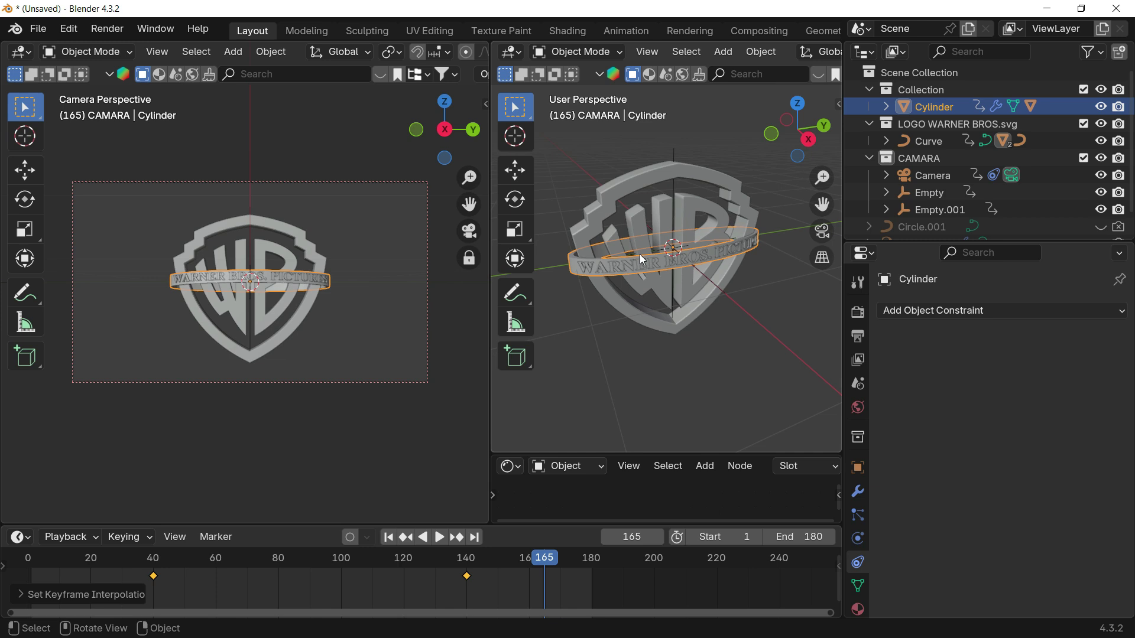
pyautogui.click(702, 178)
pyautogui.rightClick(154, 585)
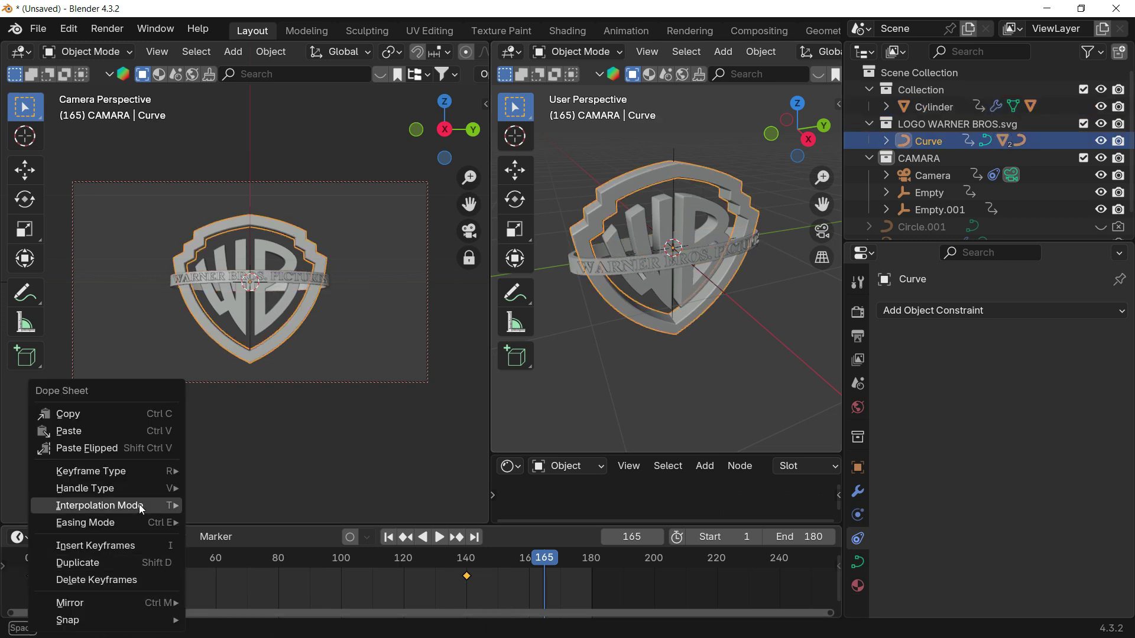
pyautogui.moveTo(139, 505)
pyautogui.click(236, 434)
# - Change the interpolation mode of the WB letters' keyframes at frames 1 and 140
pyautogui.click(690, 254)
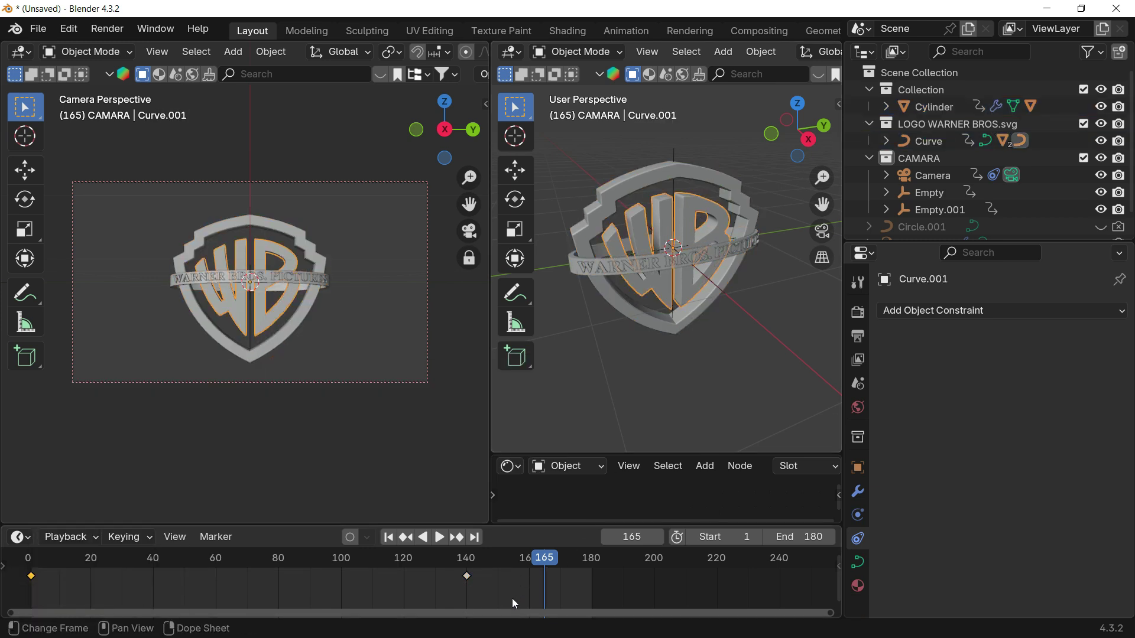
pyautogui.moveTo(512, 599); pyautogui.dragTo(1, 551)
pyautogui.rightClick(180, 581)
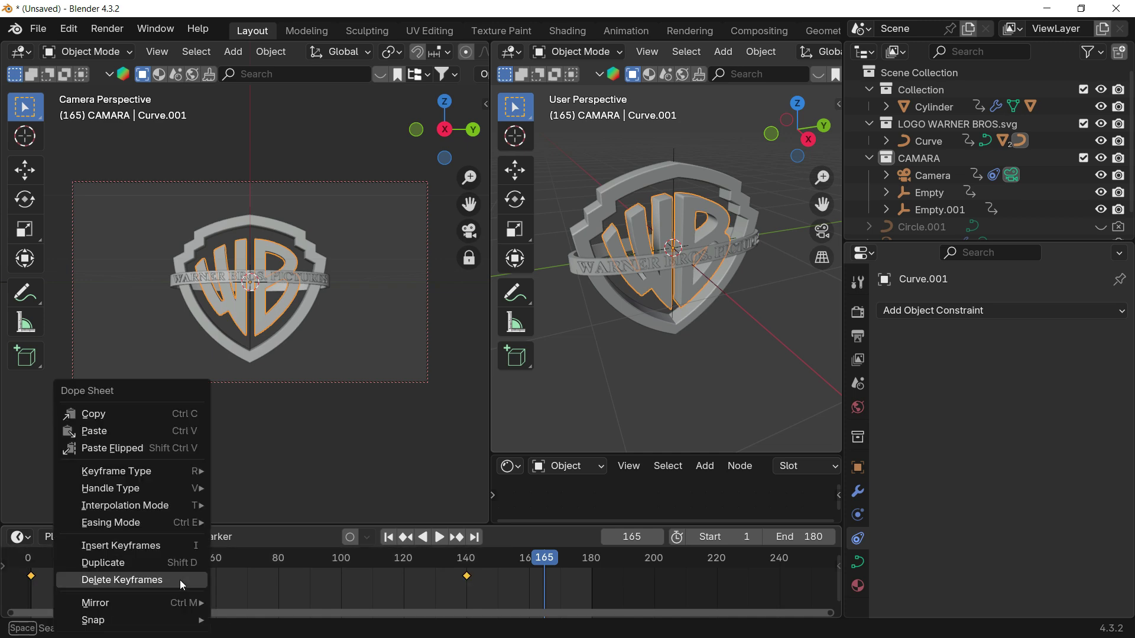
pyautogui.moveTo(183, 503)
pyautogui.click(282, 436)
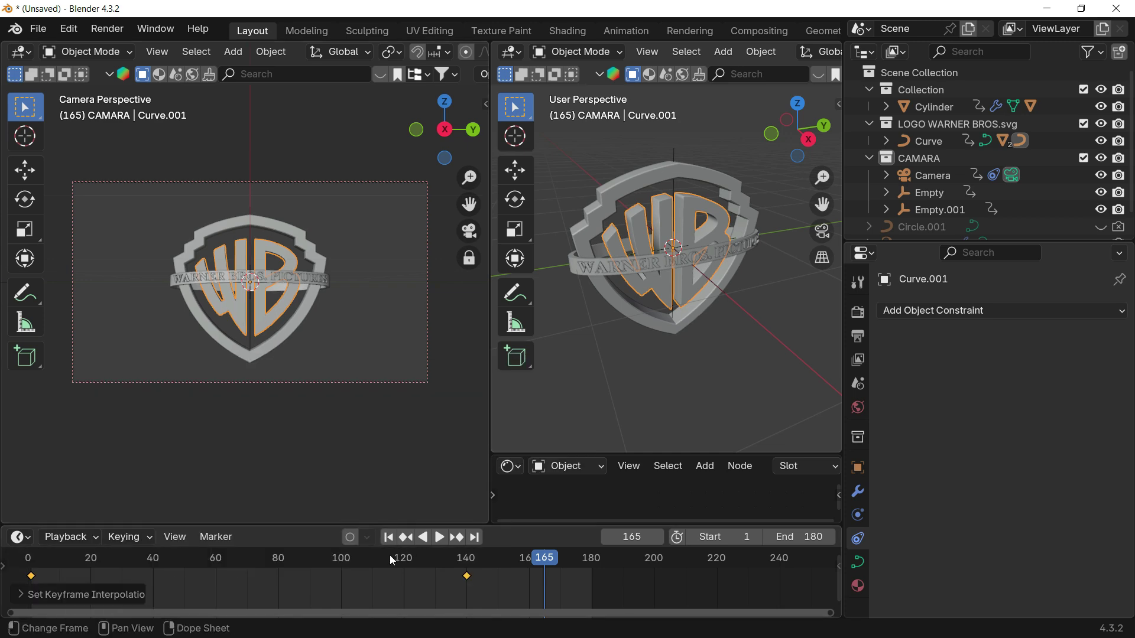
# - Play back the whole animation in camera view, and open and dismiss the file save dialog
pyautogui.click(31, 579)
pyautogui.press('space')
pyautogui.press('space')
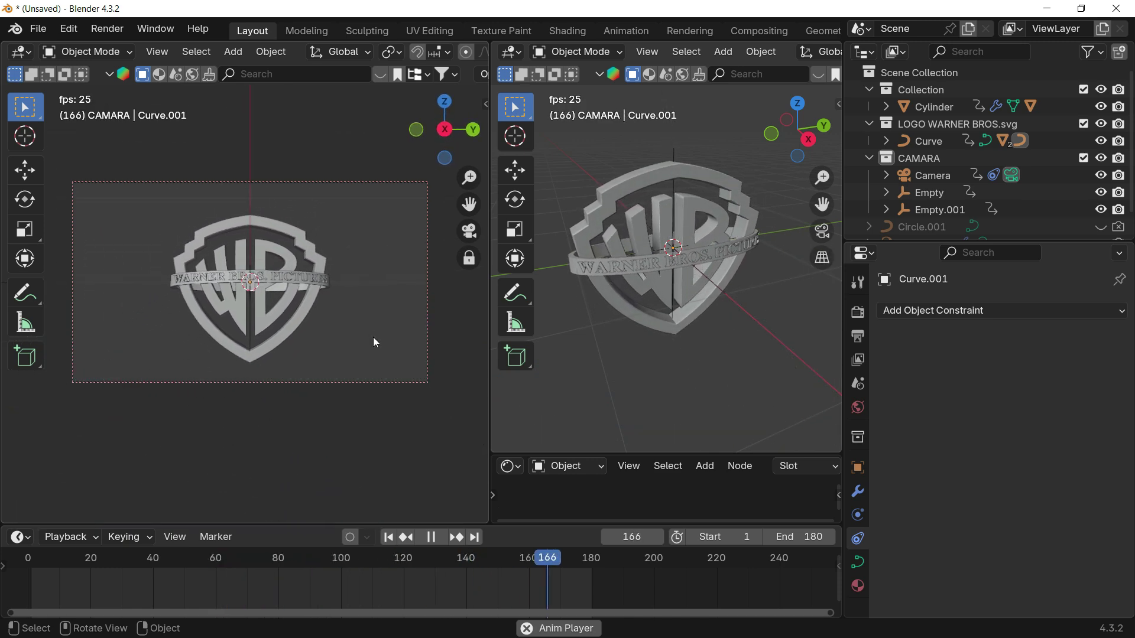
pyautogui.press('space')
pyautogui.hotkey('ctrl', 's')
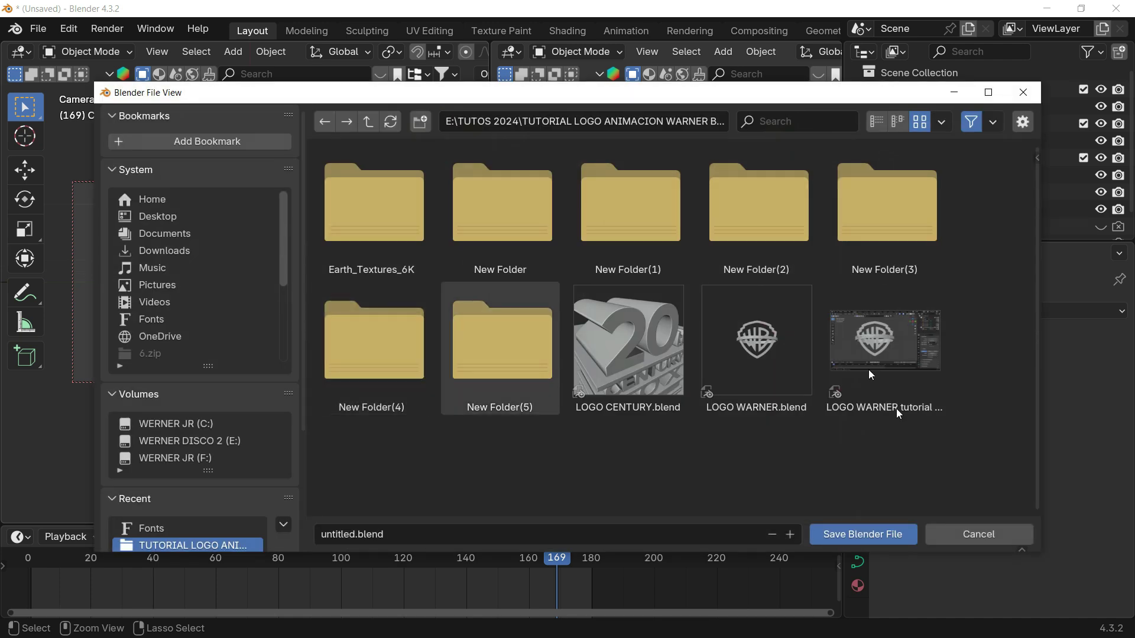
pyautogui.press('Escape')
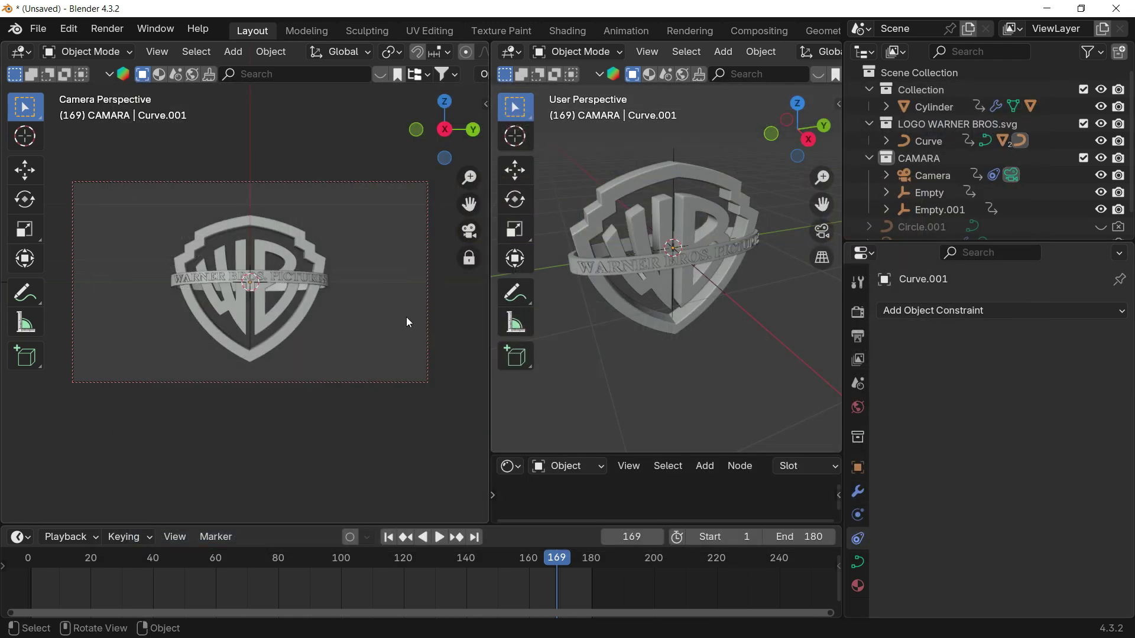
# - Set the render engine to Cycles with GPU Compute as the device
pyautogui.click(858, 312)
pyautogui.click(1054, 311)
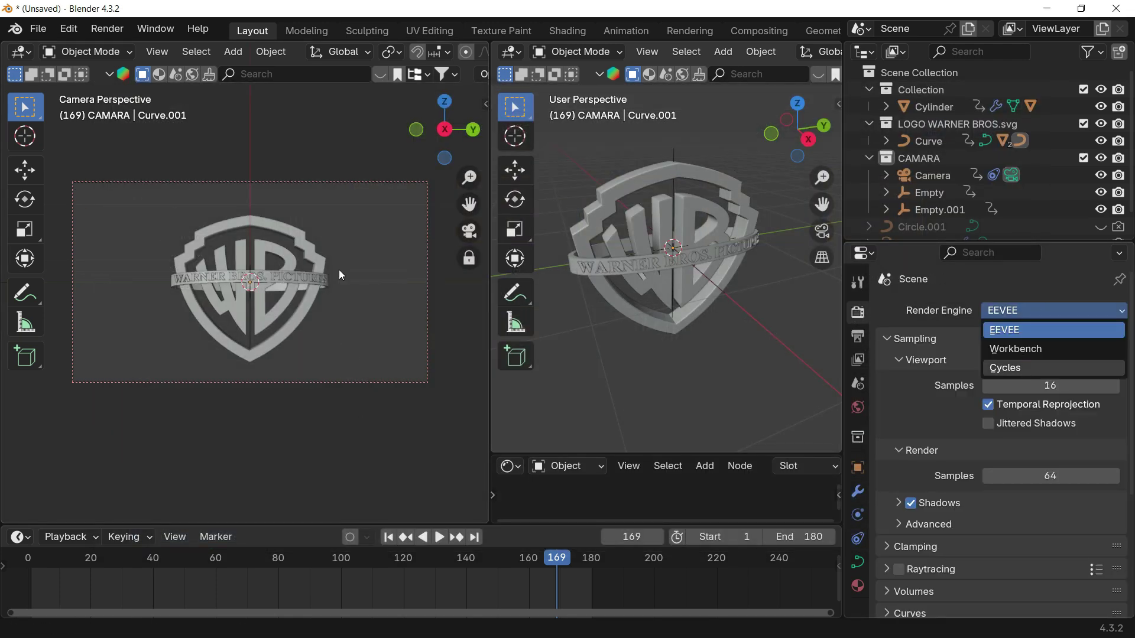
pyautogui.press('c')
pyautogui.click(1022, 353)
pyautogui.click(1022, 389)
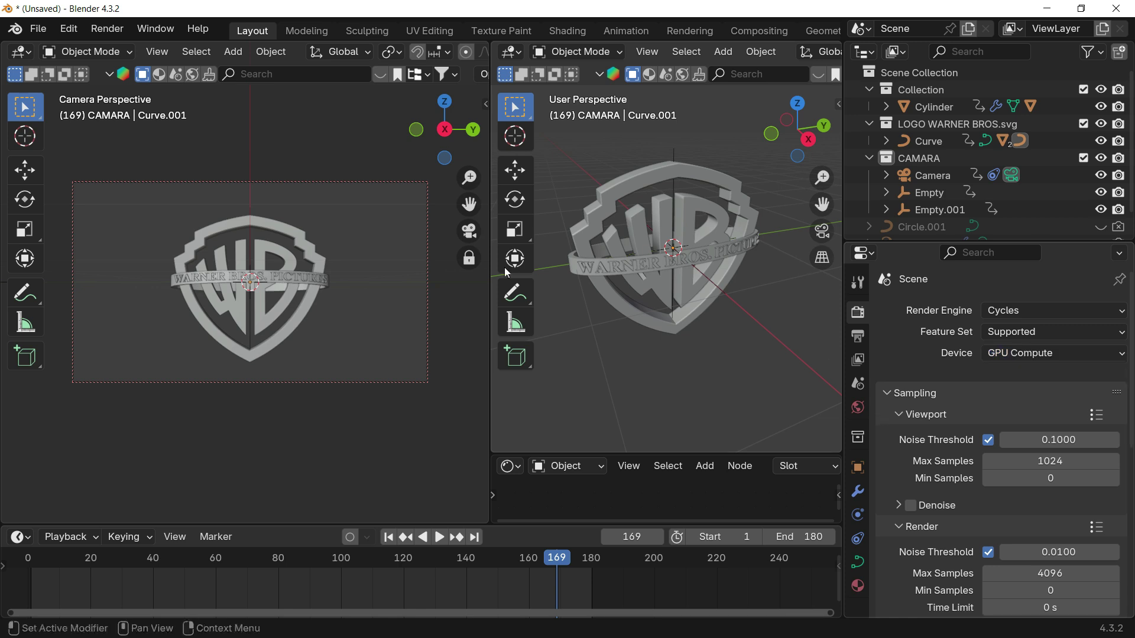
# - Switch the camera view to rendered shading
pyautogui.hotkey('shift', 'a')
pyautogui.moveTo(299, 269)
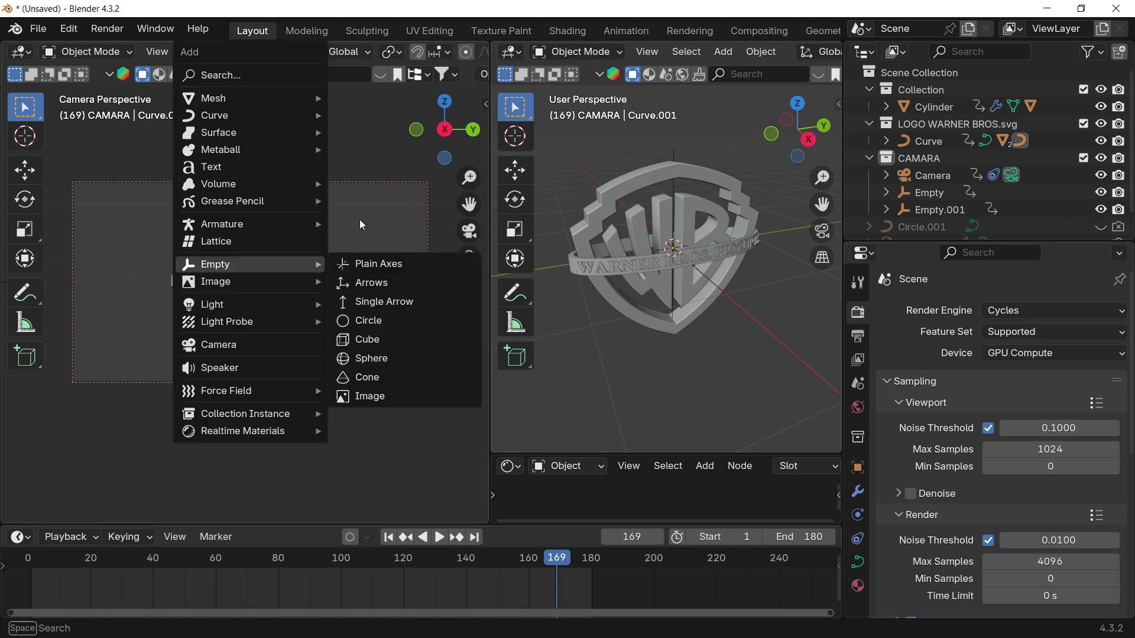
pyautogui.press('z')
pyautogui.click(354, 137)
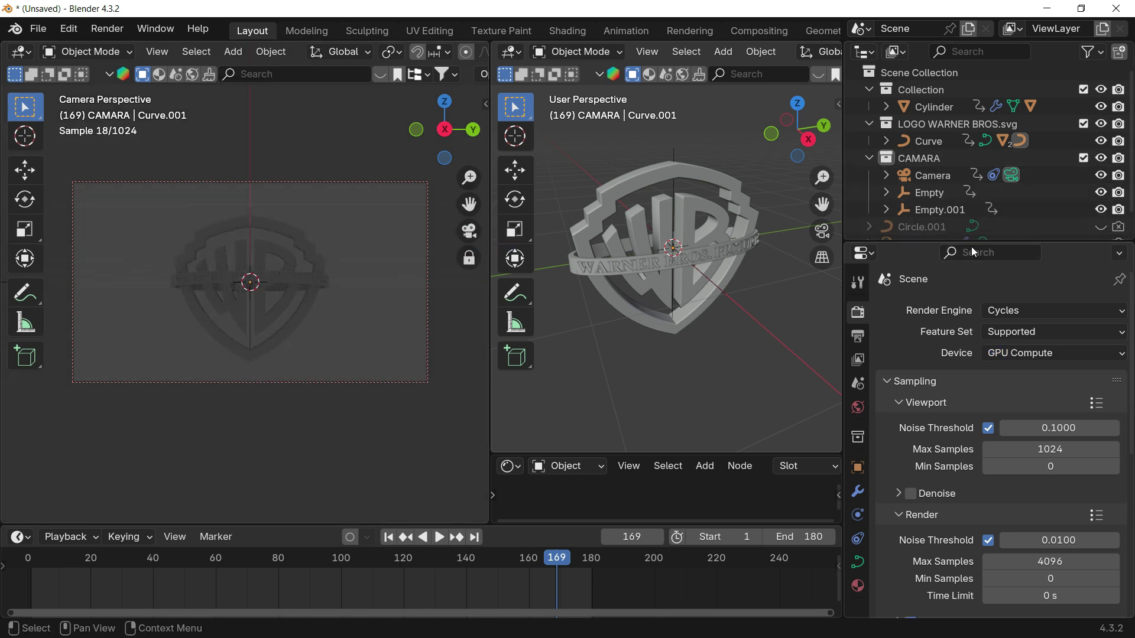
# - Create a new collection in the scene and name it LUCES
pyautogui.moveTo(971, 240); pyautogui.dragTo(960, 429)
pyautogui.rightClick(945, 329)
pyautogui.click(945, 329)
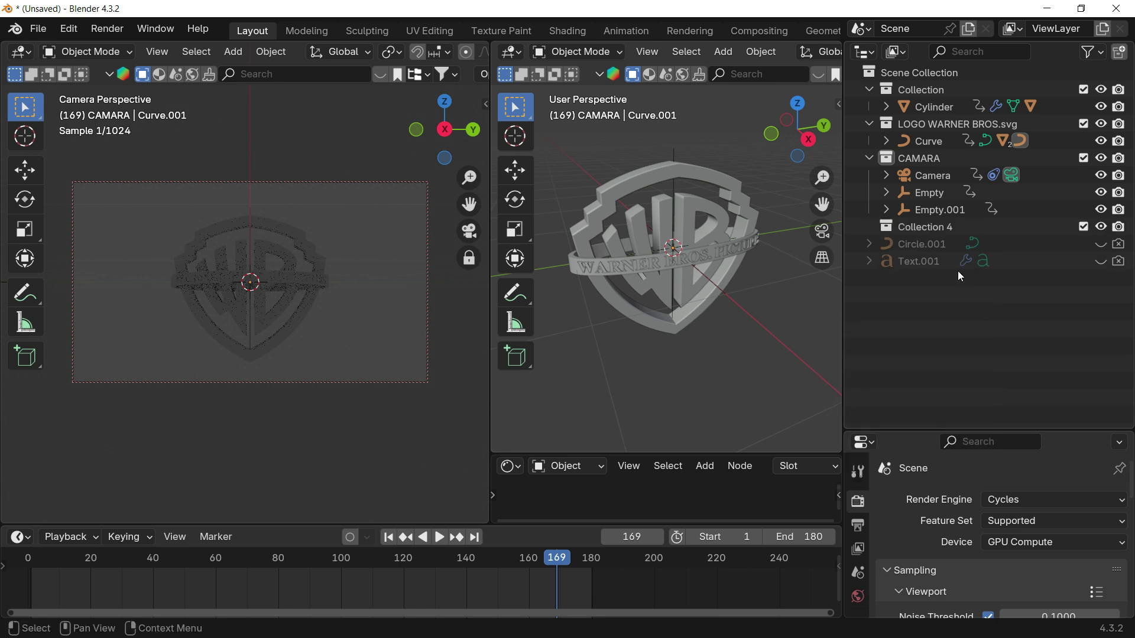
pyautogui.doubleClick(954, 233)
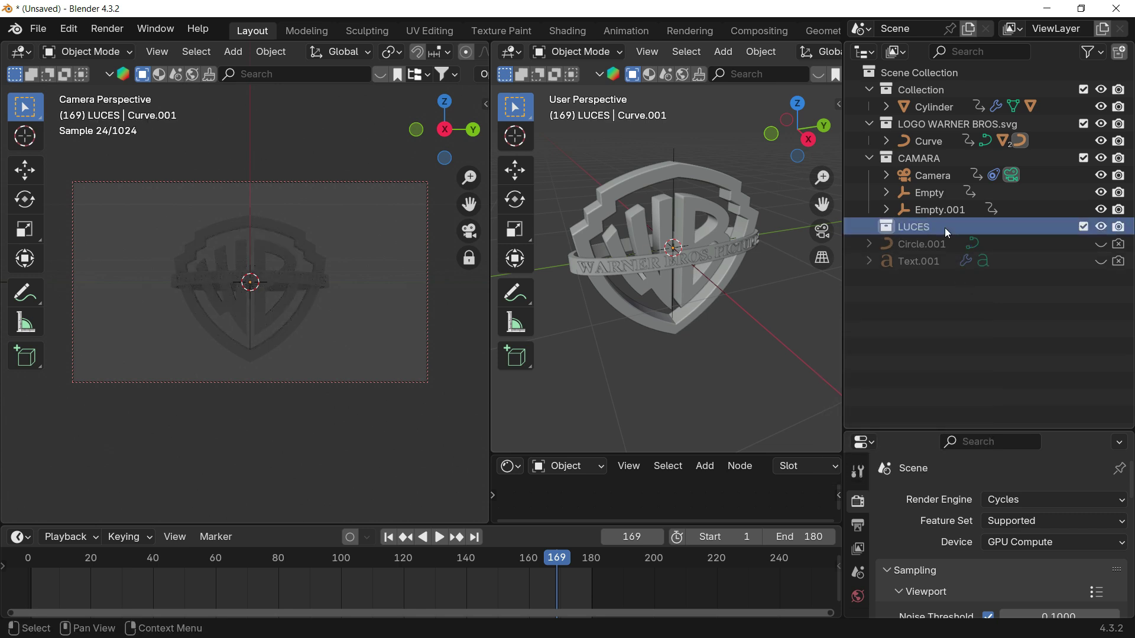
# - Add an area light in the LUCES collection and raise it about 2 m along Z above the logo
pyautogui.hotkey('shift', 'a')
pyautogui.moveTo(349, 392)
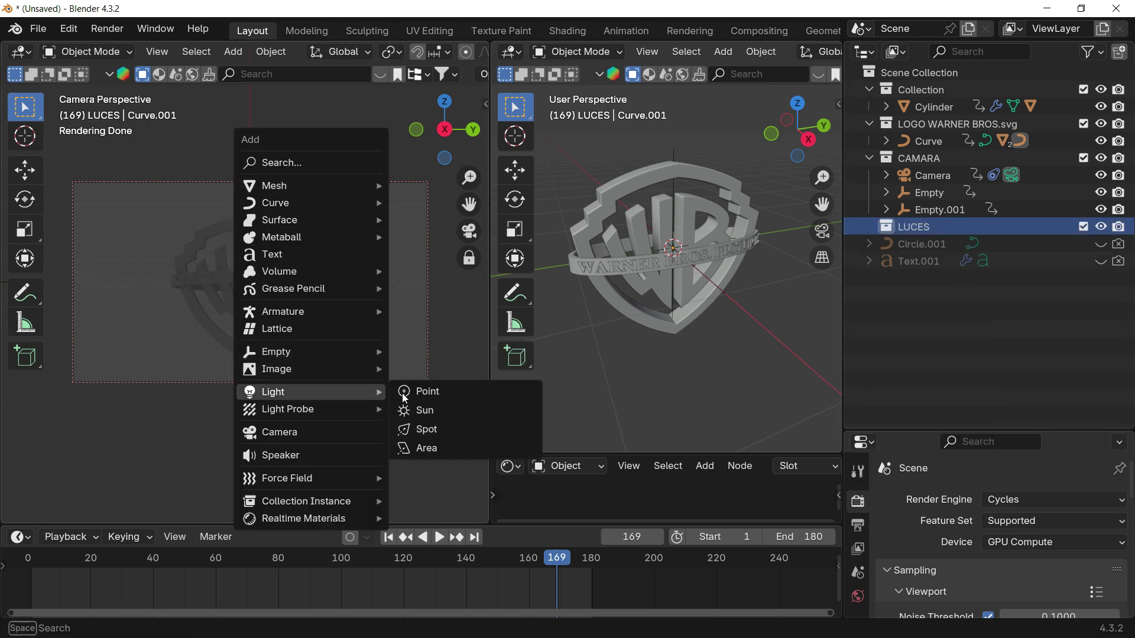
pyautogui.click(438, 448)
pyautogui.press('g')
pyautogui.press('z')
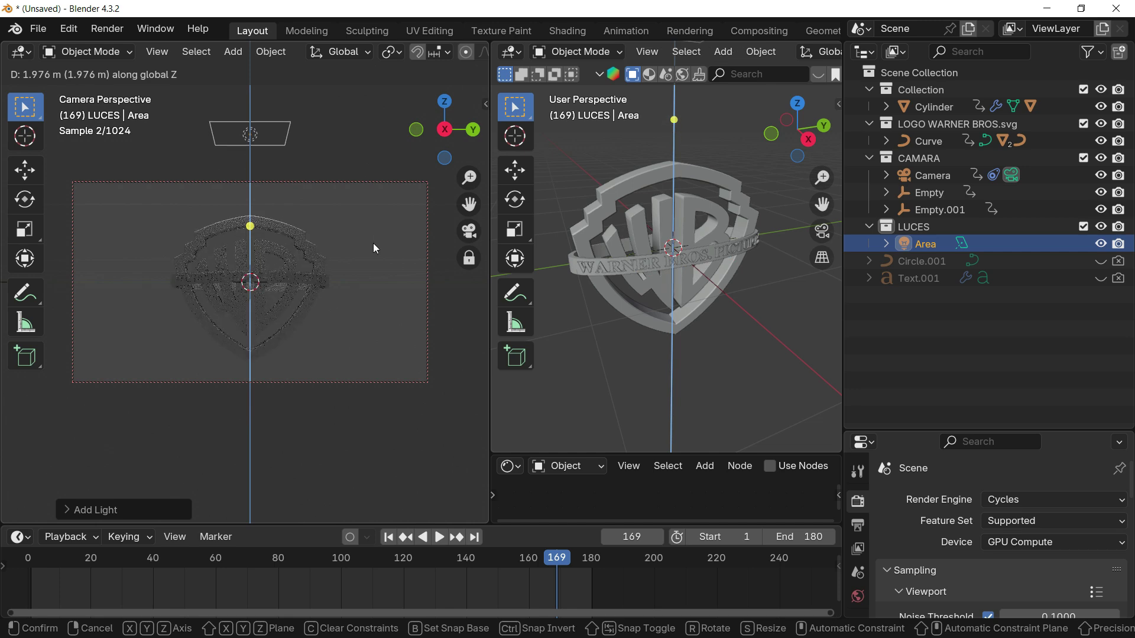
pyautogui.click(373, 243)
# - Scale the overhead area light up along X and widen it to roughly the width of the logo
pyautogui.press('s')
pyautogui.press('x')
pyautogui.click(159, 265)
pyautogui.press('s')
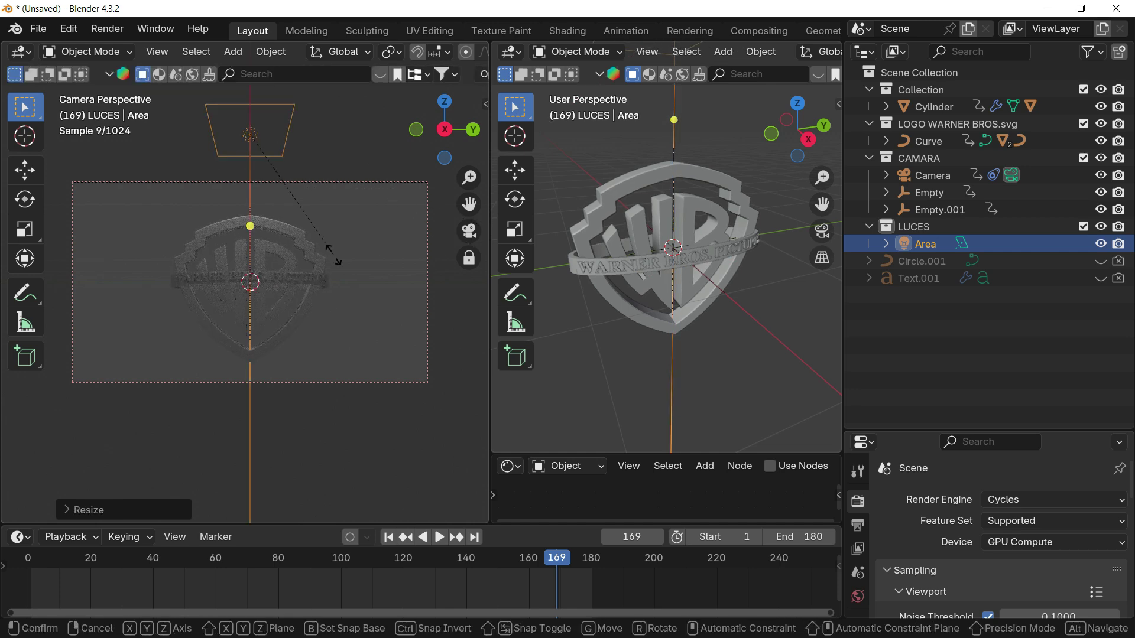
pyautogui.press('x')
pyautogui.click(420, 280)
# - Duplicate the overhead light straight down along Z to below the logo and rotate it about X to face upward
pyautogui.hotkey('shift', 'd')
pyautogui.press('z')
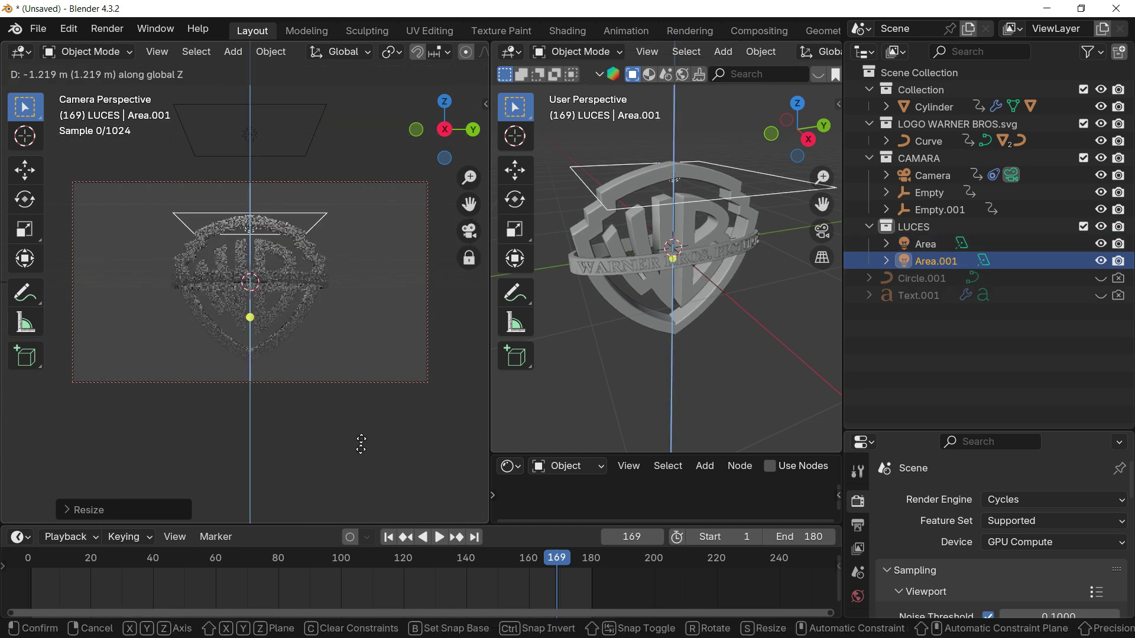
pyautogui.click(350, 473)
pyautogui.press('r')
pyautogui.press('x')
pyautogui.click(352, 423)
pyautogui.press('g')
pyautogui.press('z')
pyautogui.click(356, 406)
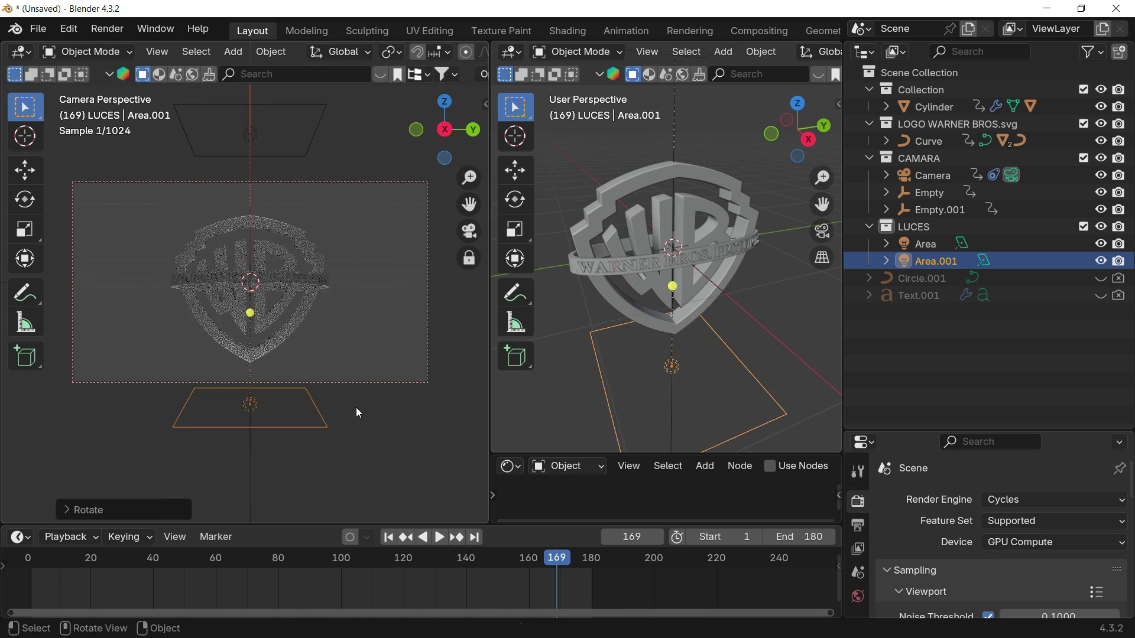
# - Duplicate the lower area light, rotate it -90 degrees in the right view, and place it on the logo's positive Y side
pyautogui.click(809, 140)
pyautogui.hotkey('shift', 'd')
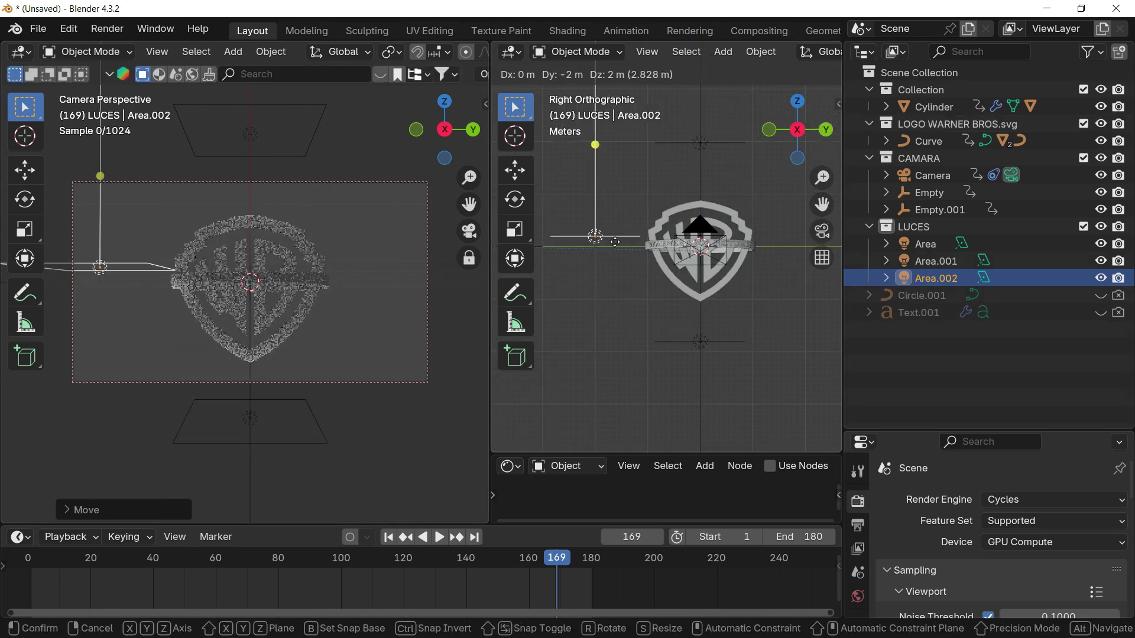
pyautogui.click(580, 245)
pyautogui.write('r')
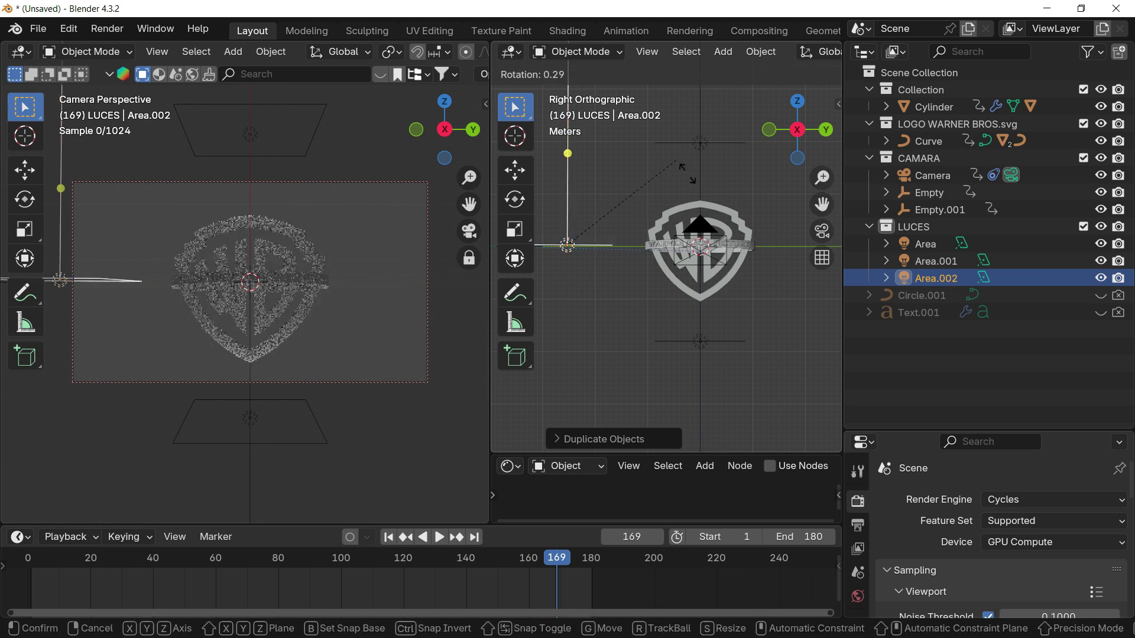
pyautogui.write('-90')
pyautogui.press('Return')
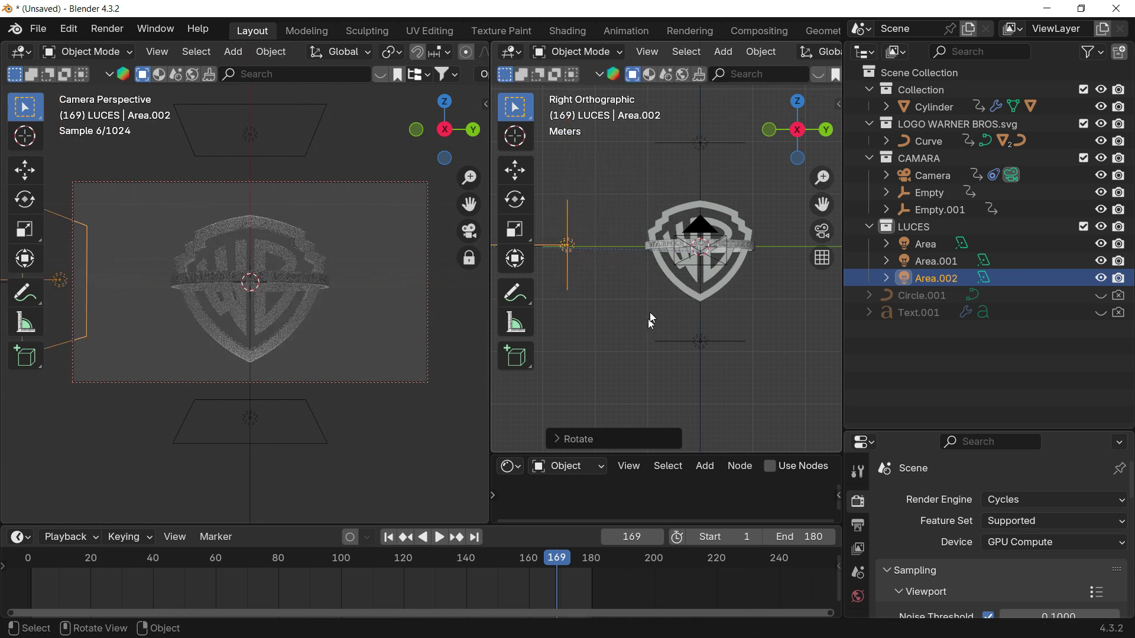
pyautogui.keyDown('shift'); pyautogui.moveTo(637, 294); pyautogui.dragTo(609, 290, button='middle'); pyautogui.keyUp('shift')
pyautogui.press('g')
pyautogui.press('y')
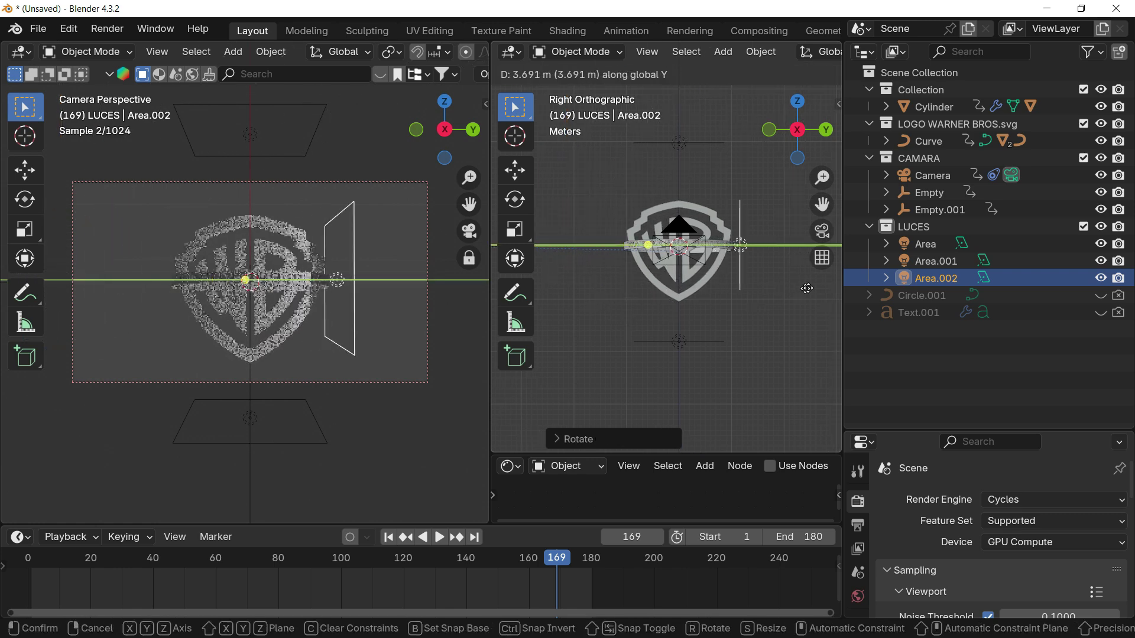
pyautogui.click(816, 290)
# - Duplicate the side light along Y to the logo's other side, rotate it 180 degrees, and enlarge it to about double size
pyautogui.hotkey('shift', 'd')
pyautogui.press('y')
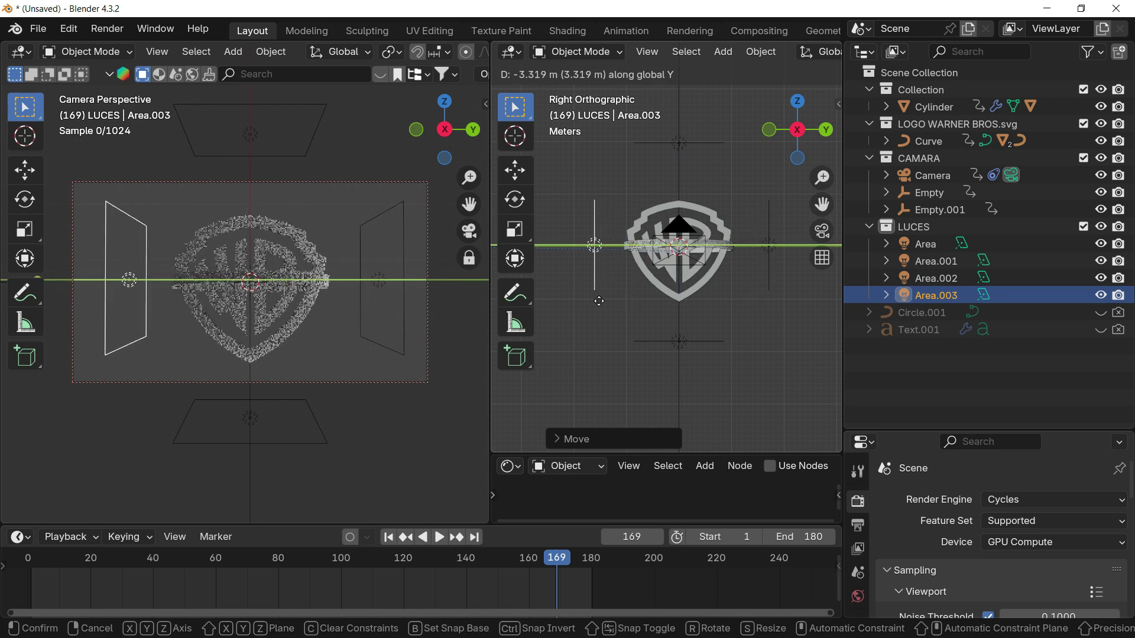
pyautogui.click(578, 302)
pyautogui.write('r180')
pyautogui.press('Return')
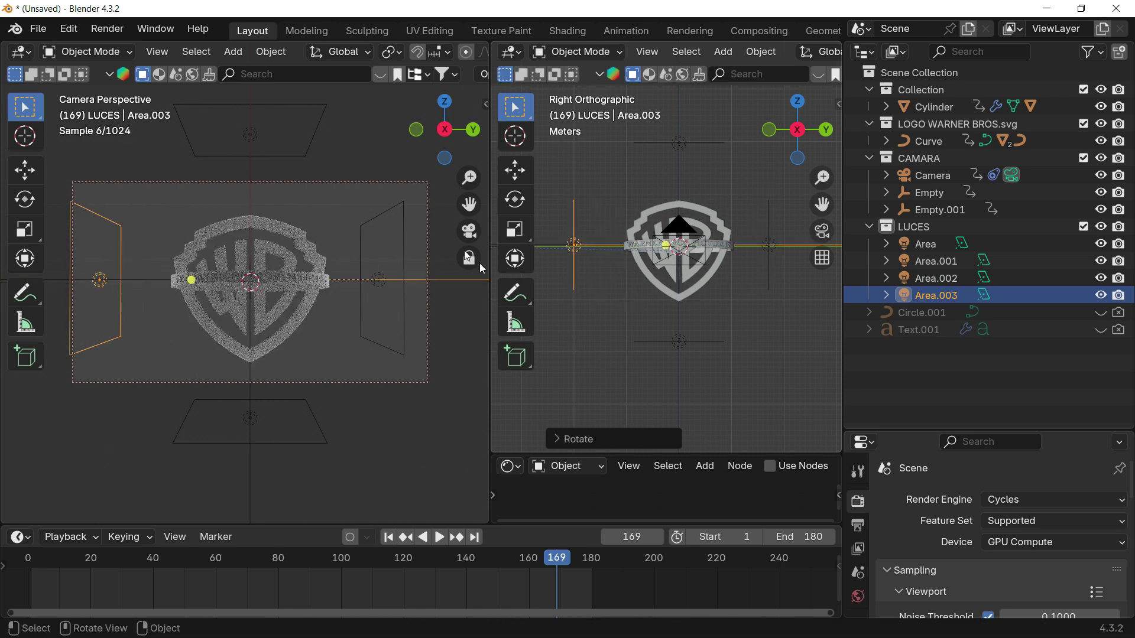
pyautogui.press('s')
pyautogui.click(981, 533)
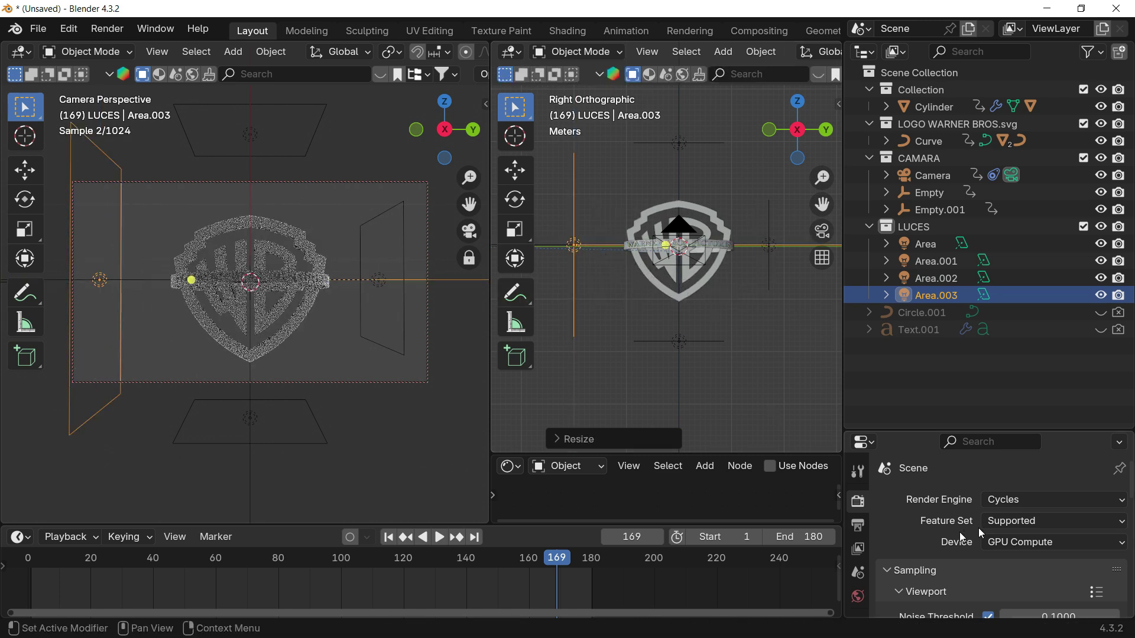
# - Rotate and move the enlarged side light in the top view so it aims diagonally at the logo from the camera side
pyautogui.click(800, 103)
pyautogui.scroll(-2, 729, 261)
pyautogui.scroll(3, 704, 284)
pyautogui.keyDown('shift'); pyautogui.moveTo(692, 299); pyautogui.dragTo(720, 279, button='middle'); pyautogui.keyUp('shift')
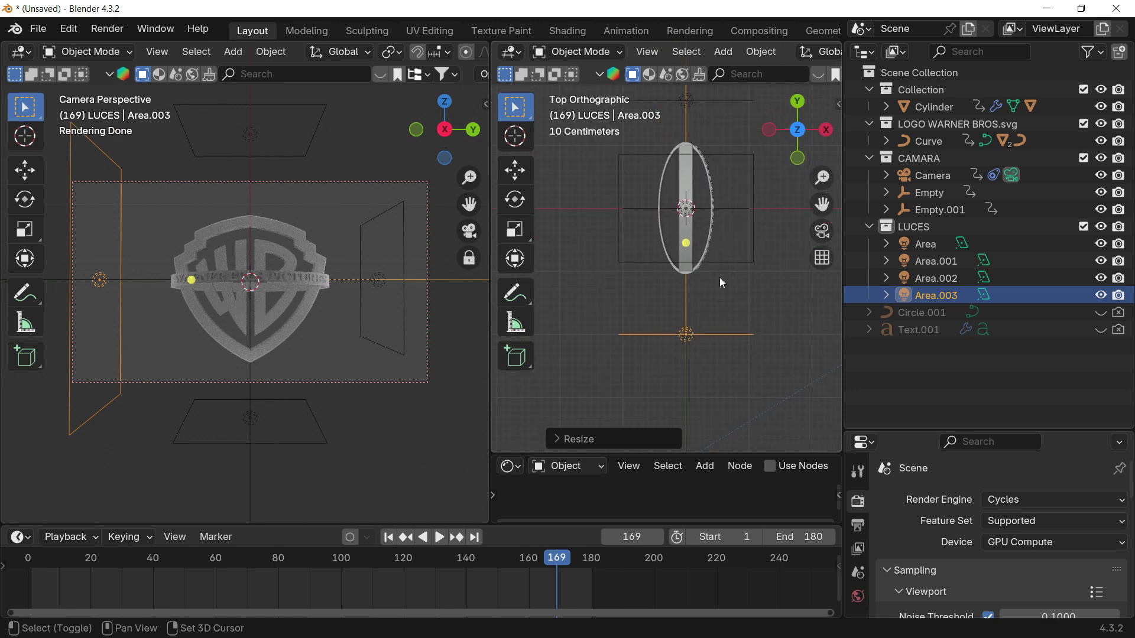
pyautogui.press('r')
pyautogui.click(796, 351)
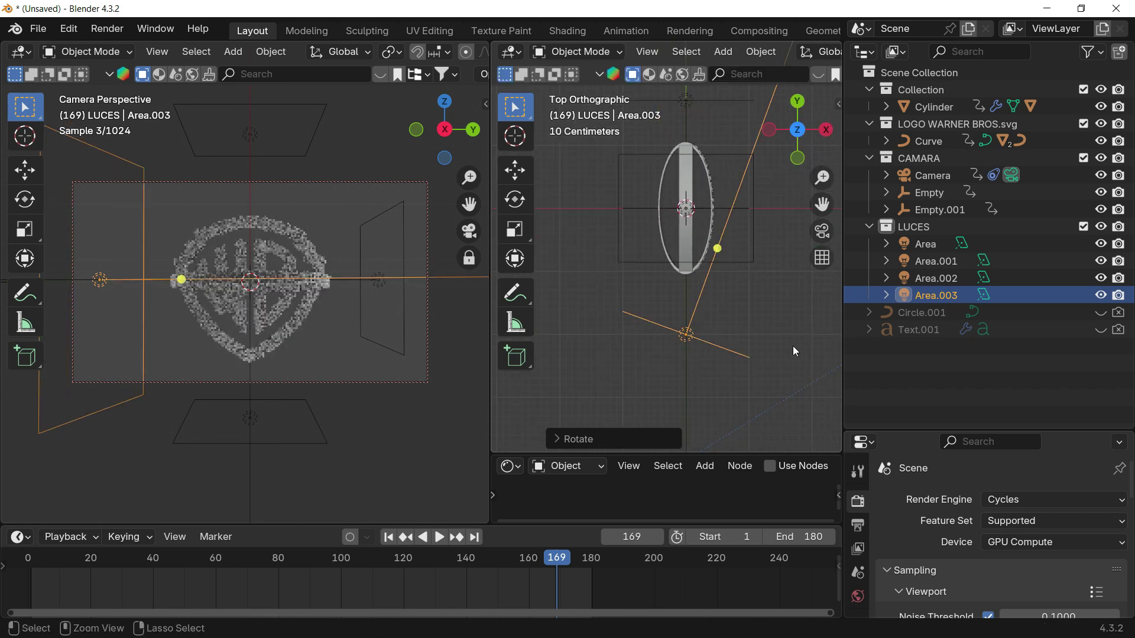
pyautogui.press('g')
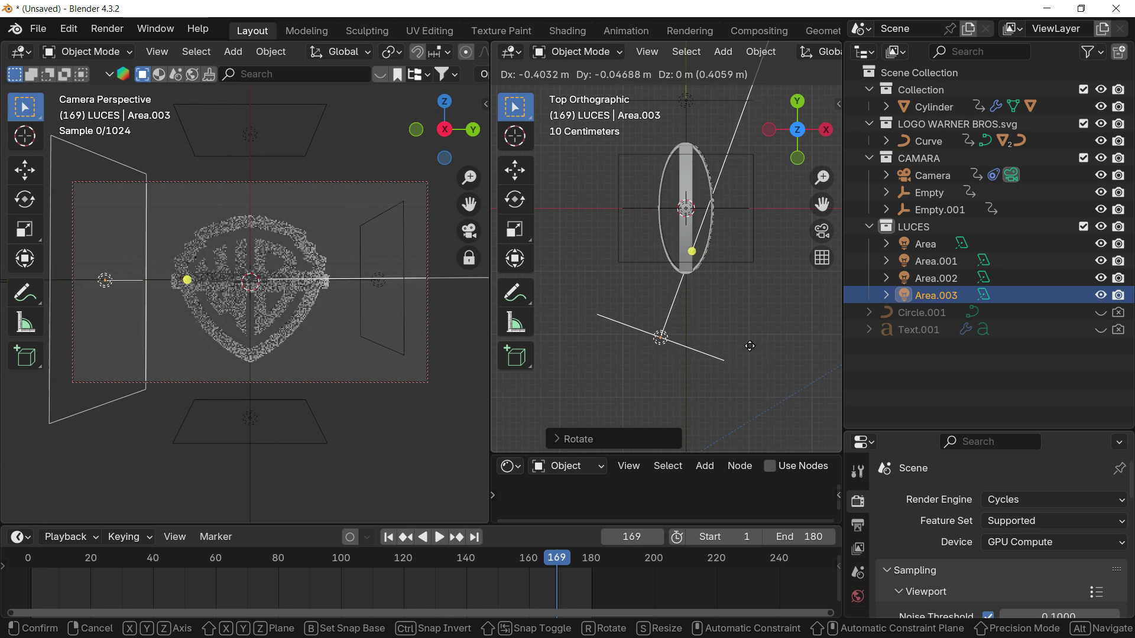
pyautogui.click(752, 349)
pyautogui.press('r')
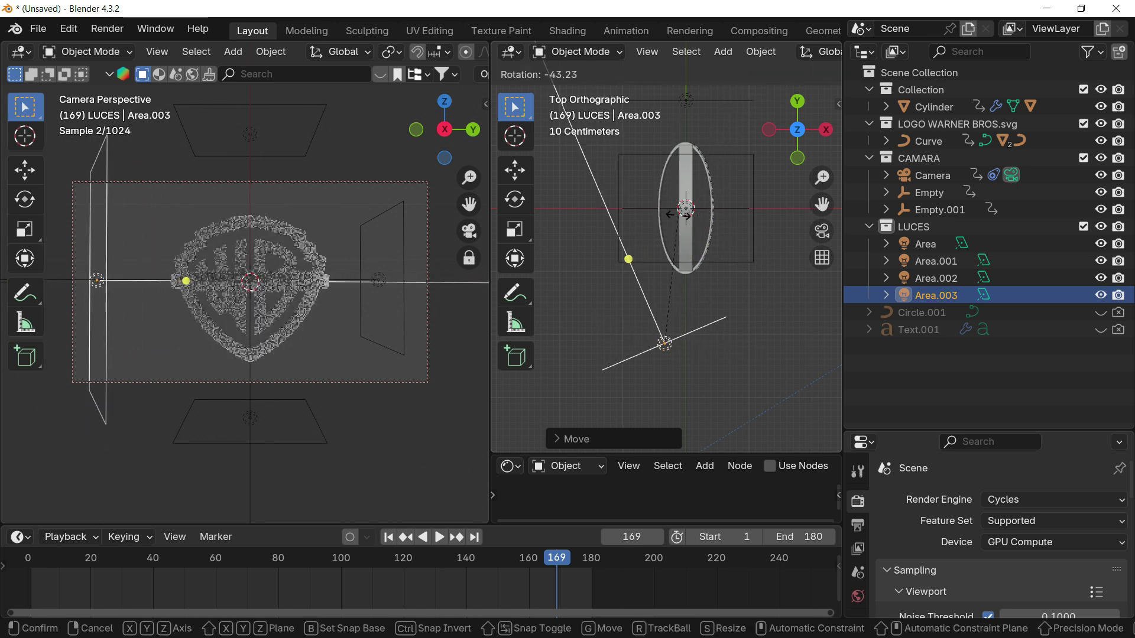
pyautogui.click(678, 215)
pyautogui.press('g')
pyautogui.click(748, 220)
pyautogui.keyDown('shift'); pyautogui.moveTo(739, 250); pyautogui.dragTo(728, 281, button='middle'); pyautogui.keyUp('shift')
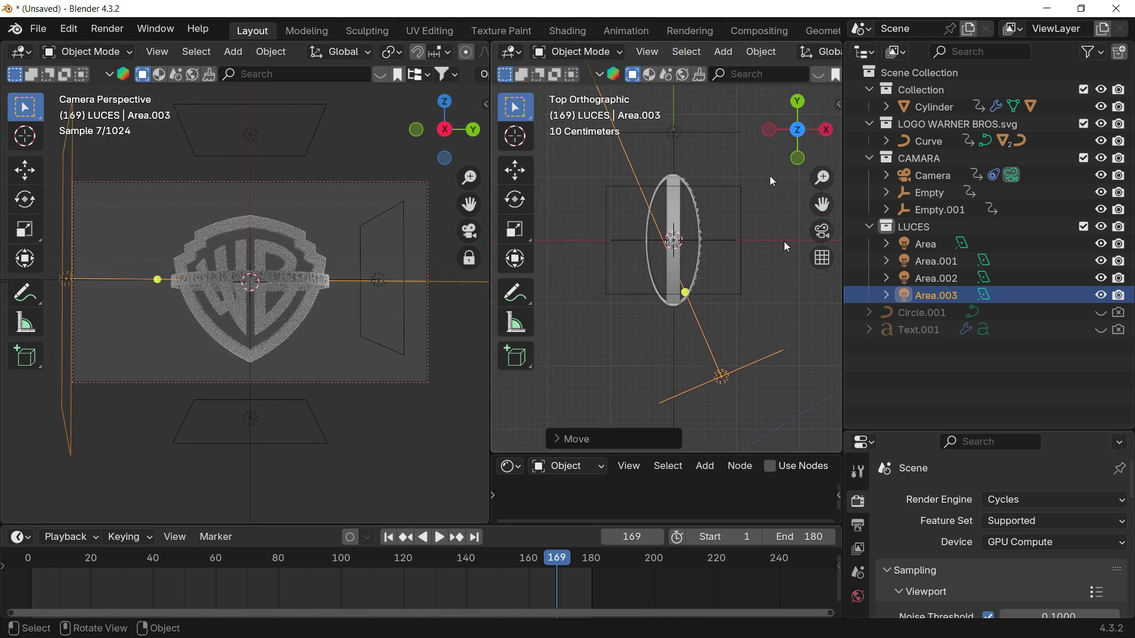
# - Angle the smaller side light in the top view and shift it slightly behind and away from the logo
pyautogui.click(703, 134)
pyautogui.press('r')
pyautogui.click(688, 130)
pyautogui.press('g')
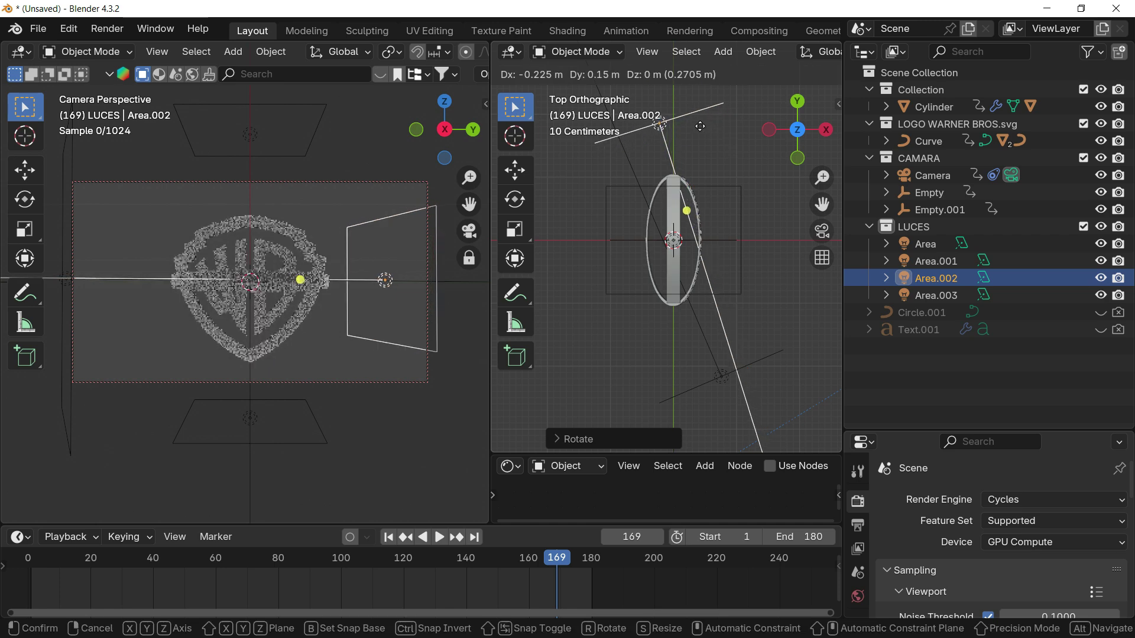
pyautogui.click(690, 123)
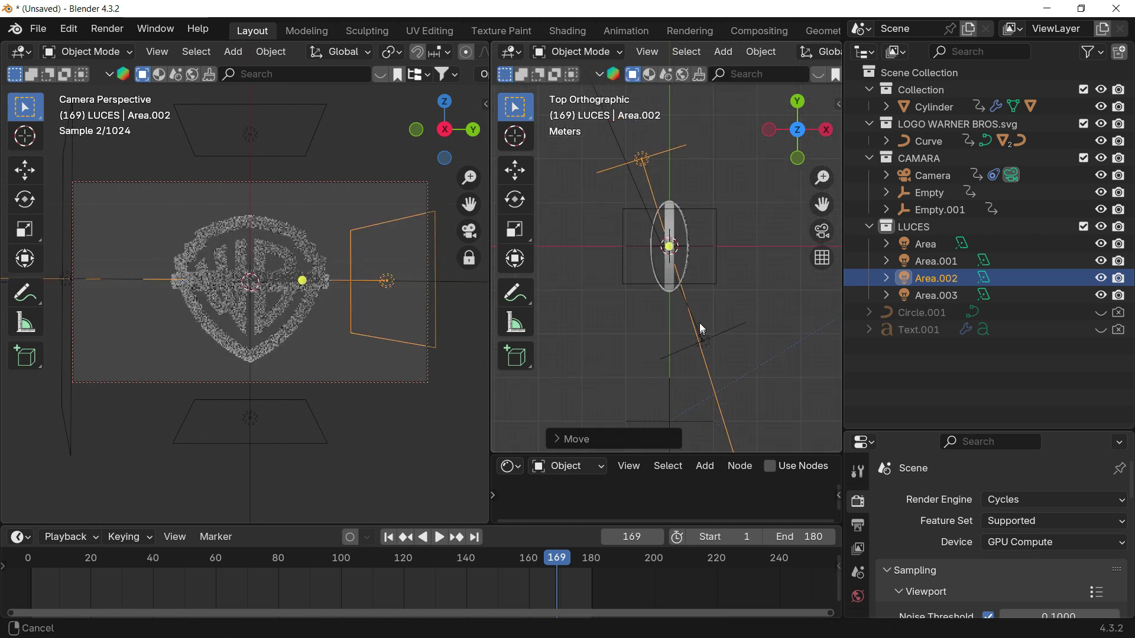
# - Rotate the overhead light about 40 degrees in the front view and move it about 1.2 m toward the camera side
pyautogui.moveTo(700, 323); pyautogui.dragTo(644, 227, button='middle')
pyautogui.click(643, 206)
pyautogui.click(773, 134)
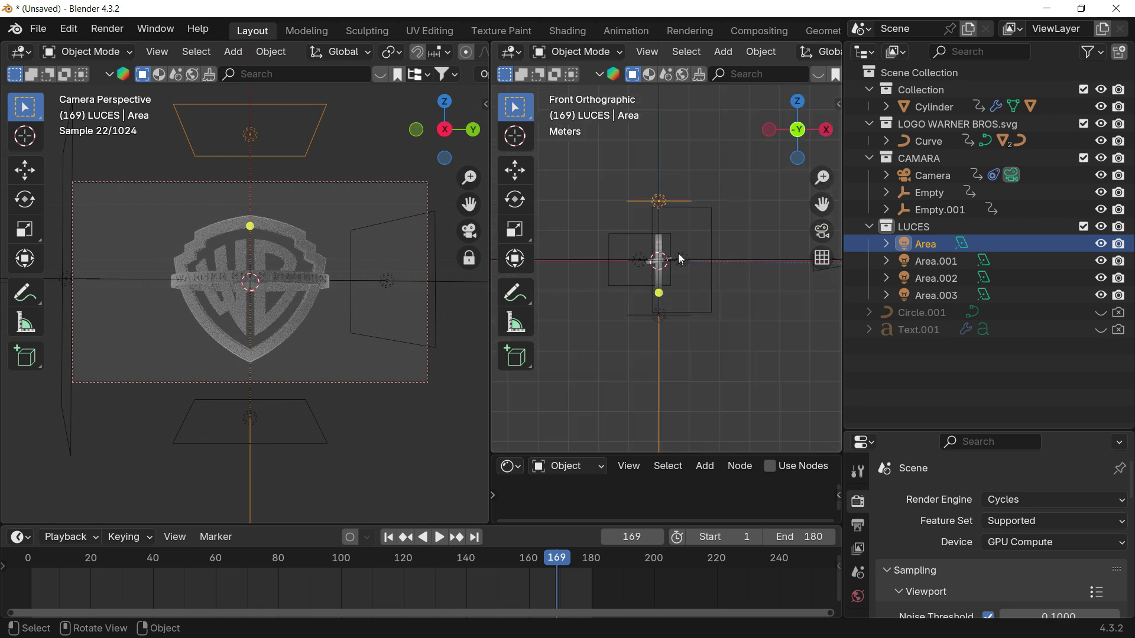
pyautogui.press('r')
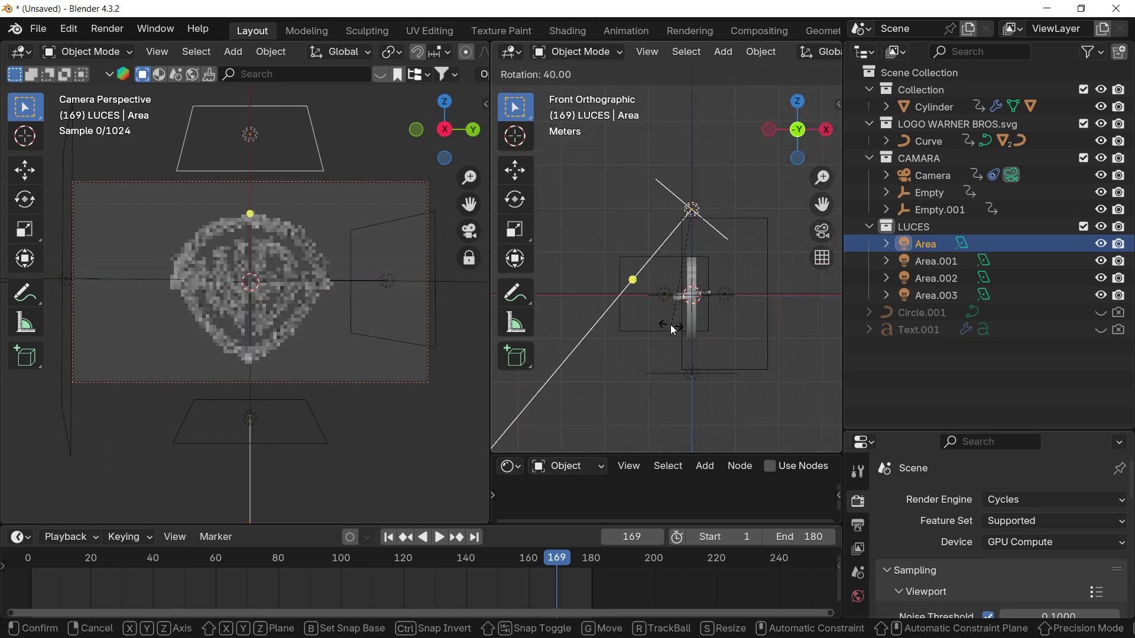
pyautogui.click(674, 329)
pyautogui.press('g')
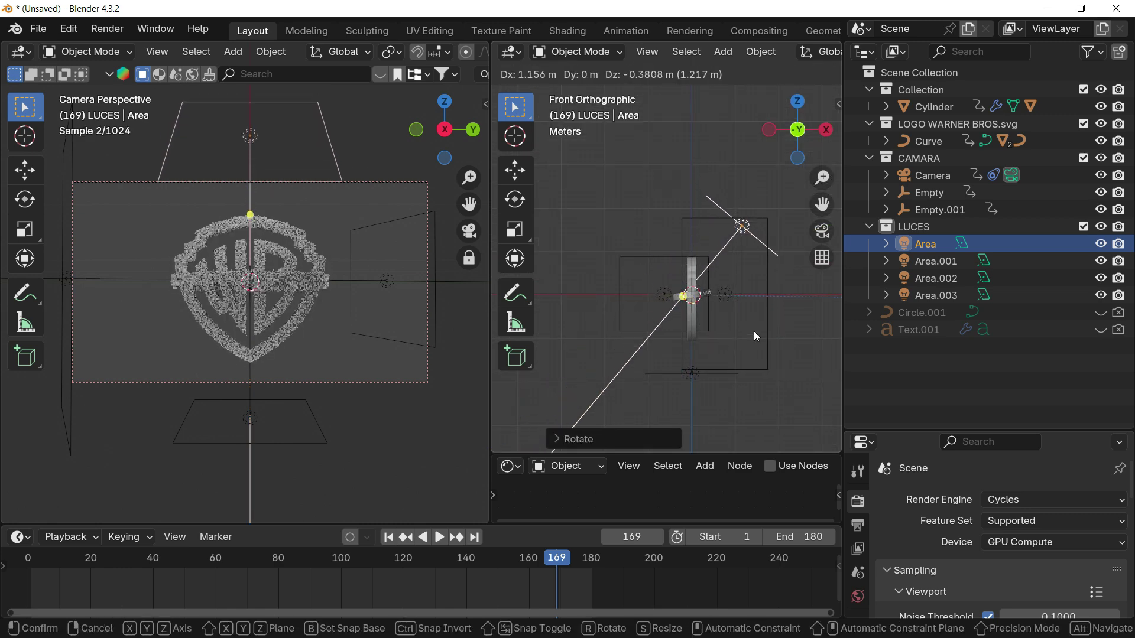
pyautogui.click(754, 331)
# - Duplicate the tilted overhead light to the upper rear of the logo and rotate it to aim at the logo
pyautogui.hotkey('shift', 'd')
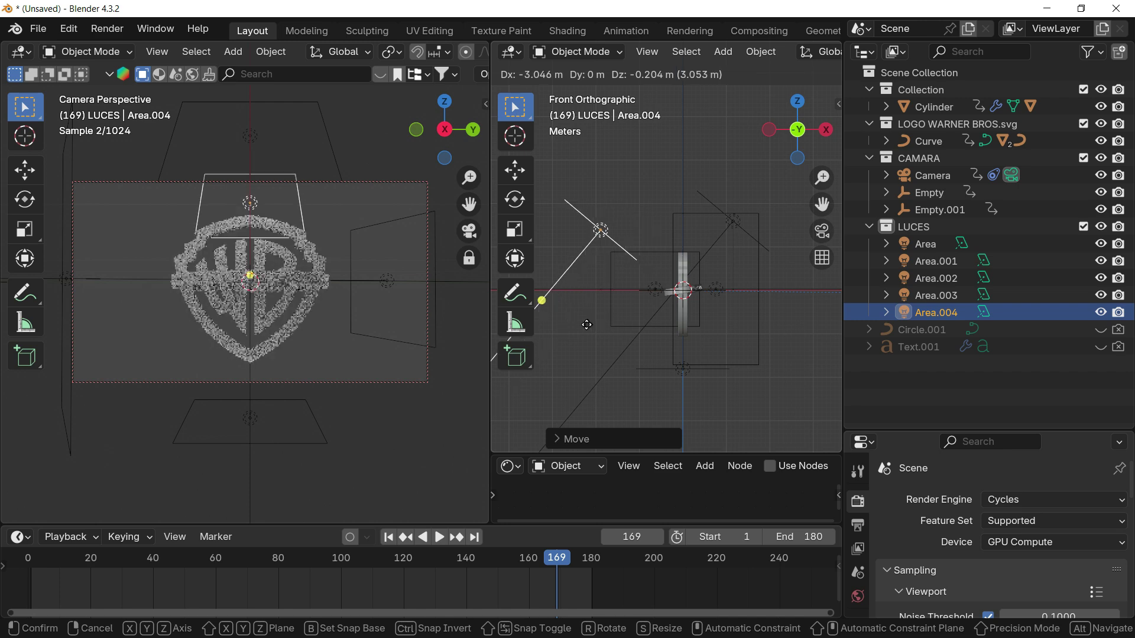
pyautogui.click(656, 330)
pyautogui.press('r')
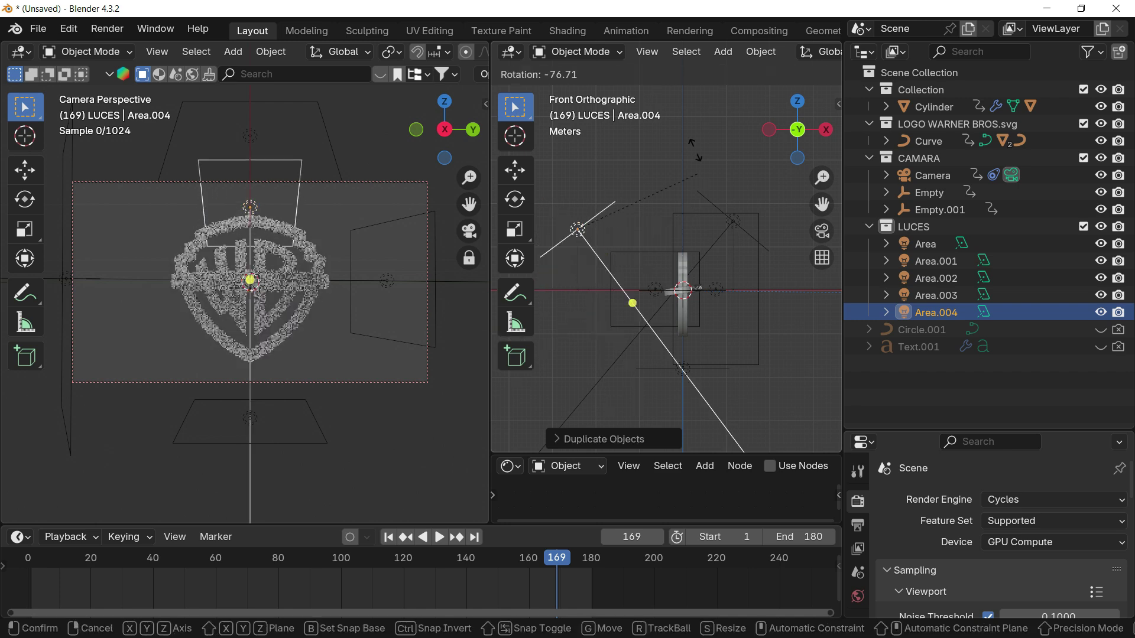
pyautogui.click(701, 267)
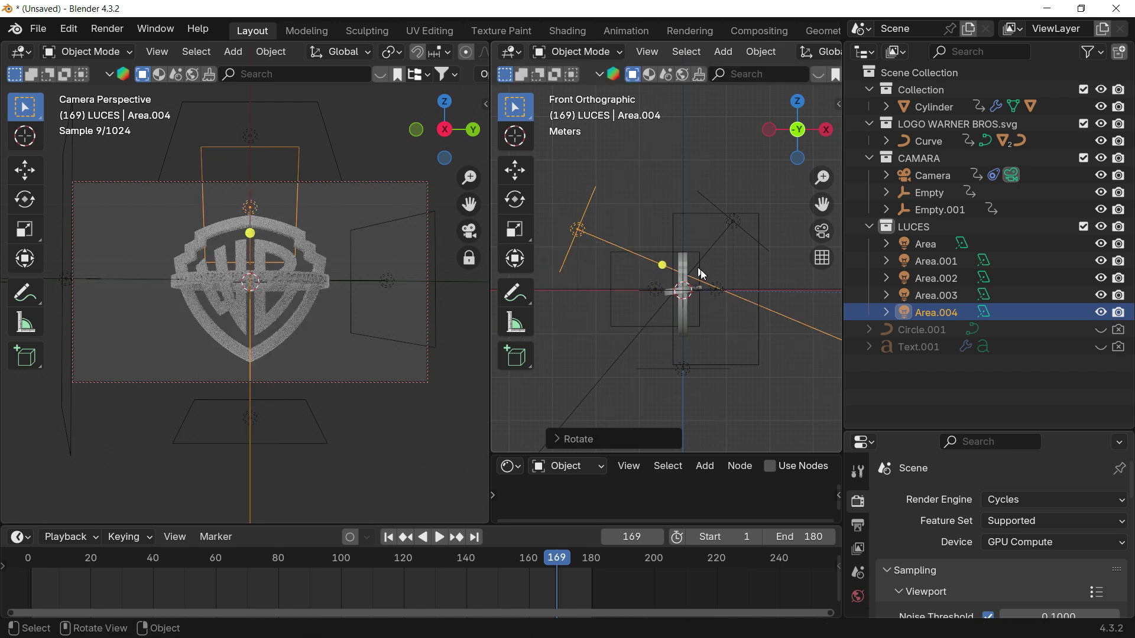
# - Scale the rear area light slightly along X and widen it along Y to about the logo's width
pyautogui.press('s')
pyautogui.press('x')
pyautogui.click(758, 267)
pyautogui.press('s')
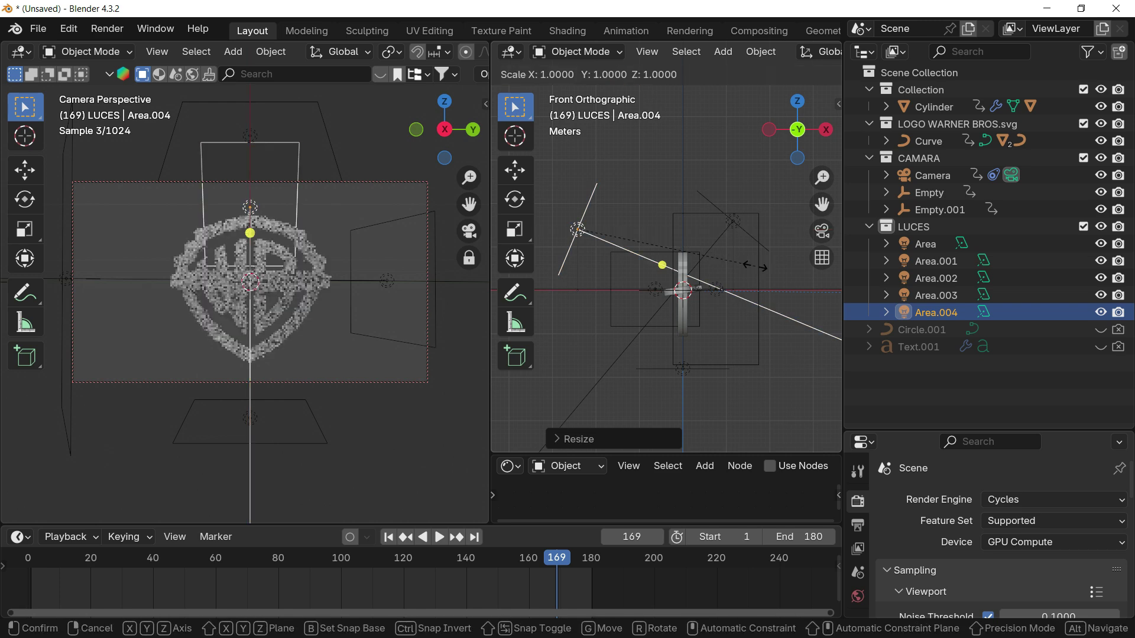
pyautogui.press('y')
pyautogui.click(512, 271)
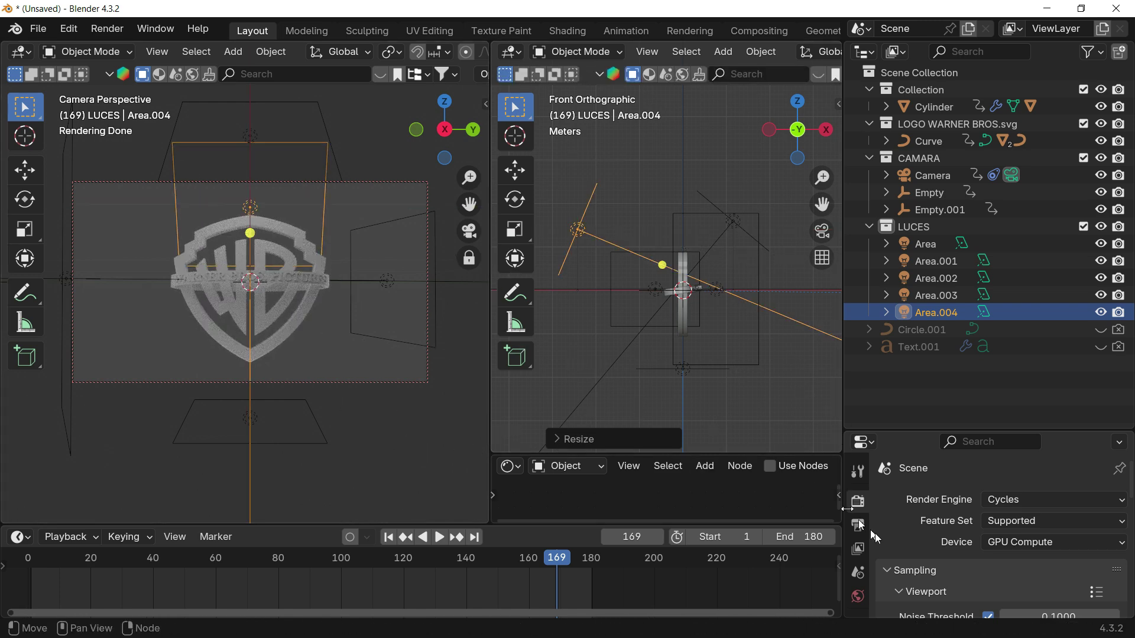
# - Set the world background color to black
pyautogui.click(858, 597)
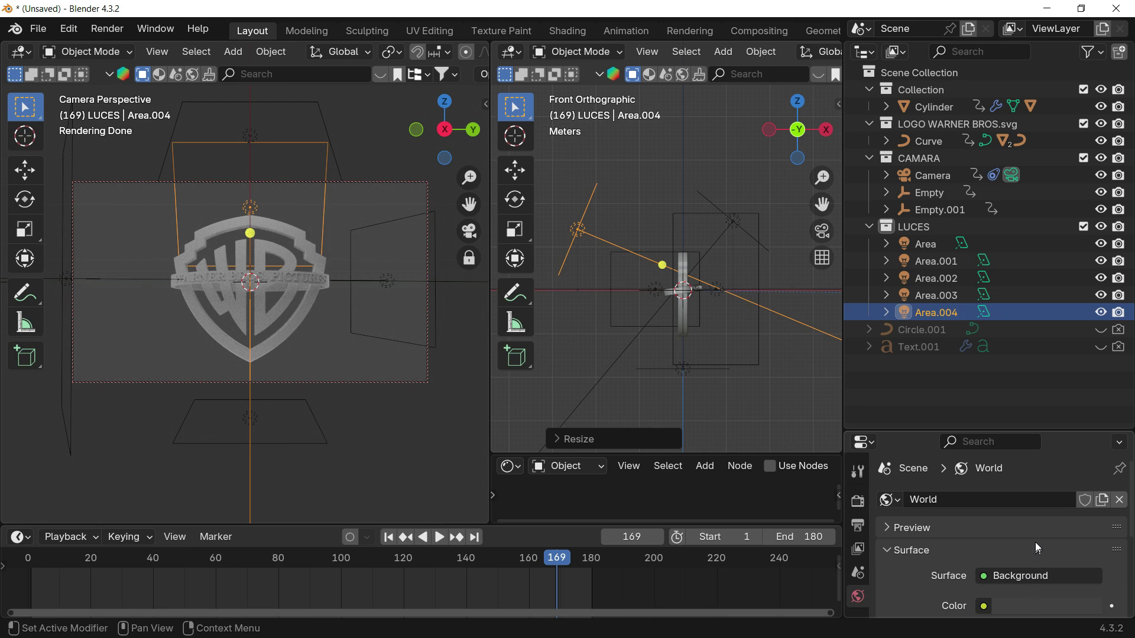
pyautogui.scroll(-4, 1038, 549)
pyautogui.moveTo(1045, 432); pyautogui.dragTo(1019, 273)
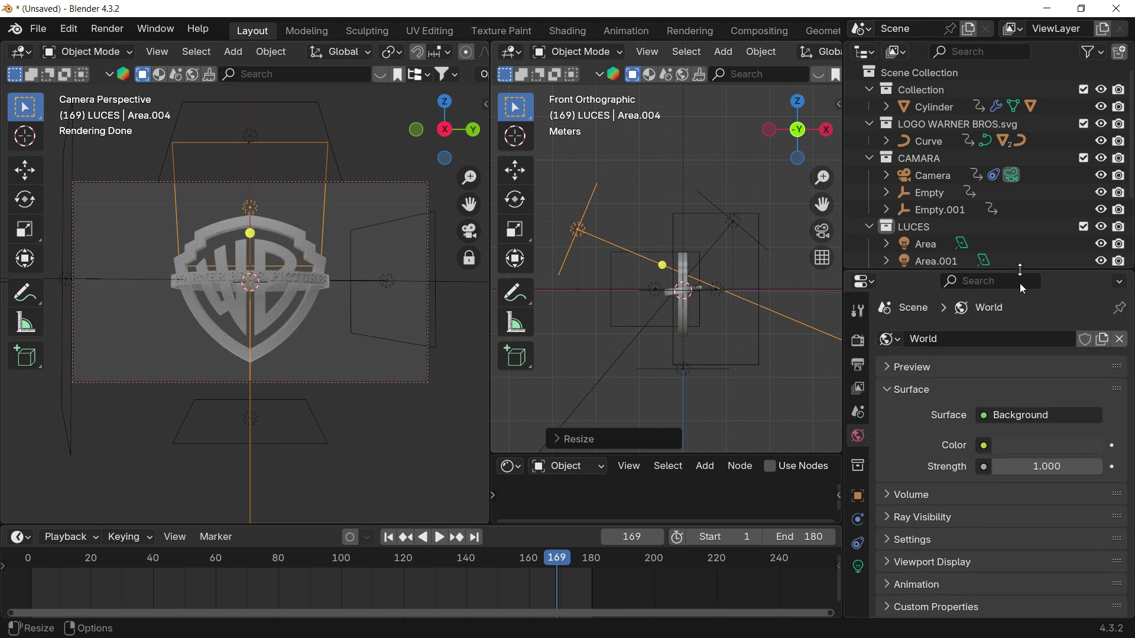
pyautogui.click(1049, 446)
pyautogui.moveTo(1089, 265); pyautogui.dragTo(1094, 301)
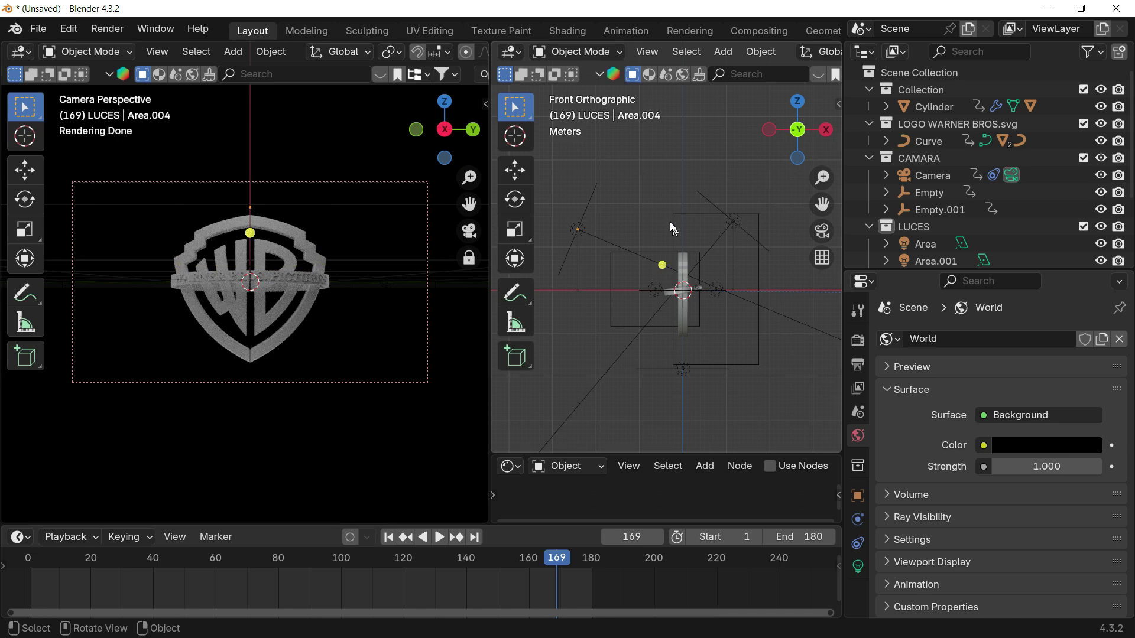
# - Set the power of the tilted overhead area light on the camera side to 35 W
pyautogui.click(736, 223)
pyautogui.click(859, 568)
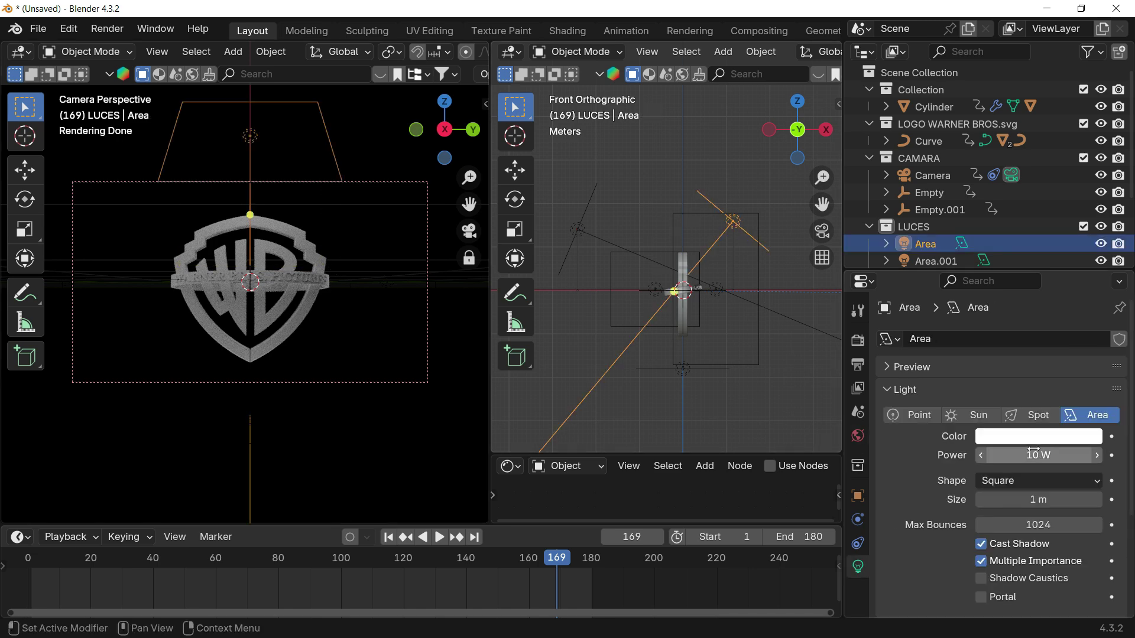
pyautogui.click(1036, 451)
pyautogui.write('35')
pyautogui.press('Return')
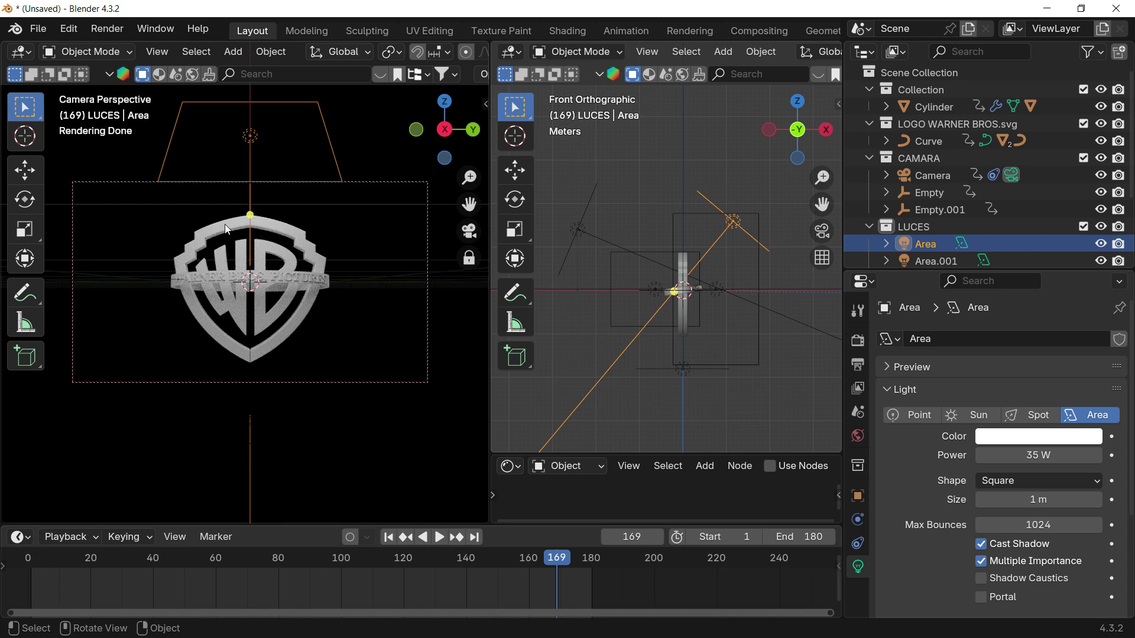
# - Enable a transparent film background in the render settings and collapse the Film section
pyautogui.click(858, 341)
pyautogui.scroll(-10, 929, 526)
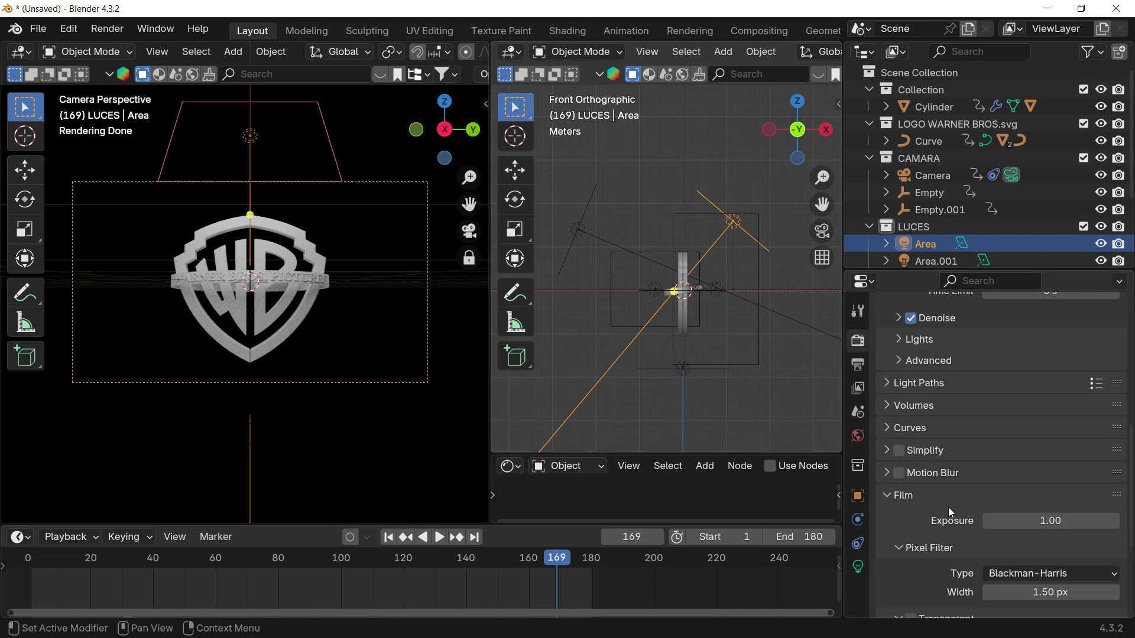
pyautogui.scroll(-3, 941, 496)
pyautogui.click(908, 473)
pyautogui.click(889, 353)
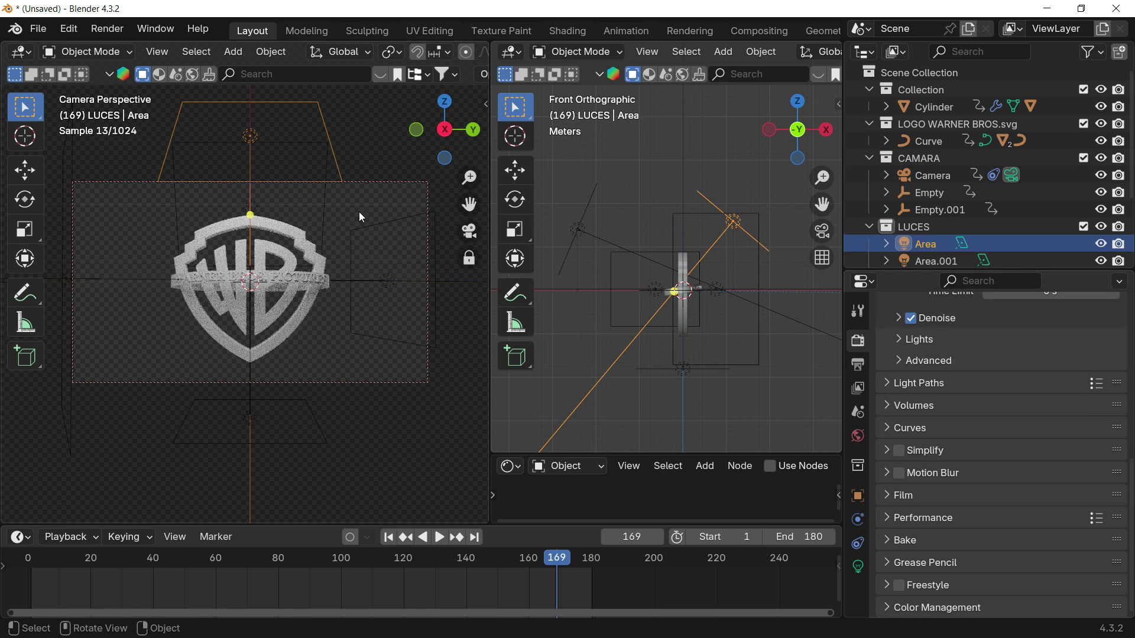
# - Try to shift the camera vertically along Z at frame 180
pyautogui.click(389, 183)
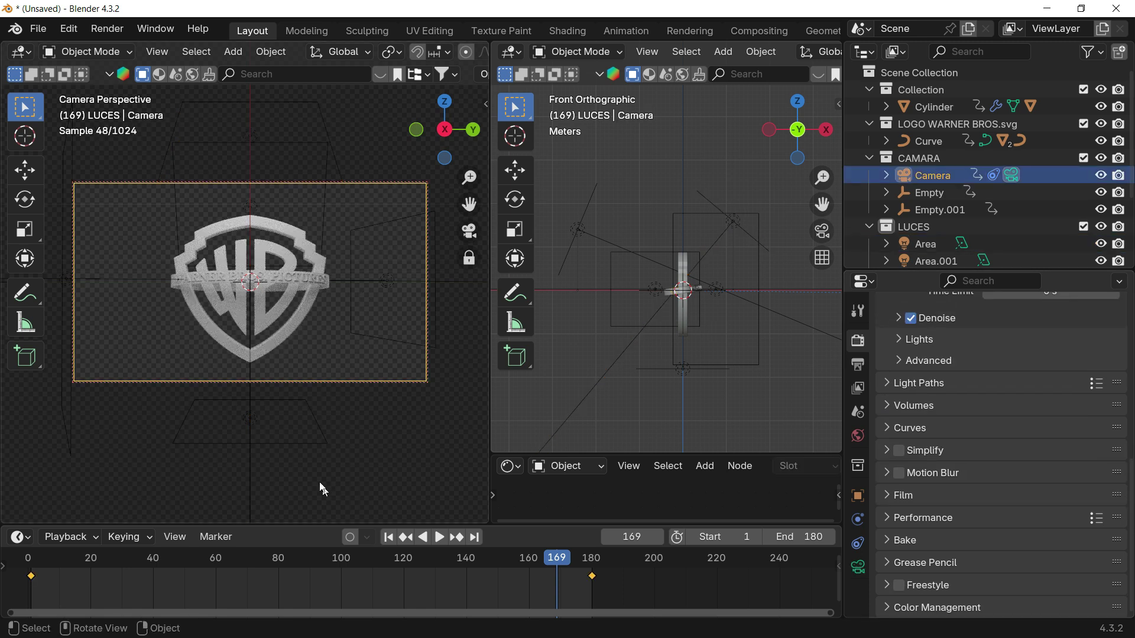
pyautogui.moveTo(596, 565); pyautogui.dragTo(591, 563)
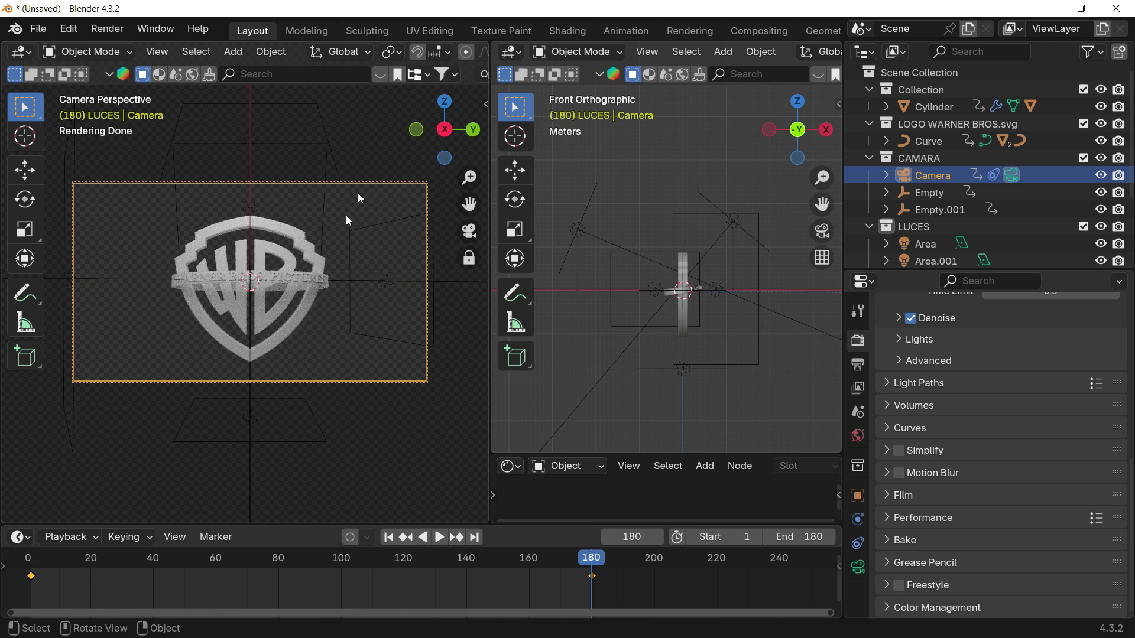
pyautogui.scroll(-2, 776, 333)
pyautogui.keyDown('shift'); pyautogui.moveTo(710, 335); pyautogui.dragTo(586, 324, button='middle'); pyautogui.keyUp('shift')
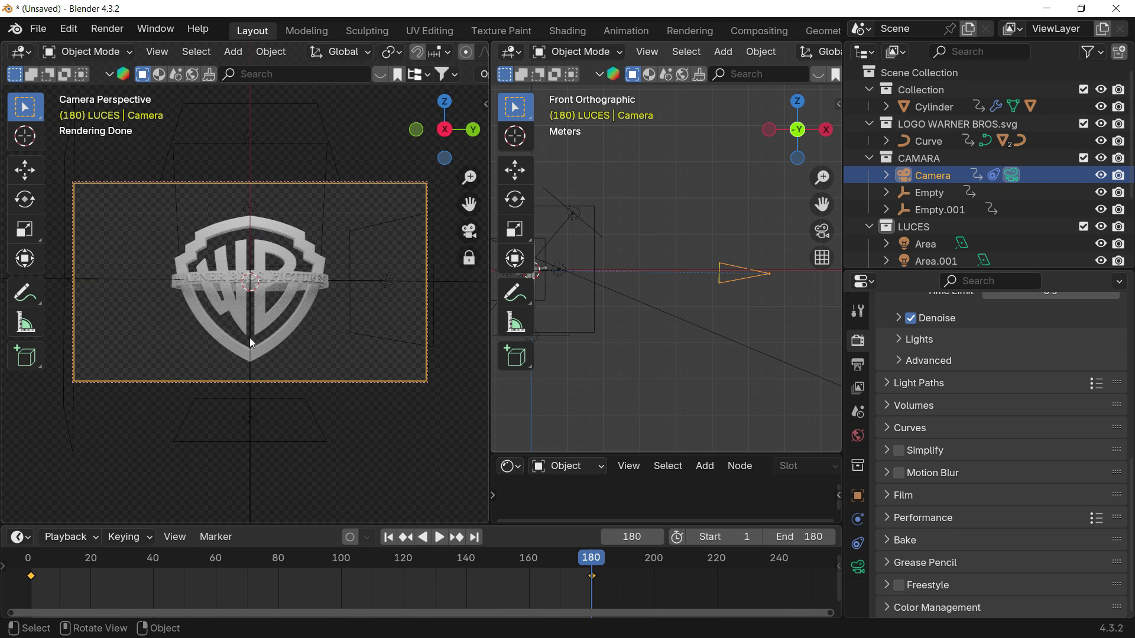
pyautogui.keyDown('shift'); pyautogui.moveTo(709, 220); pyautogui.dragTo(638, 189, button='middle'); pyautogui.keyUp('shift')
pyautogui.scroll(4, 775, 270)
pyautogui.keyDown('shift'); pyautogui.moveTo(775, 270); pyautogui.dragTo(740, 277, button='middle'); pyautogui.keyUp('shift')
pyautogui.scroll(2, 712, 249)
pyautogui.press('g')
pyautogui.press('z')
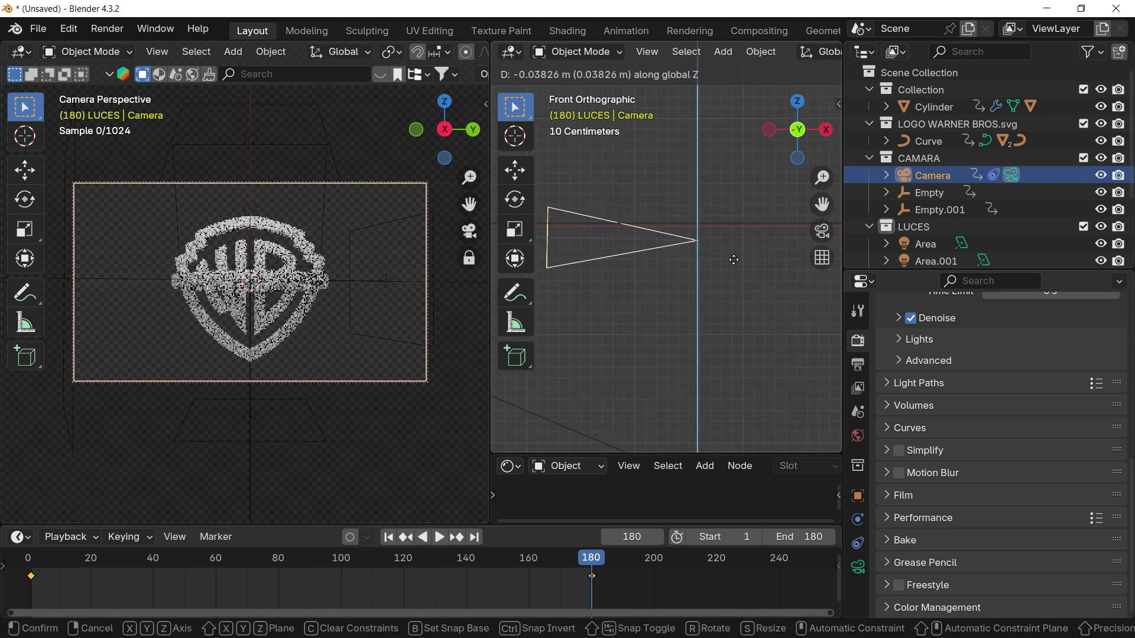
pyautogui.click(726, 257)
pyautogui.hotkey('ctrl', 'z')
pyautogui.press('g')
pyautogui.press('z')
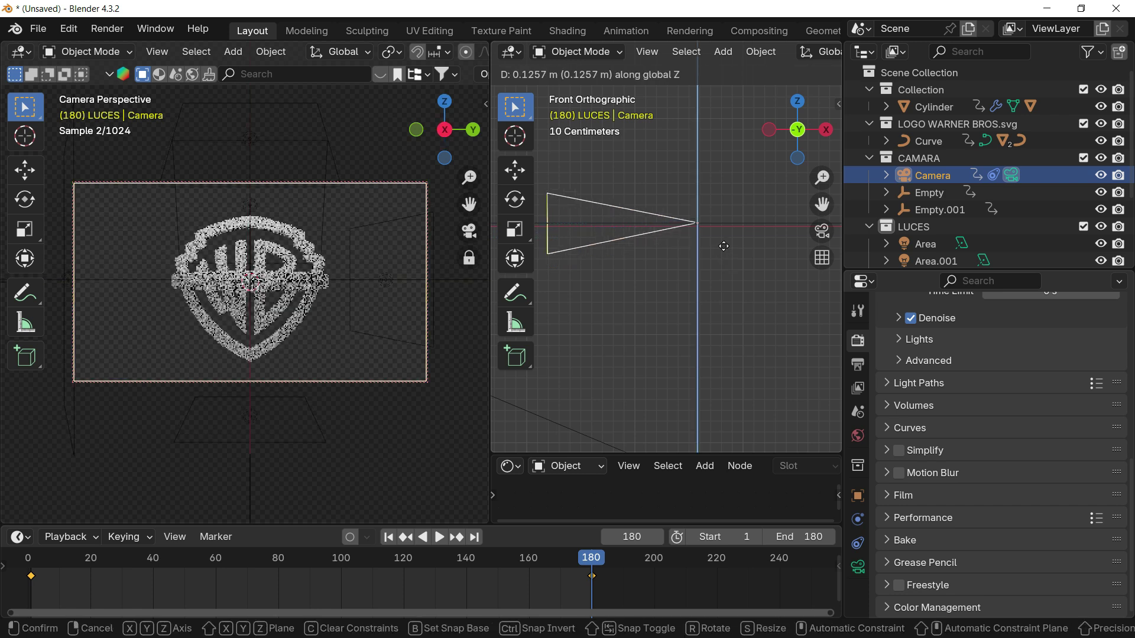
pyautogui.click(719, 252)
pyautogui.hotkey('ctrl', 'z')
# - Lower the Empty slightly along Z at frame 100 and keyframe its new position
pyautogui.keyDown('shift'); pyautogui.moveTo(754, 278); pyautogui.dragTo(803, 282, button='middle'); pyautogui.keyUp('shift')
pyautogui.keyDown('shift'); pyautogui.moveTo(603, 289); pyautogui.dragTo(863, 326, button='middle'); pyautogui.keyUp('shift')
pyautogui.scroll(3, 633, 276)
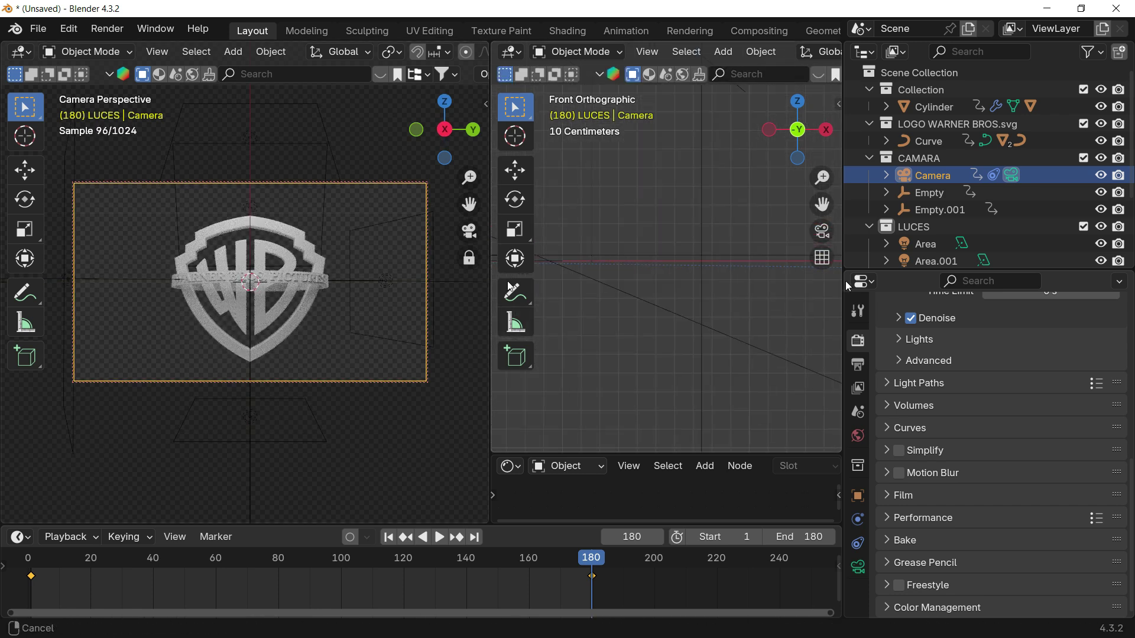
pyautogui.keyDown('shift'); pyautogui.moveTo(510, 288); pyautogui.dragTo(599, 282, button='middle'); pyautogui.keyUp('shift')
pyautogui.click(928, 192)
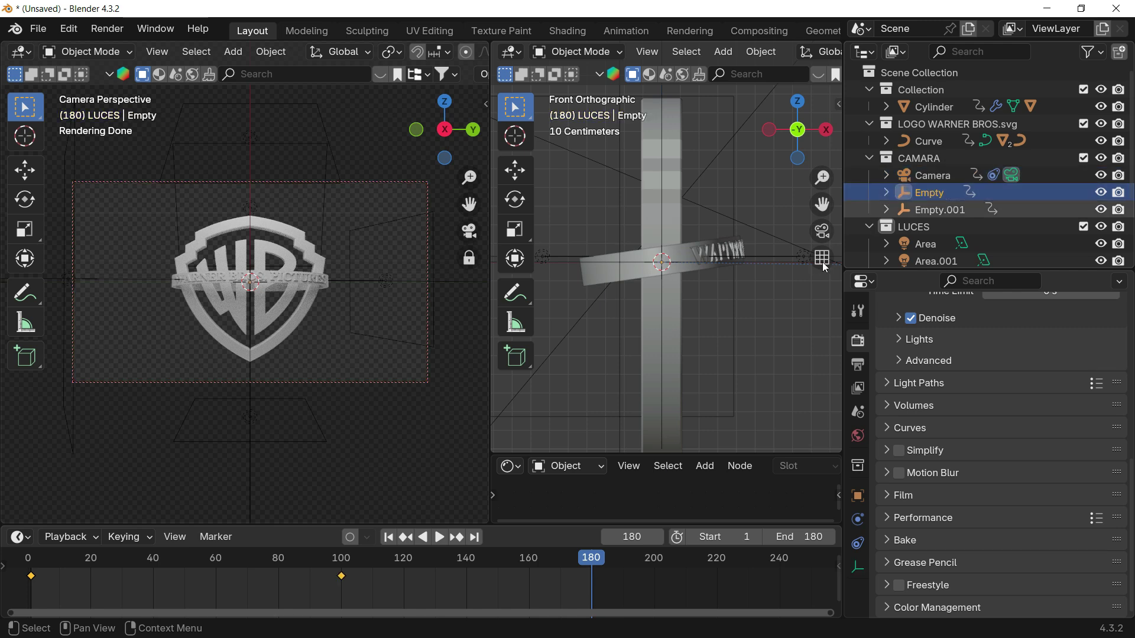
pyautogui.keyDown('shift'); pyautogui.moveTo(685, 297); pyautogui.dragTo(678, 295, button='middle'); pyautogui.keyUp('shift')
pyautogui.click(341, 564)
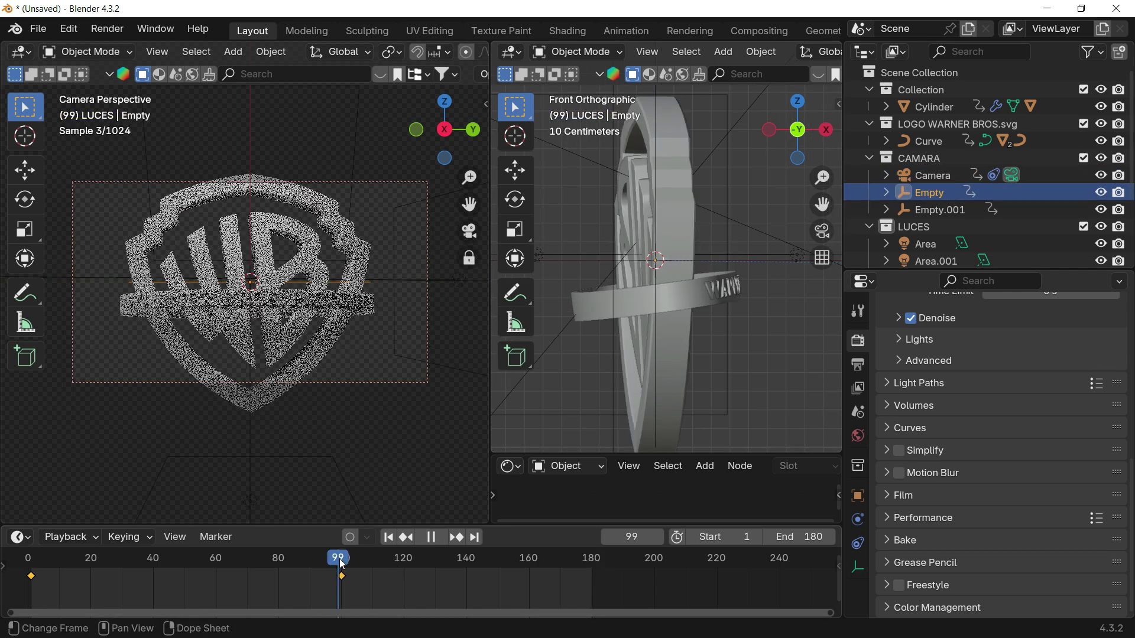
pyautogui.press('g')
pyautogui.press('z')
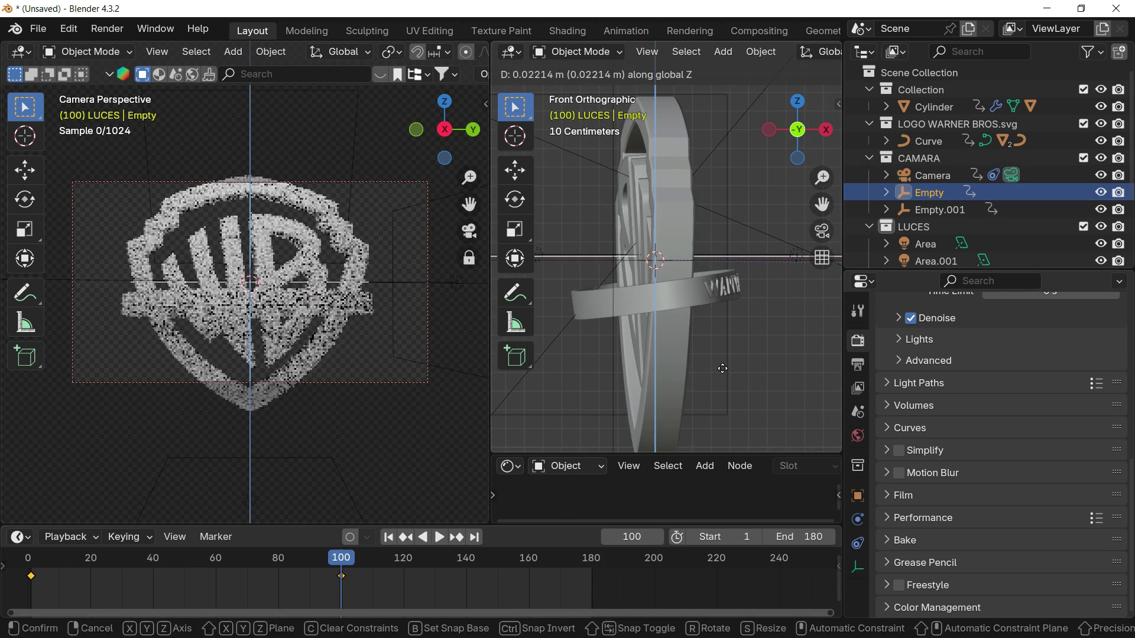
pyautogui.click(724, 387)
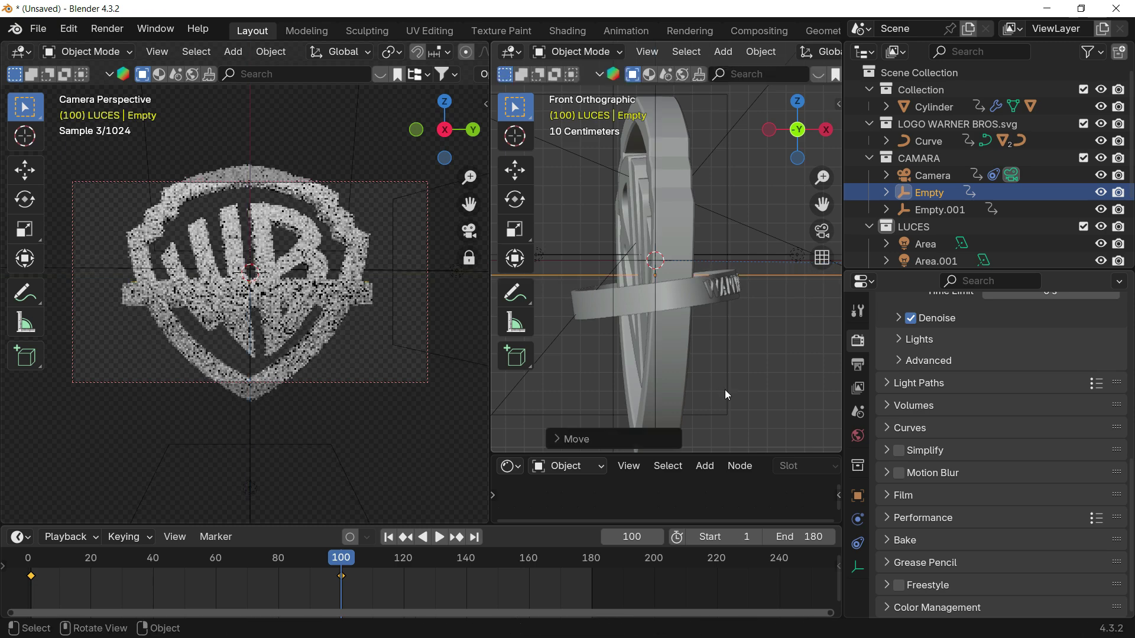
# - Play the animation from the first frame, check the output and render settings, and preview the camera view in solid shading
pyautogui.click(389, 536)
pyautogui.press('space')
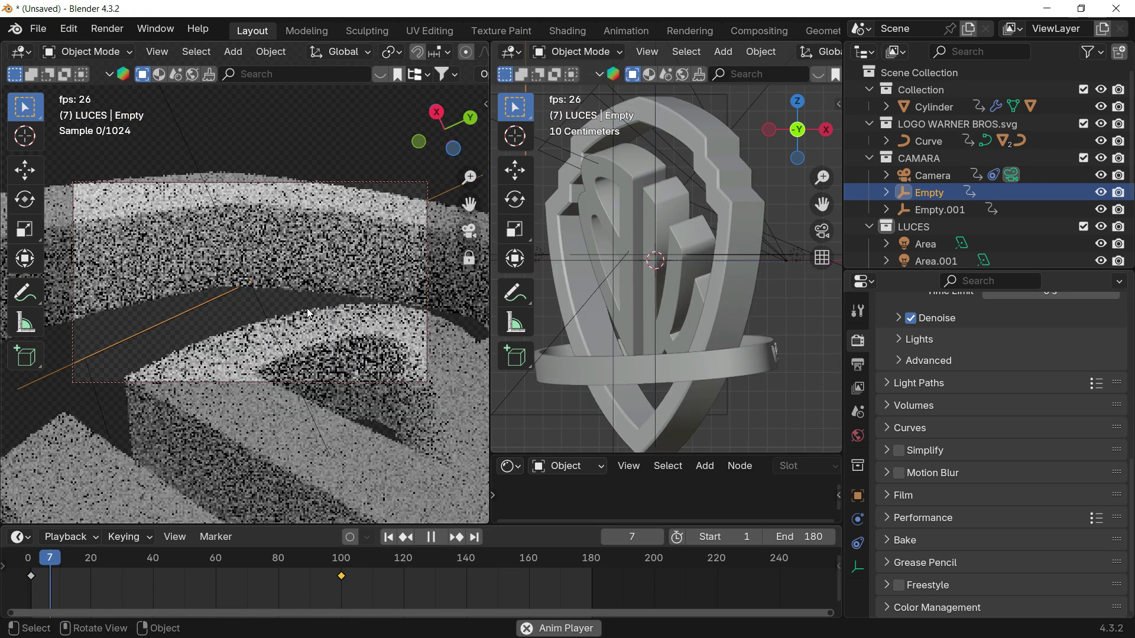
pyautogui.click(858, 364)
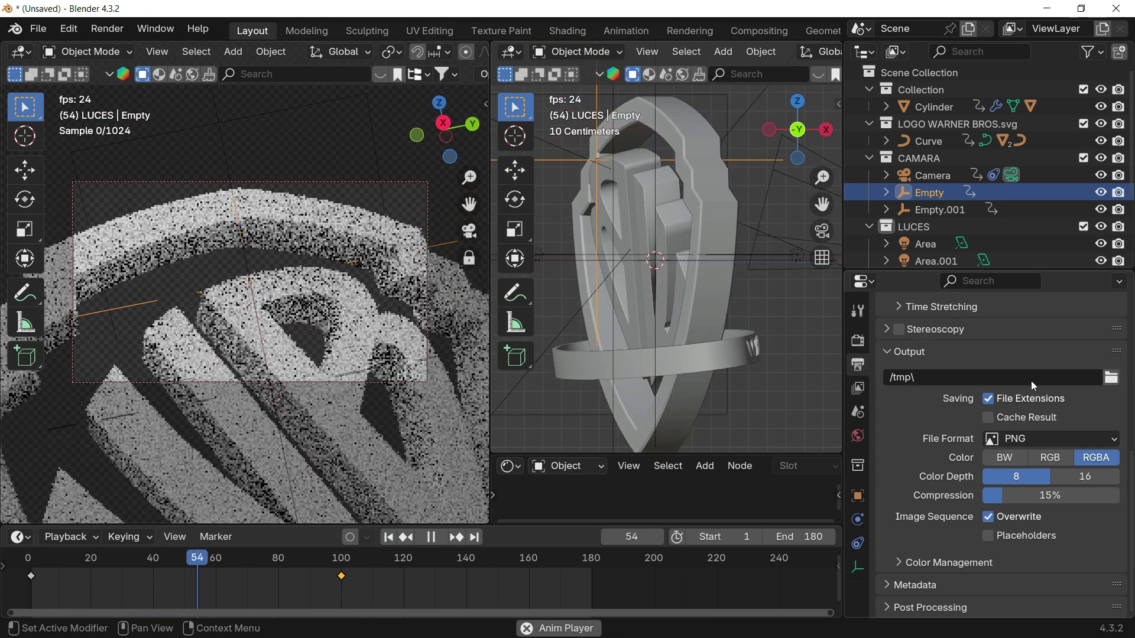
pyautogui.scroll(6, 981, 394)
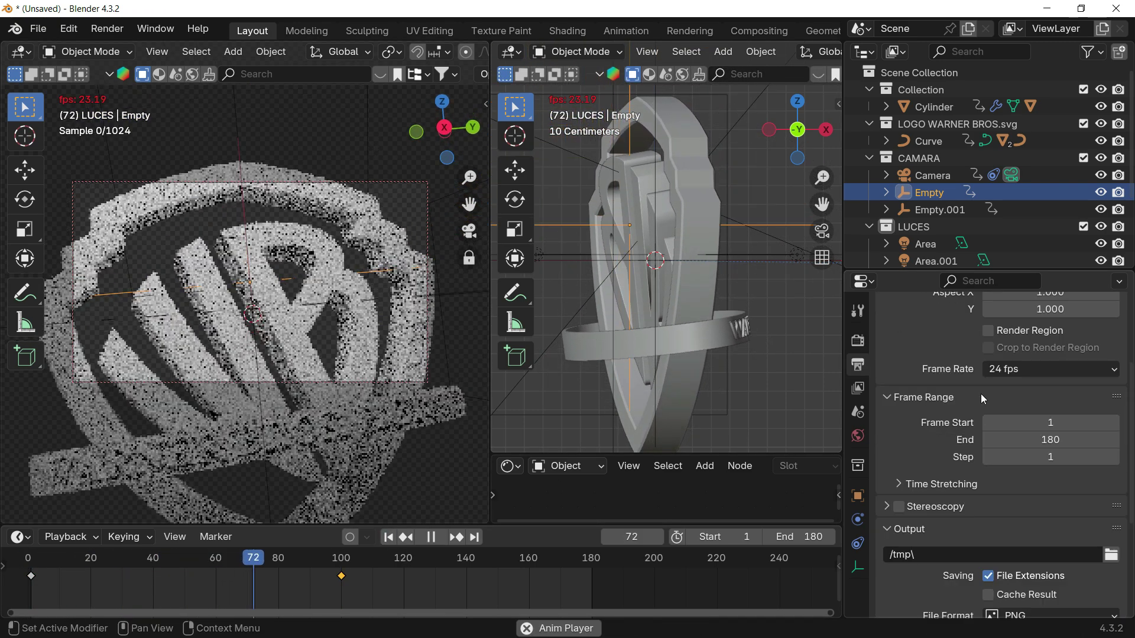
pyautogui.click(858, 340)
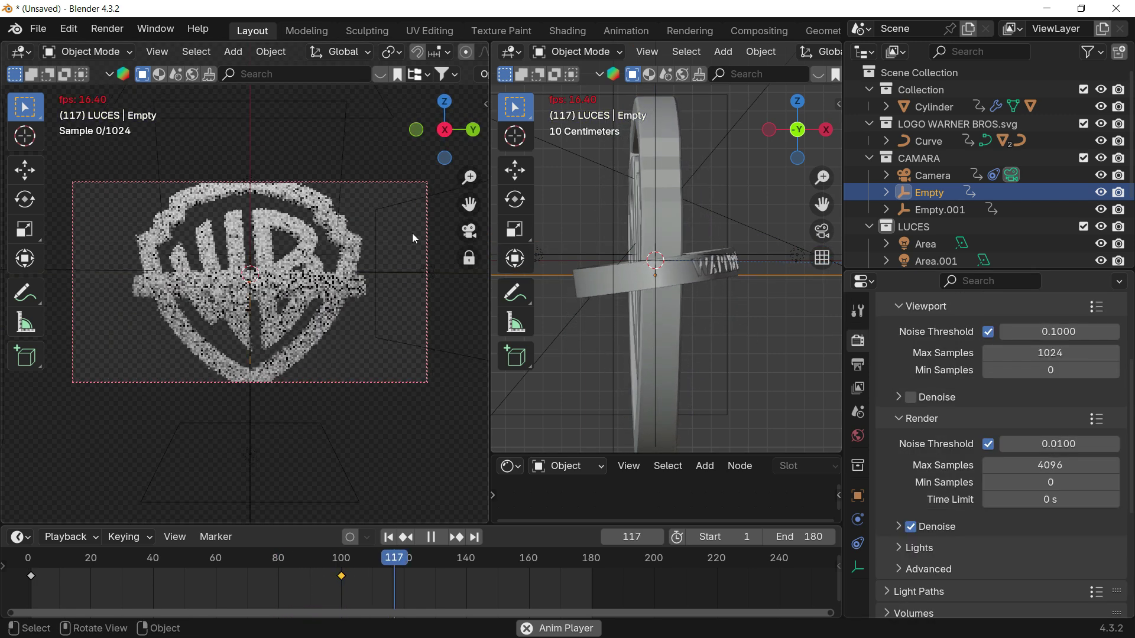
pyautogui.press('z')
pyautogui.click(376, 258)
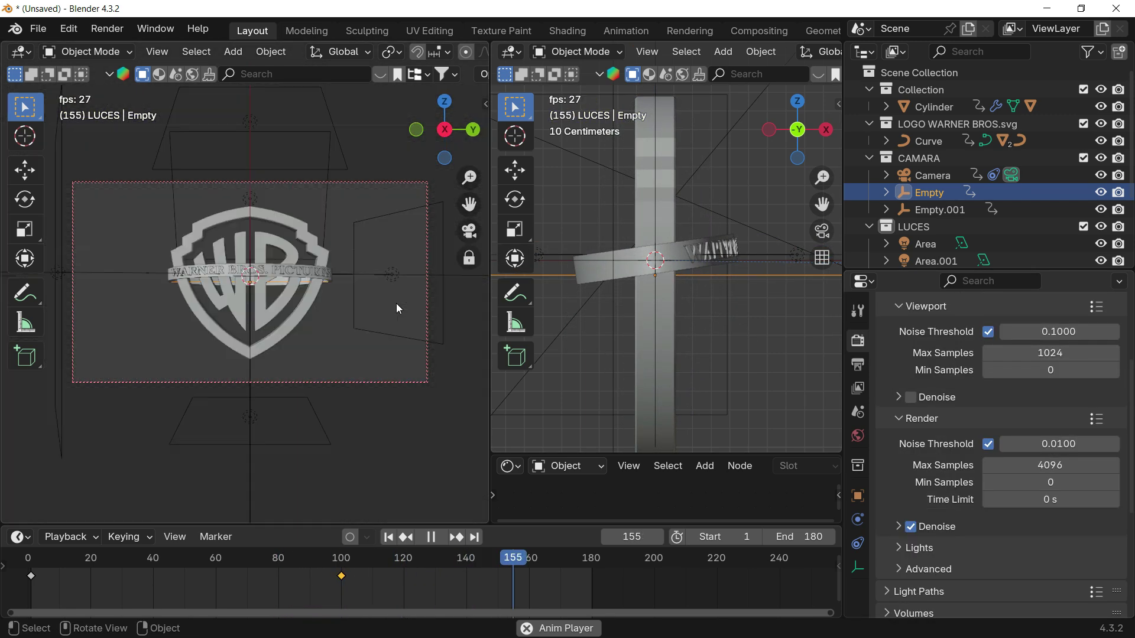
pyautogui.press('space')
pyautogui.press('space')
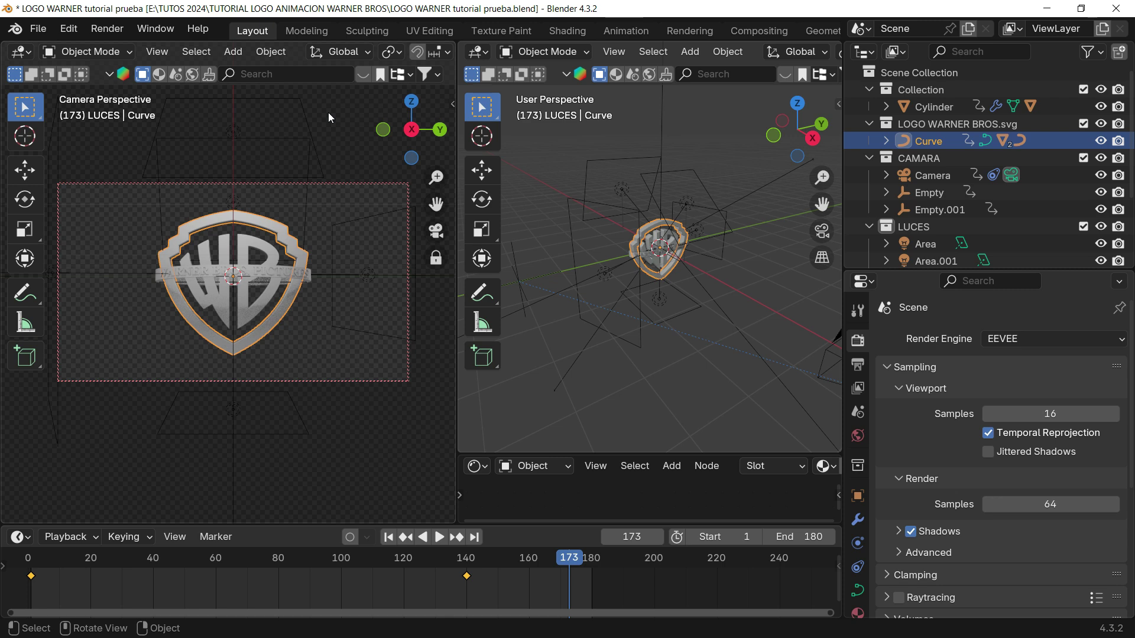
# - Go to frame 31 and set the render engine to Cycles
pyautogui.click(339, 114)
pyautogui.moveTo(394, 560); pyautogui.dragTo(125, 569)
pyautogui.click(1047, 342)
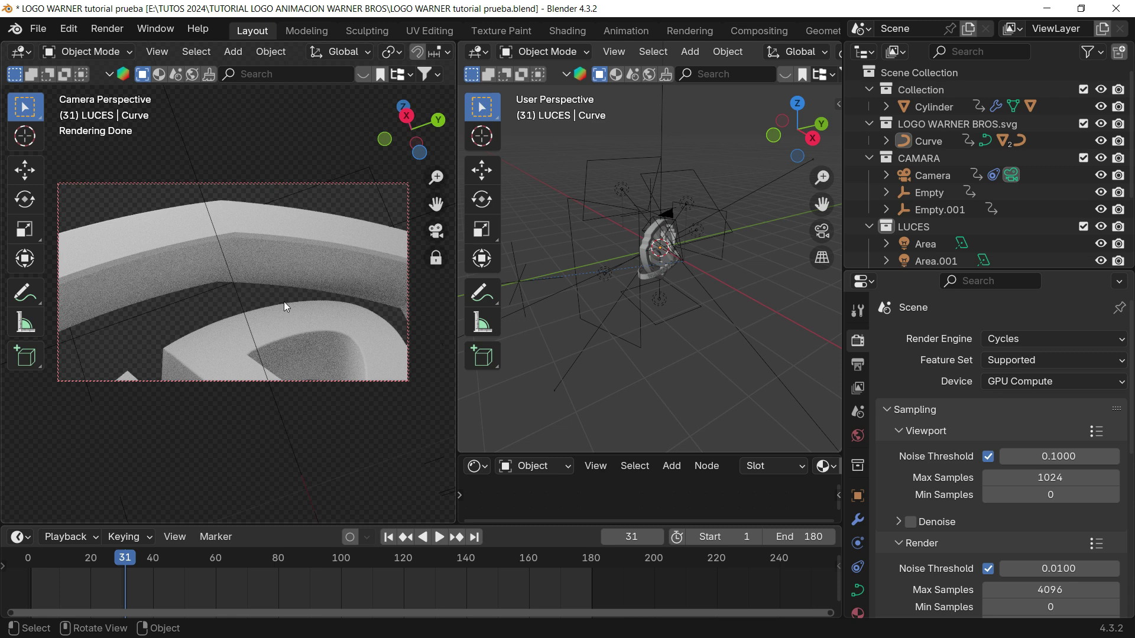
# - Widen the camera viewport, select the logo curve and go to its keyframe at frame 140
pyautogui.click(348, 184)
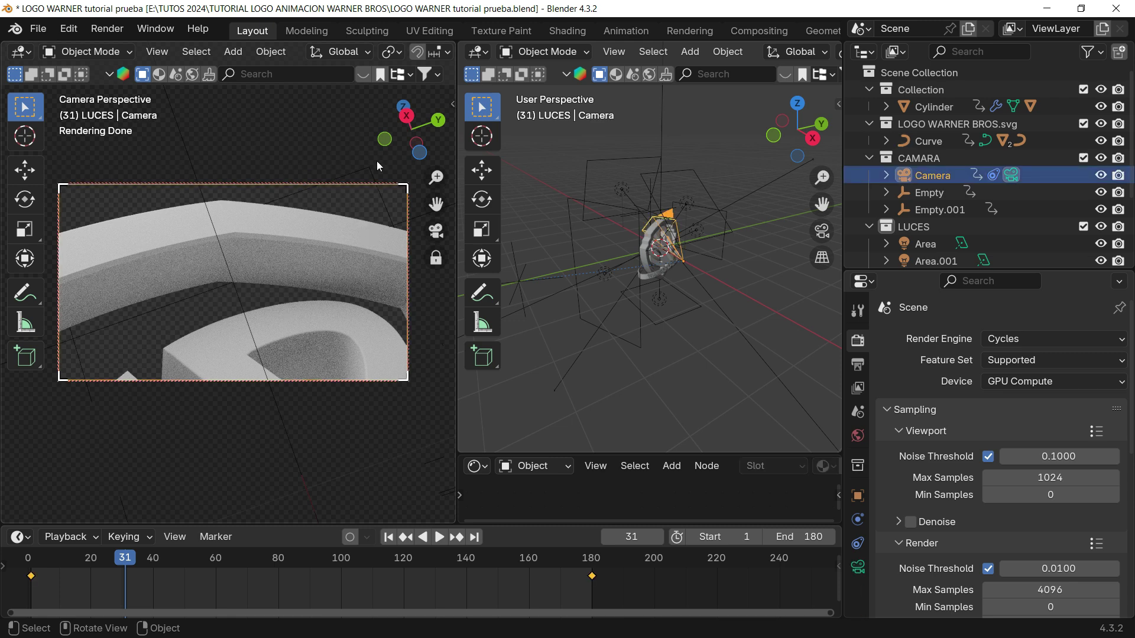
pyautogui.moveTo(456, 382); pyautogui.dragTo(538, 382)
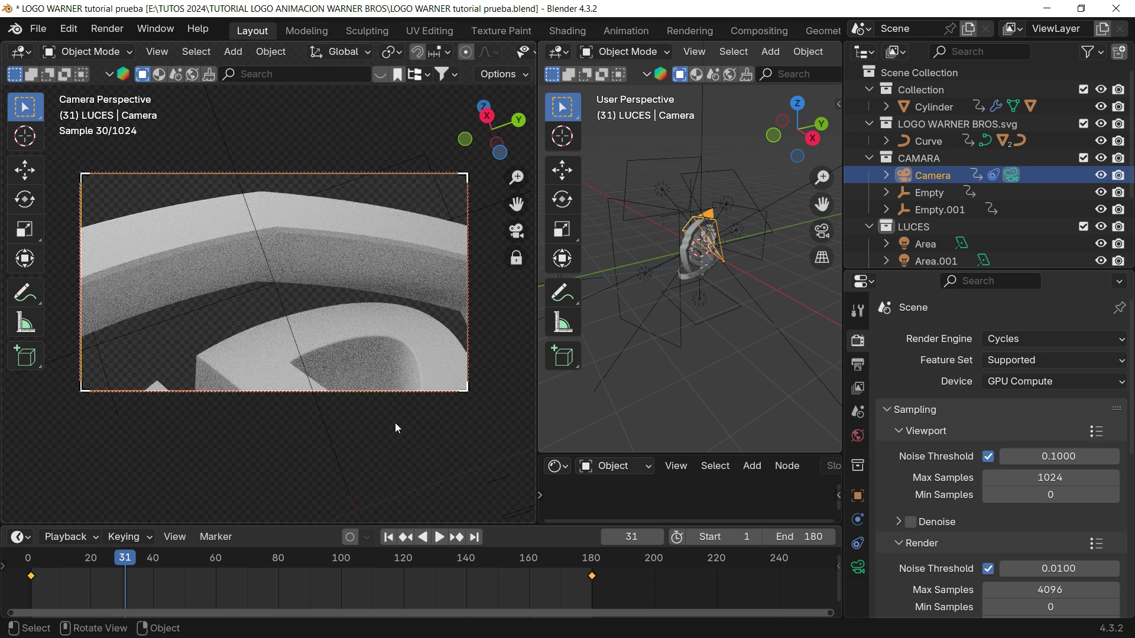
pyautogui.click(307, 238)
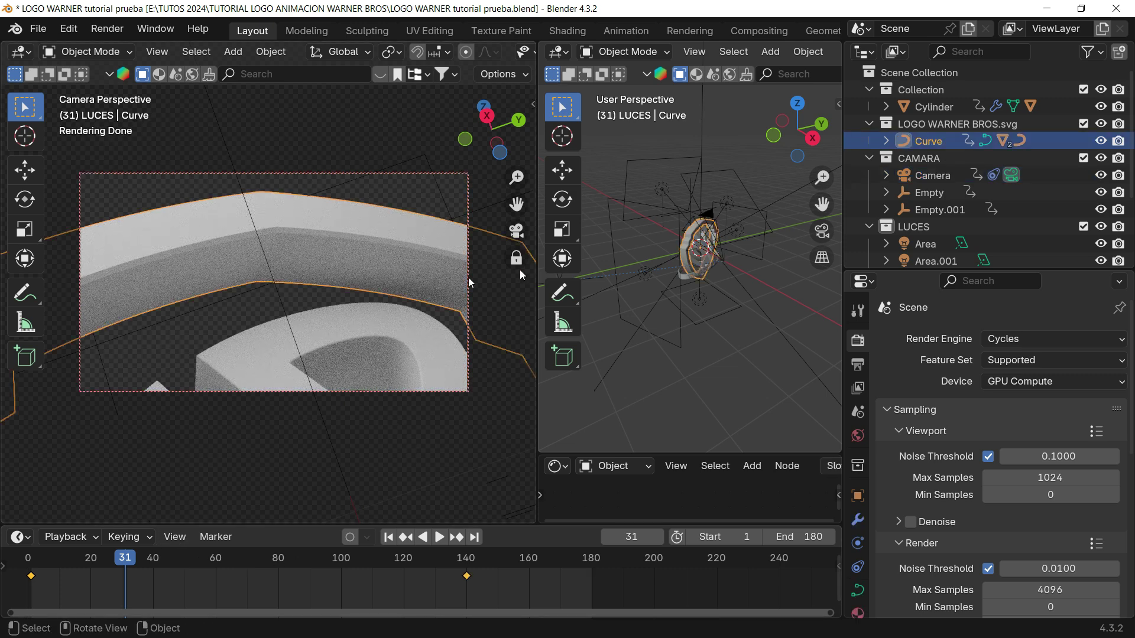
pyautogui.click(469, 562)
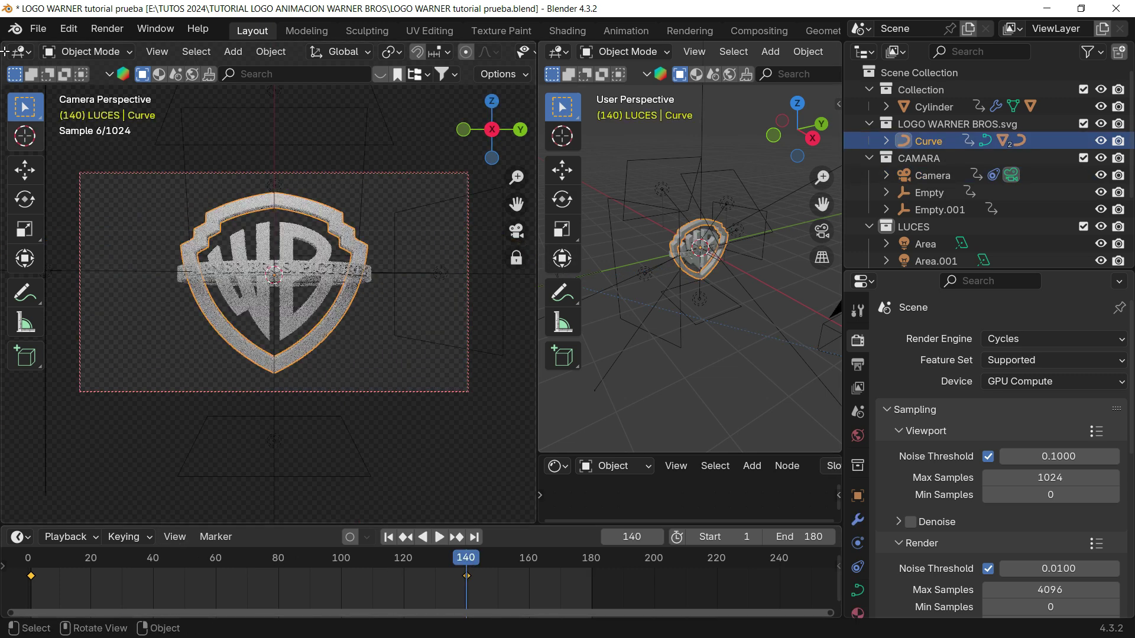
# - Start appending from another Blender file and browse up to the root of the E: drive
pyautogui.click(37, 29)
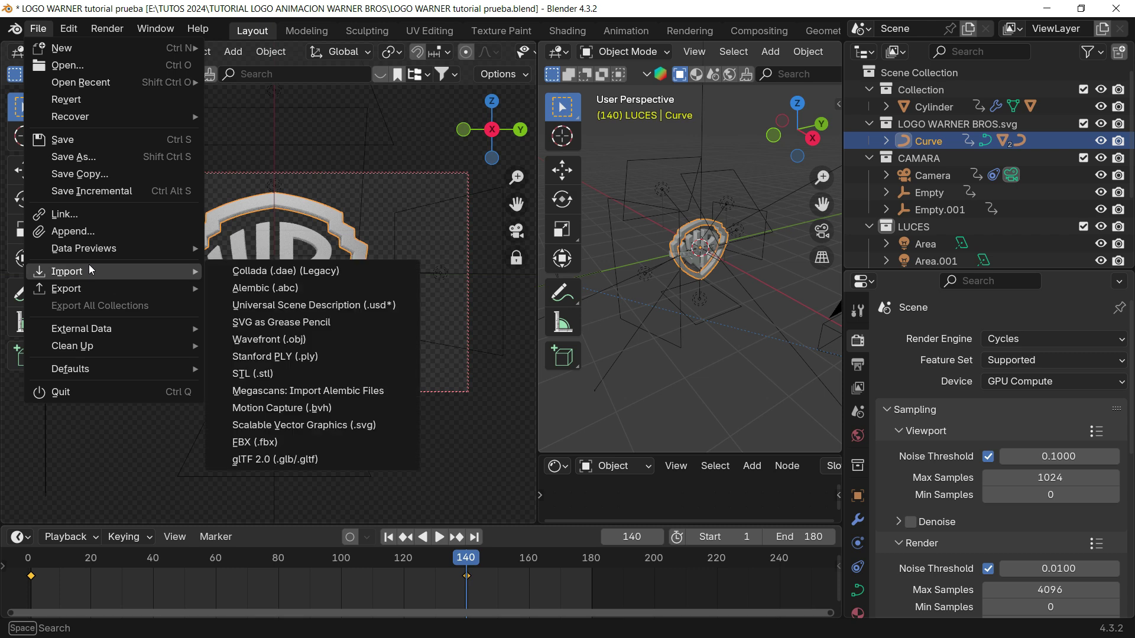
pyautogui.click(71, 228)
pyautogui.click(38, 31)
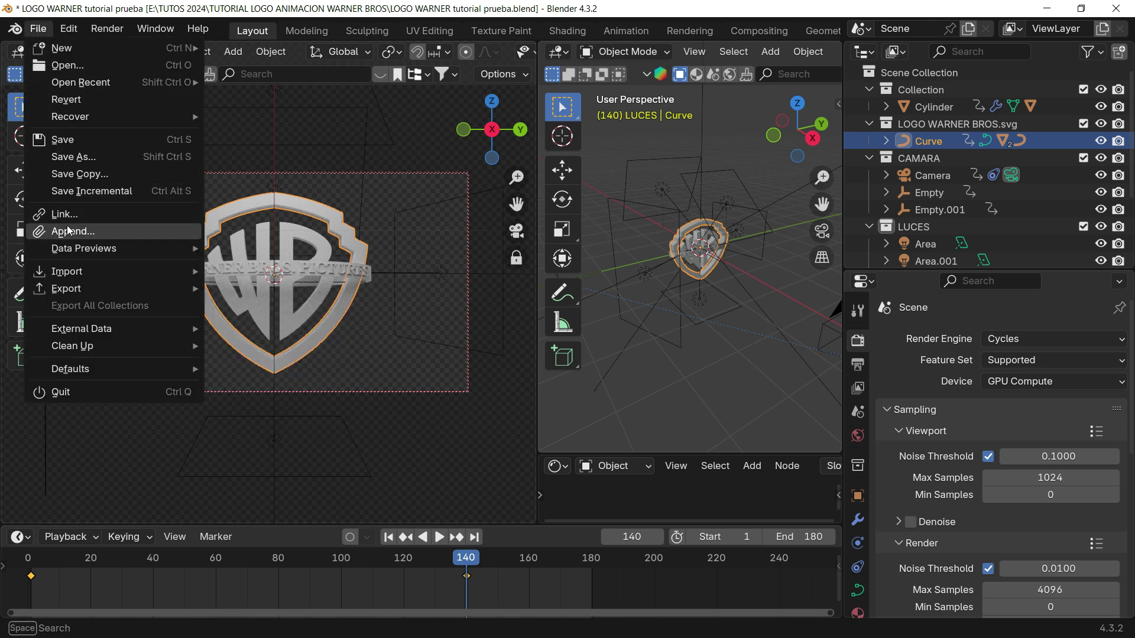
pyautogui.click(69, 231)
pyautogui.scroll(-3, 446, 298)
pyautogui.scroll(3, 412, 180)
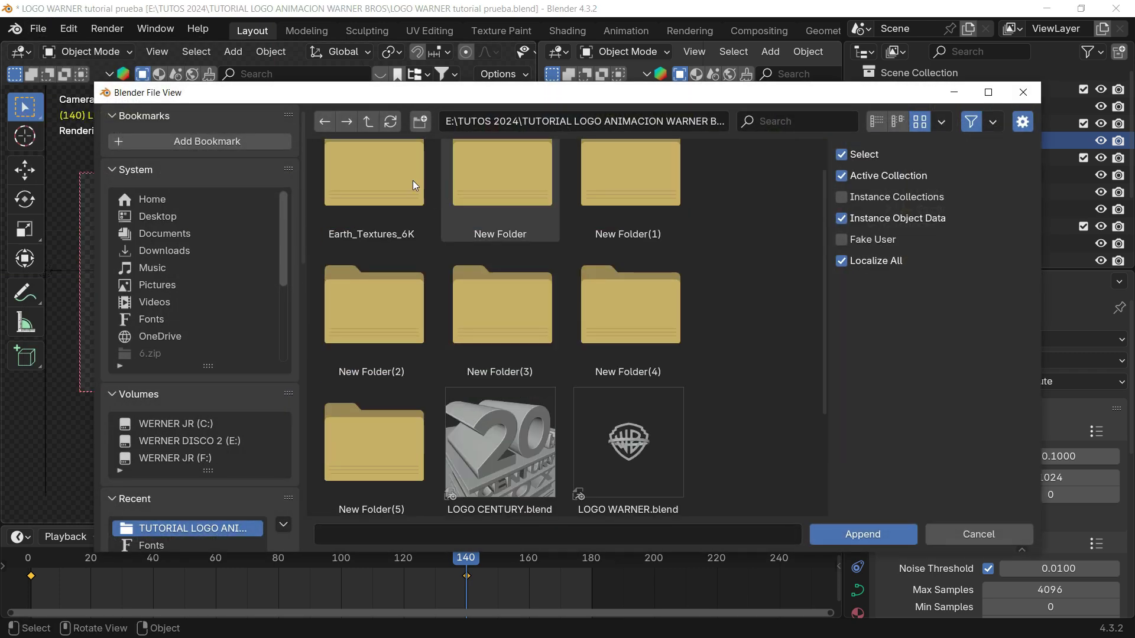
pyautogui.click(368, 122)
pyautogui.scroll(-4, 496, 366)
pyautogui.click(365, 124)
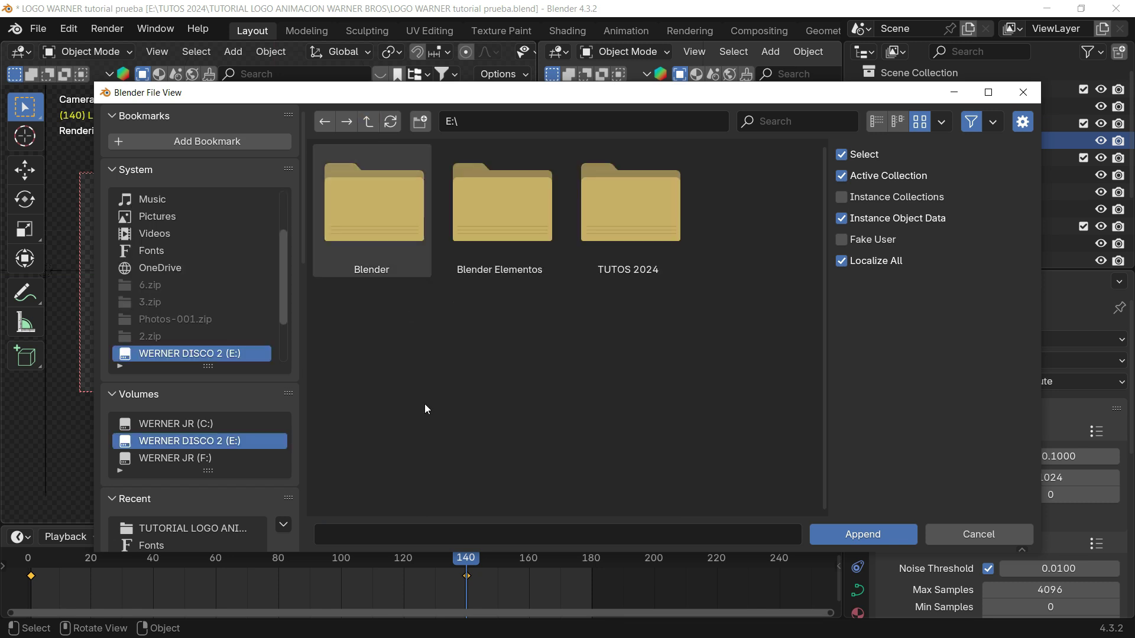
# - Open the BORDES RUGOSOS Y DESGASTADOS folder inside E:\Blender
pyautogui.click(426, 205)
pyautogui.click(516, 225)
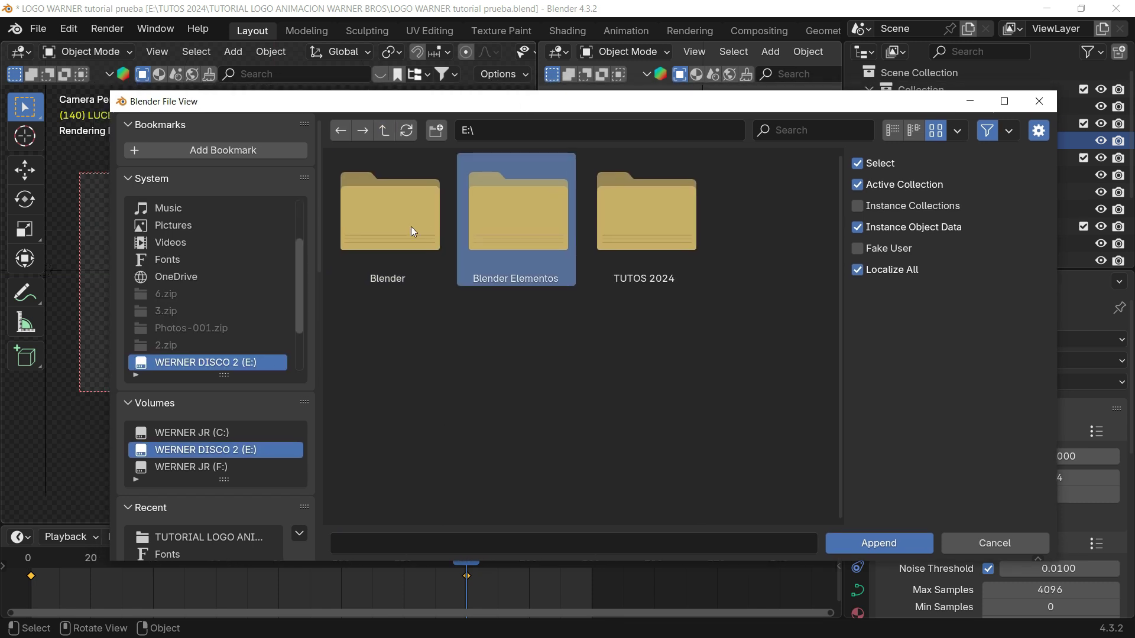
pyautogui.doubleClick(410, 226)
pyautogui.scroll(-5, 467, 311)
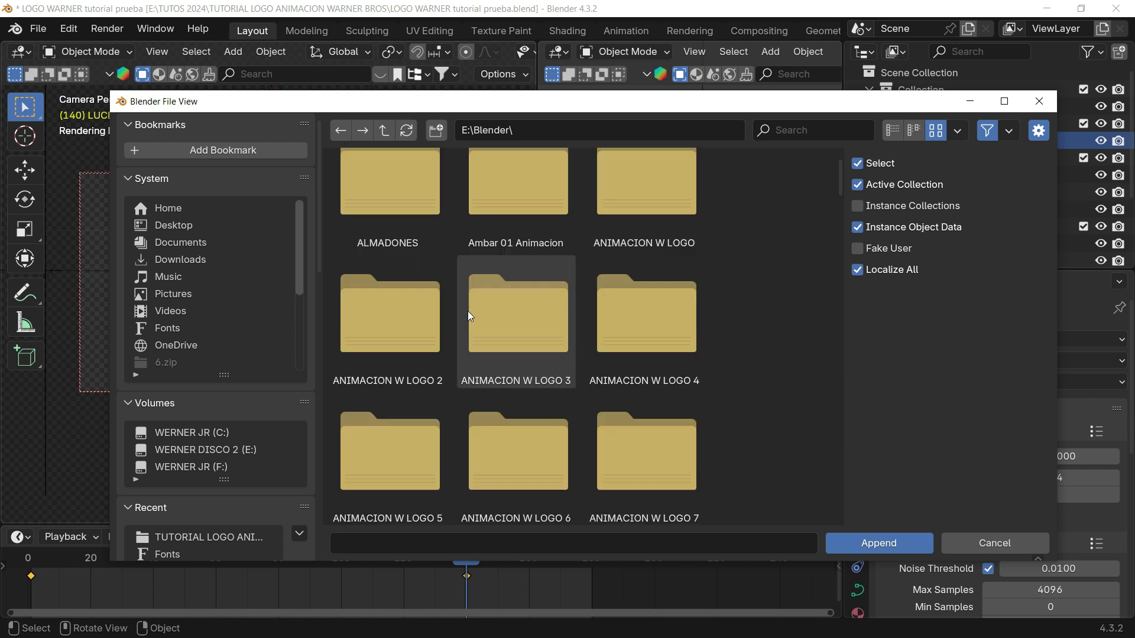
pyautogui.scroll(-3, 651, 325)
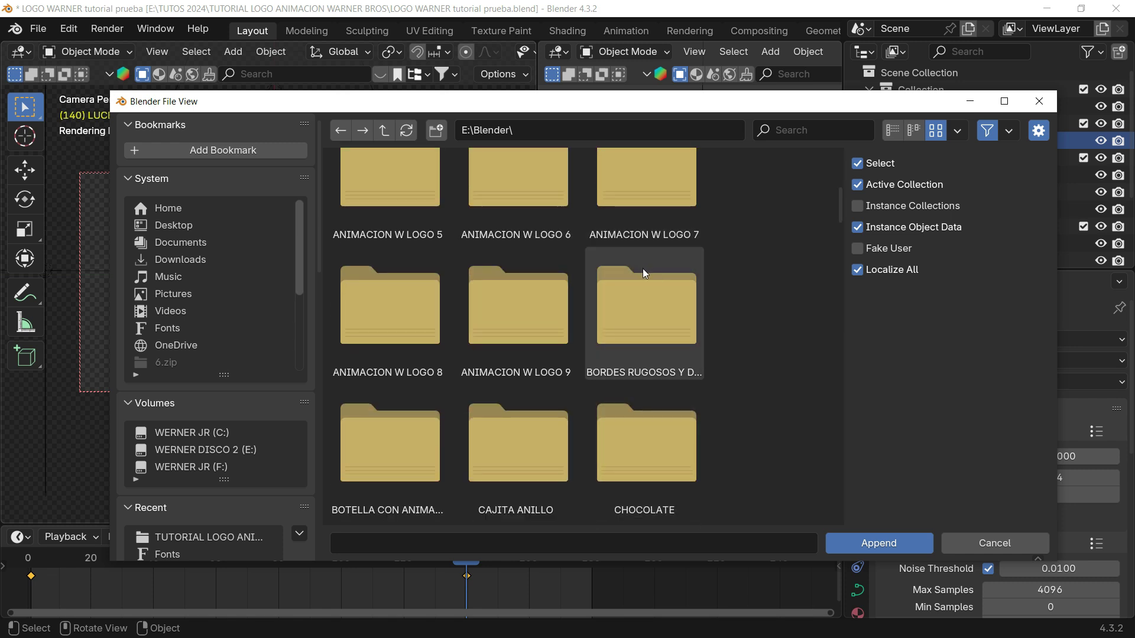
pyautogui.doubleClick(657, 298)
# - Compare the two Blender files in the folder and open MATERIAL BORDE RUGOSO.blend to browse its data categories
pyautogui.moveTo(565, 103); pyautogui.dragTo(551, 109)
pyautogui.click(516, 235)
pyautogui.click(396, 219)
pyautogui.click(515, 186)
pyautogui.click(371, 217)
pyautogui.click(500, 223)
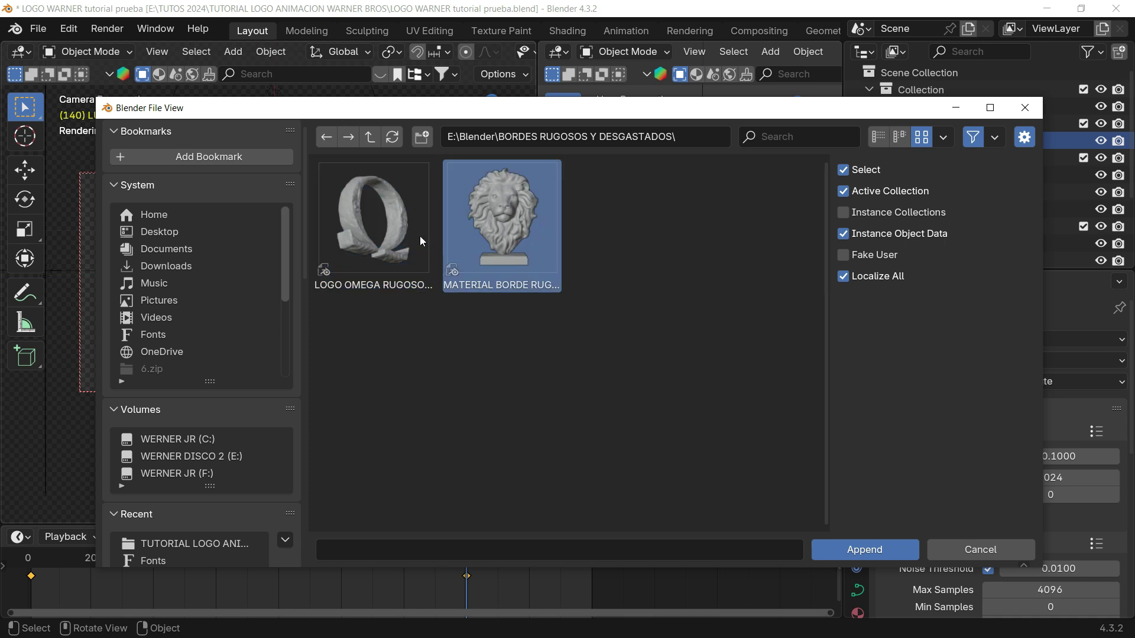
pyautogui.click(393, 235)
pyautogui.click(551, 183)
pyautogui.click(352, 227)
pyautogui.click(507, 195)
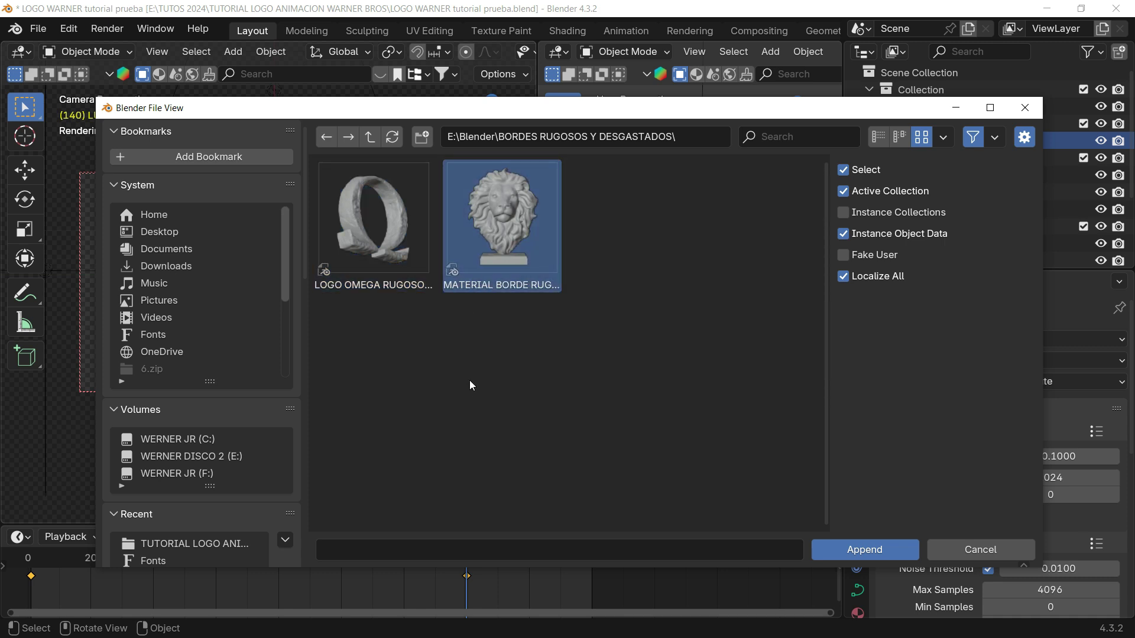
pyautogui.doubleClick(490, 218)
pyautogui.scroll(-2, 524, 261)
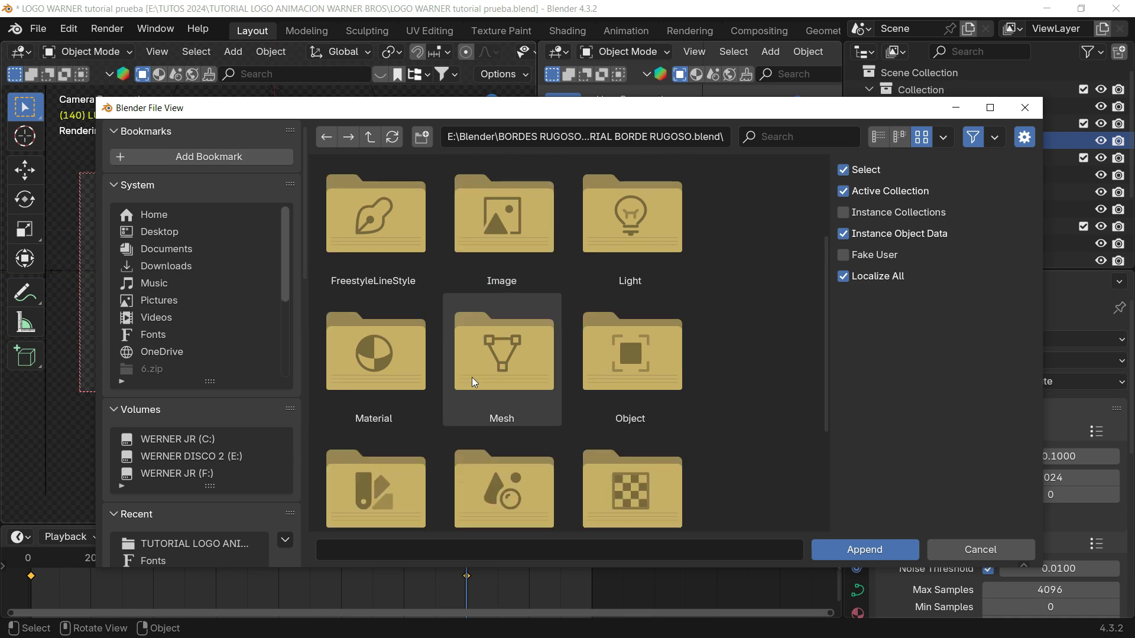
# - Append MATERIAL DESGASTADO from the Material category of MATERIAL BORDE RUGOSO.blend
pyautogui.click(371, 357)
pyautogui.doubleClick(369, 353)
pyautogui.click(403, 204)
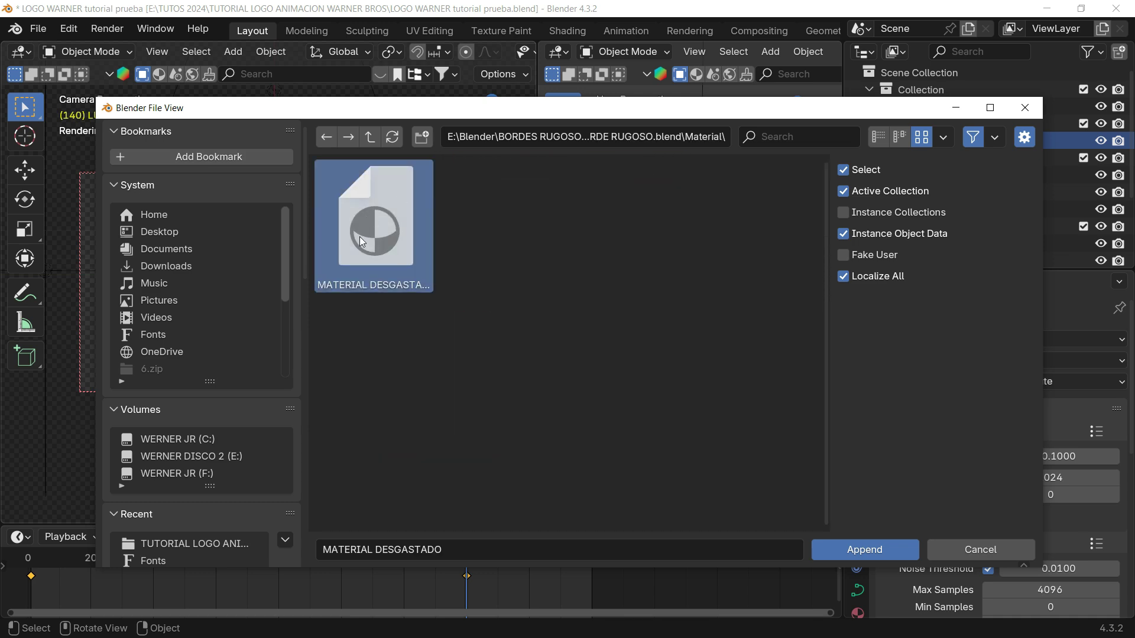
pyautogui.click(839, 547)
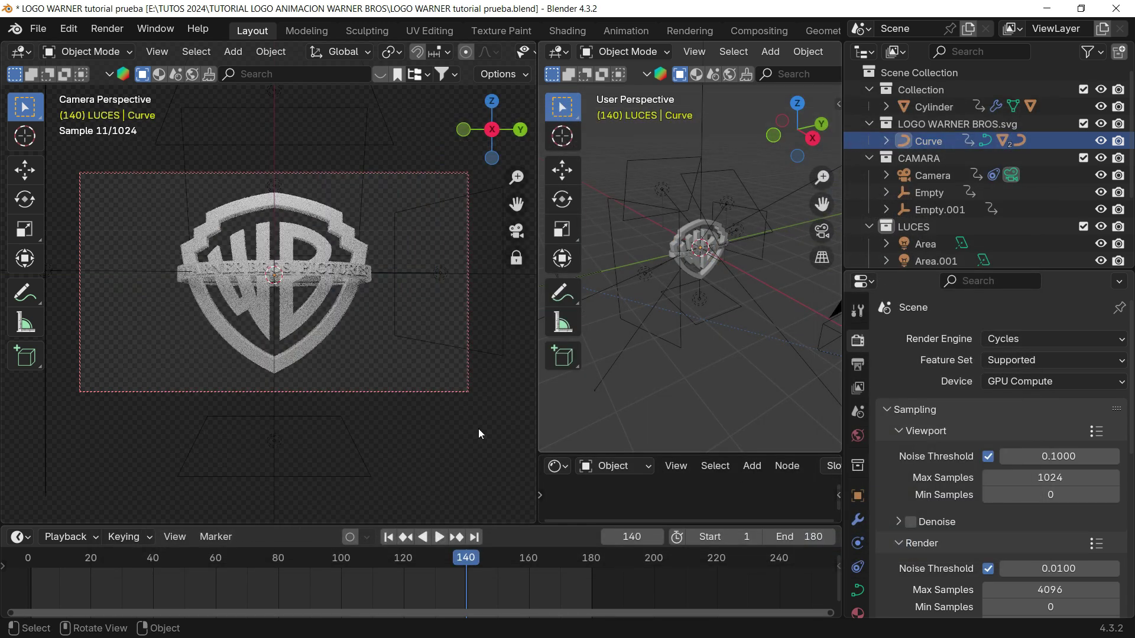
# - Assign MATERIAL DESGASTADO to the outer shield curve and to the inner WB letters
pyautogui.click(332, 225)
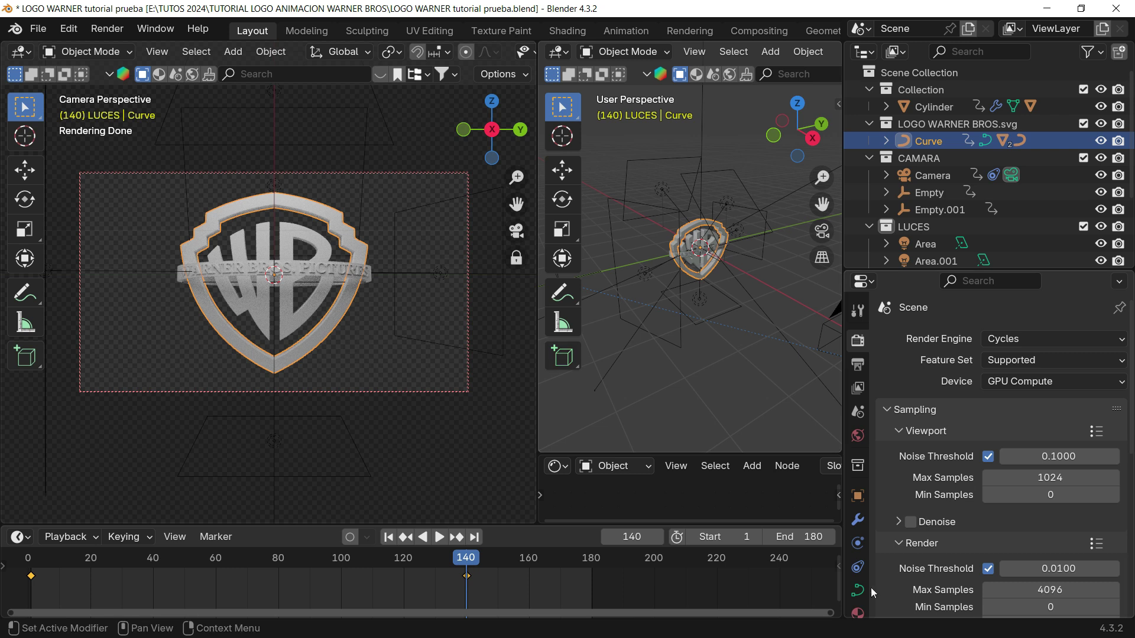
pyautogui.click(858, 613)
pyautogui.click(886, 411)
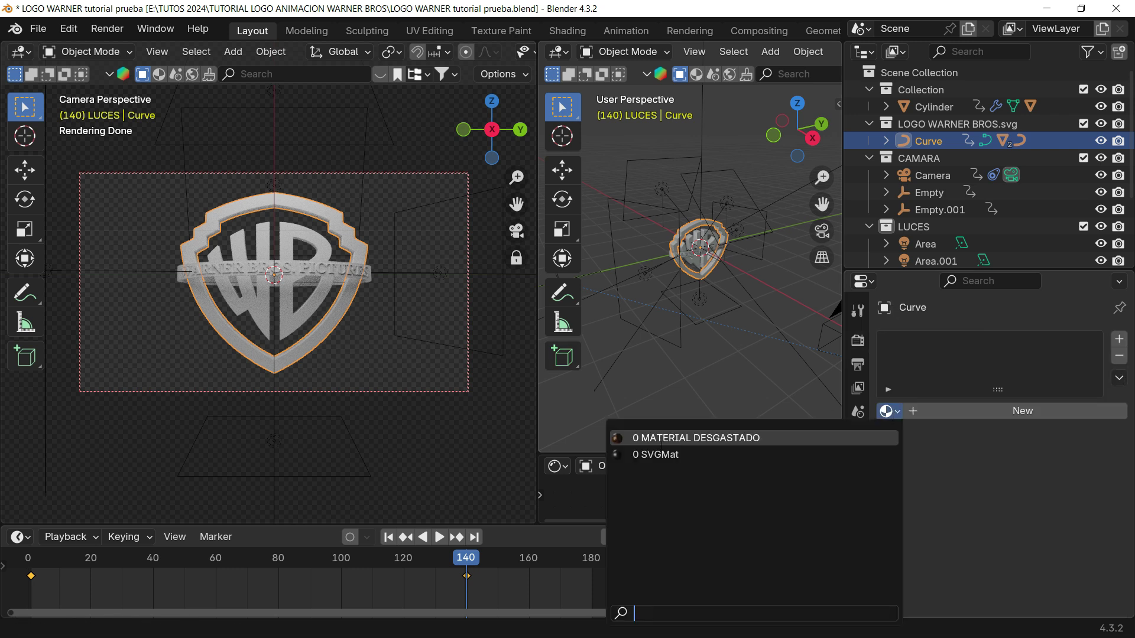
pyautogui.click(675, 443)
pyautogui.click(312, 295)
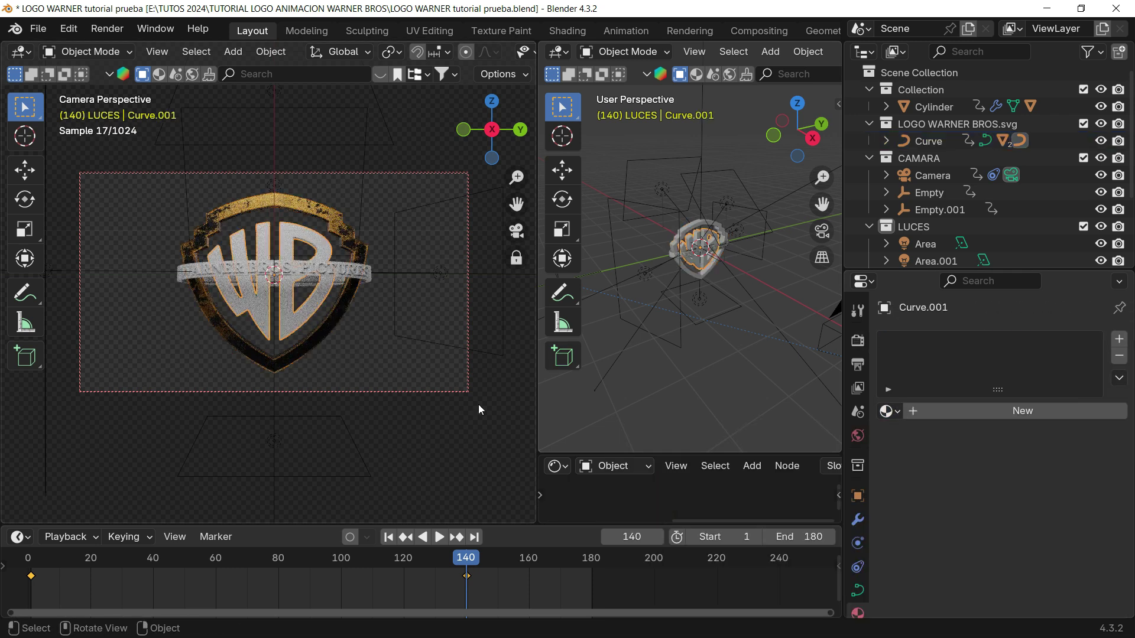
pyautogui.click(888, 411)
pyautogui.click(737, 437)
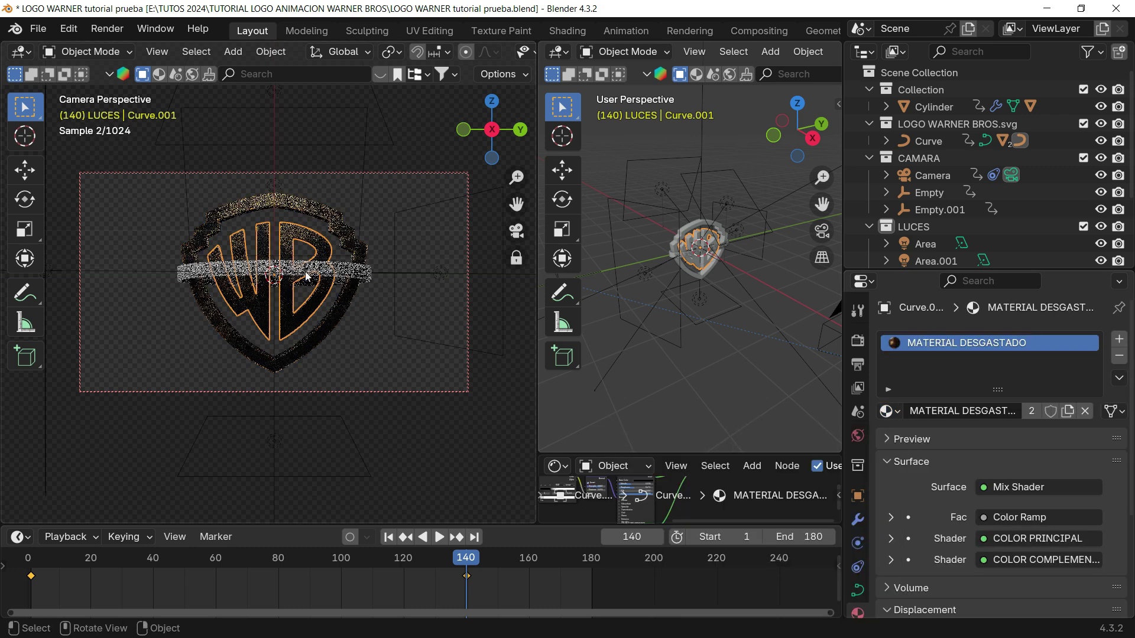
# - Assign MATERIAL DESGASTADO to the WARNER BROS. PICTURES text and to the cylinder band behind it
pyautogui.click(372, 286)
pyautogui.click(886, 411)
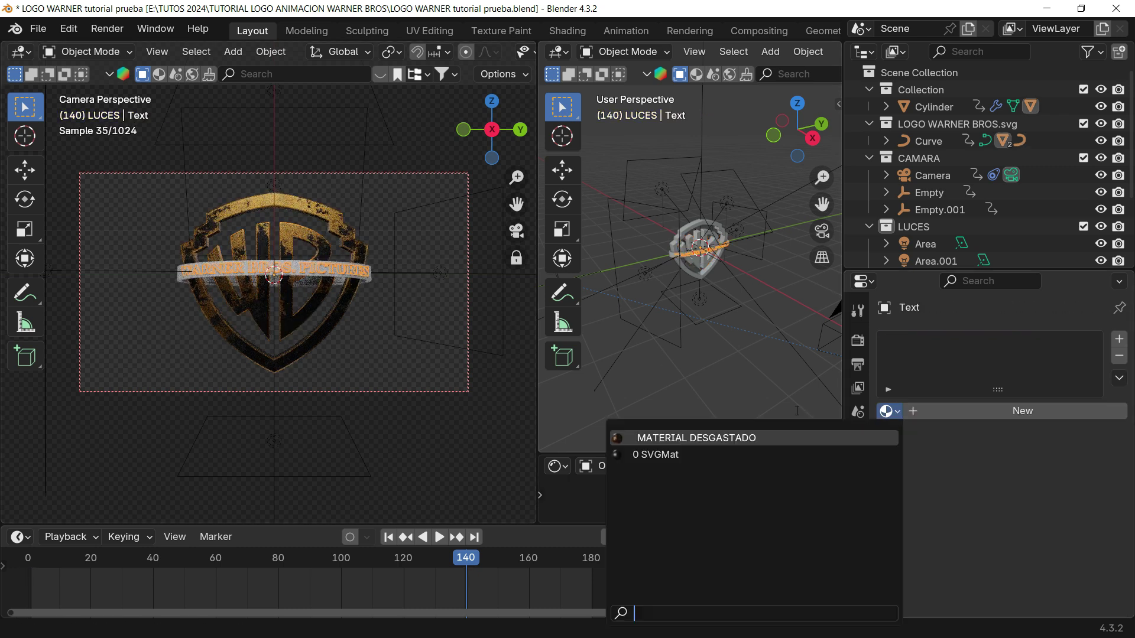
pyautogui.click(761, 438)
pyautogui.click(364, 278)
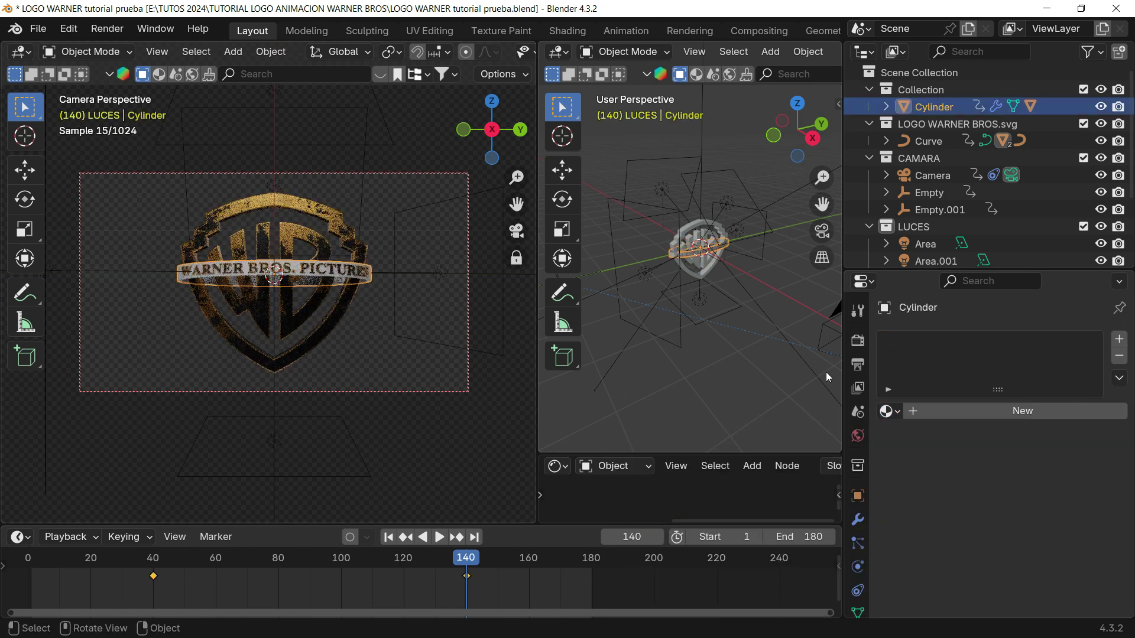
pyautogui.click(887, 411)
pyautogui.click(760, 438)
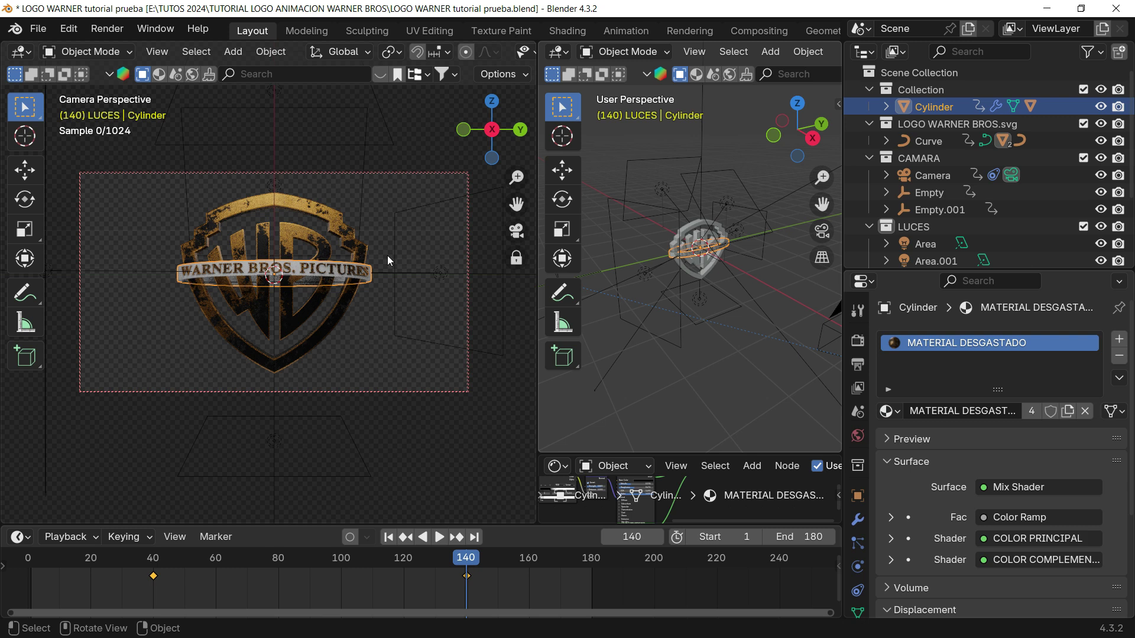
pyautogui.click(373, 197)
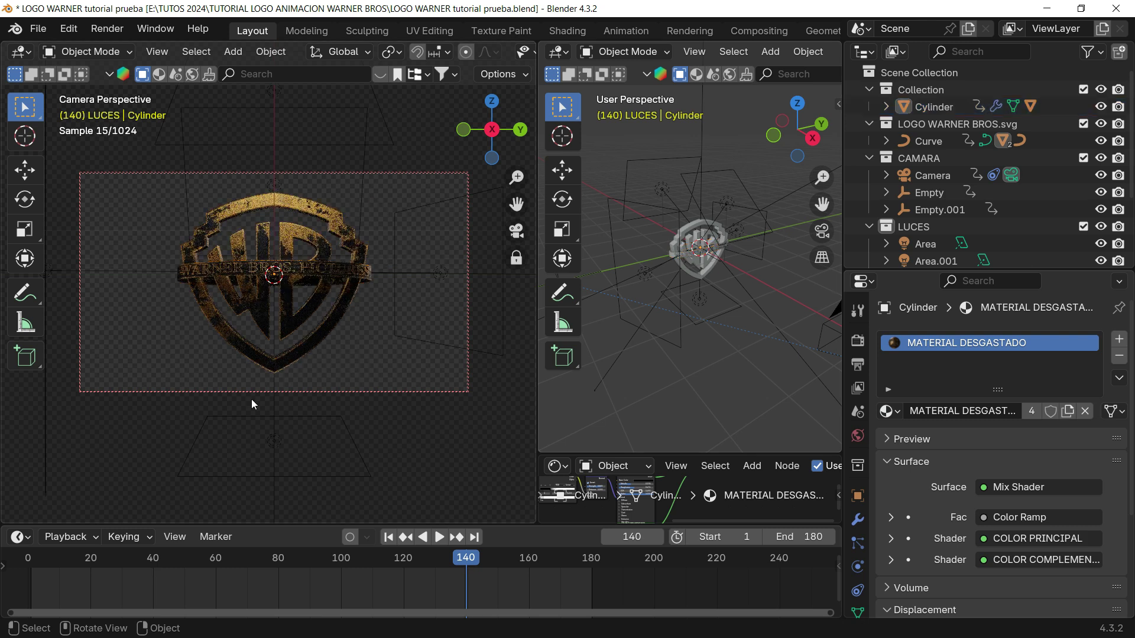
# - Reduce the saturation of the COLOR COMPLEMENTARIO base color in the shield's material to a pale orange
pyautogui.click(317, 211)
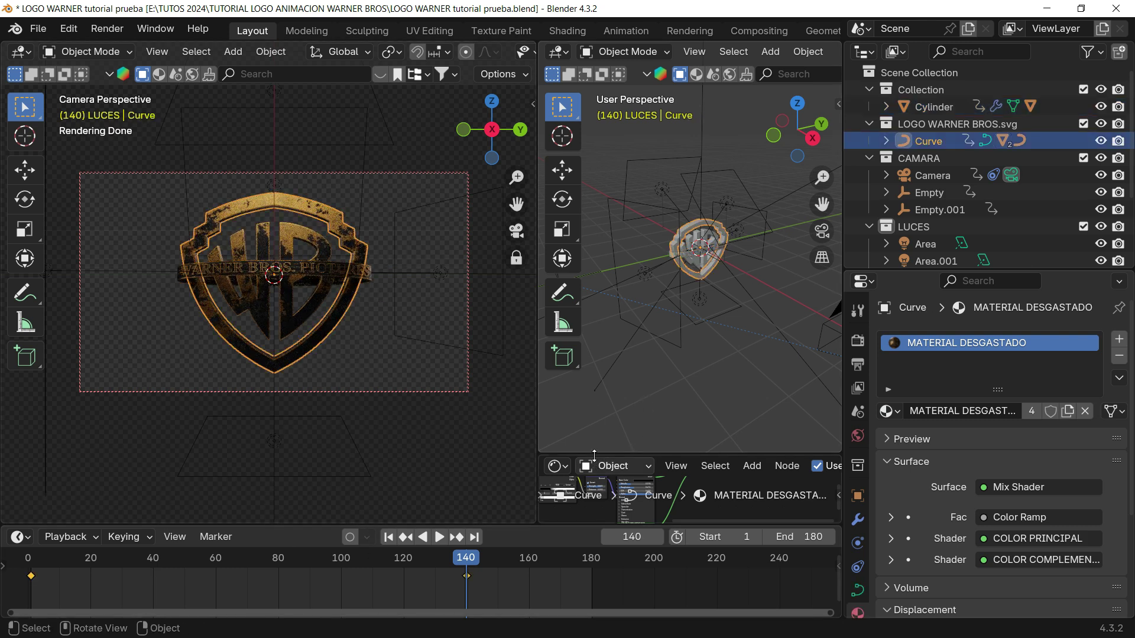
pyautogui.moveTo(592, 455); pyautogui.dragTo(591, 167)
pyautogui.moveTo(737, 391); pyautogui.dragTo(714, 346, button='middle')
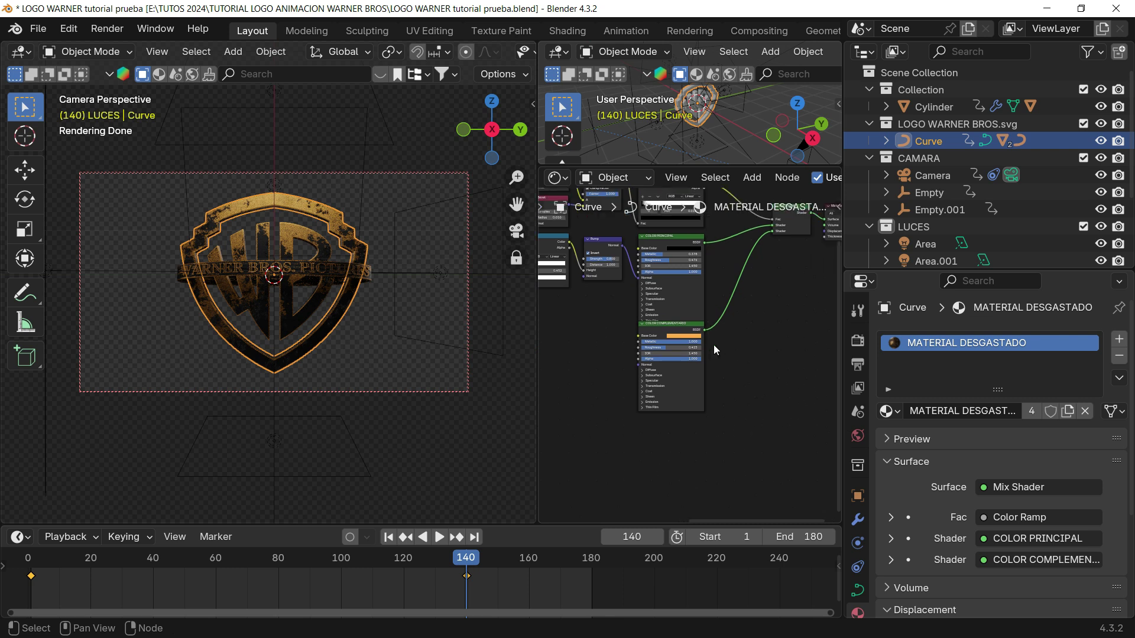
pyautogui.scroll(13, 702, 343)
pyautogui.moveTo(679, 285); pyautogui.dragTo(694, 297, button='middle')
pyautogui.moveTo(680, 300); pyautogui.dragTo(673, 333)
pyautogui.click(686, 335)
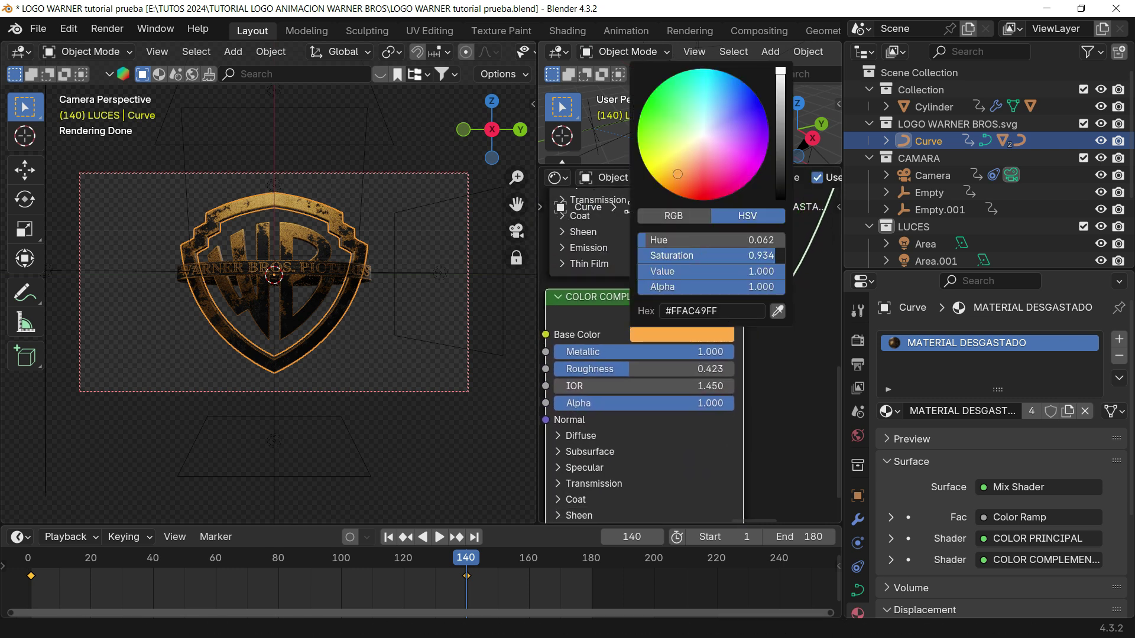
pyautogui.moveTo(710, 256); pyautogui.dragTo(680, 256)
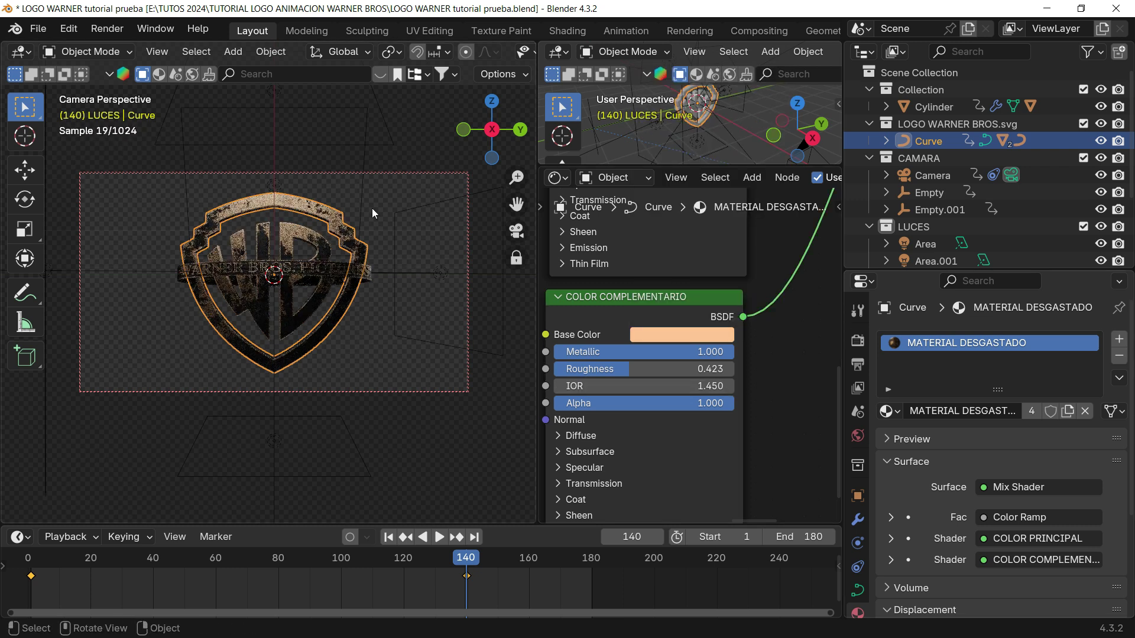
pyautogui.click(365, 518)
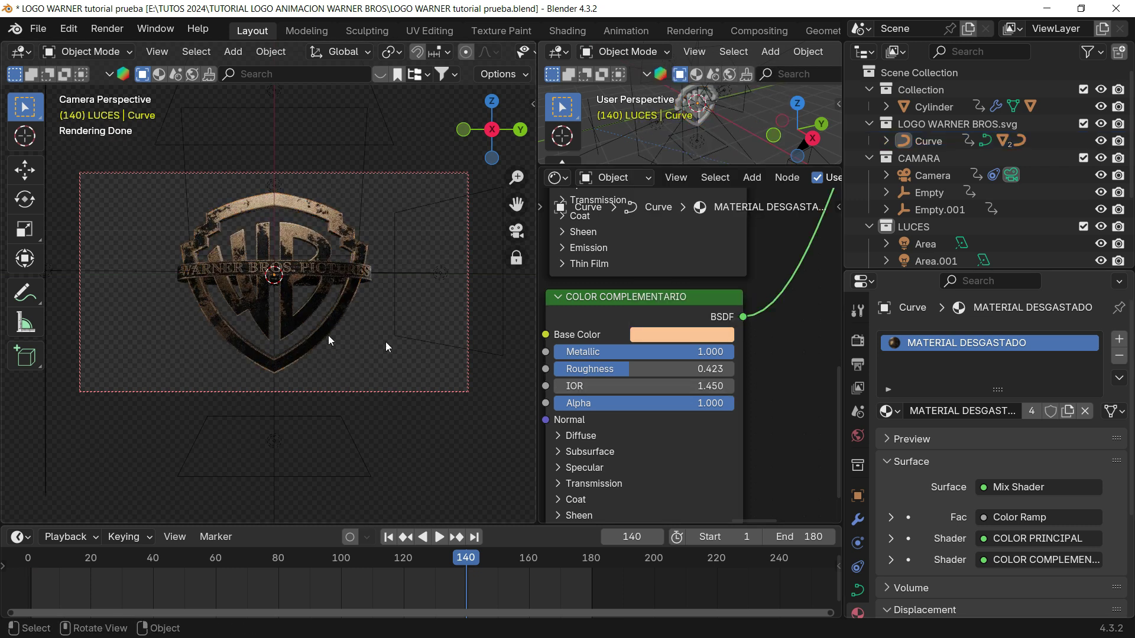
# - Enlarge the 3D viewport, narrow the area light below the logo along X and set its power to 30 W
pyautogui.moveTo(627, 164); pyautogui.dragTo(593, 414)
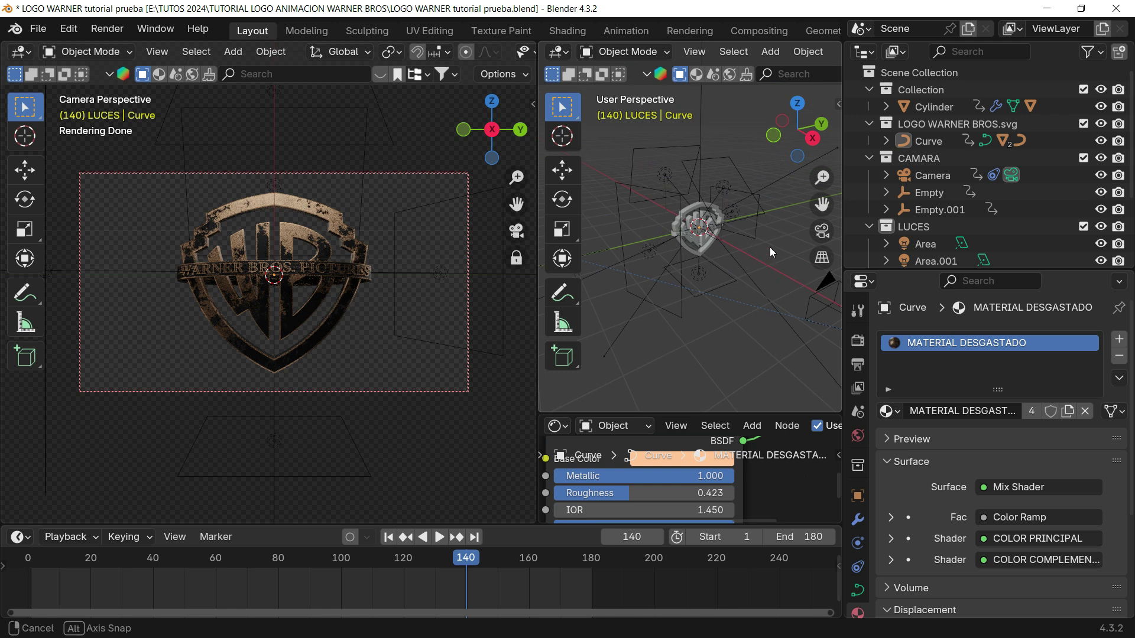
pyautogui.moveTo(770, 247); pyautogui.dragTo(771, 243, button='middle')
pyautogui.click(726, 294)
pyautogui.press('s')
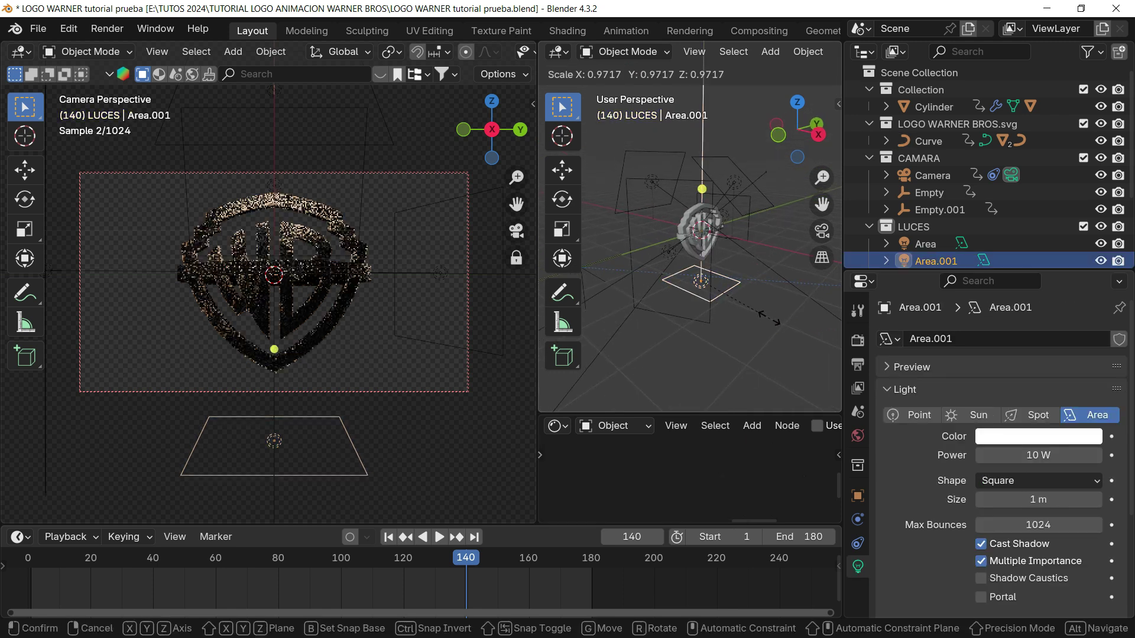
pyautogui.press('x')
pyautogui.click(743, 302)
pyautogui.click(1049, 460)
pyautogui.write('30')
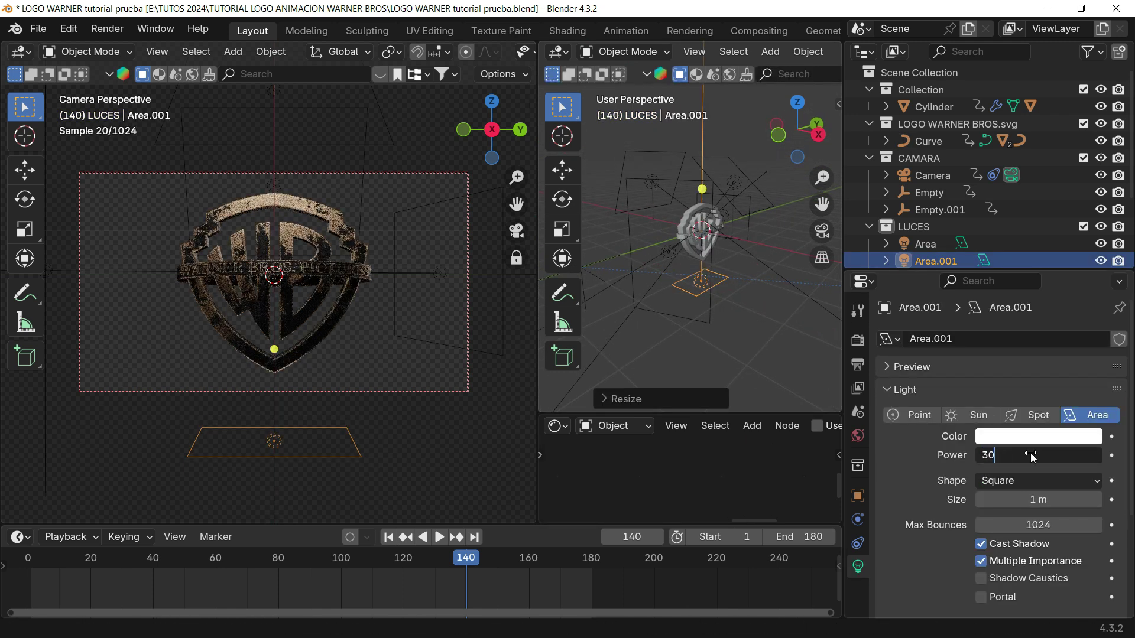
pyautogui.press('Return')
# - Set the power of the side area light Area.003 to 30 W
pyautogui.click(669, 252)
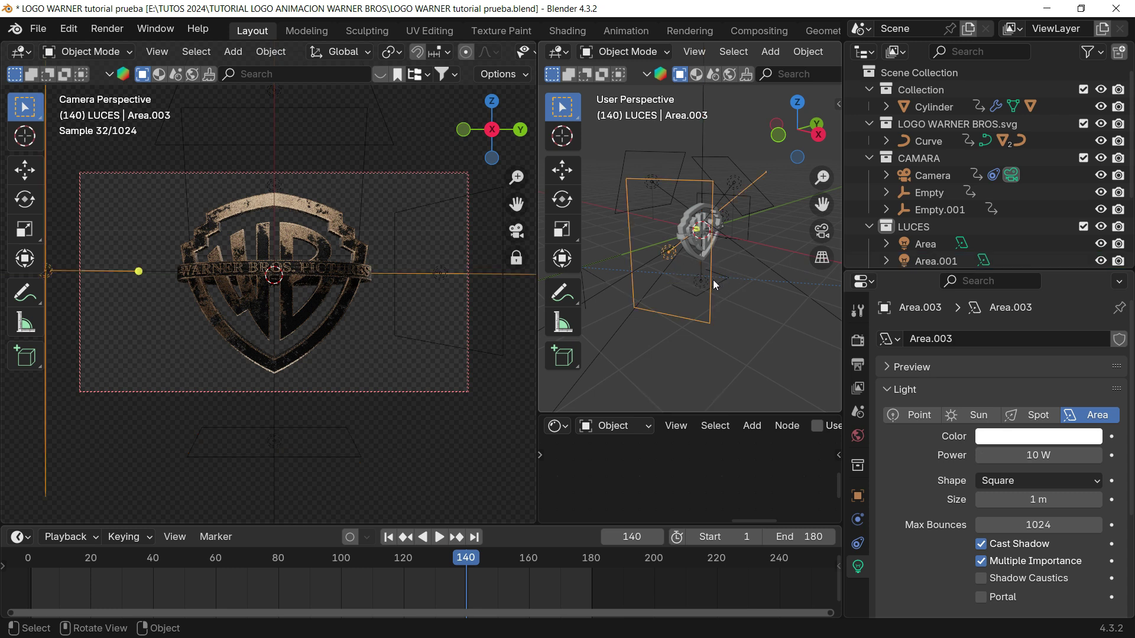
pyautogui.moveTo(674, 254); pyautogui.dragTo(686, 249, button='middle')
pyautogui.click(1010, 461)
pyautogui.write('30')
pyautogui.press('Return')
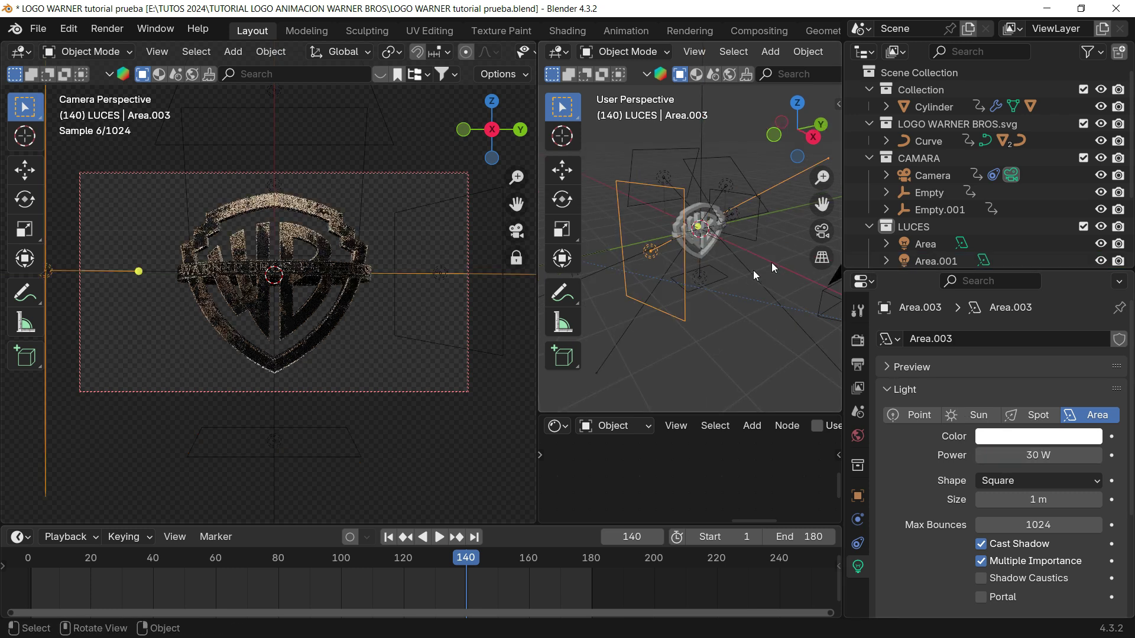
# - Change the power of the area light Area.002 on the opposite side of the logo
pyautogui.moveTo(772, 263); pyautogui.dragTo(707, 275, button='middle')
pyautogui.click(763, 209)
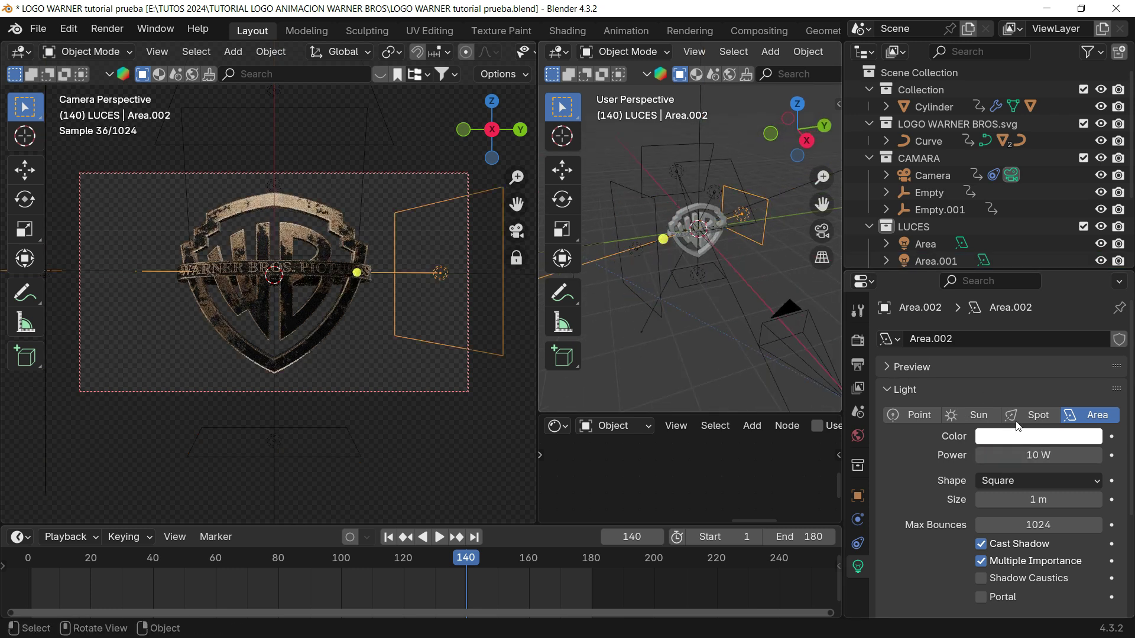
pyautogui.click(1041, 458)
pyautogui.press('Return')
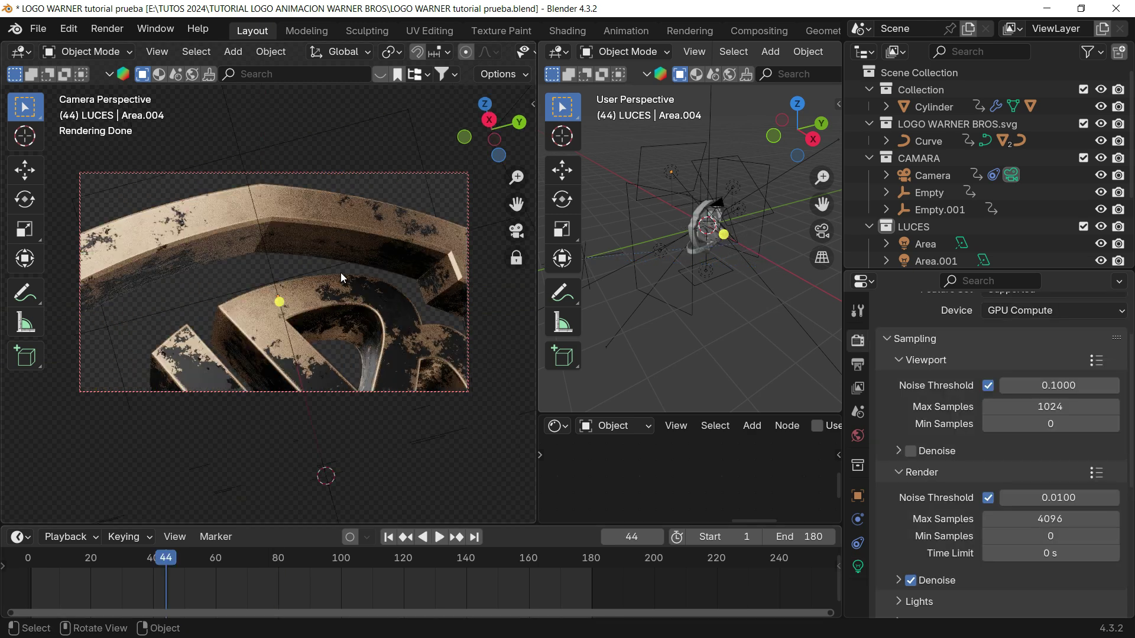
# - Preview the opening of the animation in the rendered camera view and scrub back to frame 3
pyautogui.click(90, 562)
pyautogui.press('space')
pyautogui.press('space')
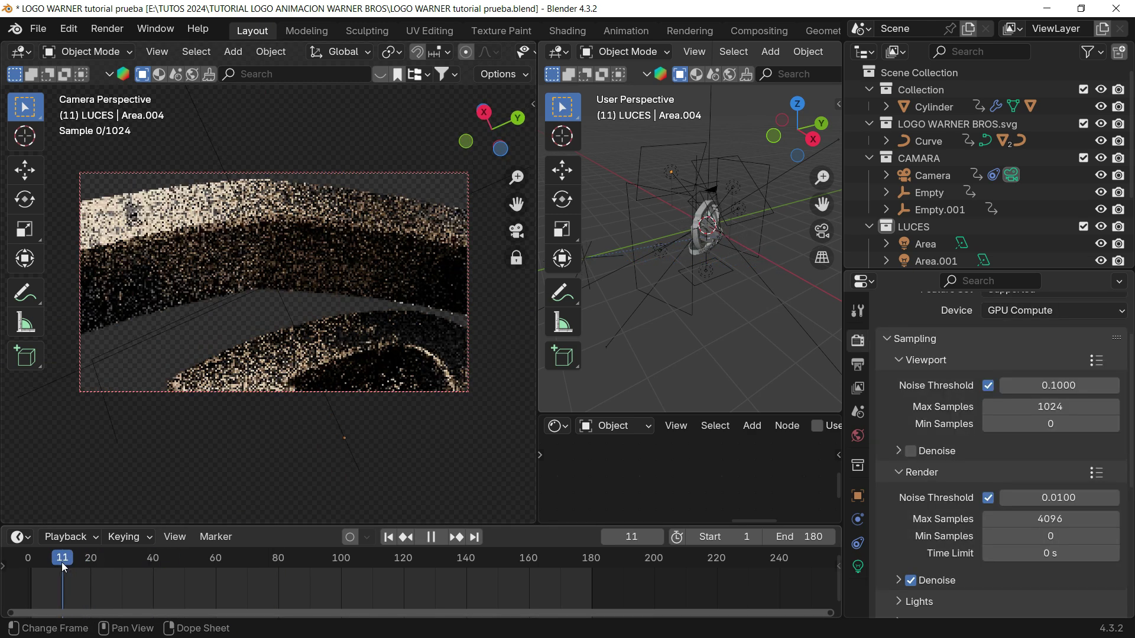
pyautogui.moveTo(89, 561); pyautogui.dragTo(38, 569)
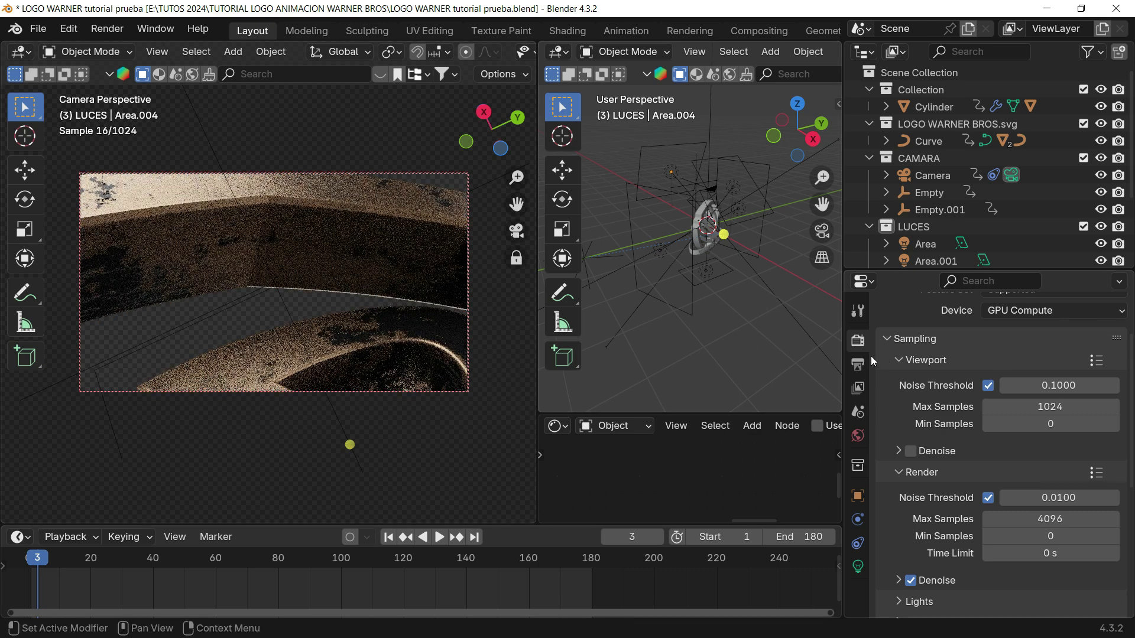
pyautogui.scroll(3, 900, 414)
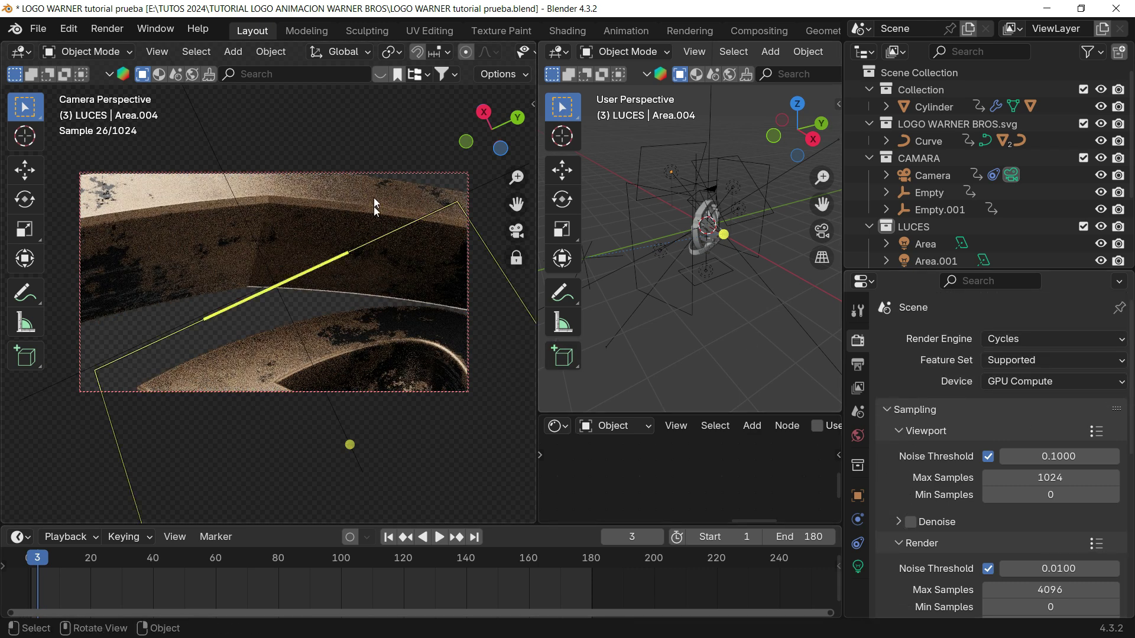
# - Select the camera, go to its first keyframe at frame 1 and briefly preview playback
pyautogui.click(391, 174)
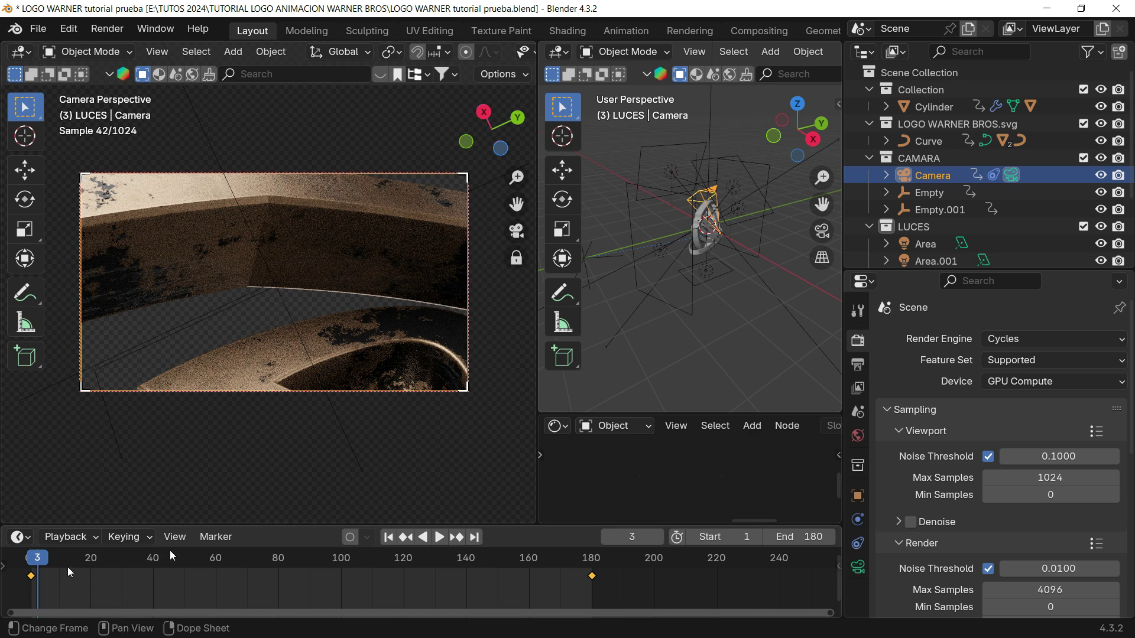
pyautogui.click(30, 566)
pyautogui.press('space')
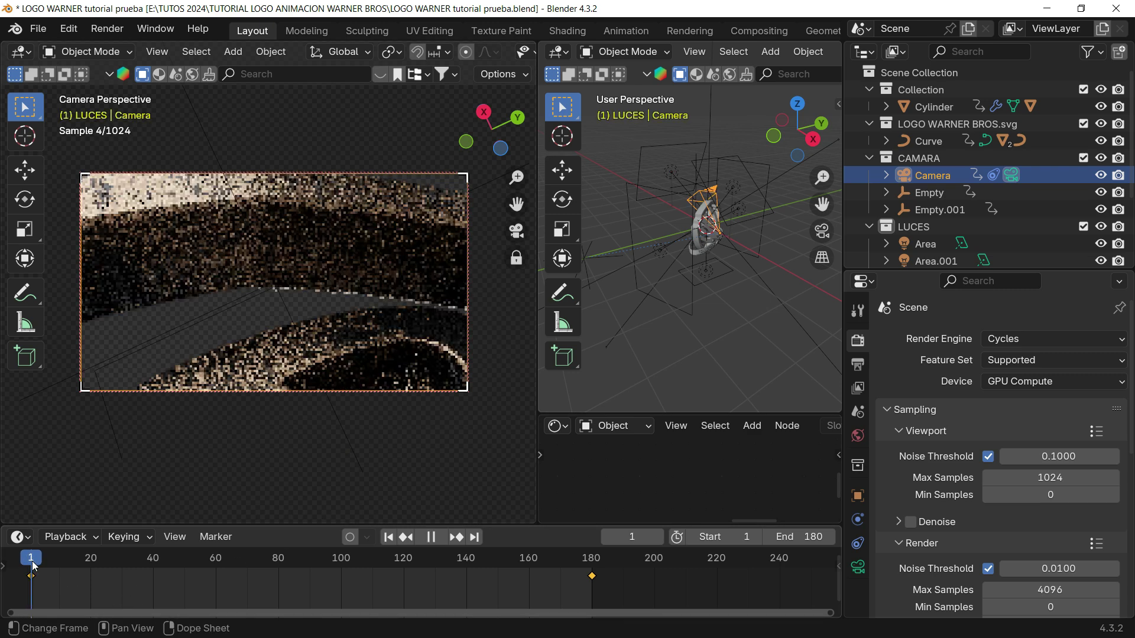
pyautogui.press('space')
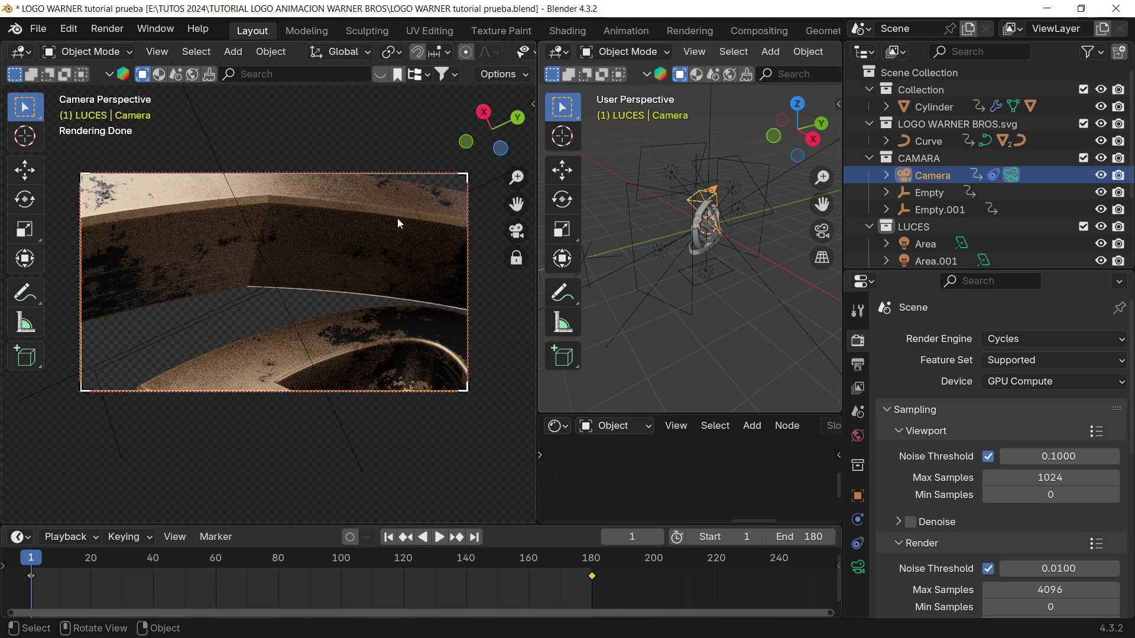
# - Enable Depth of Field on the camera and scrub the first frames, returning to frame 1
pyautogui.click(859, 568)
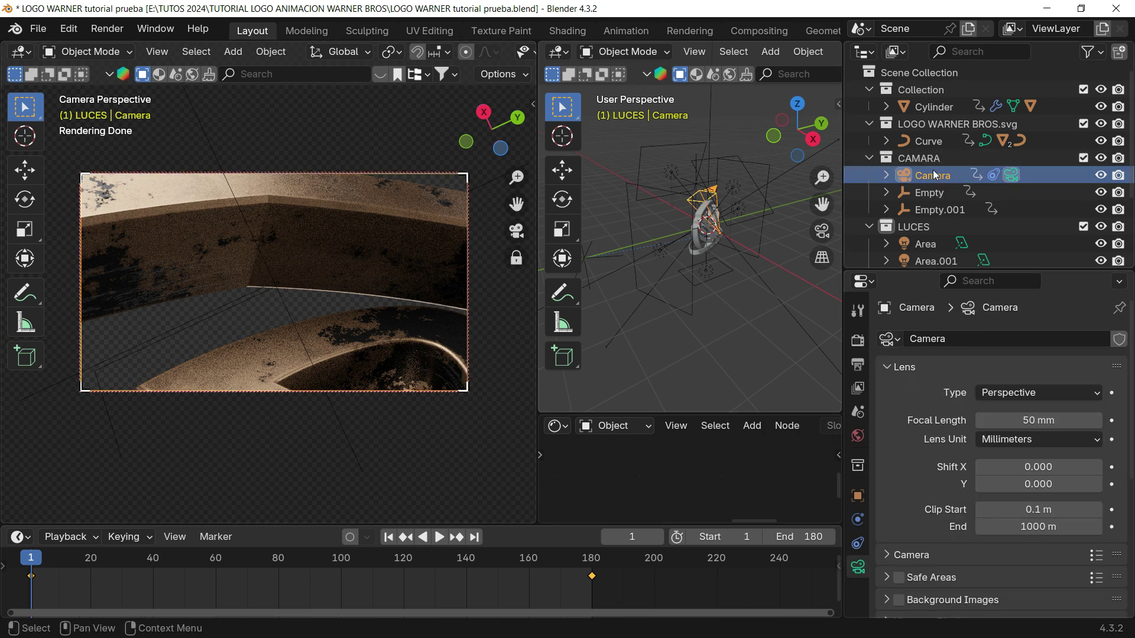
pyautogui.scroll(-5, 921, 487)
pyautogui.click(900, 404)
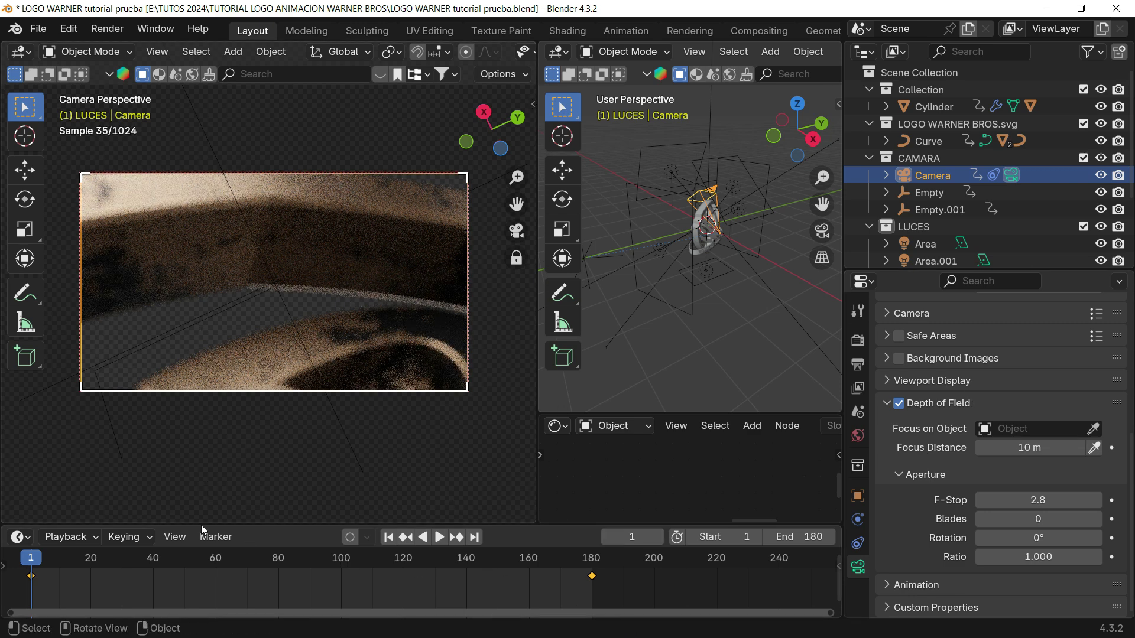
pyautogui.moveTo(81, 558); pyautogui.dragTo(31, 596)
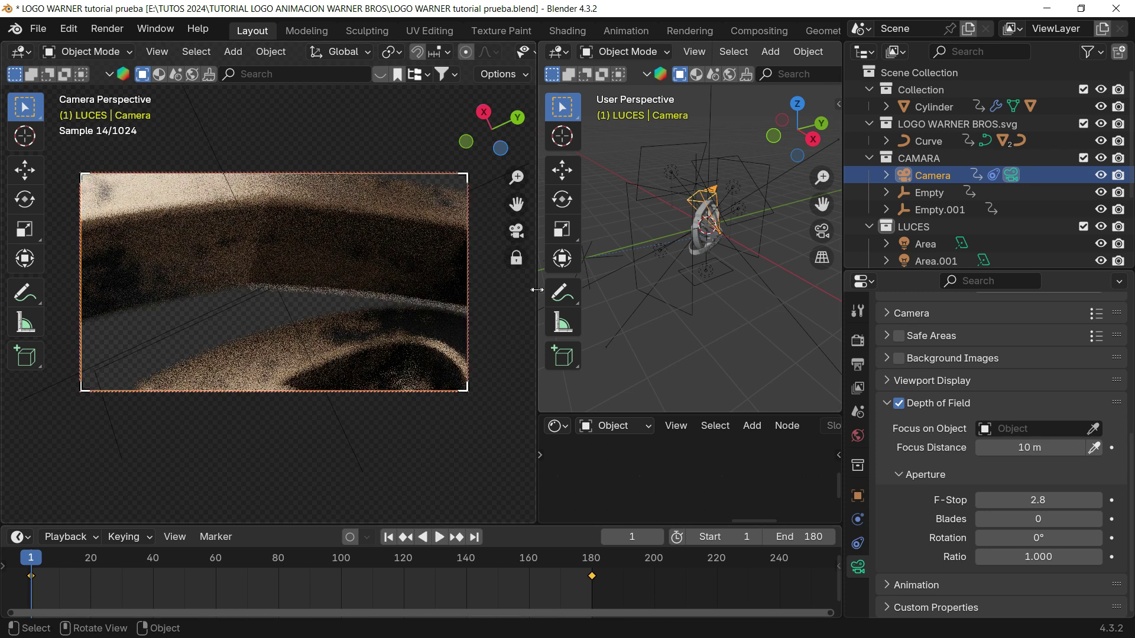
# - Widen the camera viewport, switch it to Solid shading and enable Depth of Field in its viewport shading options
pyautogui.moveTo(538, 290); pyautogui.dragTo(601, 288)
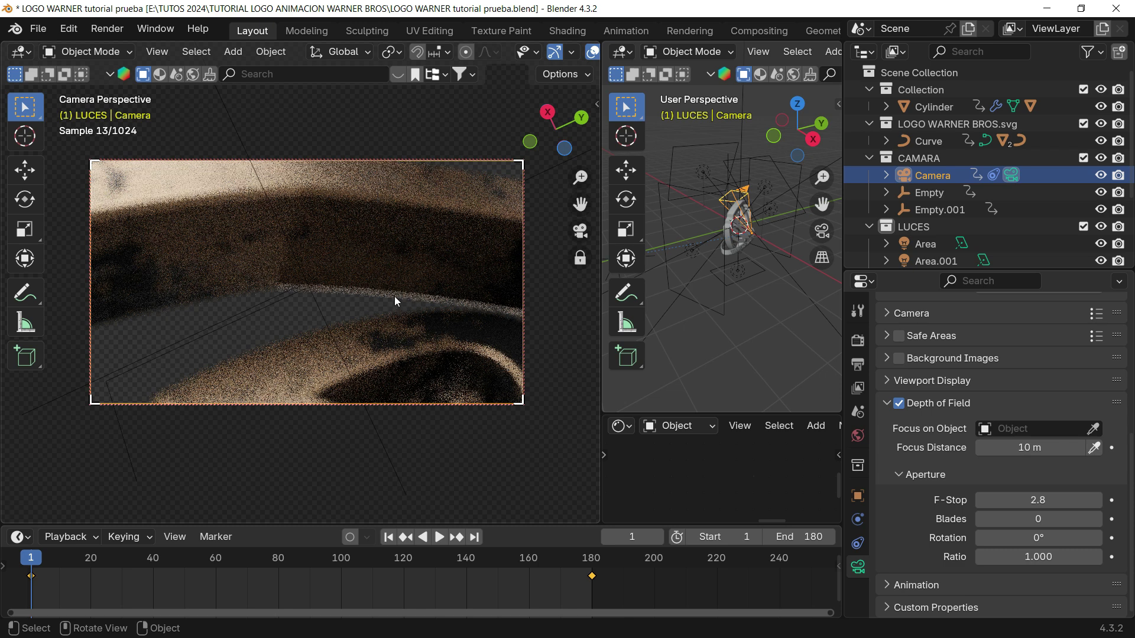
pyautogui.press('z')
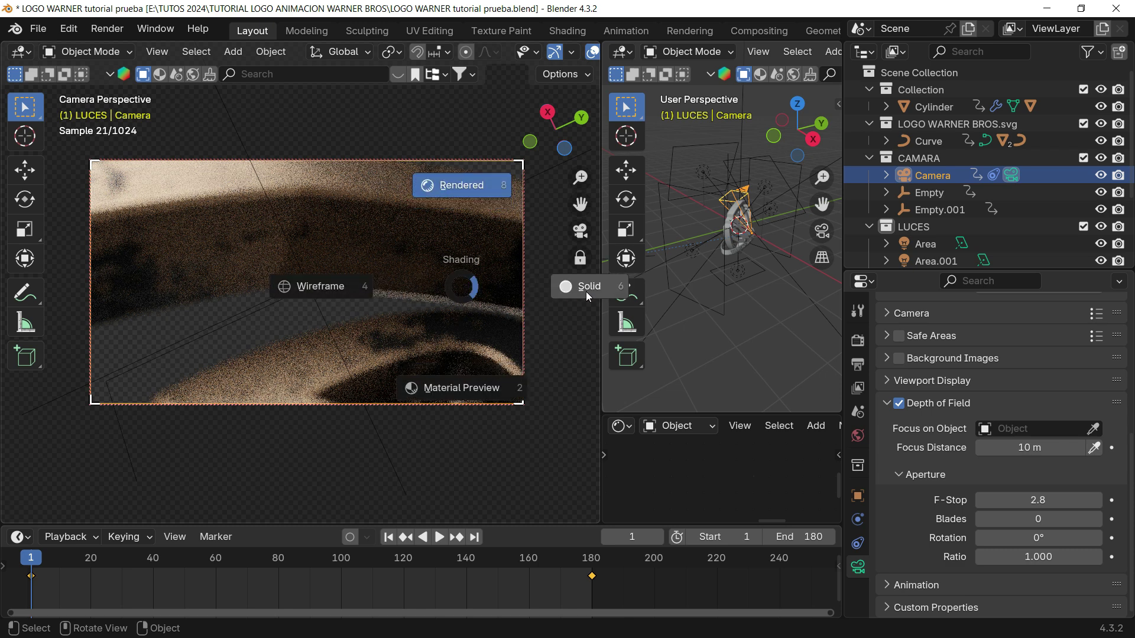
pyautogui.click(587, 292)
pyautogui.scroll(-5, 550, 52)
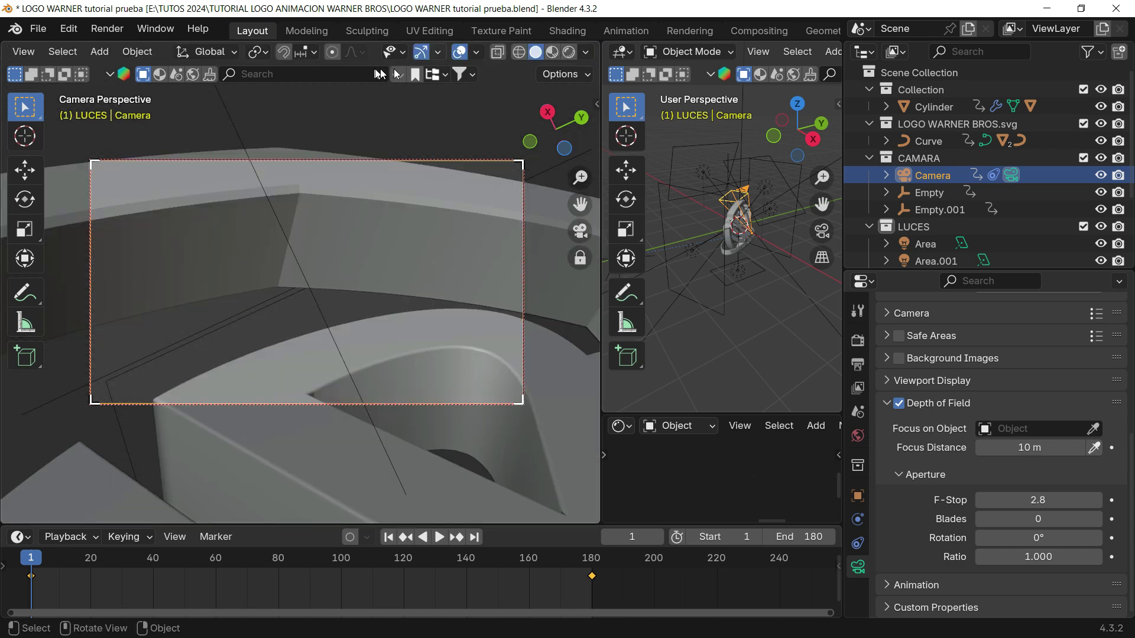
pyautogui.click(586, 52)
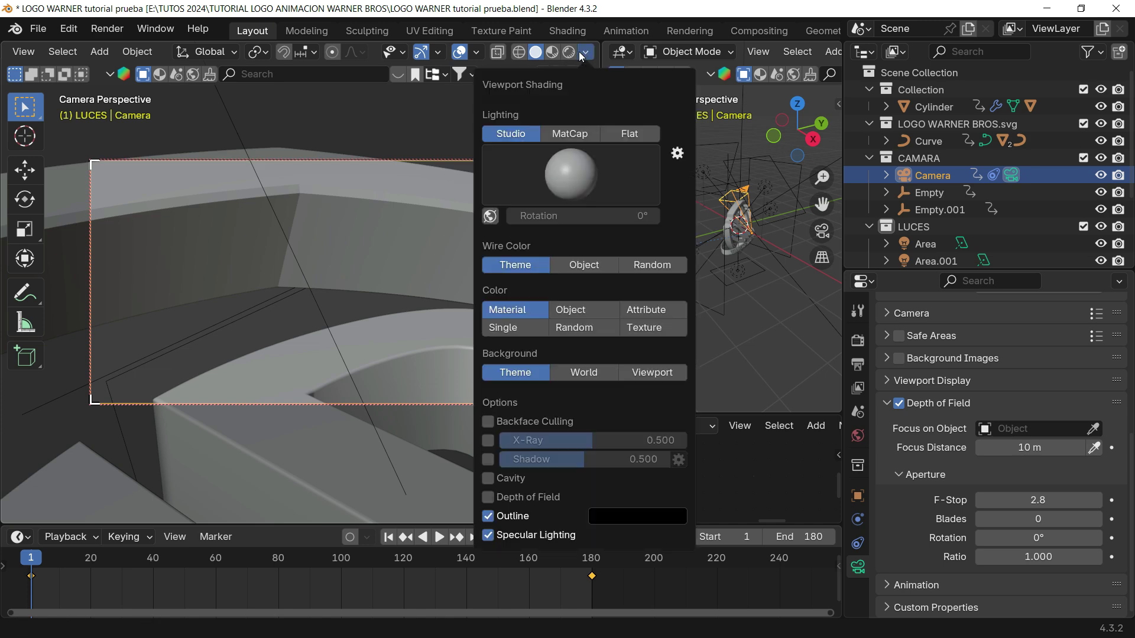
pyautogui.click(586, 52)
pyautogui.click(586, 52)
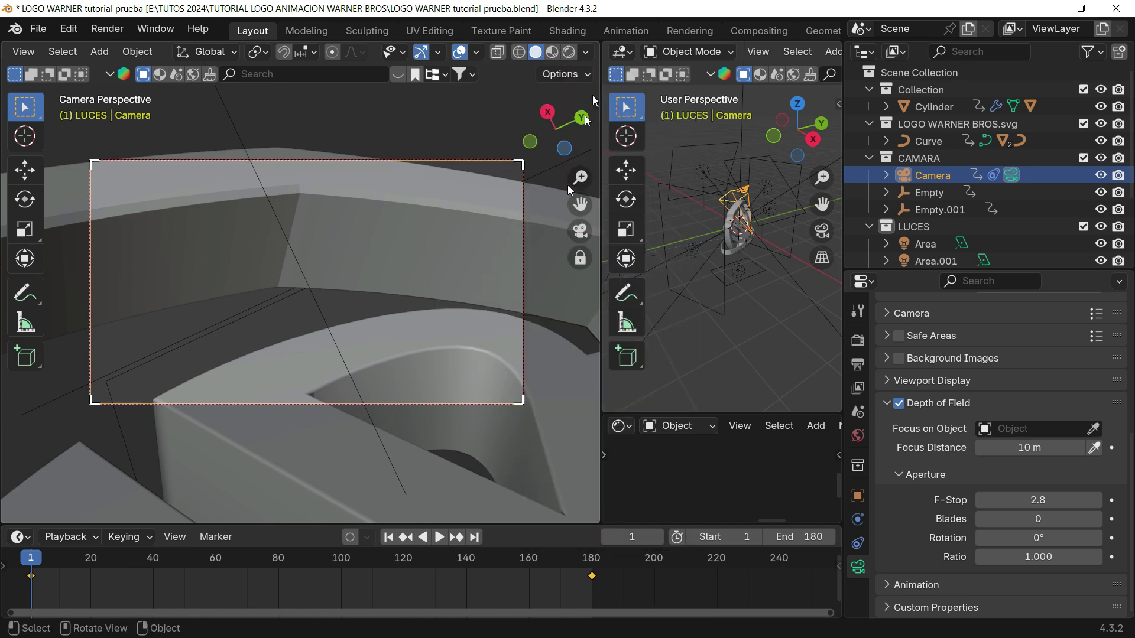
pyautogui.click(590, 55)
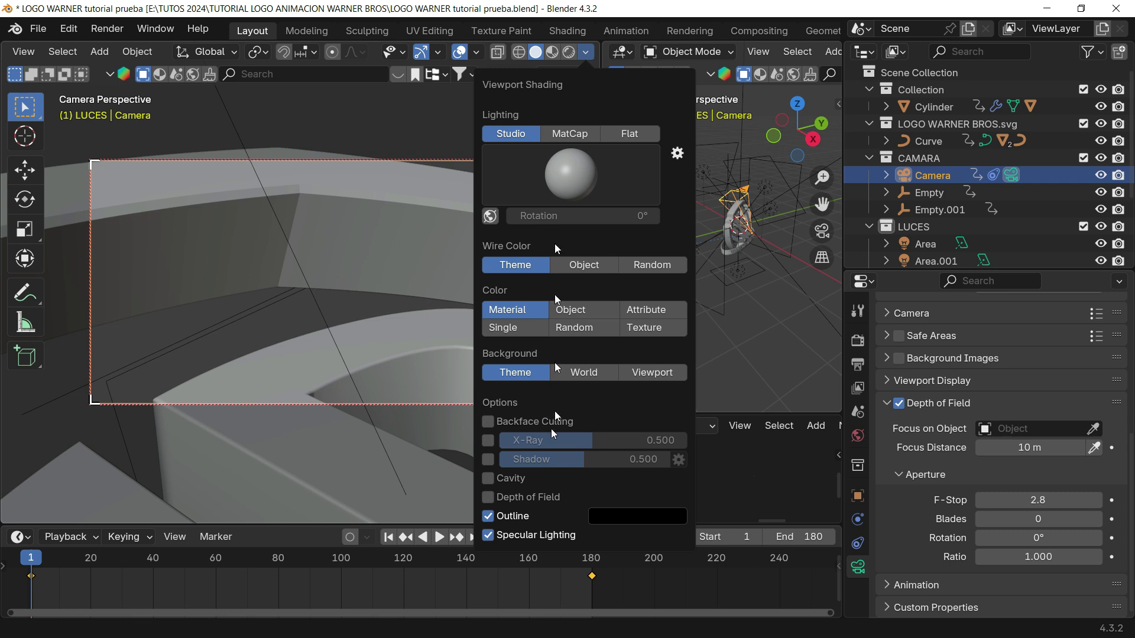
pyautogui.click(488, 497)
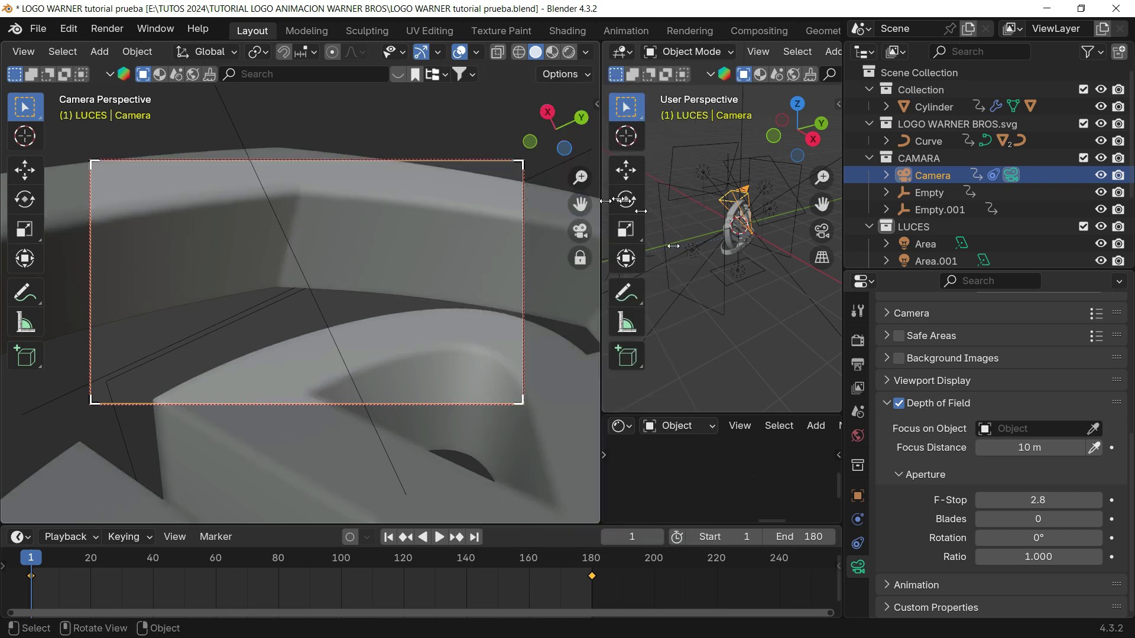
# - Enable the camera's Limits display and inspect the focus marker in Wireframe shading, returning the camera view to Solid
pyautogui.click(890, 384)
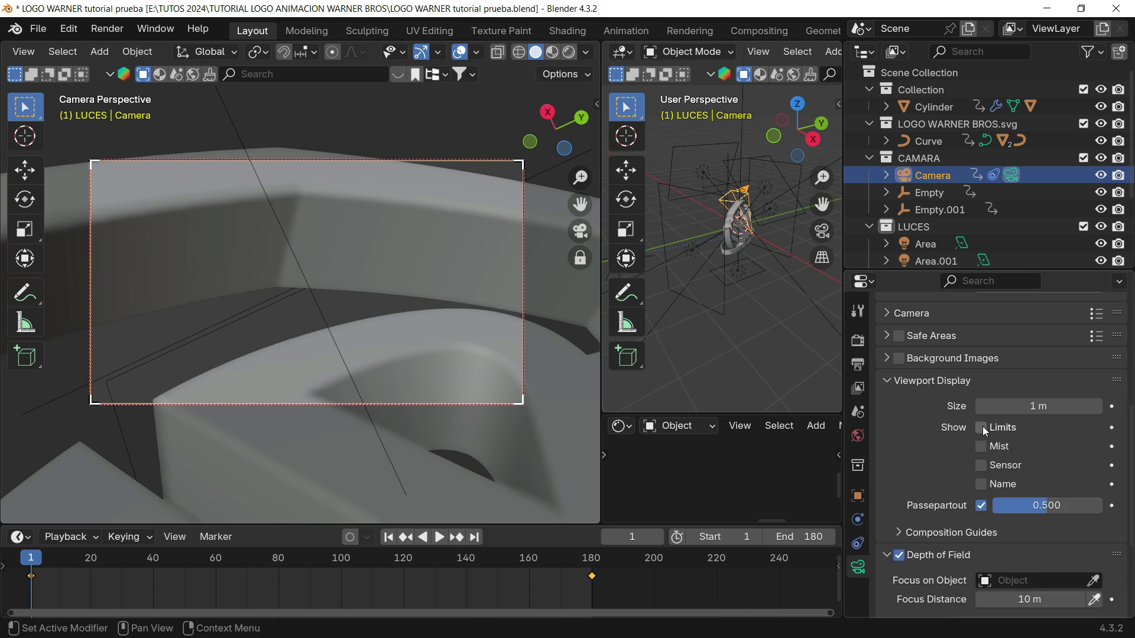
pyautogui.click(981, 428)
pyautogui.click(894, 382)
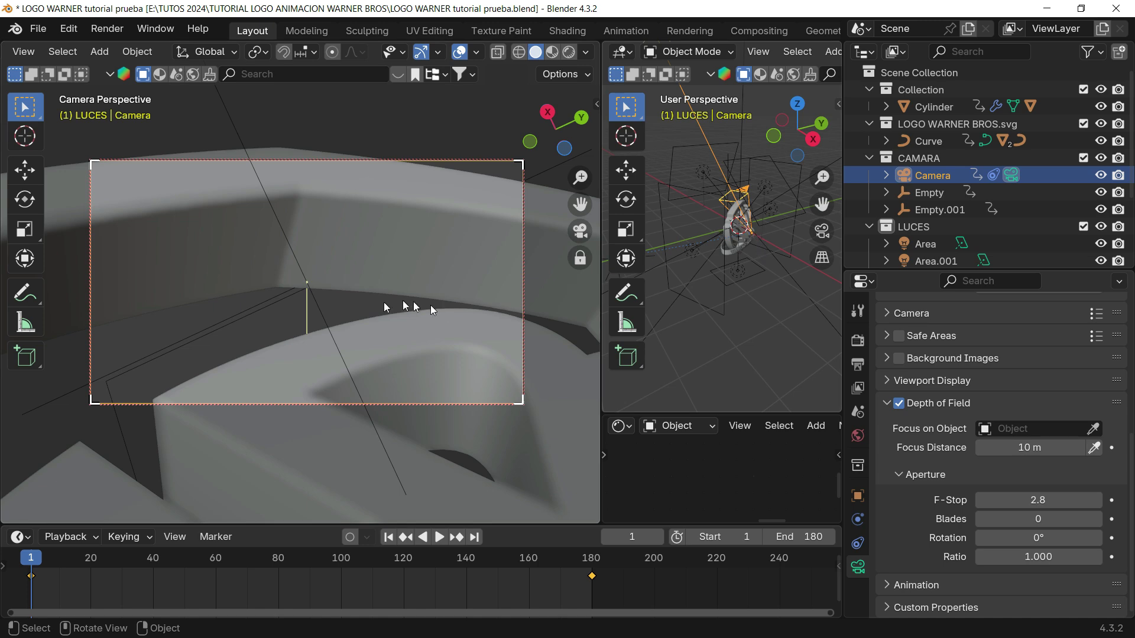
pyautogui.press('z')
pyautogui.click(273, 251)
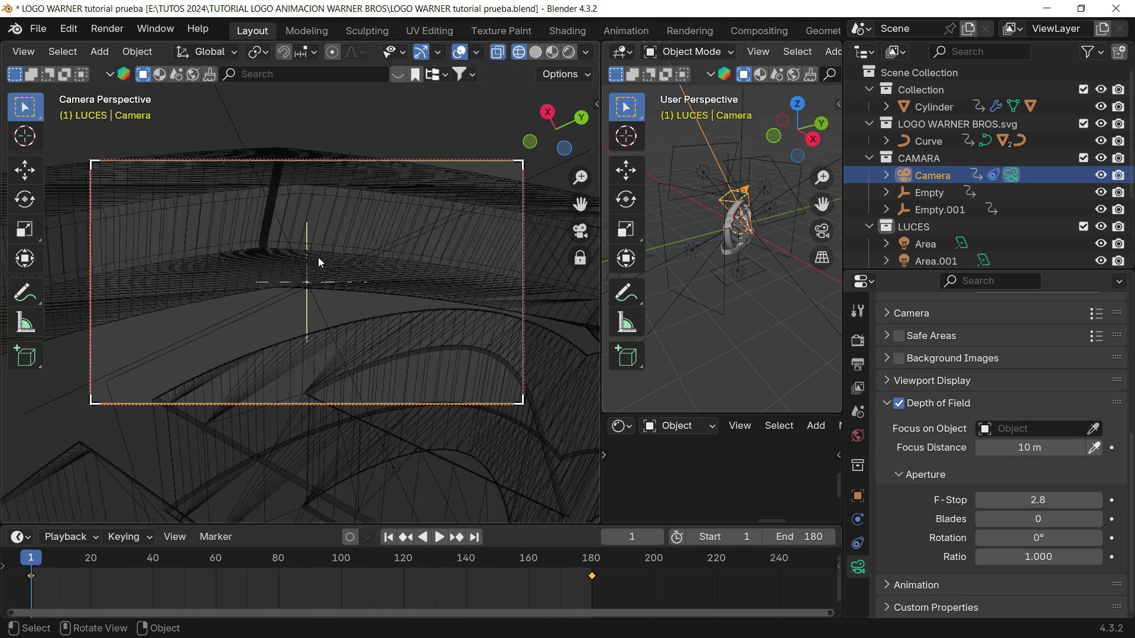
pyautogui.press('z')
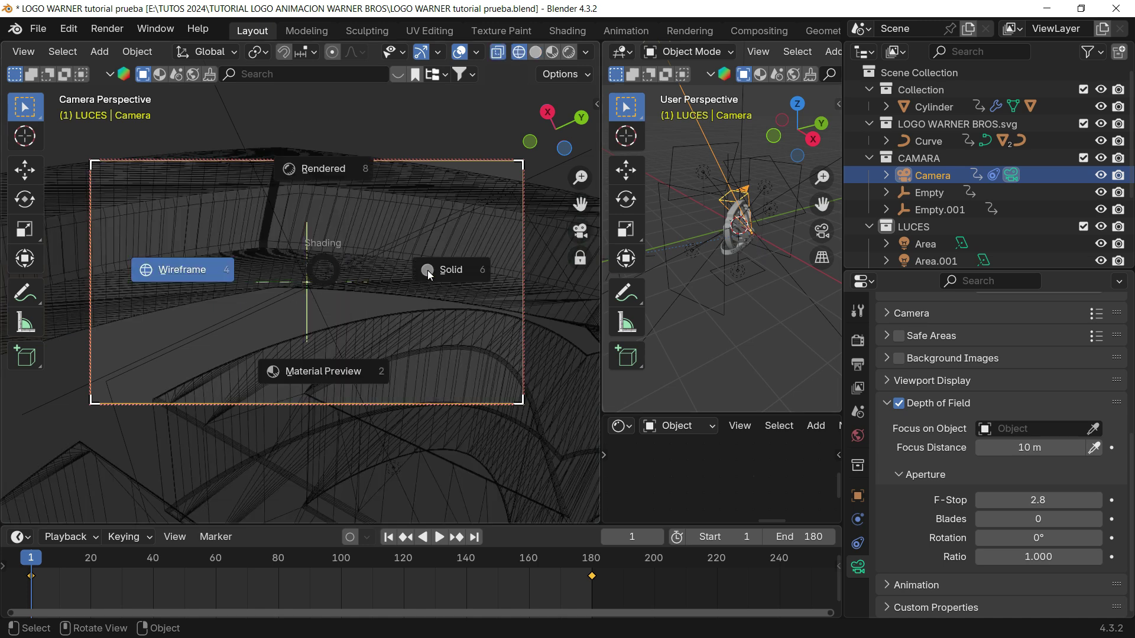
pyautogui.click(427, 271)
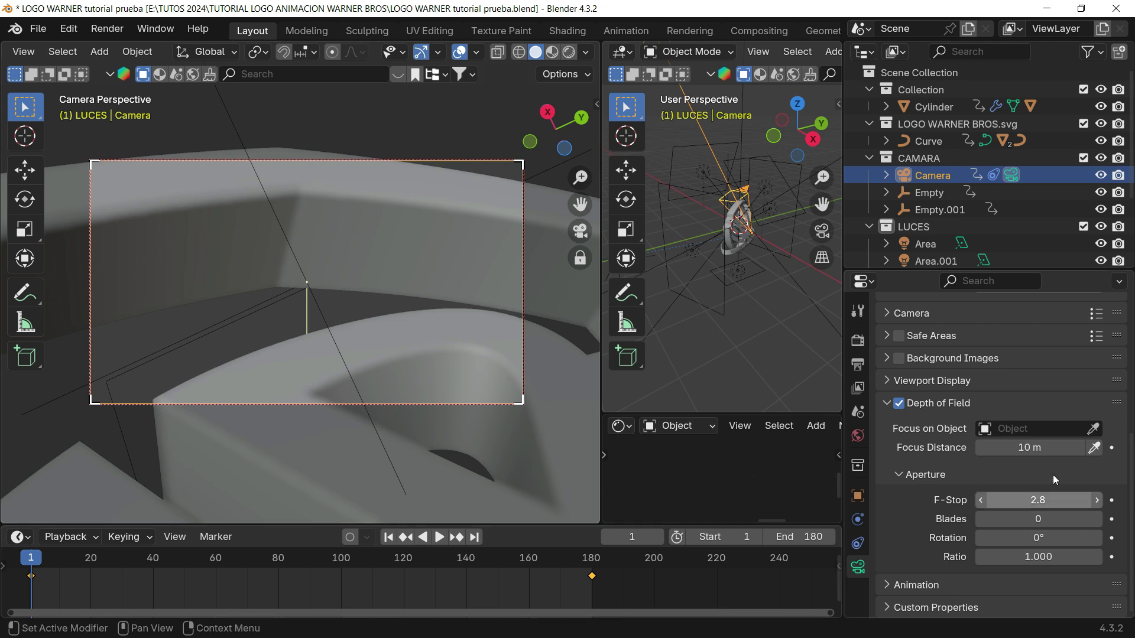
# - Try reducing the camera's Focus Distance to 1.24 m and raising it to 2.11 m
pyautogui.moveTo(1030, 447); pyautogui.dragTo(846, 447)
pyautogui.scroll(4, 790, 214)
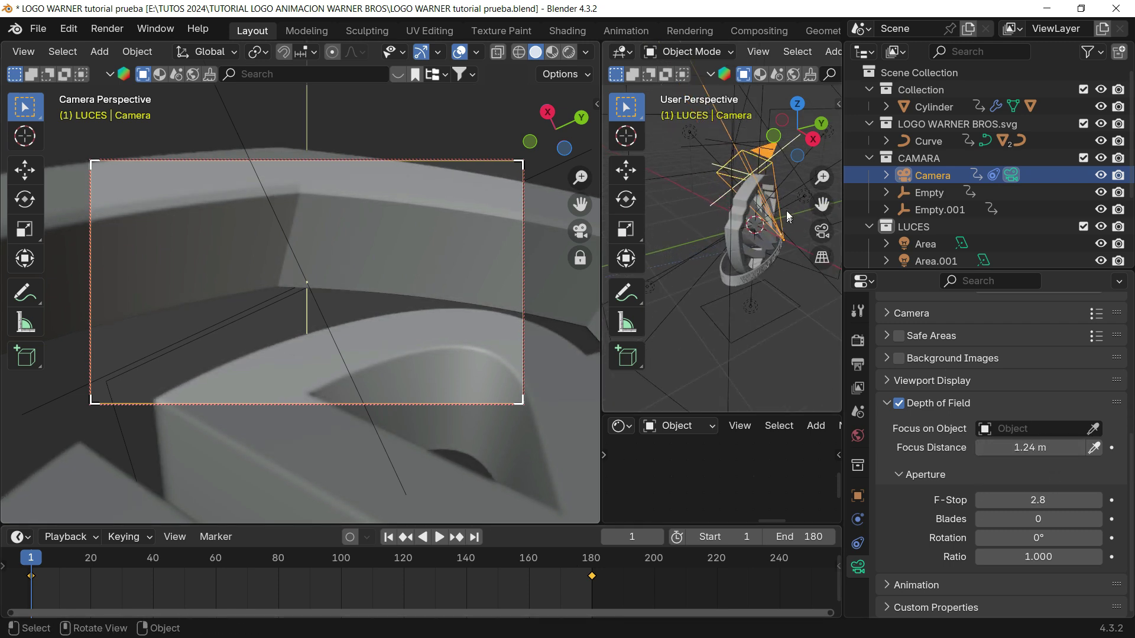
pyautogui.keyDown('shift'); pyautogui.moveTo(757, 302); pyautogui.dragTo(726, 382, button='middle'); pyautogui.keyUp('shift')
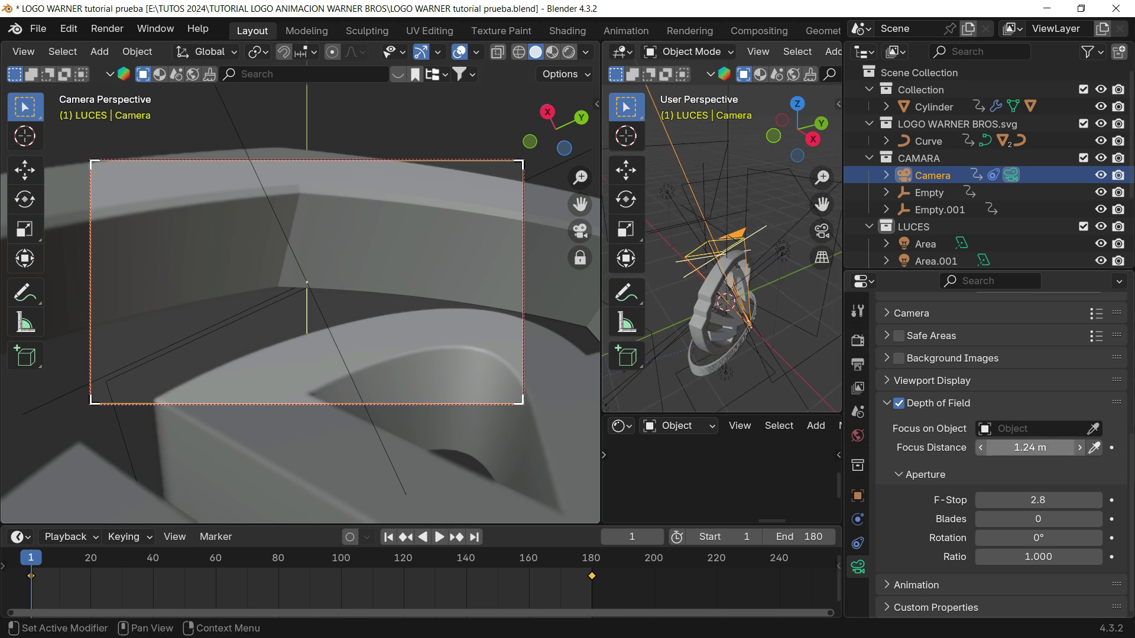
pyautogui.moveTo(1030, 447); pyautogui.dragTo(1045, 447)
pyautogui.moveTo(1030, 448); pyautogui.dragTo(1061, 447)
# - Enlarge the outliner, narrow the camera viewport and exclude the LUCES collection from the view layer
pyautogui.moveTo(975, 270); pyautogui.dragTo(961, 355)
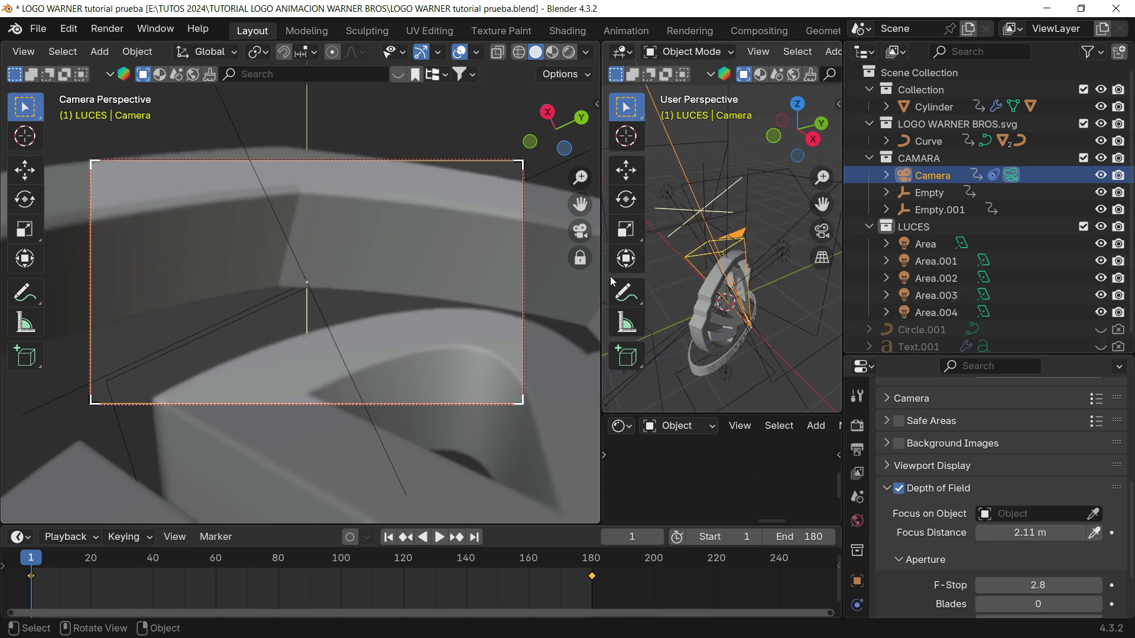
pyautogui.moveTo(600, 277); pyautogui.dragTo(533, 277)
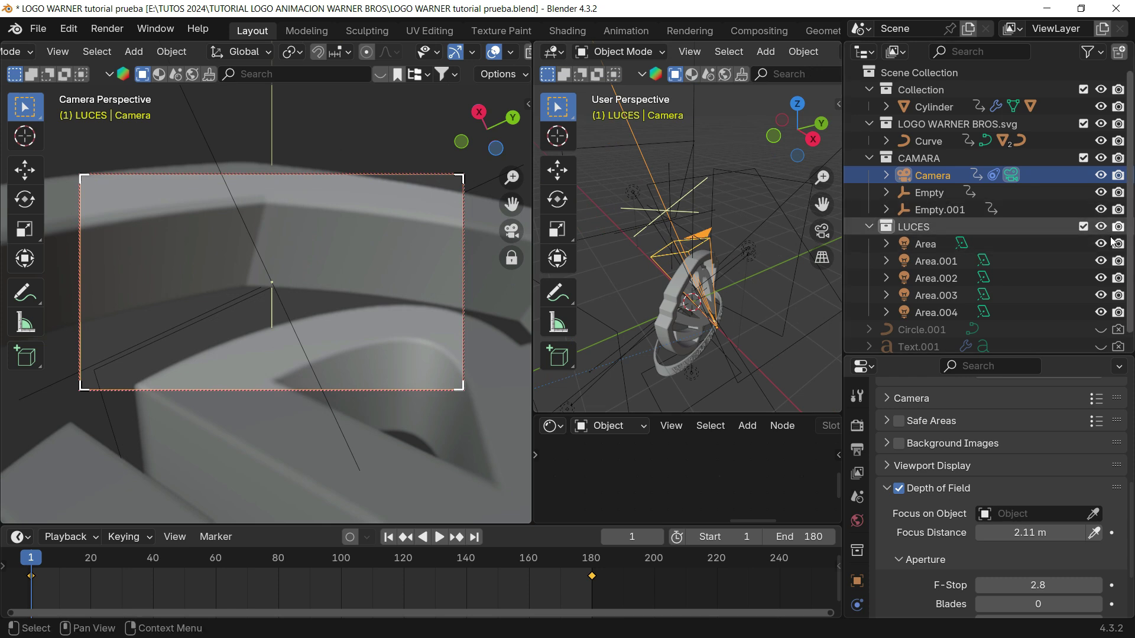
pyautogui.click(1083, 227)
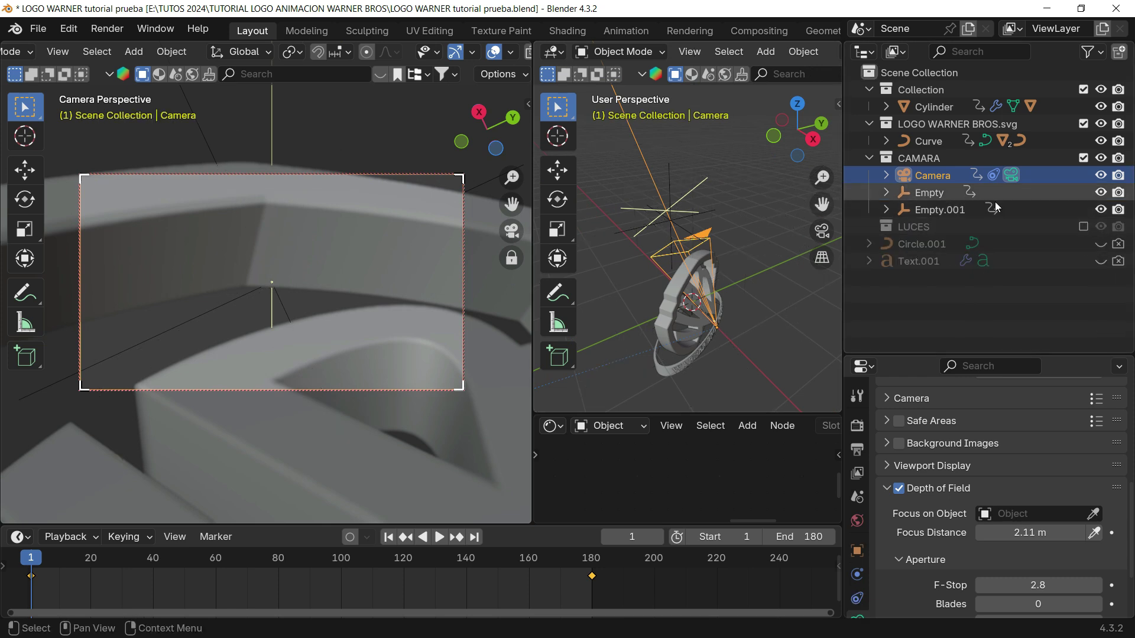
pyautogui.click(1083, 227)
pyautogui.click(1083, 227)
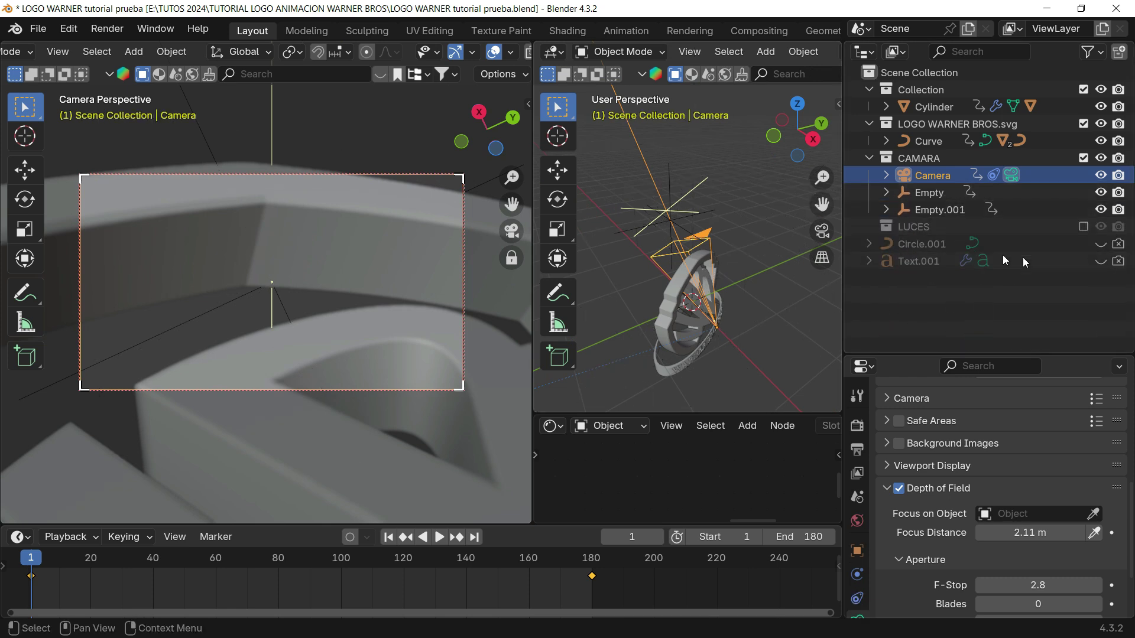
pyautogui.click(1083, 227)
pyautogui.click(1083, 227)
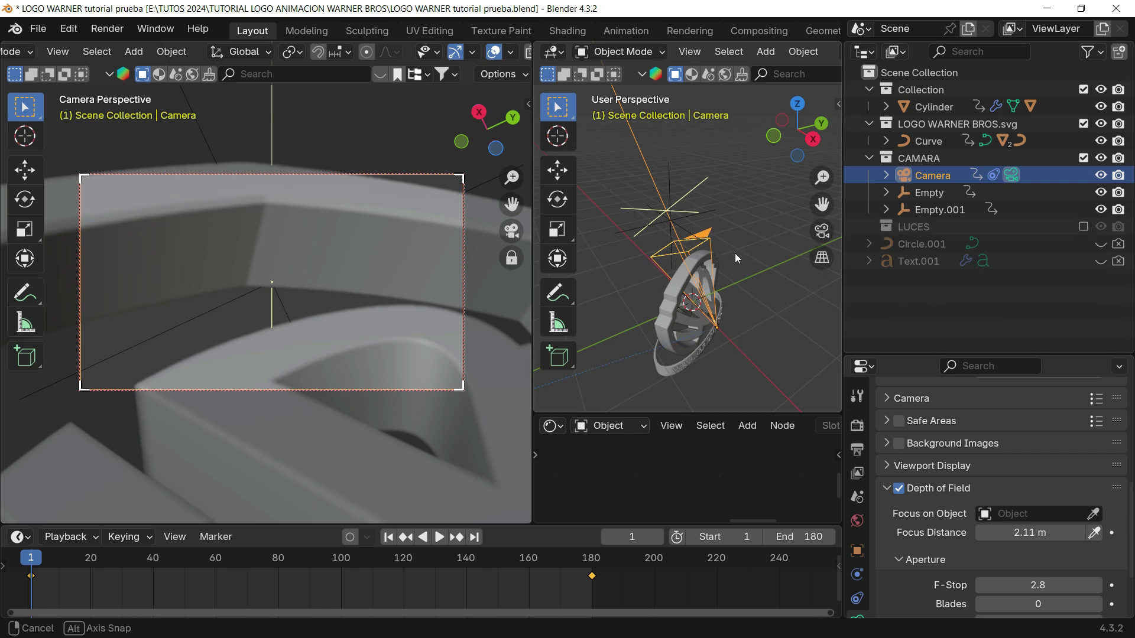
# - Test the camera's Focus Distance between about 0.6 m and 2.87 m and settle on 1 m
pyautogui.moveTo(736, 253); pyautogui.dragTo(736, 217, button='middle')
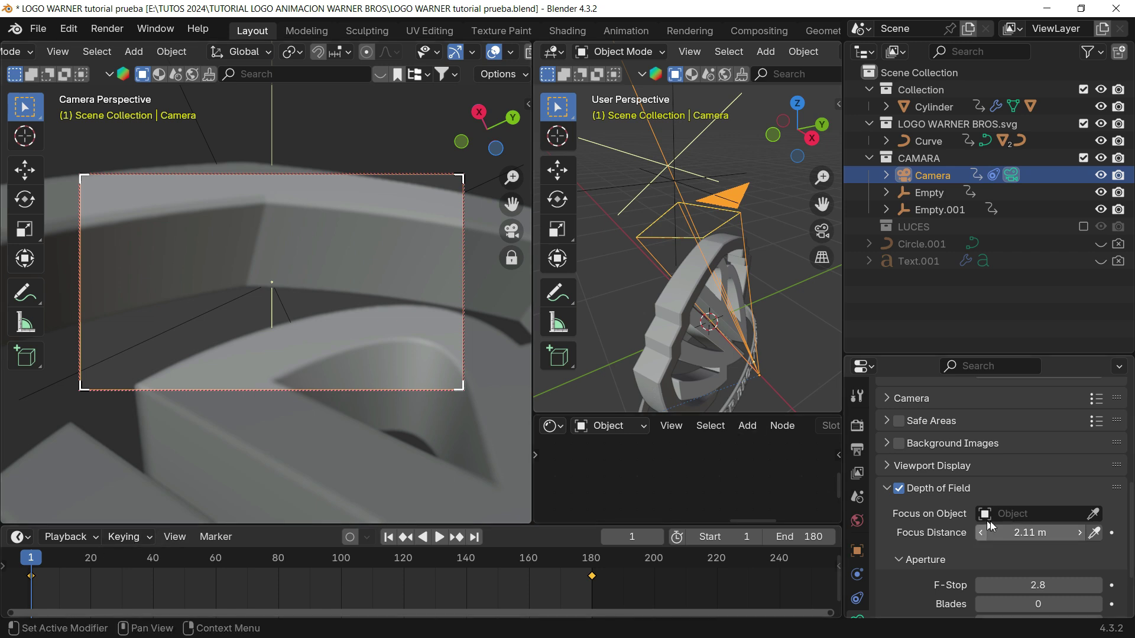
pyautogui.moveTo(1031, 532); pyautogui.dragTo(978, 532)
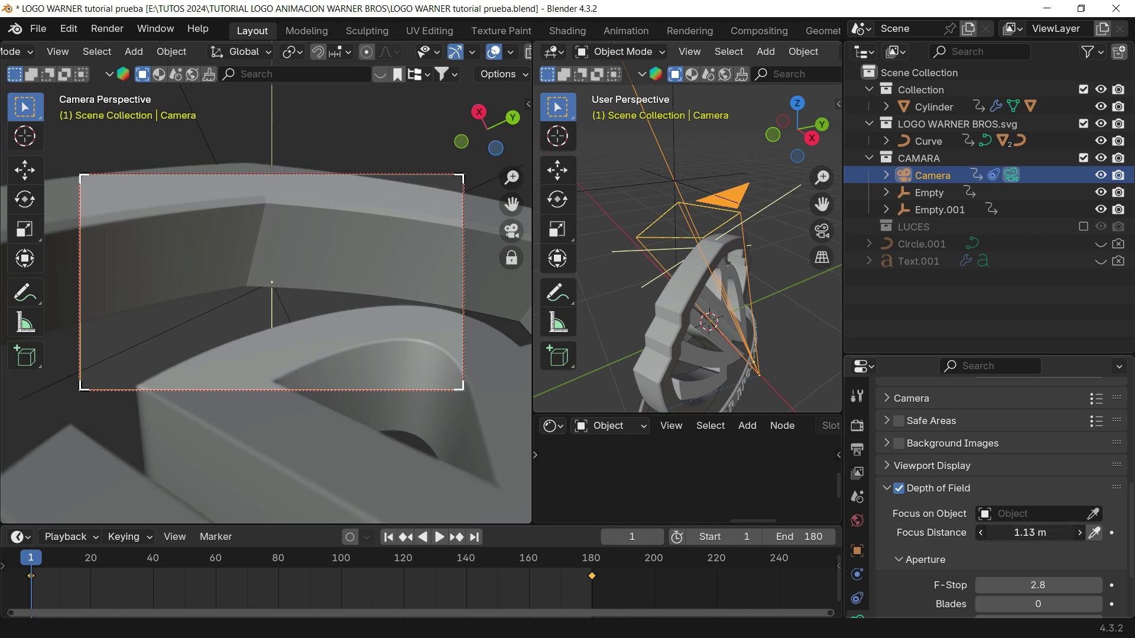
pyautogui.moveTo(1029, 532); pyautogui.dragTo(1010, 532)
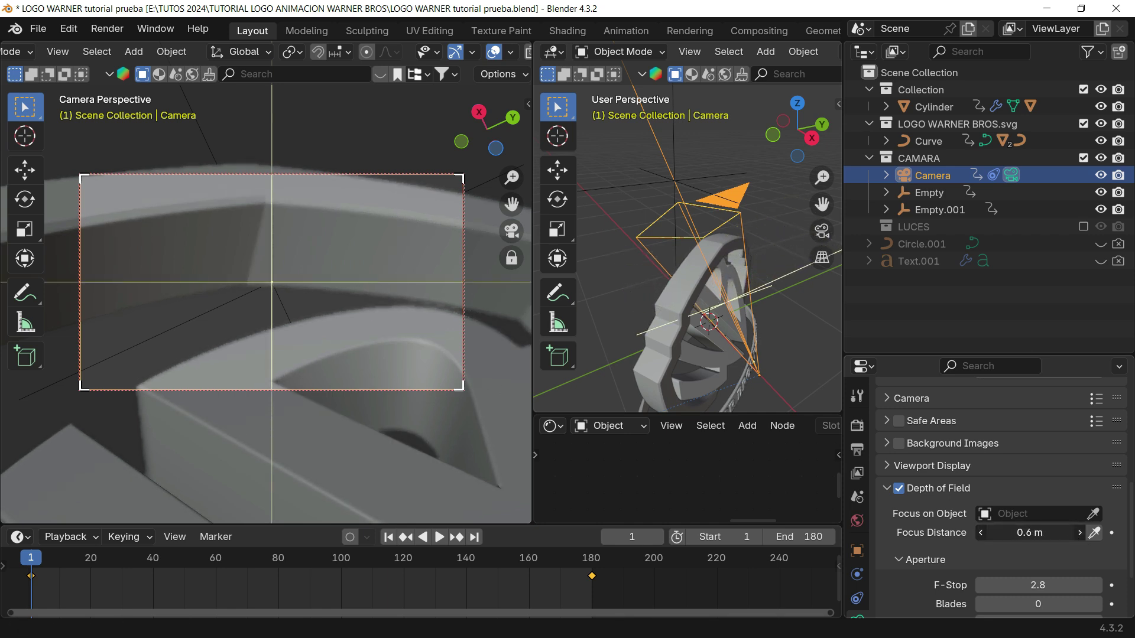
pyautogui.moveTo(1010, 532); pyautogui.dragTo(1112, 533)
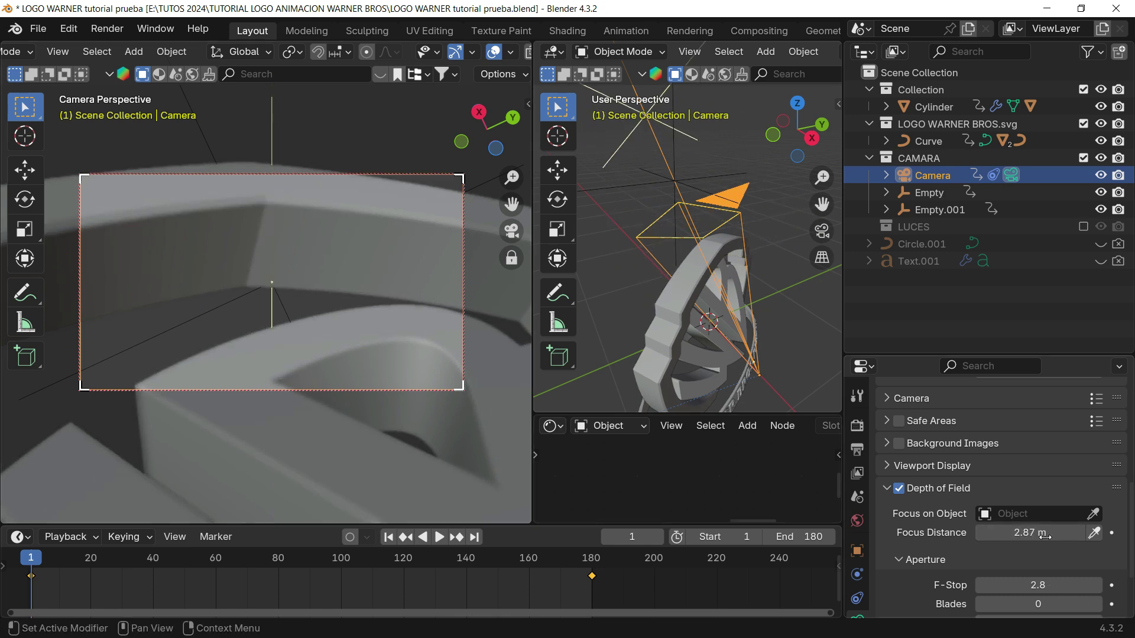
pyautogui.moveTo(1041, 533); pyautogui.dragTo(993, 532)
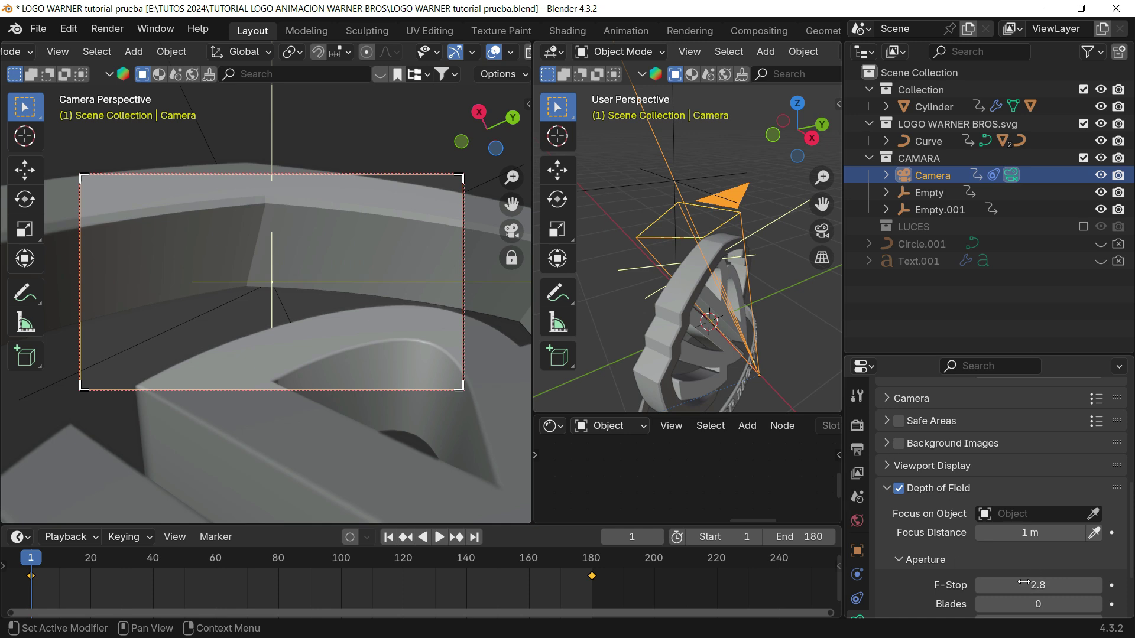
# - Set the camera's depth of field F-Stop to 0.8
pyautogui.scroll(-2, 1039, 550)
pyautogui.scroll(-2, 1038, 550)
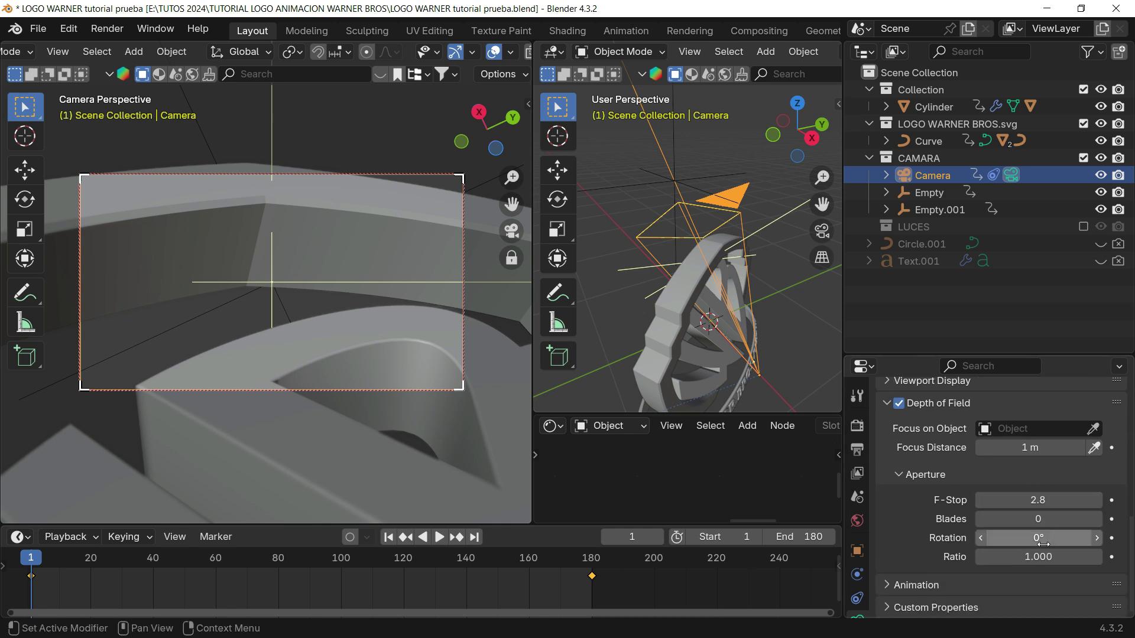
pyautogui.click(1054, 500)
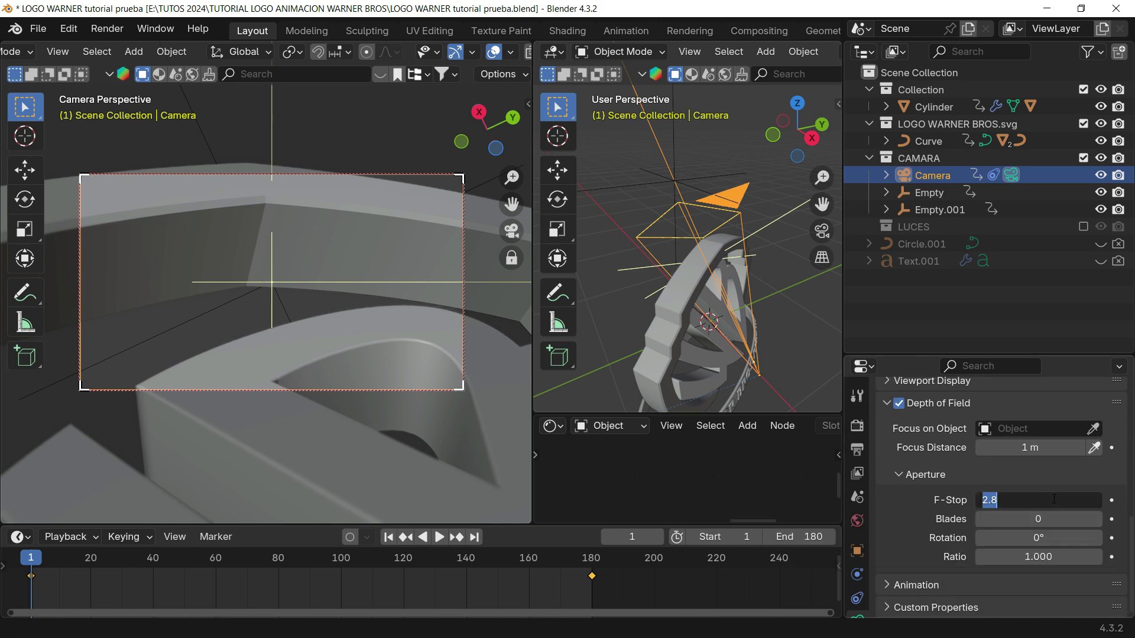
pyautogui.write('0.8')
pyautogui.press('Return')
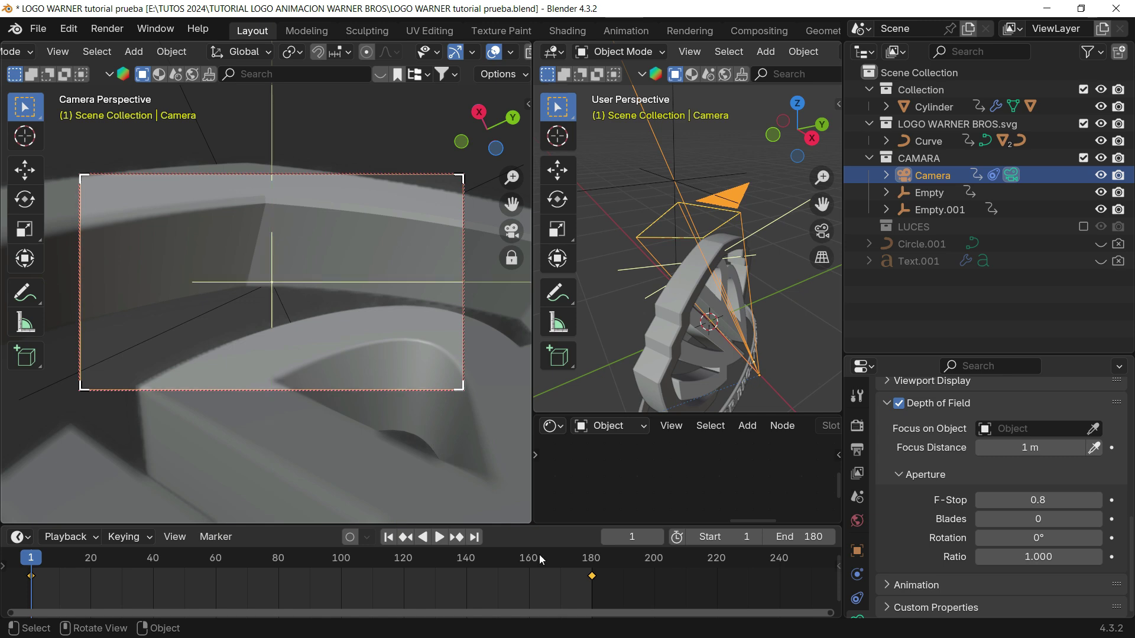
# - Check the logo's blur at frame 180 in Rendered shading, return the camera view to Solid and save the file
pyautogui.moveTo(102, 559); pyautogui.dragTo(593, 579)
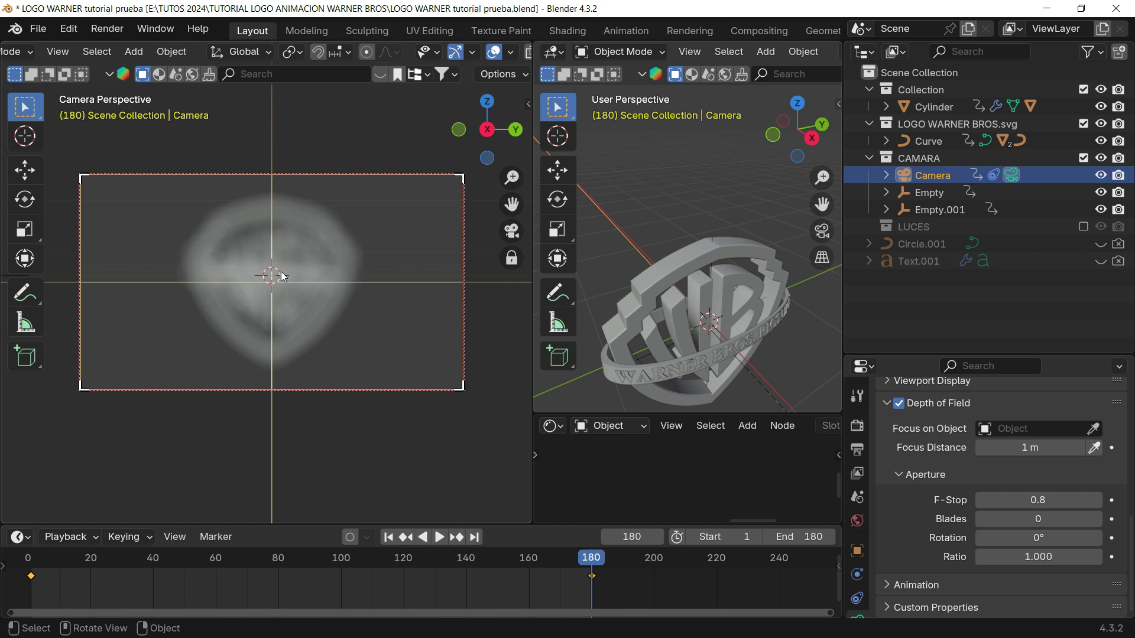
pyautogui.press('z')
pyautogui.click(278, 174)
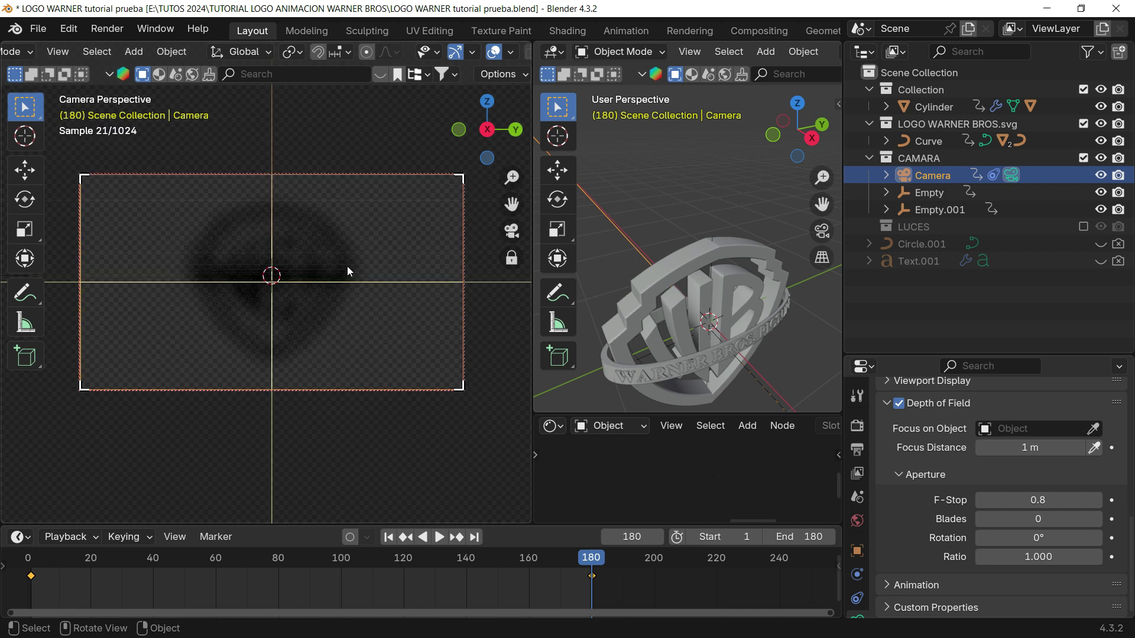
pyautogui.press('z')
pyautogui.click(457, 229)
pyautogui.hotkey('ctrl', 's')
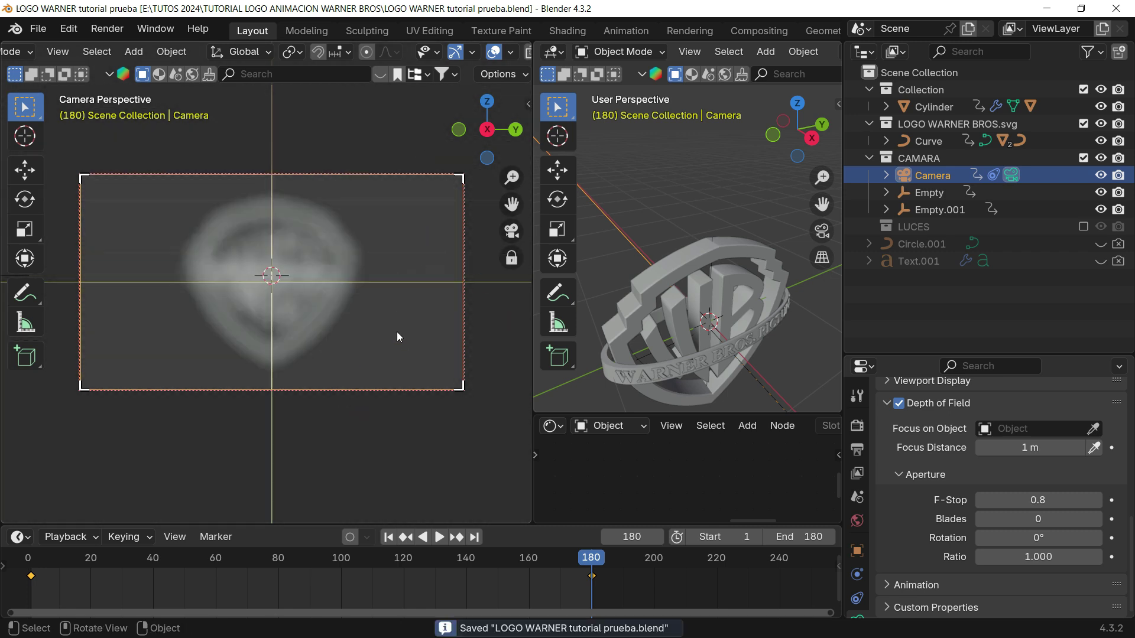
# - Return to frame 1 and set the camera's depth of field F-Stop to 1.5
pyautogui.click(28, 558)
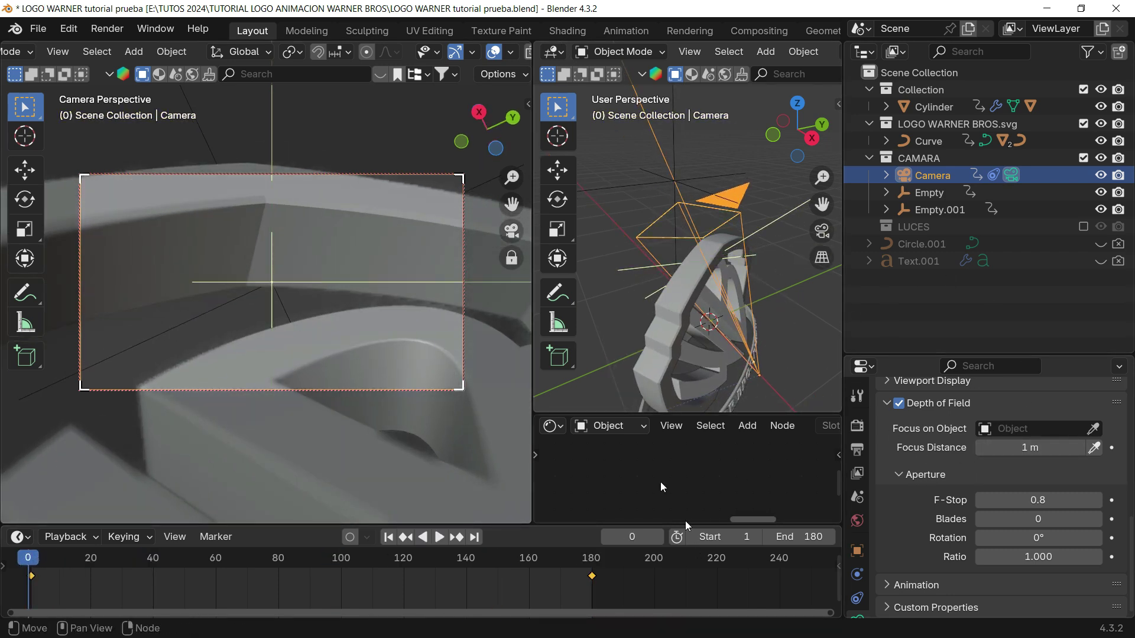
pyautogui.moveTo(47, 564); pyautogui.dragTo(31, 568)
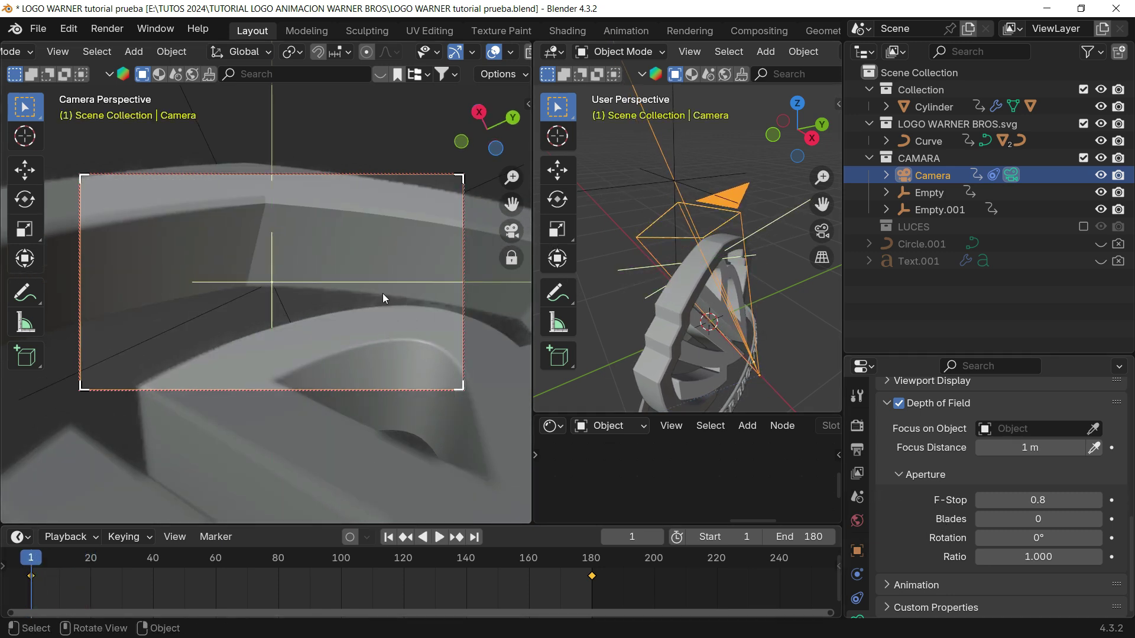
pyautogui.click(1055, 502)
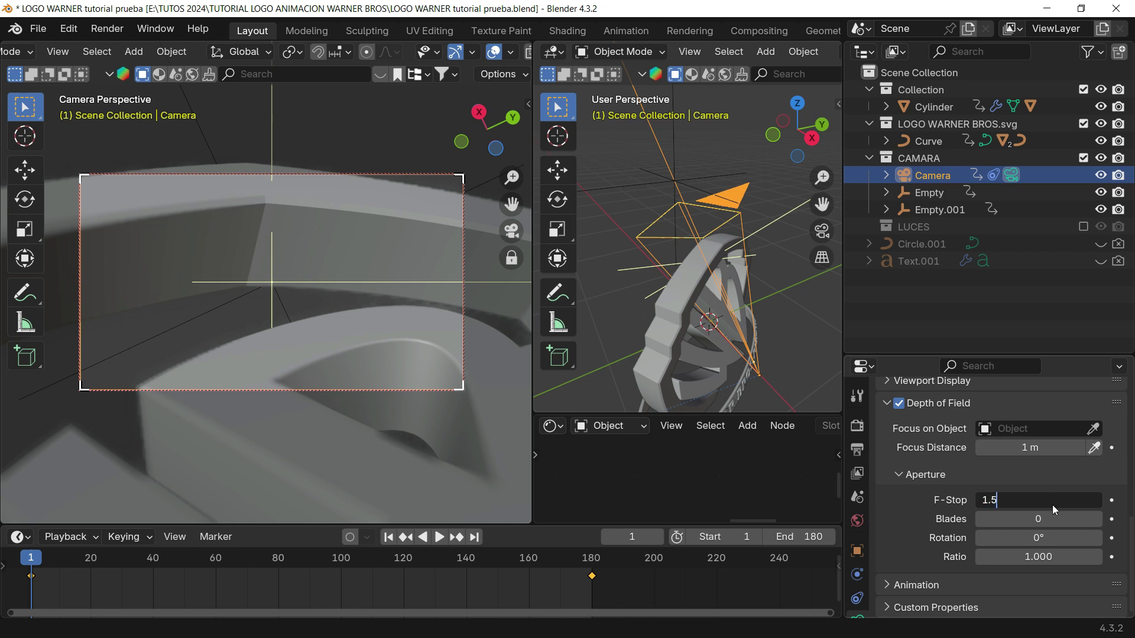
pyautogui.press('Return')
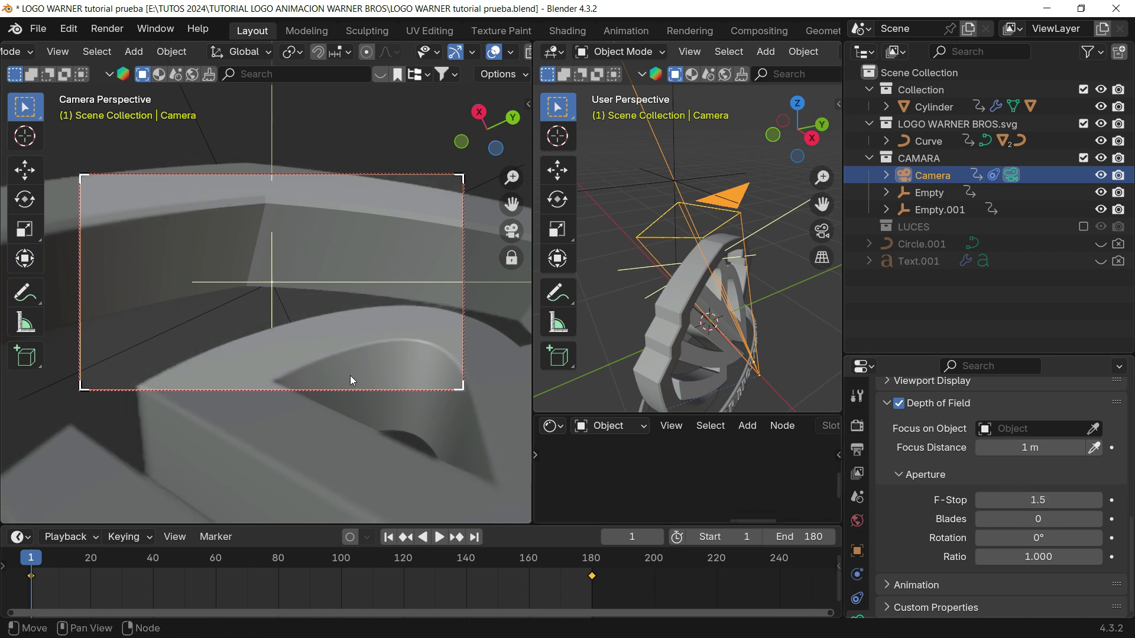
# - Try the logo's Curve.001 as the camera's depth of field focus object and preview the opening frames
pyautogui.click(1093, 430)
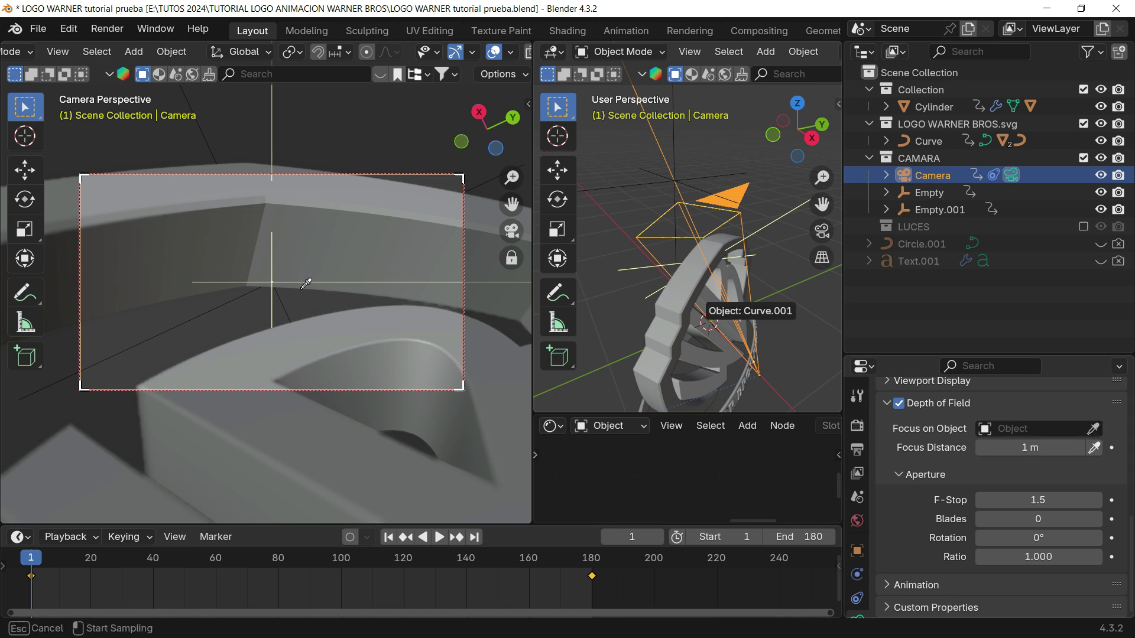
pyautogui.click(342, 352)
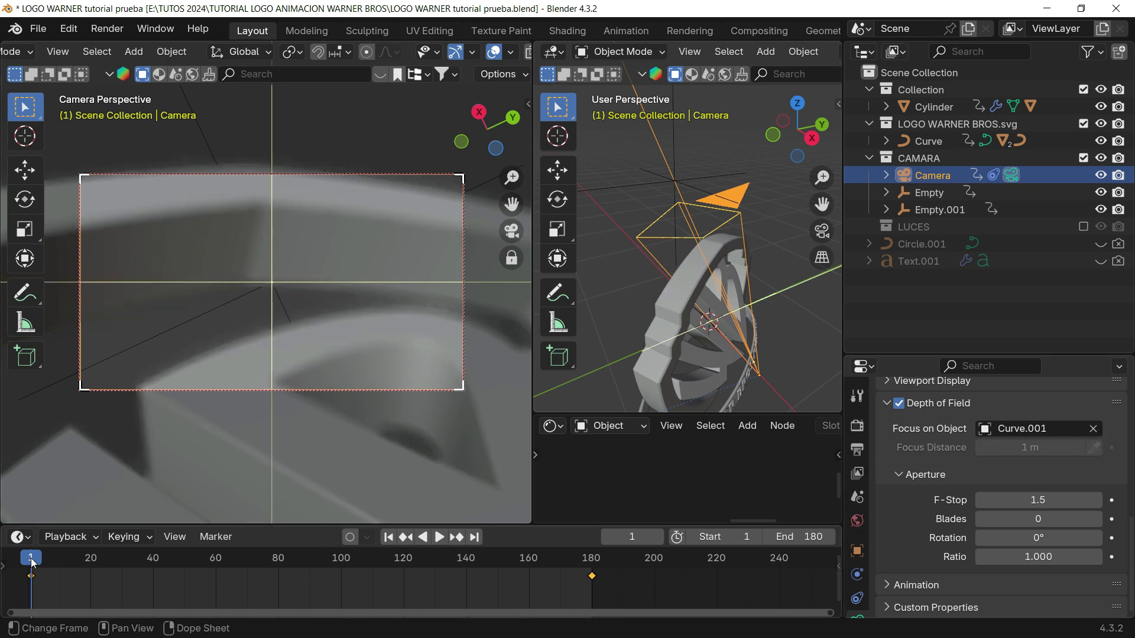
pyautogui.press('space')
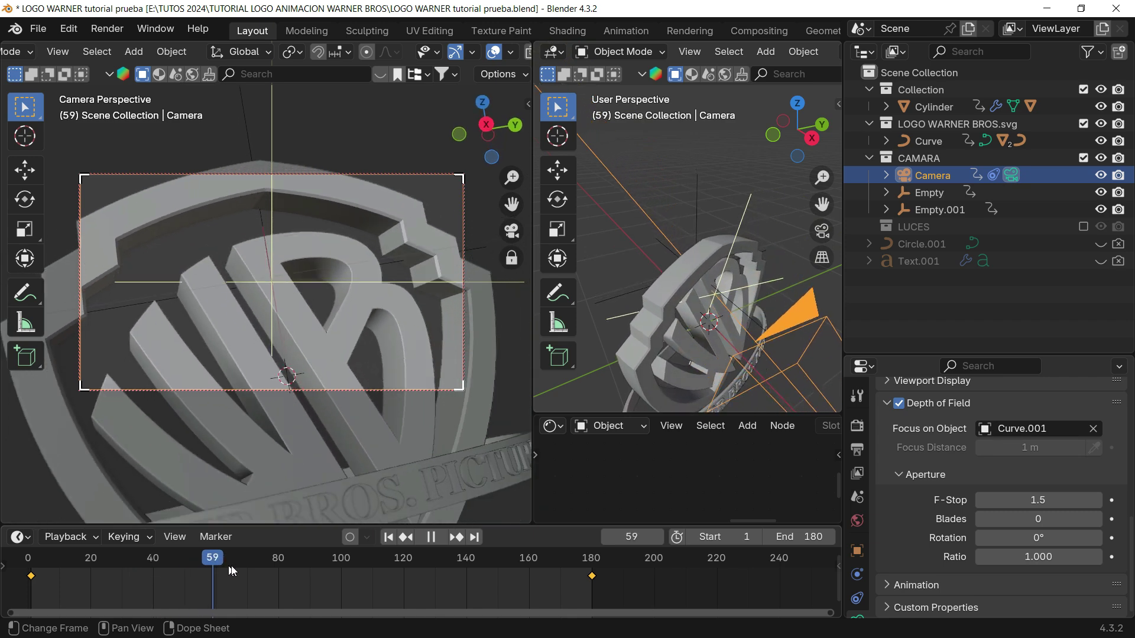
pyautogui.press('Escape')
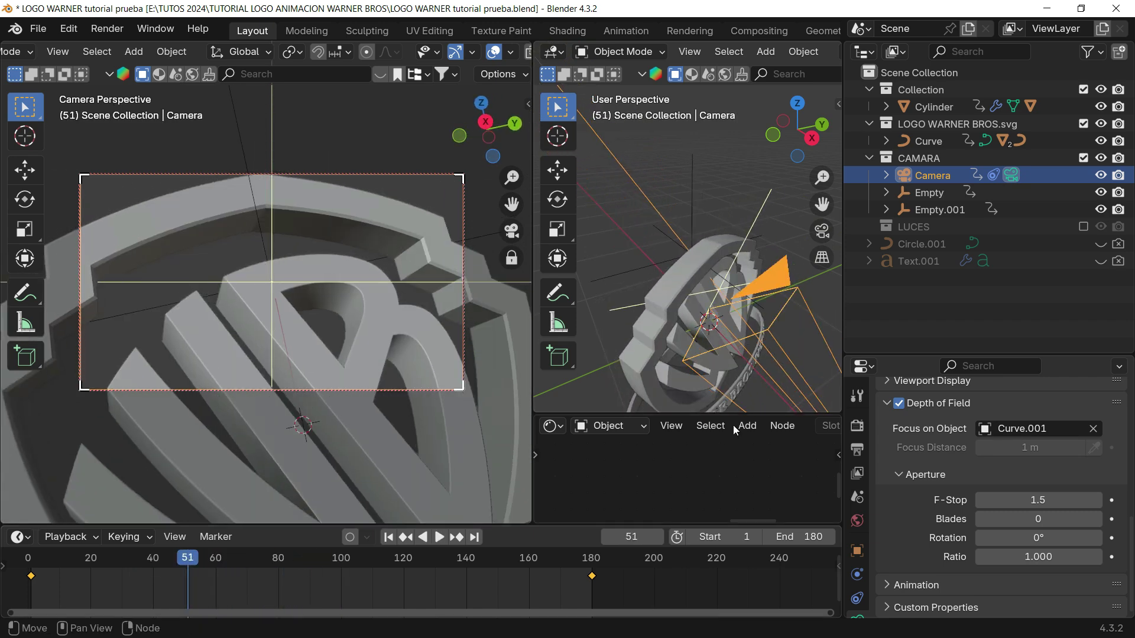
# - Examine the focus on Curve.001 across the animation up to frame 180, and clear the camera's focus object
pyautogui.keyDown('shift'); pyautogui.moveTo(730, 355); pyautogui.dragTo(672, 266, button='middle'); pyautogui.keyUp('shift')
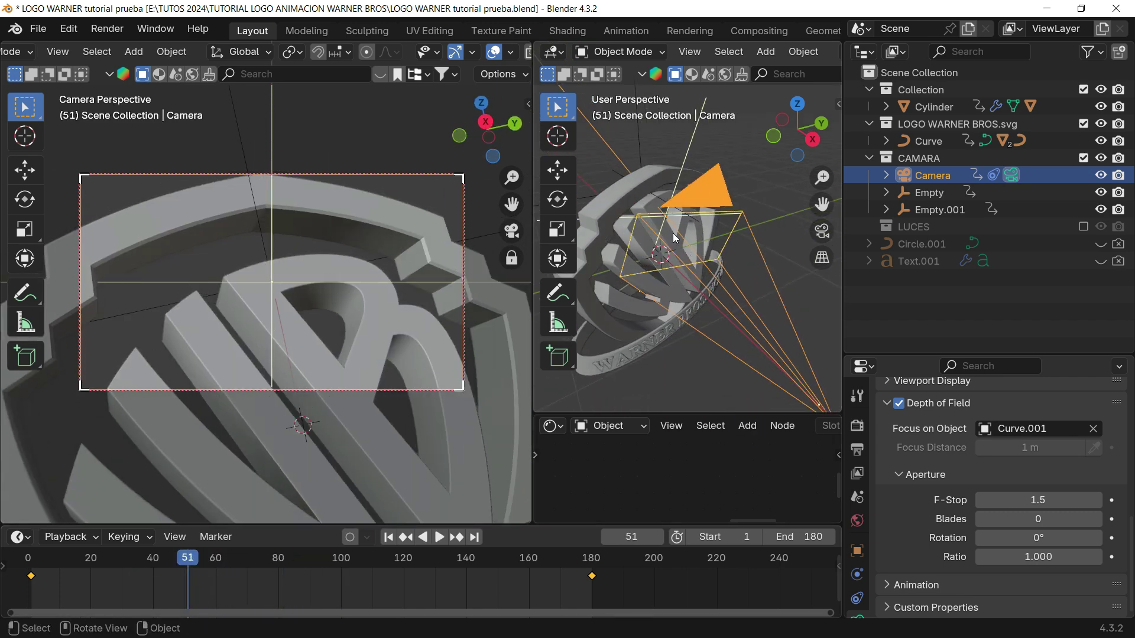
pyautogui.press('space')
pyautogui.press('space')
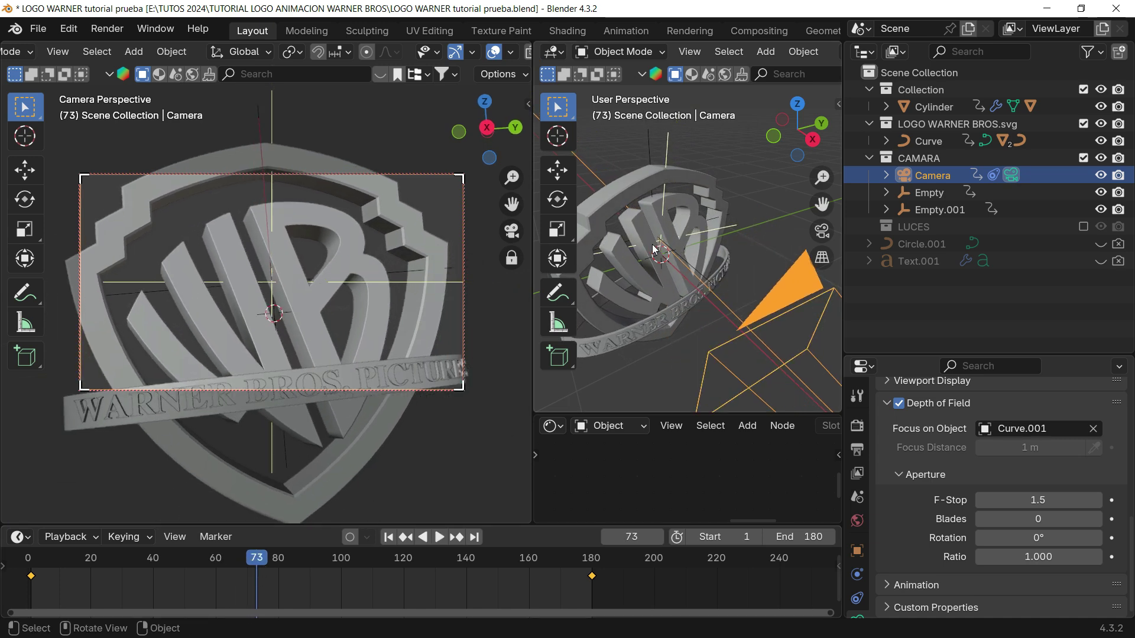
pyautogui.scroll(5, 692, 250)
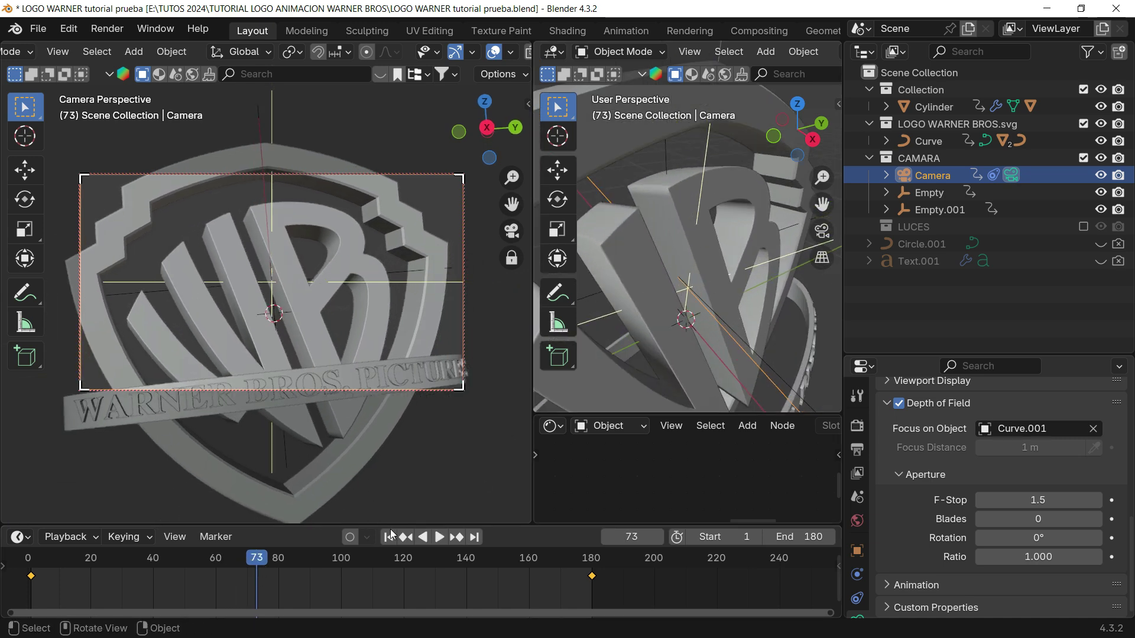
pyautogui.press('space')
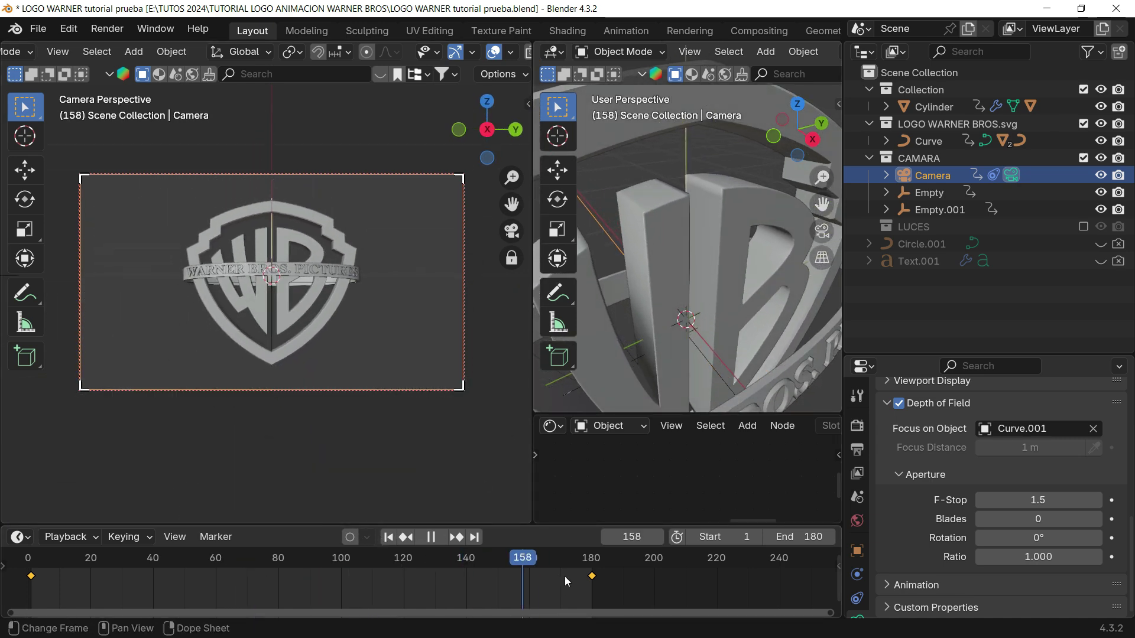
pyautogui.moveTo(281, 573); pyautogui.dragTo(36, 581)
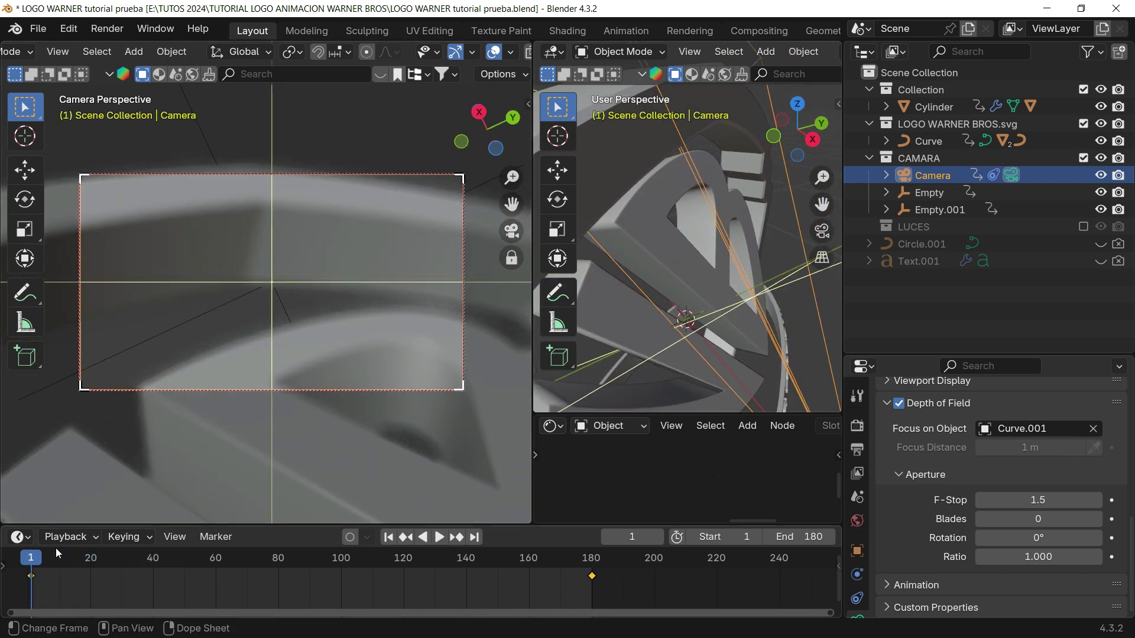
pyautogui.press('space')
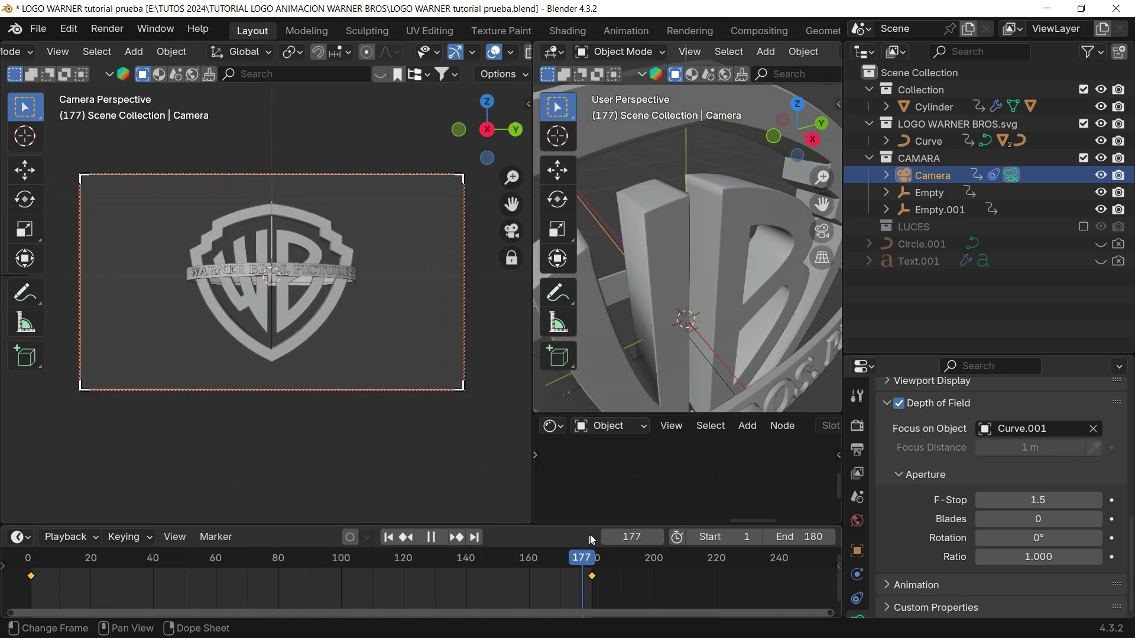
pyautogui.press('space')
pyautogui.hotkey('ctrl', 'shift', 'space')
pyautogui.press('Escape')
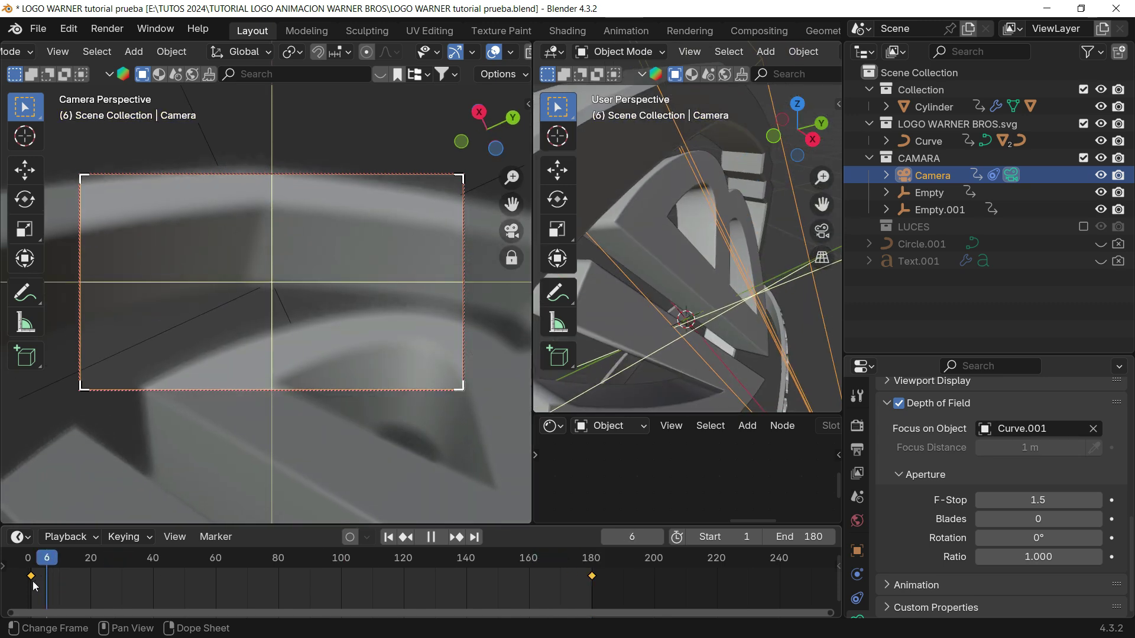
pyautogui.click(1093, 430)
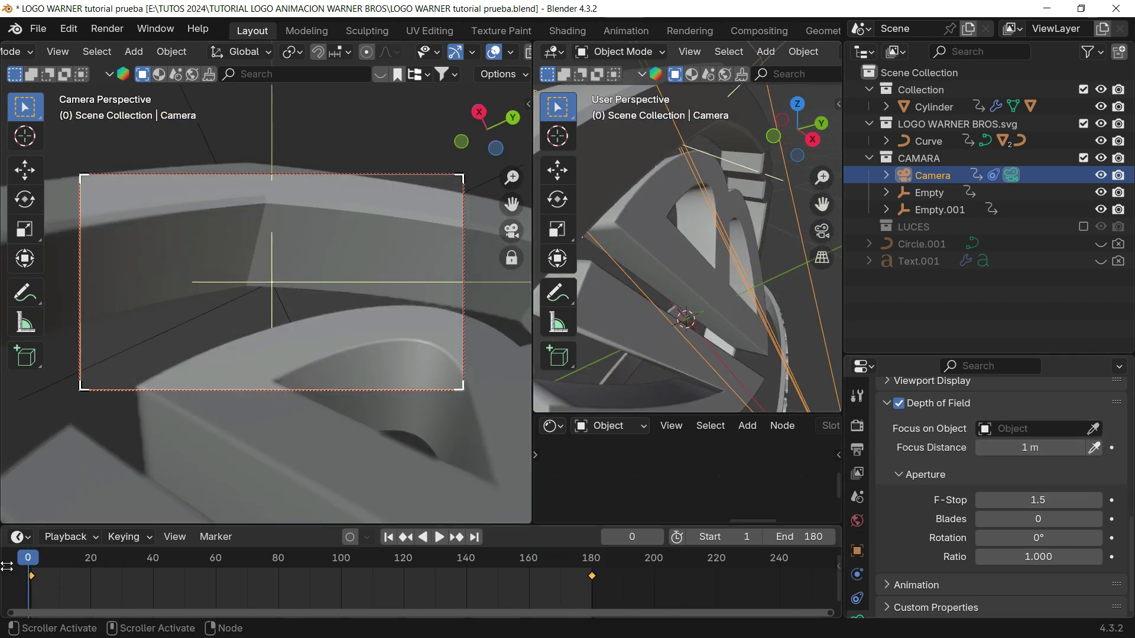
# - Keyframe the camera's Focus Distance at 2.47 m on frame 1
pyautogui.press('Right')
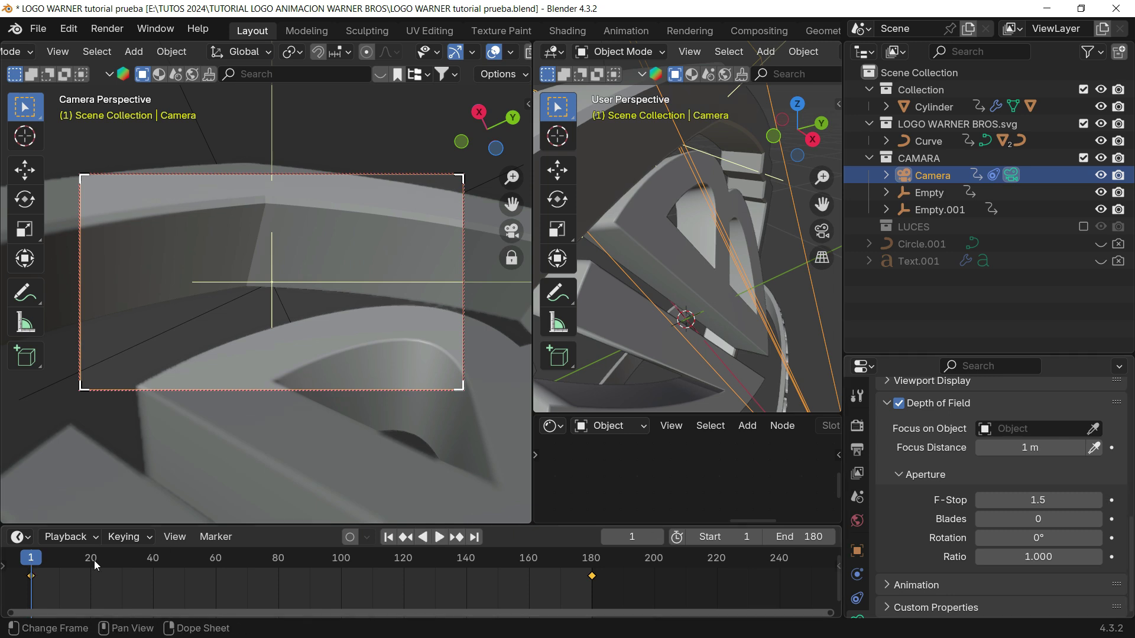
pyautogui.click(1112, 448)
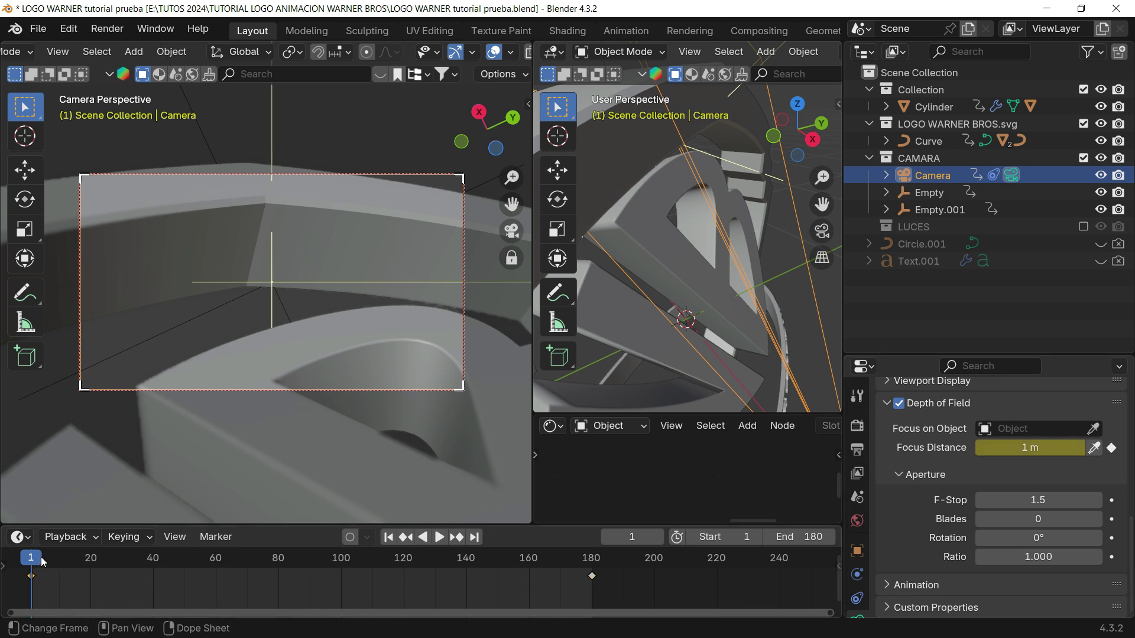
pyautogui.moveTo(1030, 447); pyautogui.dragTo(1068, 447)
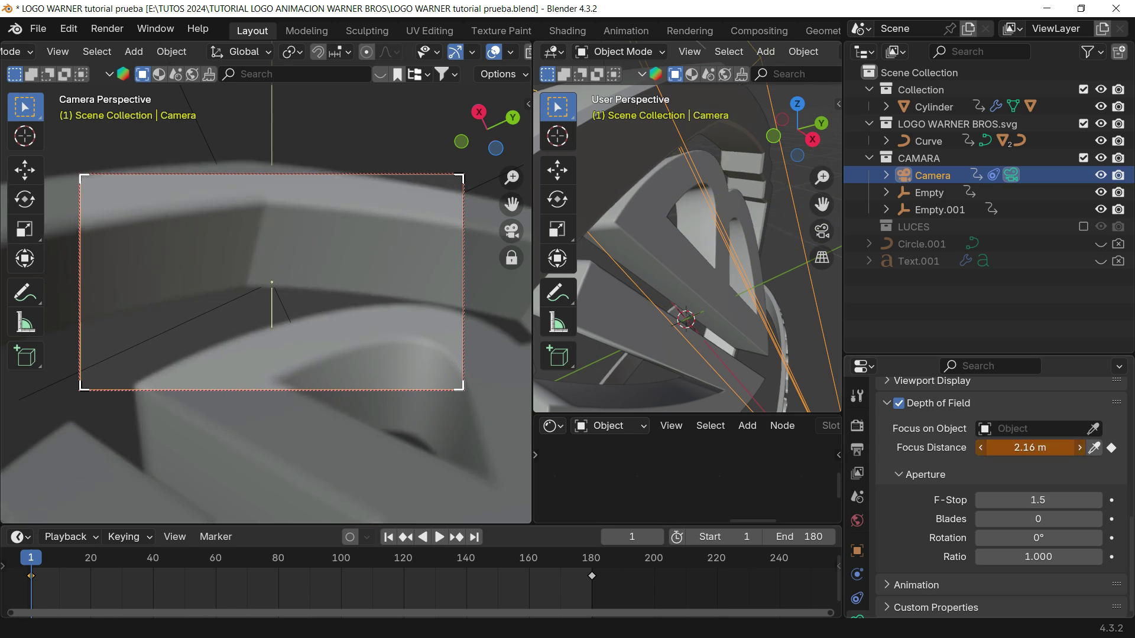
pyautogui.click(1112, 448)
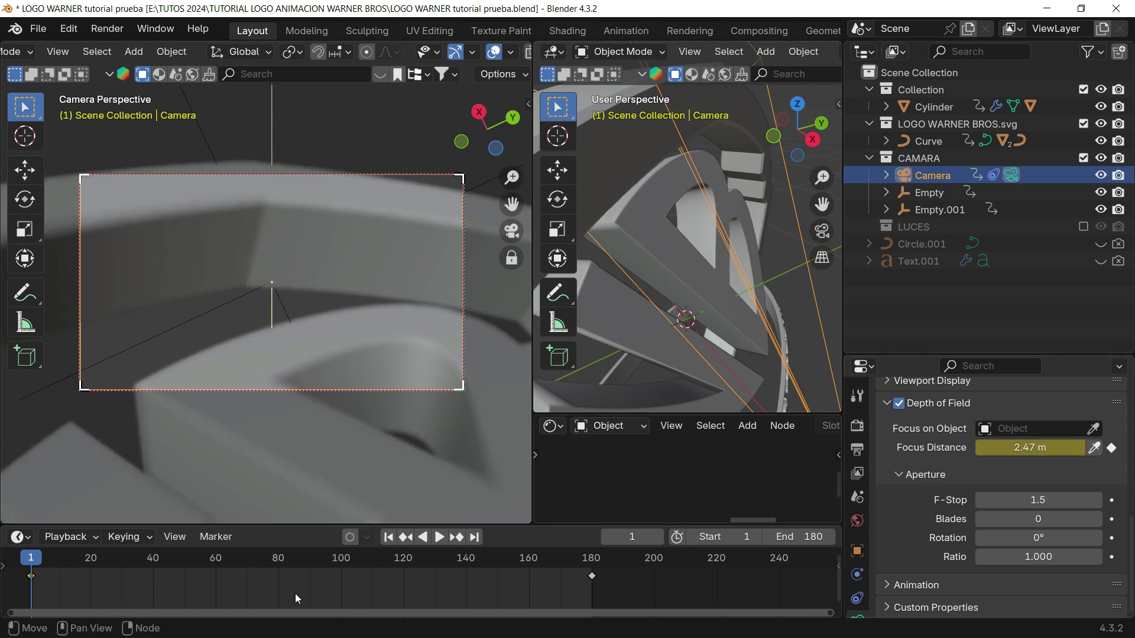
# - Check the logo's sharpness along the timeline and keyframe the camera's Focus Distance at 2.47 m on frame 80
pyautogui.moveTo(49, 574); pyautogui.dragTo(299, 569)
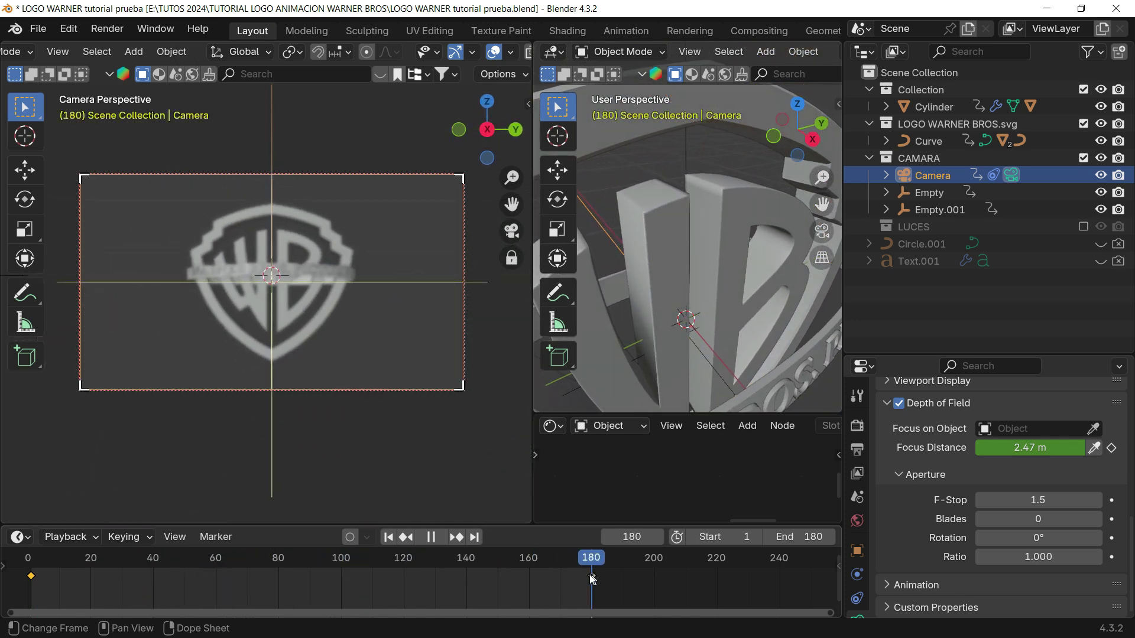
pyautogui.press('Escape')
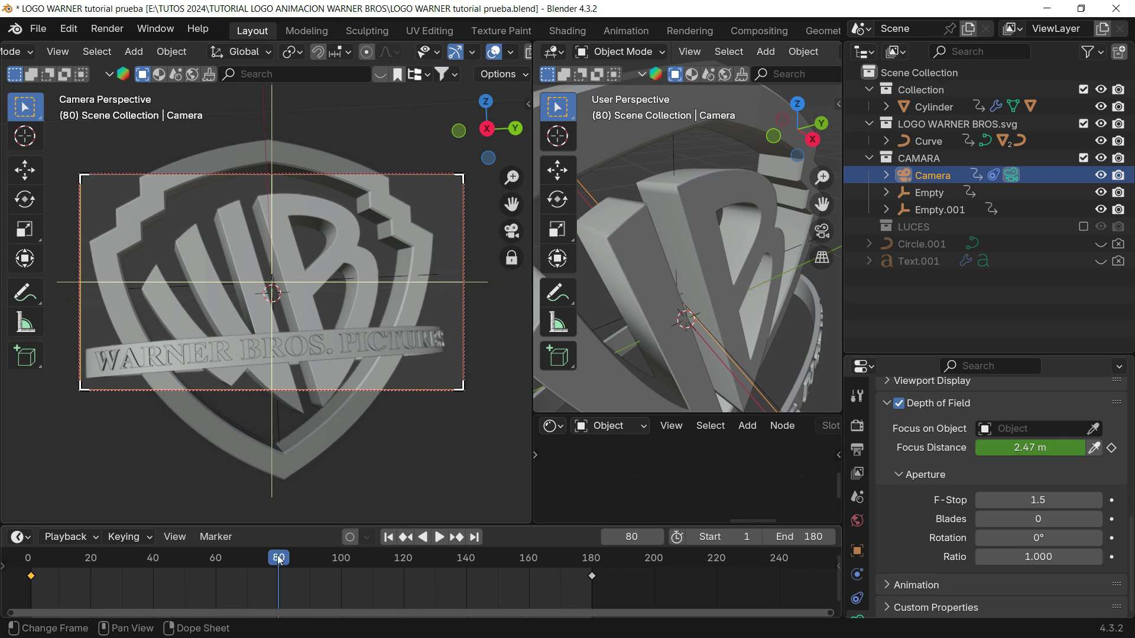
pyautogui.moveTo(278, 557); pyautogui.dragTo(30, 571)
pyautogui.press('space')
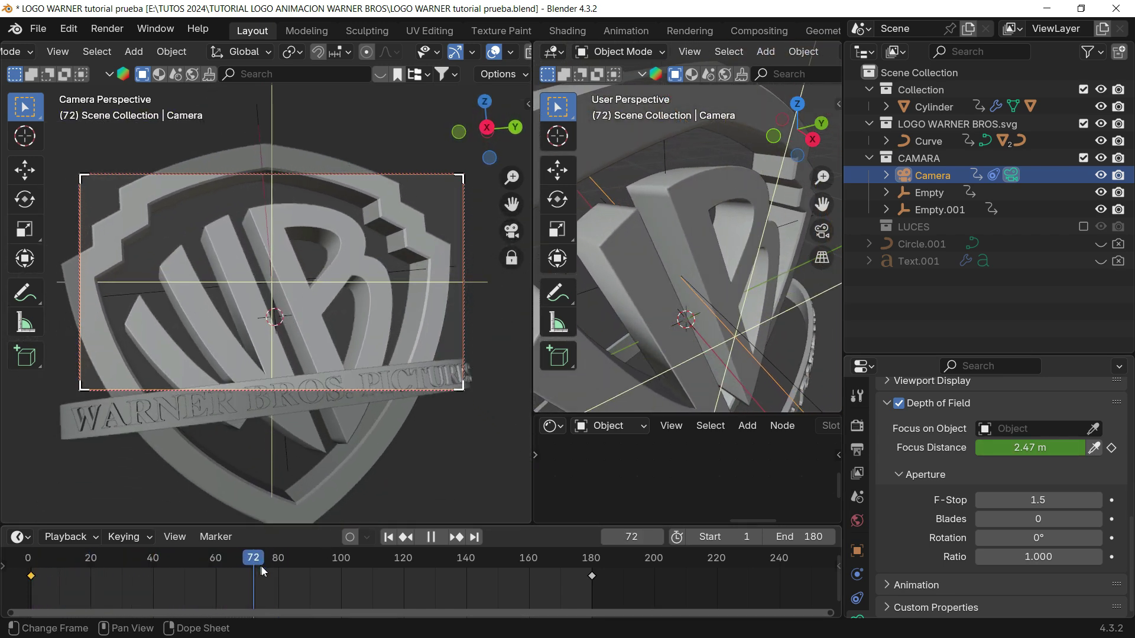
pyautogui.moveTo(261, 567)
pyautogui.mouseDown()
pyautogui.moveTo(309, 573)
pyautogui.moveTo(280, 579)
pyautogui.mouseUp()
pyautogui.press('space')
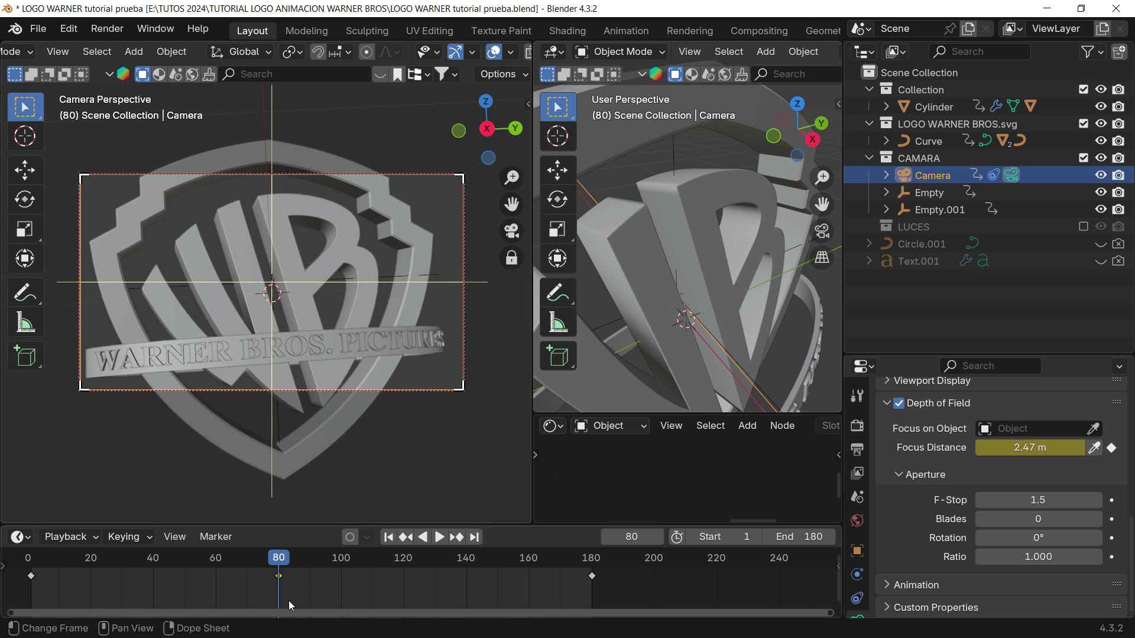
# - Set the camera's Focus Distance to 1.69 m at frame 100 and keyframe it
pyautogui.moveTo(280, 569); pyautogui.dragTo(340, 562)
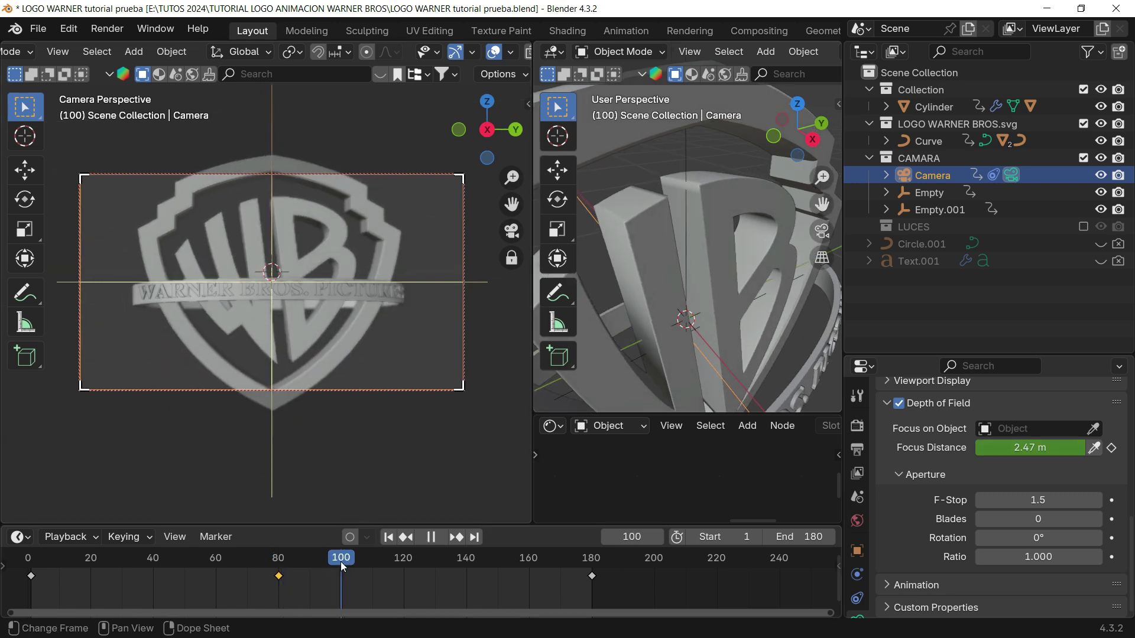
pyautogui.moveTo(1023, 448); pyautogui.dragTo(1018, 448)
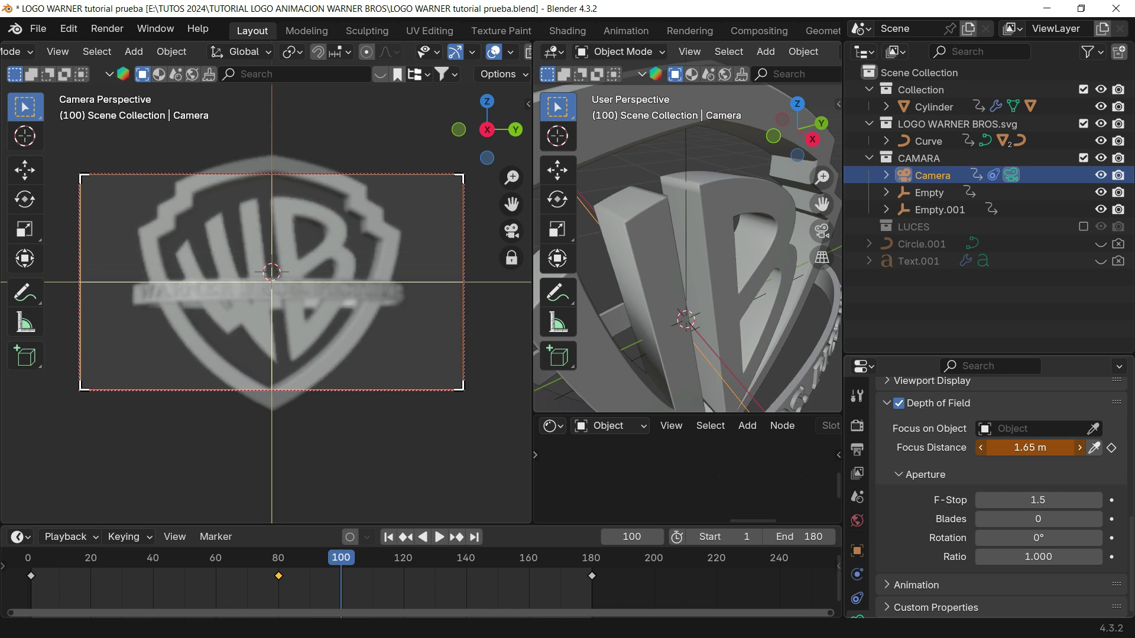
pyautogui.click(1112, 448)
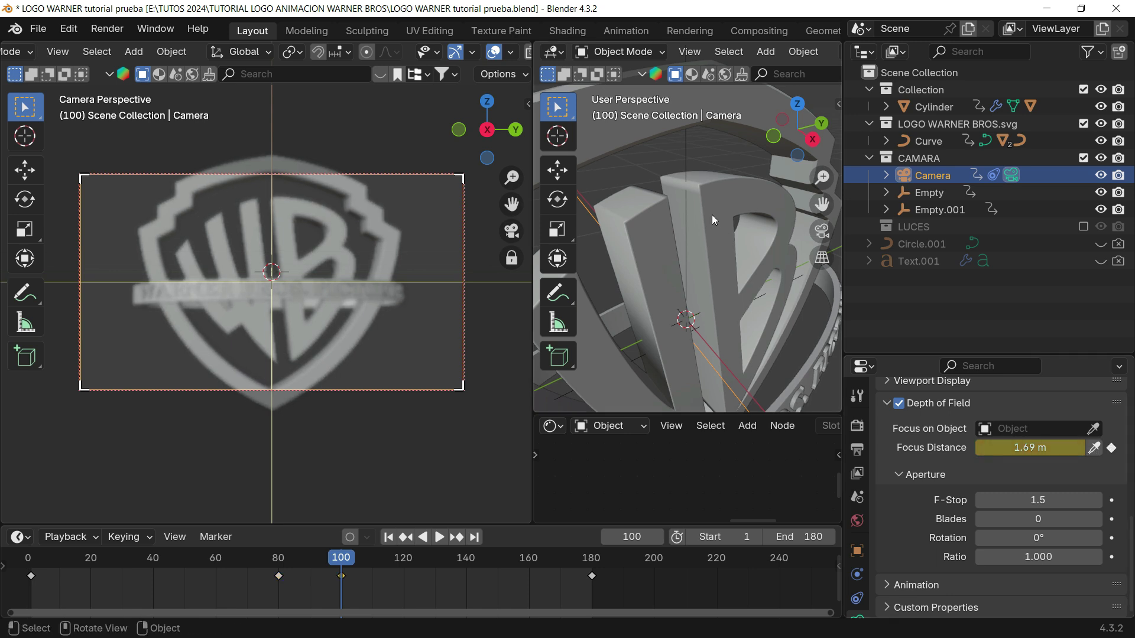
# - Raise the camera's Focus Distance to 6.57 m at frame 180 and keyframe it
pyautogui.moveTo(712, 214); pyautogui.dragTo(729, 307, button='middle')
pyautogui.scroll(-6, 747, 317)
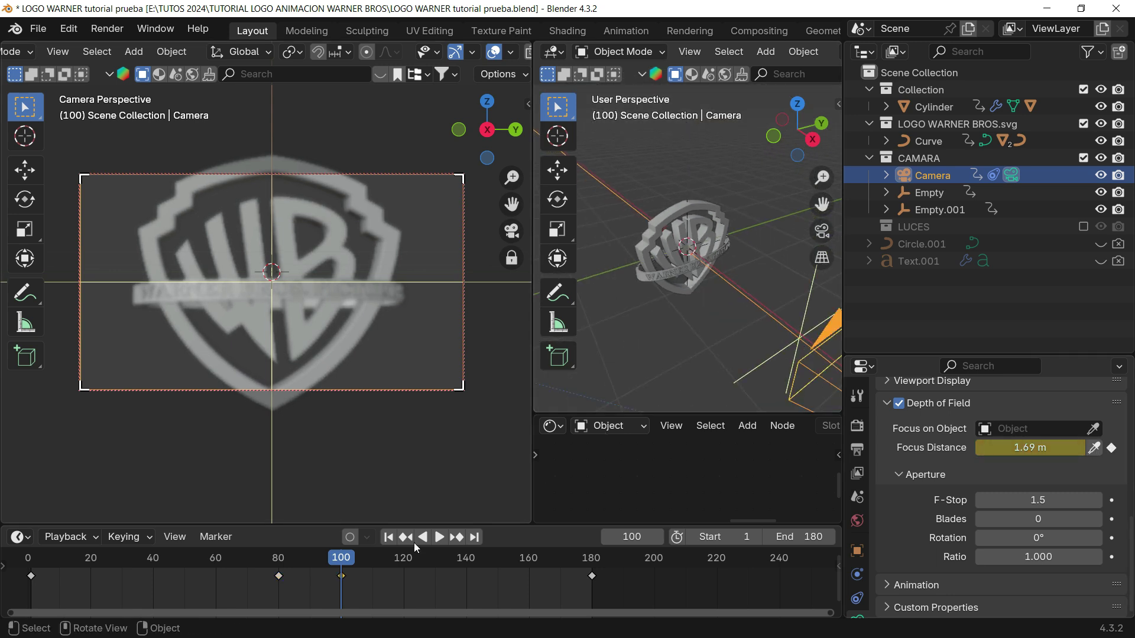
pyautogui.moveTo(343, 563); pyautogui.dragTo(592, 557)
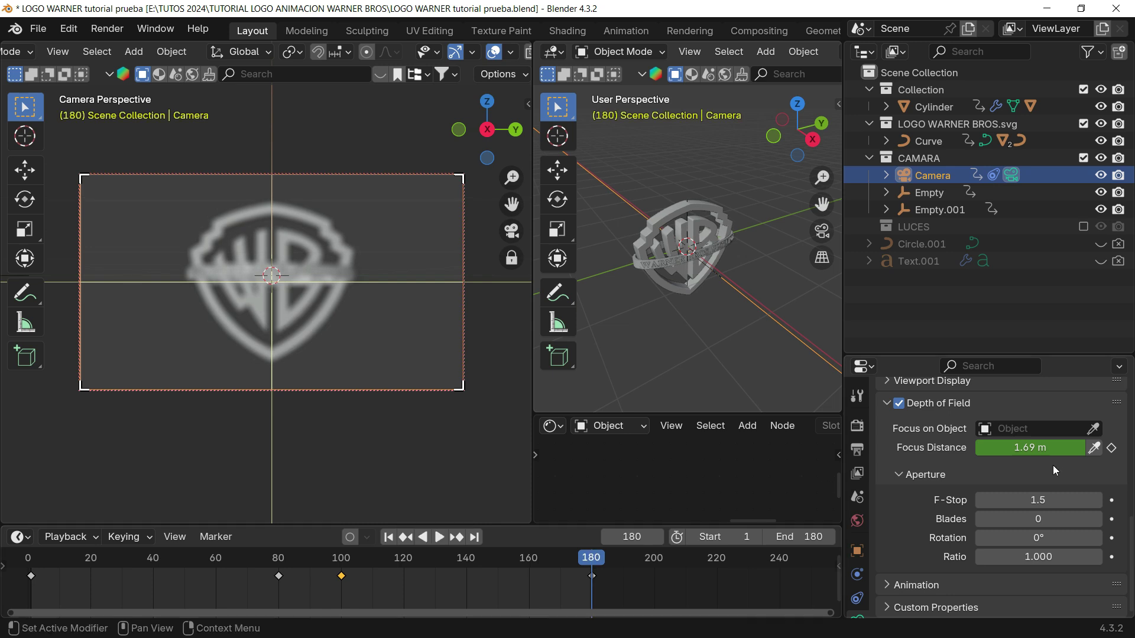
pyautogui.moveTo(1032, 447); pyautogui.dragTo(1064, 447)
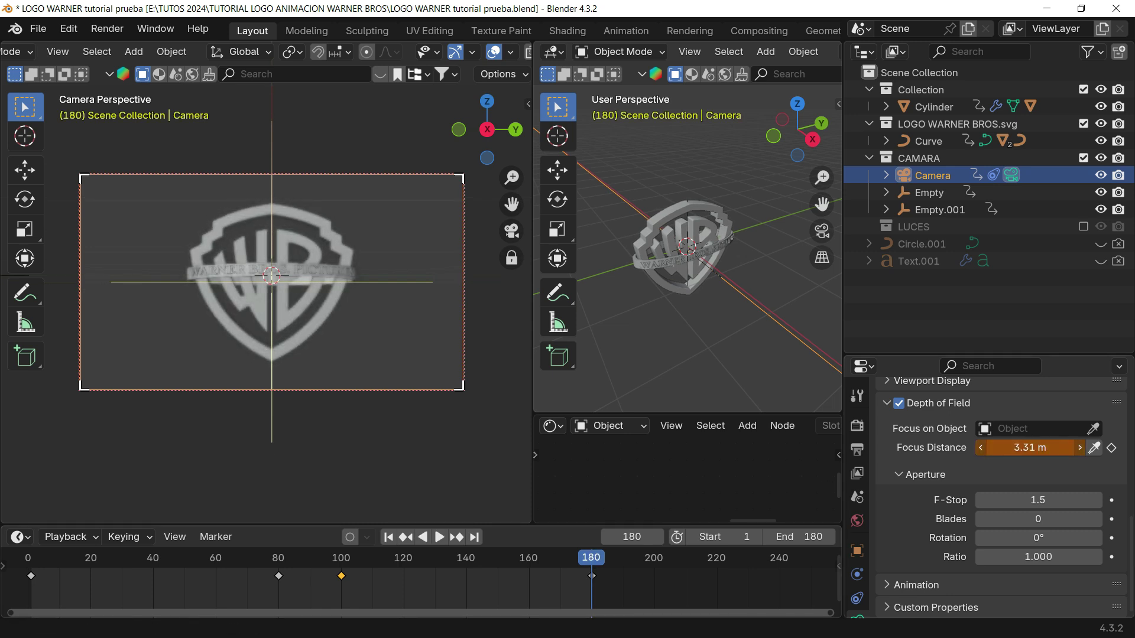
pyautogui.scroll(5, 705, 263)
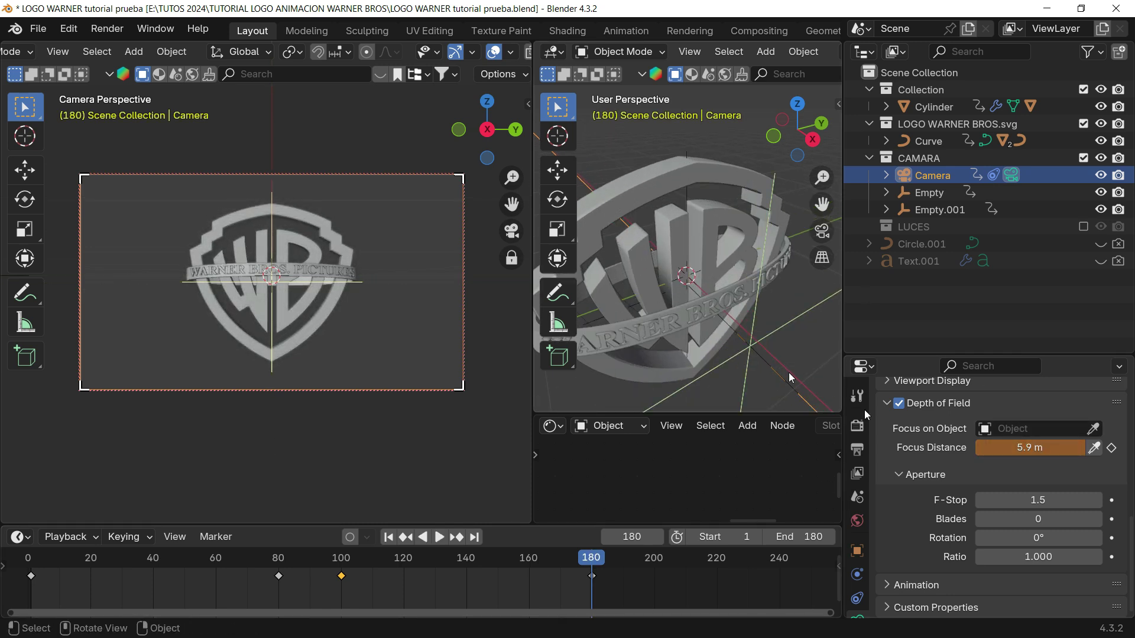
pyautogui.moveTo(1018, 447); pyautogui.dragTo(1066, 448)
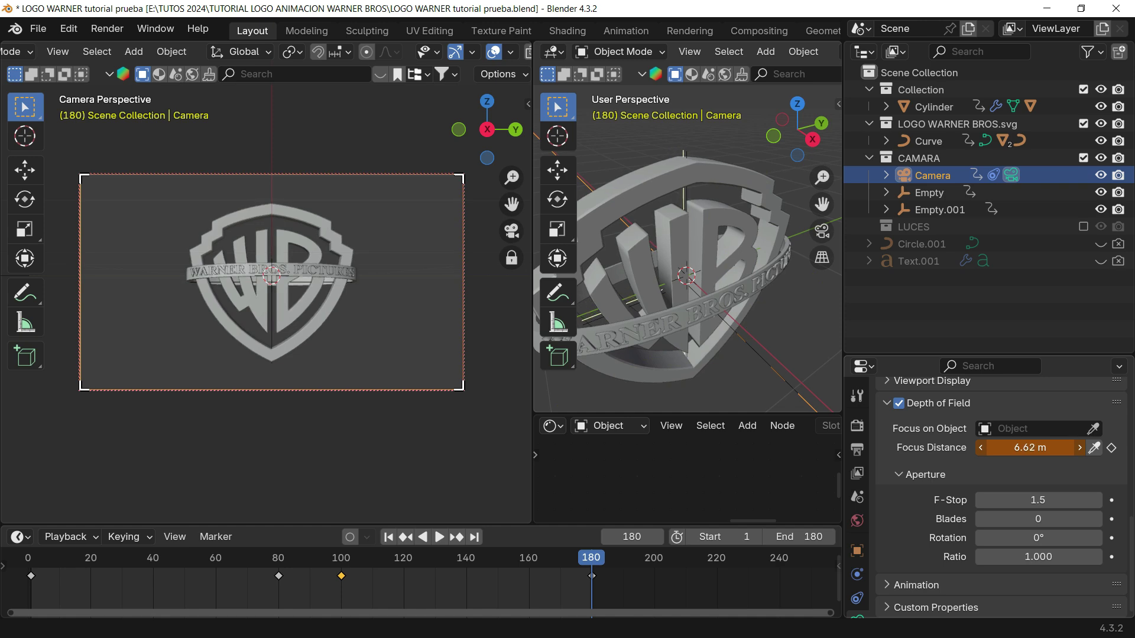
pyautogui.click(1111, 448)
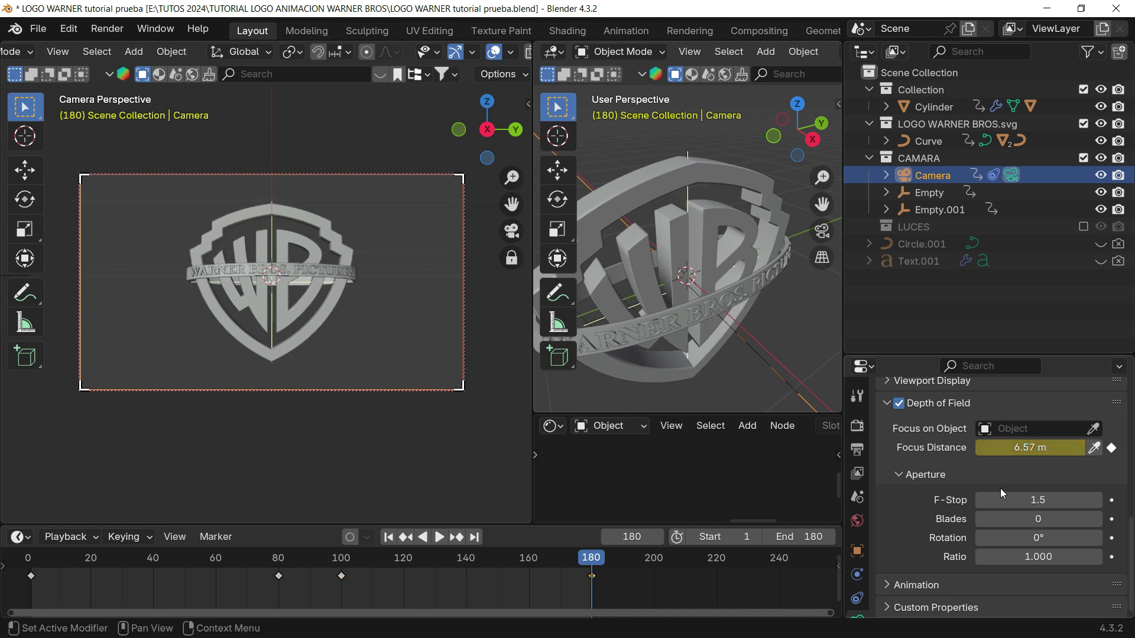
# - Play the animation from the start in Solid shading to examine the focus changes up to frame 180
pyautogui.moveTo(590, 558); pyautogui.dragTo(42, 567)
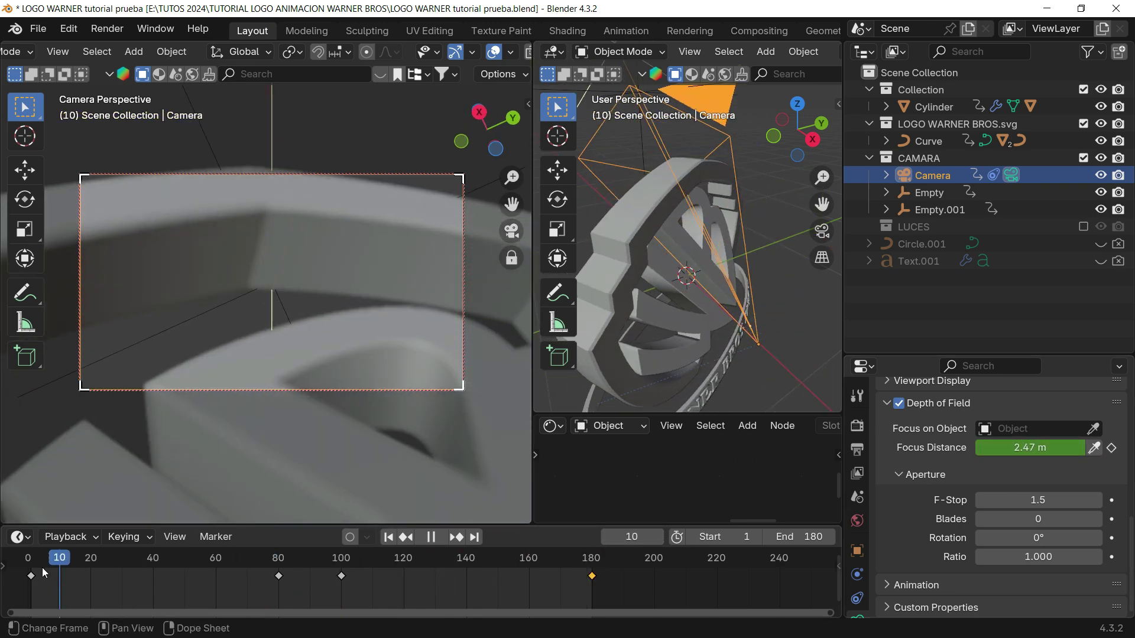
pyautogui.press('space')
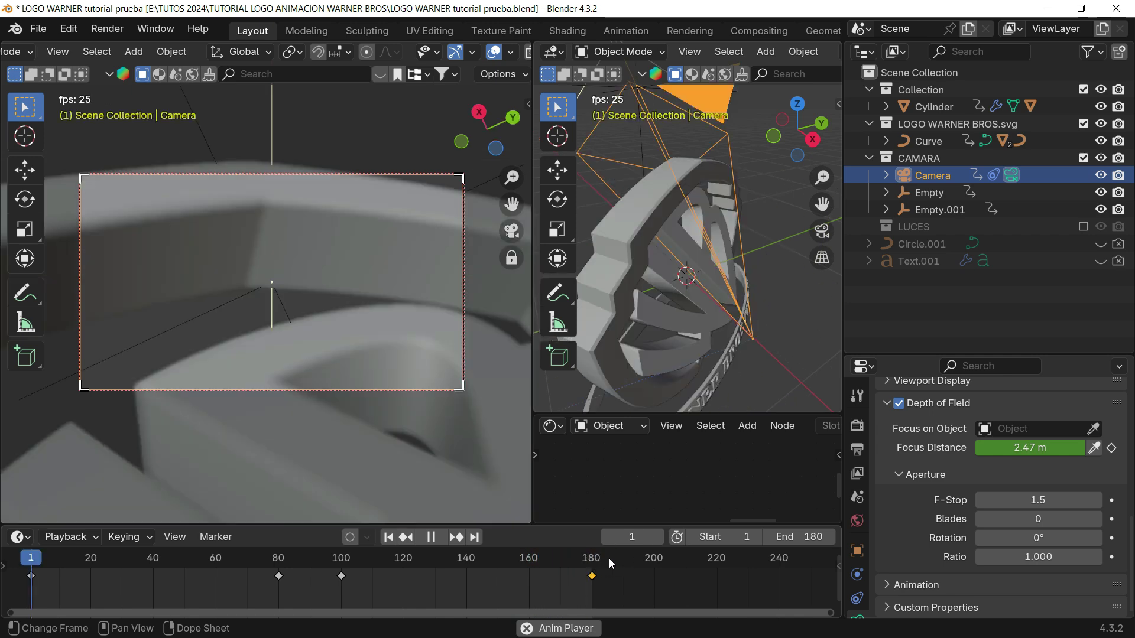
pyautogui.press('space')
pyautogui.click(592, 559)
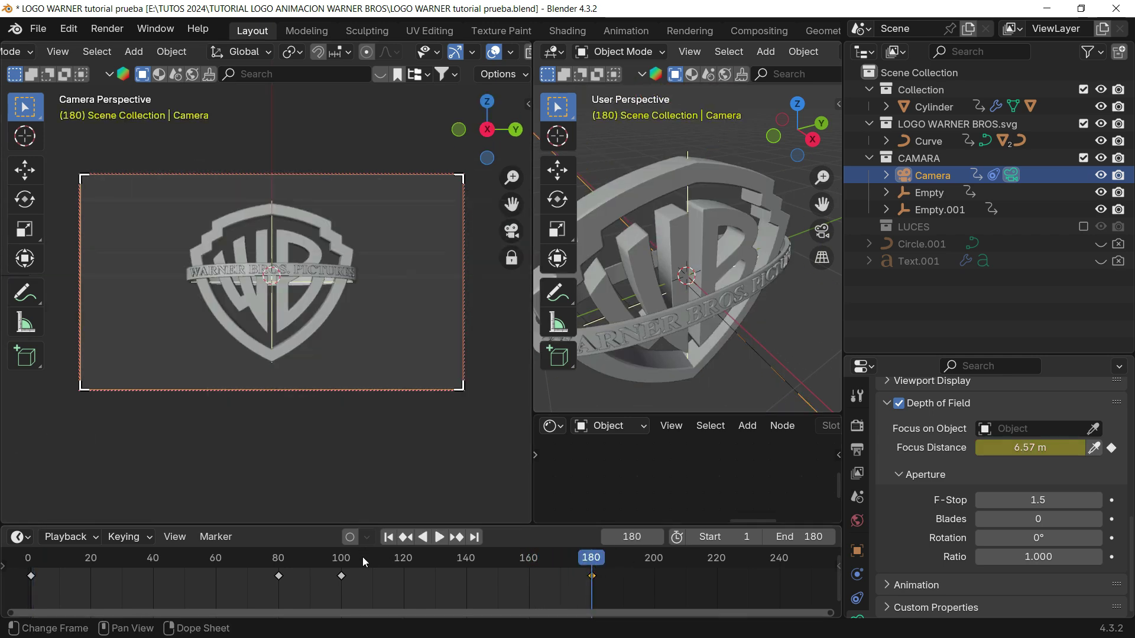
# - Show the camera view in Rendered shading and play the animation from frame 4 to examine the blur
pyautogui.moveTo(363, 558); pyautogui.dragTo(41, 558)
pyautogui.press('z')
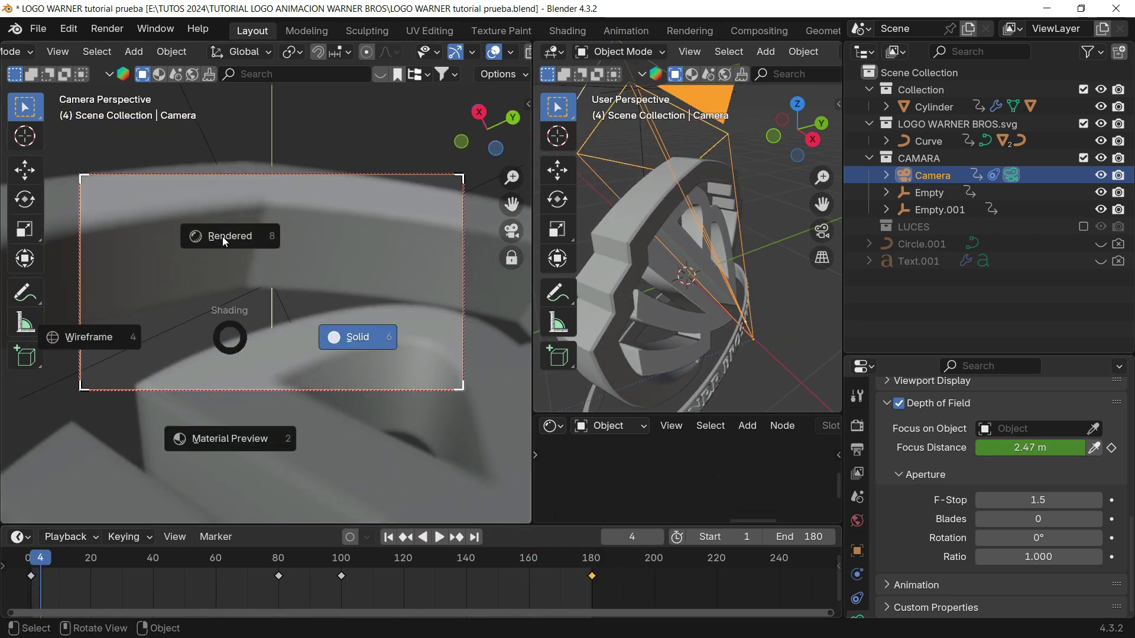
pyautogui.click(224, 236)
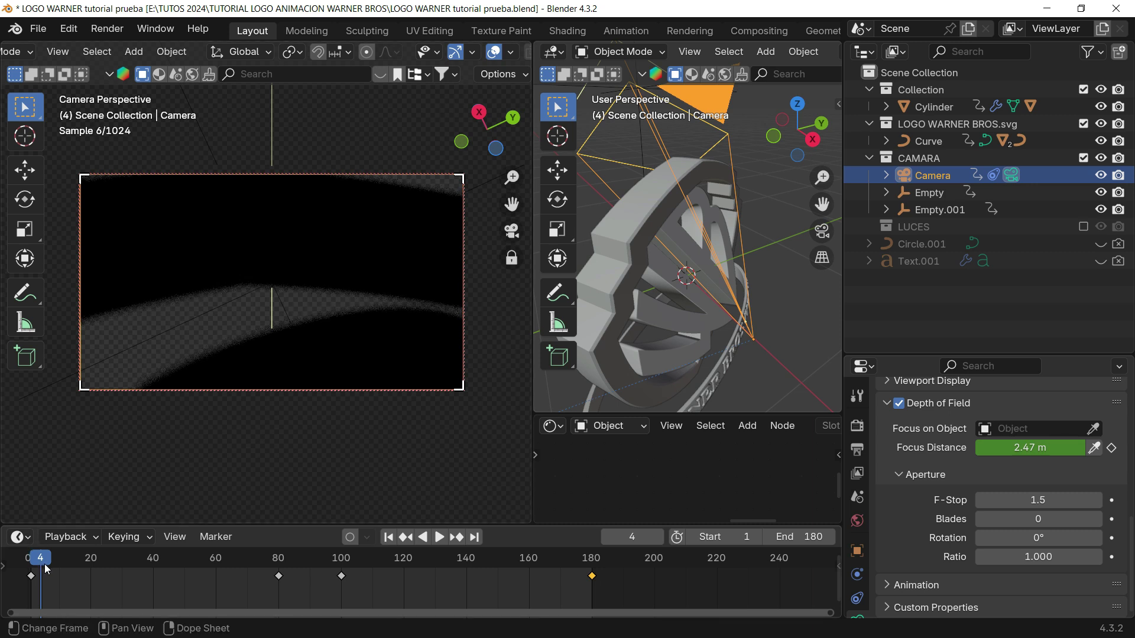
pyautogui.press('space')
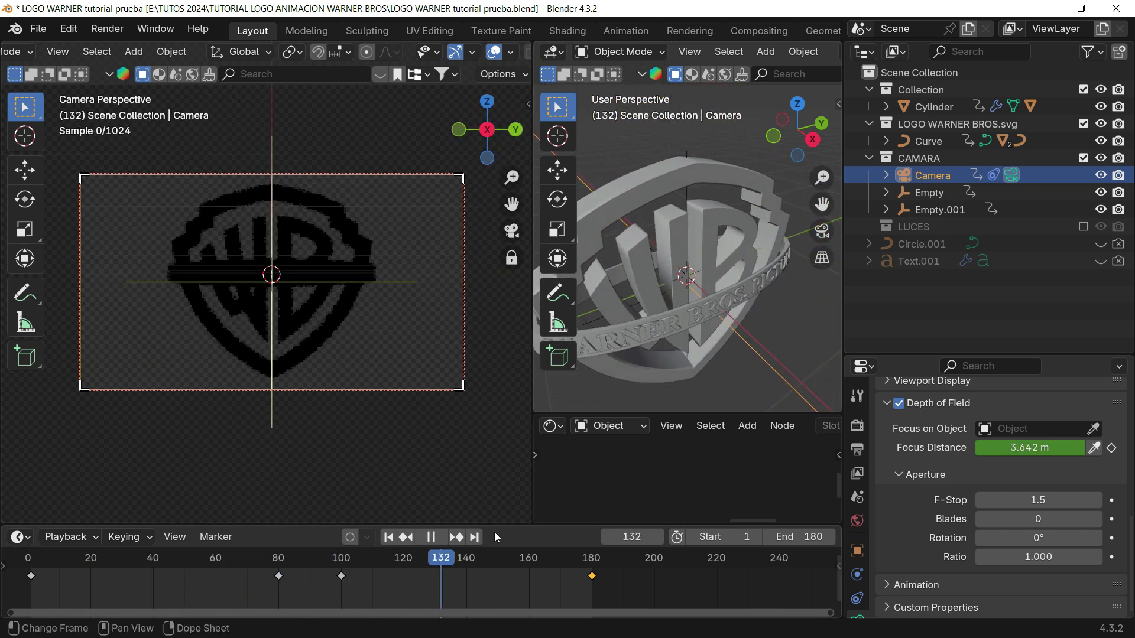
# - Stop playback, re-enable the LUCES collection, and check the lit logo at frames 1, 80, 100 and 180, then deselect the camera
pyautogui.press('space')
pyautogui.click(1083, 227)
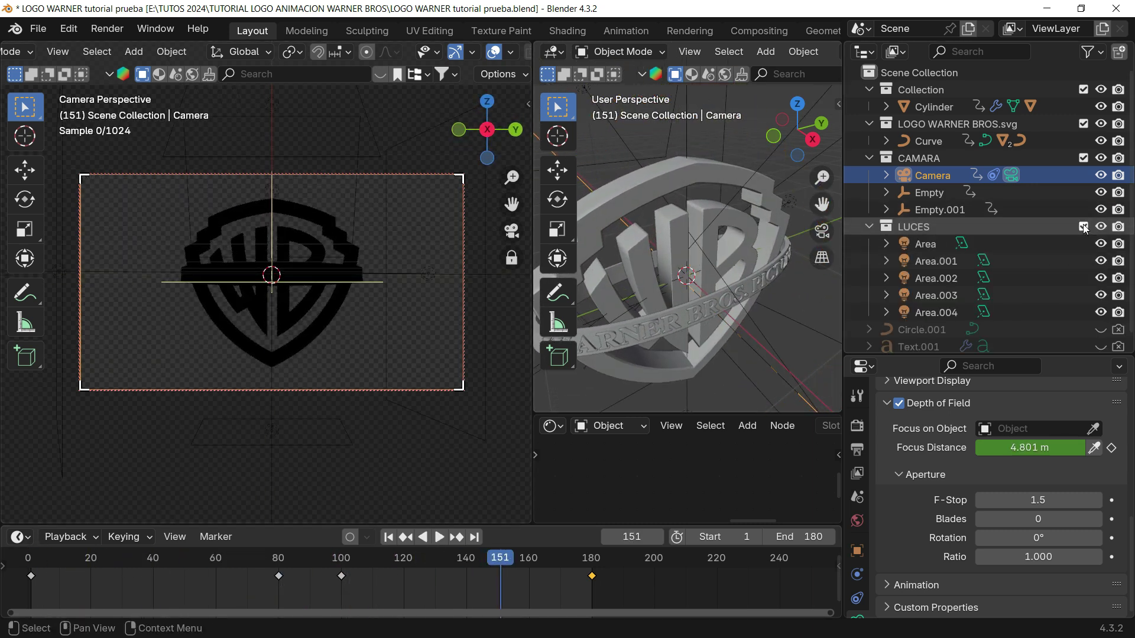
pyautogui.moveTo(385, 560); pyautogui.dragTo(31, 580)
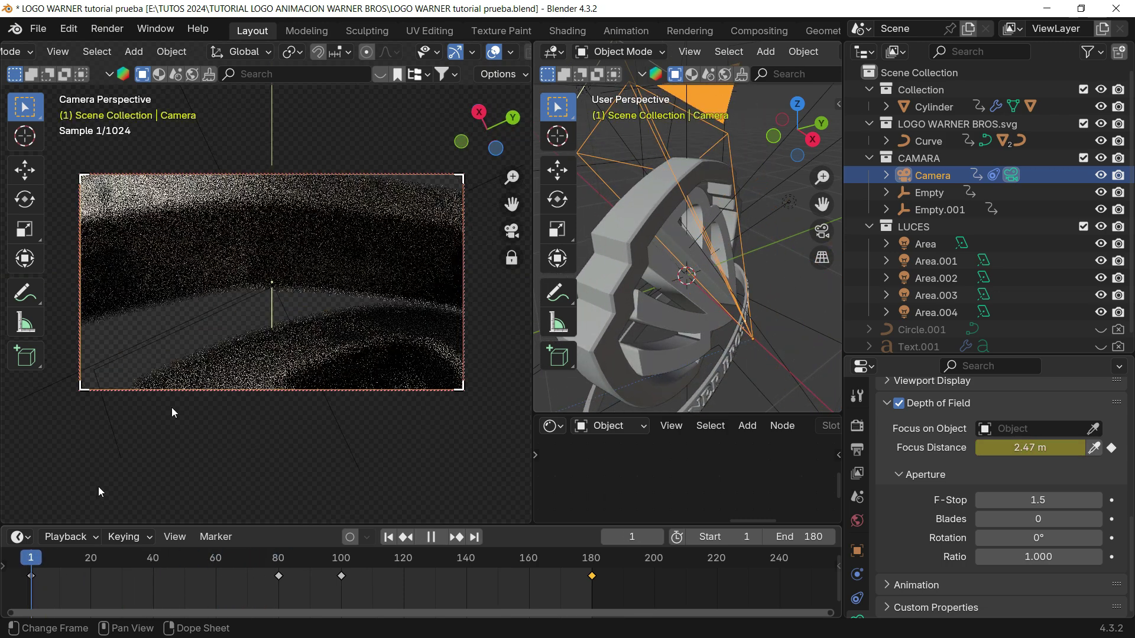
pyautogui.click(278, 560)
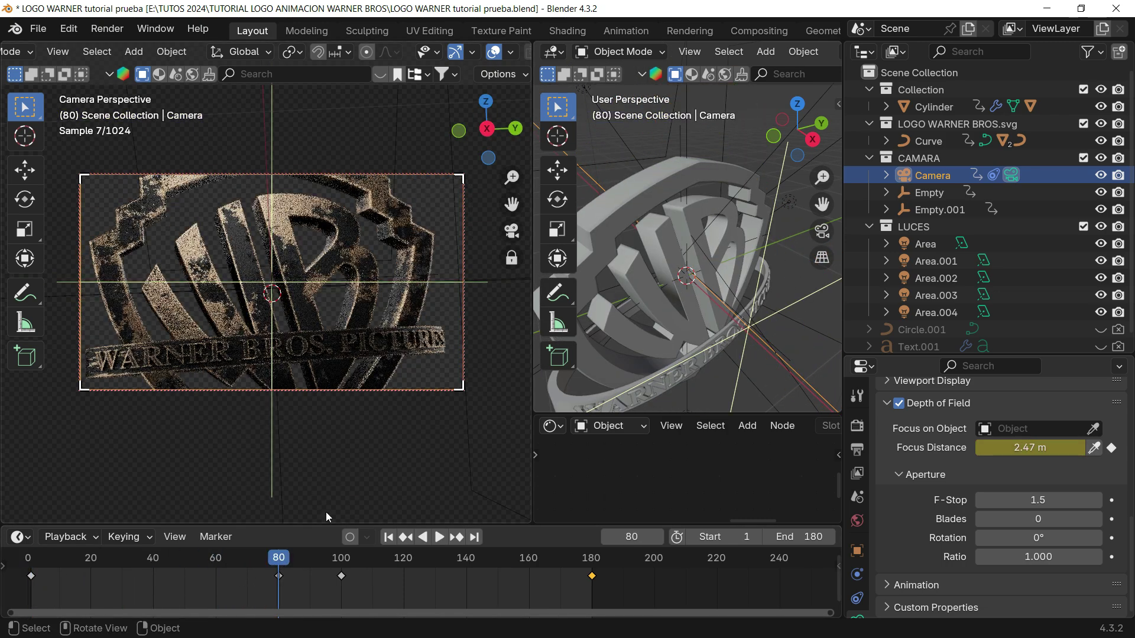
pyautogui.click(341, 559)
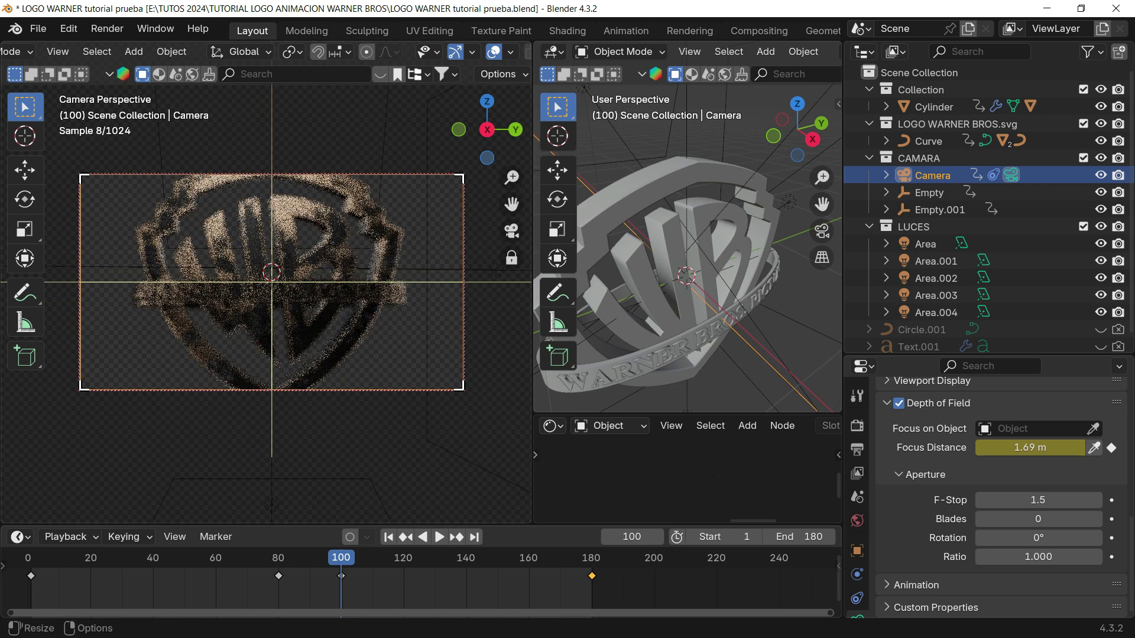
pyautogui.click(591, 561)
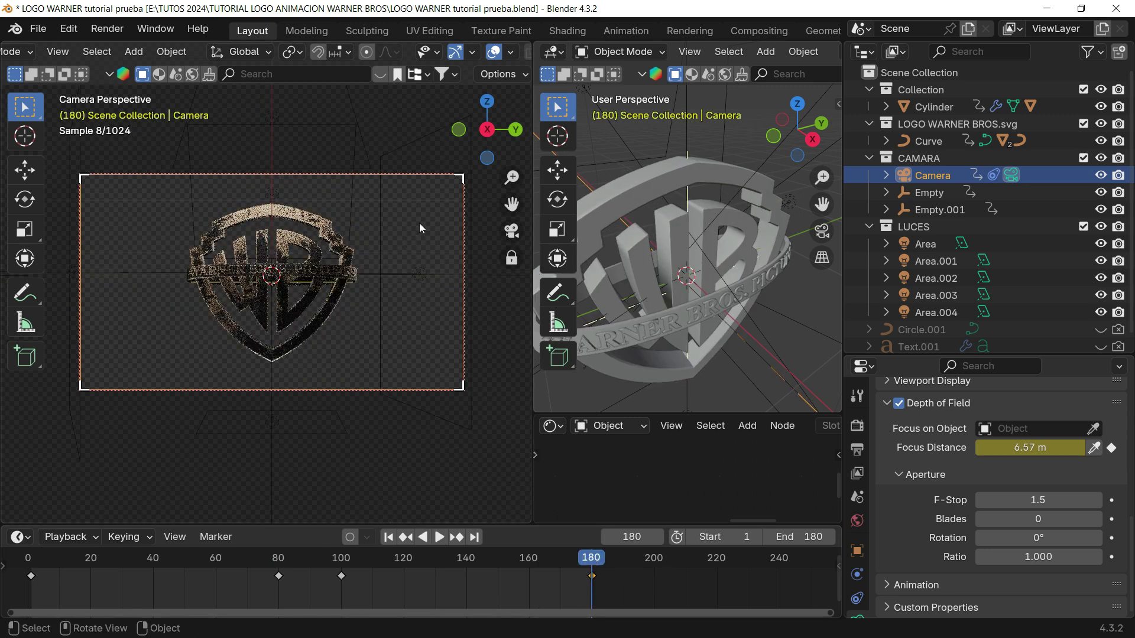
pyautogui.click(278, 192)
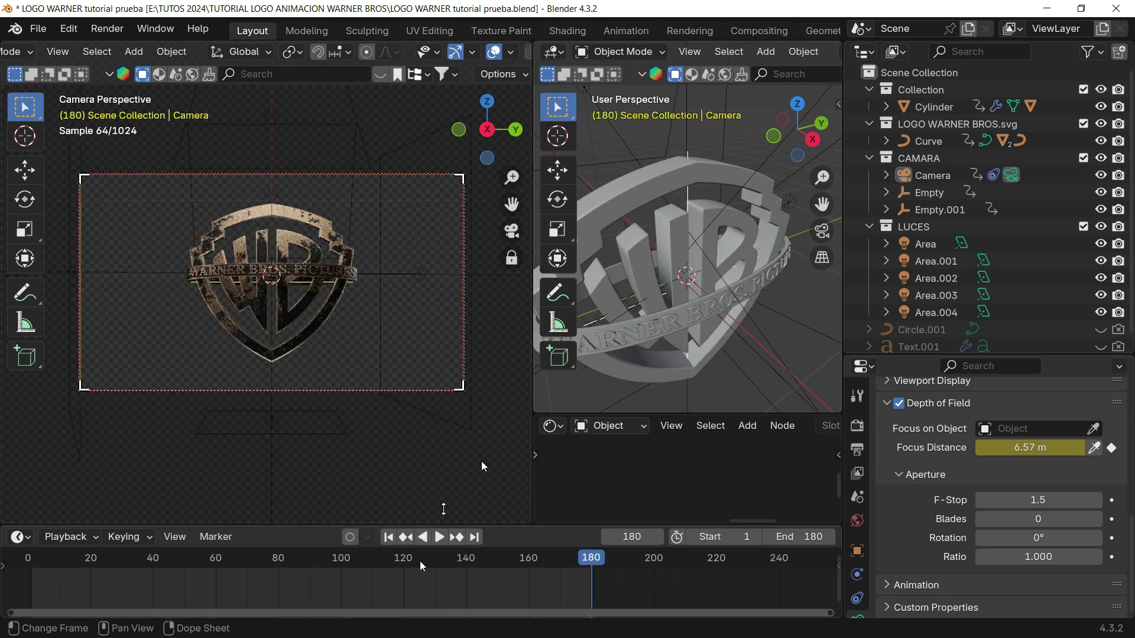
# - Enable Motion Blur in the render settings and show frame 69 in the camera view
pyautogui.click(858, 425)
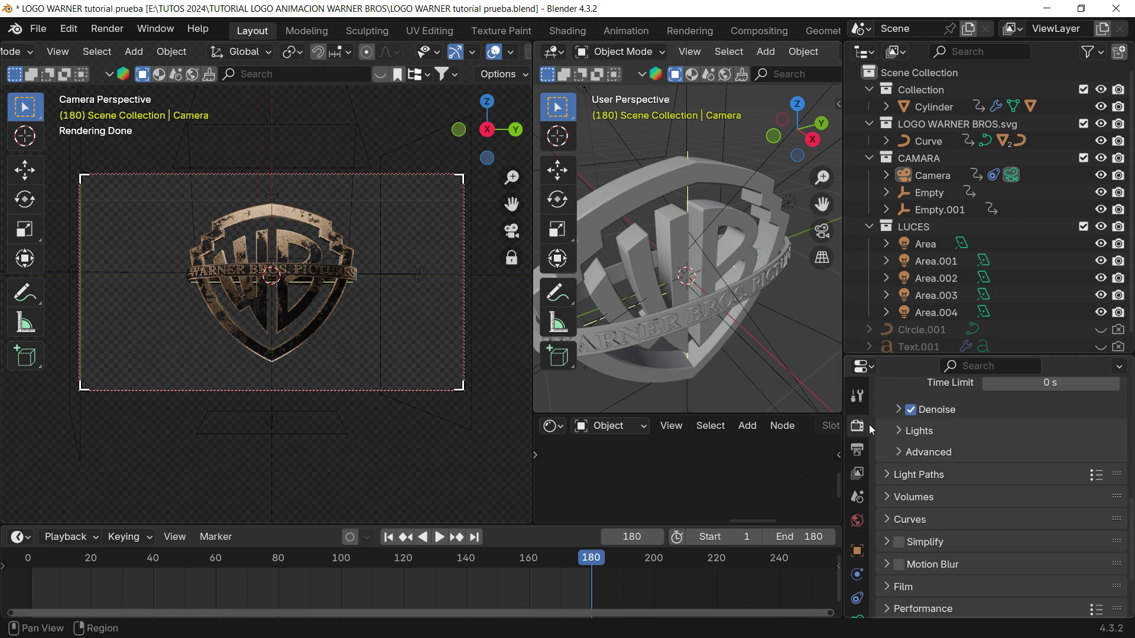
pyautogui.scroll(-4, 967, 464)
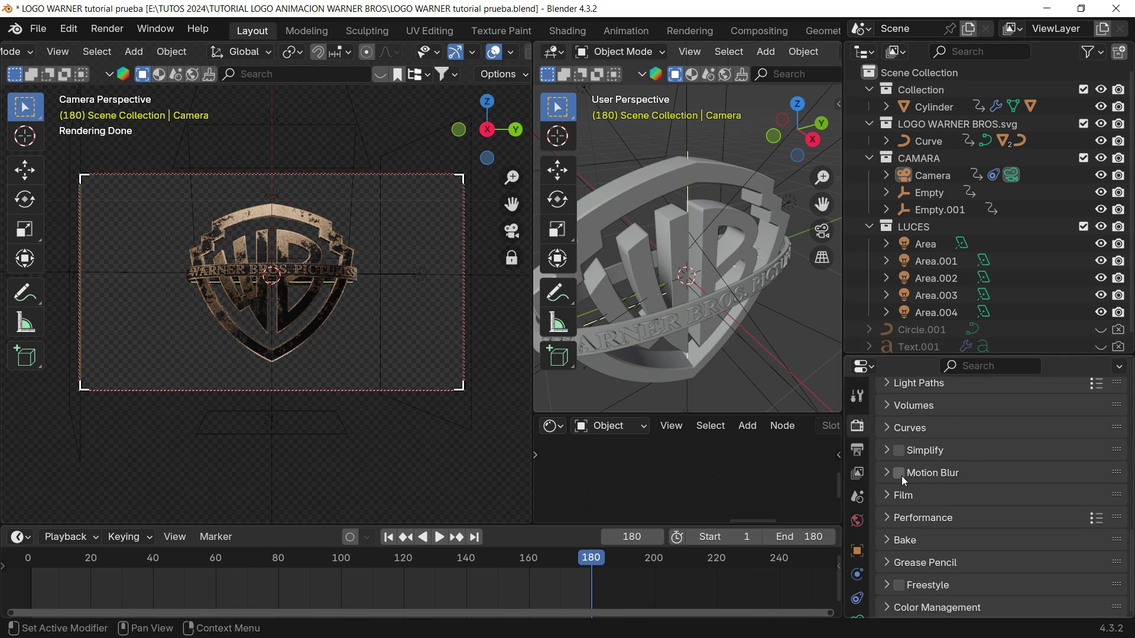
pyautogui.click(896, 474)
pyautogui.moveTo(513, 555); pyautogui.dragTo(244, 570)
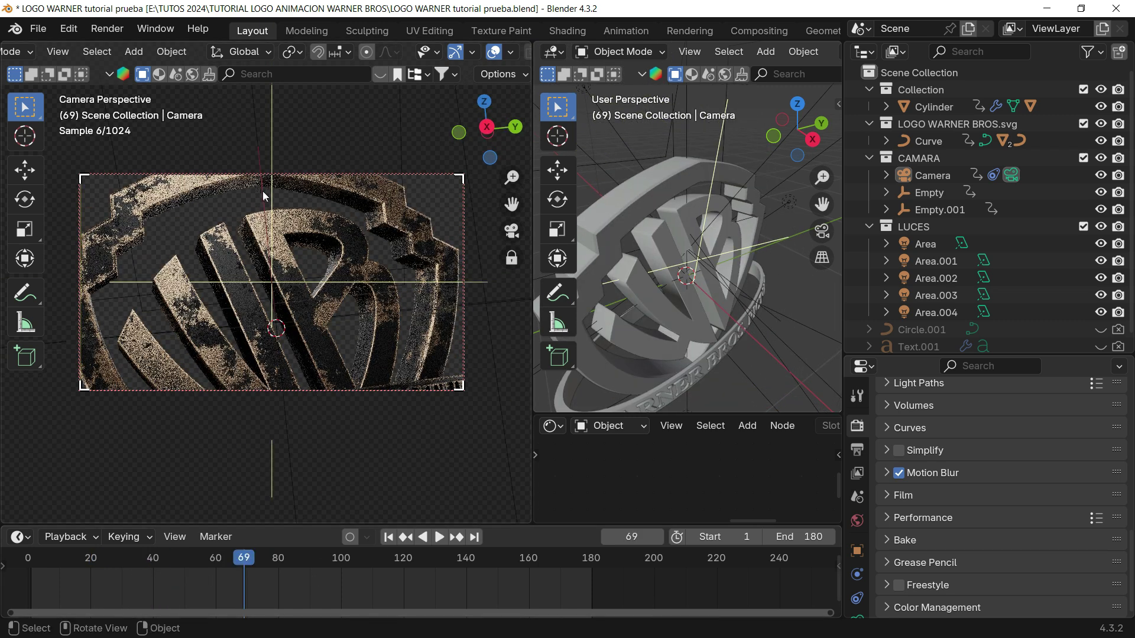
# - Set the final render's Max Samples to 1000 and its Noise Threshold to 0.03
pyautogui.click(857, 450)
pyautogui.click(858, 427)
pyautogui.scroll(8, 968, 466)
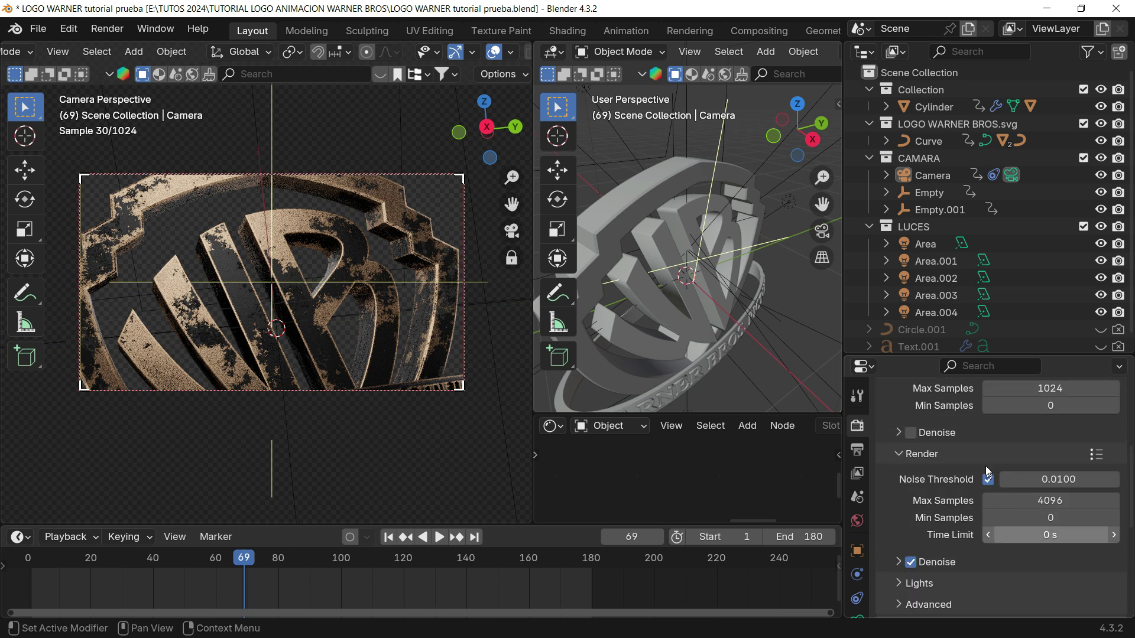
pyautogui.scroll(-3, 1074, 496)
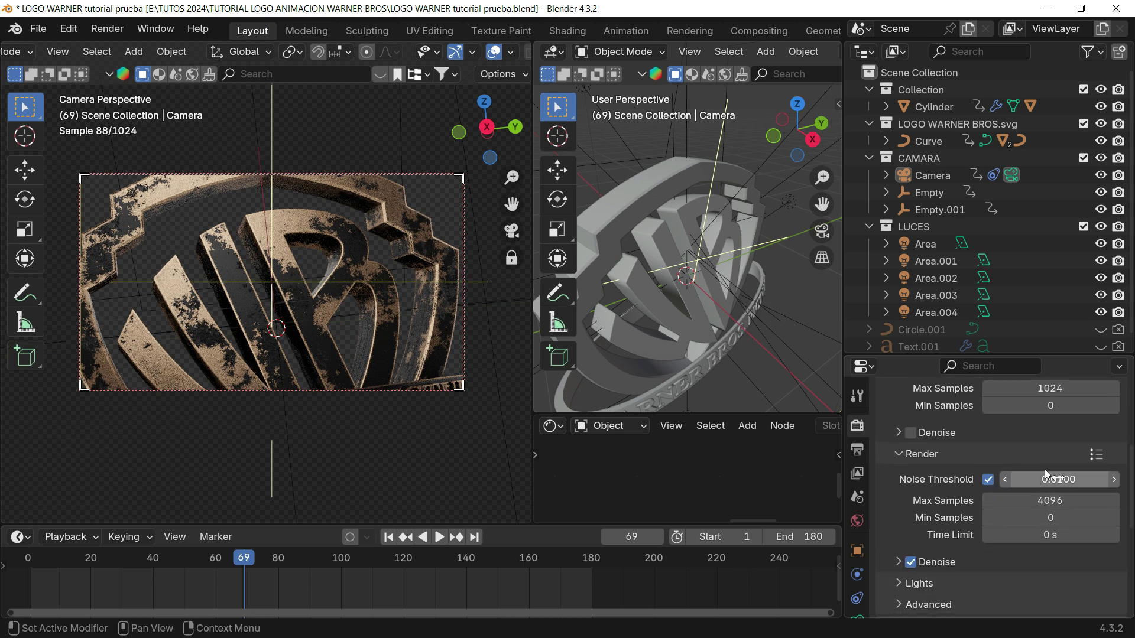
pyautogui.click(1087, 502)
pyautogui.write('1000')
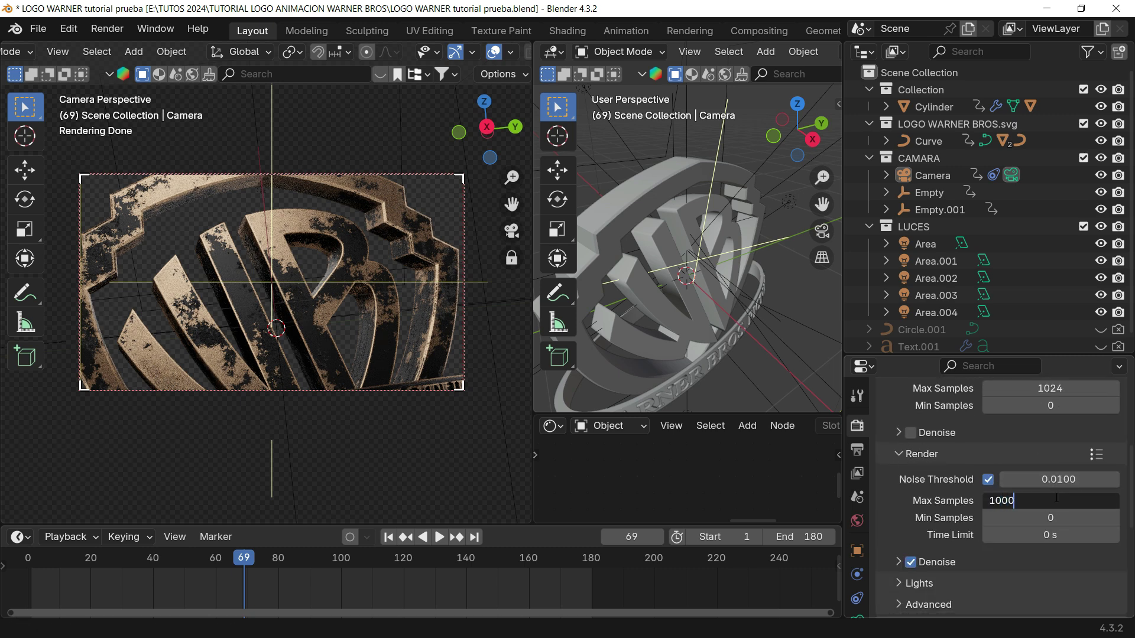
pyautogui.press('Return')
pyautogui.click(1068, 481)
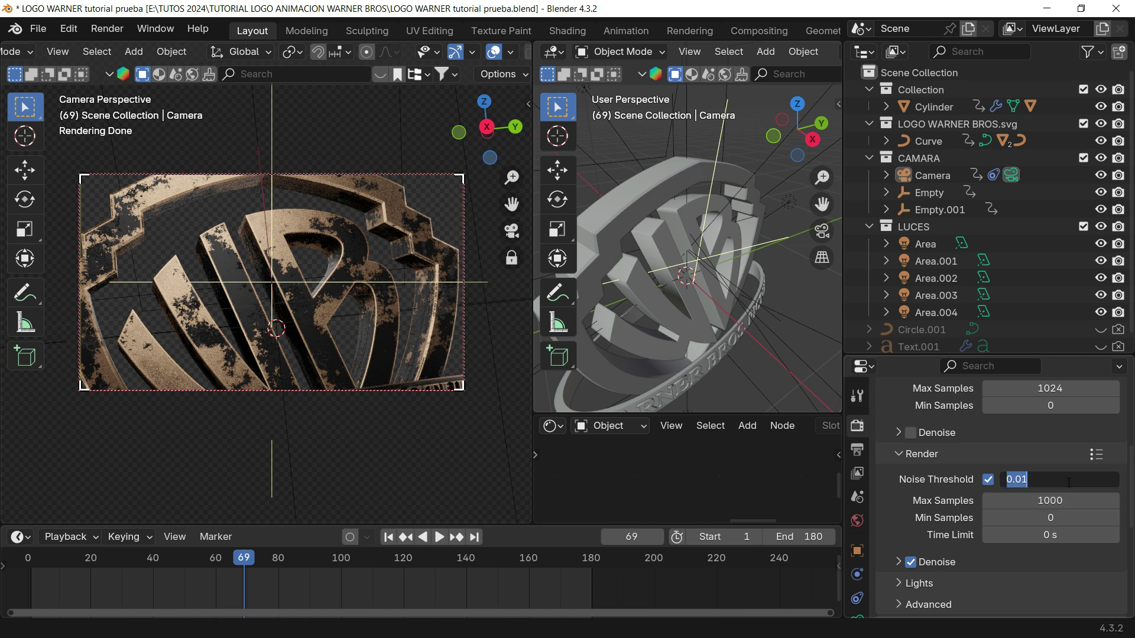
pyautogui.write('0.03')
pyautogui.press('Return')
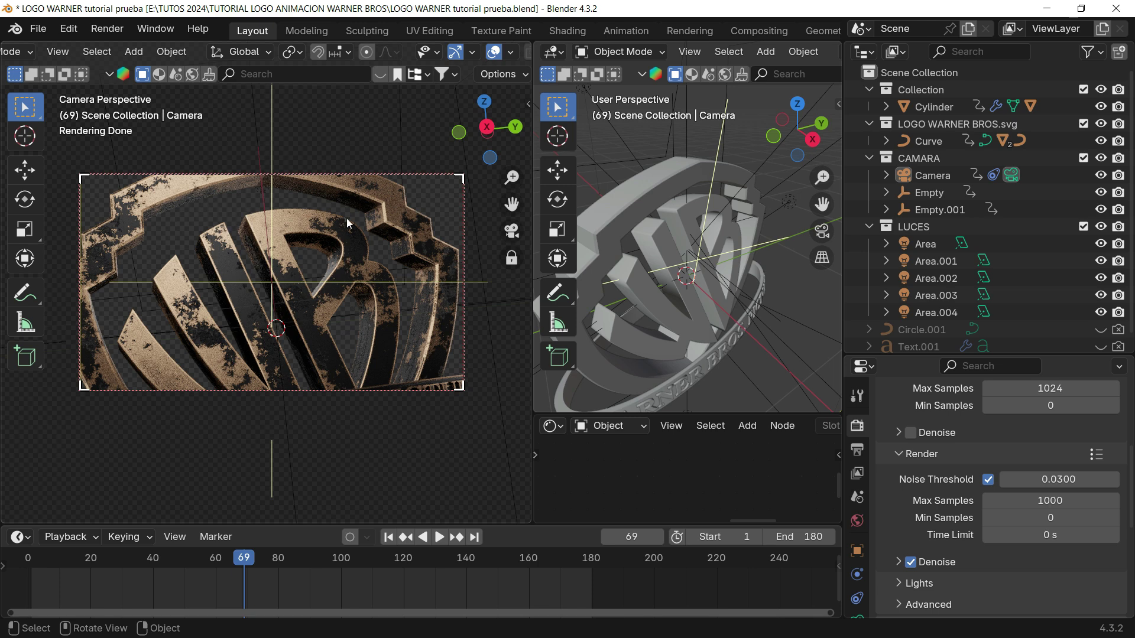
# - Go to frame 180 and set the output resolution to 1280 × 720 px
pyautogui.moveTo(247, 559); pyautogui.dragTo(593, 580)
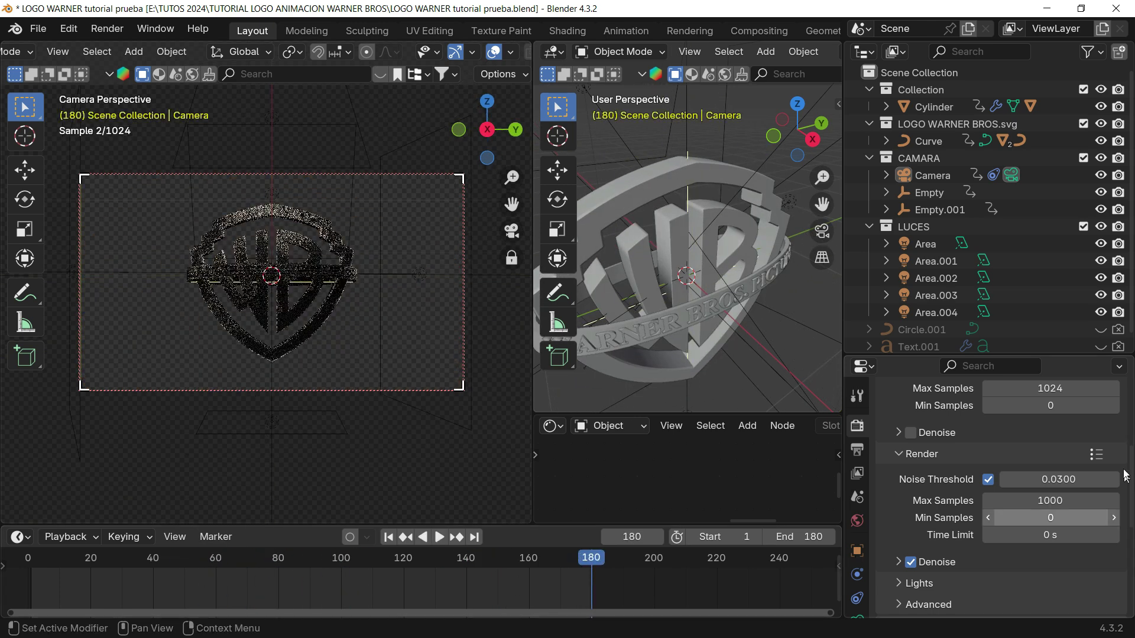
pyautogui.click(859, 453)
pyautogui.scroll(5, 1053, 461)
pyautogui.doubleClick(1055, 446)
pyautogui.write('12')
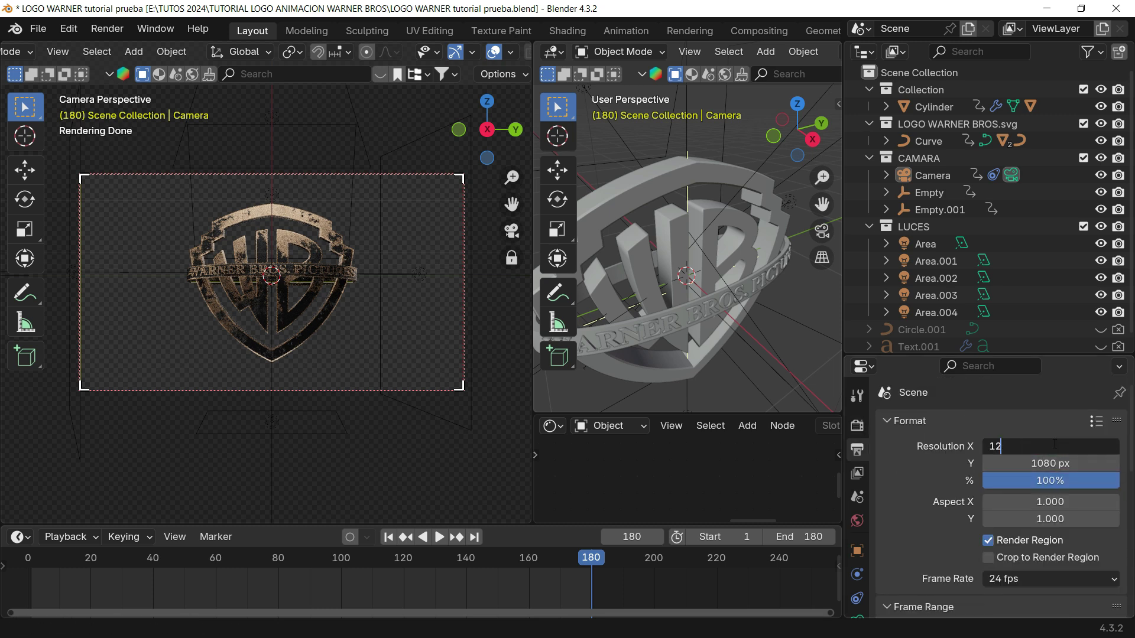
pyautogui.write('80')
pyautogui.press('Return')
pyautogui.doubleClick(1069, 463)
pyautogui.write('7')
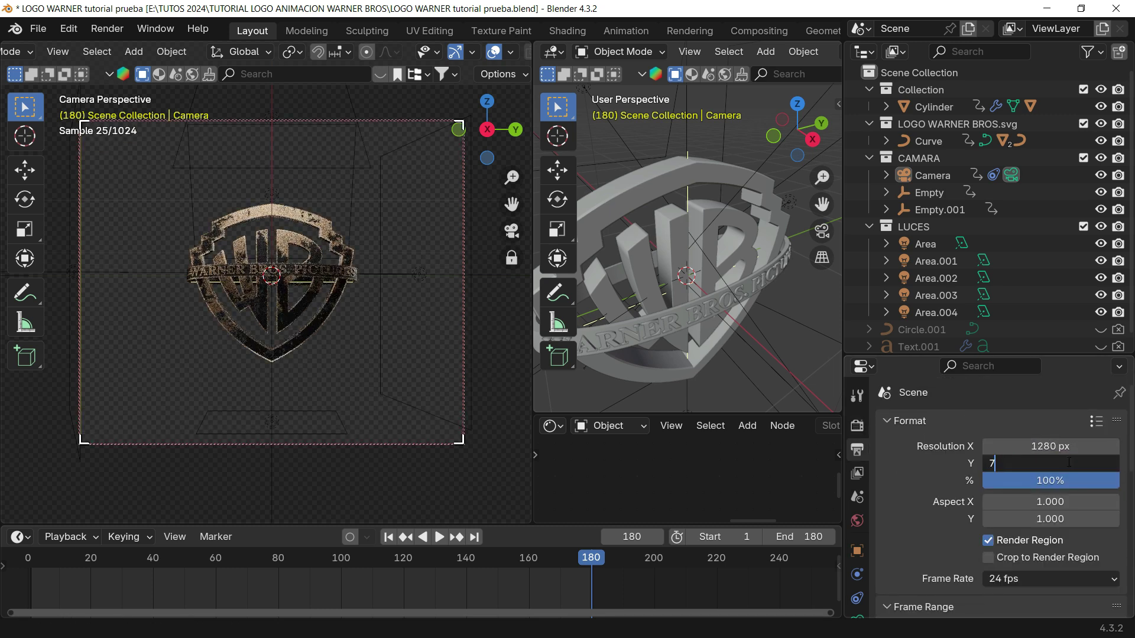
pyautogui.write('20')
pyautogui.press('Return')
# - Play and scrub the animation through to frame 180 to examine the rendered camera view
pyautogui.press('space')
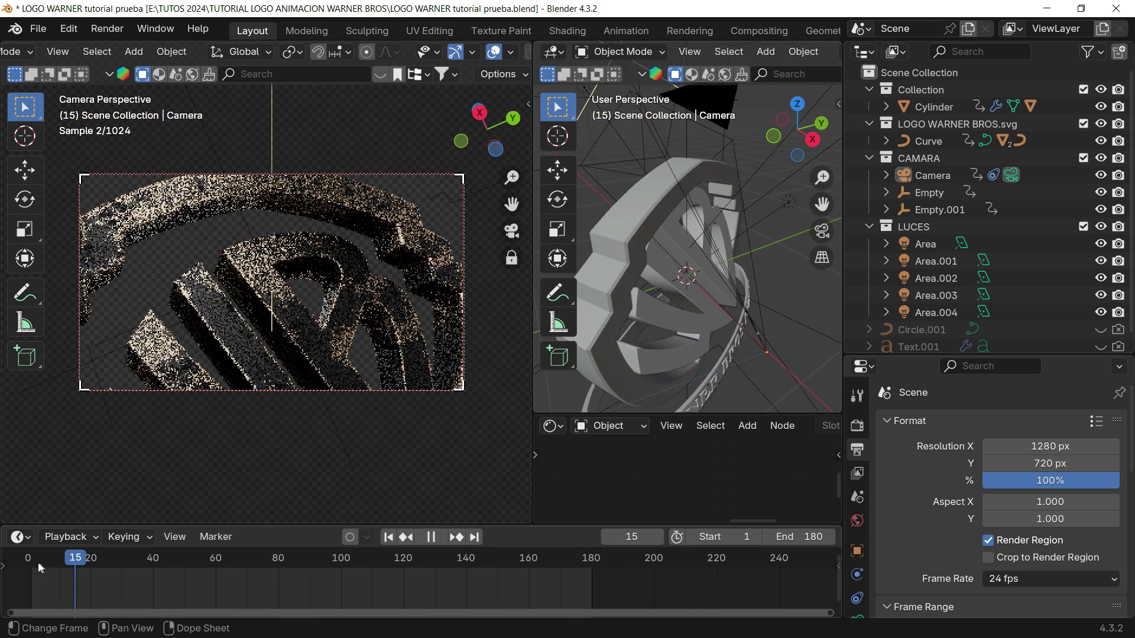
pyautogui.moveTo(38, 562); pyautogui.dragTo(499, 559)
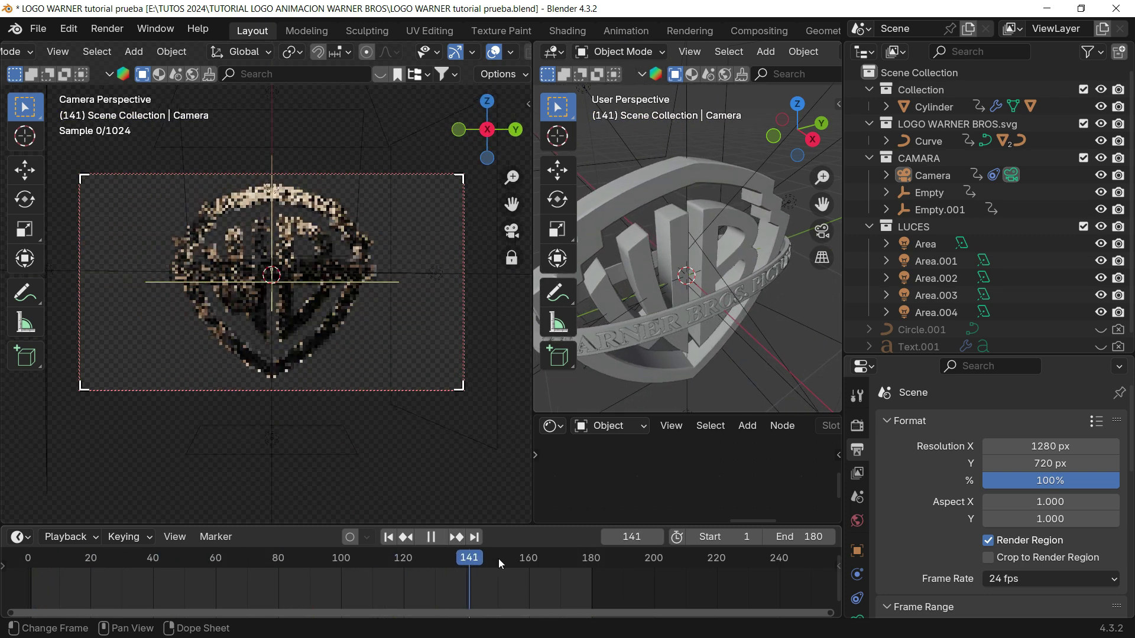
pyautogui.moveTo(498, 559); pyautogui.dragTo(504, 558)
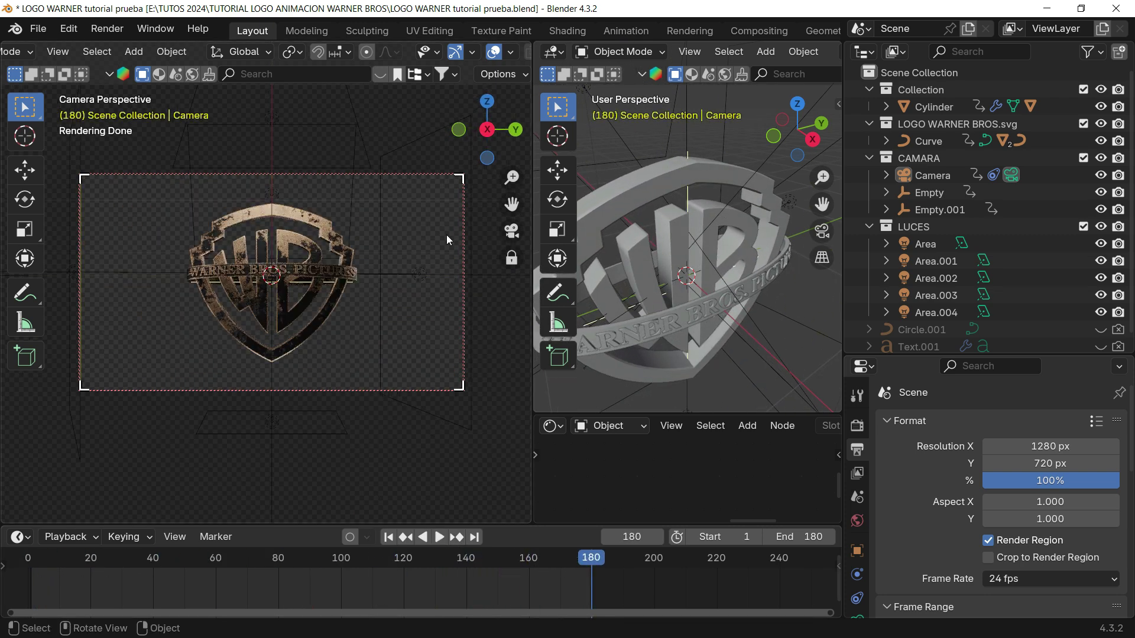